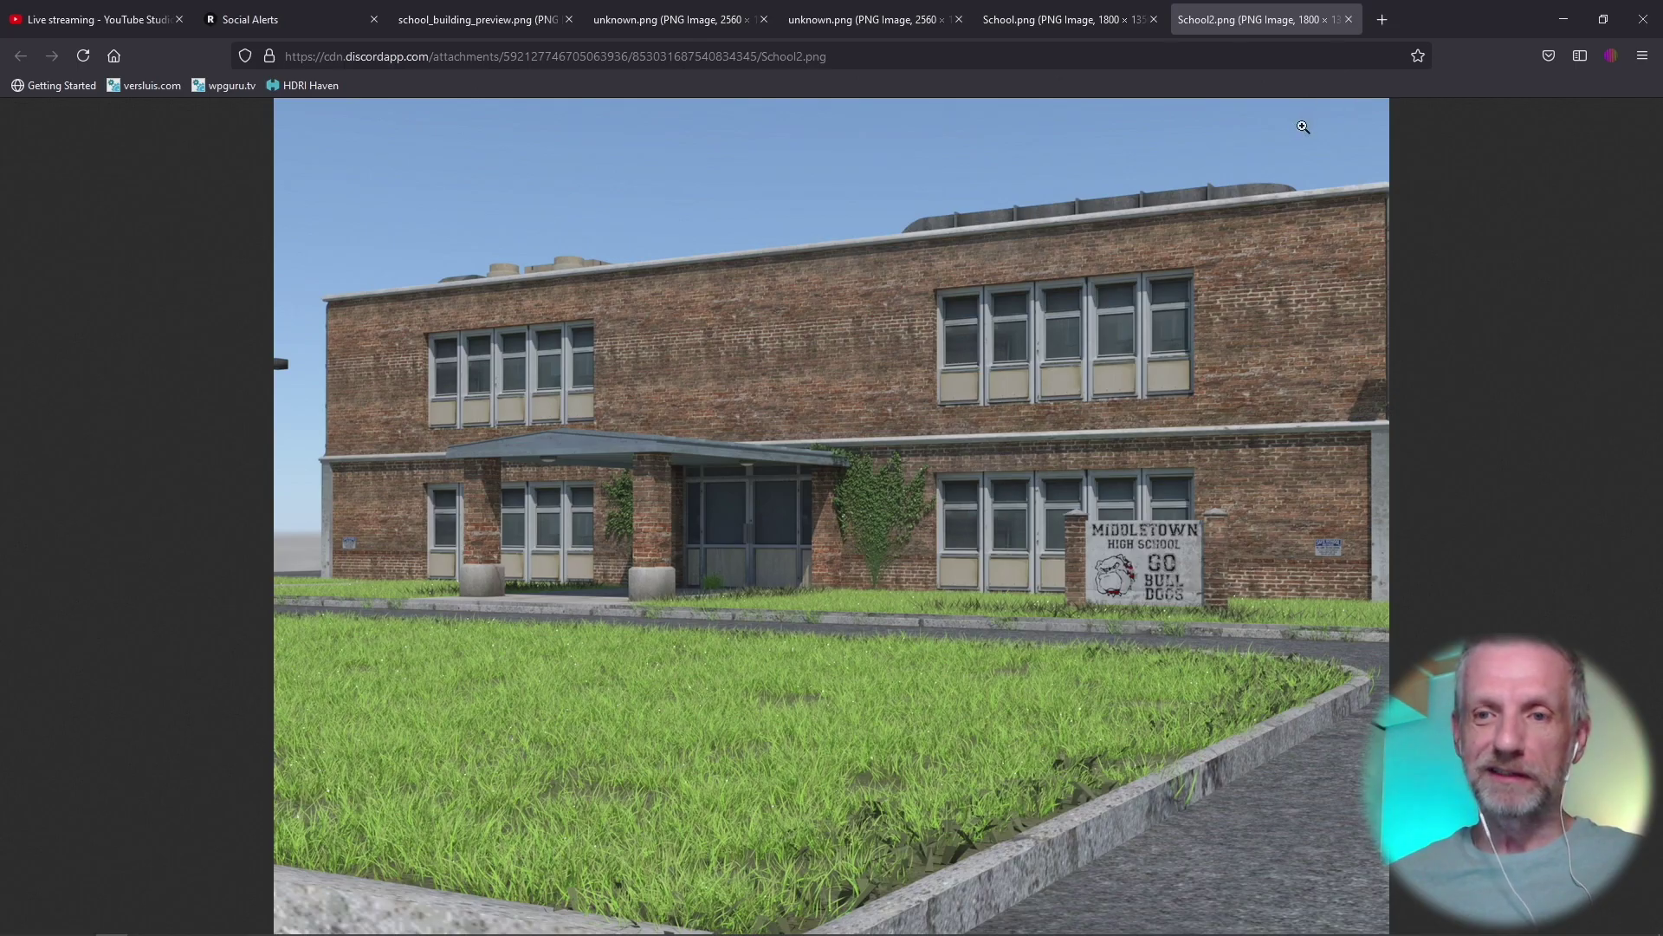
Switch to Discord and view the original of the Ultra Scatter grass render posted in the daz-general channel
key("alt+Tab")
left_click(1336, 479)
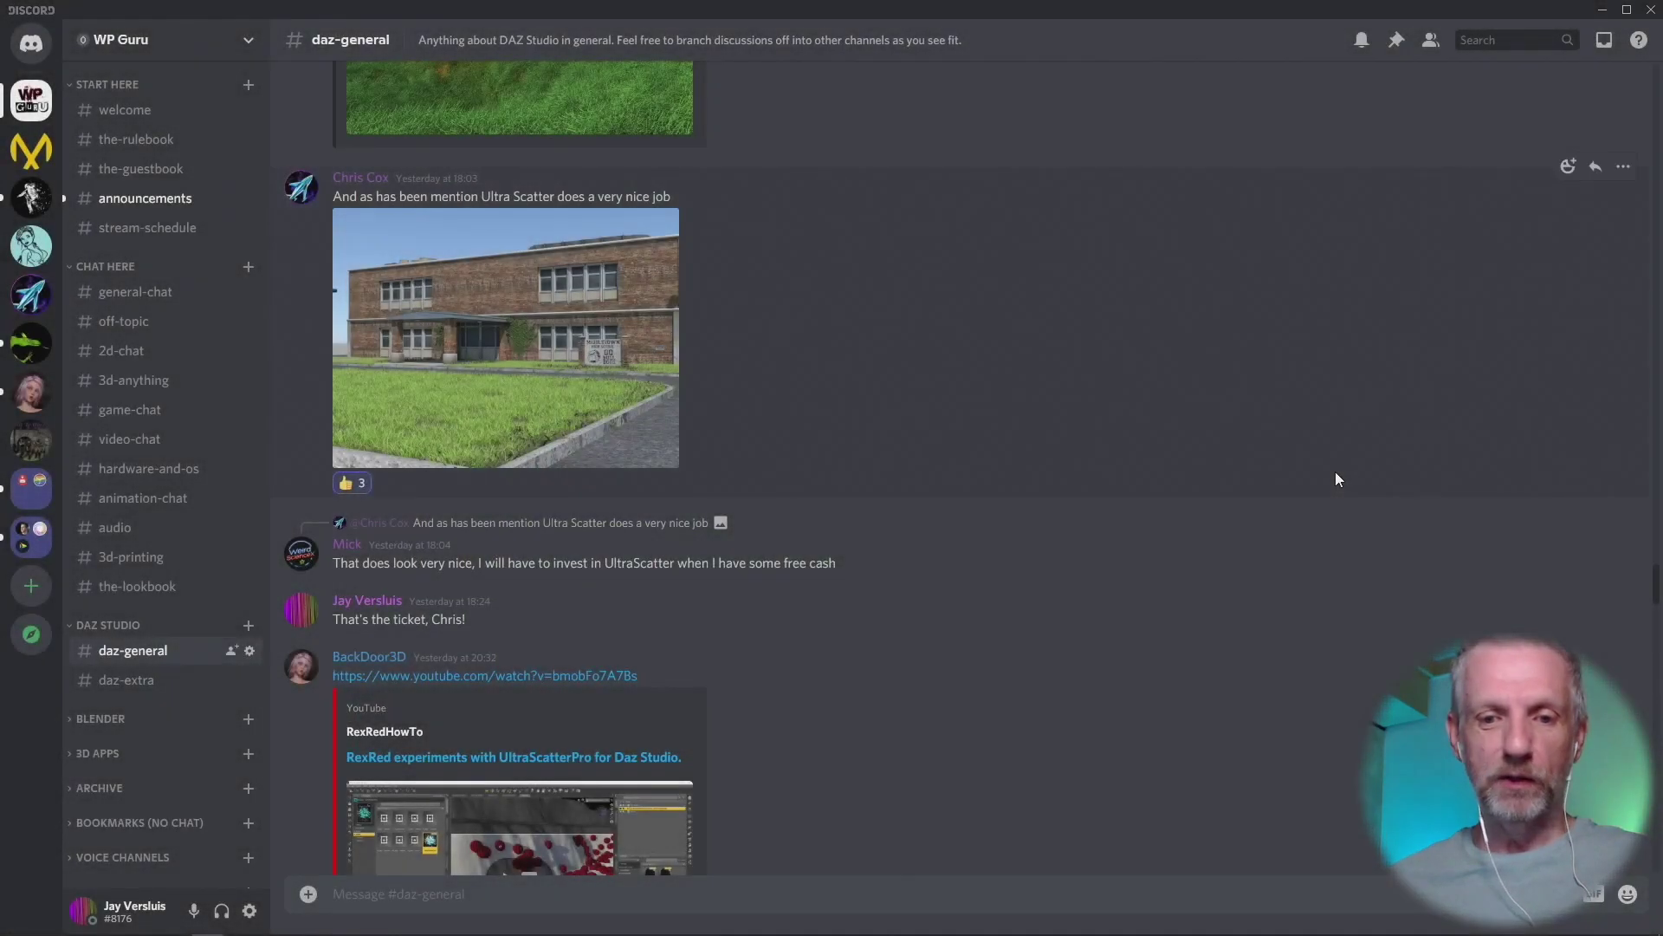
scroll(1015, 563, "down", 6)
scroll(1015, 569, "down", 2)
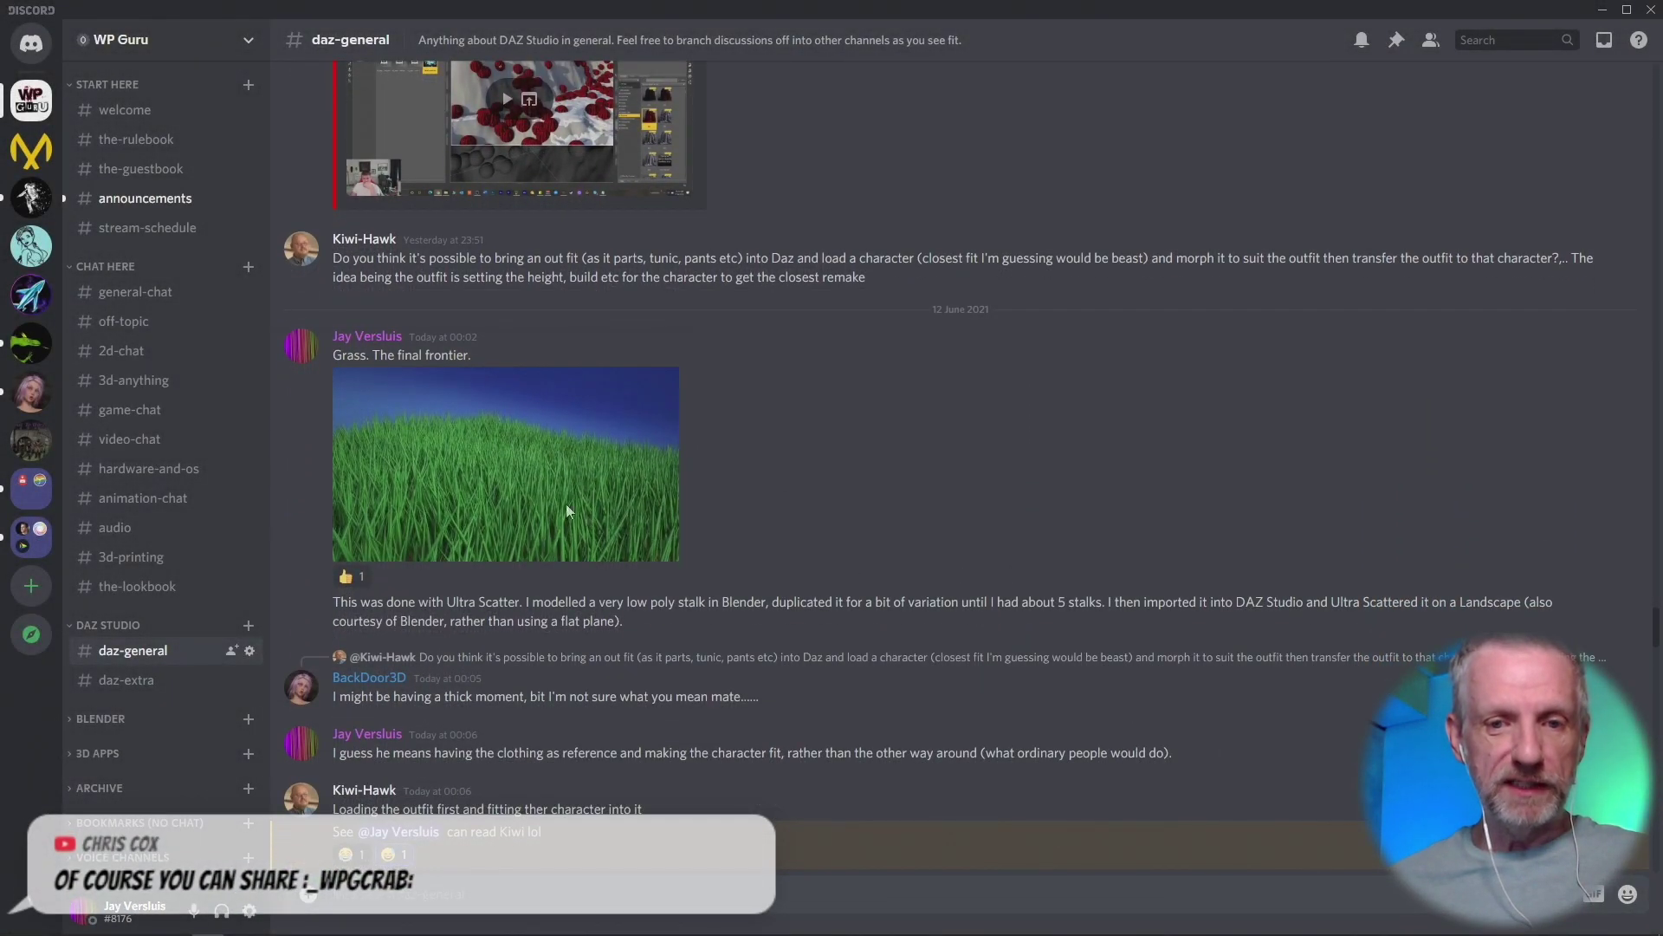
left_click(563, 496)
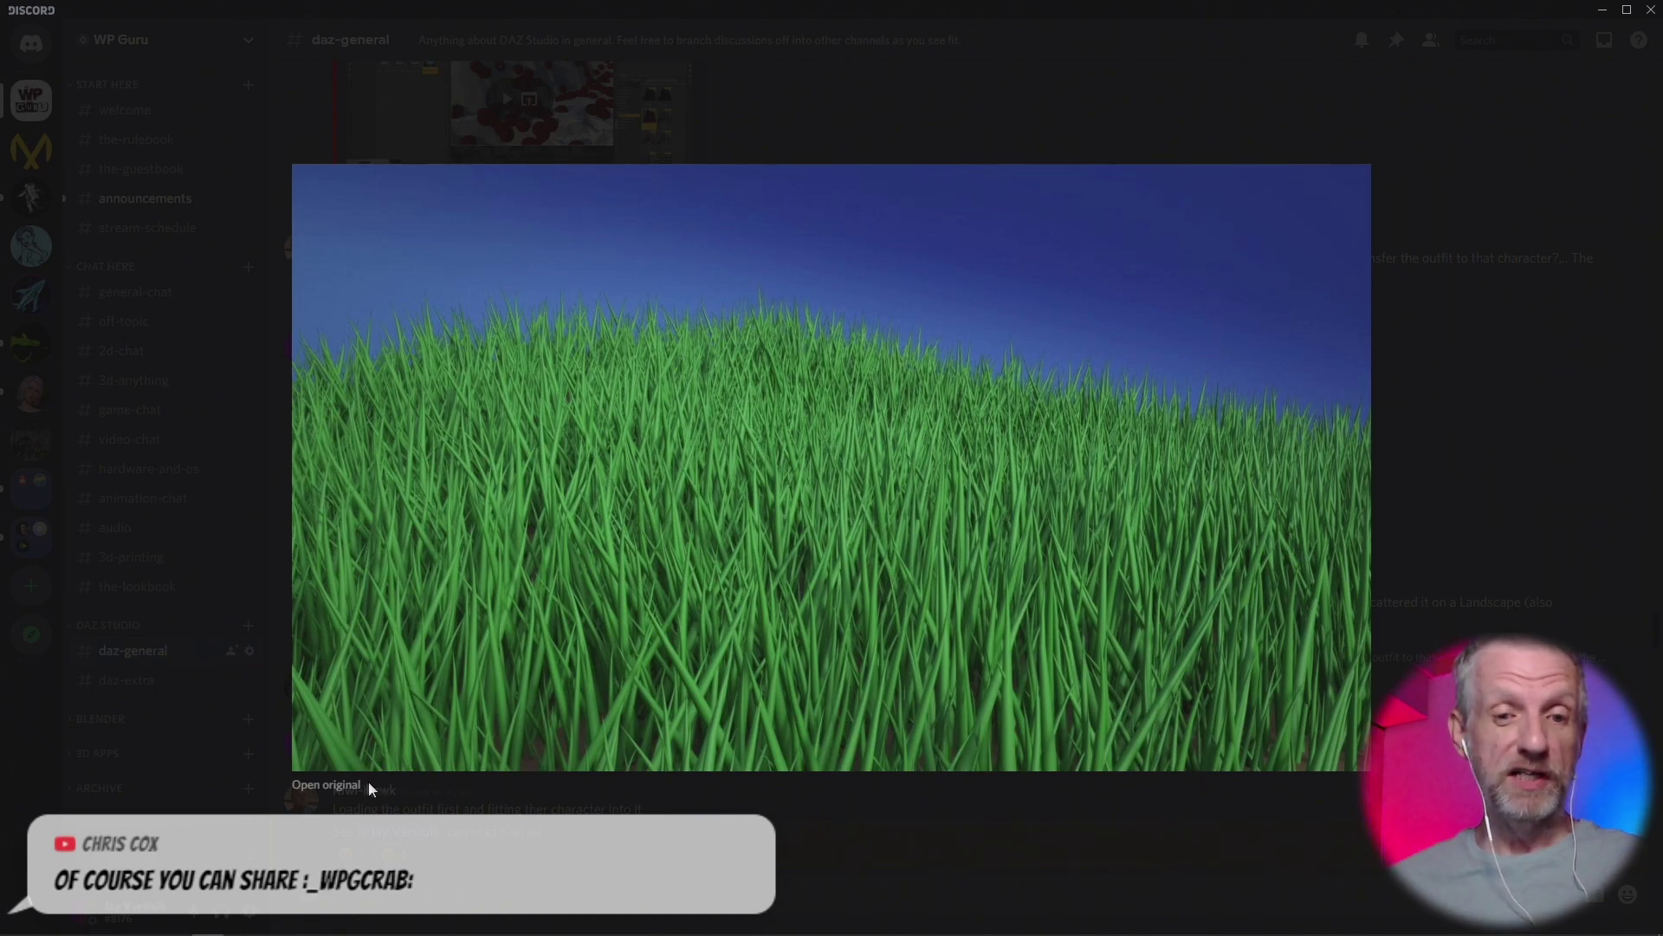
left_click(327, 785)
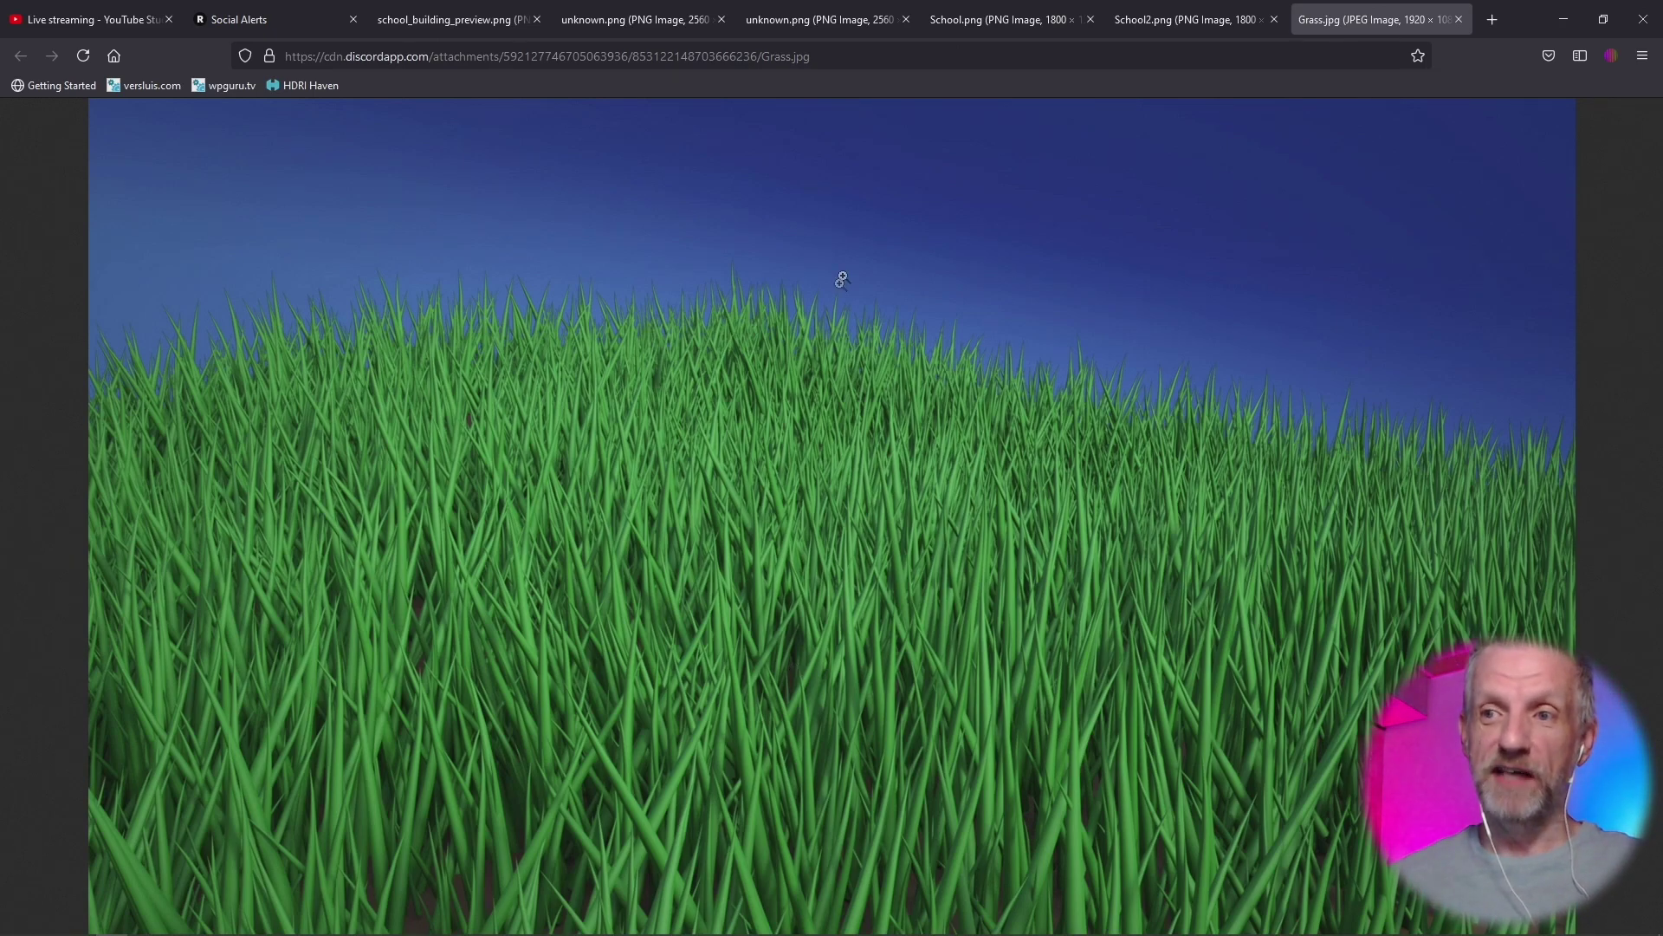
Leave the grass image, switch to DAZ Studio and open the recent scene Grass.duf
left_click(1549, 19)
left_click(1452, 170)
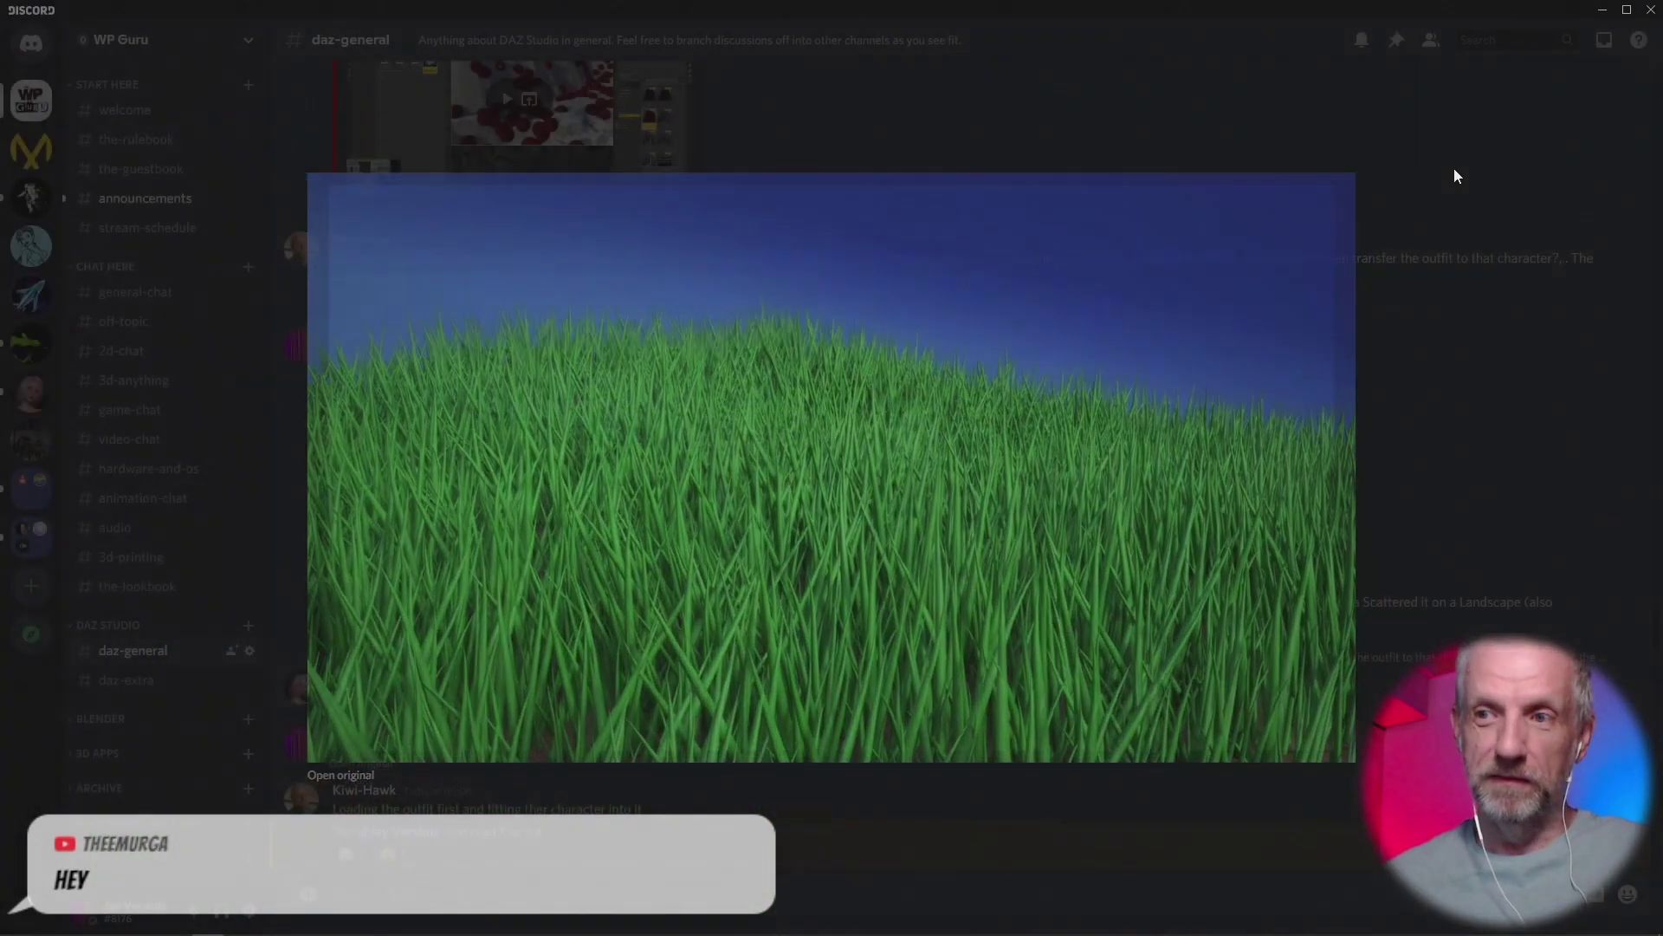
left_click(1604, 10)
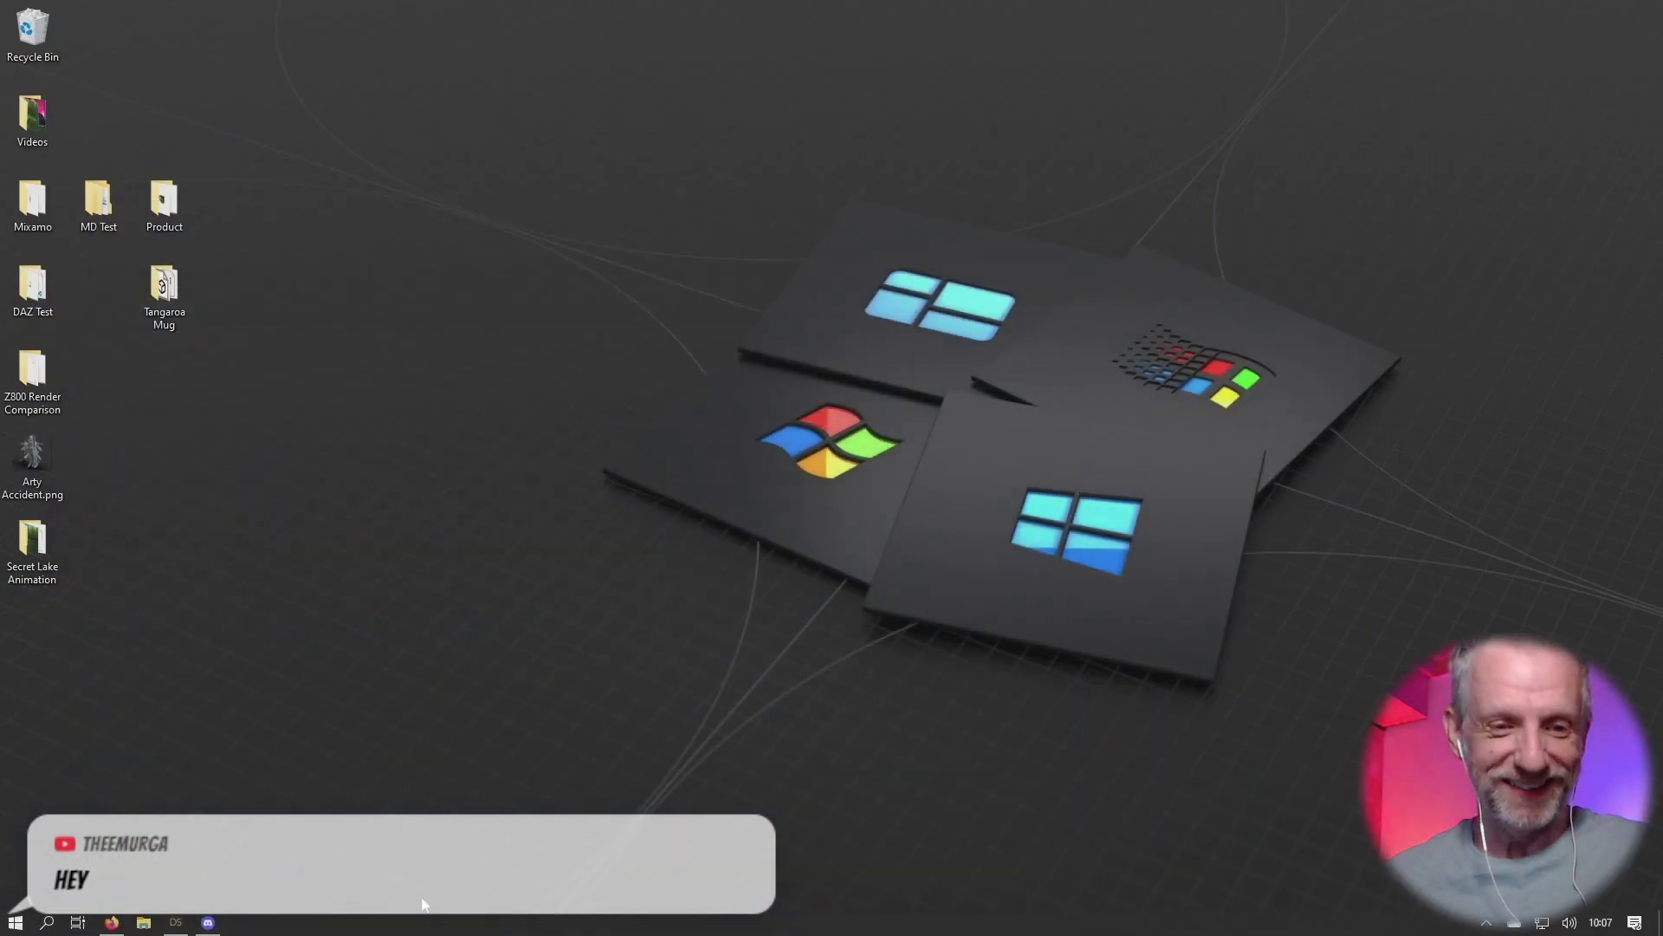
left_click(175, 922)
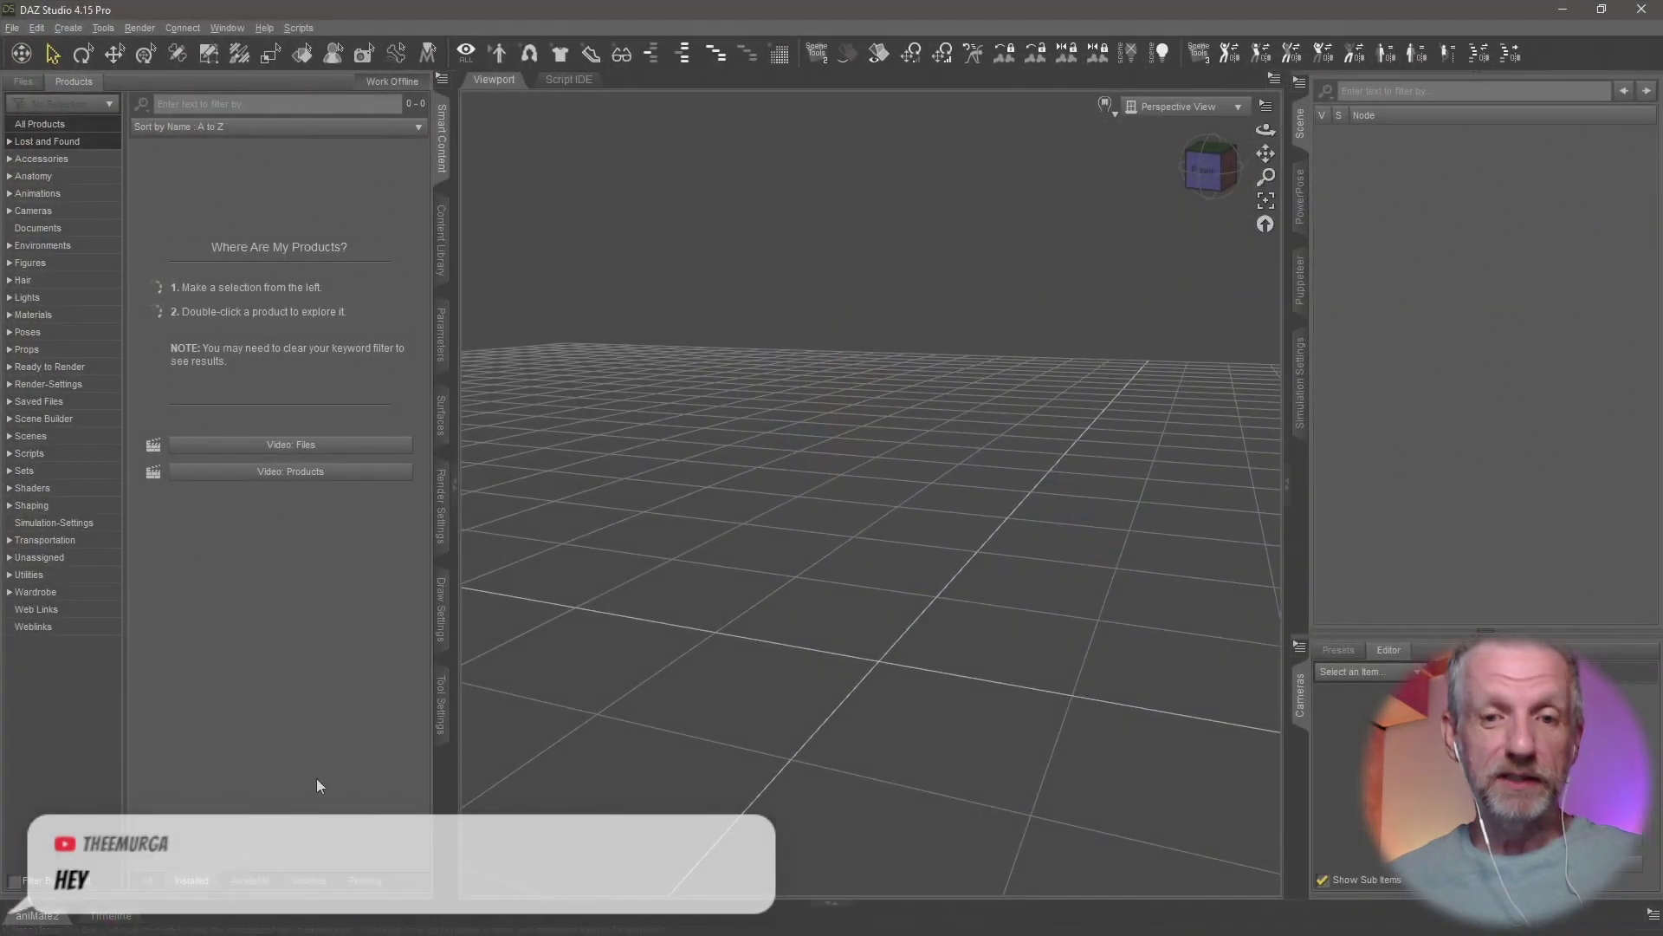
left_click(13, 28)
mouse_move(113, 89)
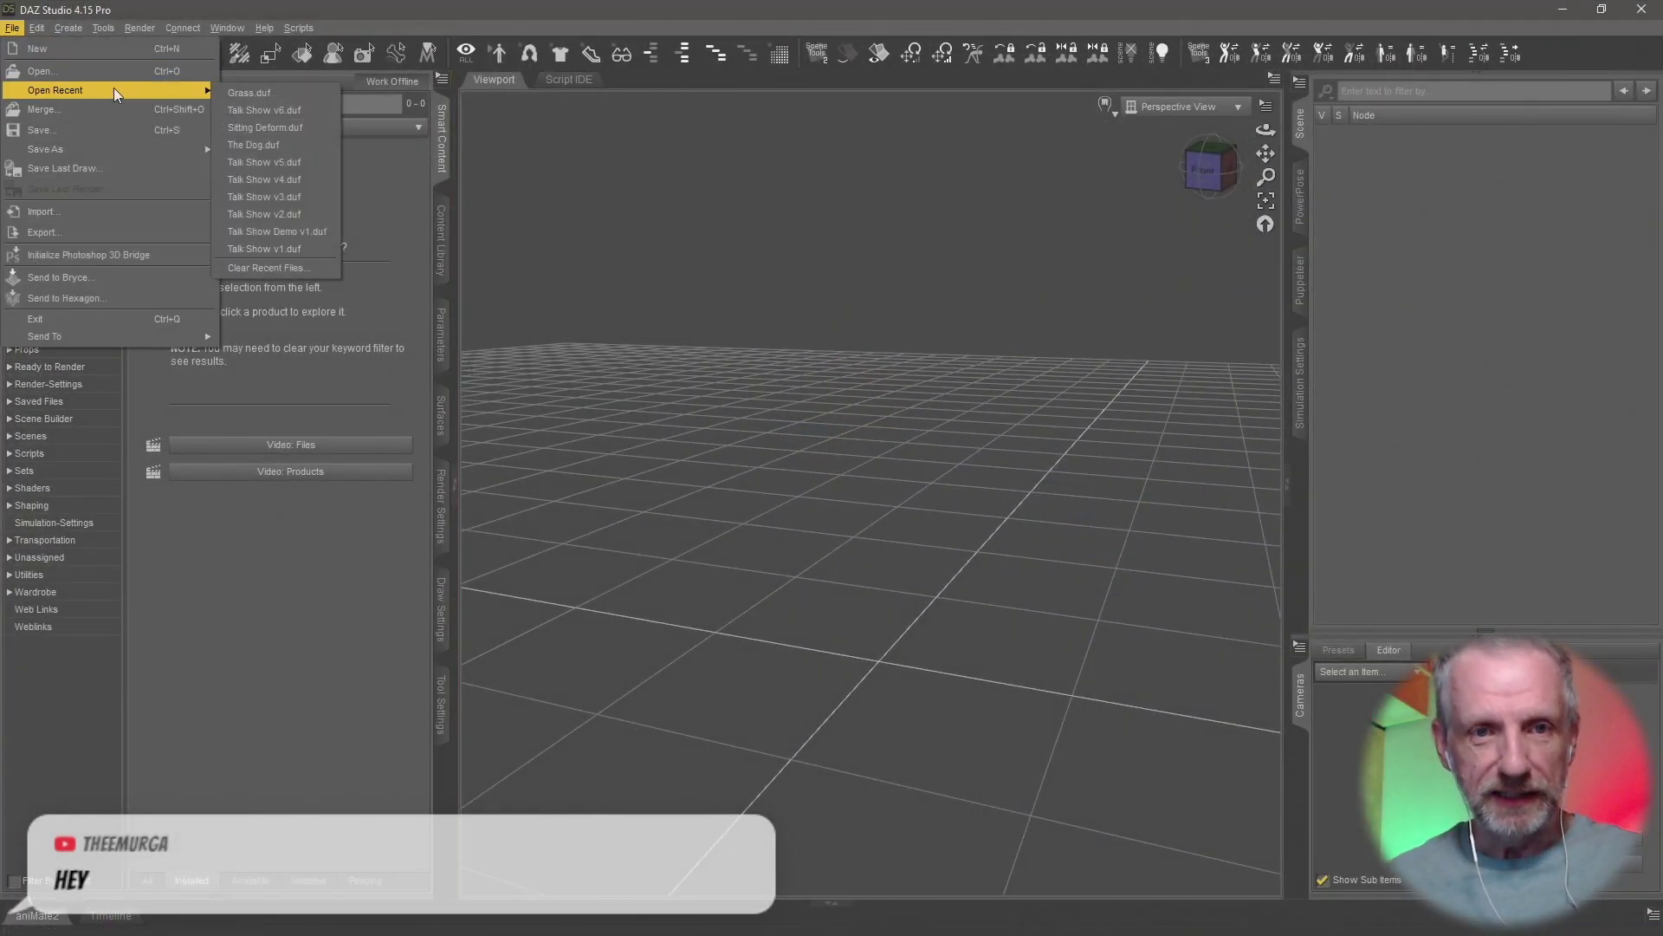
left_click(319, 97)
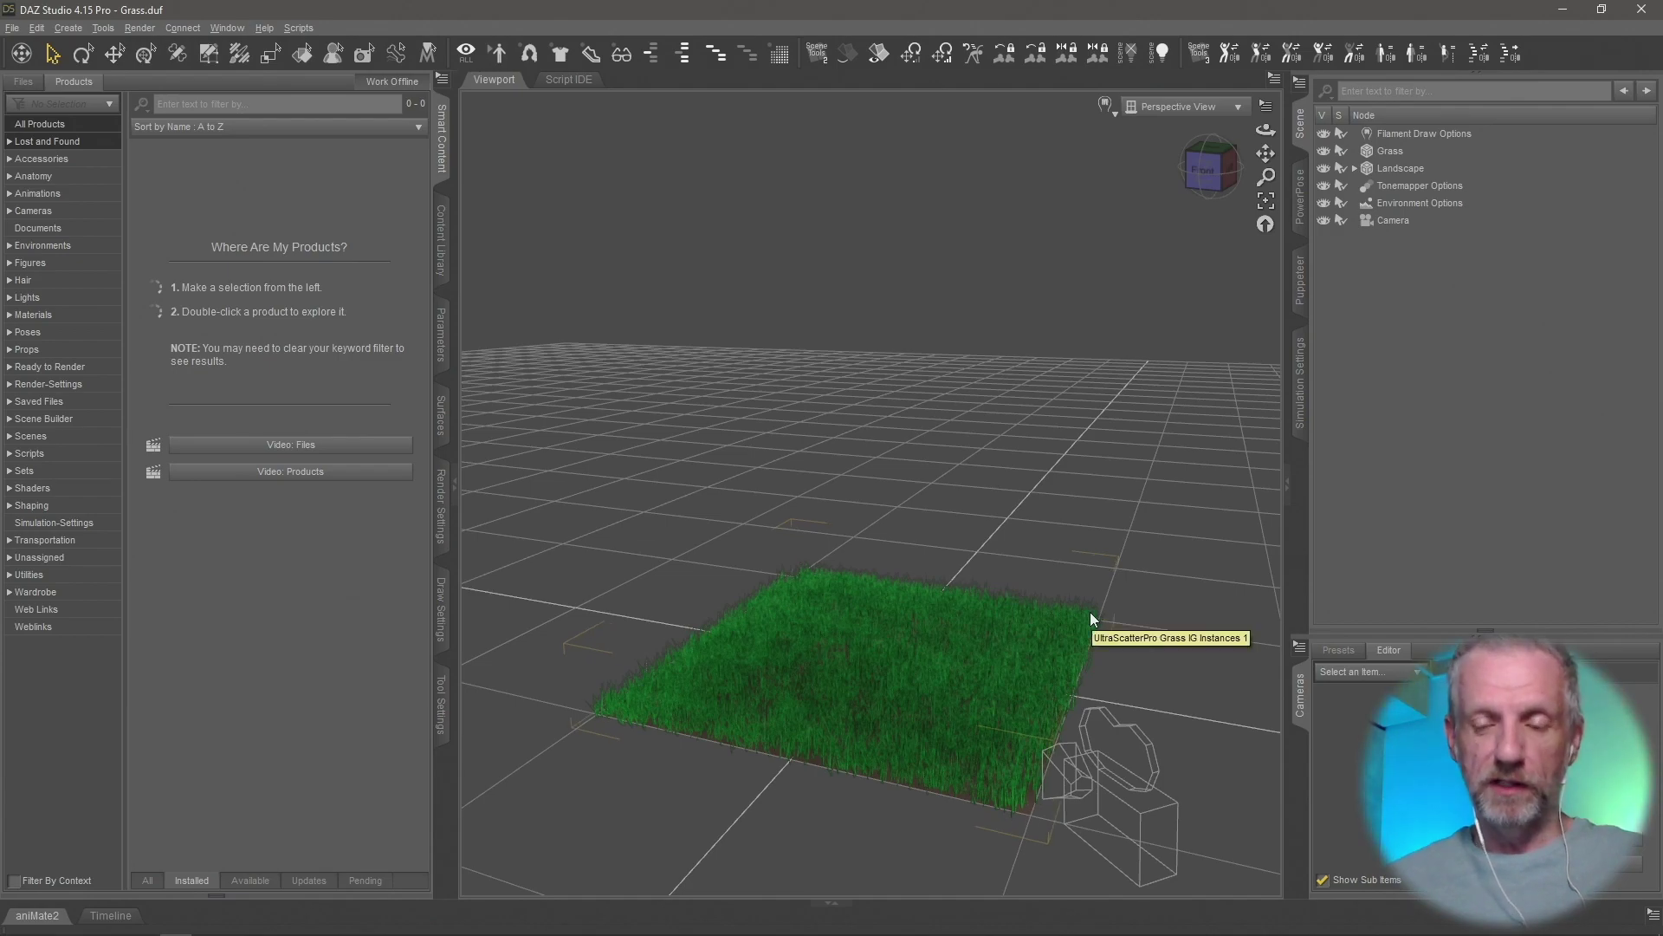
Launch PointerFocus and minimize its control wheel
key("super")
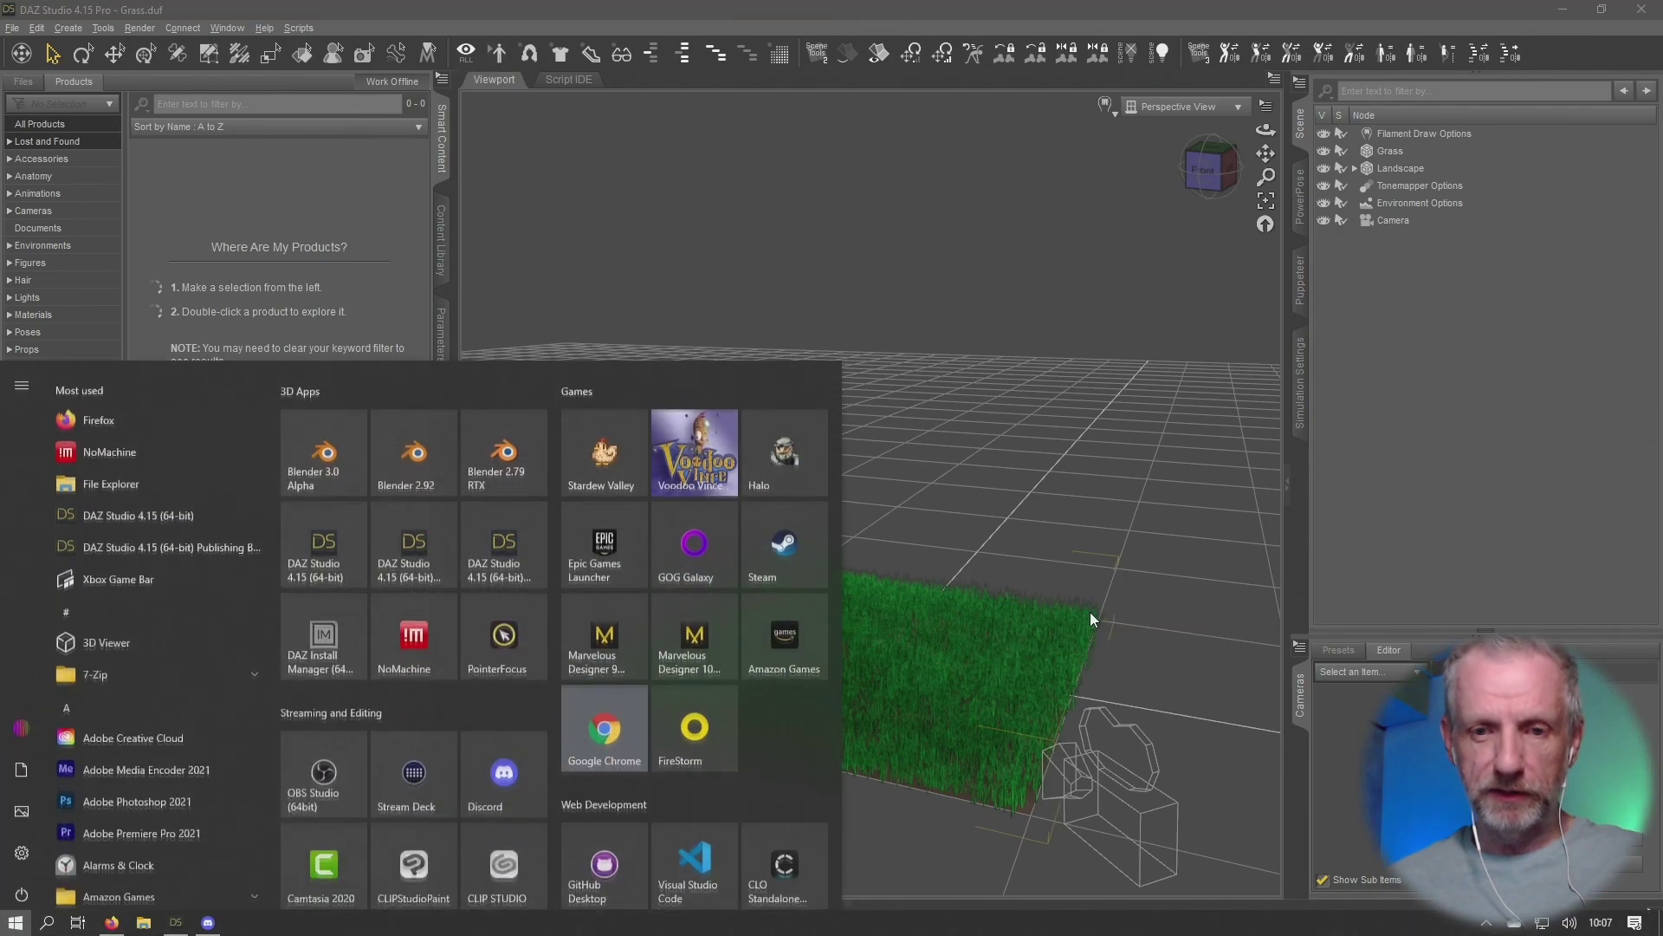
left_click(511, 617)
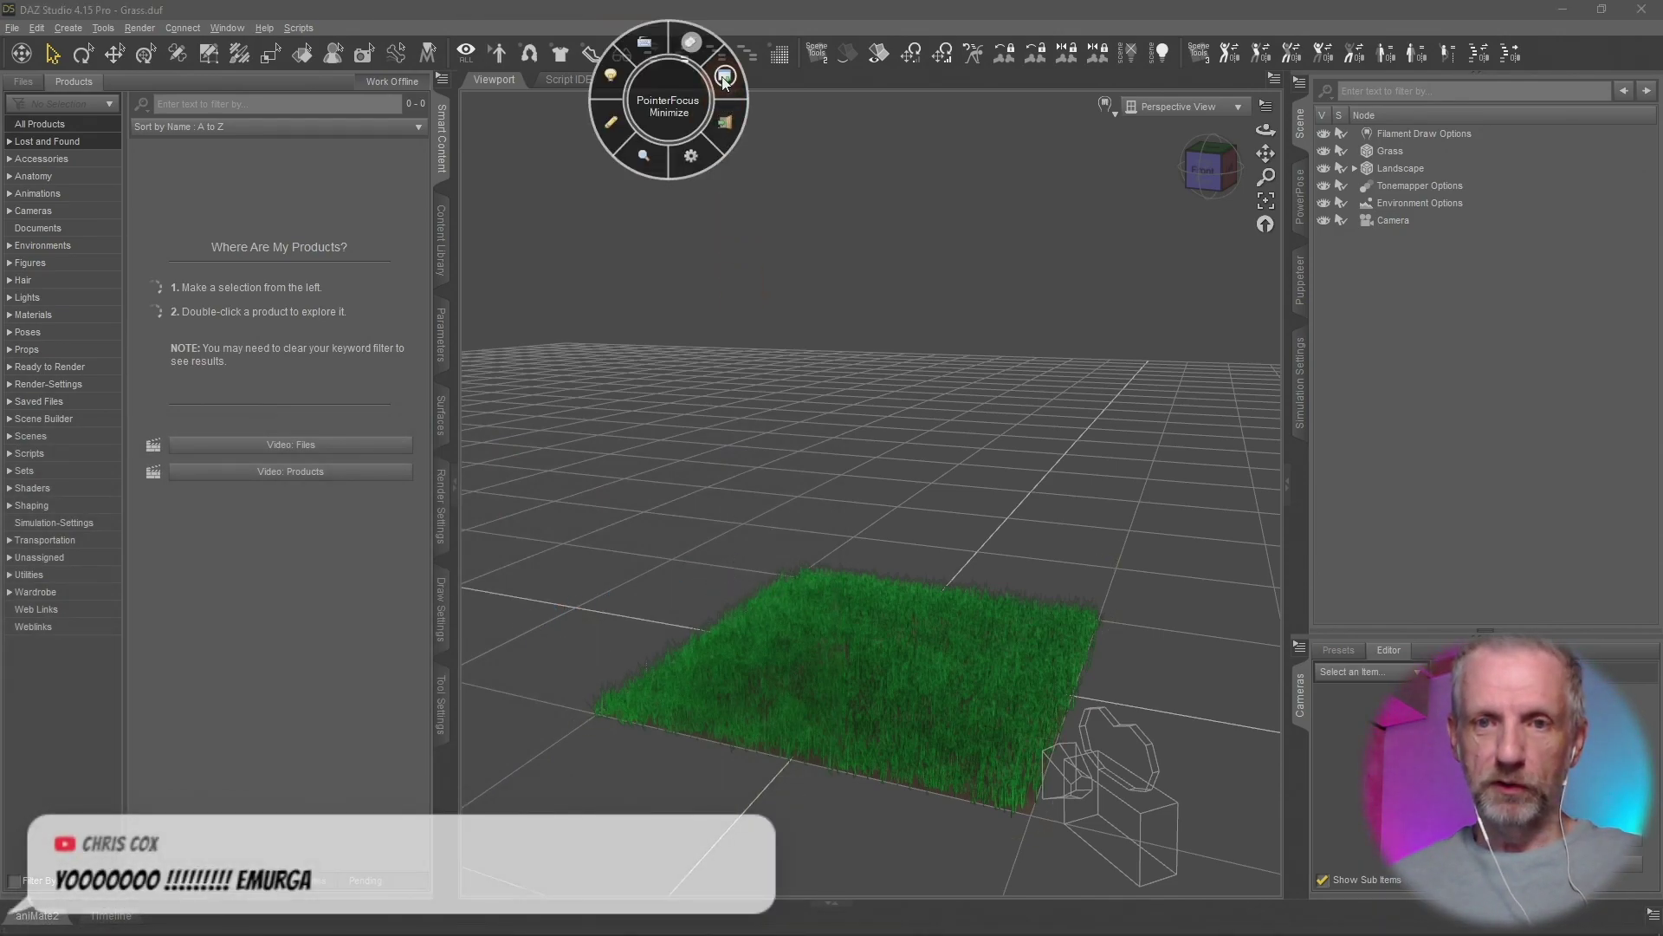
left_click(724, 81)
Examine the scattered grass patch in the viewport from several angles, both close up and from farther away
scroll(866, 494, "up", 6)
middle_click_drag(879, 541, 882, 372)
scroll(878, 560, "down", 3)
middle_click_drag(883, 641, 853, 433)
middle_click_drag(857, 509, 875, 469)
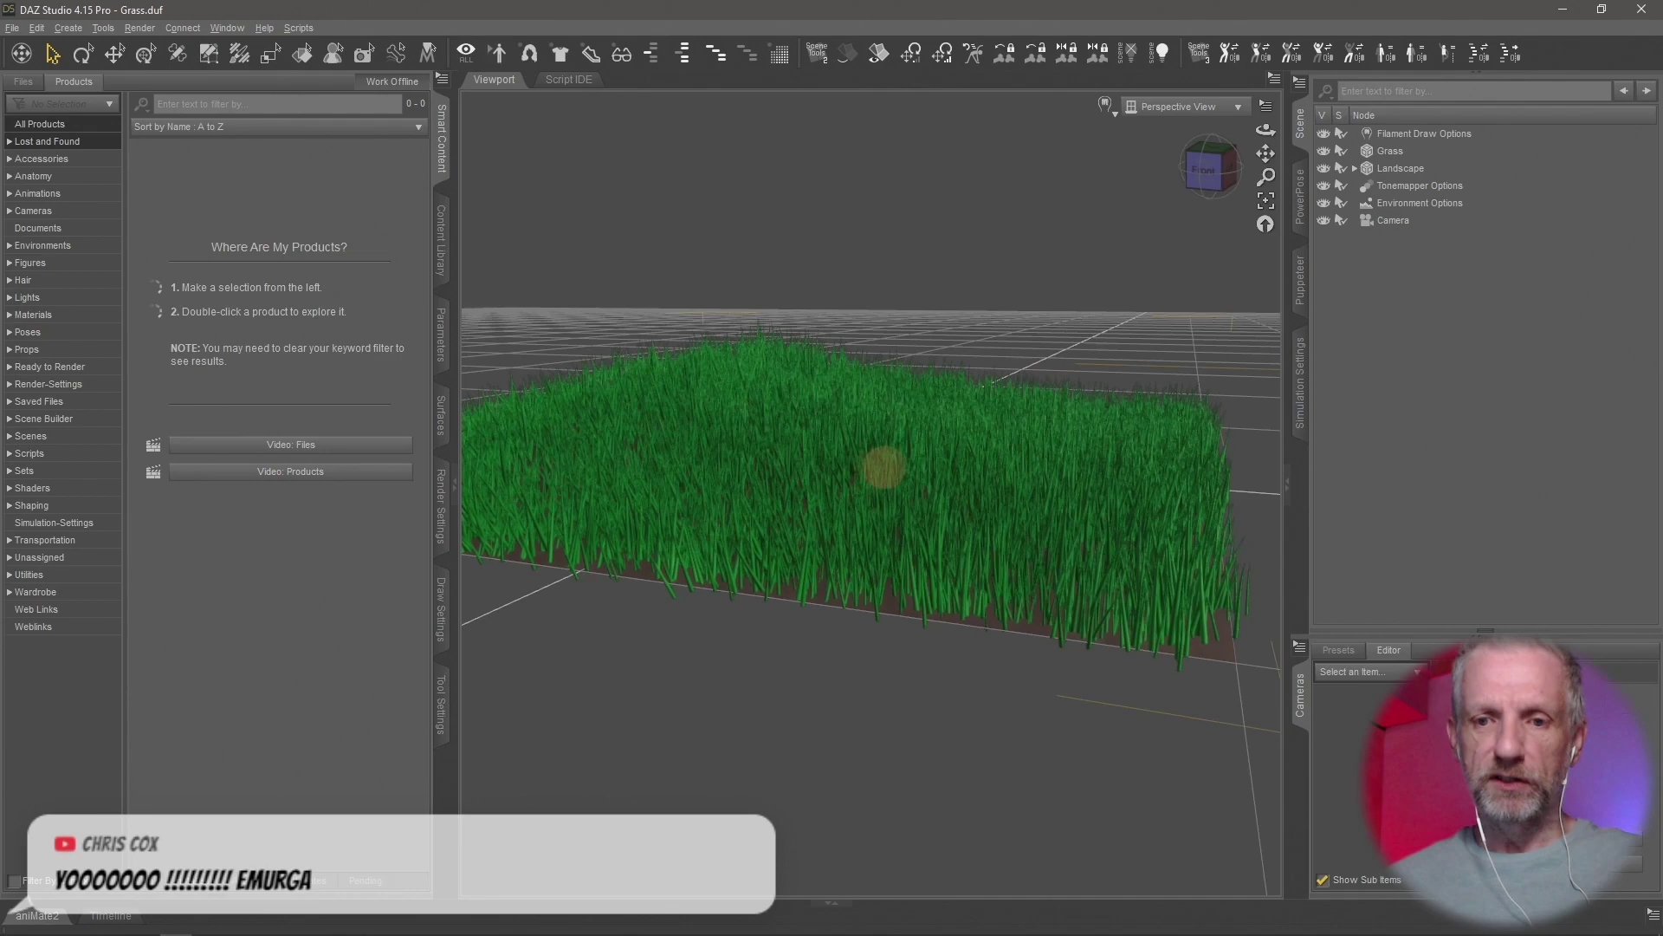
scroll(865, 470, "up", 10)
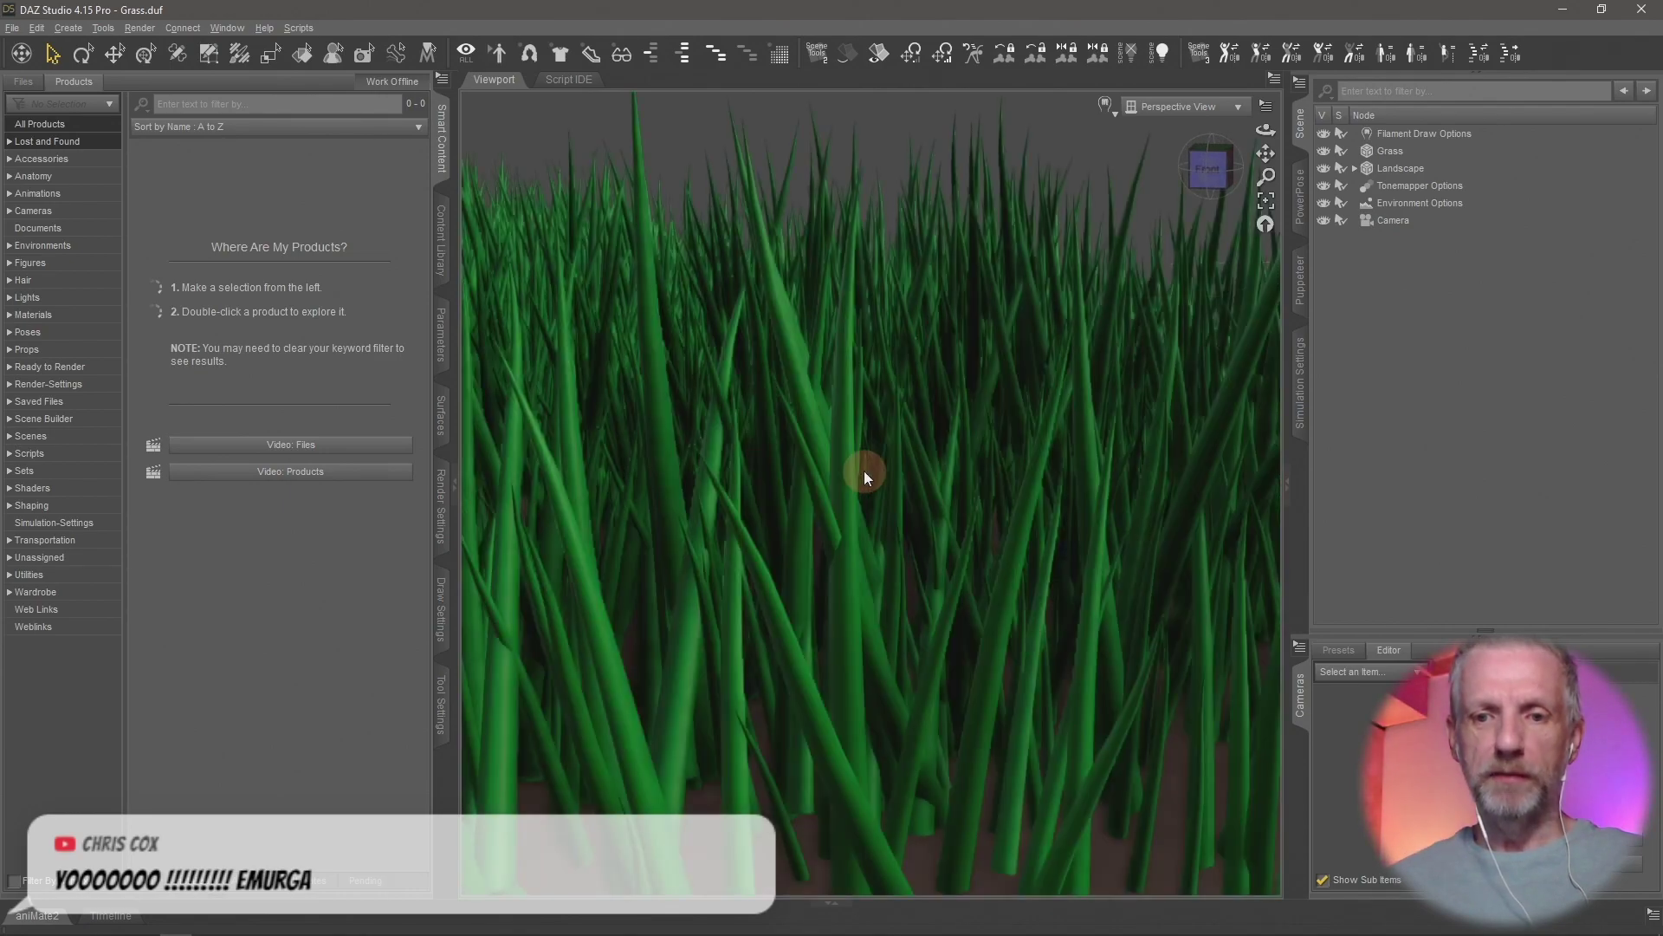
scroll(865, 470, "down", 8)
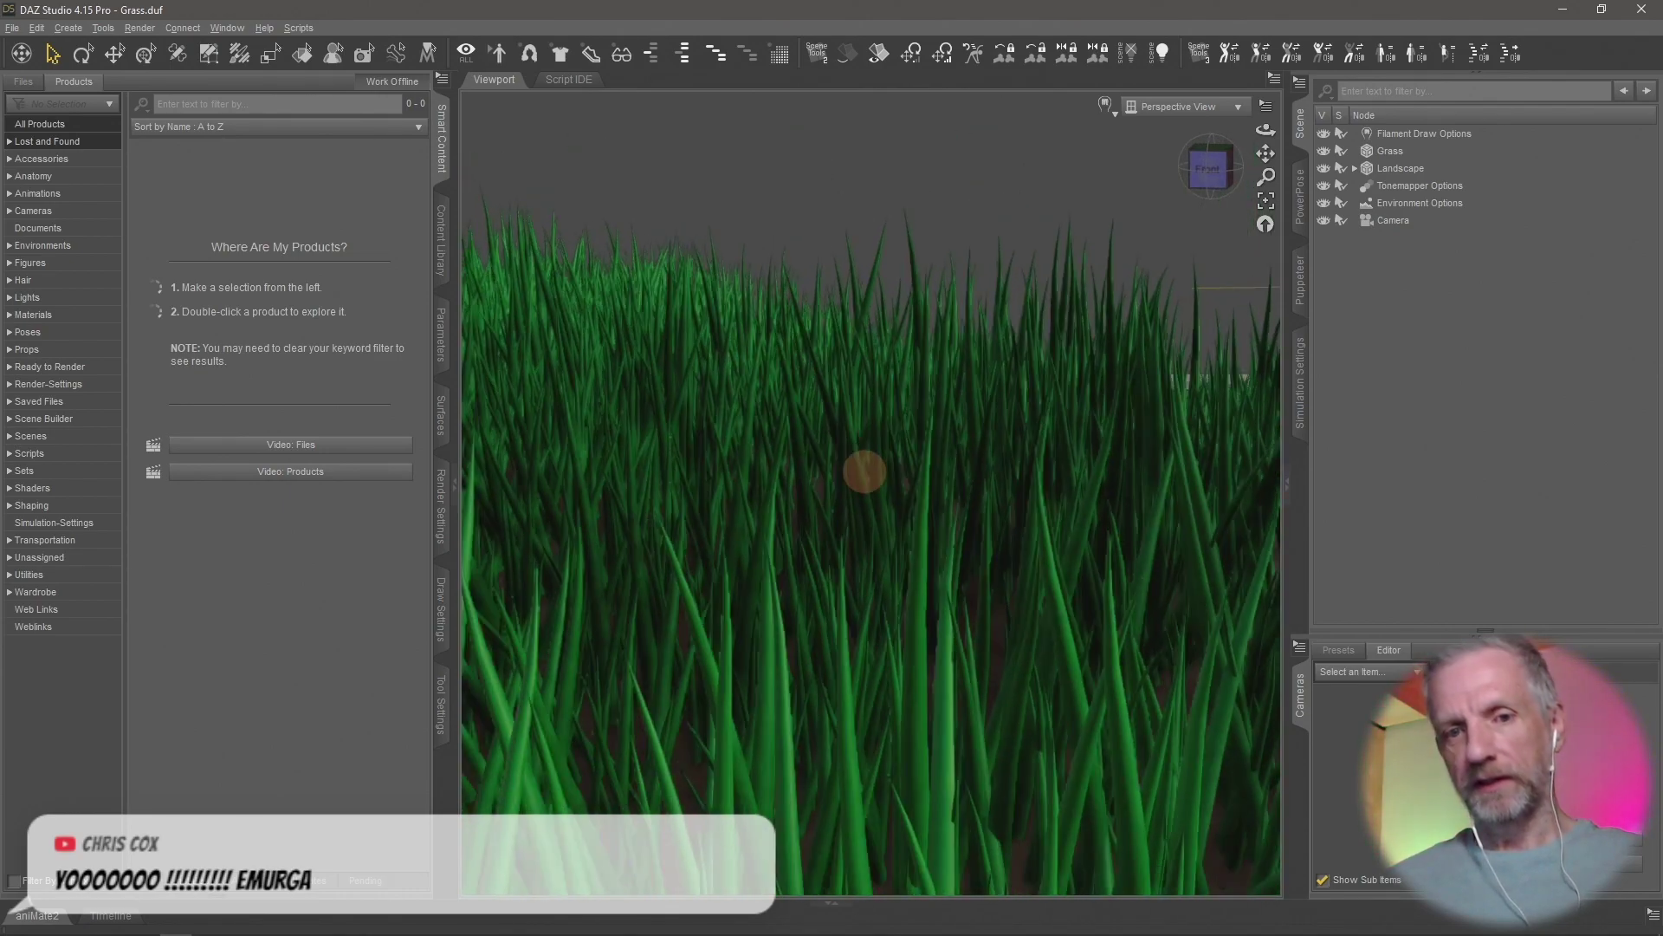
left_click(440, 152)
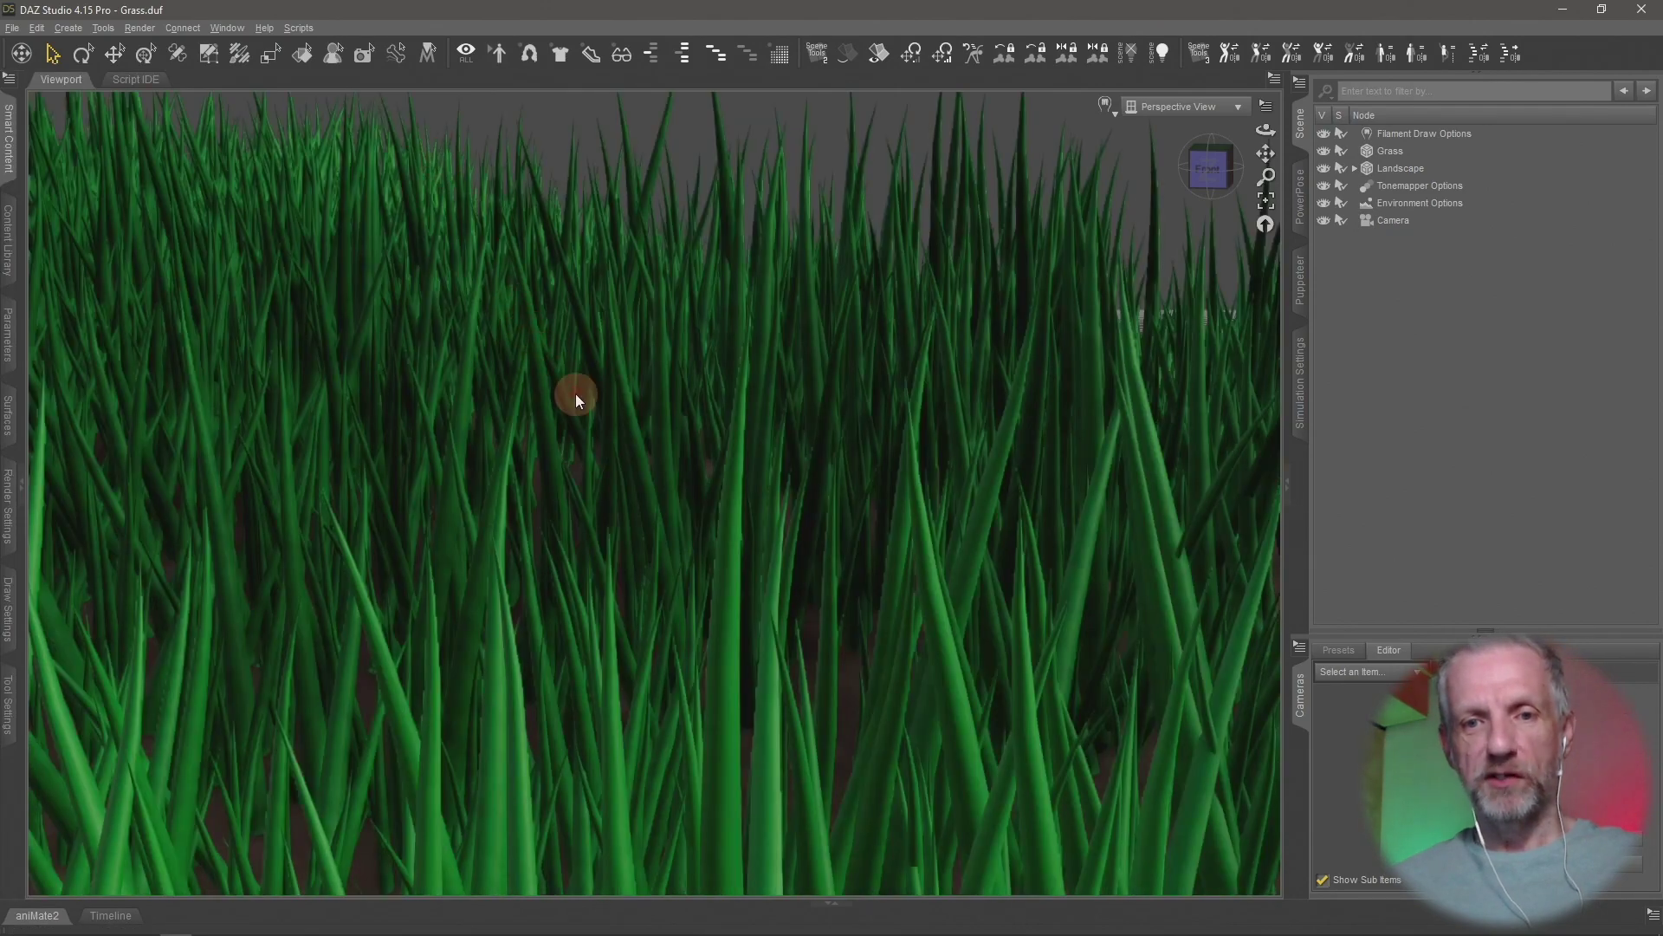
scroll(624, 459, "down", 6)
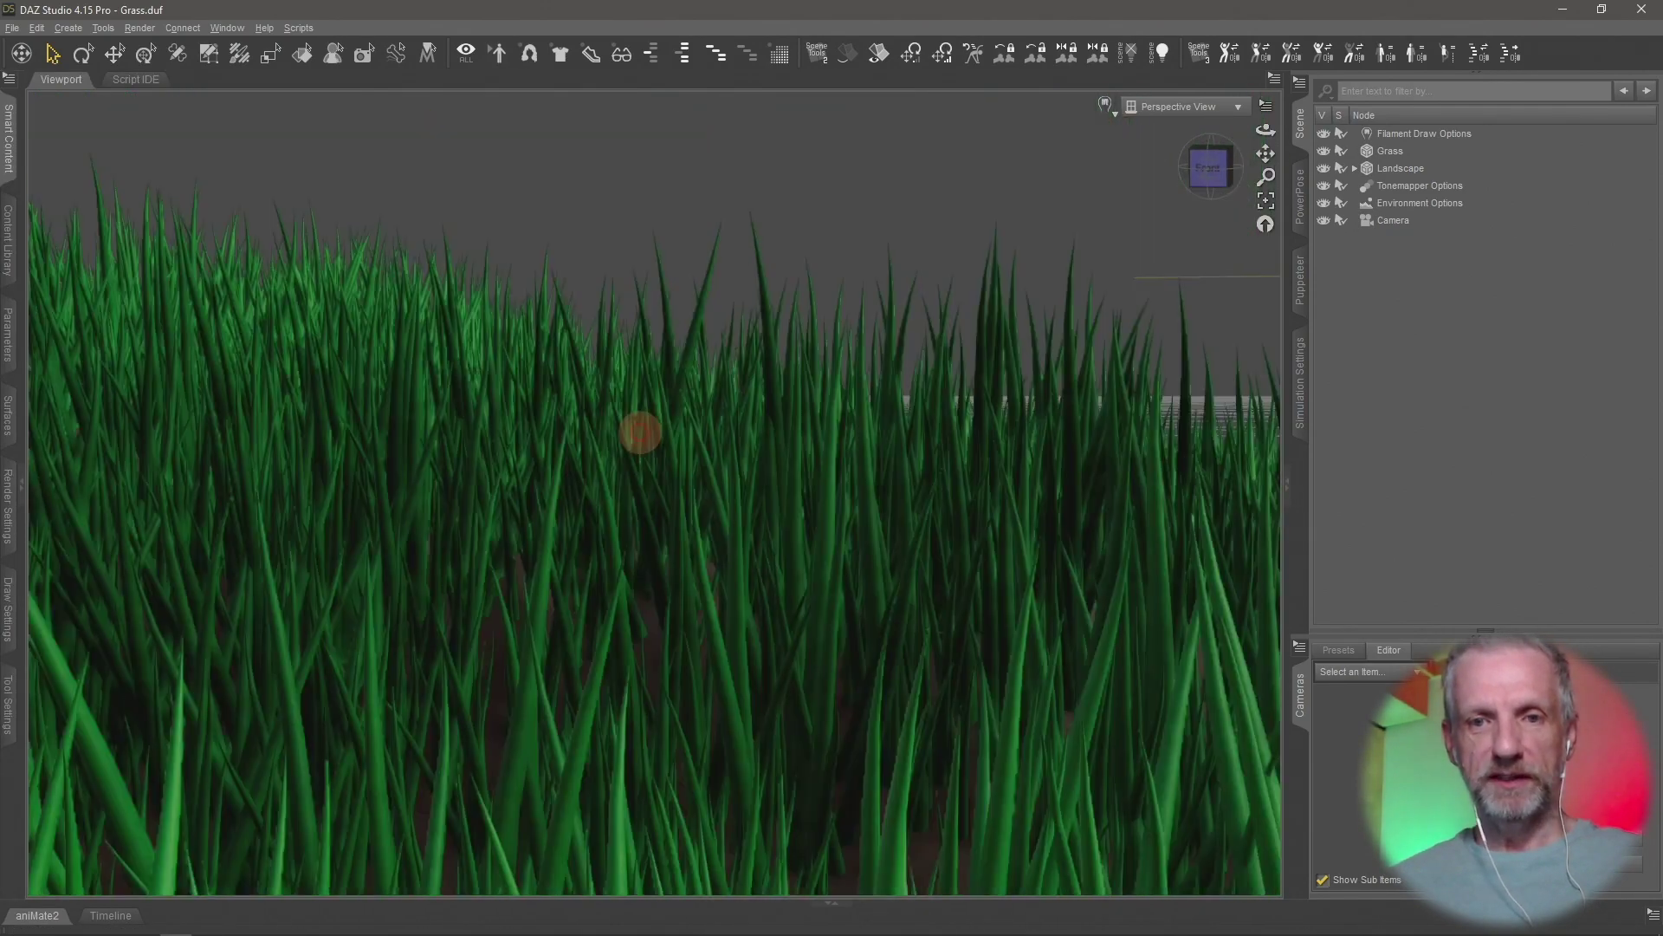
mouse_move(672, 460)
middle_mouse_down()
mouse_move(646, 464)
mouse_move(675, 464)
middle_mouse_up()
scroll(675, 461, "up", 5)
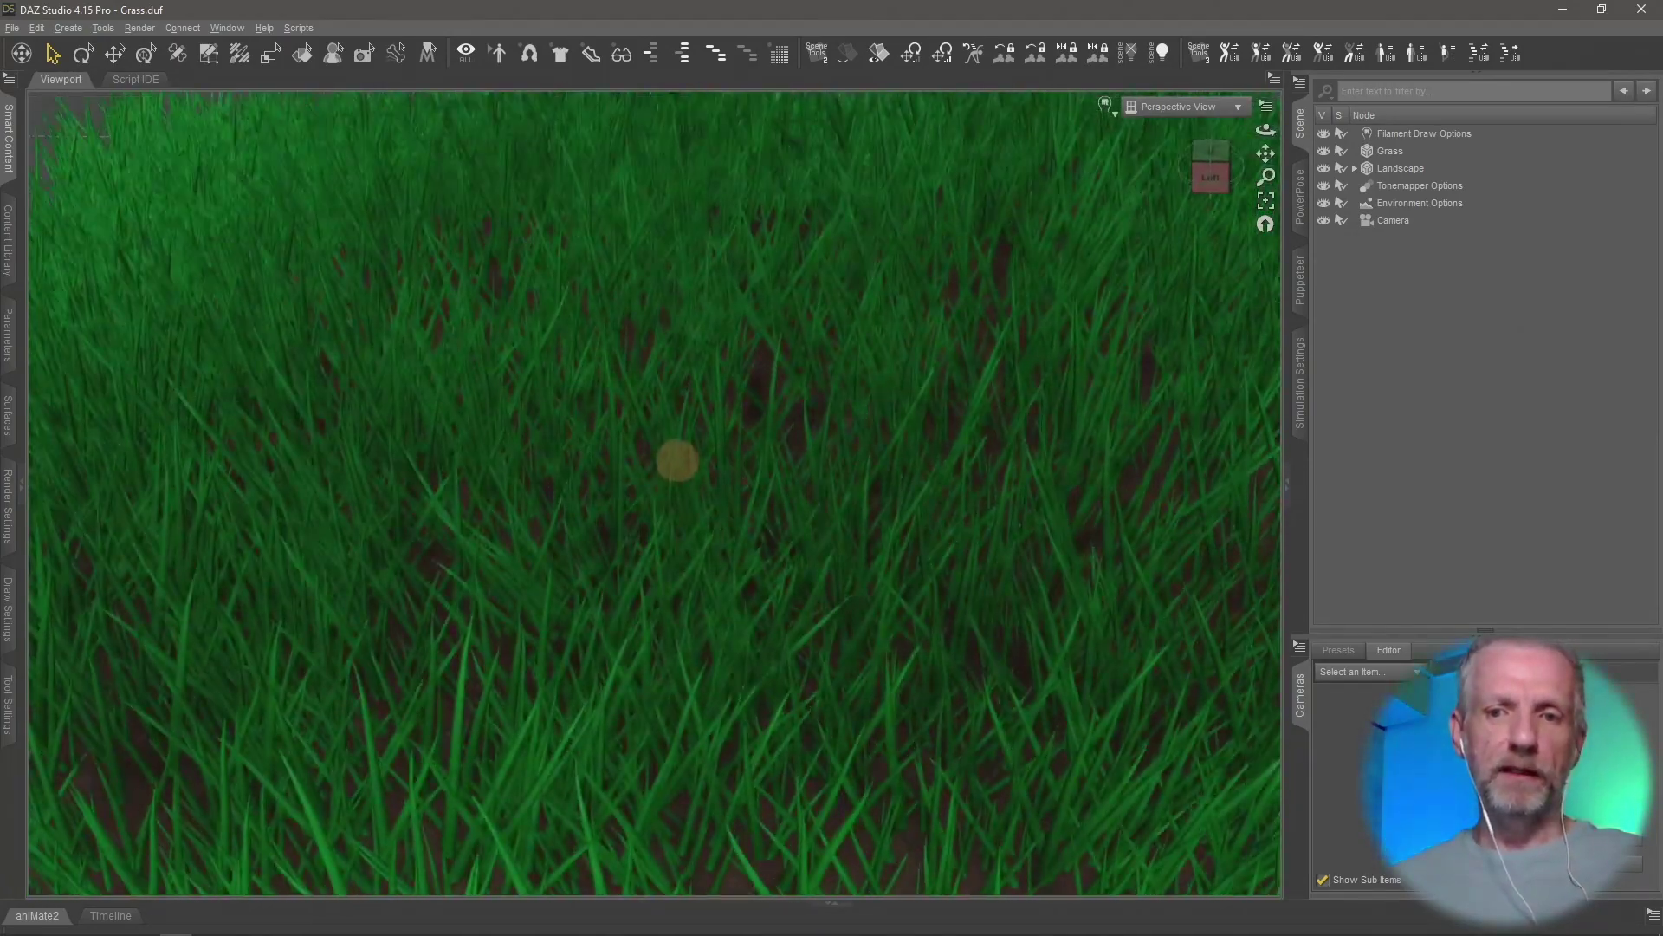
middle_click_drag(677, 460, 710, 465)
Hide the UltraScatterPro Grass instances nested under the Landscape in the scene
left_click(1355, 296)
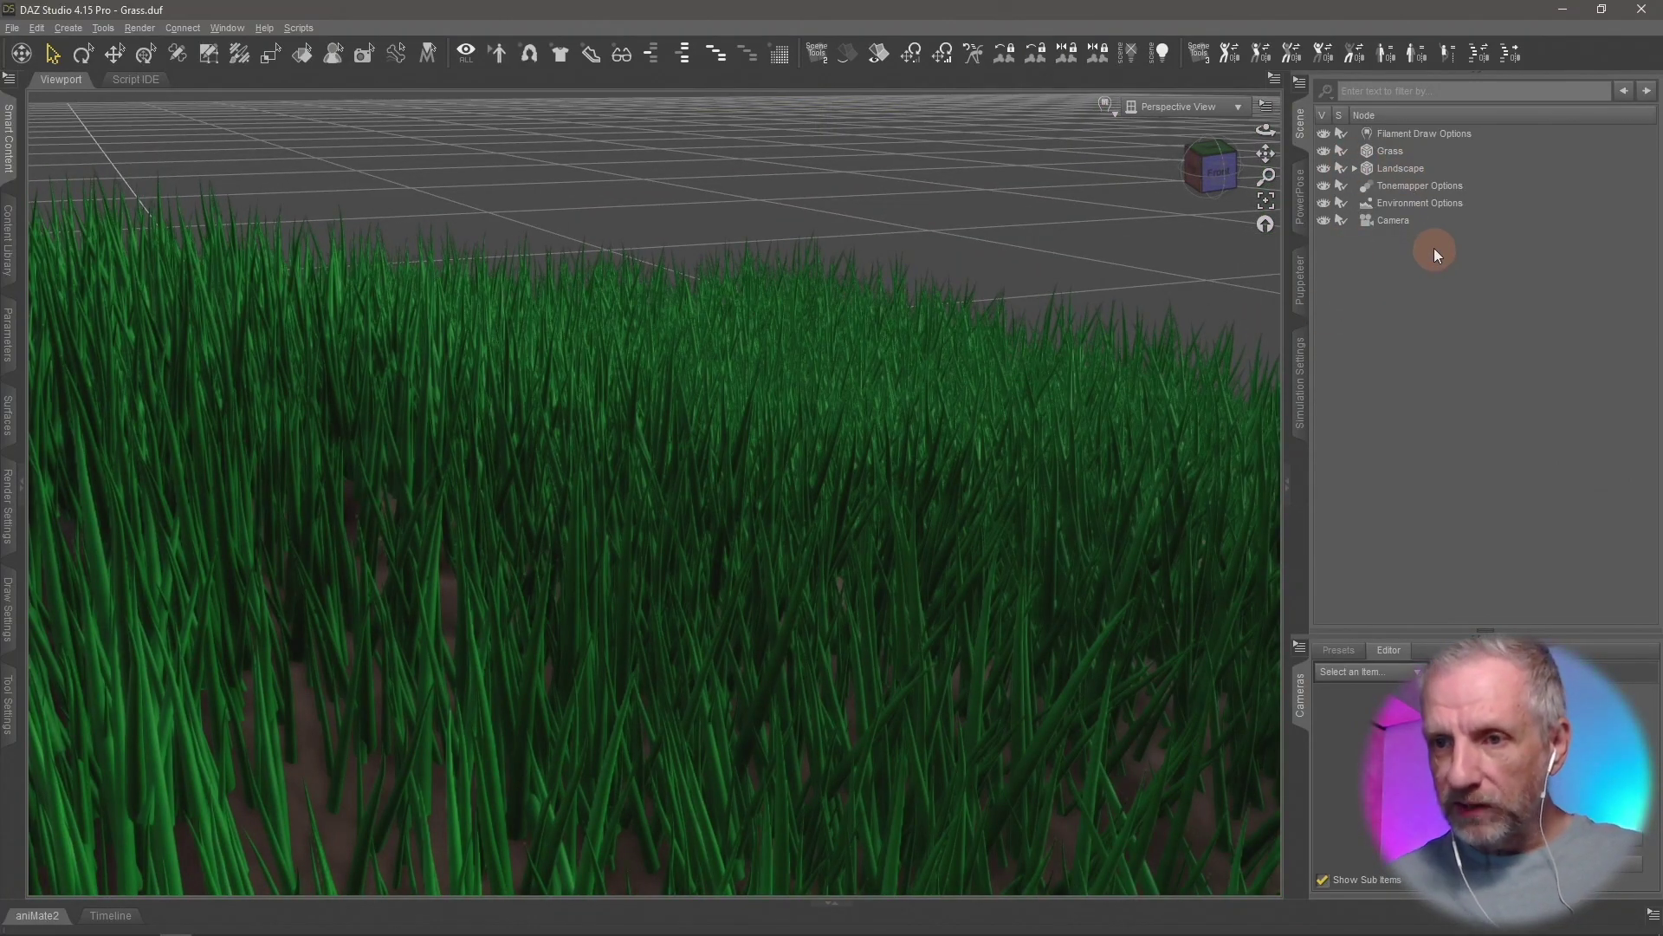
left_click(1360, 168)
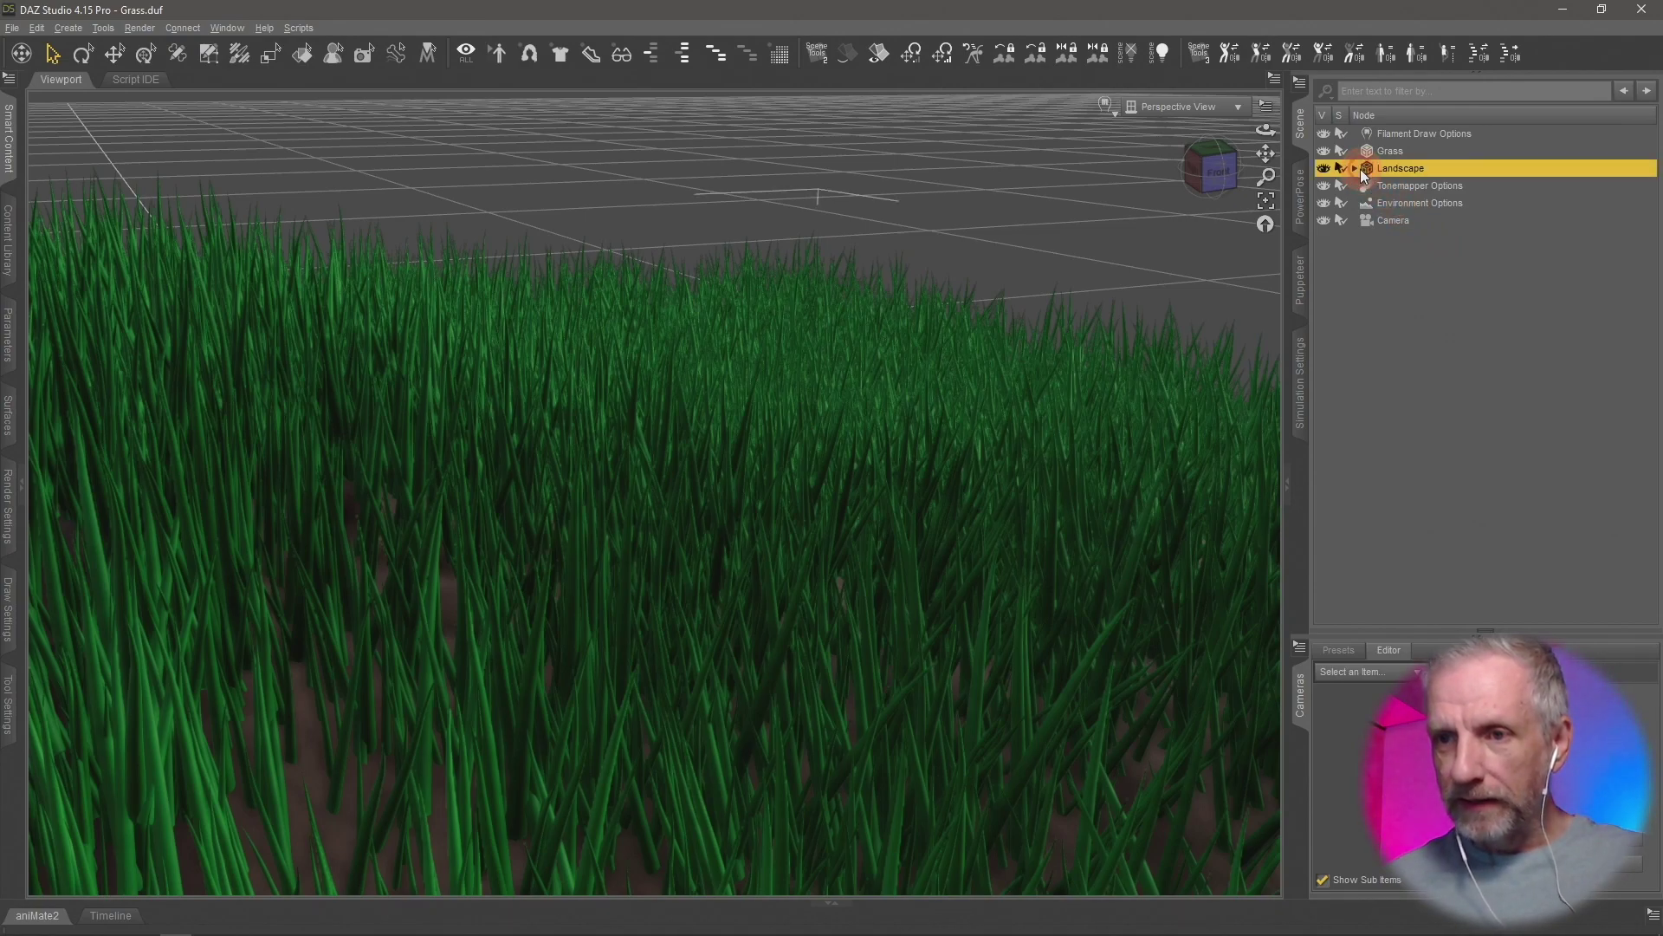
left_click(1355, 168)
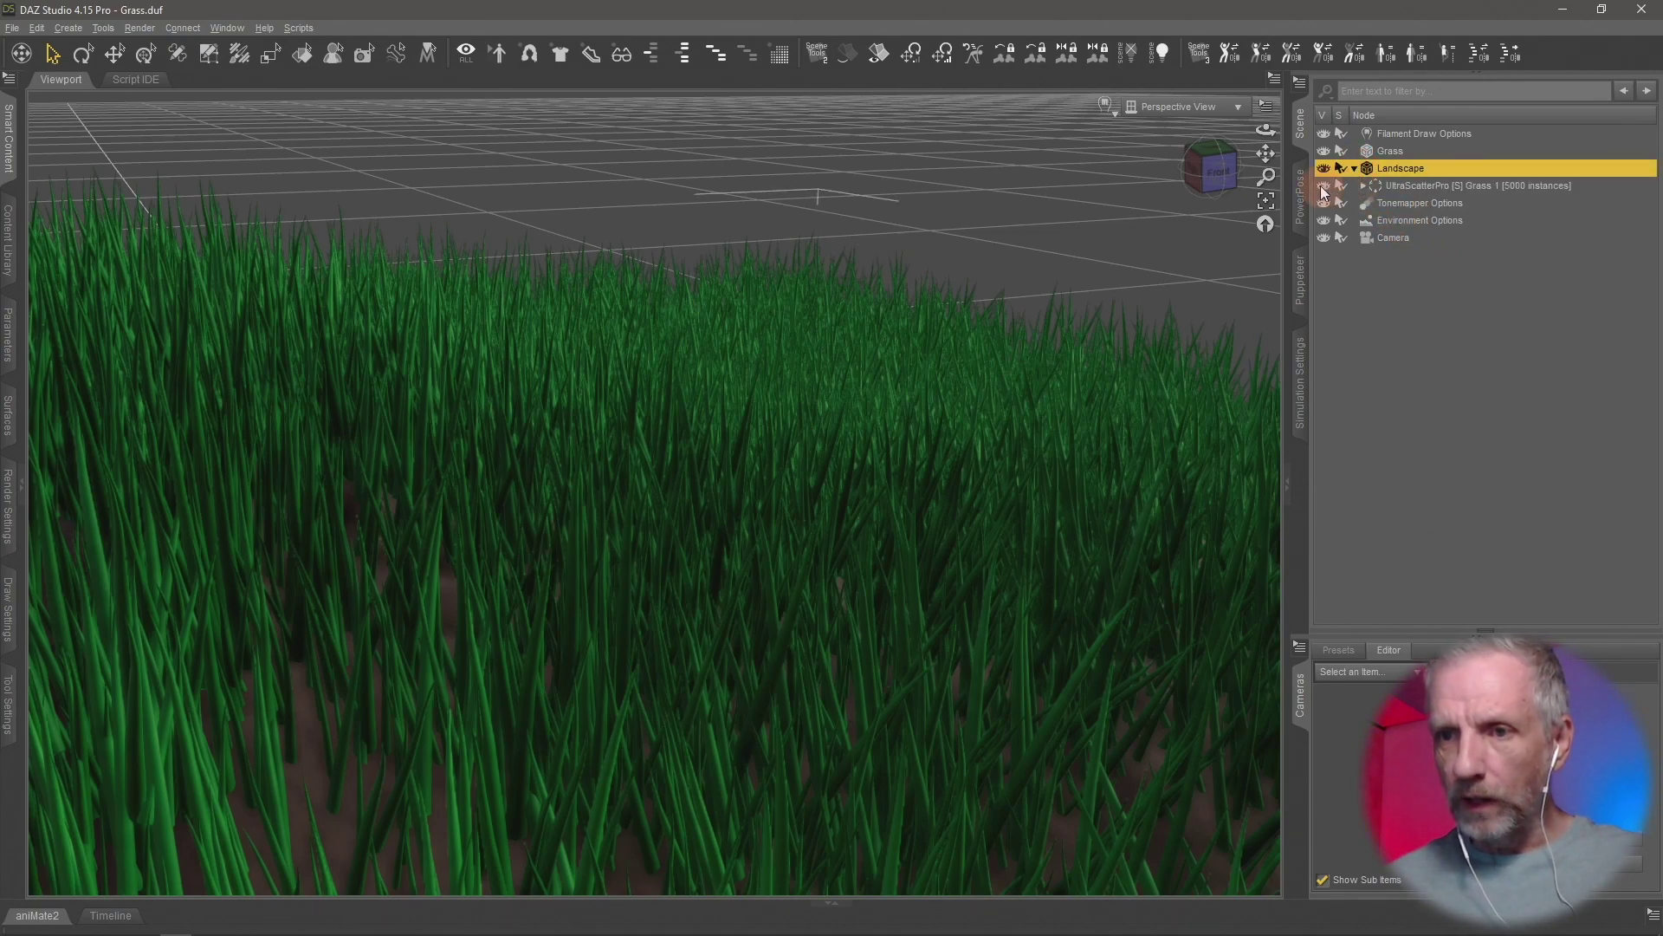
left_click(1323, 186)
Select the source Grass object and frame its individual stalks in the viewport
left_click(1051, 405)
mouse_move(1051, 405)
middle_mouse_down()
mouse_move(1072, 405)
mouse_move(1054, 403)
middle_mouse_up()
left_click(1421, 137)
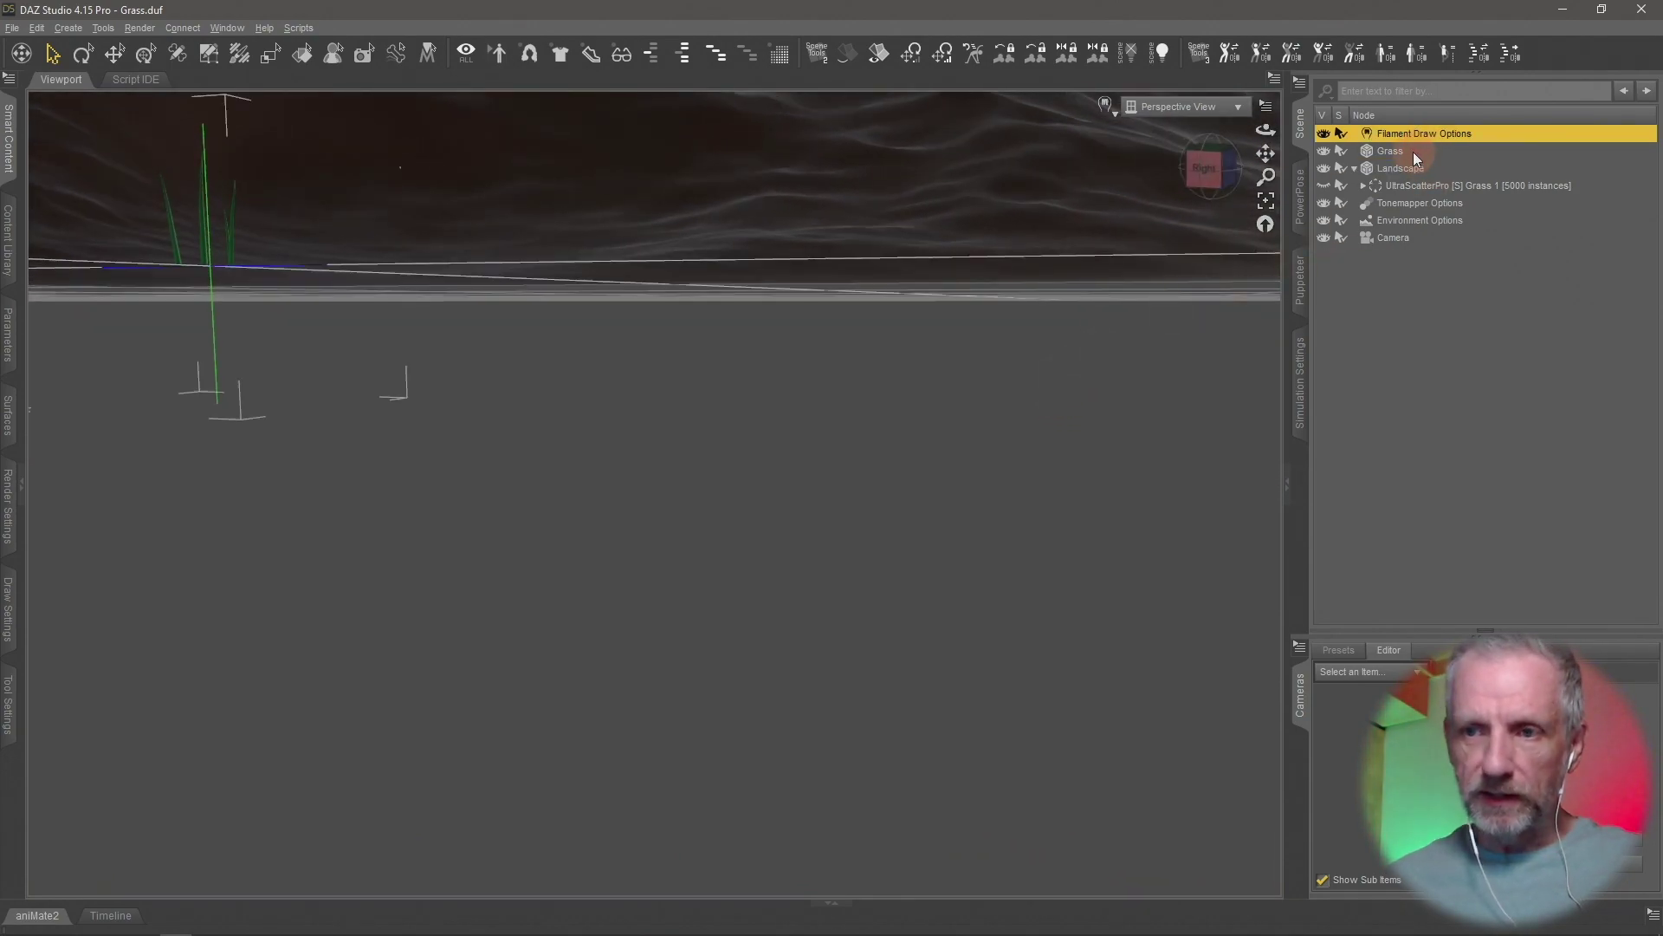
left_click(1412, 153)
key("ctrl+f")
middle_click_drag(959, 434, 956, 436)
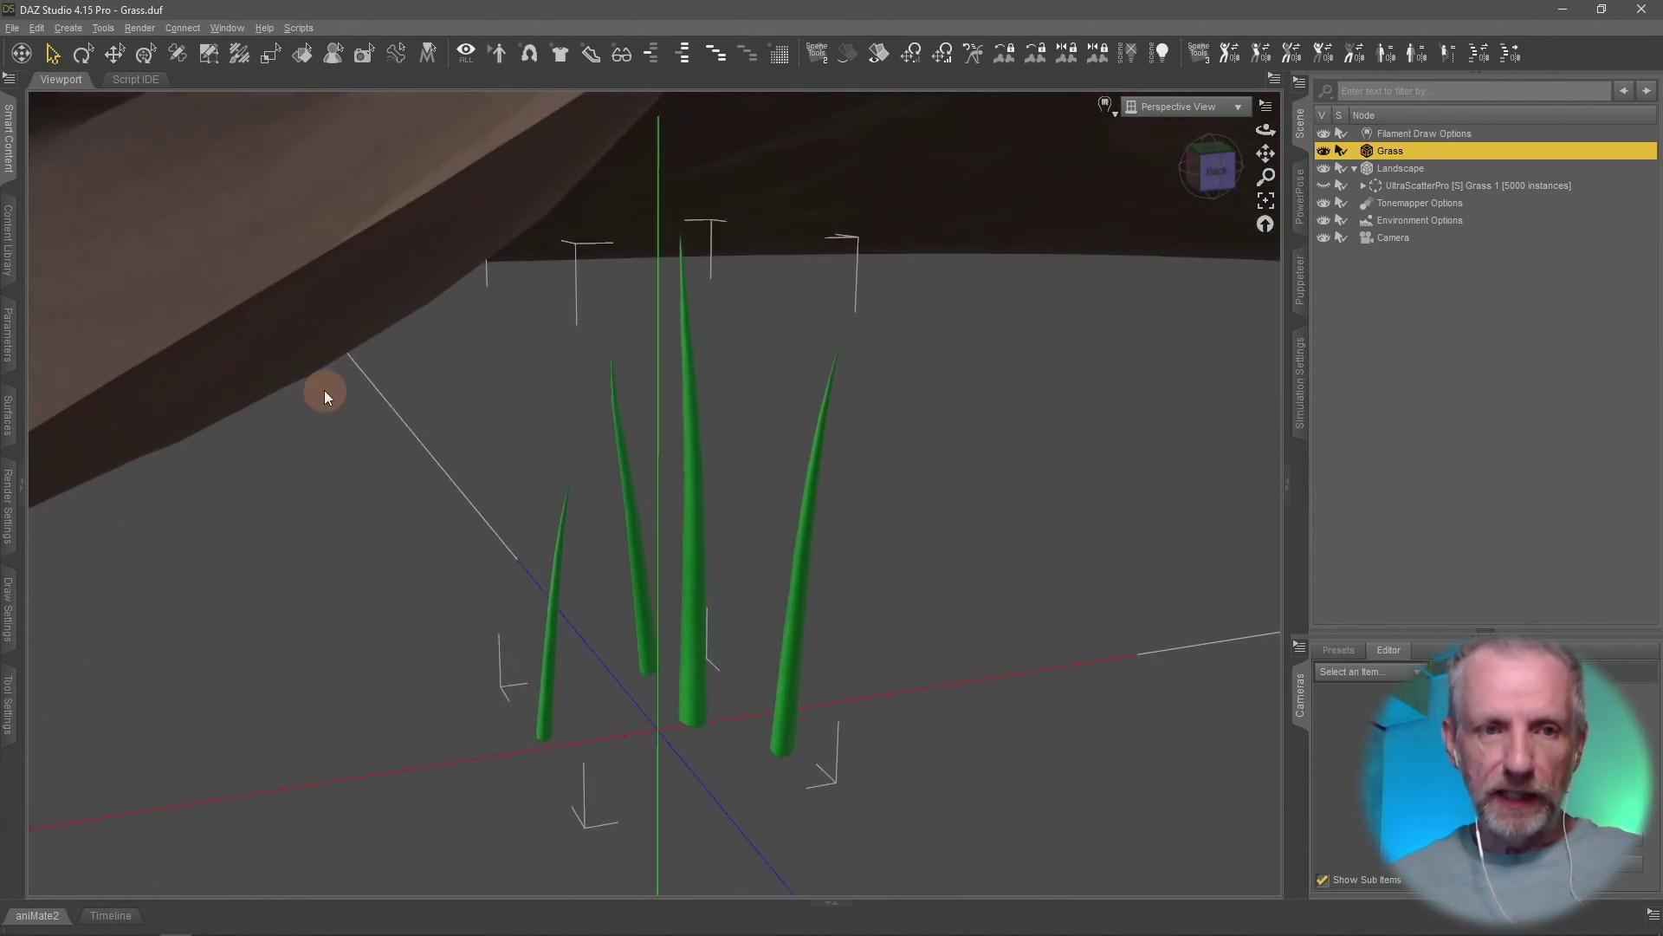
Set the Grass object's mesh Resolution Level to Base and inspect its low-poly stalks
left_click(8, 350)
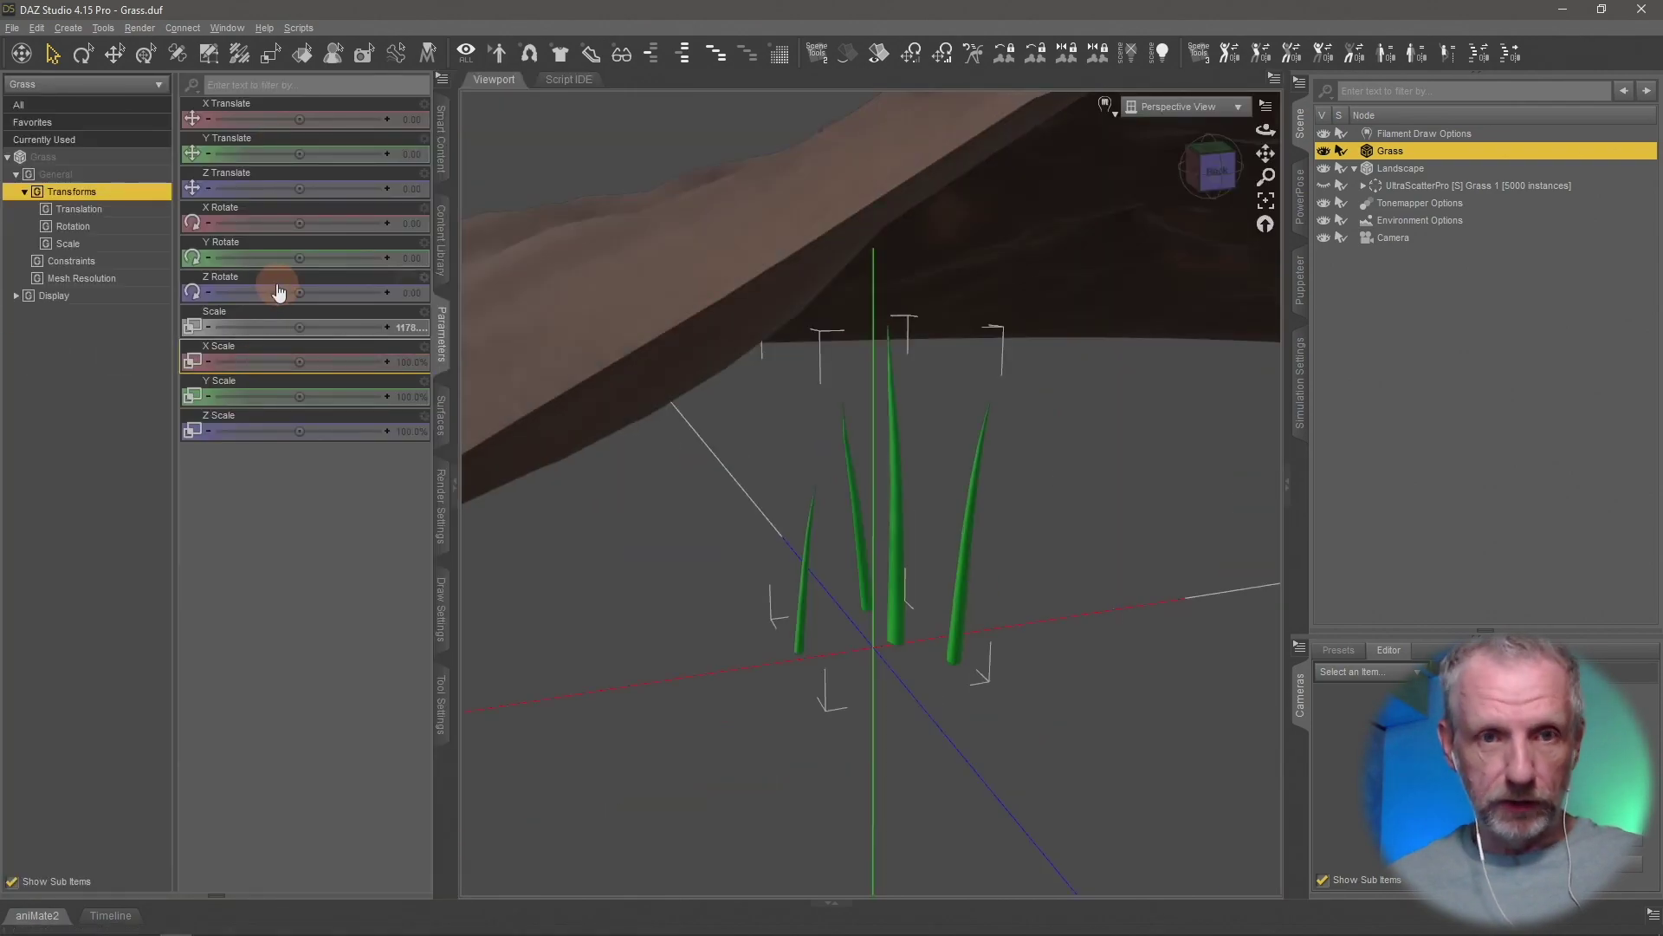
scroll(585, 429, "up", 6)
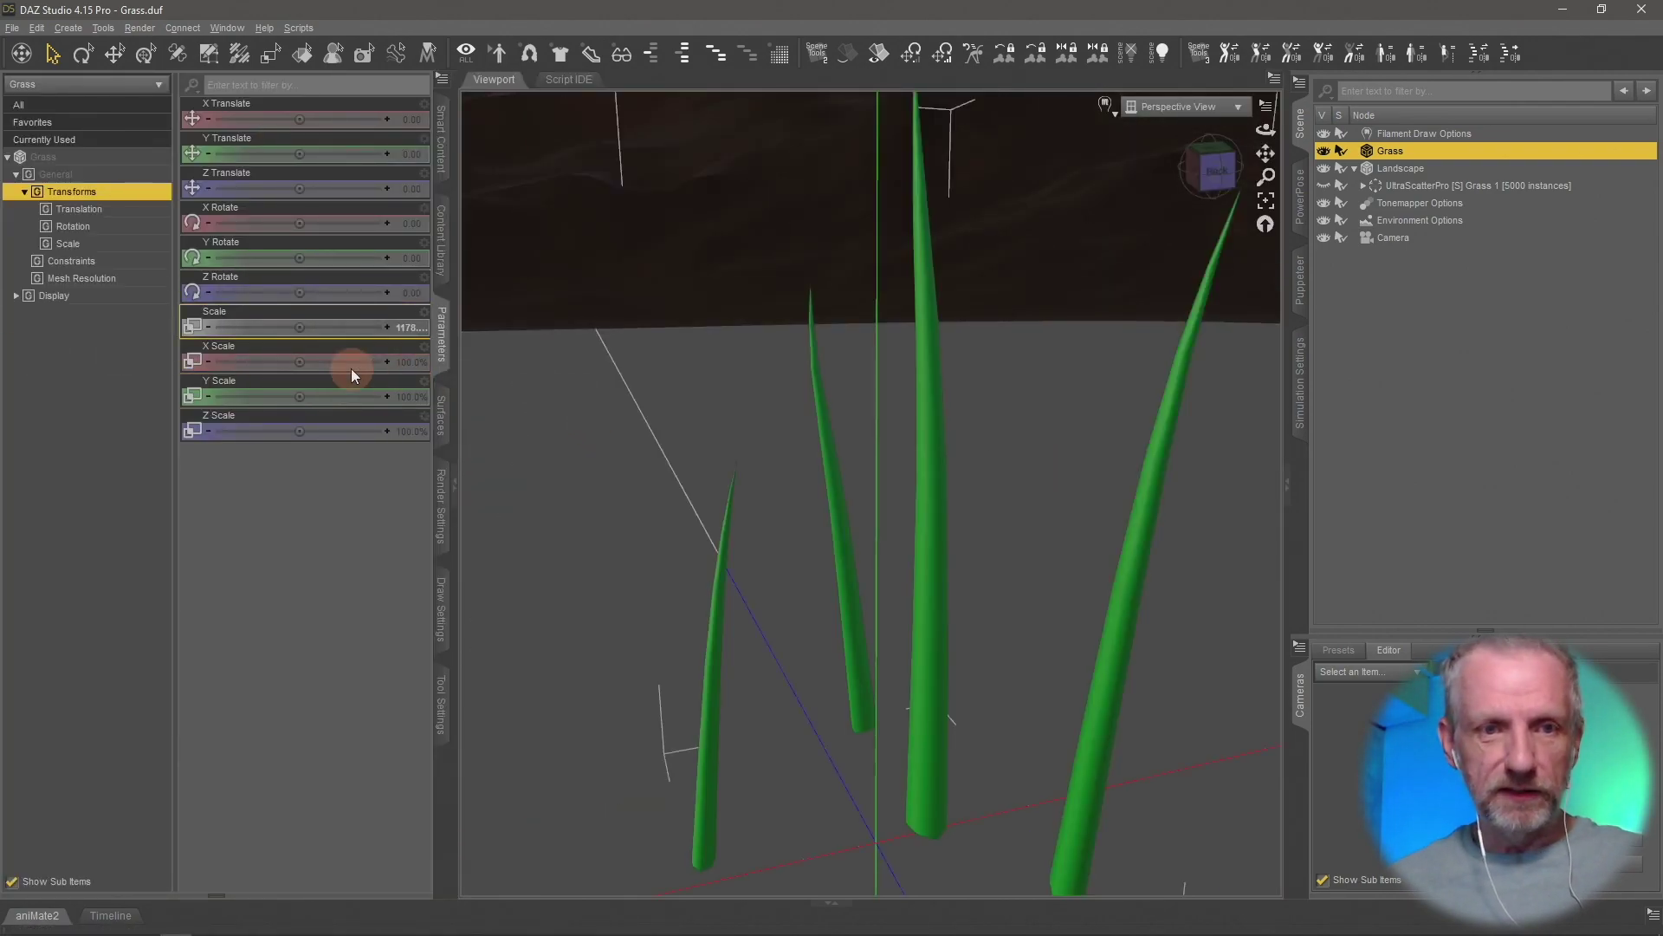
left_click(95, 278)
left_click(356, 118)
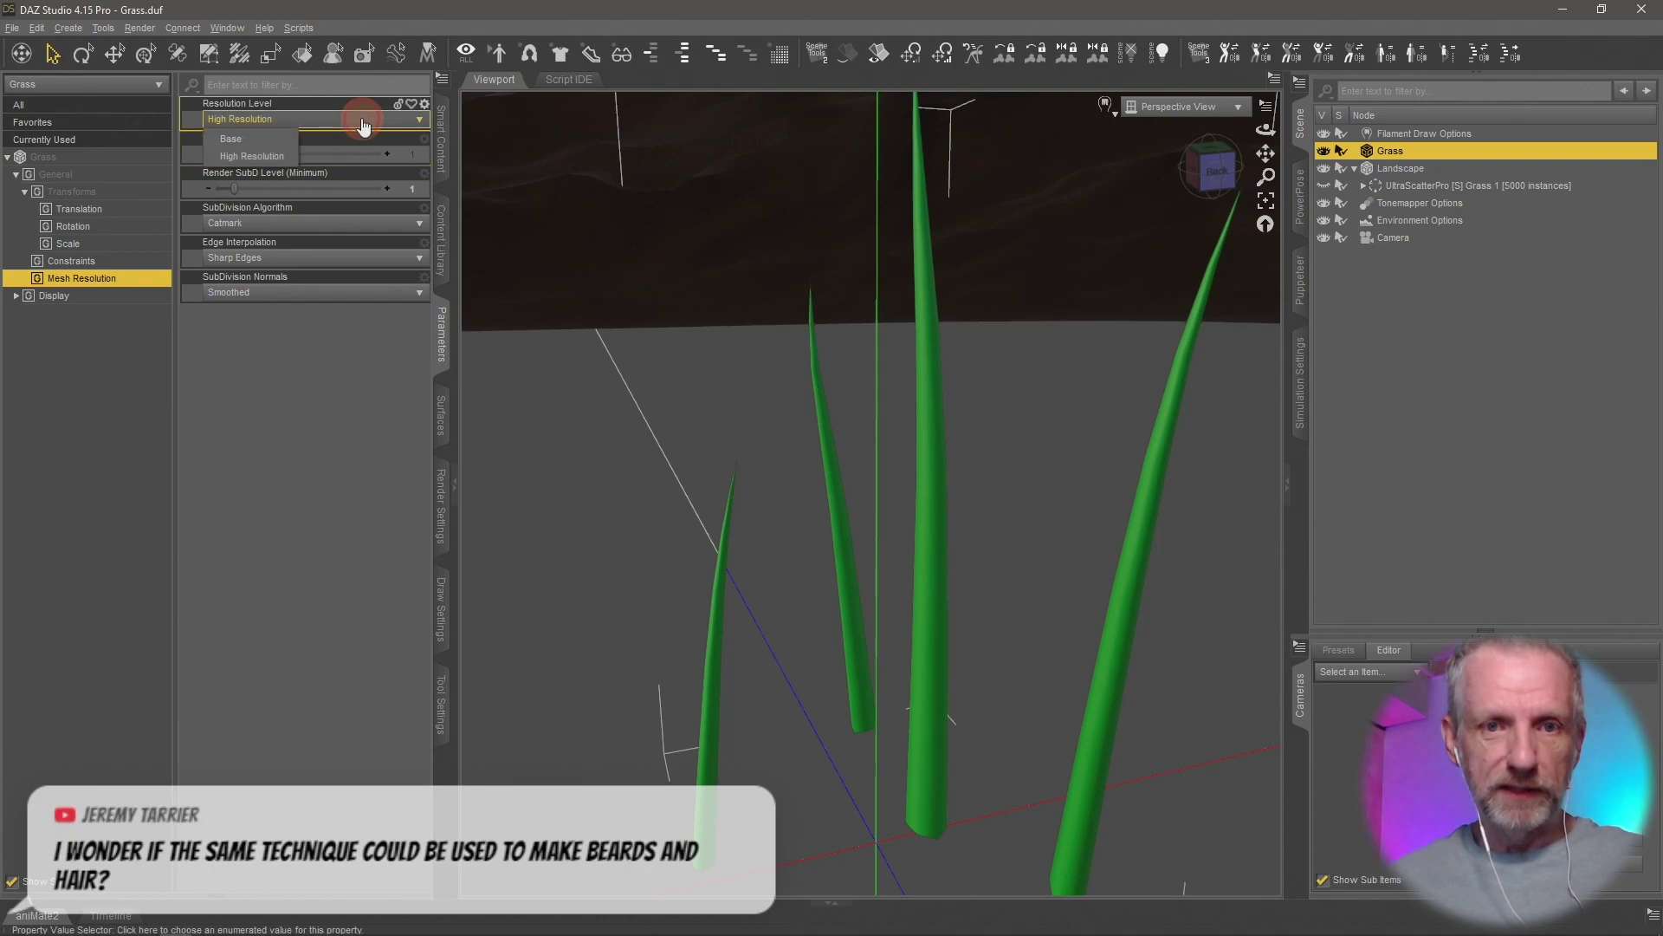
left_click(280, 137)
middle_click_drag(719, 576, 719, 570)
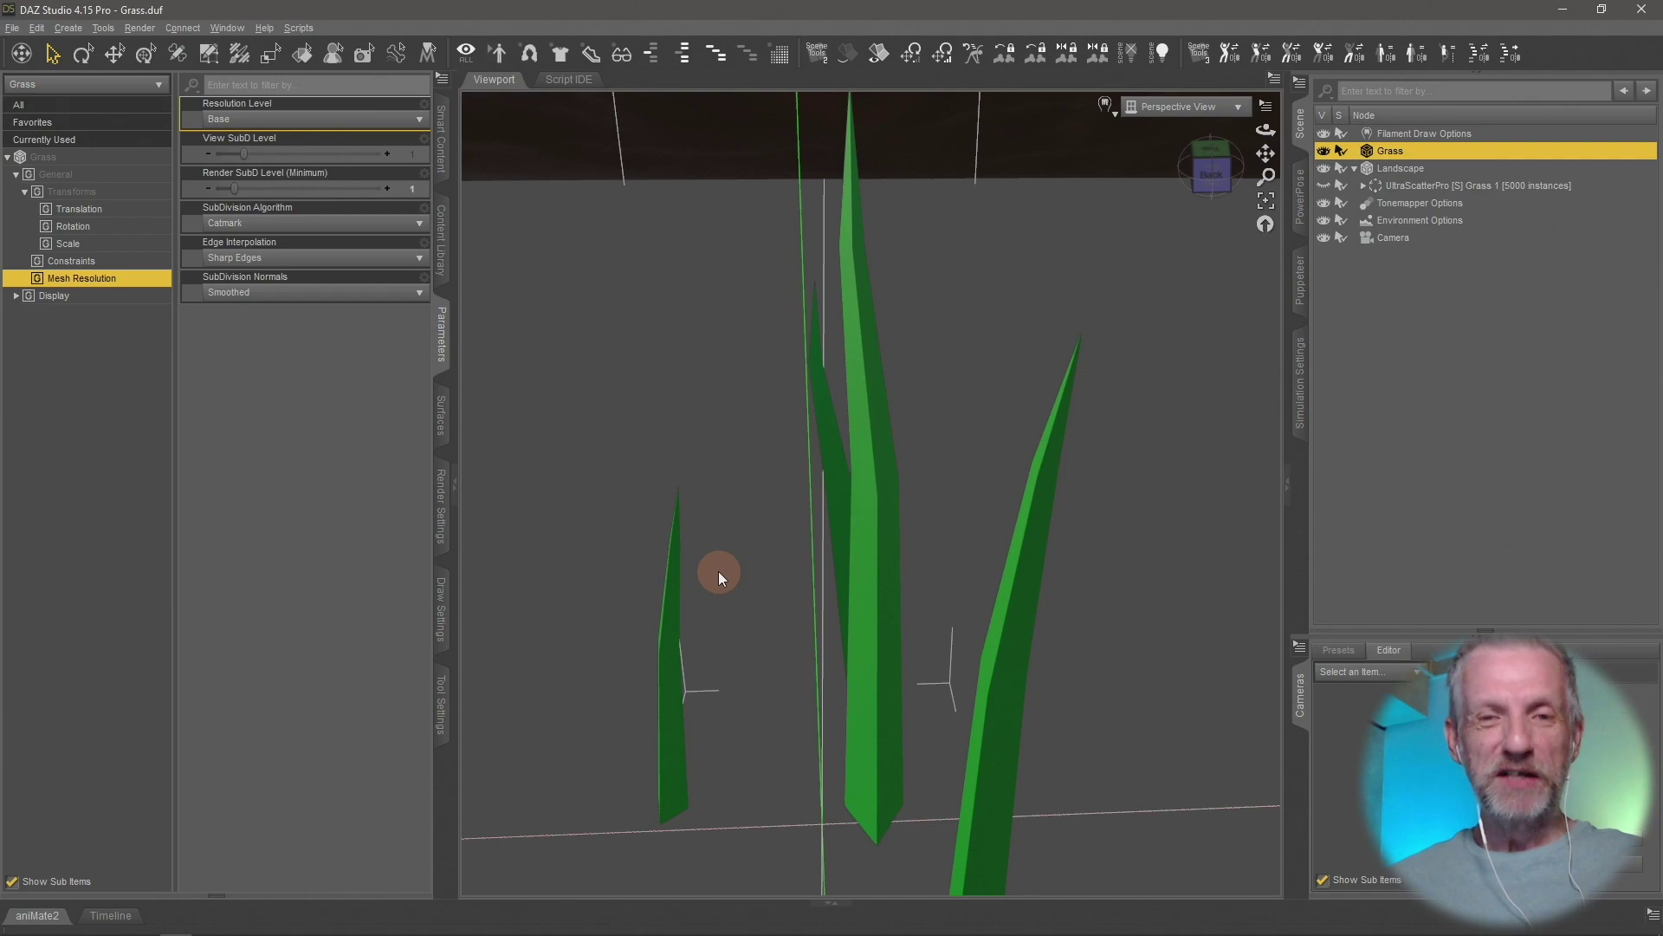
Launch Blender 2.92 and add a mesh circle at the scene origin
key("super")
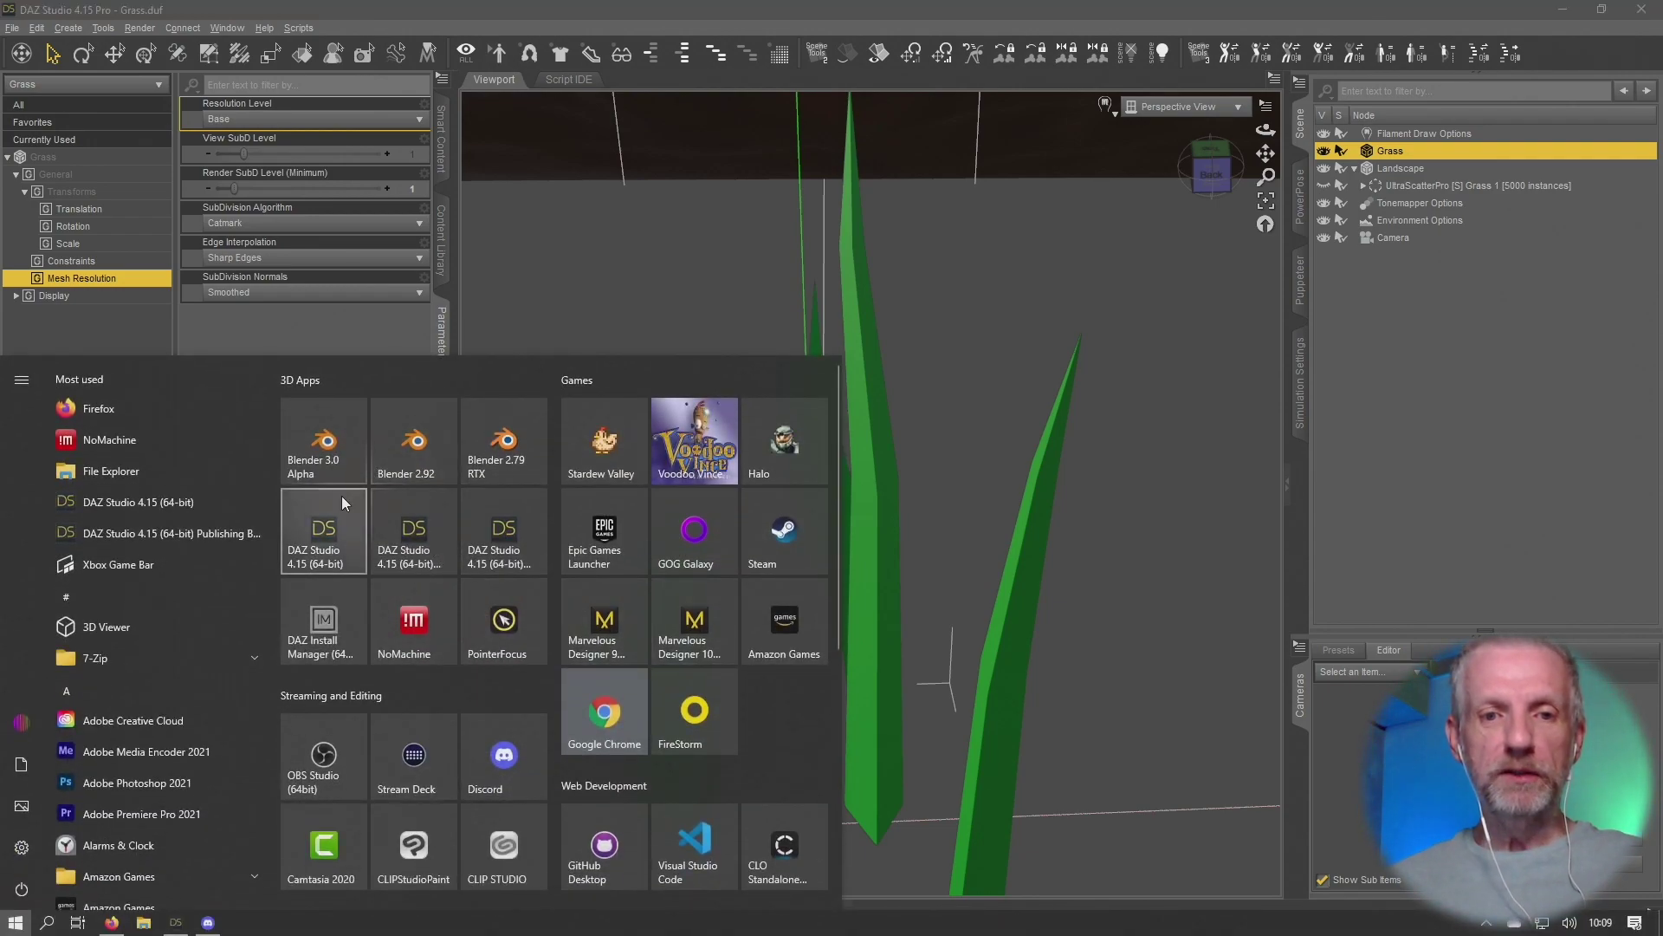
left_click(400, 461)
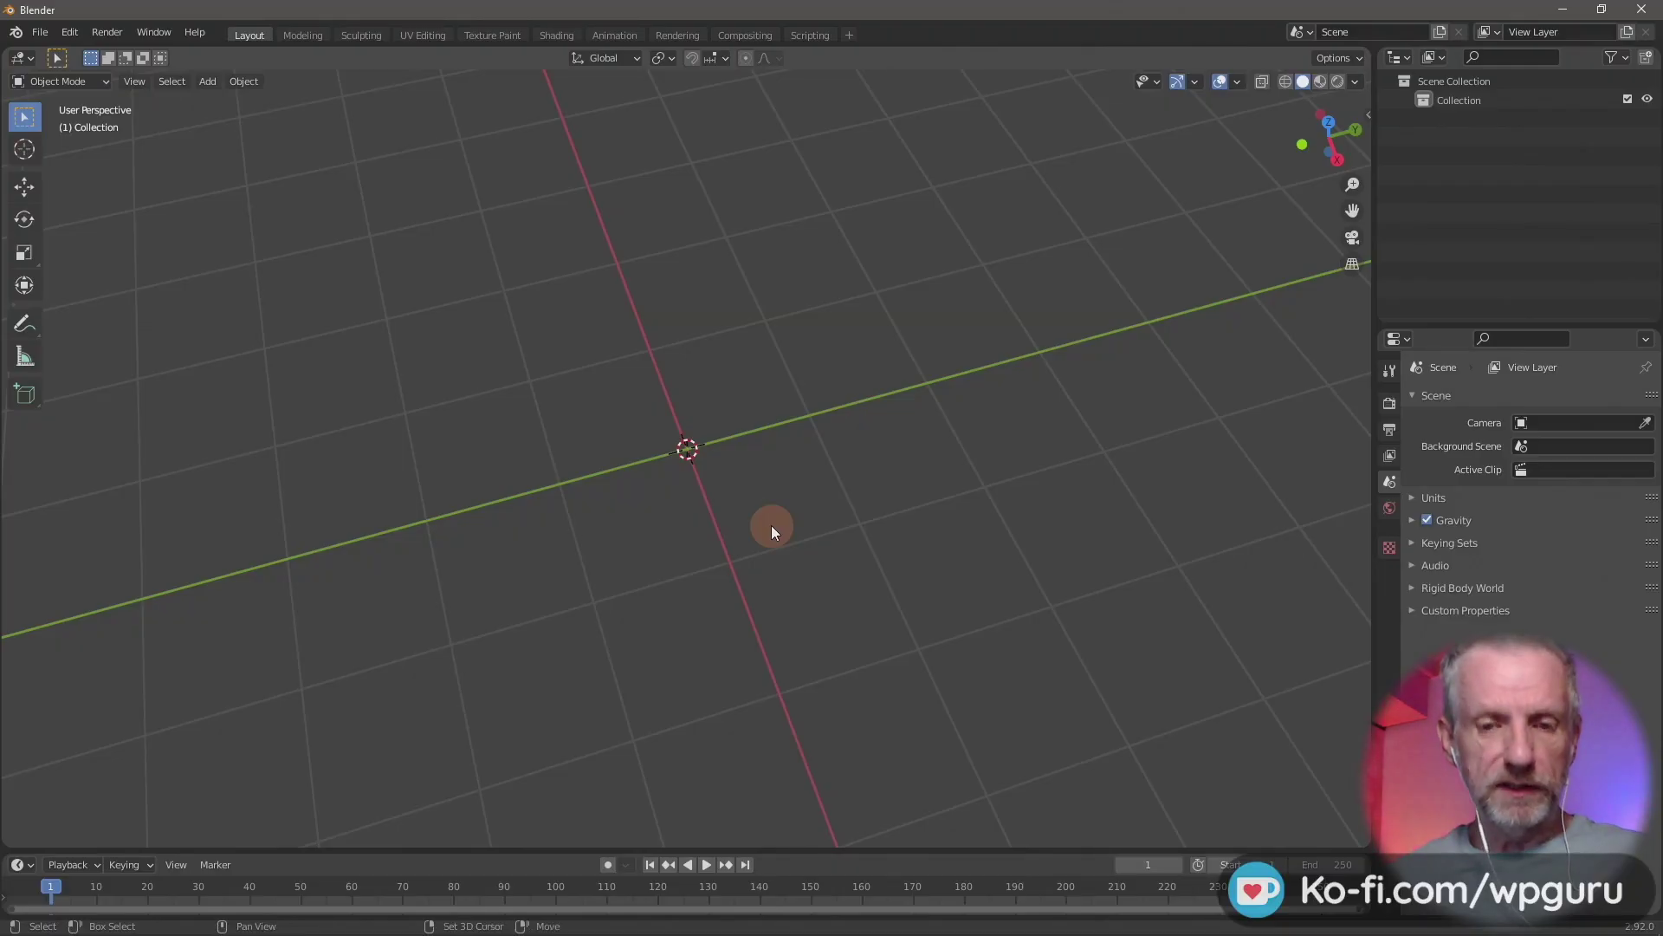
key("shift+a")
mouse_move(771, 525)
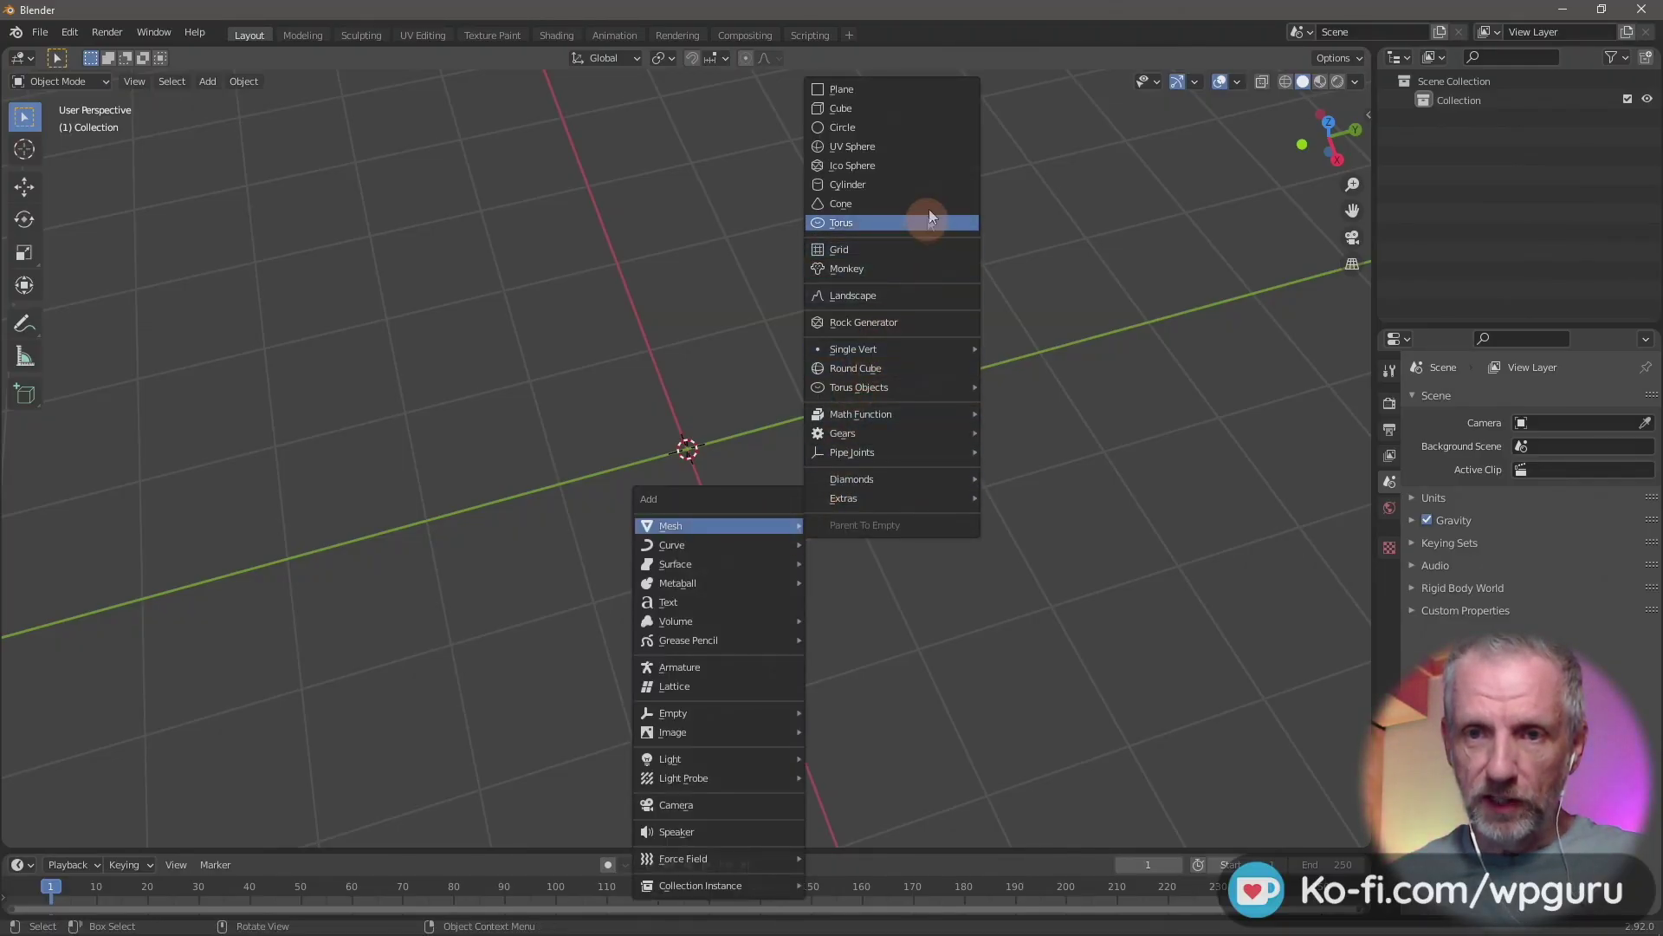
left_click(929, 126)
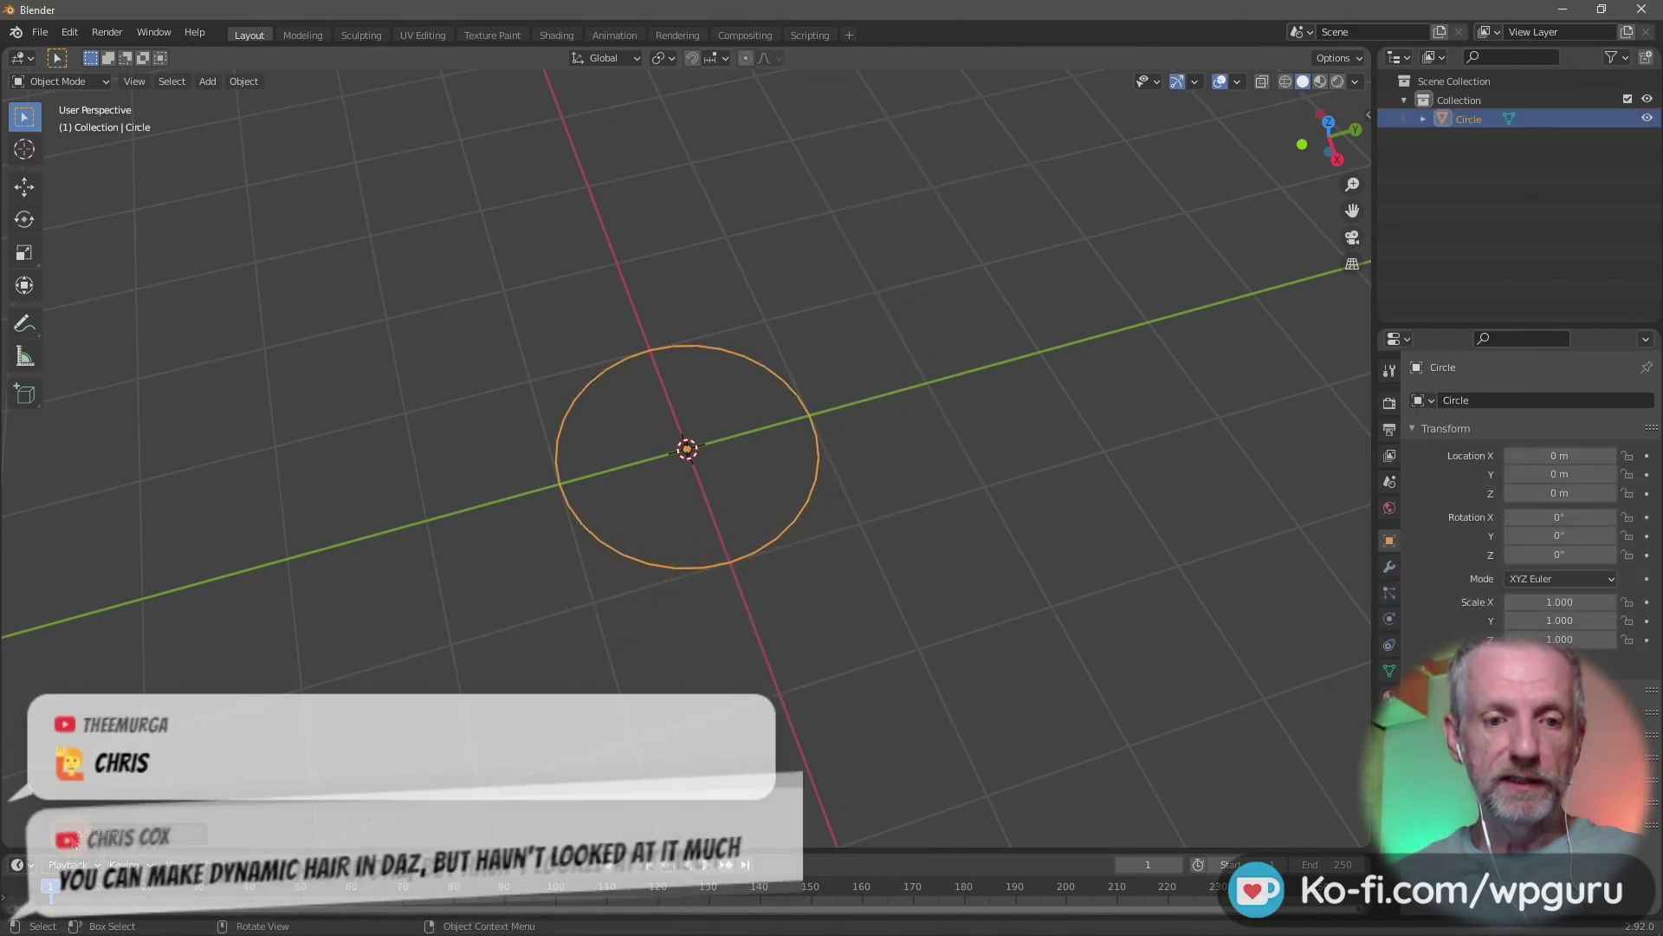
Set the new circle's vertices to 3 and its radius to 0.3 m
left_click(95, 828)
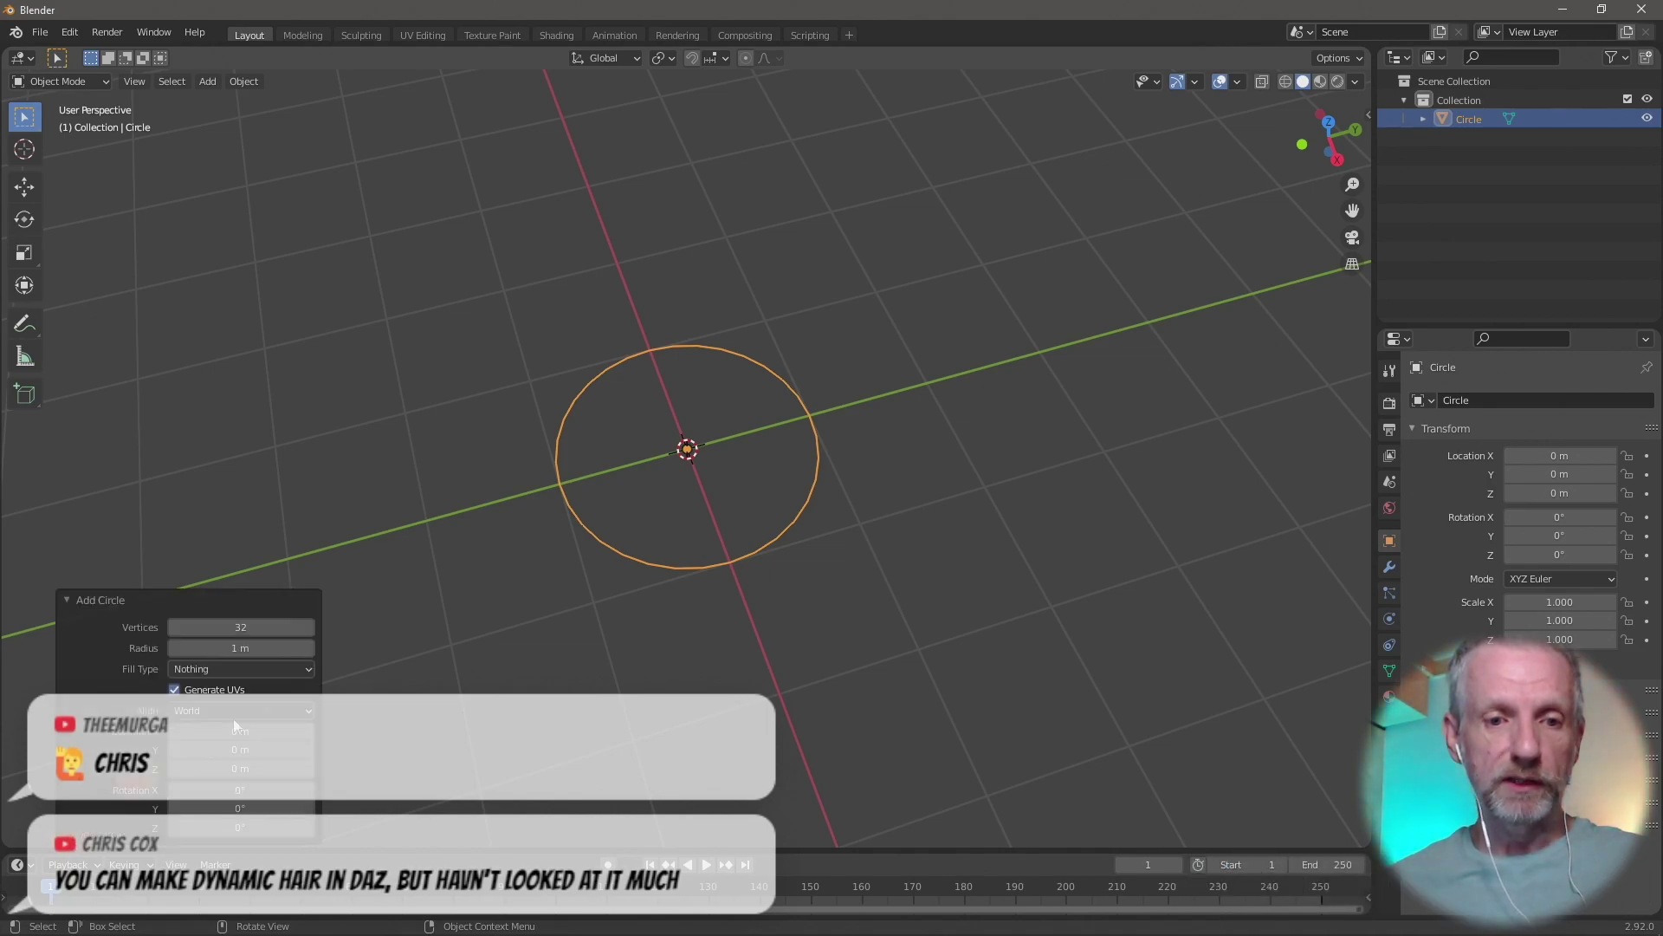
left_click(278, 627)
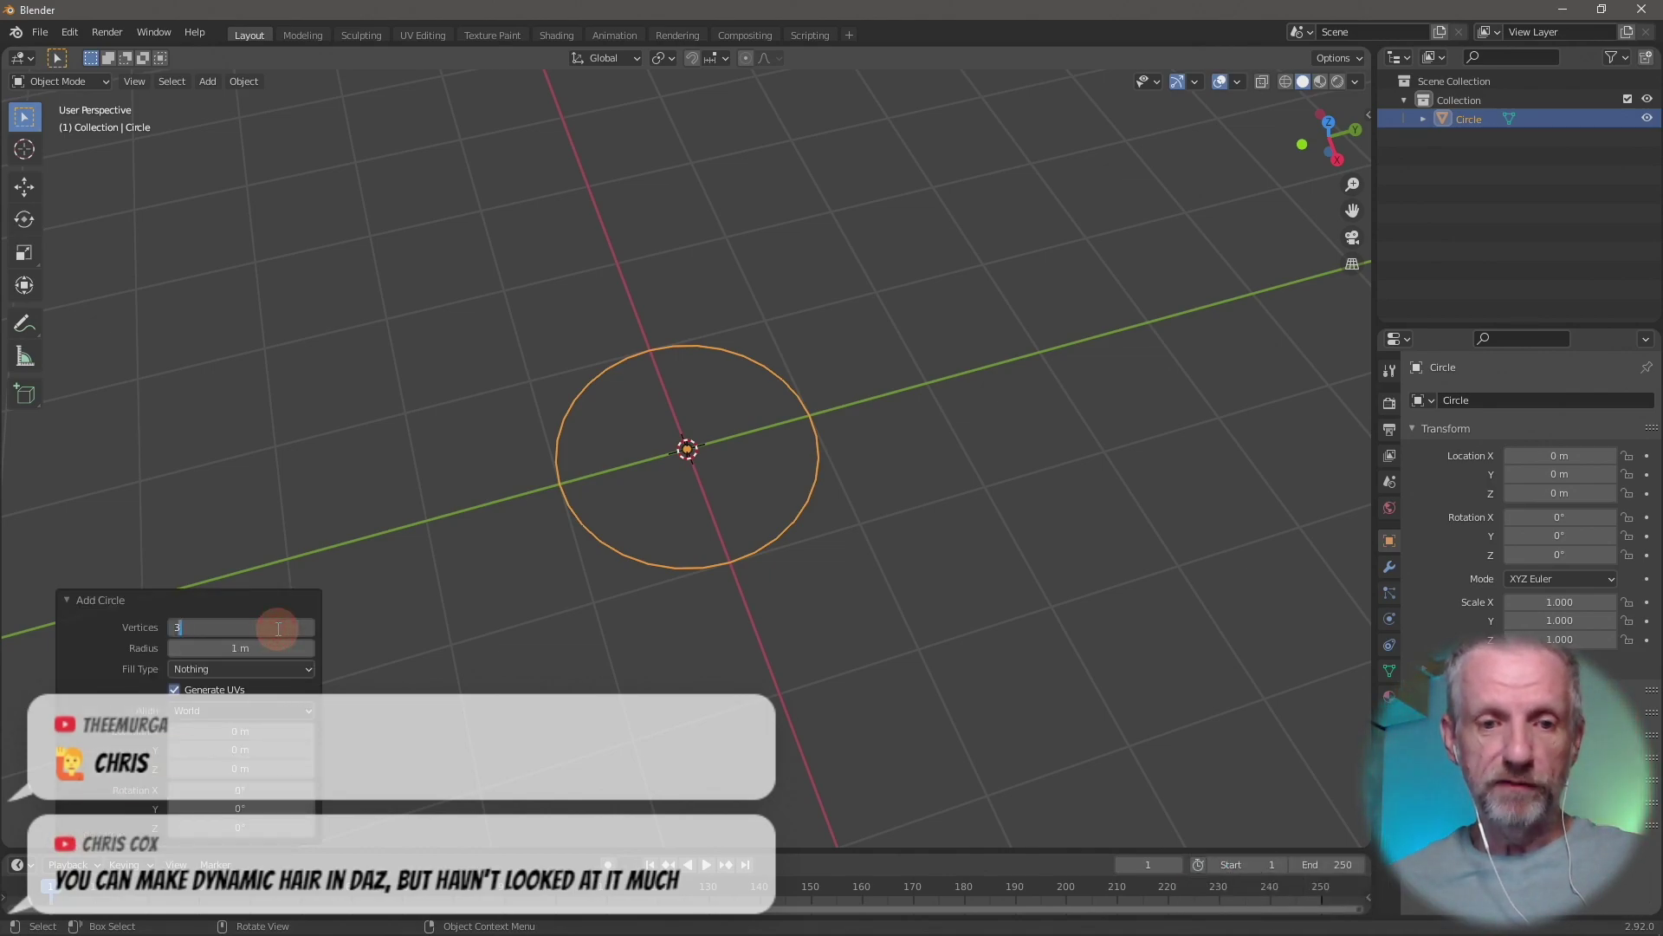
key("Return")
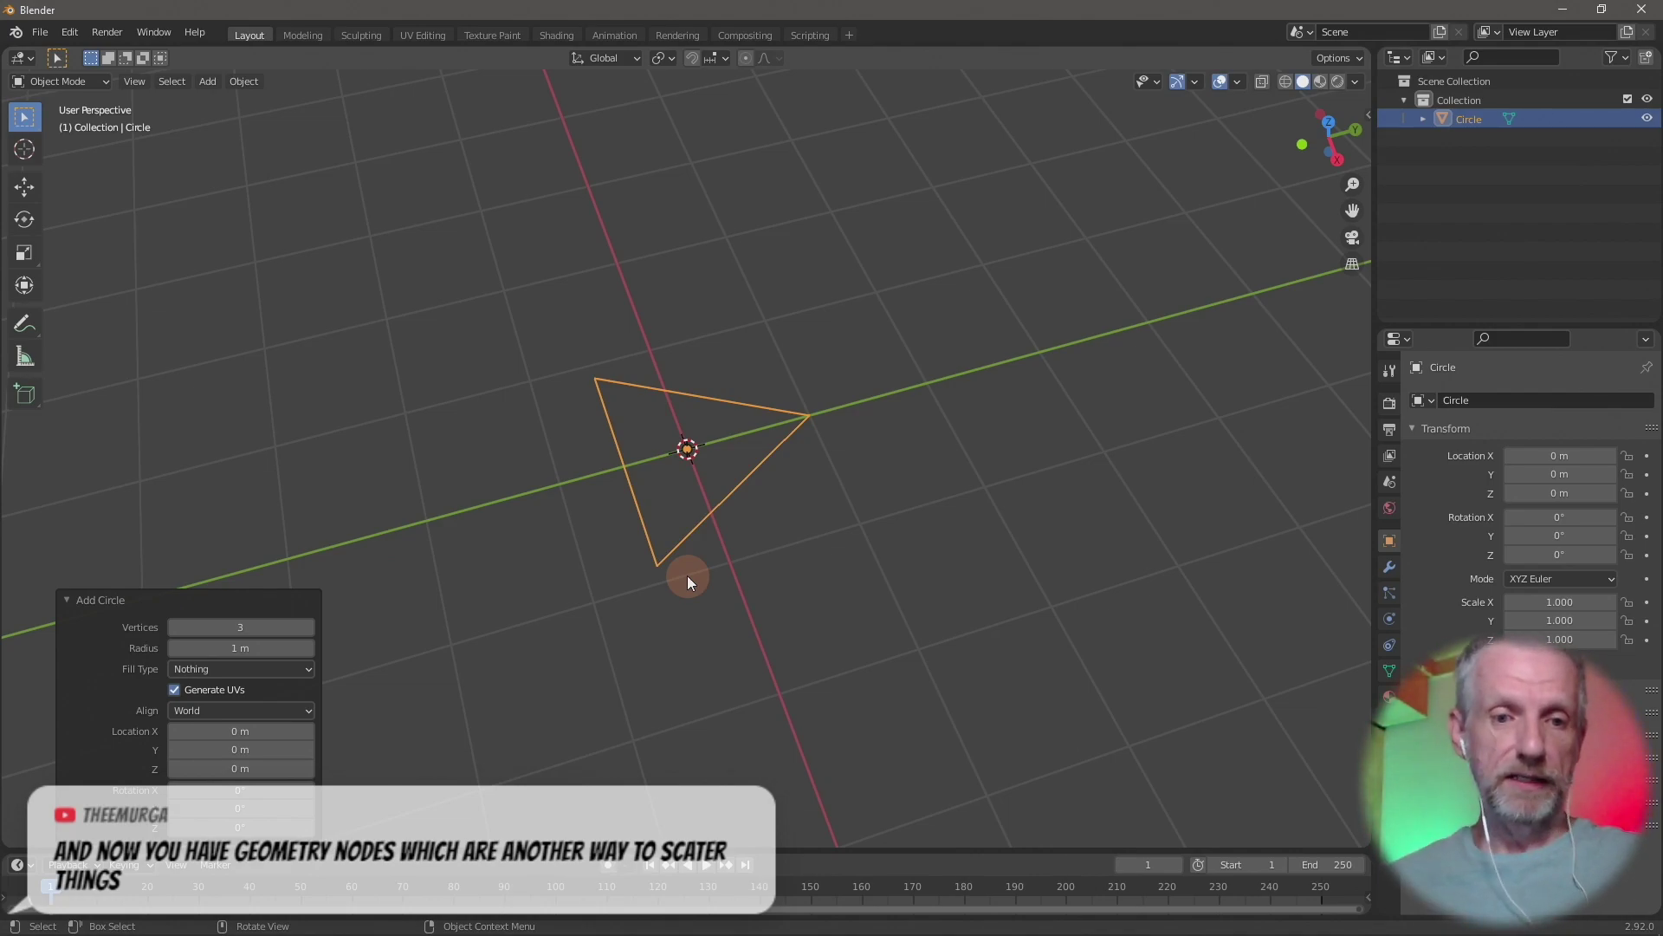
left_click(276, 650)
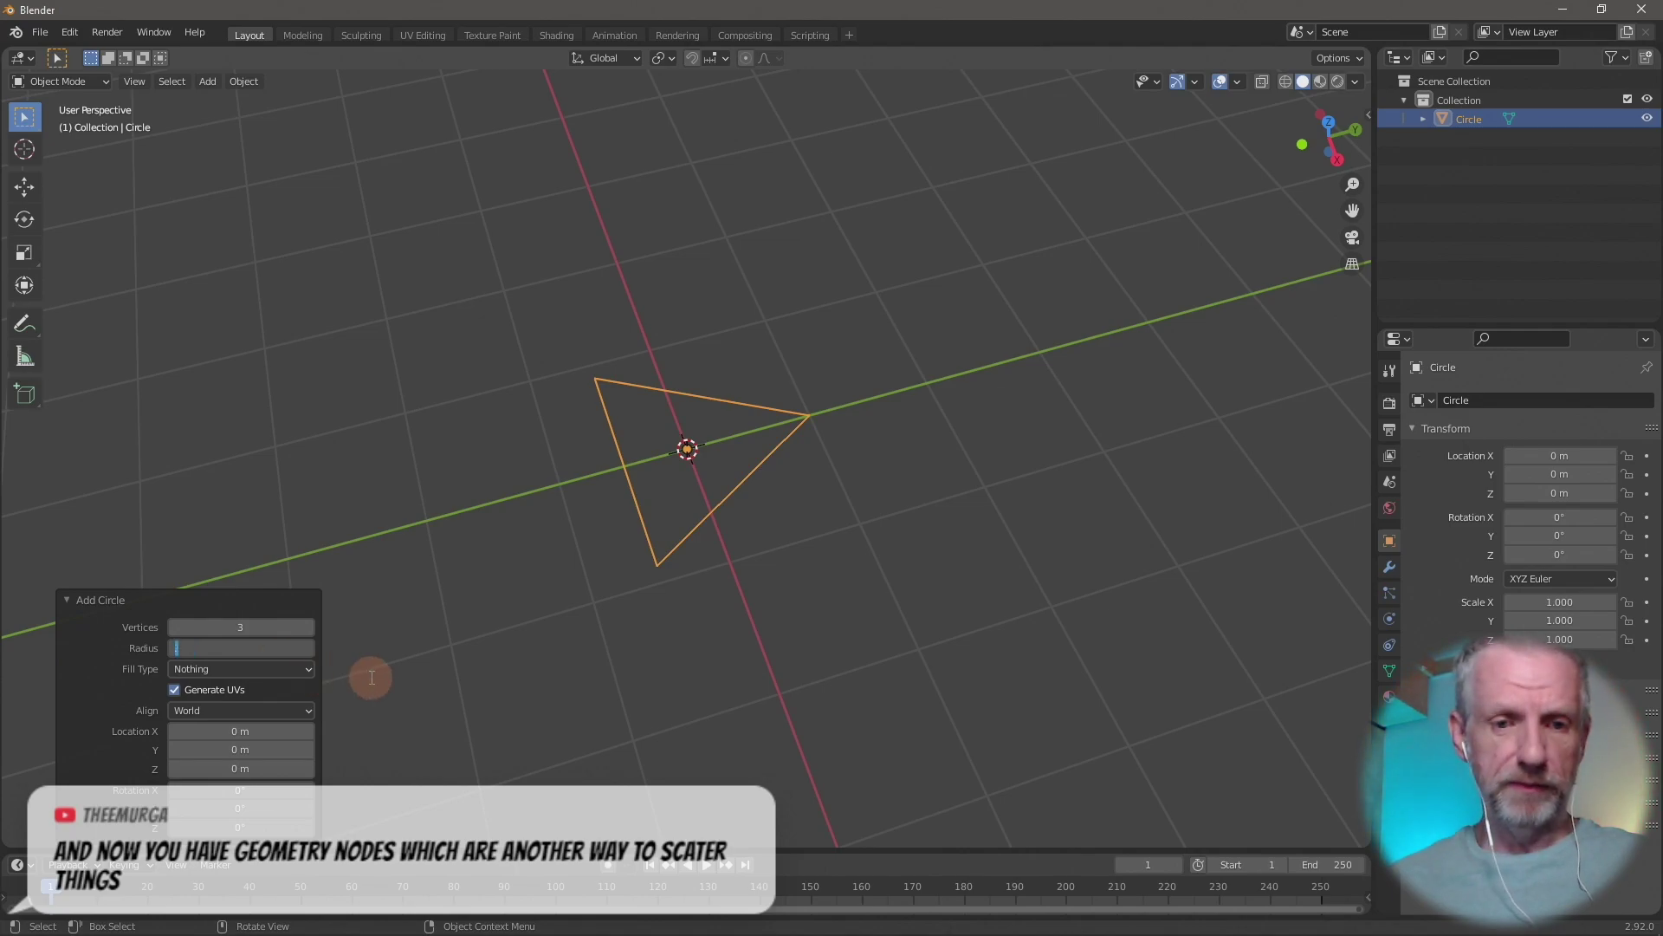
type(".3")
key("Return")
Enter Edit Mode on the three-sided circle
scroll(563, 538, "up", 1)
scroll(563, 538, "down", 2)
scroll(564, 538, "up", 4)
key("Tab")
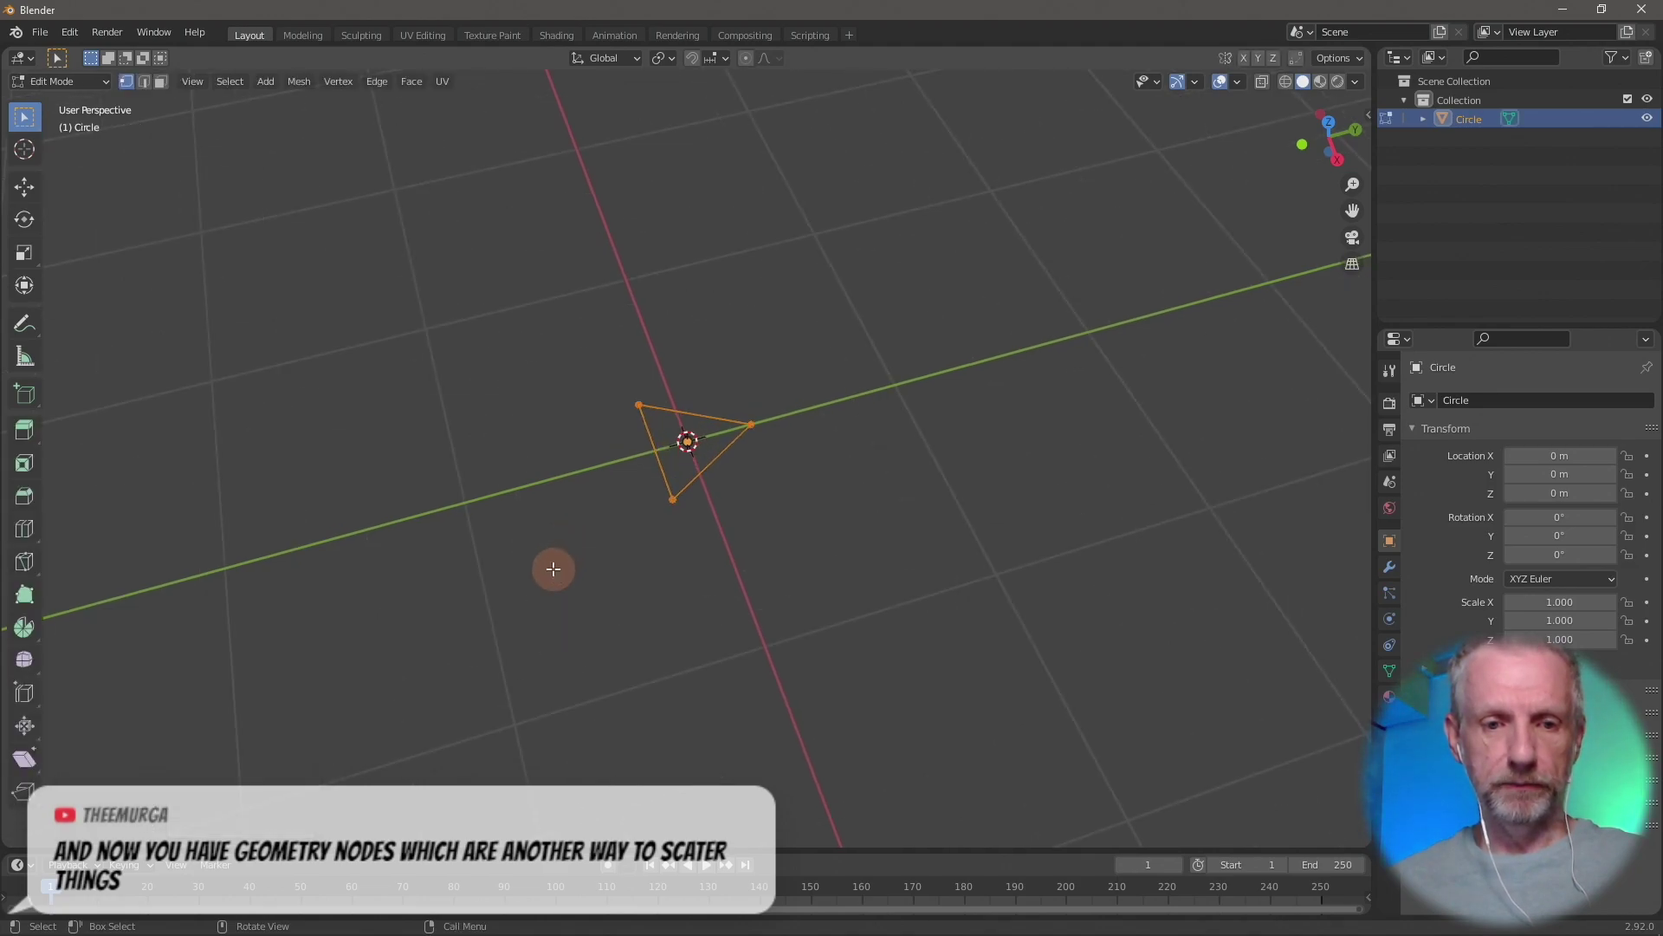
Extrude the triangle's outline and raise the new ring about 1.33 m along Z
key("Tab")
middle_click_drag(552, 540, 613, 490)
key("Tab")
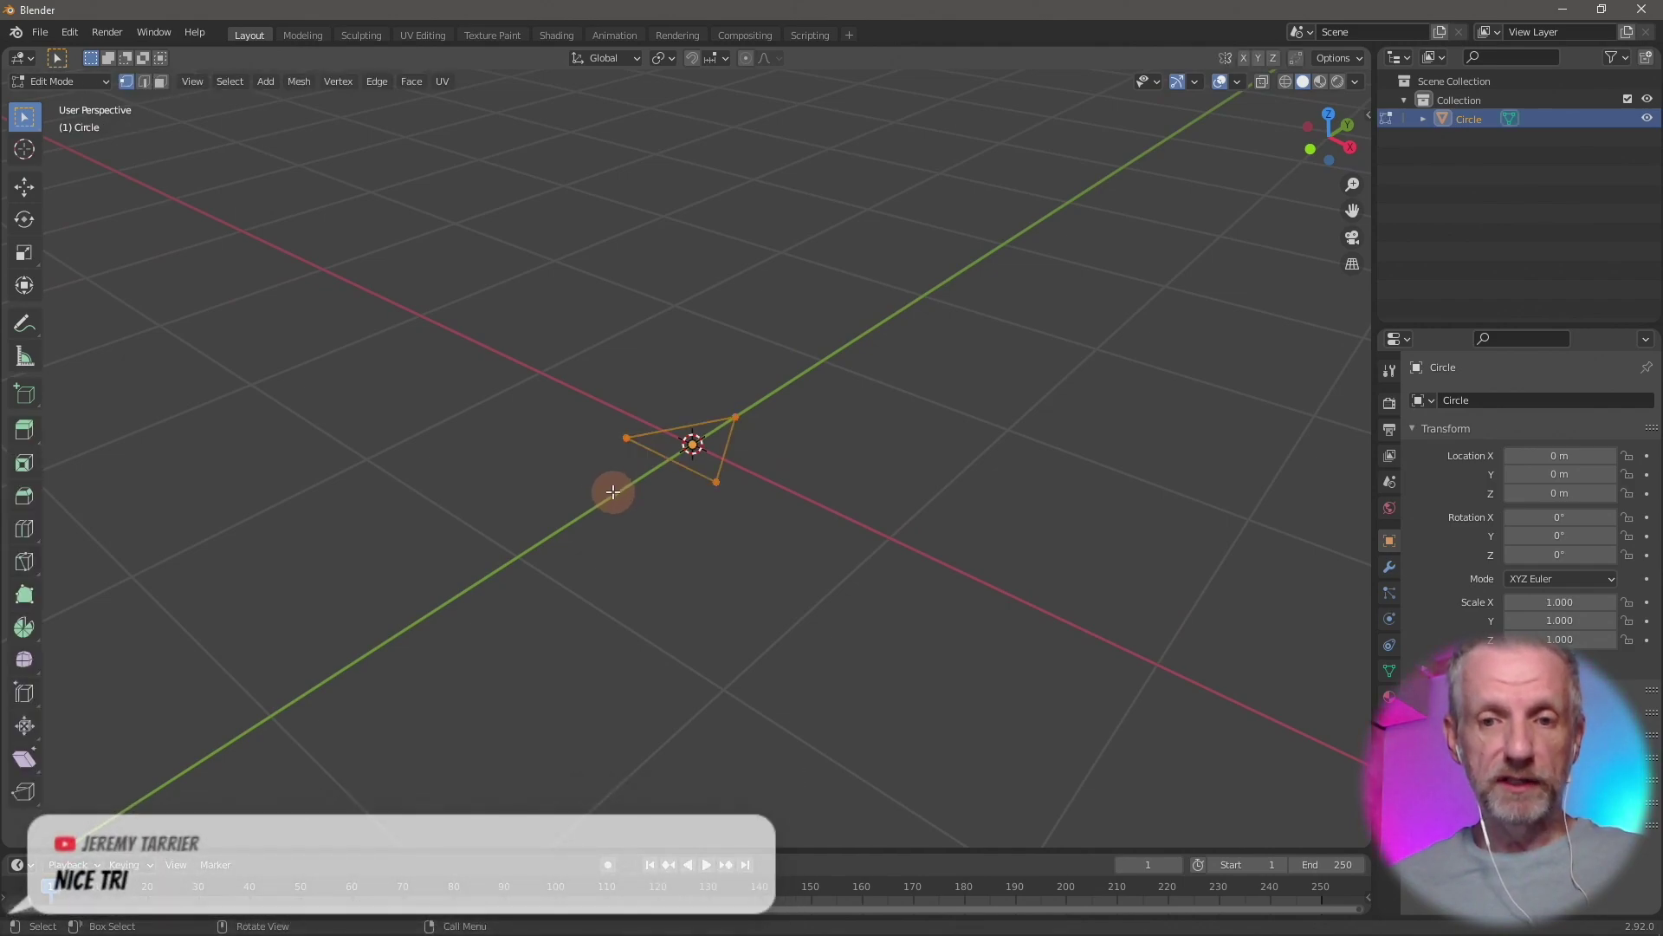
key("g")
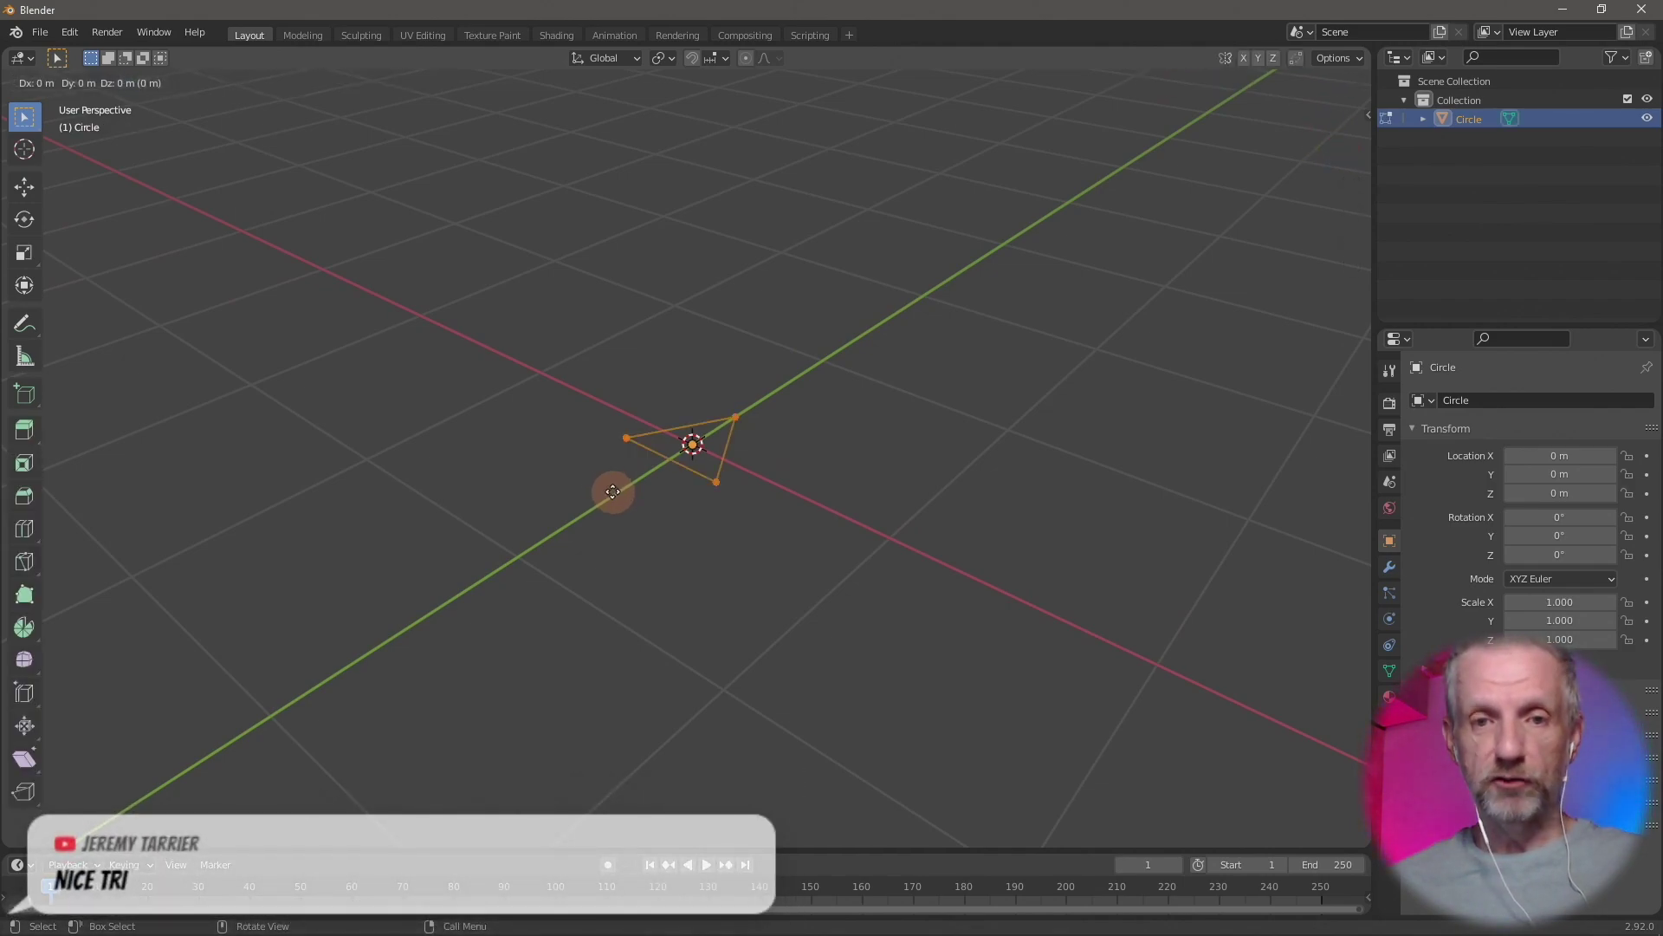
left_click(613, 492)
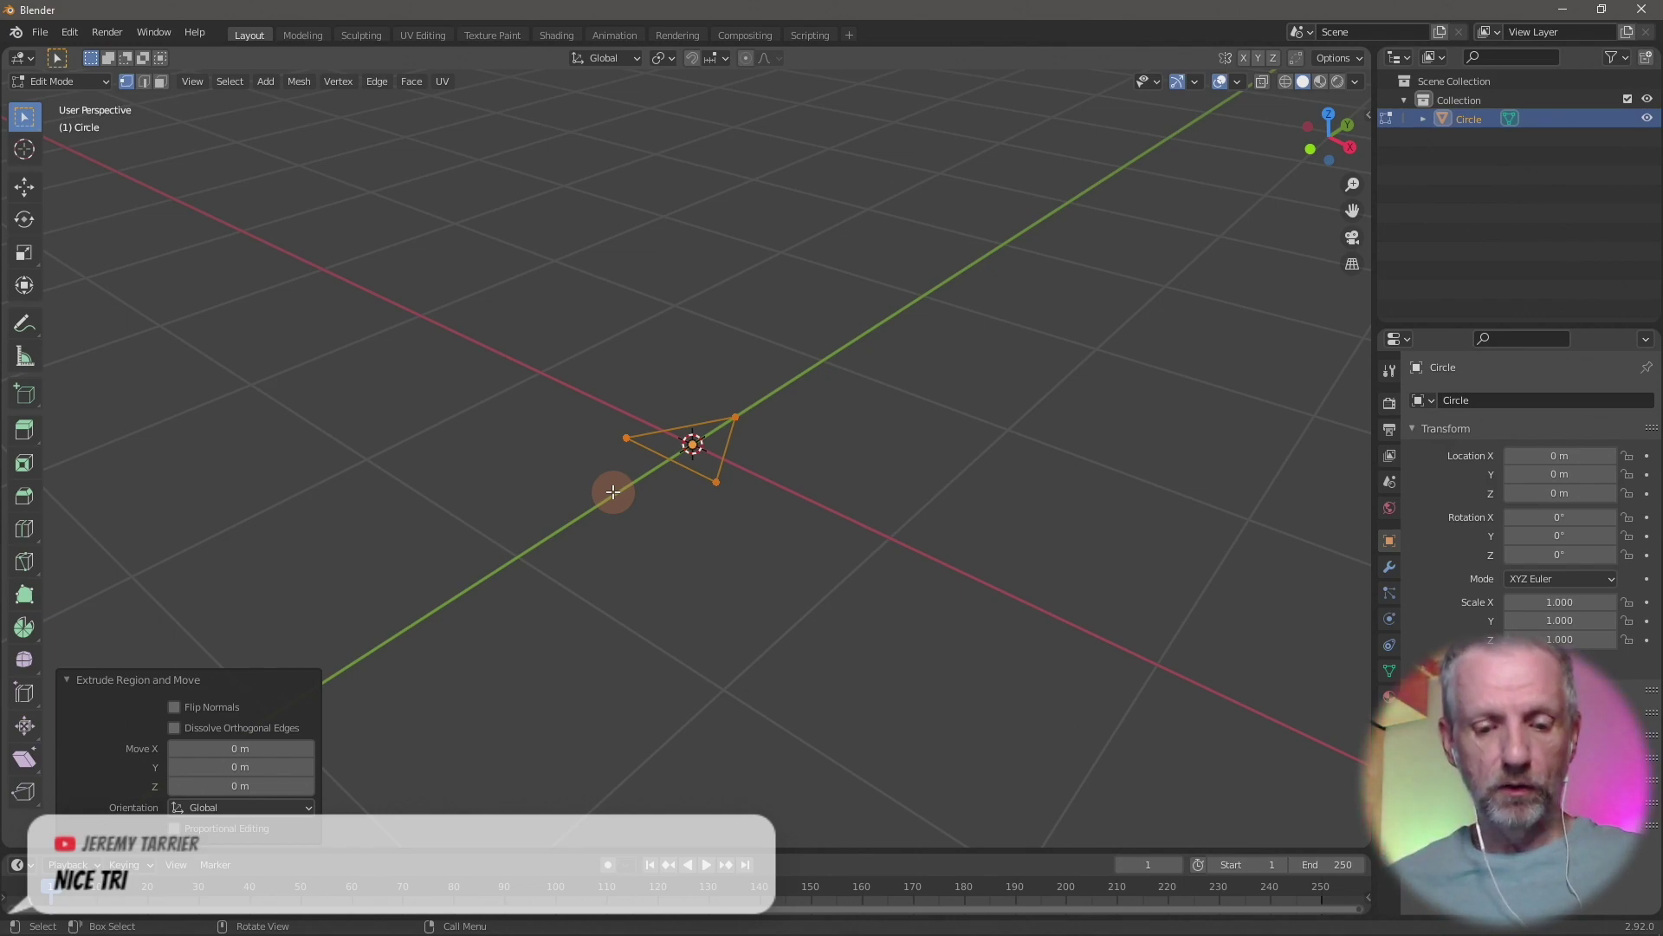
key("g")
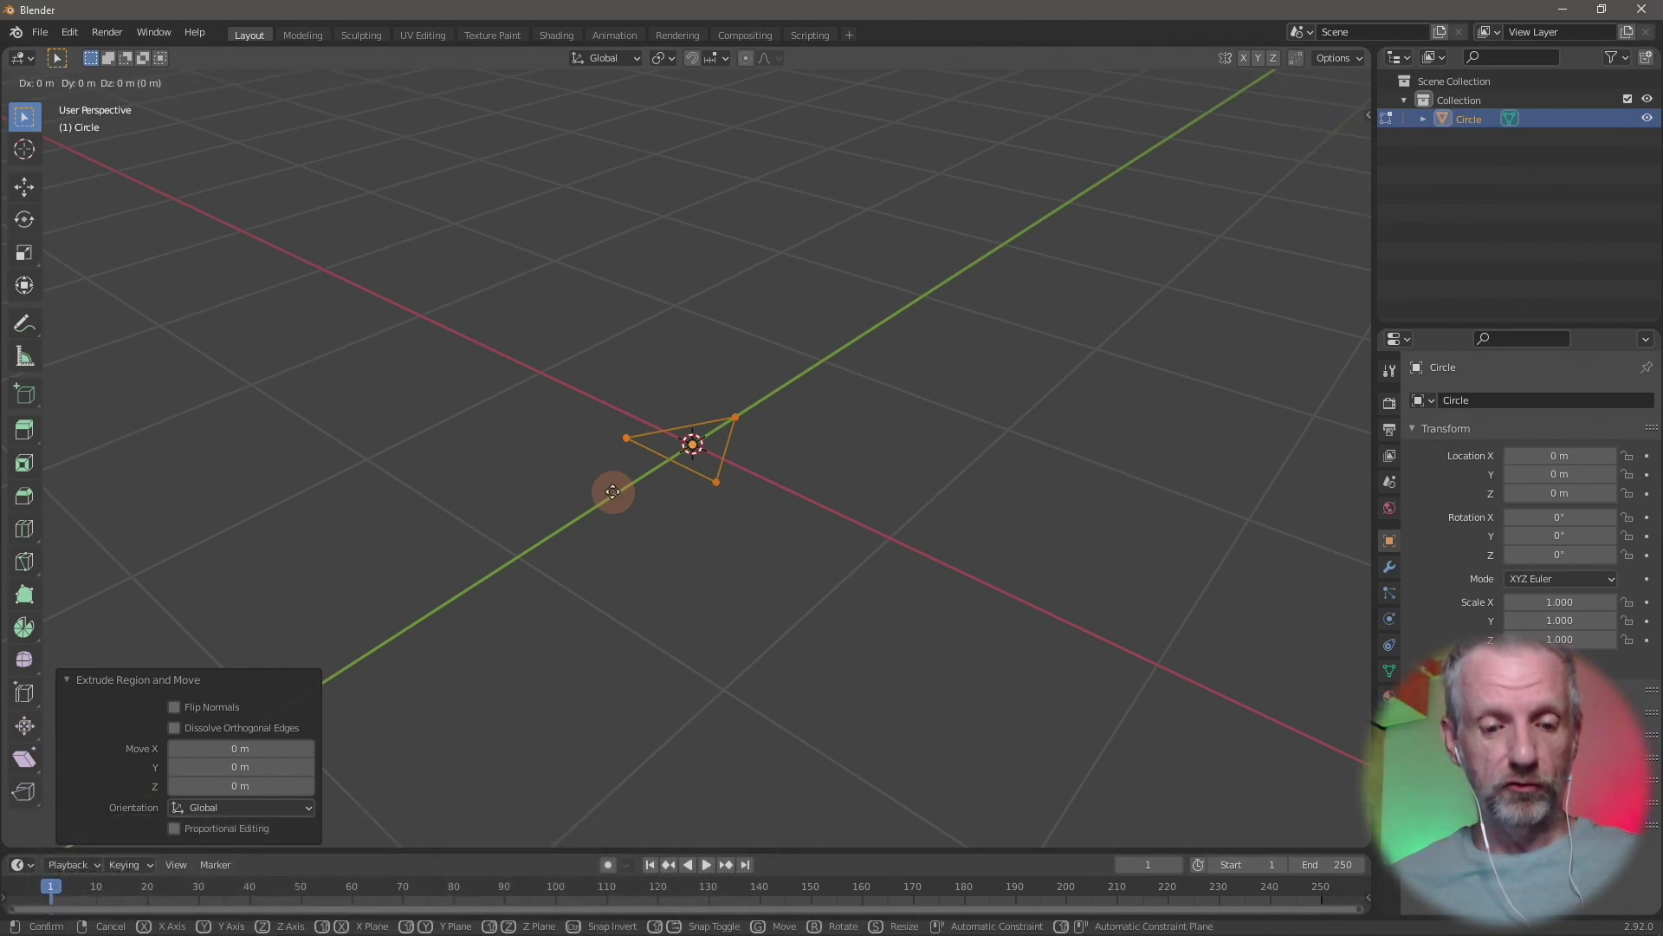
key("z")
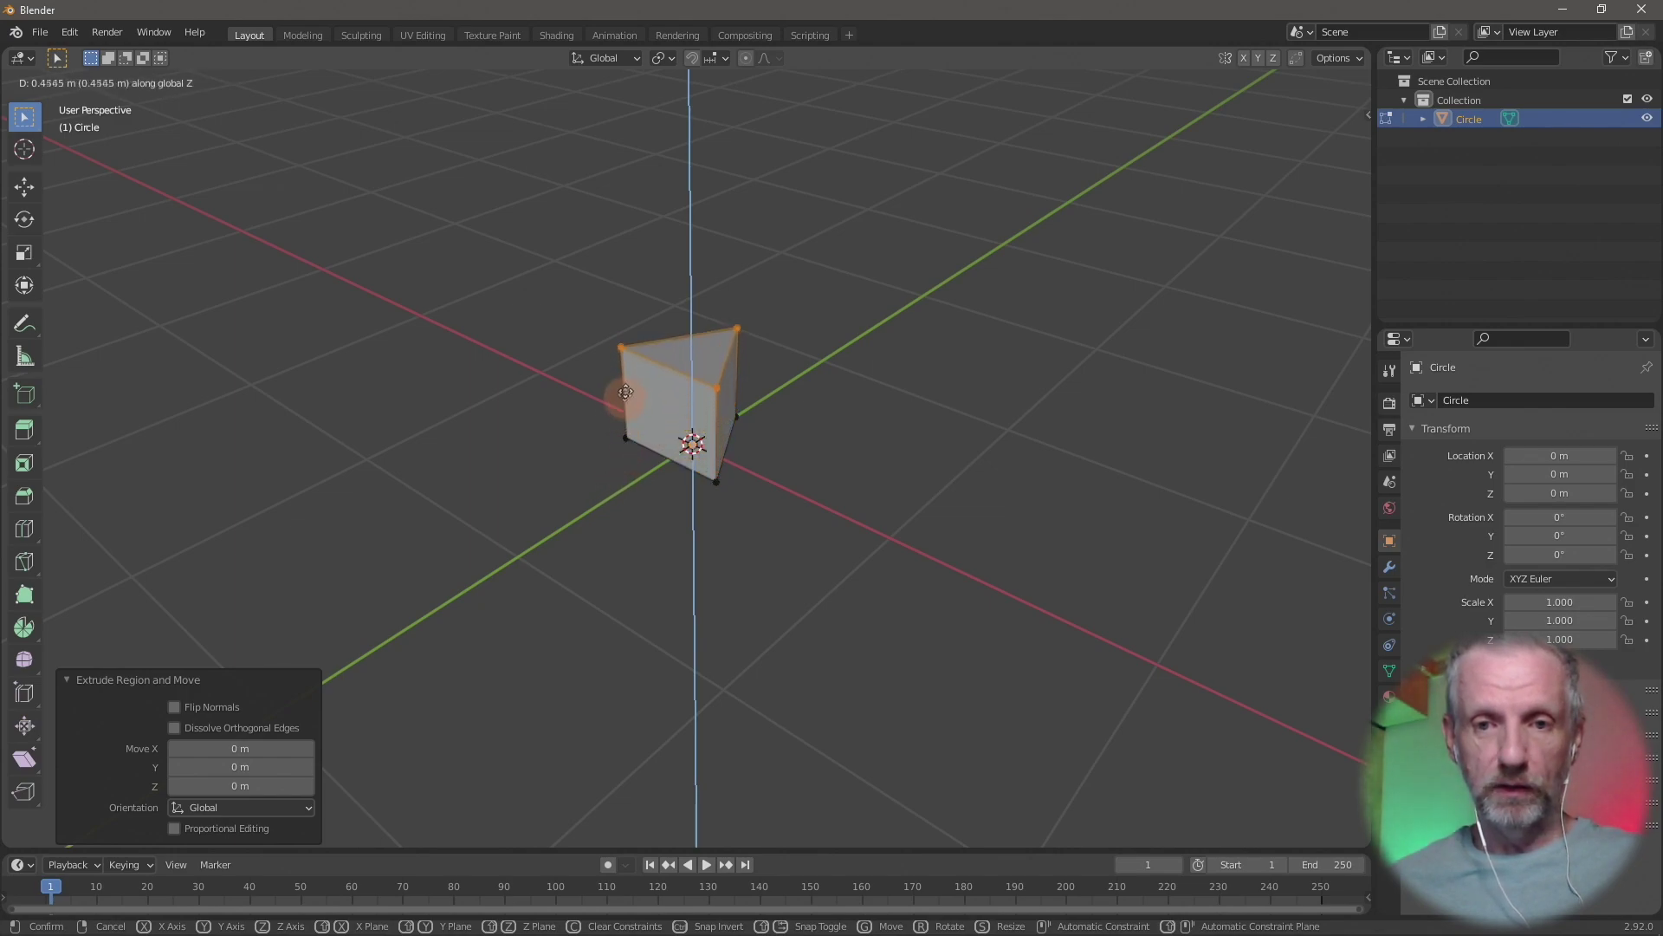
left_click(629, 195)
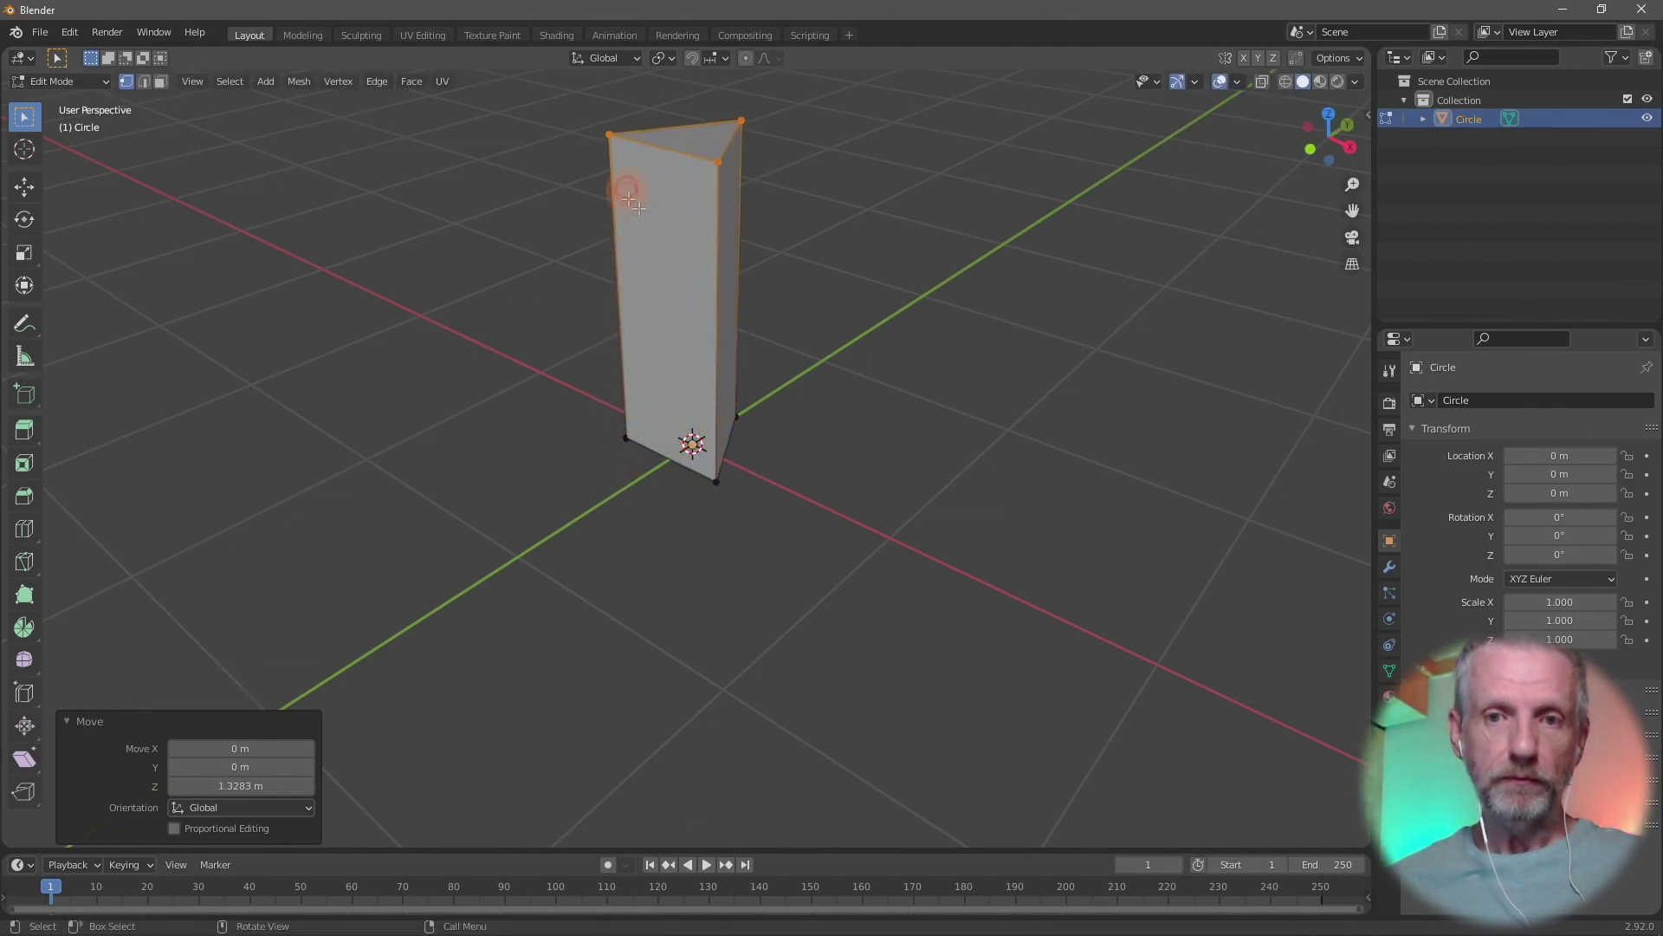
Scale the stalk's top ring down to about 0.81 to start the taper
middle_click_drag(737, 252, 726, 420)
key("s")
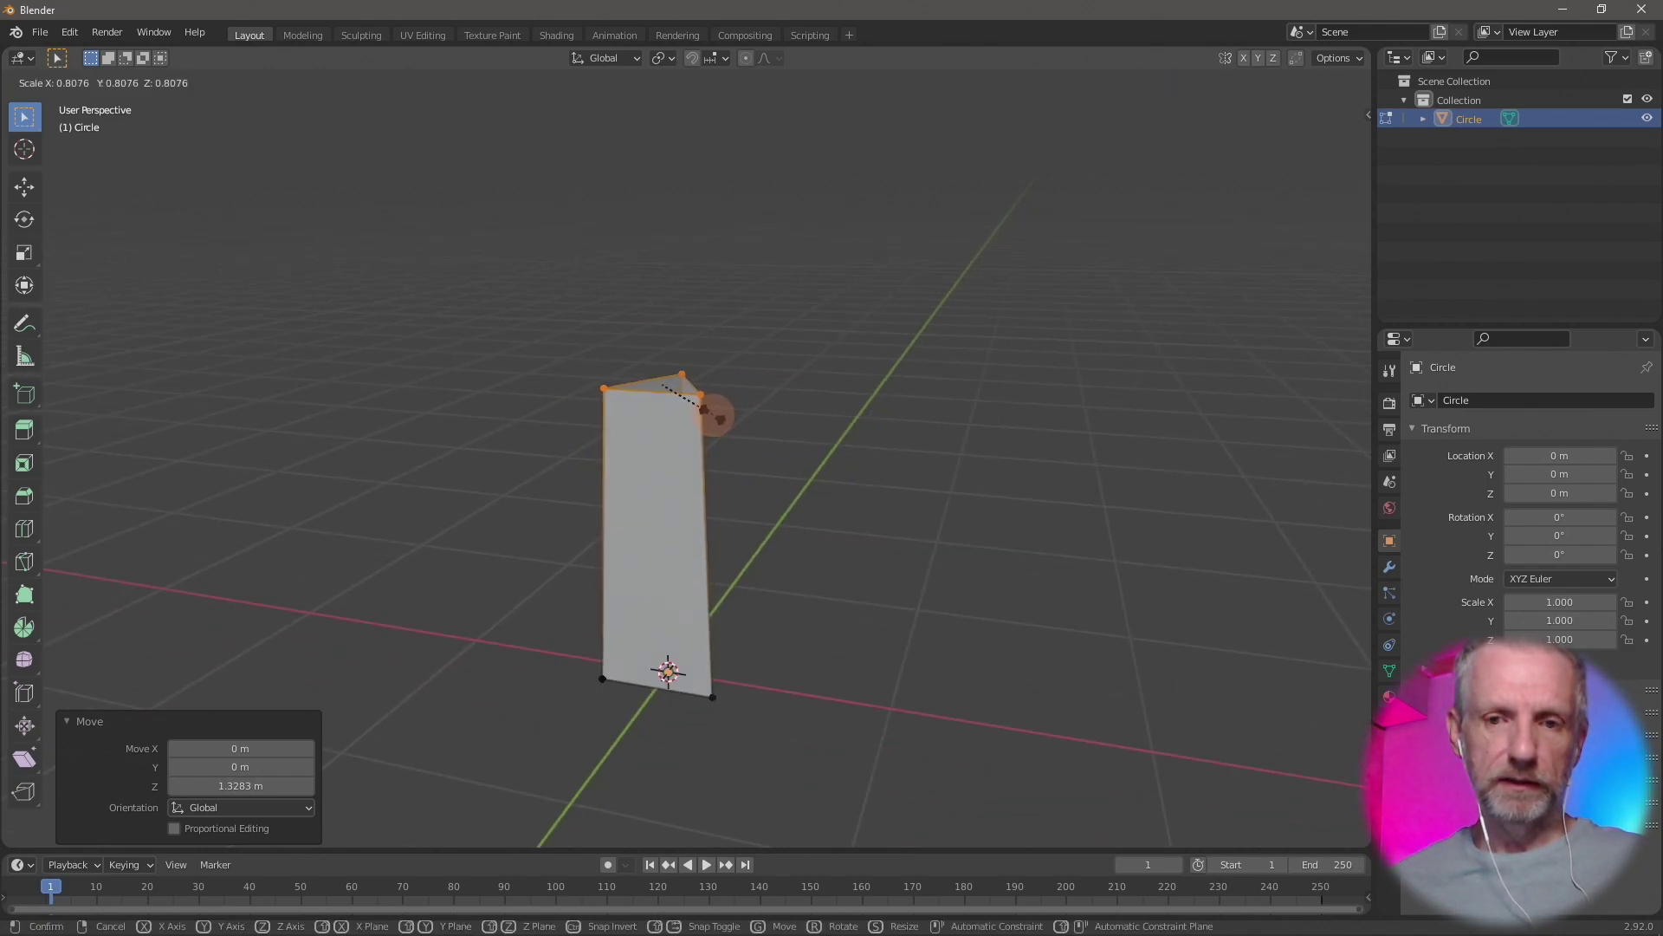
left_click(712, 415)
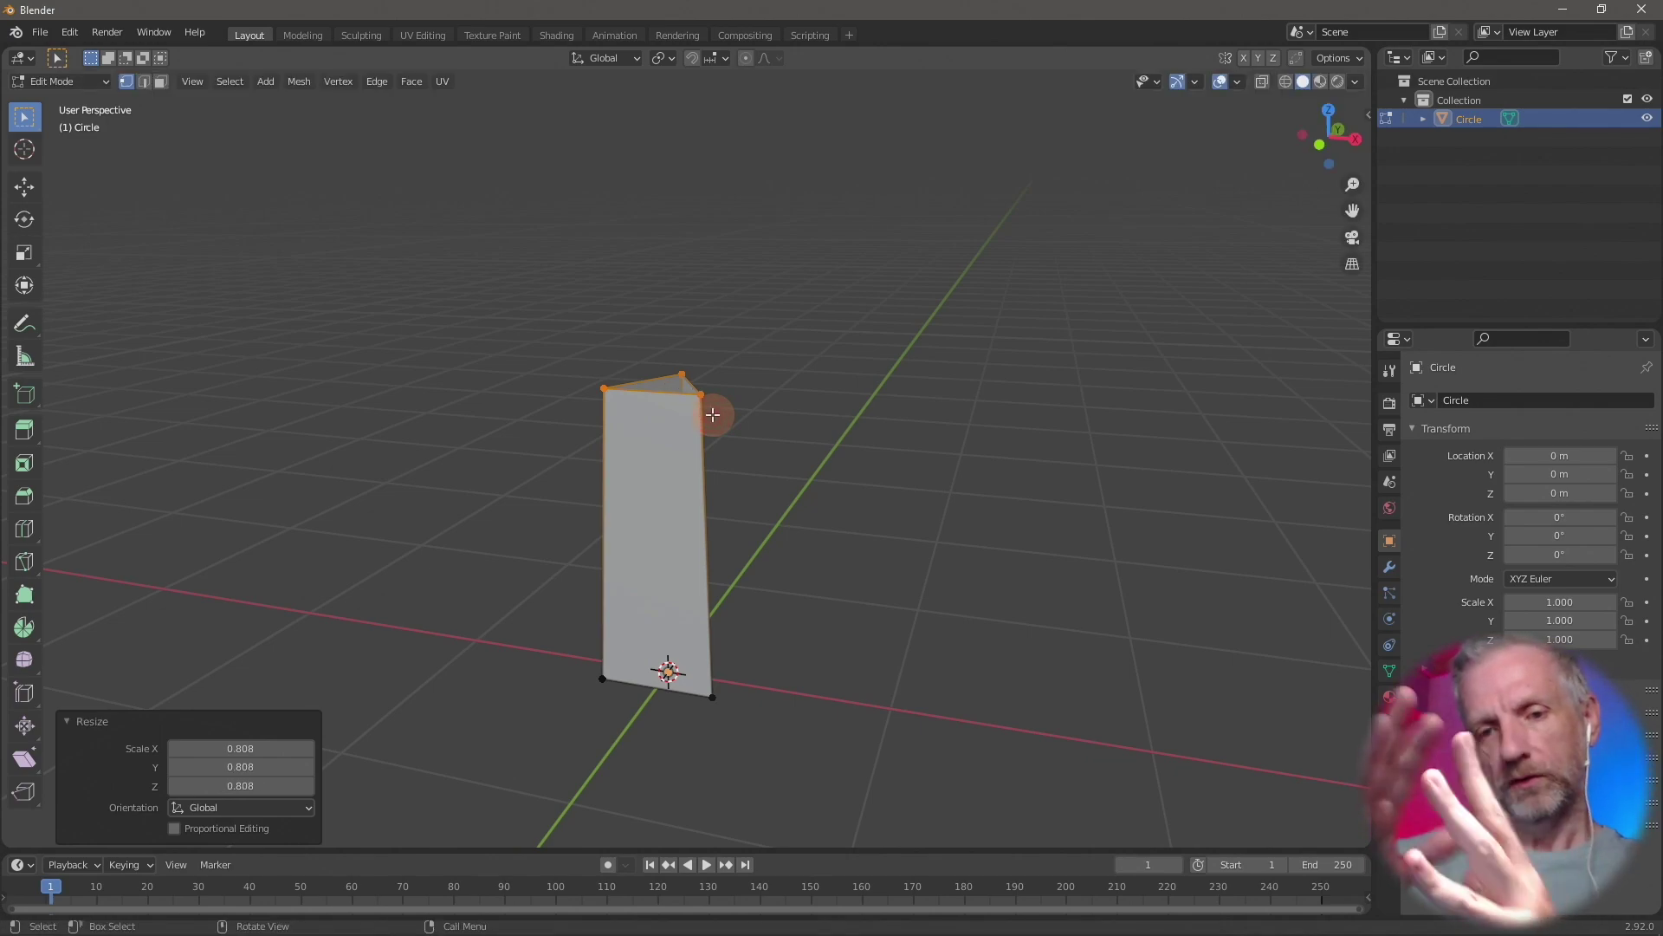
Extrude the stalk's top ring about 1.16 m upward along Z and scale the new ring to about 0.57
key("g")
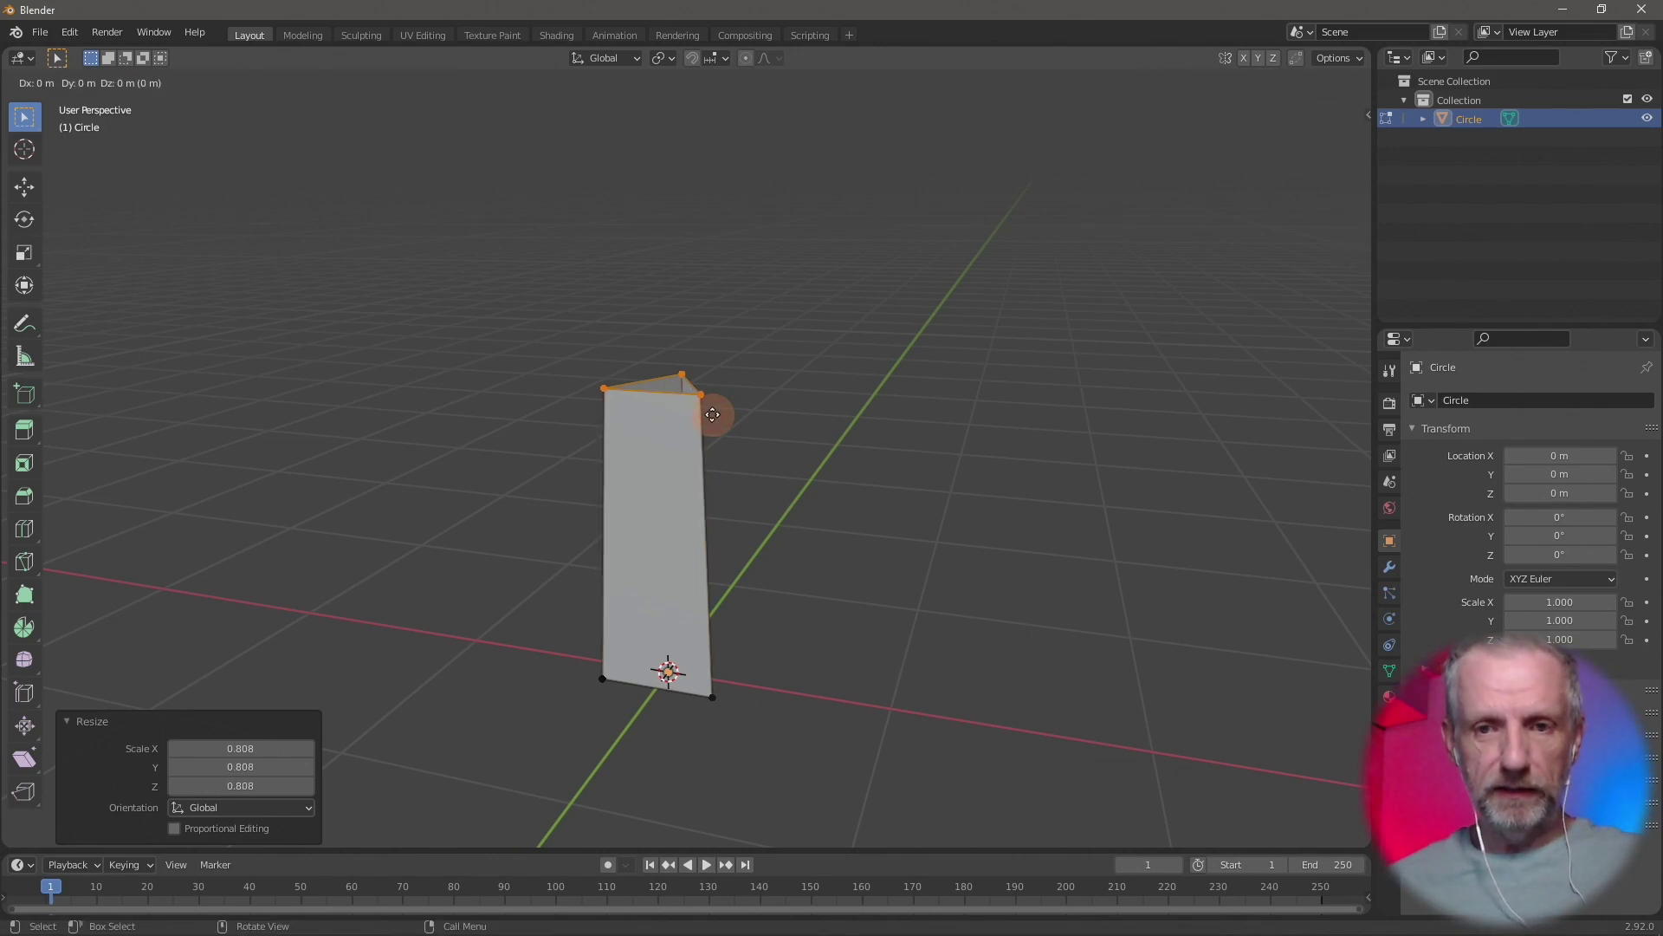
left_click(712, 415)
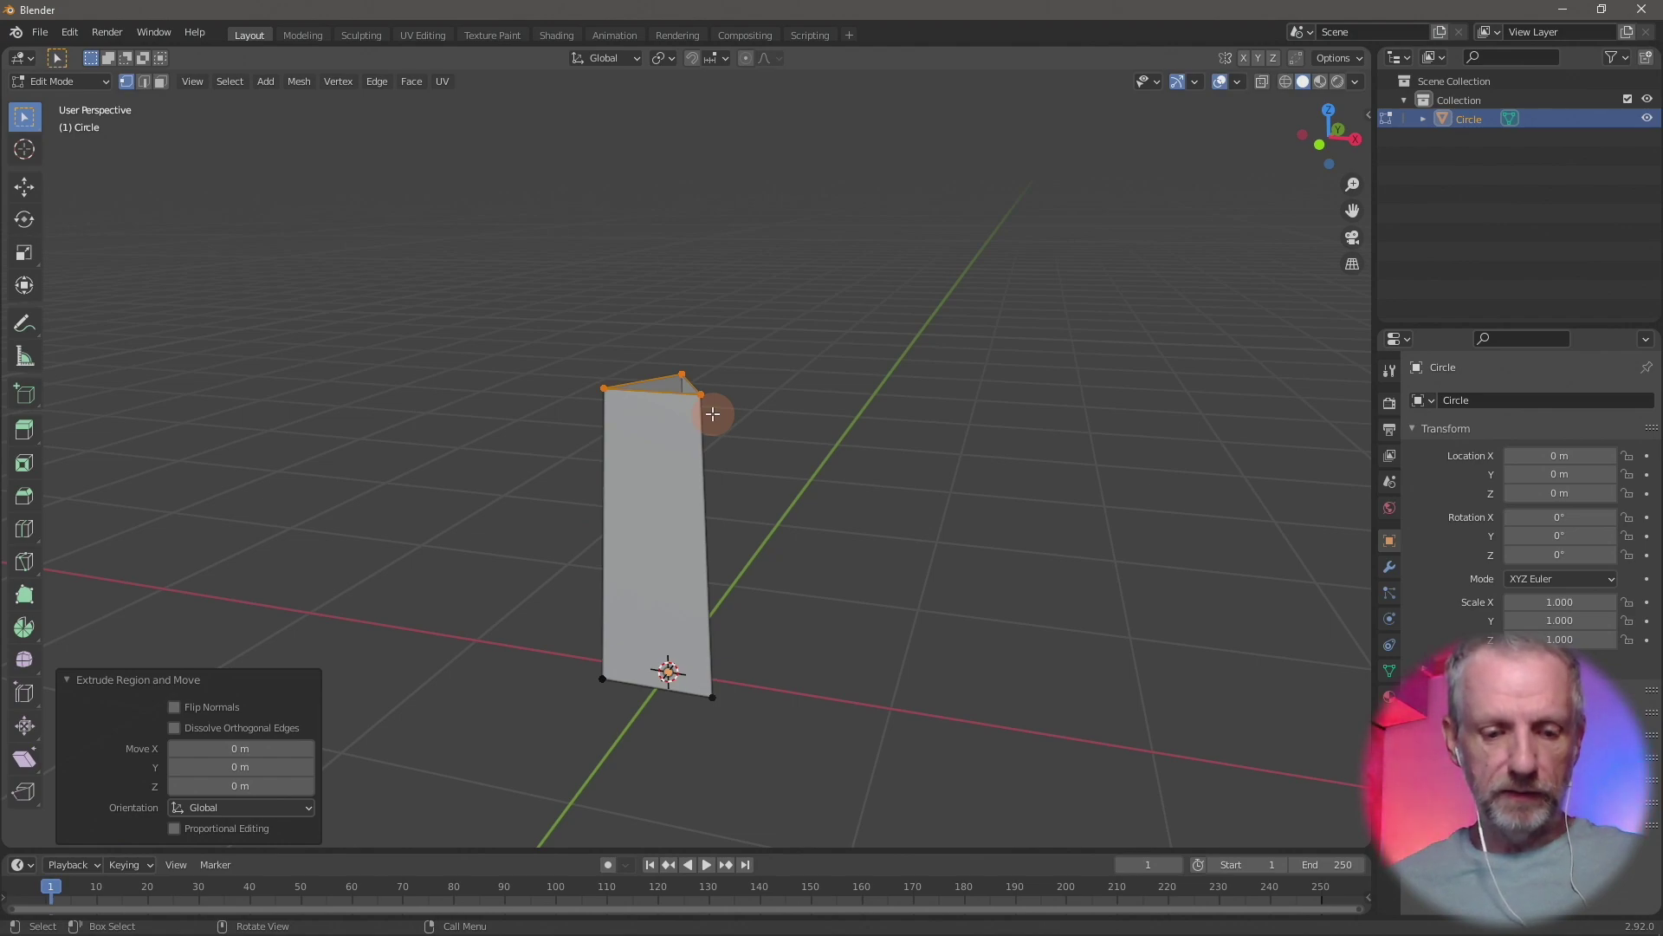
key("e")
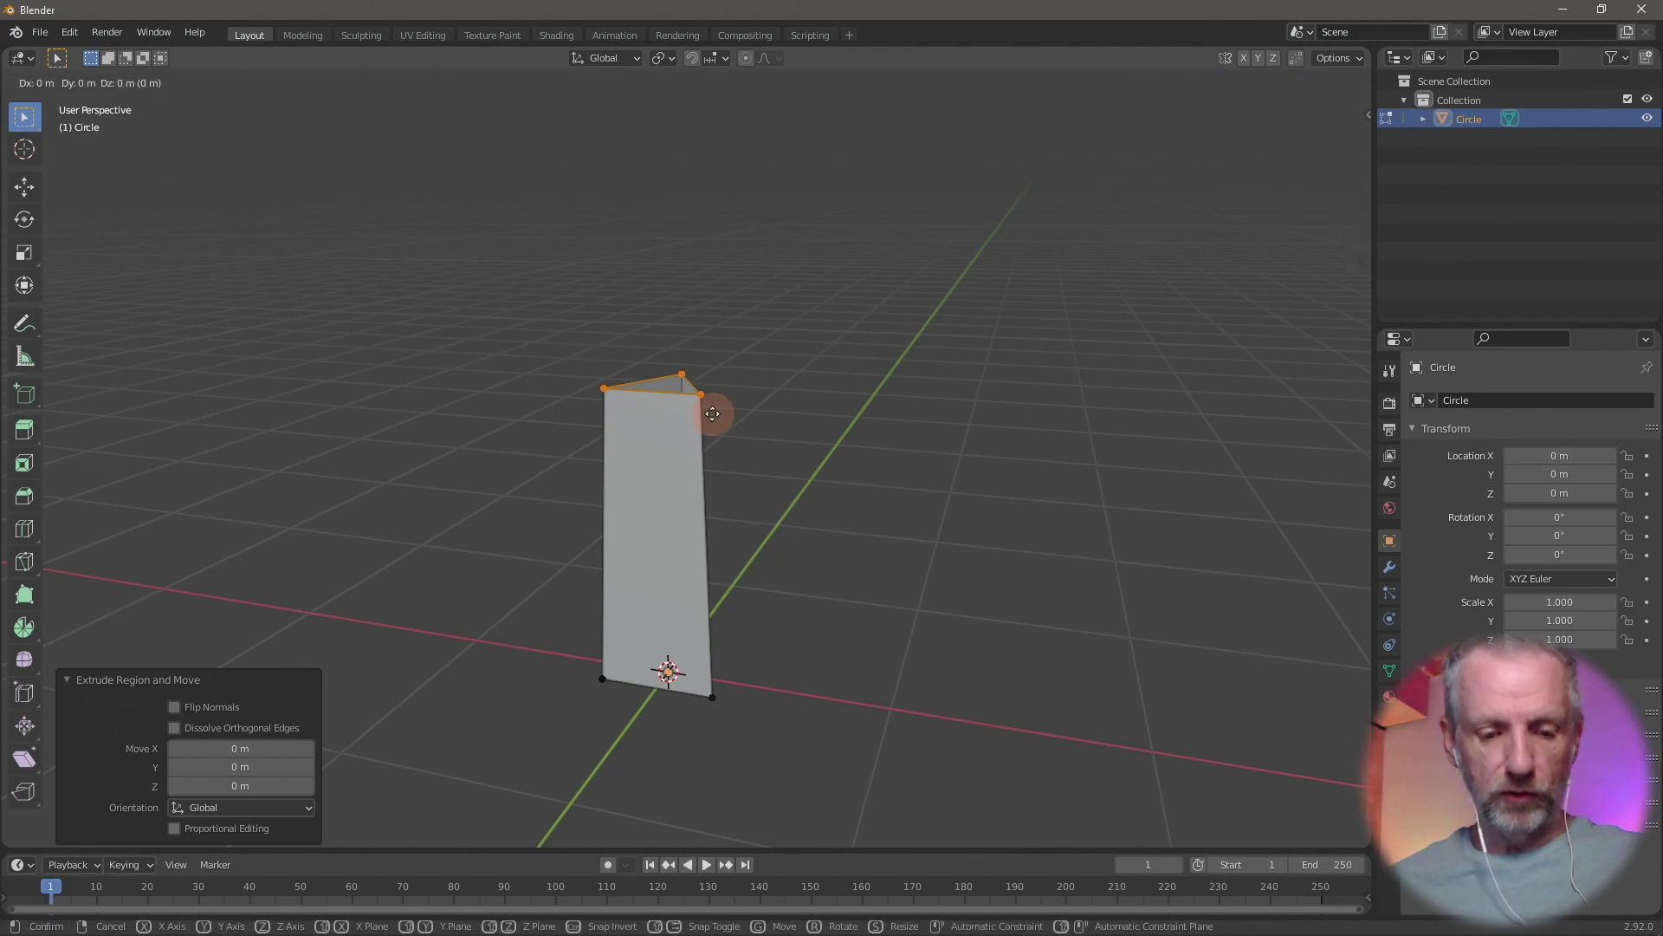
left_click(806, 117)
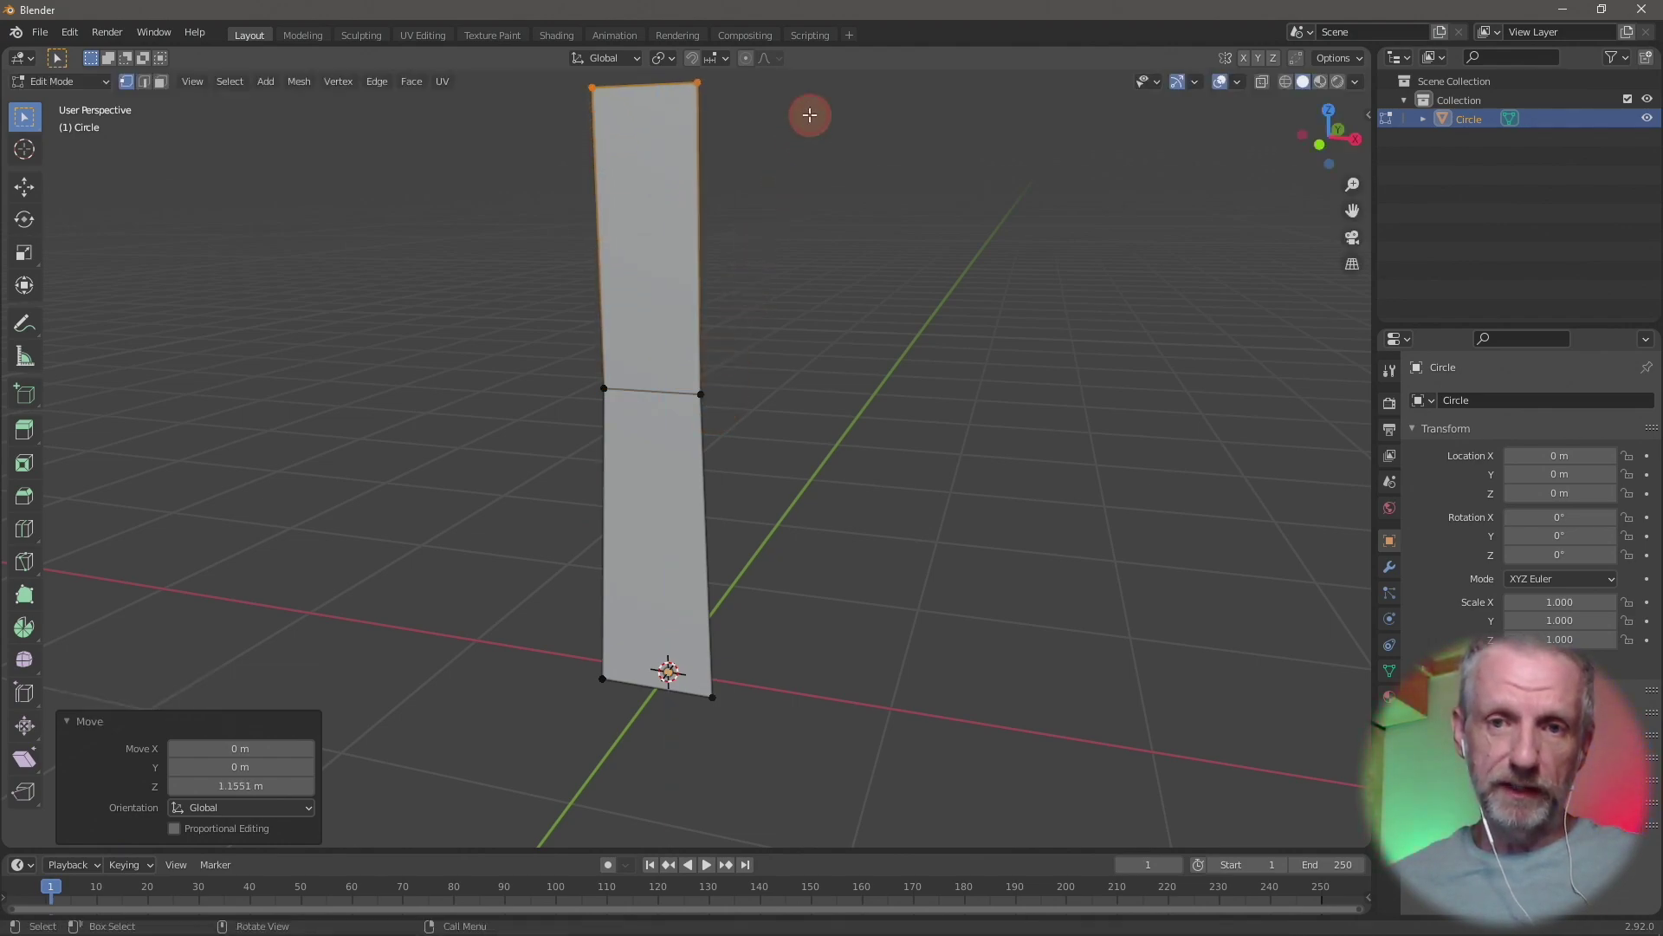
middle_click_drag(809, 167, 858, 401)
key("s")
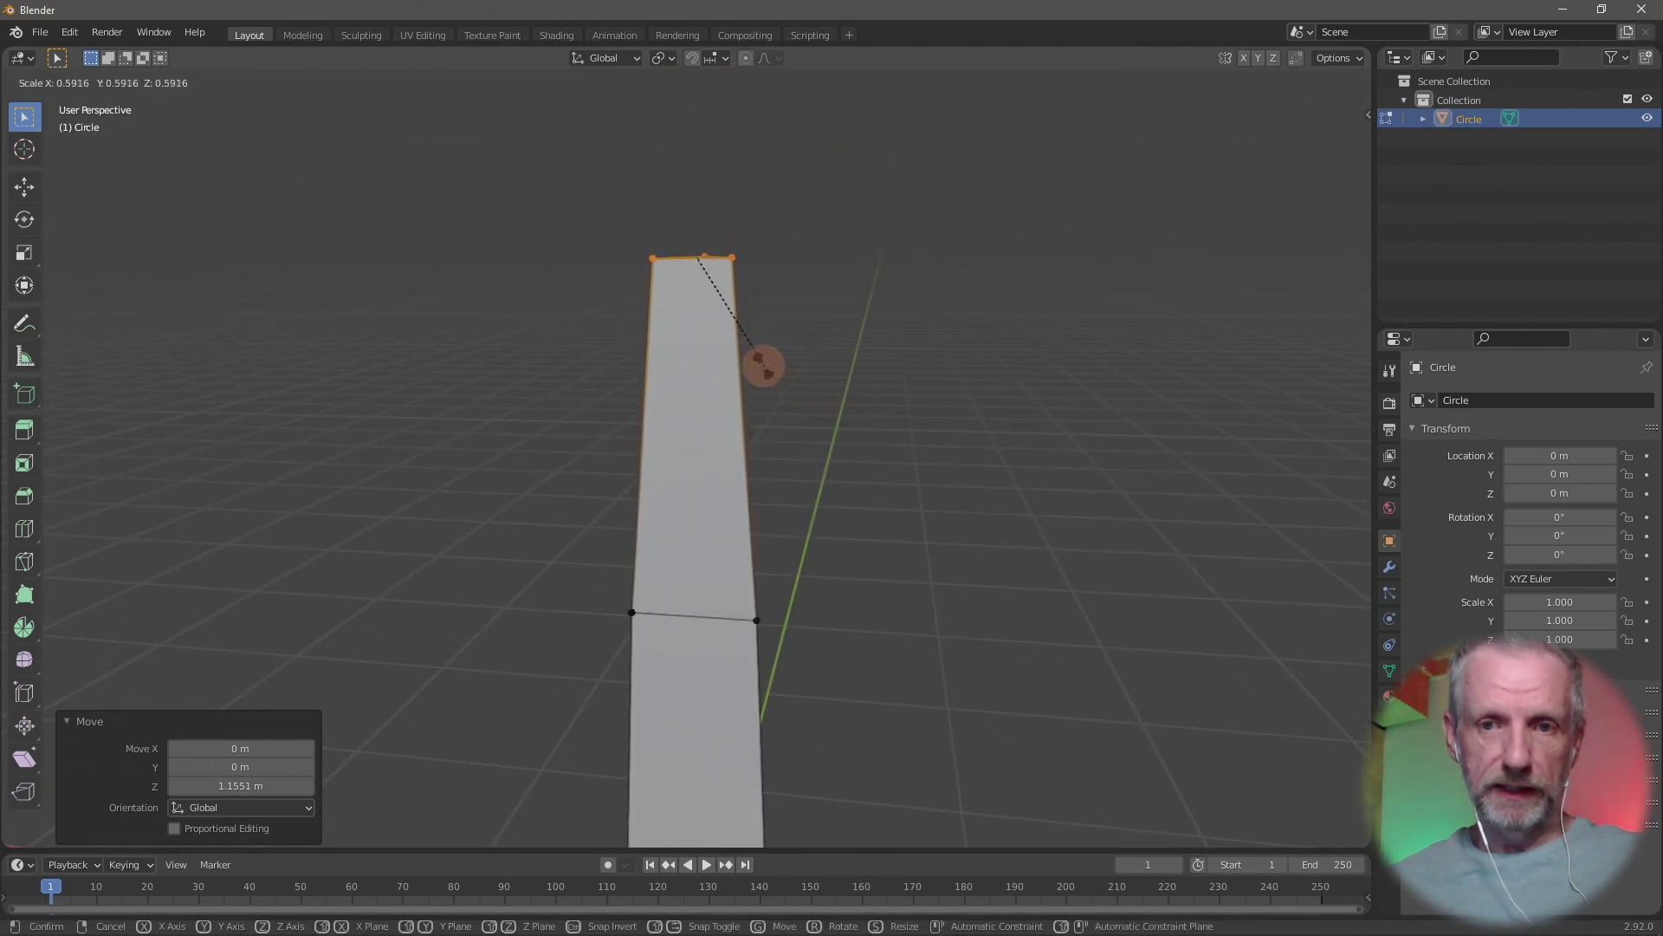
left_click(760, 366)
Shift the stalk's top ring about 0.1 m along X in front view to bend the stalk
key("KP_1")
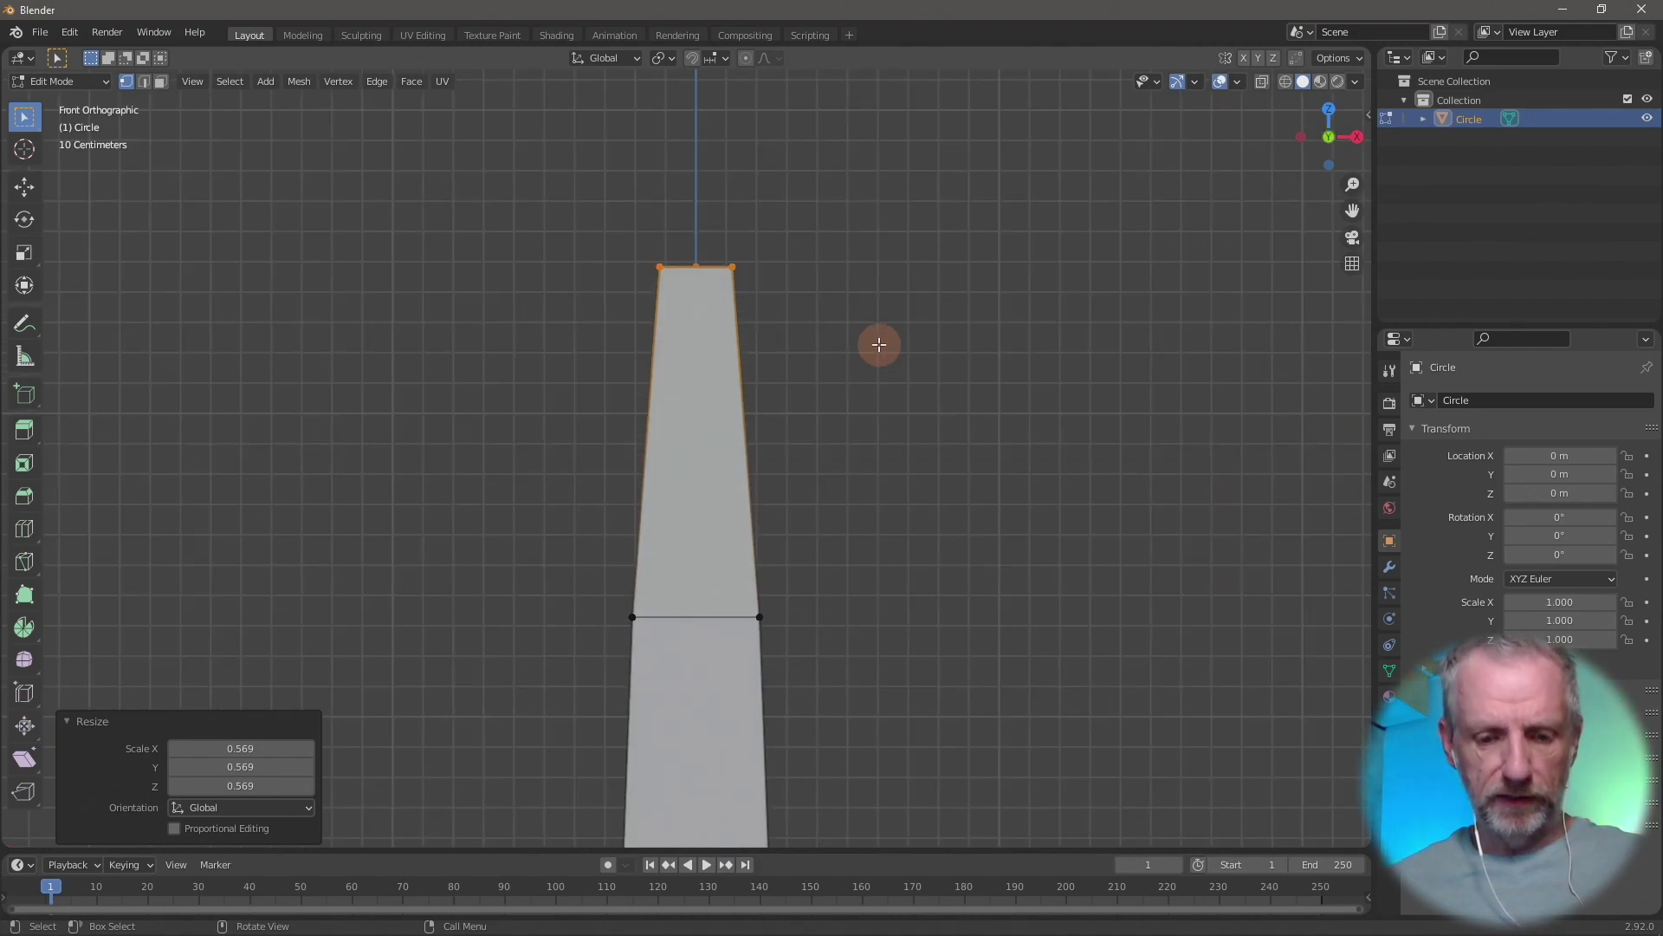
key("g")
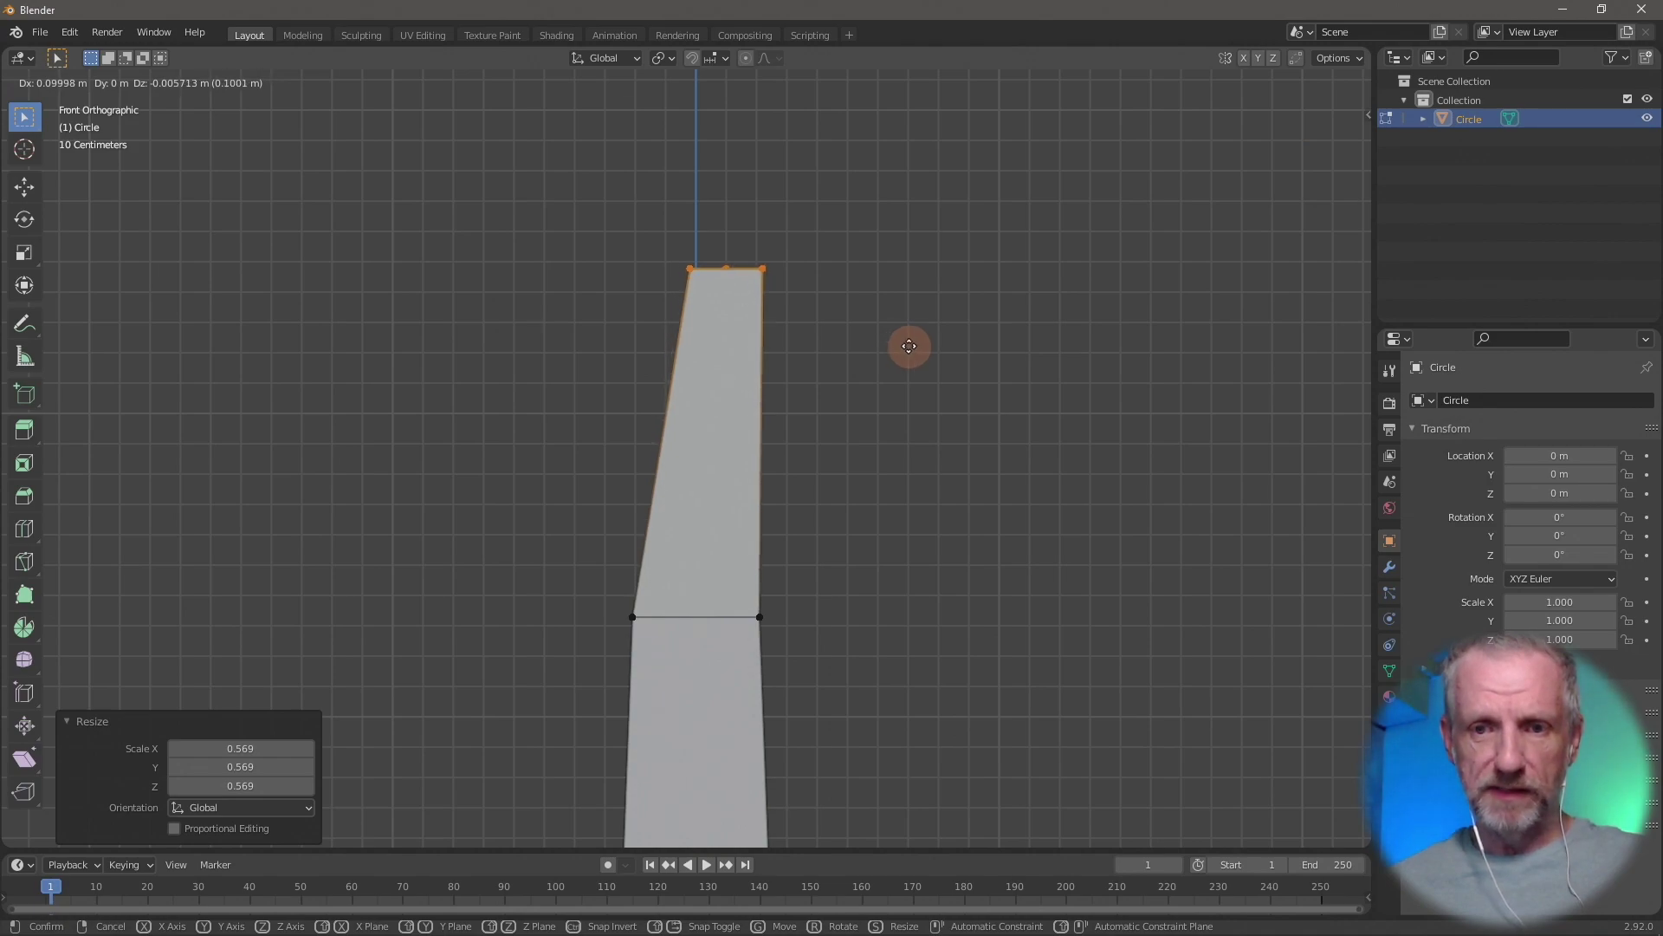
left_click(924, 353)
Rotate the stalk's top ring about -45° around Z and tilt it slightly to twist the stalk
middle_click_drag(929, 355, 725, 494)
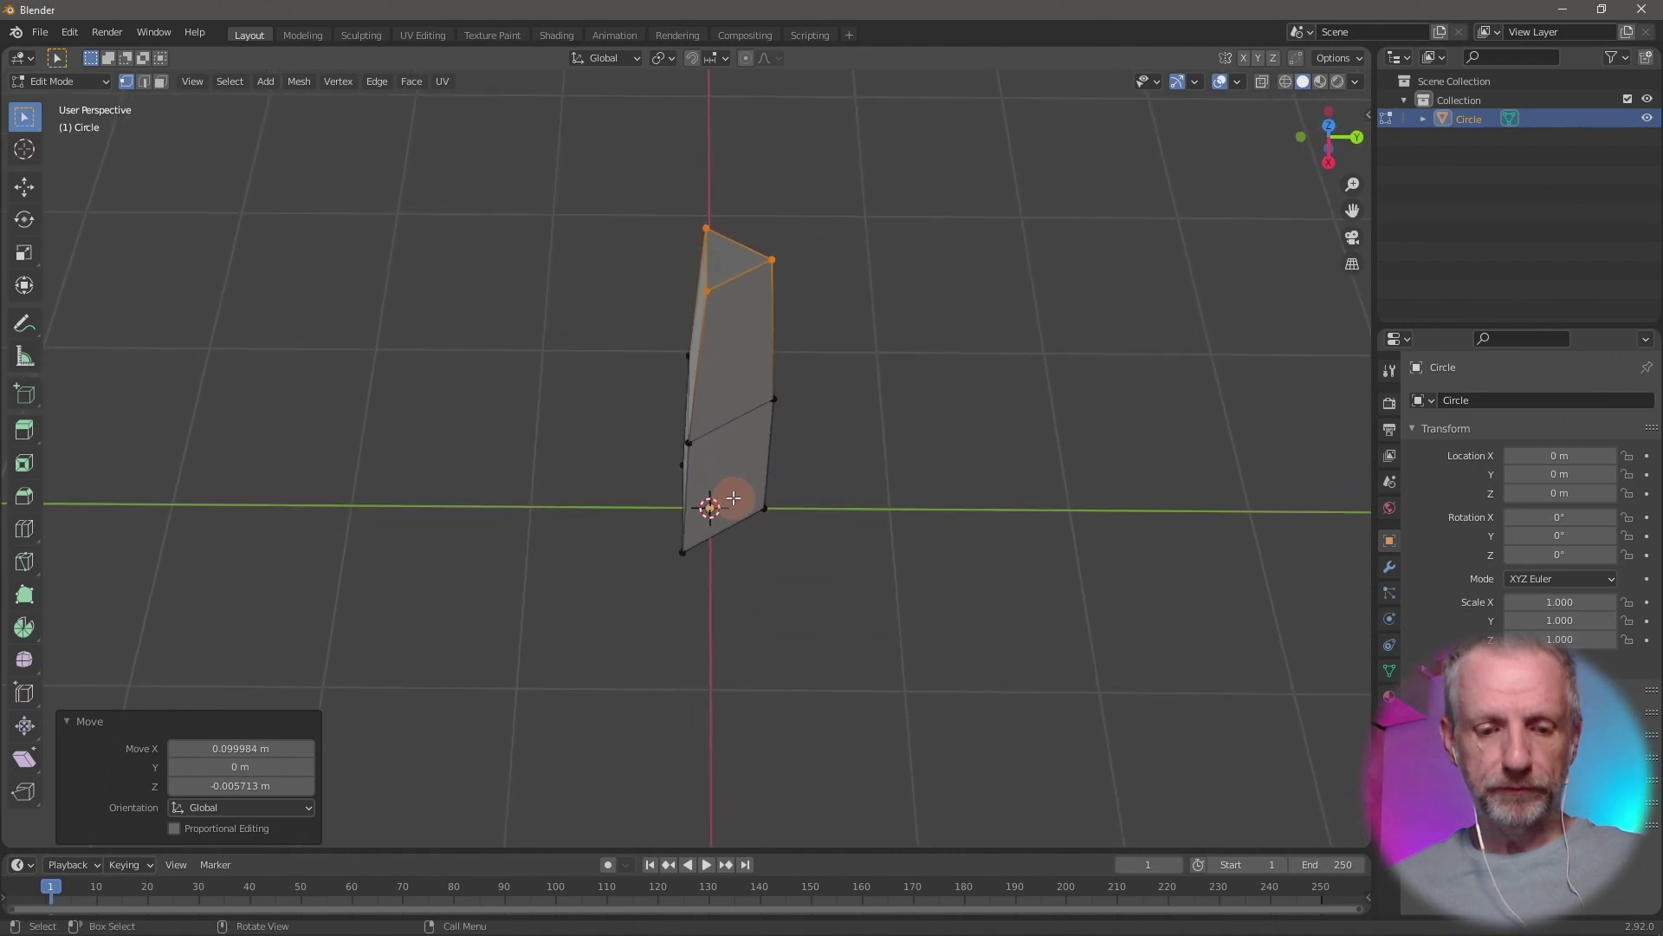
key("r")
key("z")
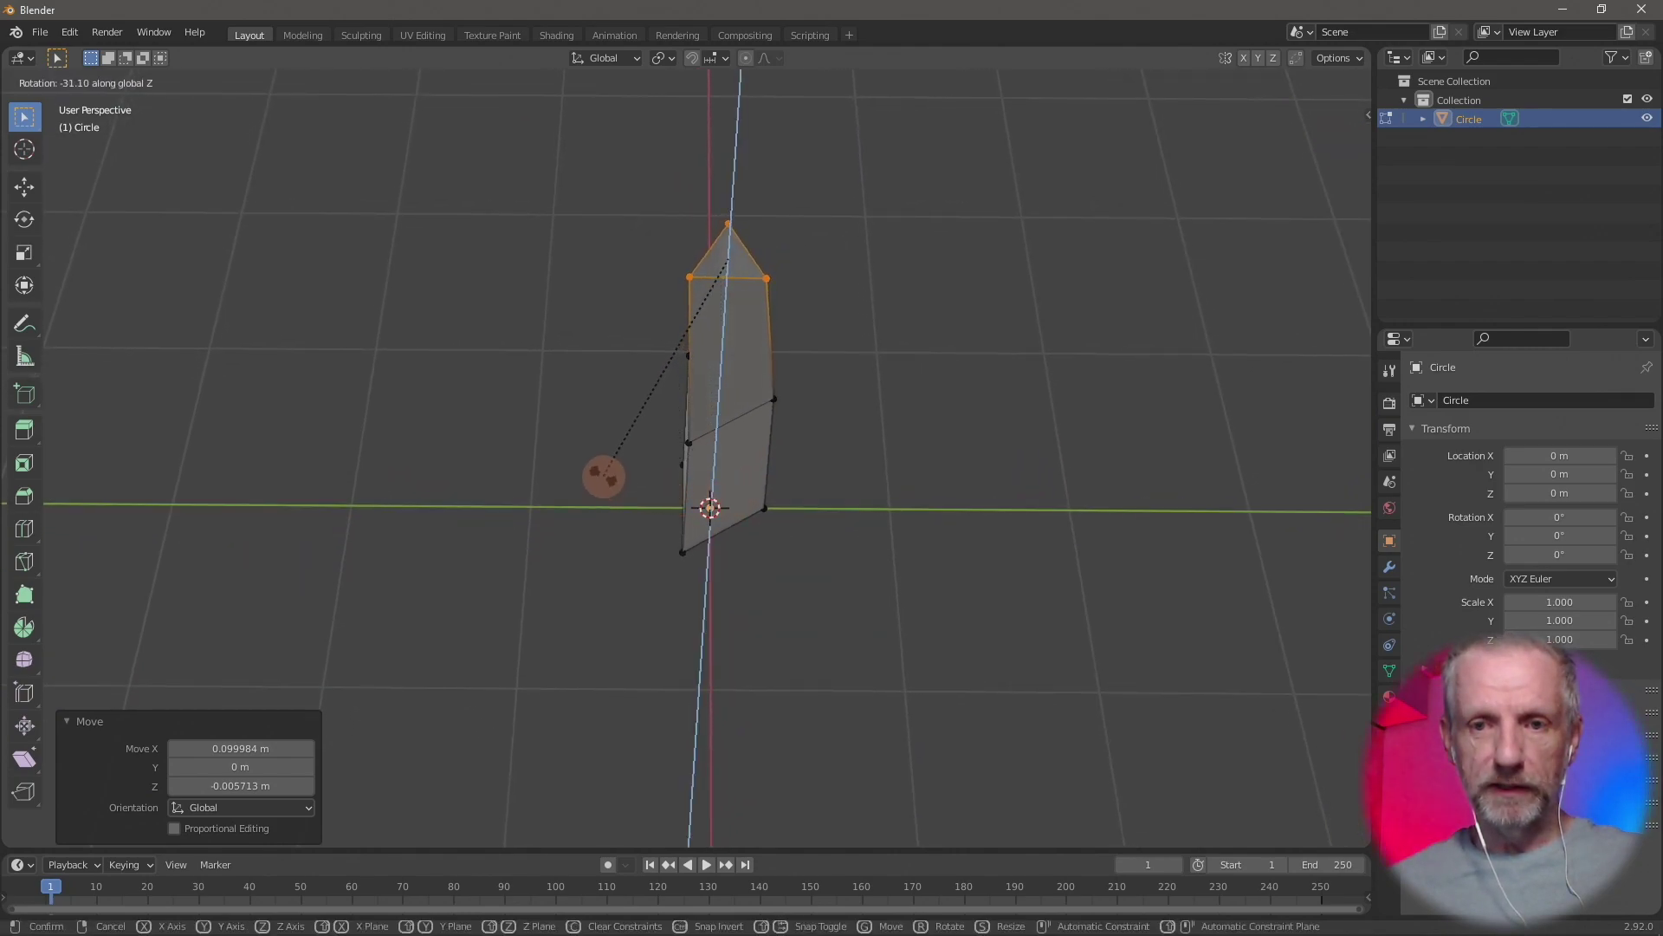
left_click(544, 449)
middle_click_drag(546, 446, 724, 434)
scroll(743, 409, "down", 2)
key("r")
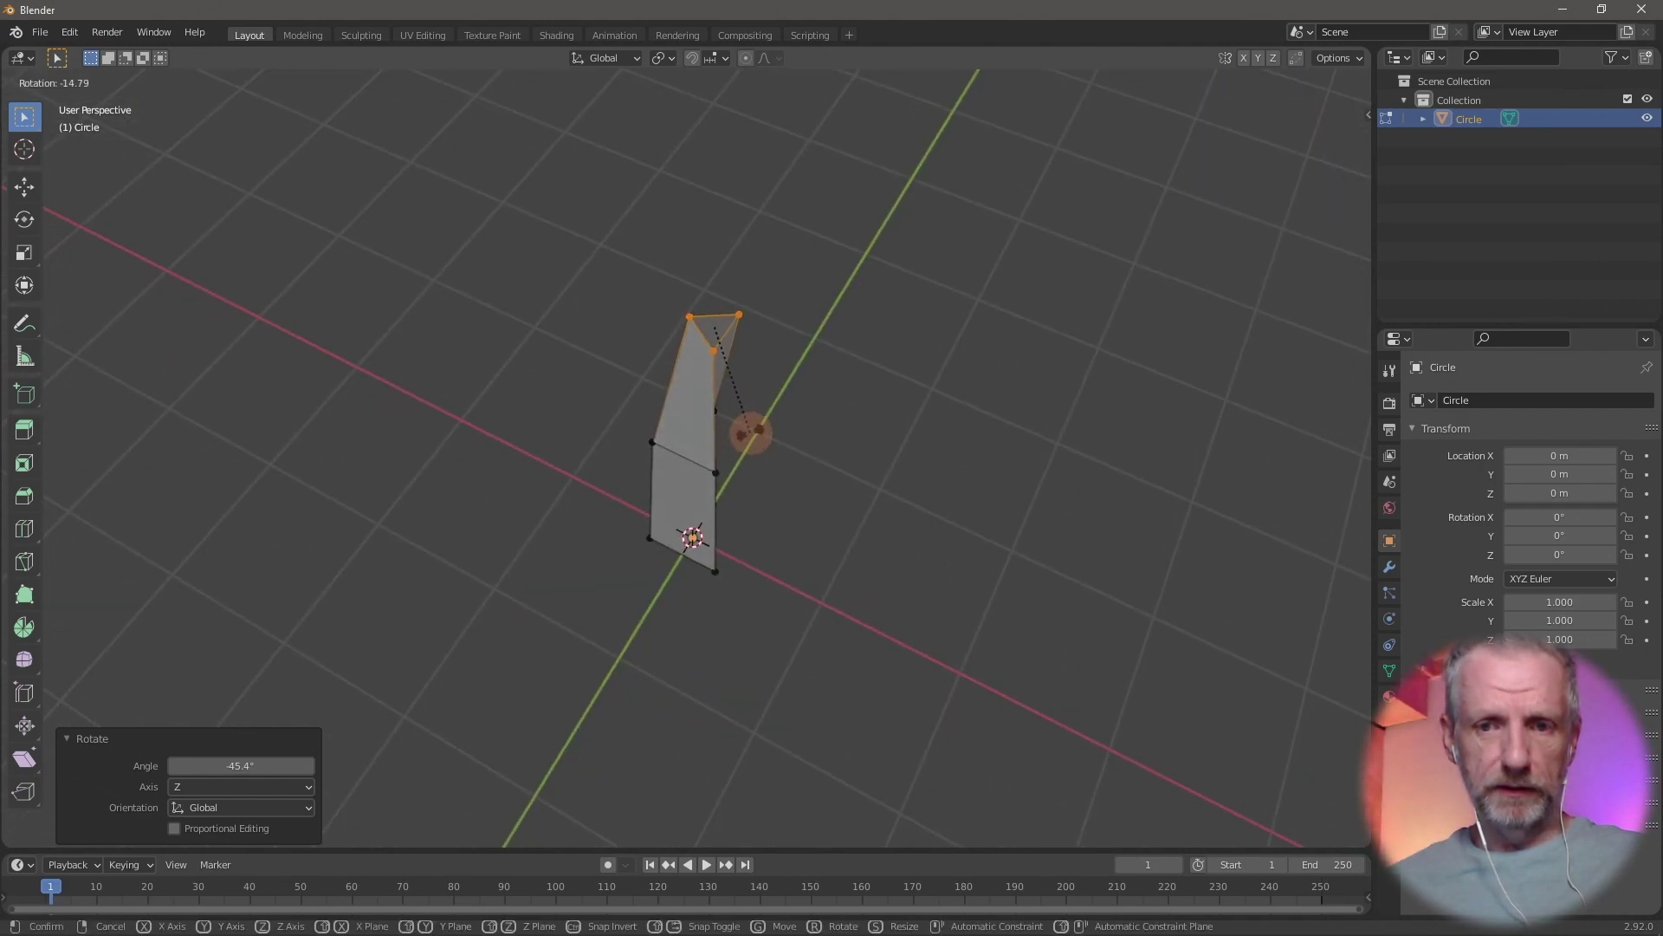
left_click(769, 422)
Extrude the twisted top ring and raise the new ring about 1.13 m along Z for a third segment
key("e")
right_click(769, 422)
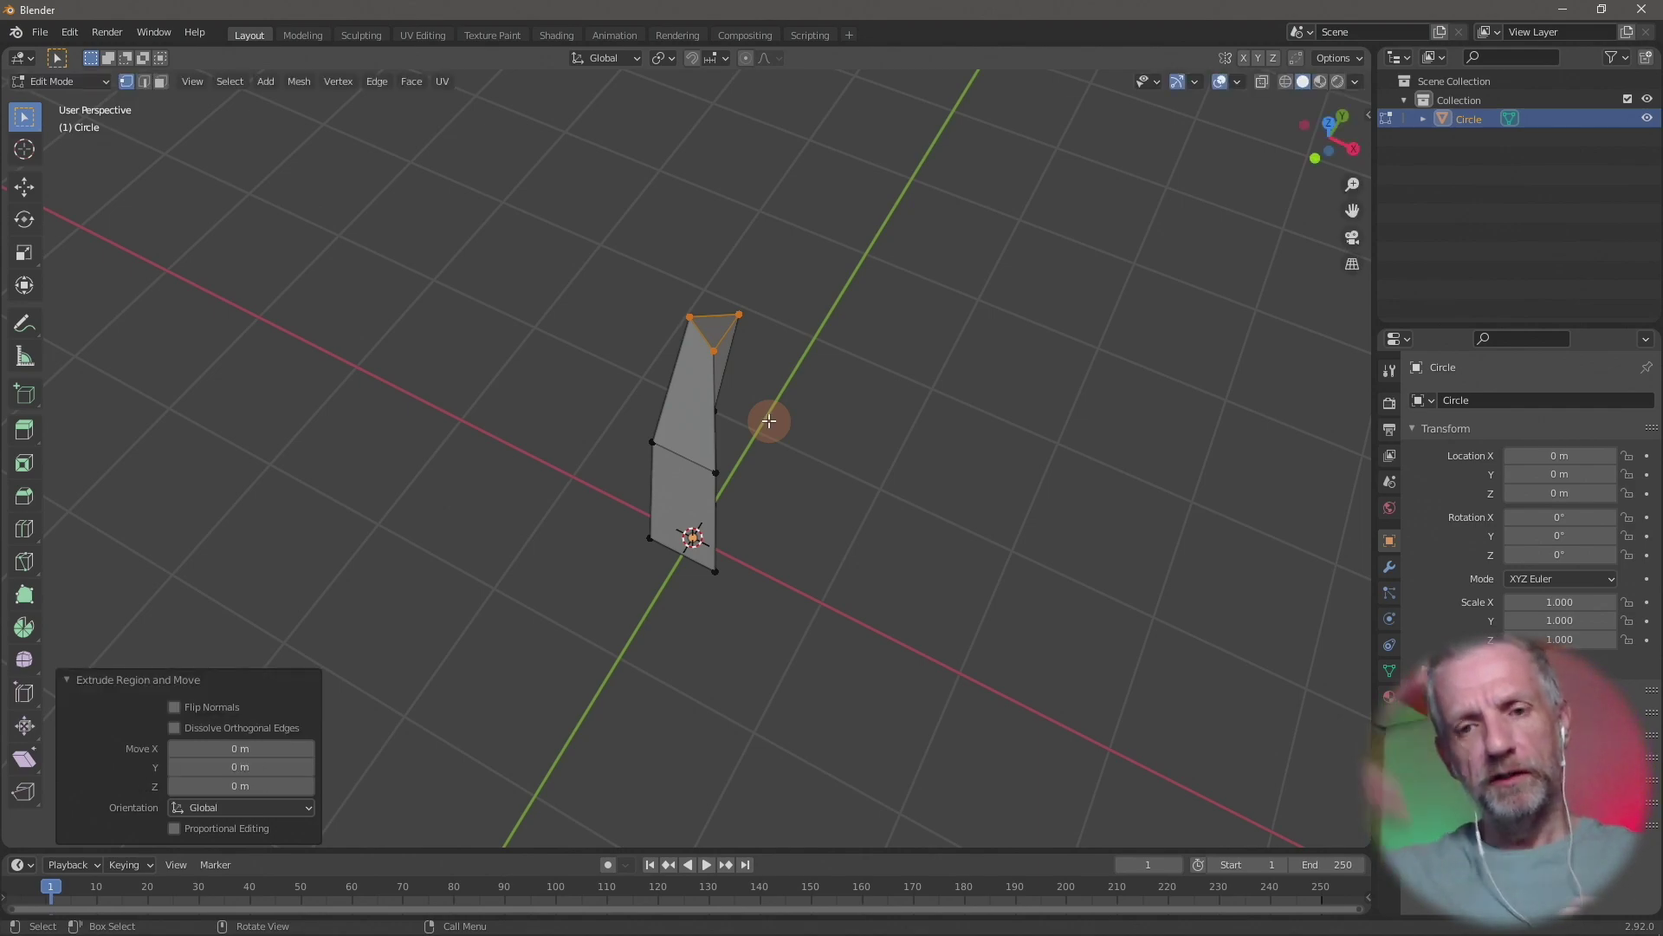
middle_click_drag(809, 390, 835, 479)
key("g")
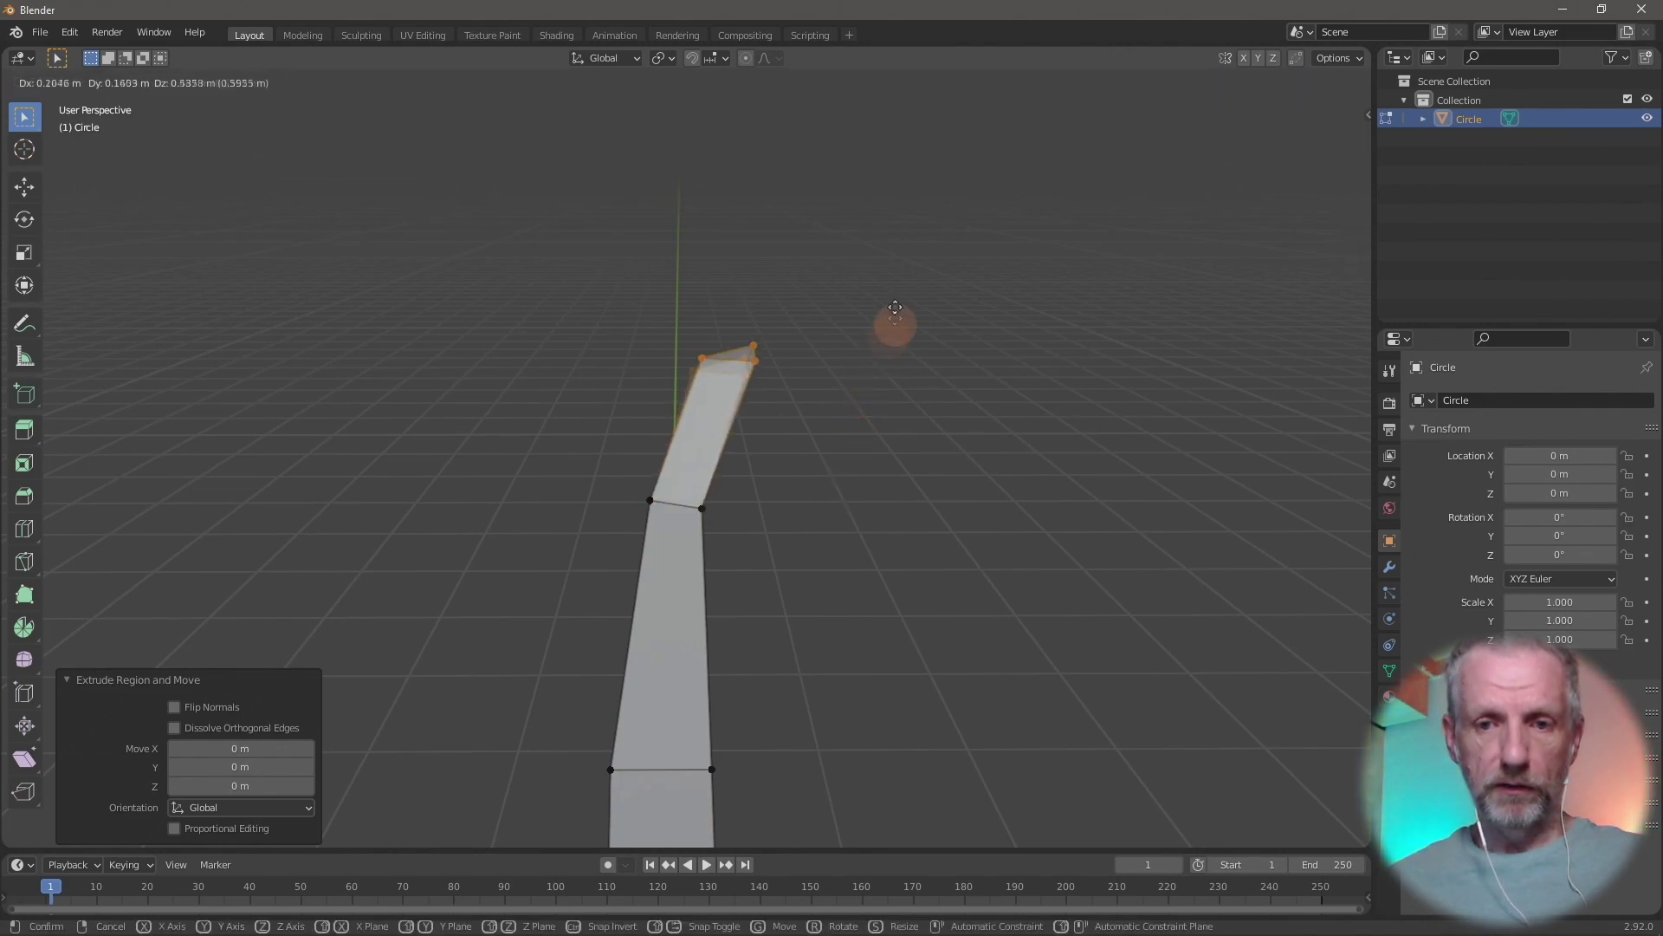
right_click(877, 277)
key("g")
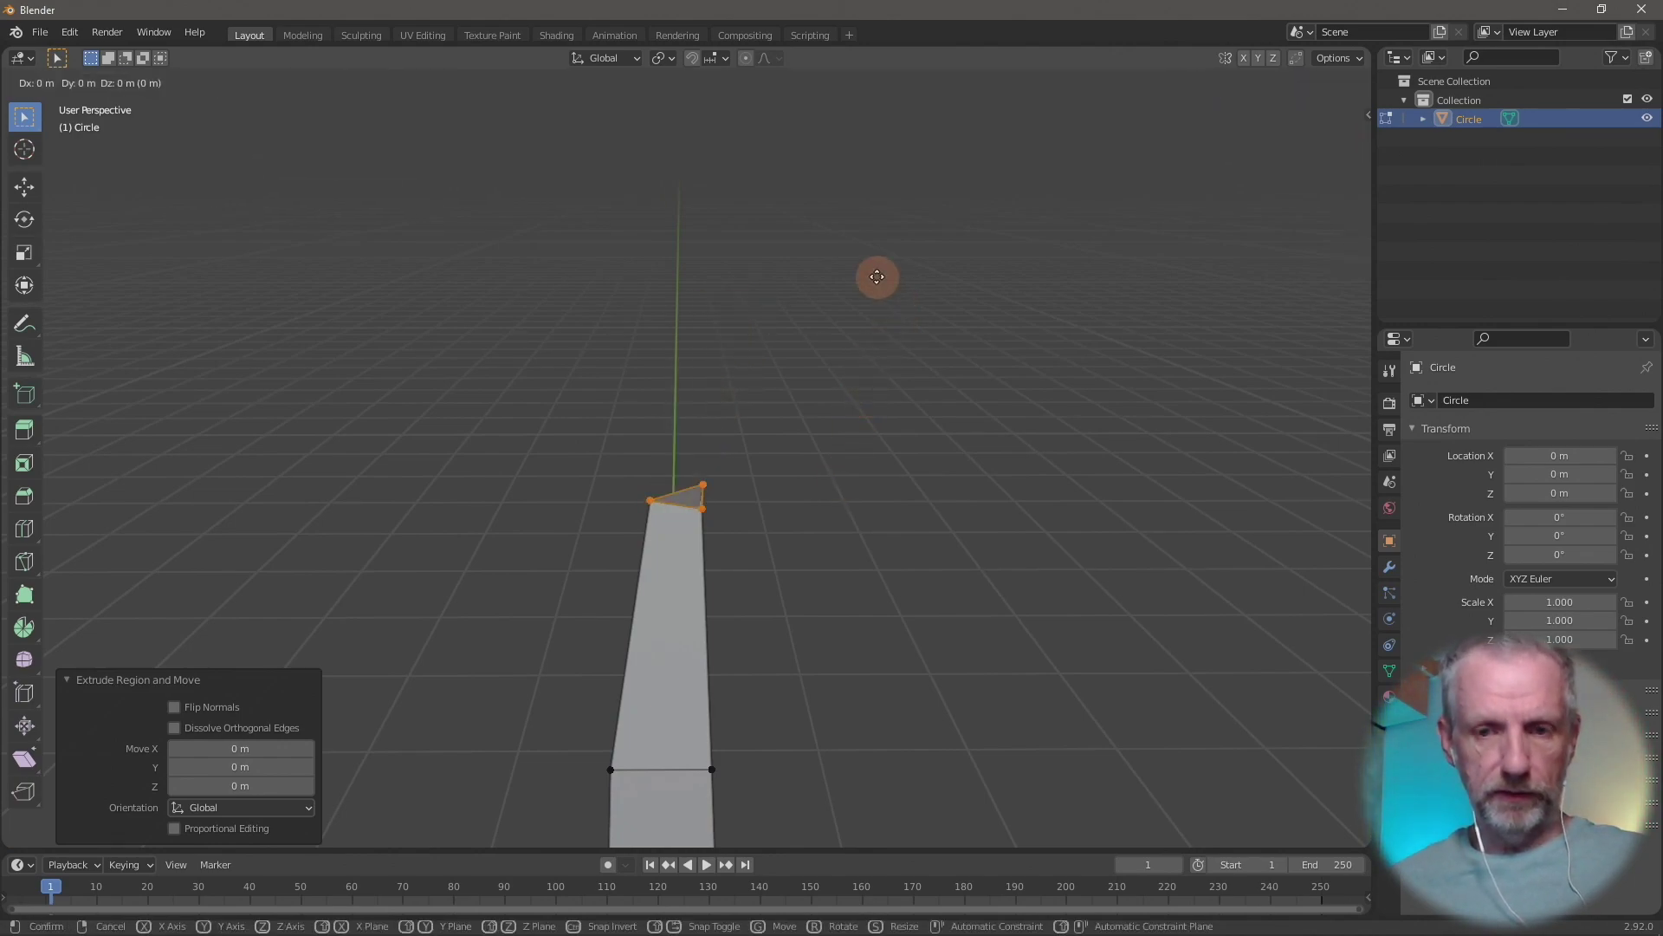
key("z")
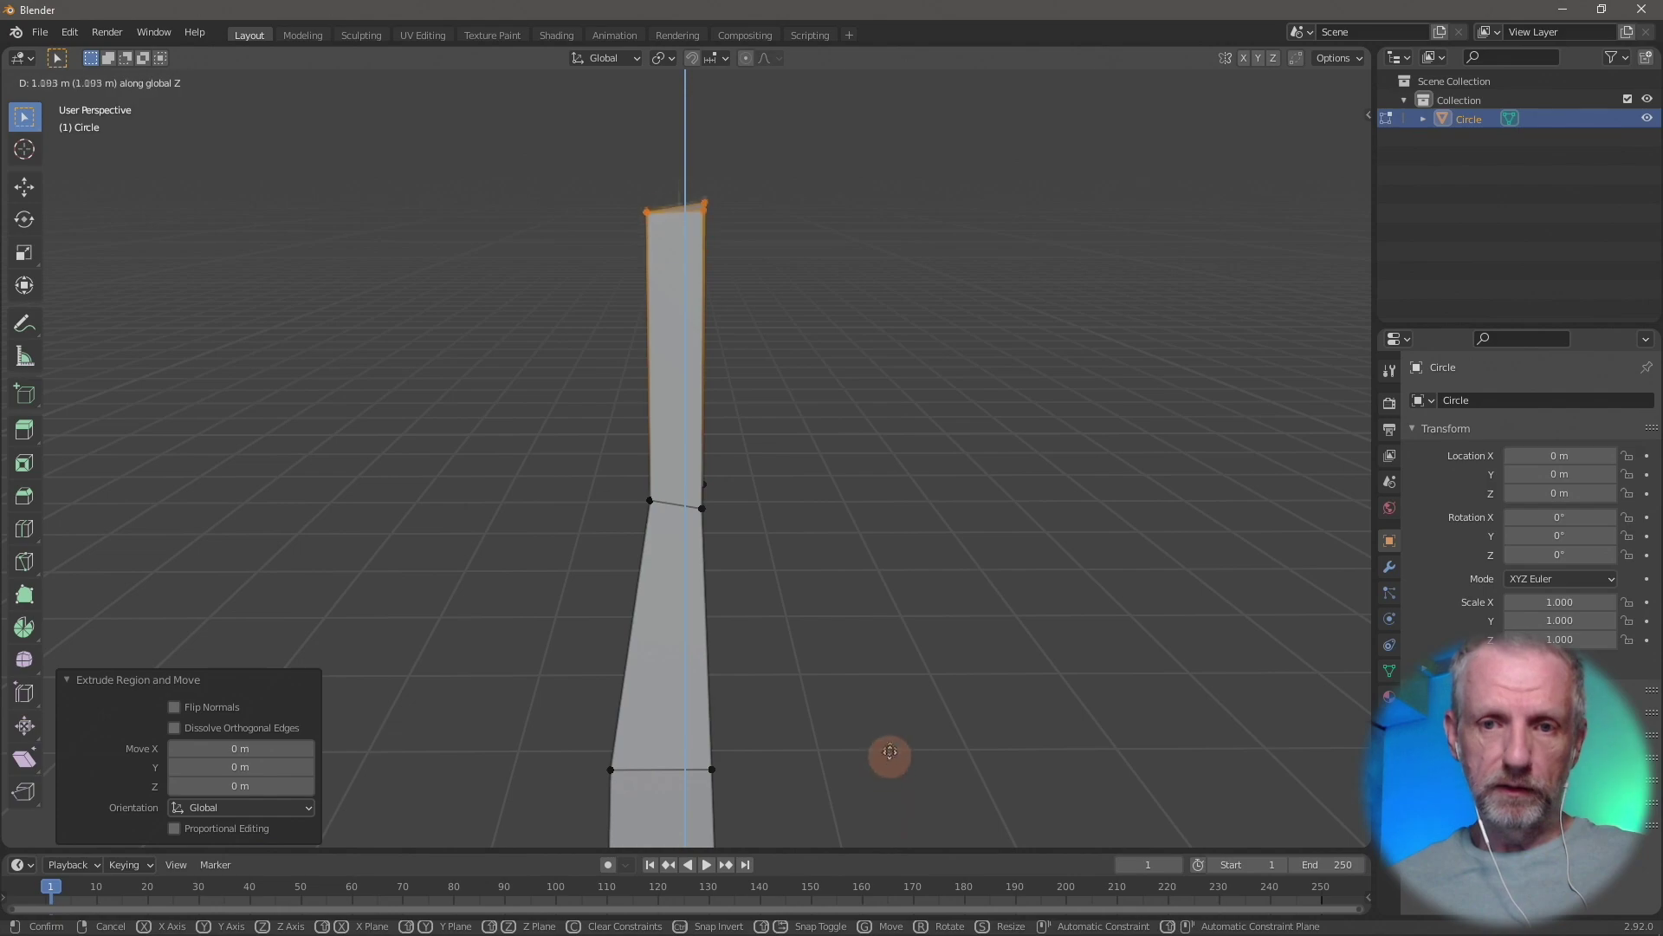
left_click(890, 753)
Scale the uppermost ring to 0 so the stalk ends in a pointed tip
key("s")
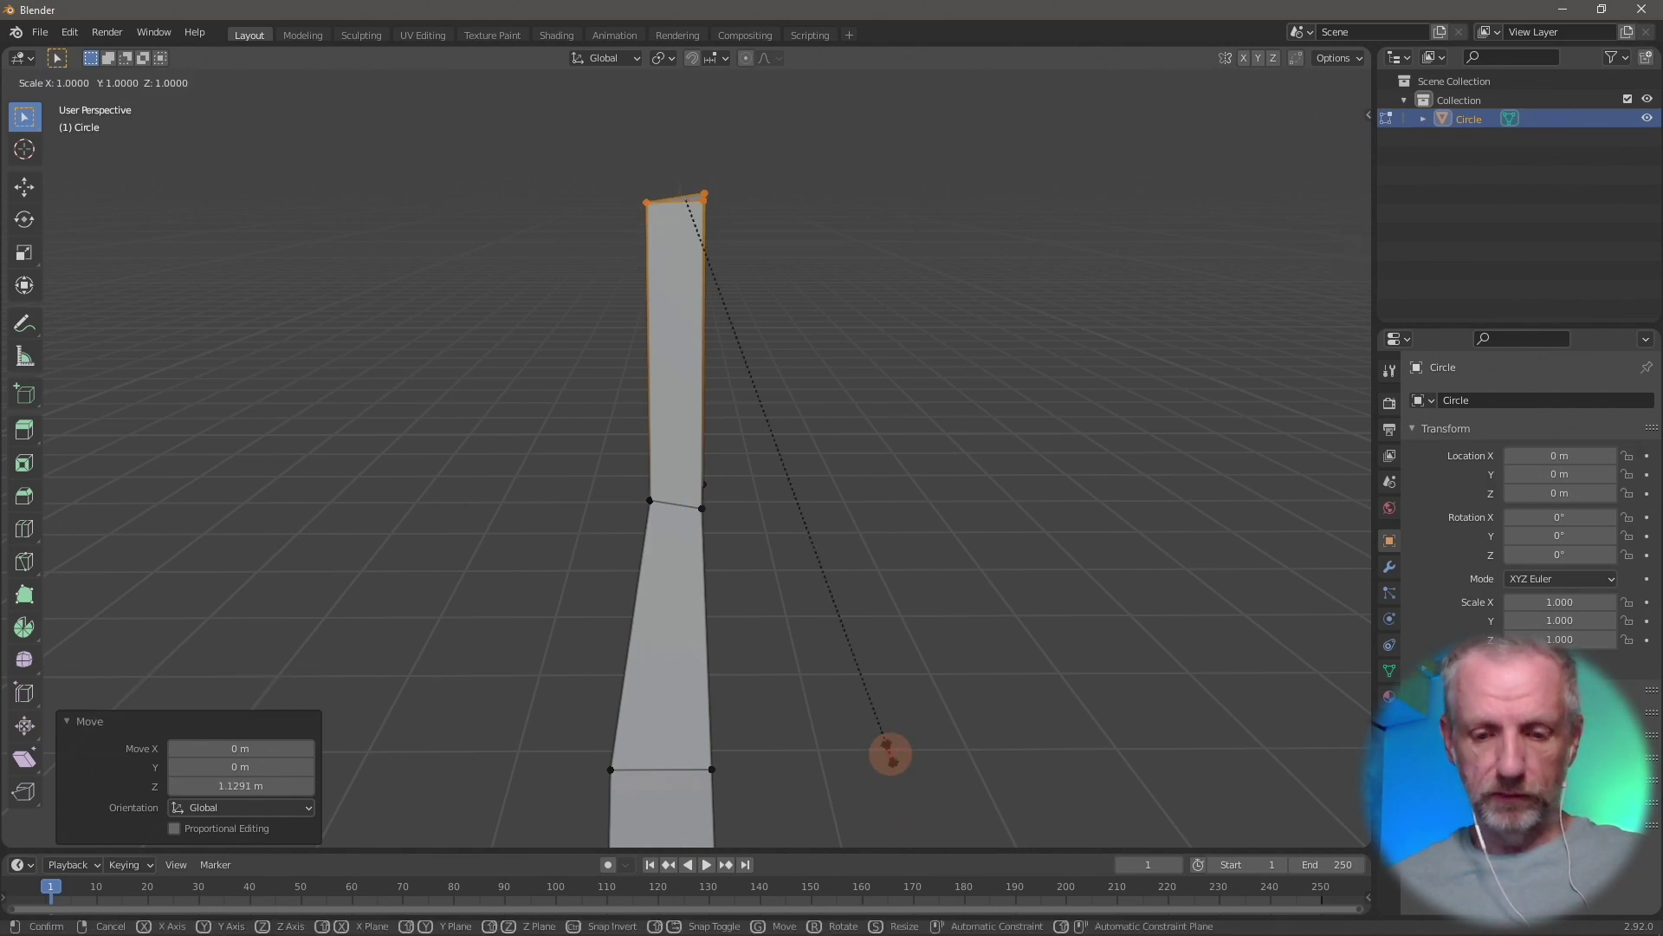
key("0")
key("Return")
Return to Object Mode and rename the stalk object as Grass
middle_click_drag(931, 654, 880, 616)
key("Tab")
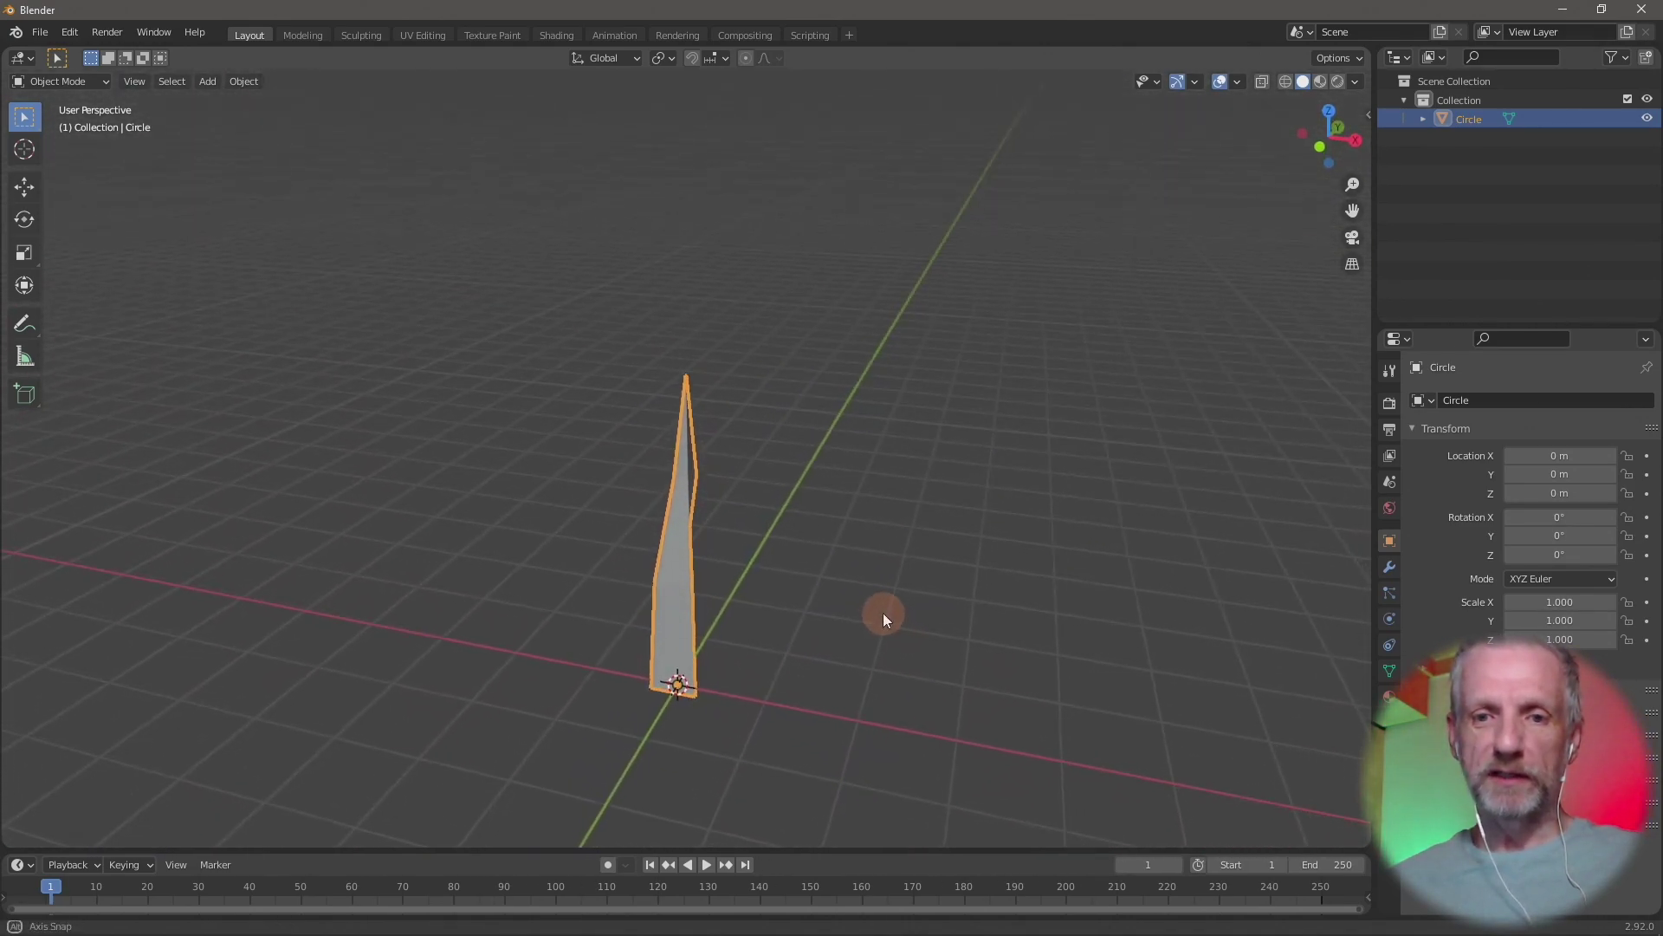
double_click(1469, 119)
key("Return")
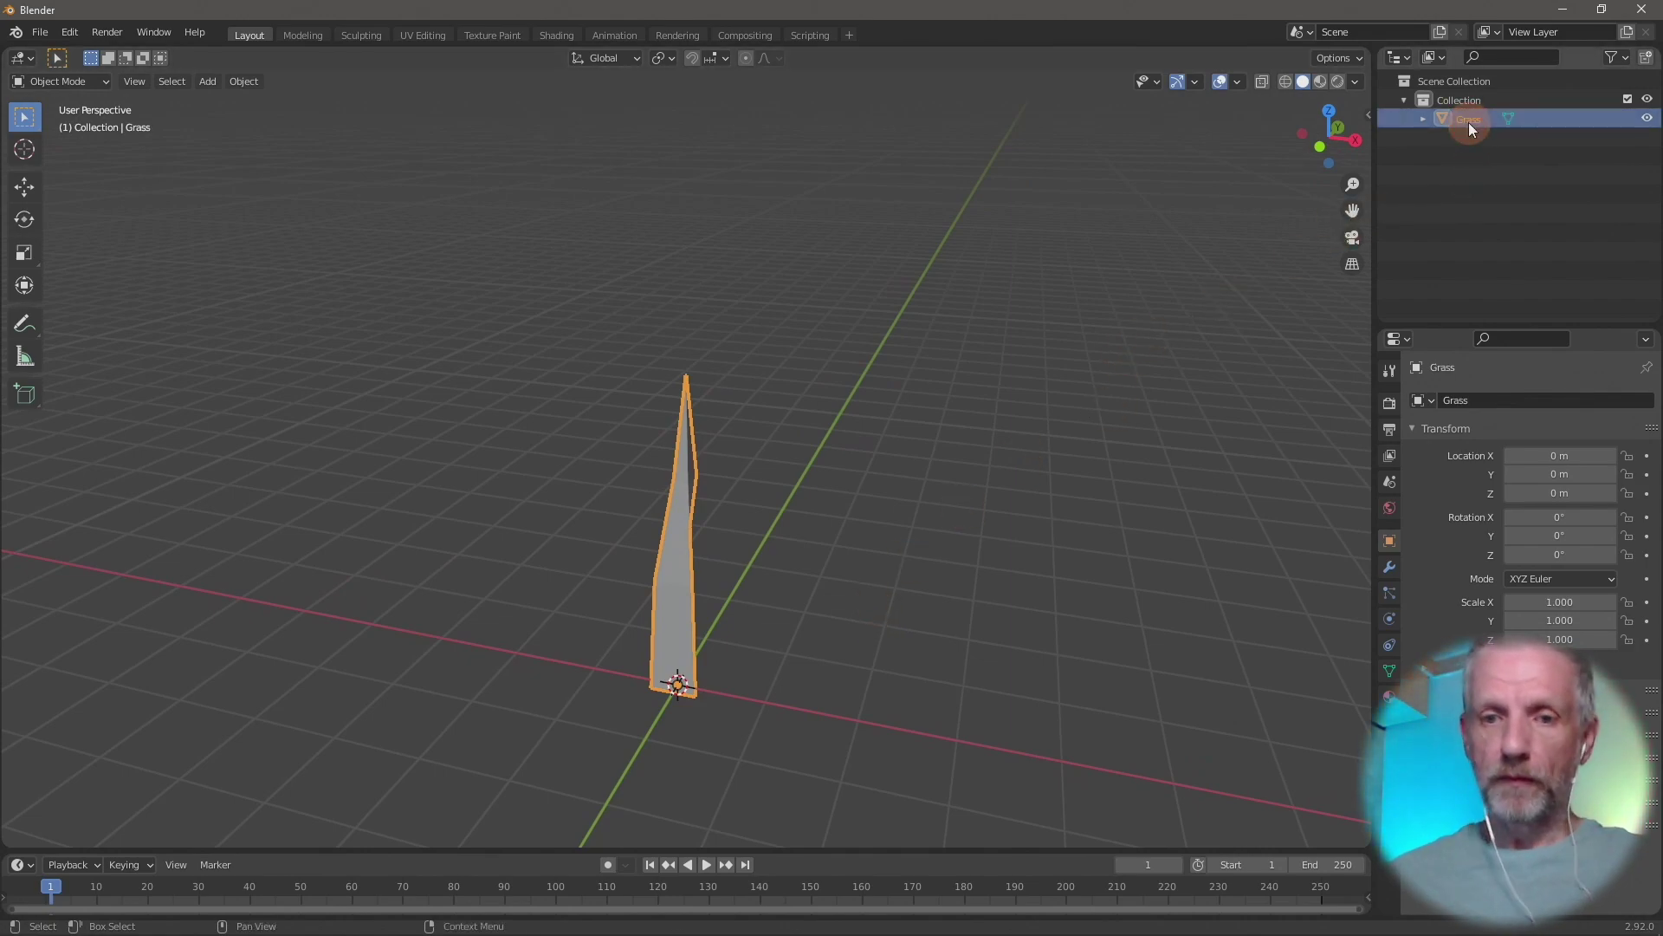
Duplicate the Grass stalk and move the copy within the ground plane by about -1.21 m in X and -0.95 m in Y
key("shift+d")
right_click(1097, 444)
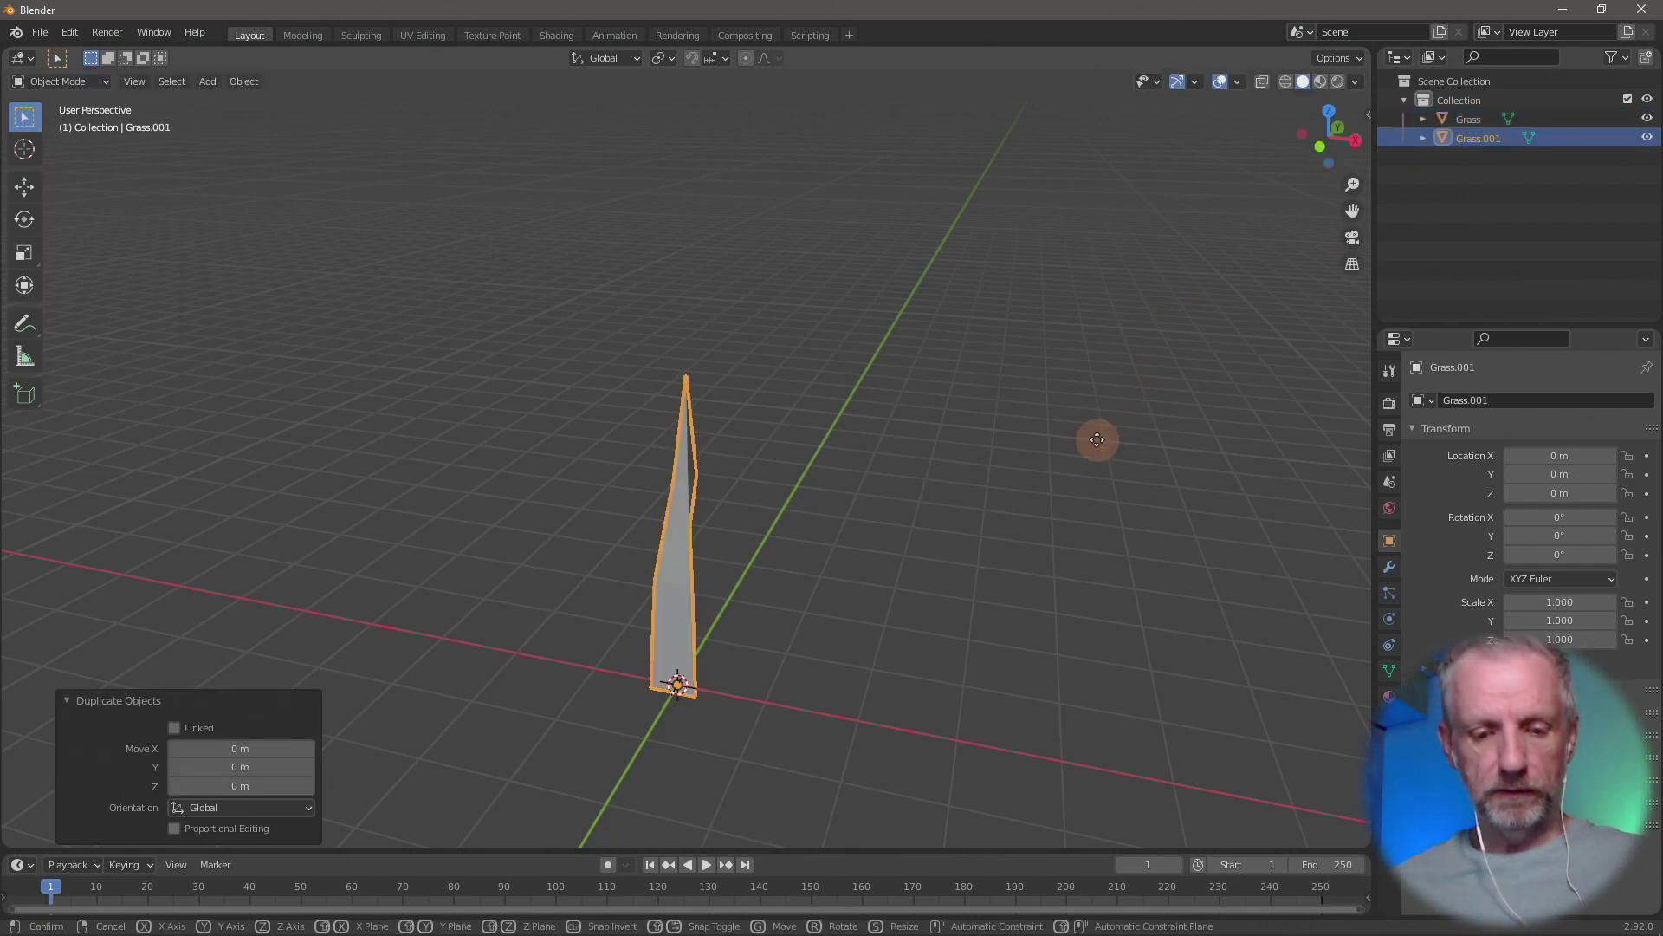
key("g")
key("shift+z")
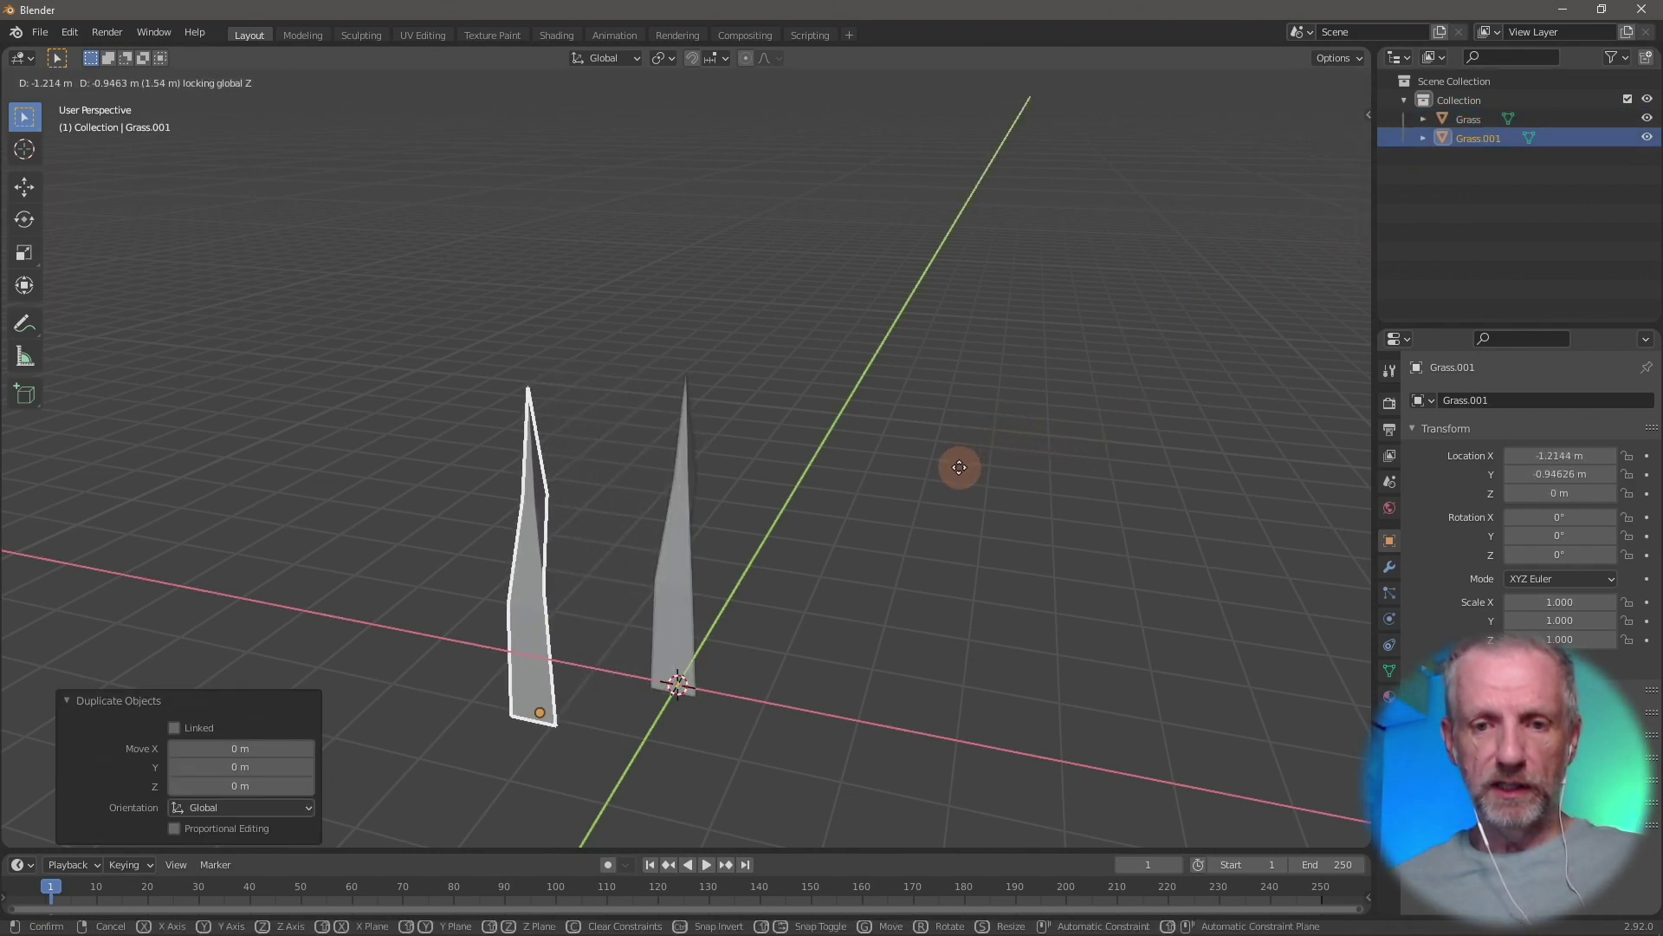
left_click(959, 469)
Scale the copied stalk to about 0.66 and shift it about 0.17 m in X and 0.24 m in Y
key("s")
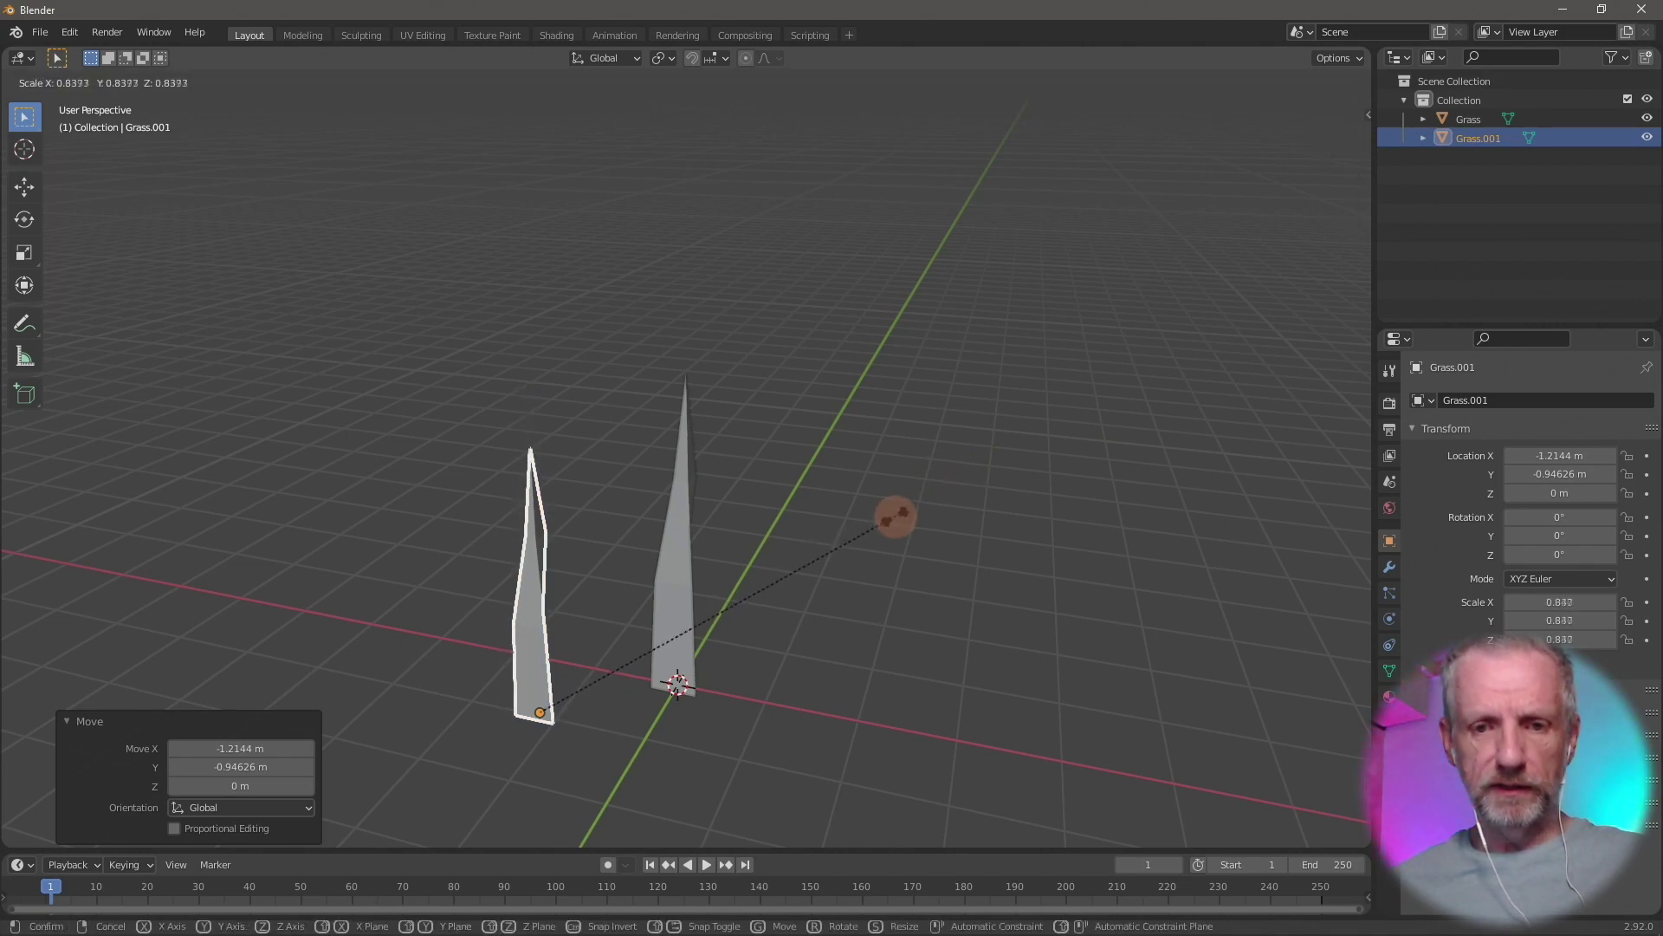
left_click(833, 585)
key("g")
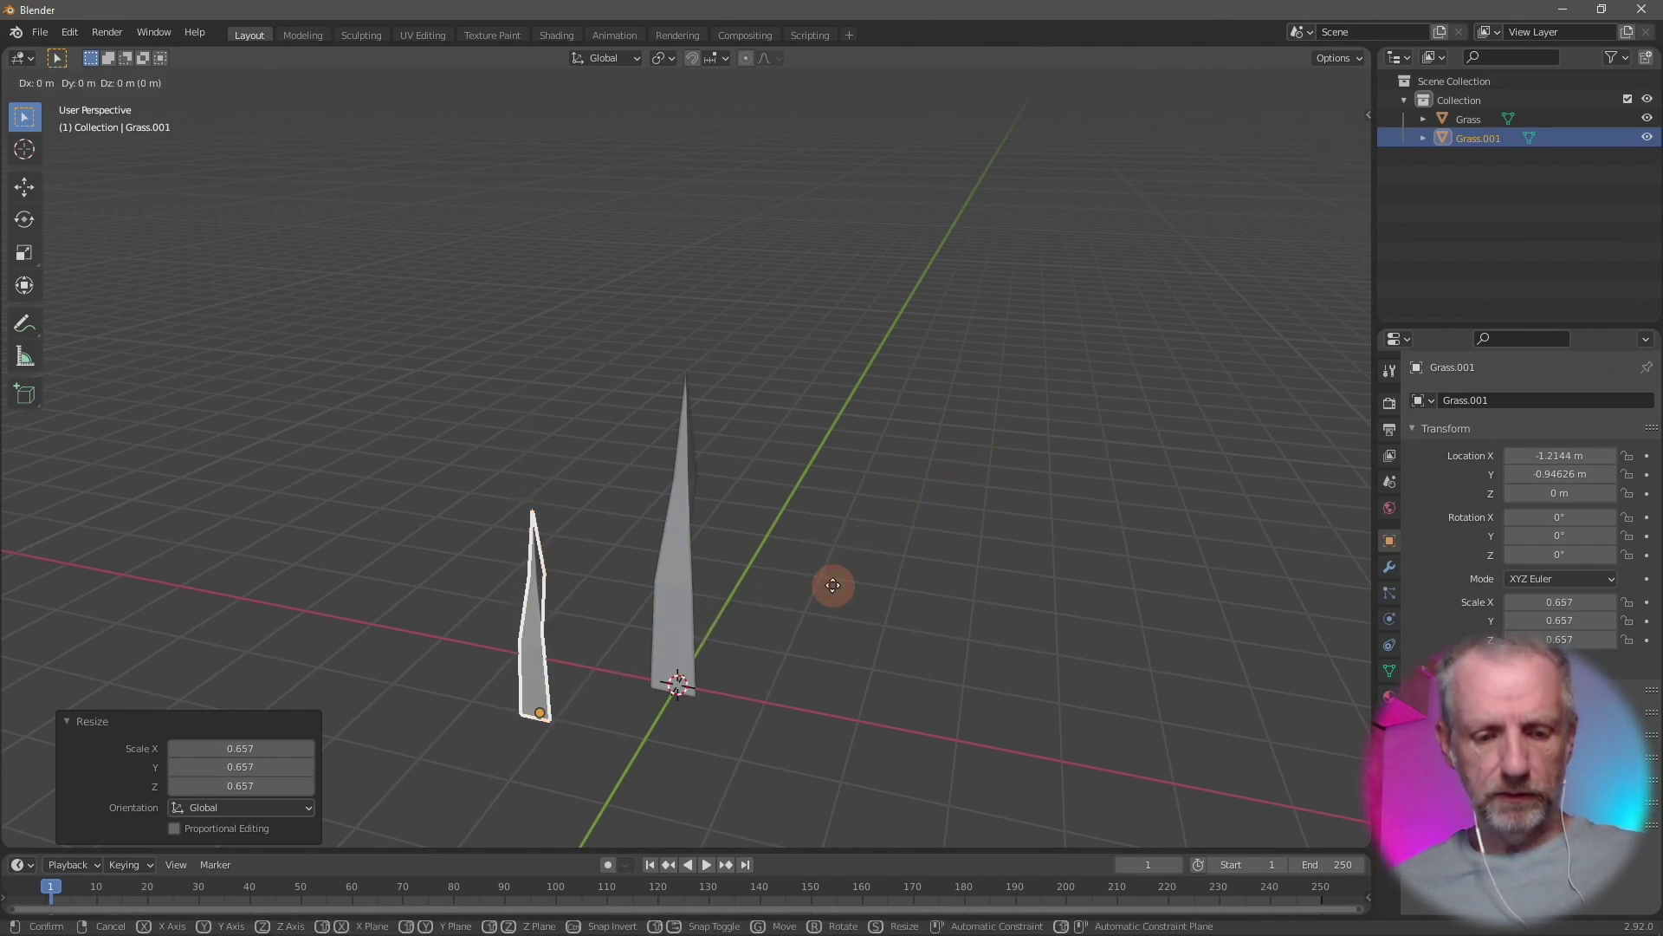
key("shift+z")
left_click(856, 575)
Rotate the small stalk about -34° around Z and tilt it slightly
key("r")
key("z")
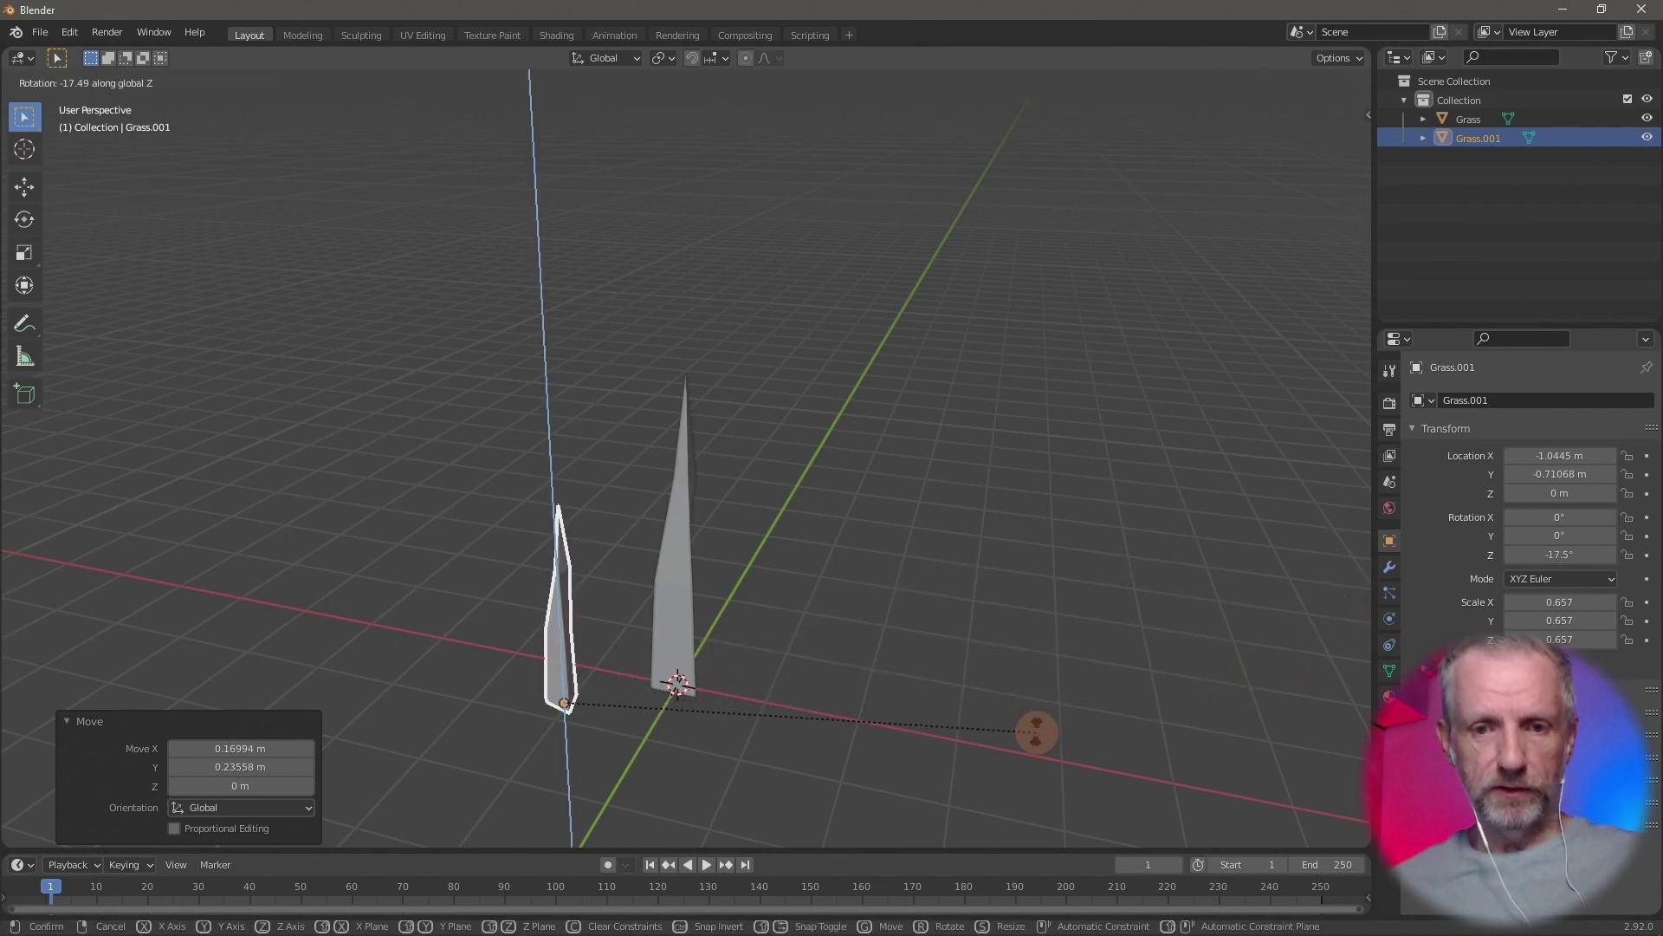
left_click(768, 777)
key("r")
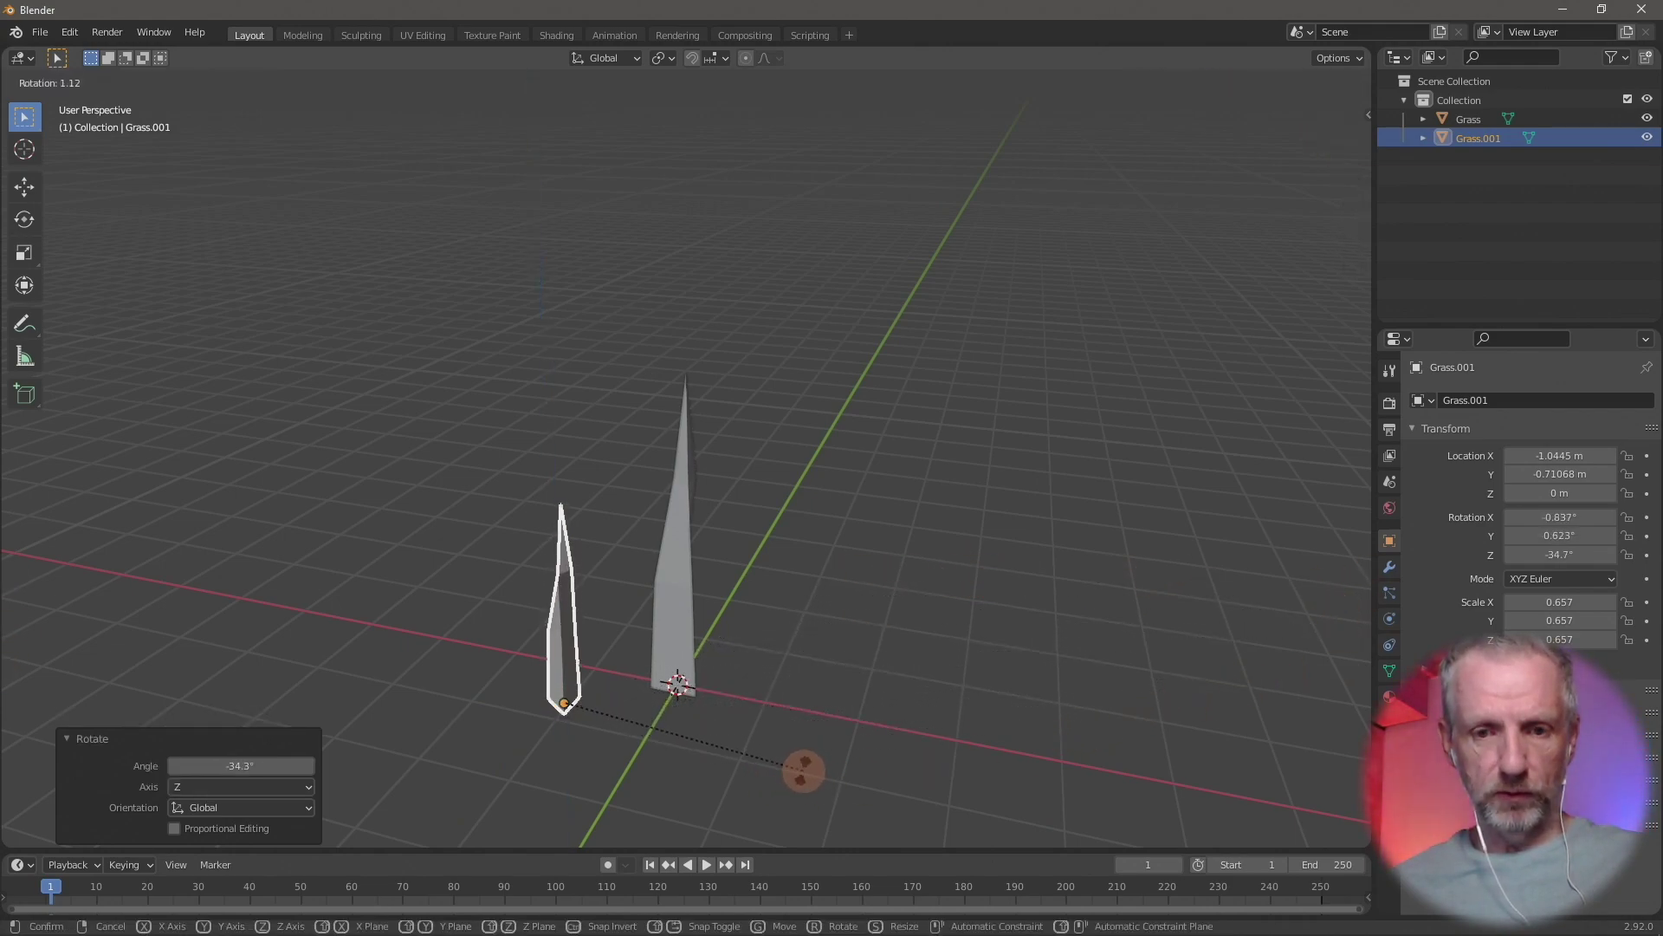
left_click(813, 785)
Duplicate the original stalk again and move the copy within the ground plane by about 1.08 m in X and -1 m in Y
middle_click_drag(838, 726, 742, 564)
left_click(676, 646)
key("shift+d")
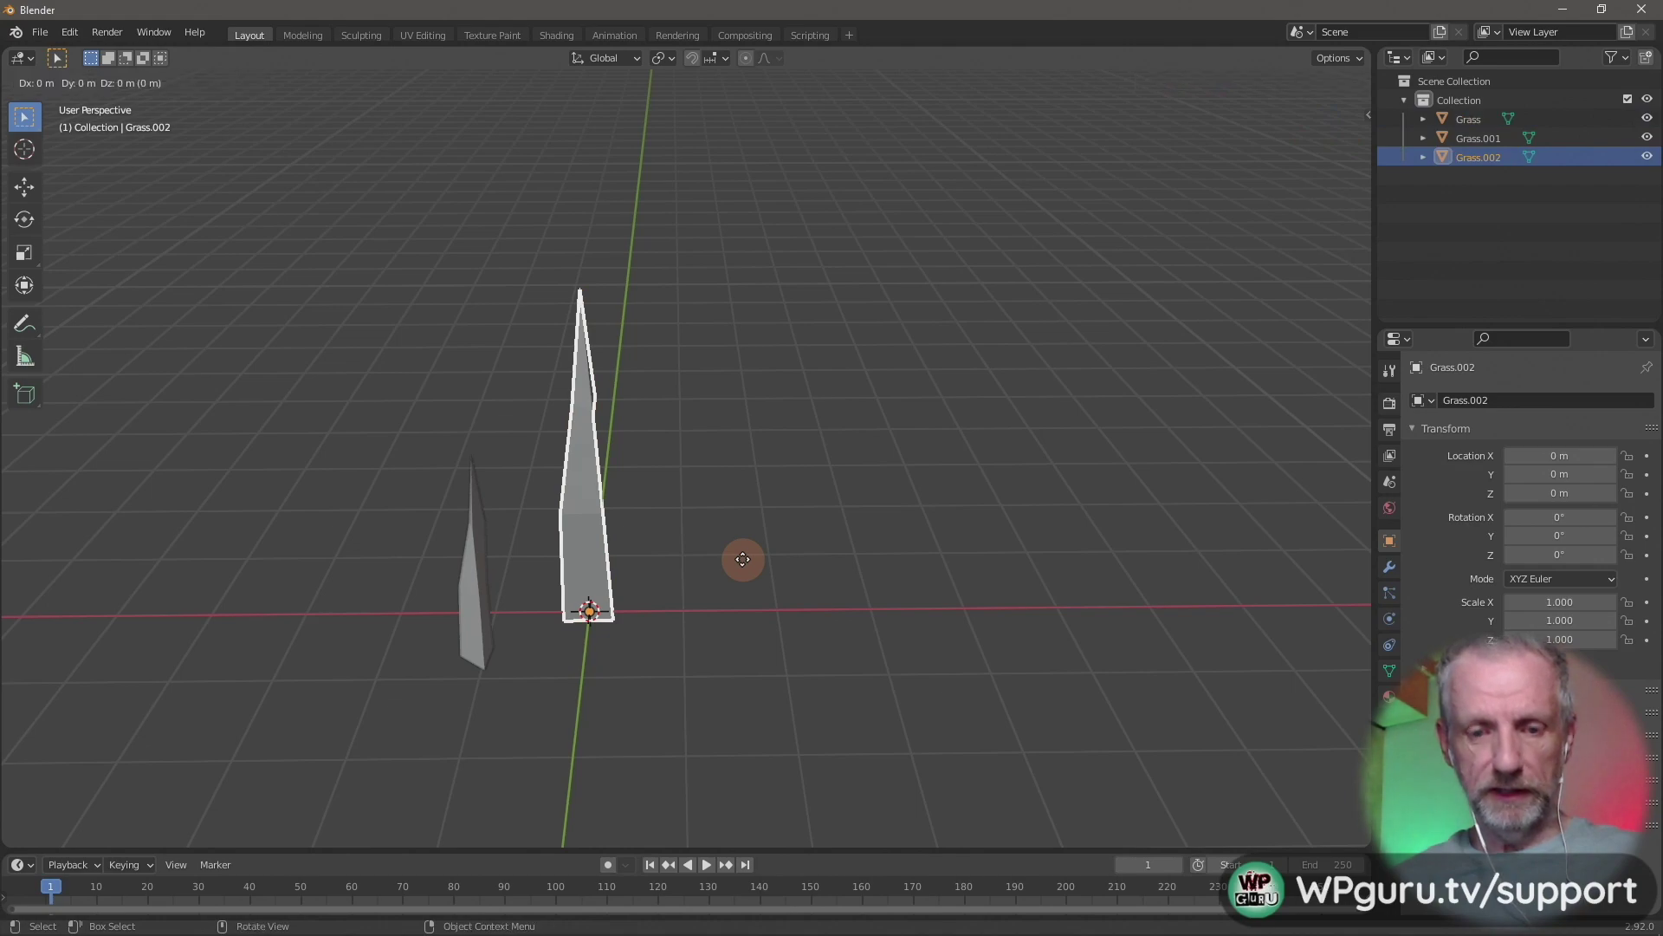
right_click(743, 558)
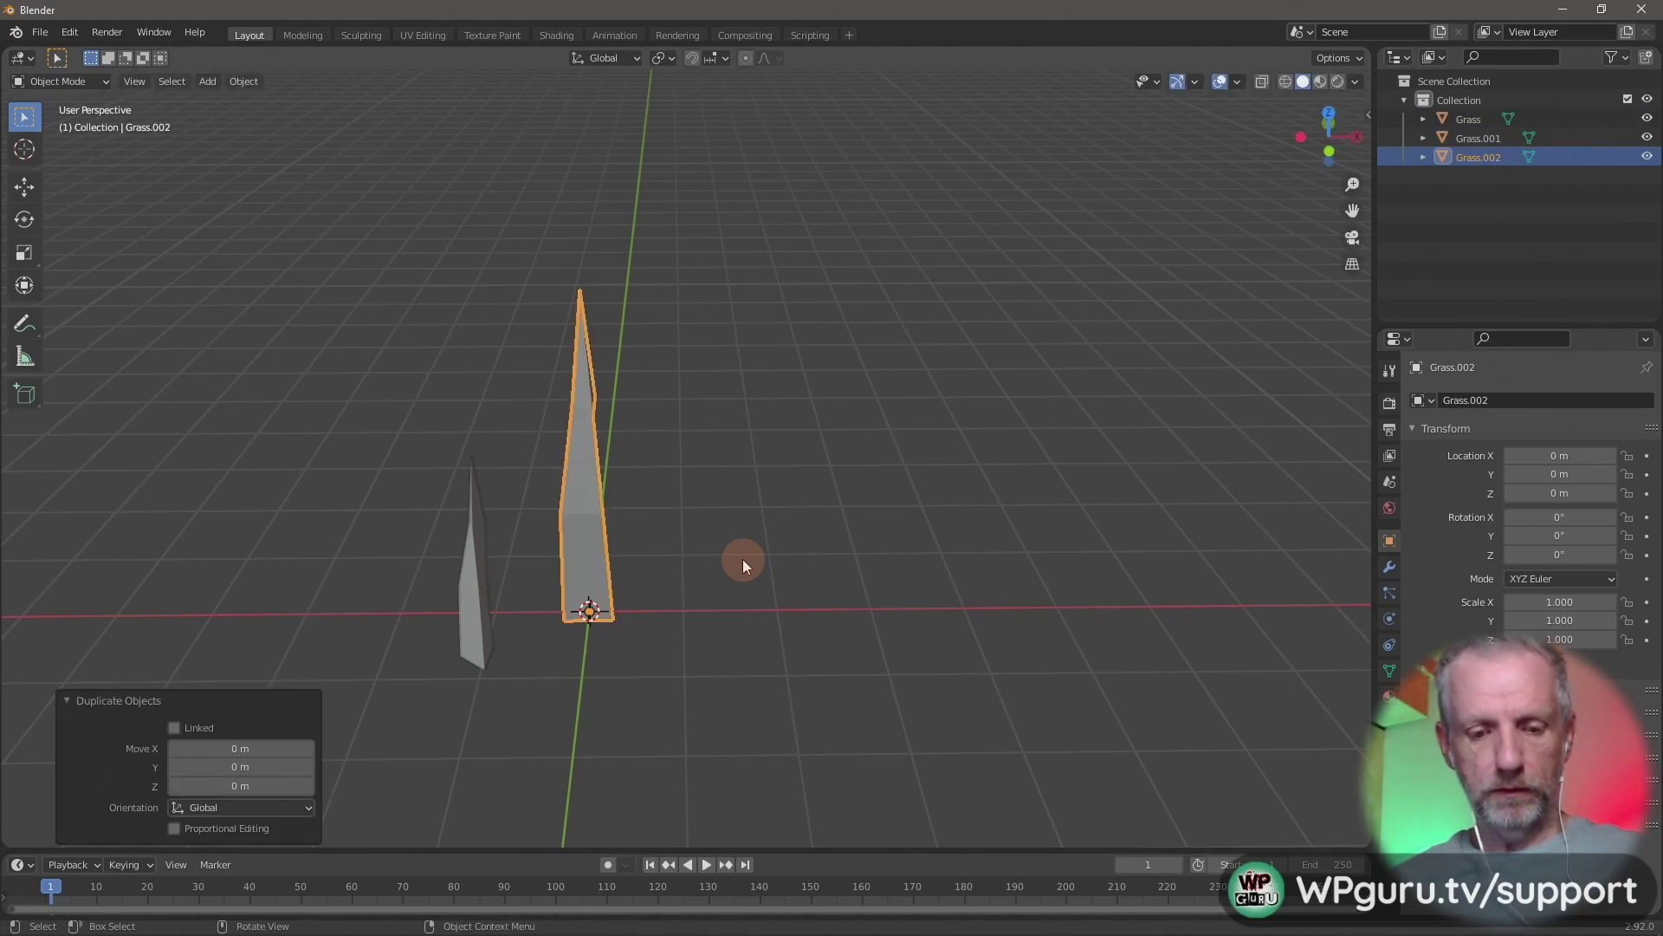
key("g")
key("shift+z")
left_click(850, 637)
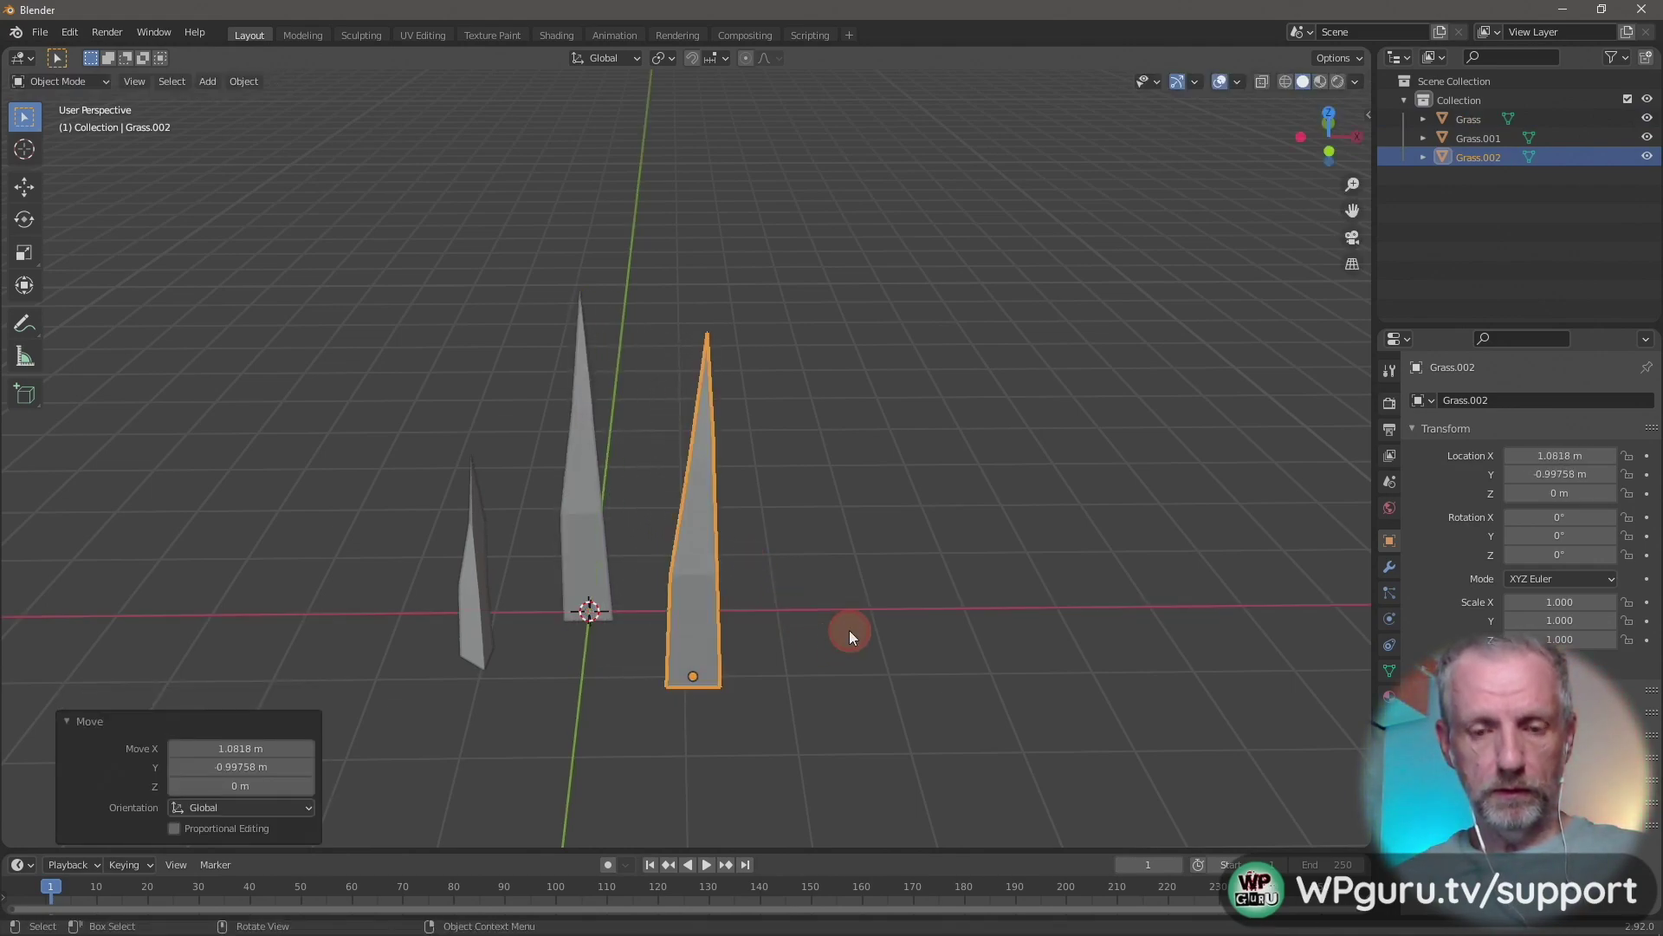
Scale the newly copied stalk to about 0.64 and tilt it about -6° in the view plane
key("s")
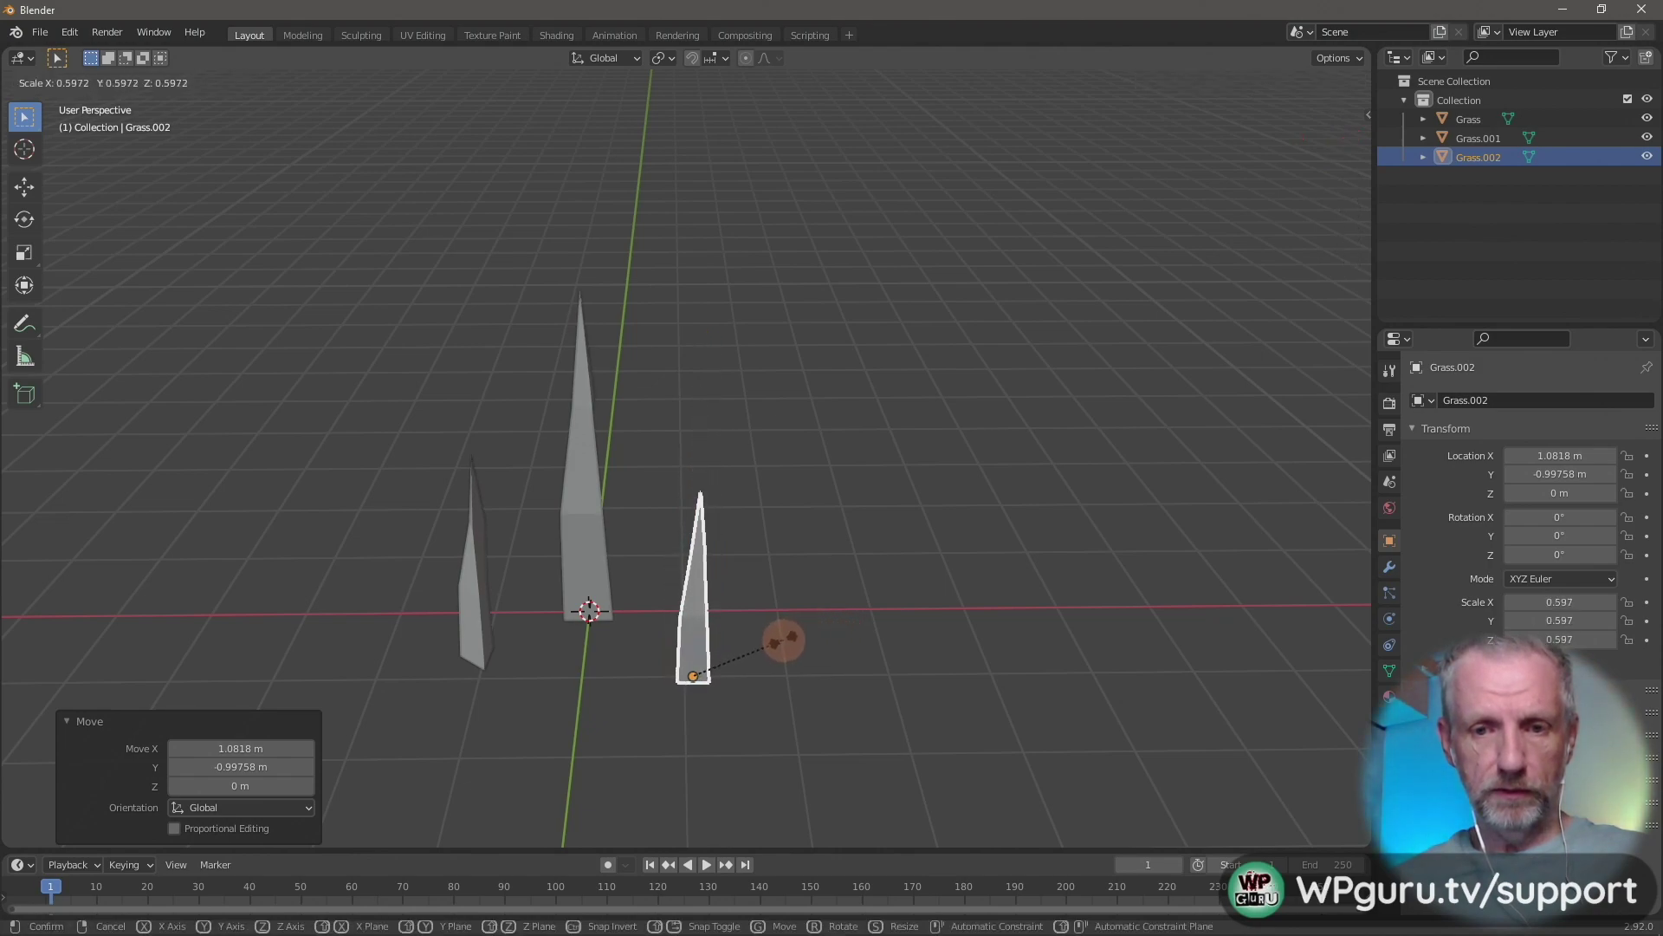
left_click(828, 610)
middle_click_drag(828, 610, 820, 590)
key("r")
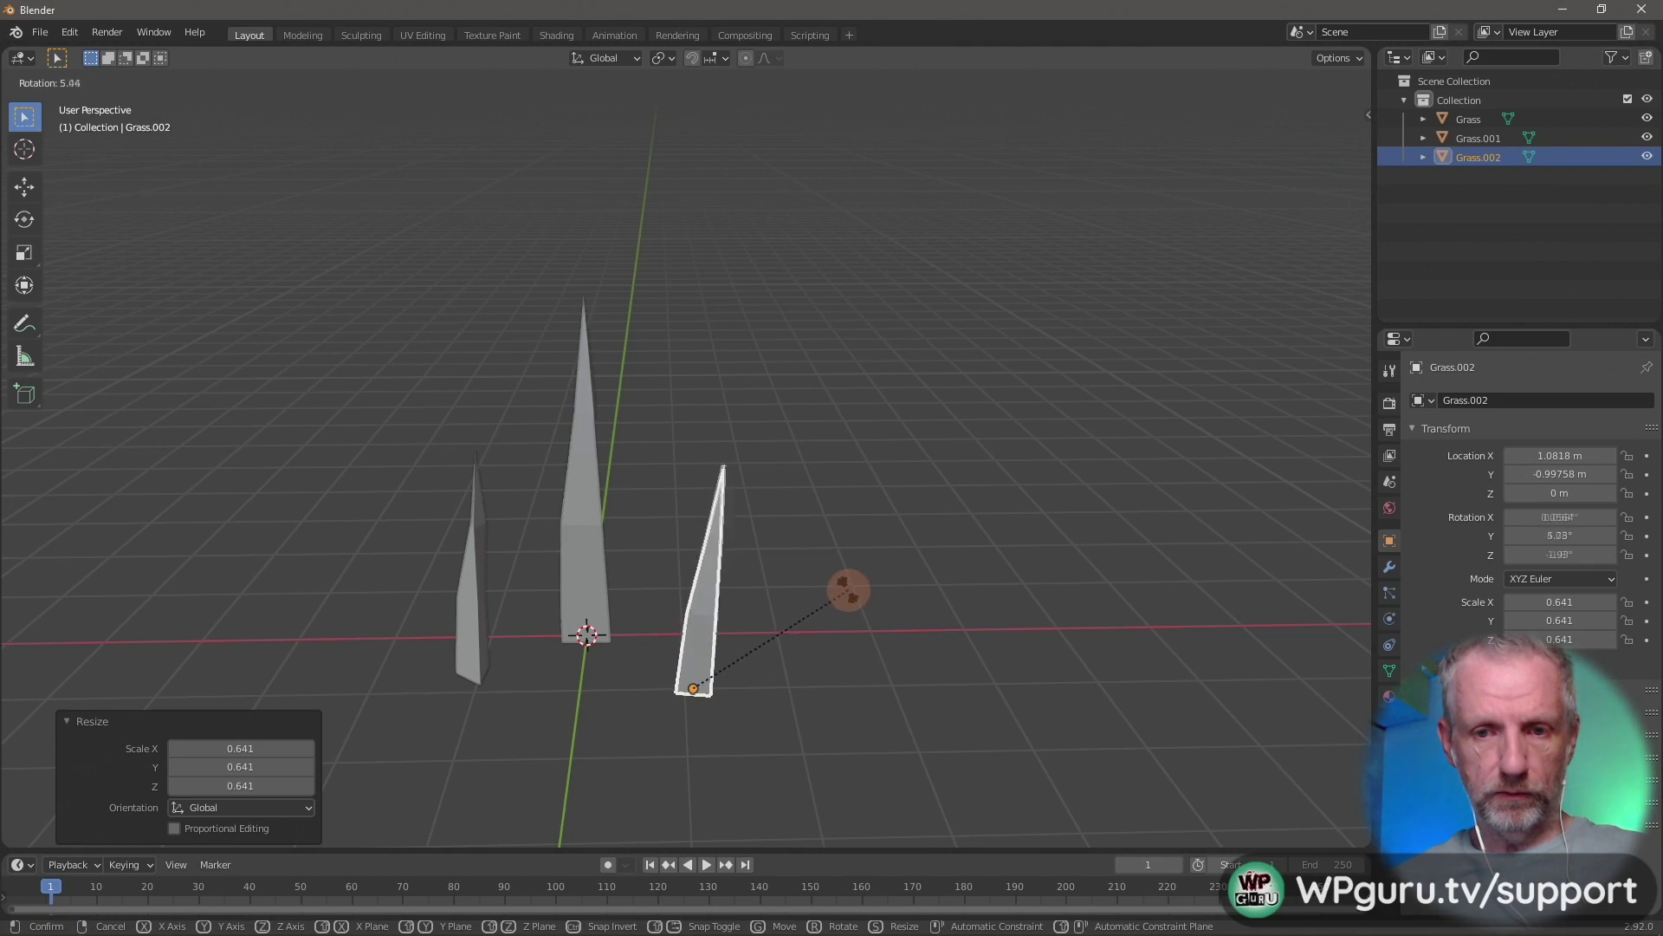
left_click(791, 595)
Turn the scaled stalk around the global Z axis so it faces a different direction from the original
key("r")
key("z")
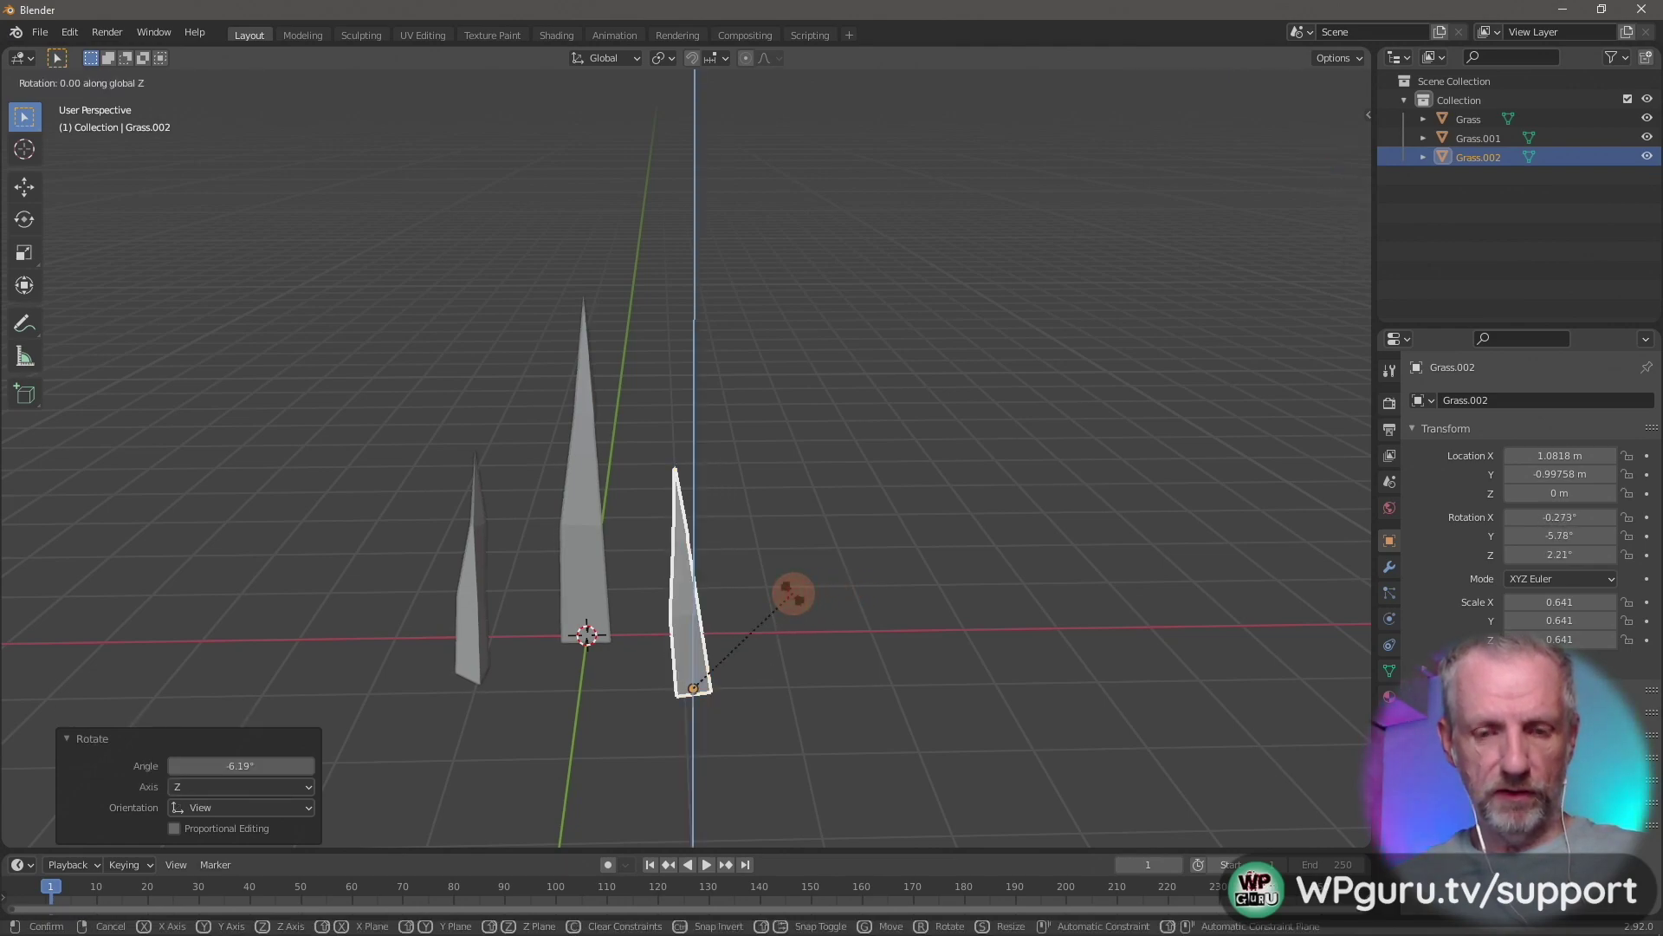
middle_click(1154, 632)
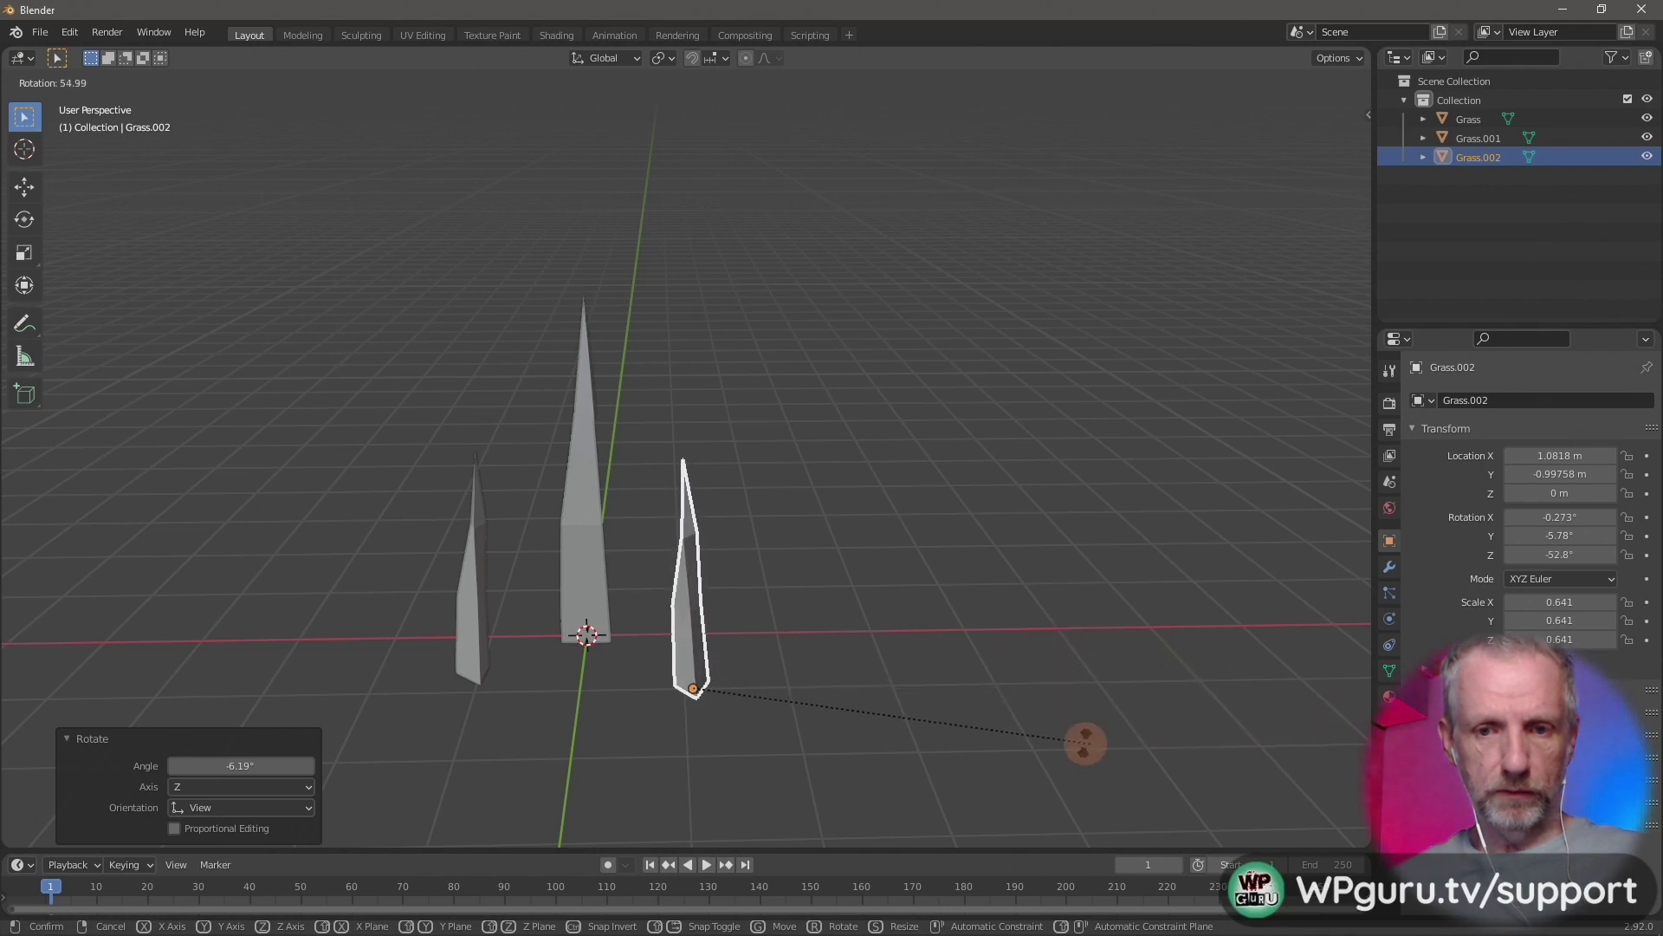
left_click(886, 814)
Duplicate the original stalk, offset the copy about 1.01 m in X and 0.73 m in Y, and scale it to about 0.63
middle_click_drag(897, 736, 807, 655)
left_click(793, 544)
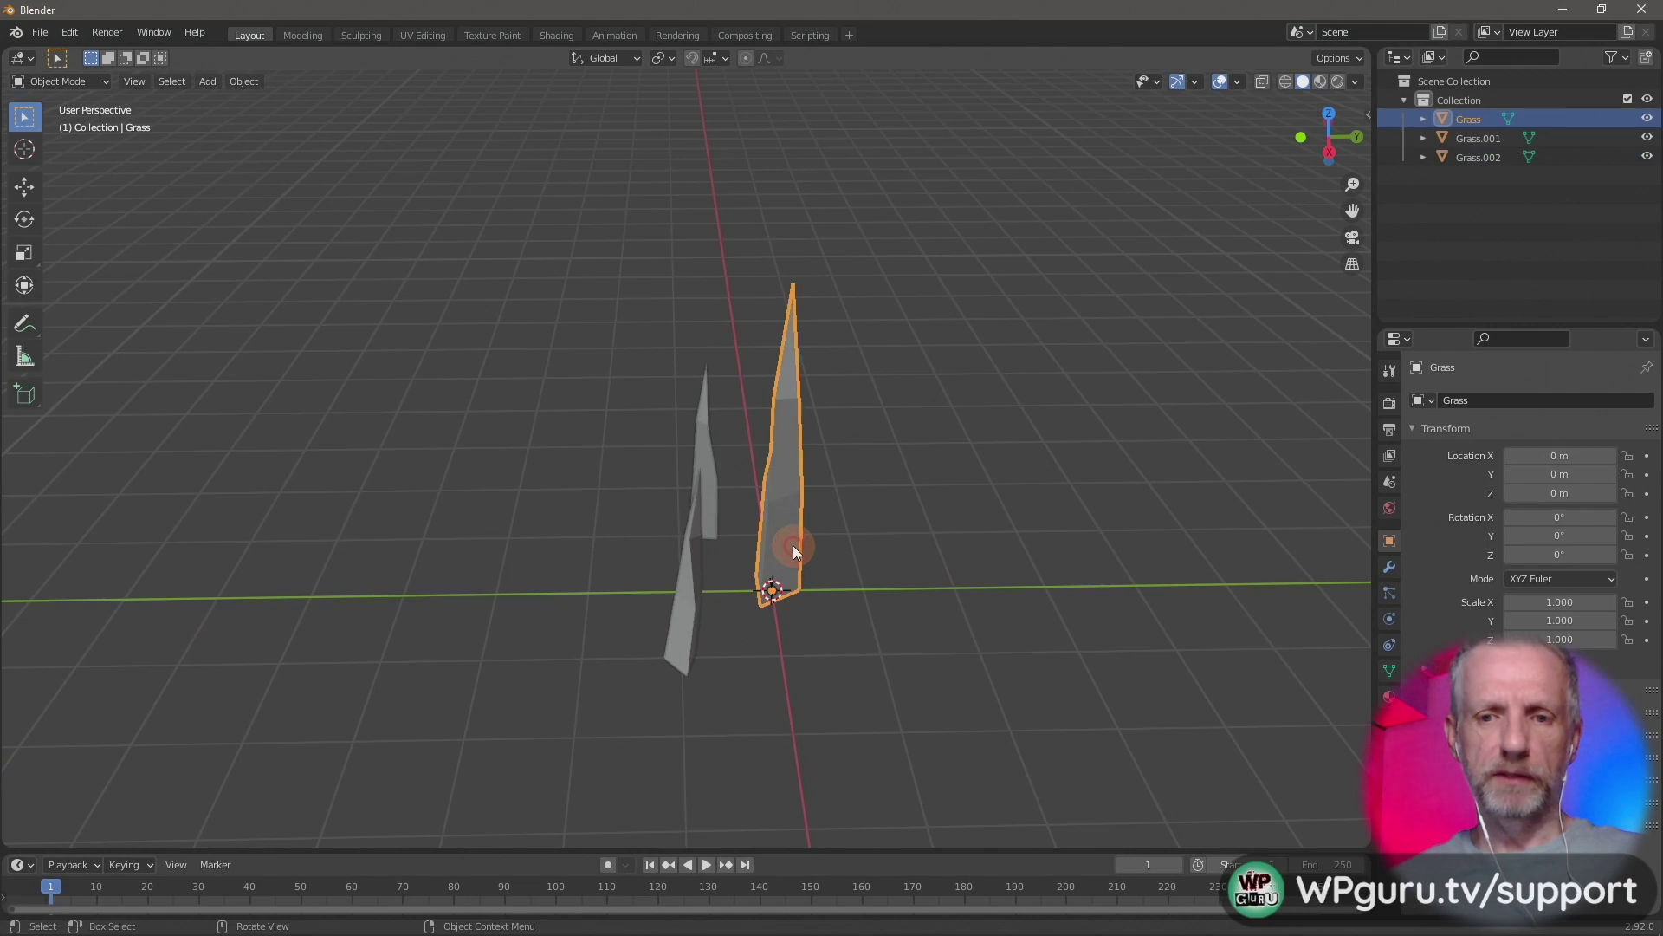
key("shift+d")
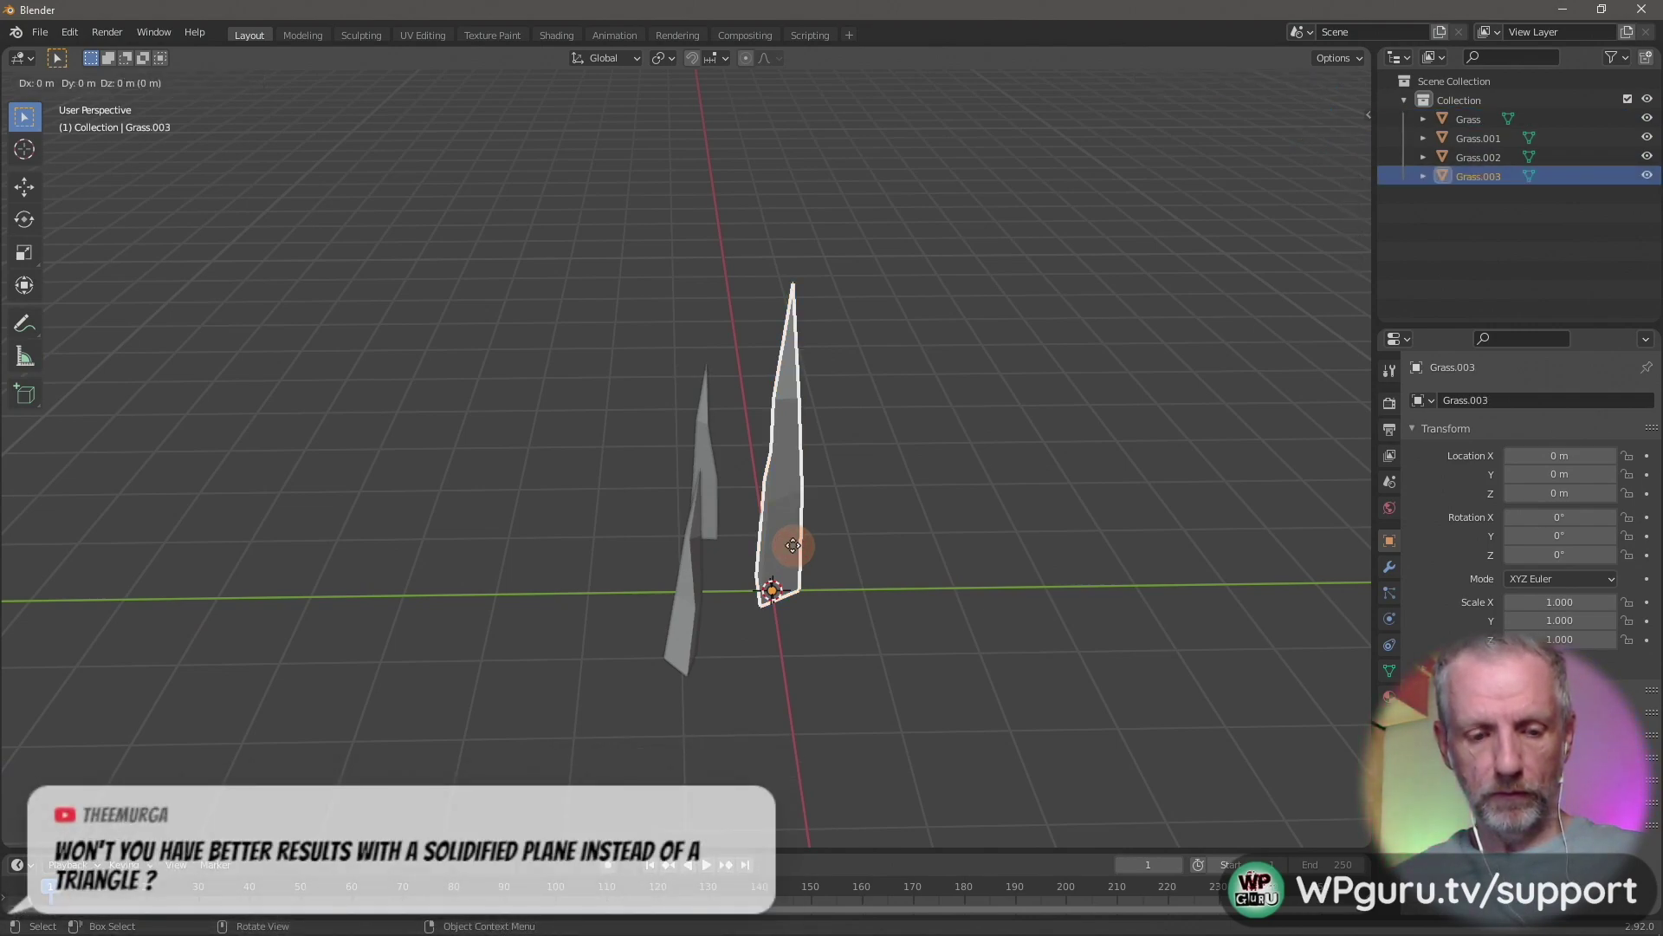
key("shift+z")
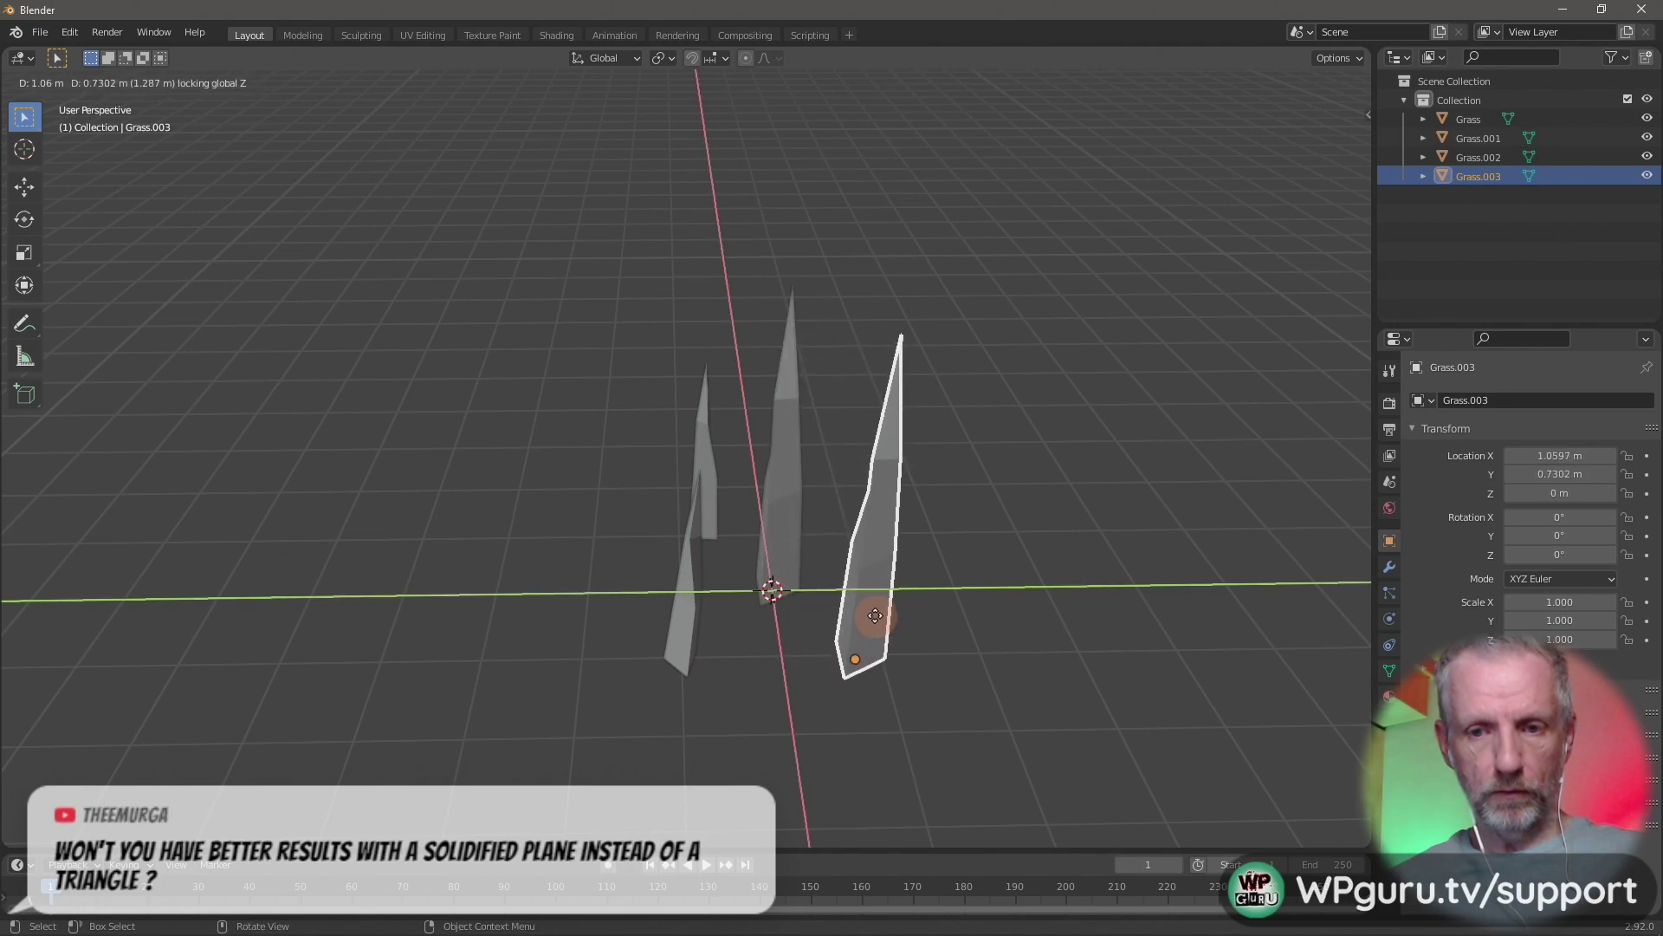
left_click(875, 613)
key("s")
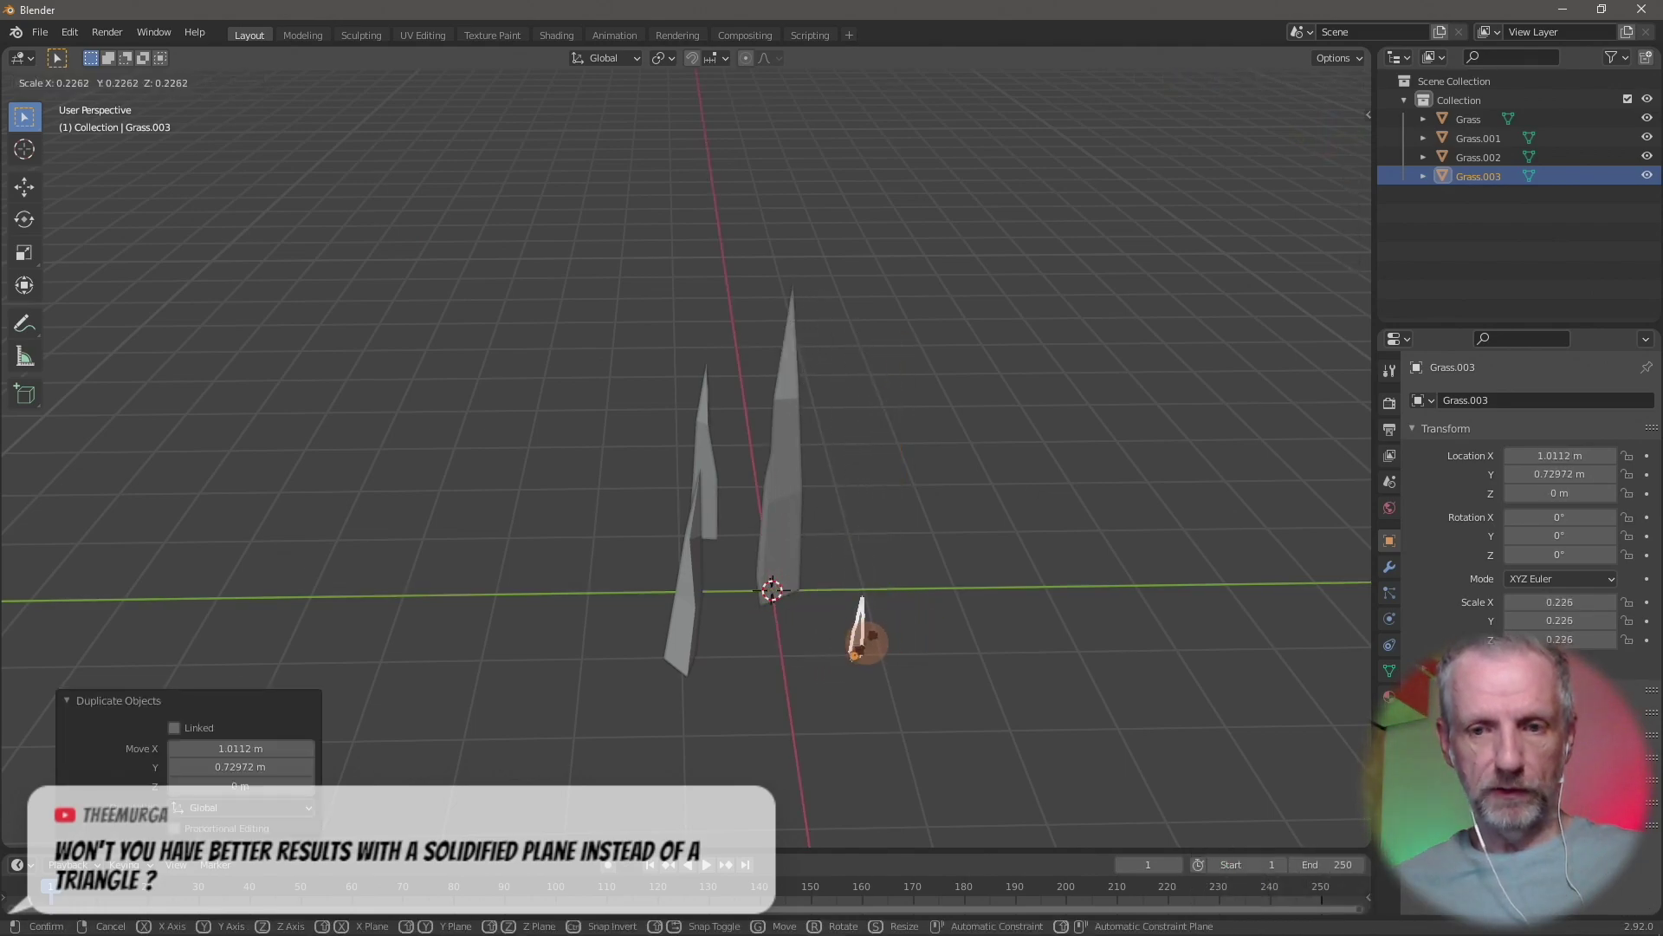
left_click(907, 629)
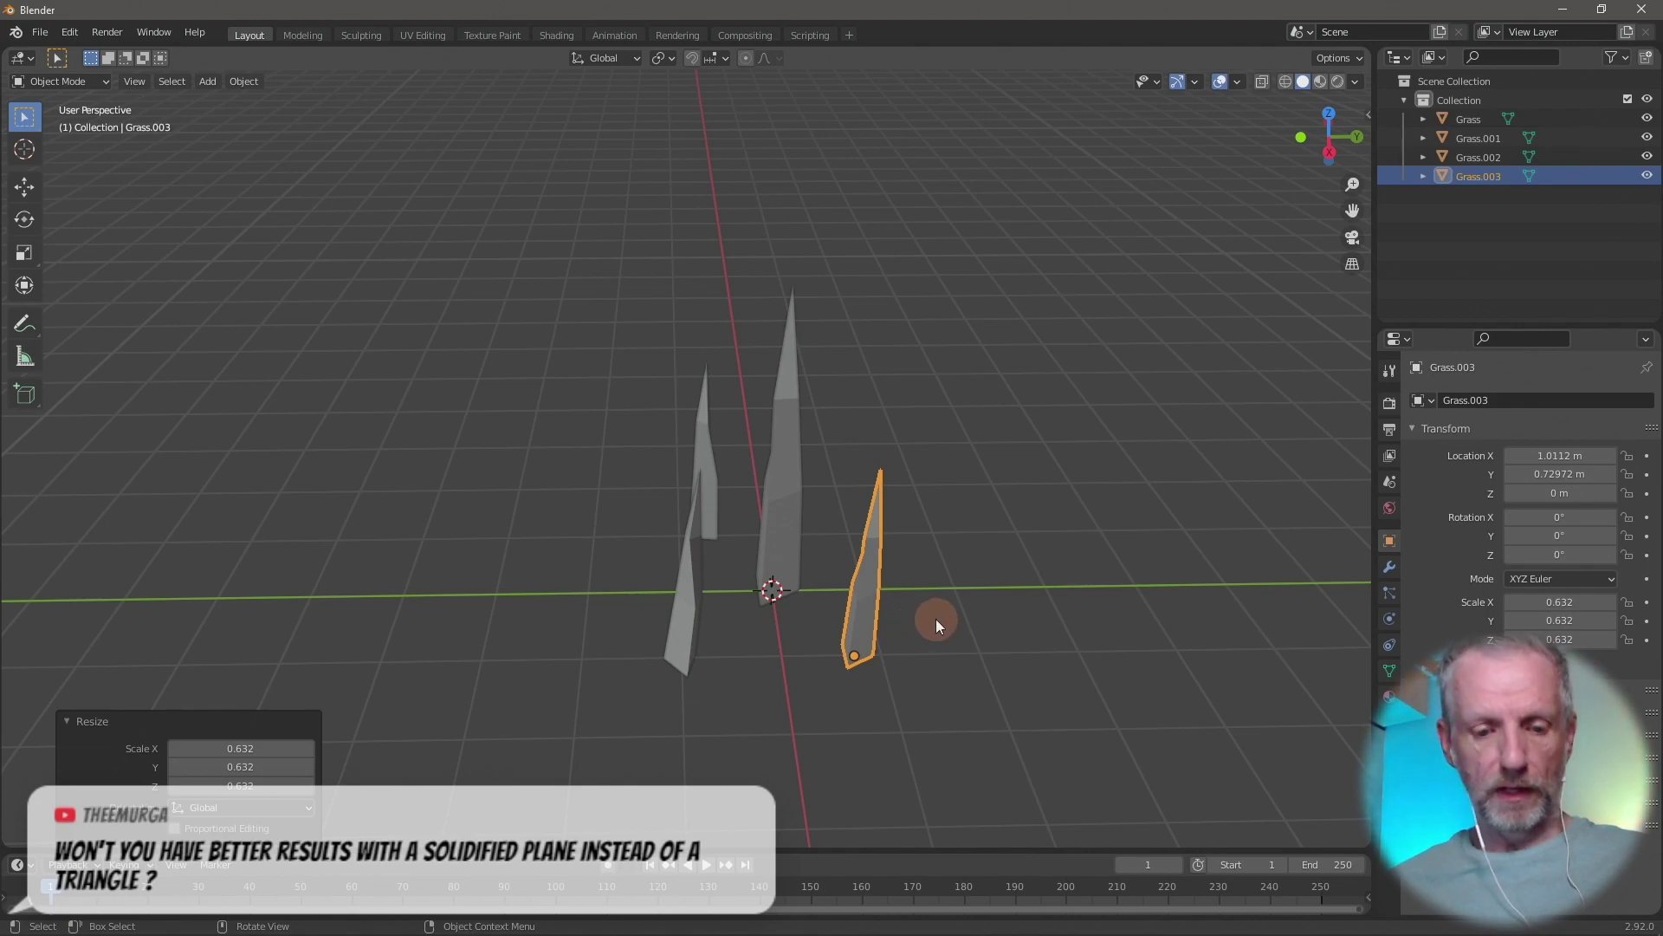
Rotate the third copied stalk about 4.5° around global Z and tilt it about 10.7° in the view plane
key("r")
key("z")
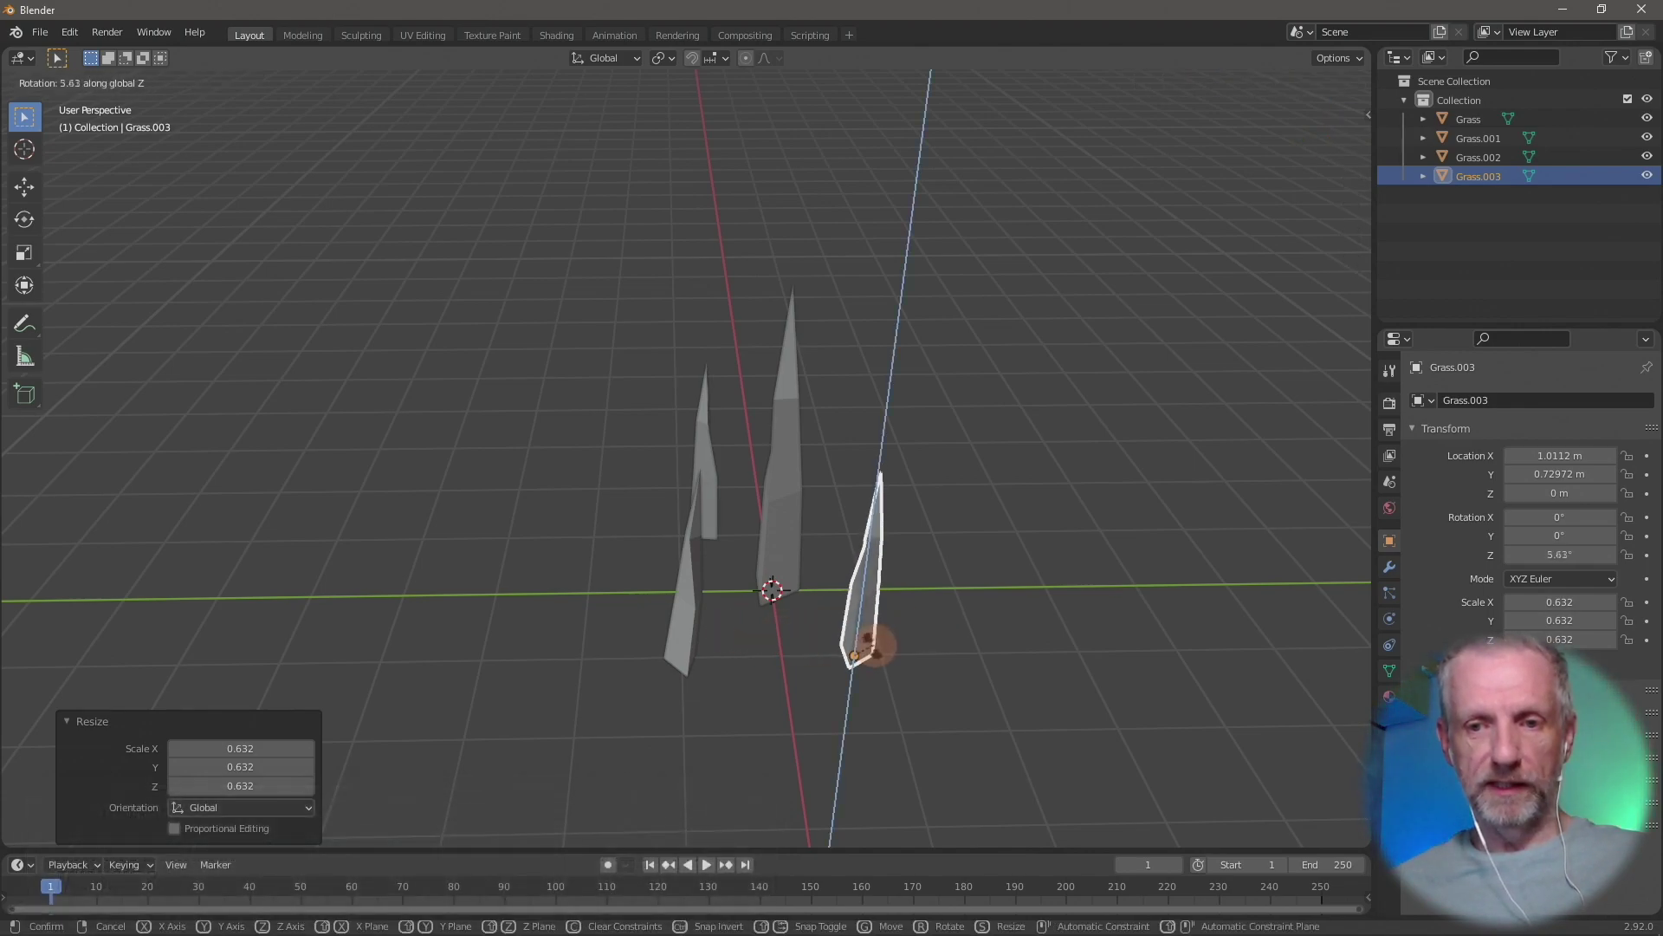
left_click(875, 648)
key("r")
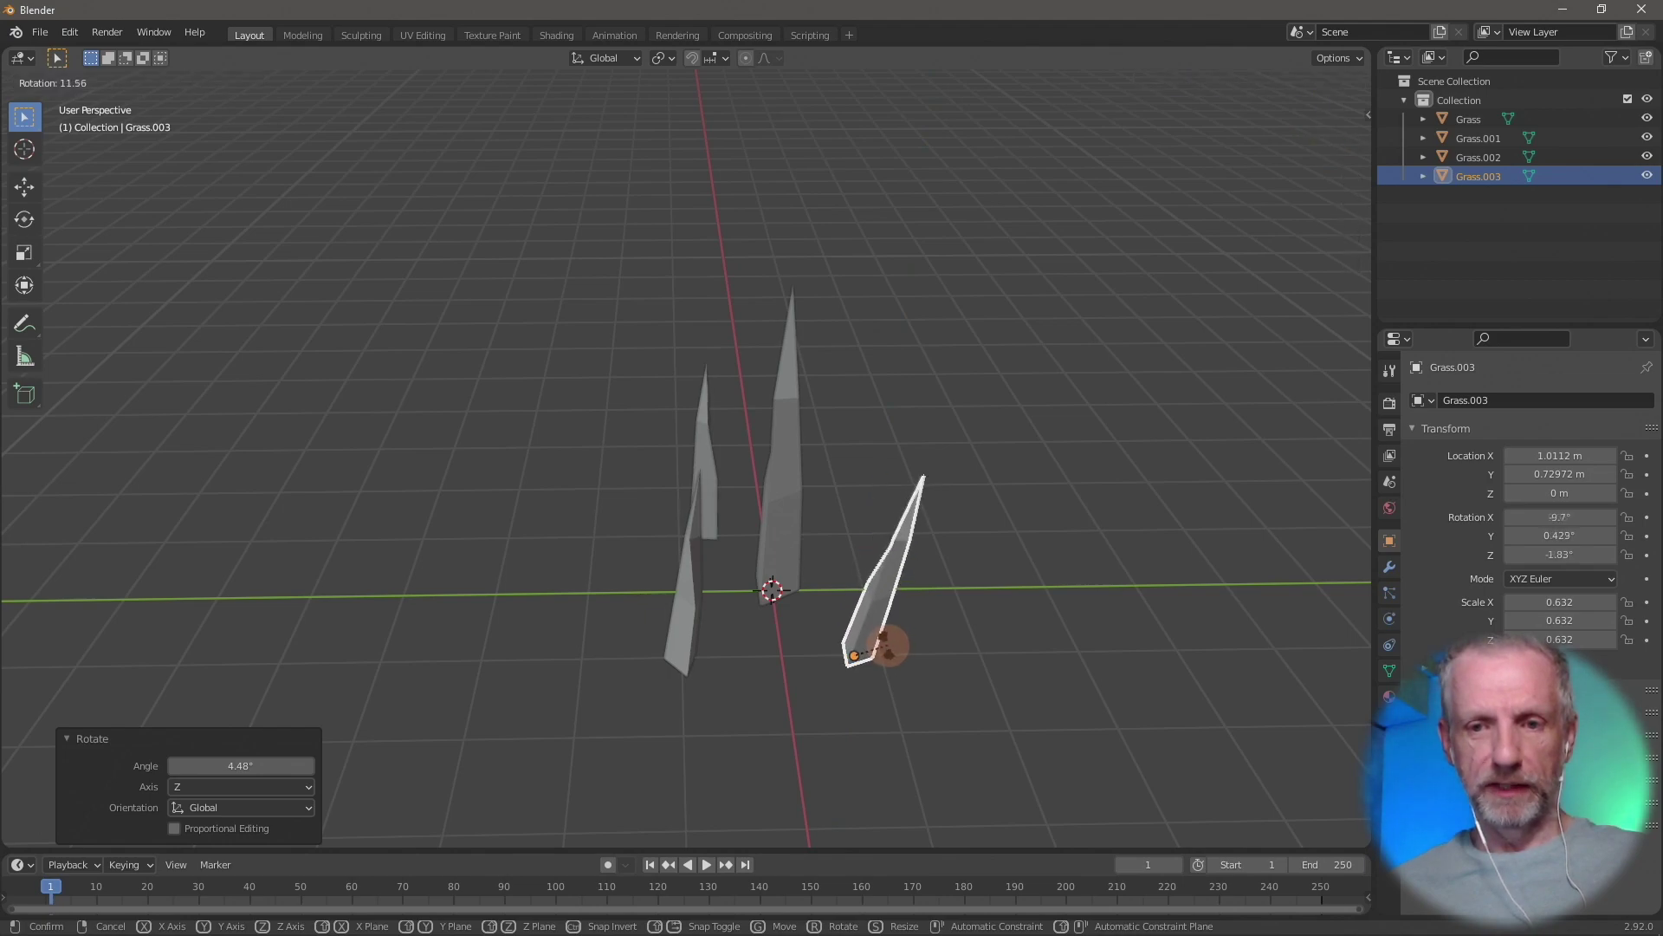
left_click(886, 648)
Duplicate the original tall stalk and move the copy within the ground plane by about -0.90 m in X and 0.66 m in Y
middle_click_drag(946, 617, 1119, 471)
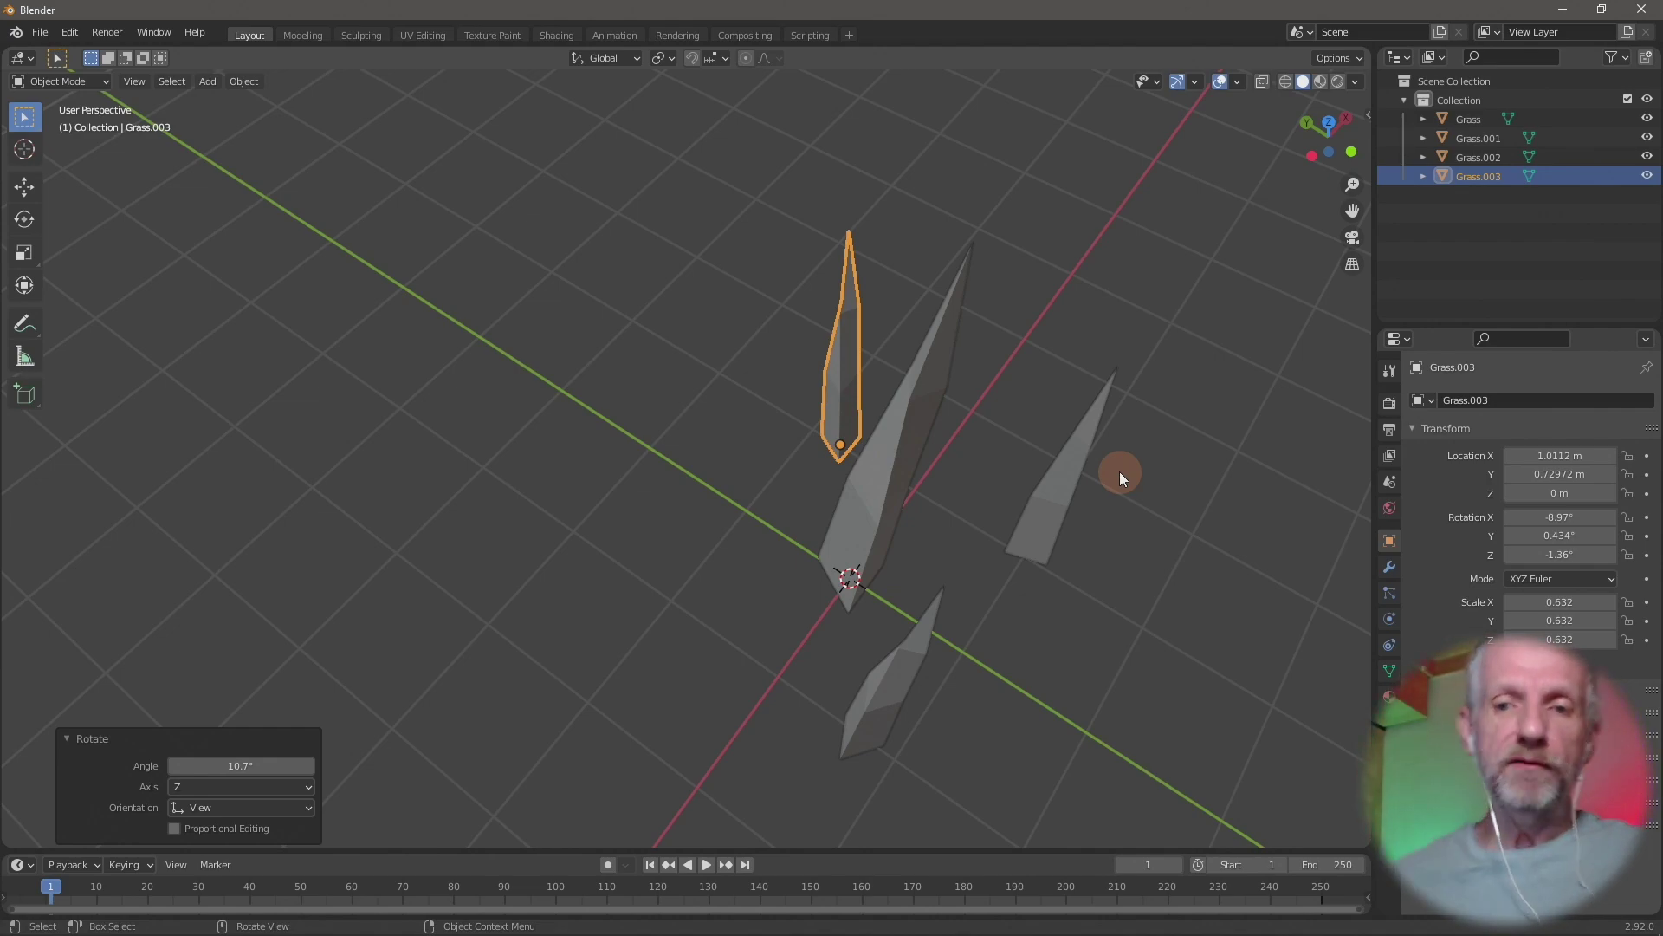
middle_click_drag(1120, 450, 1157, 428)
left_click(944, 462)
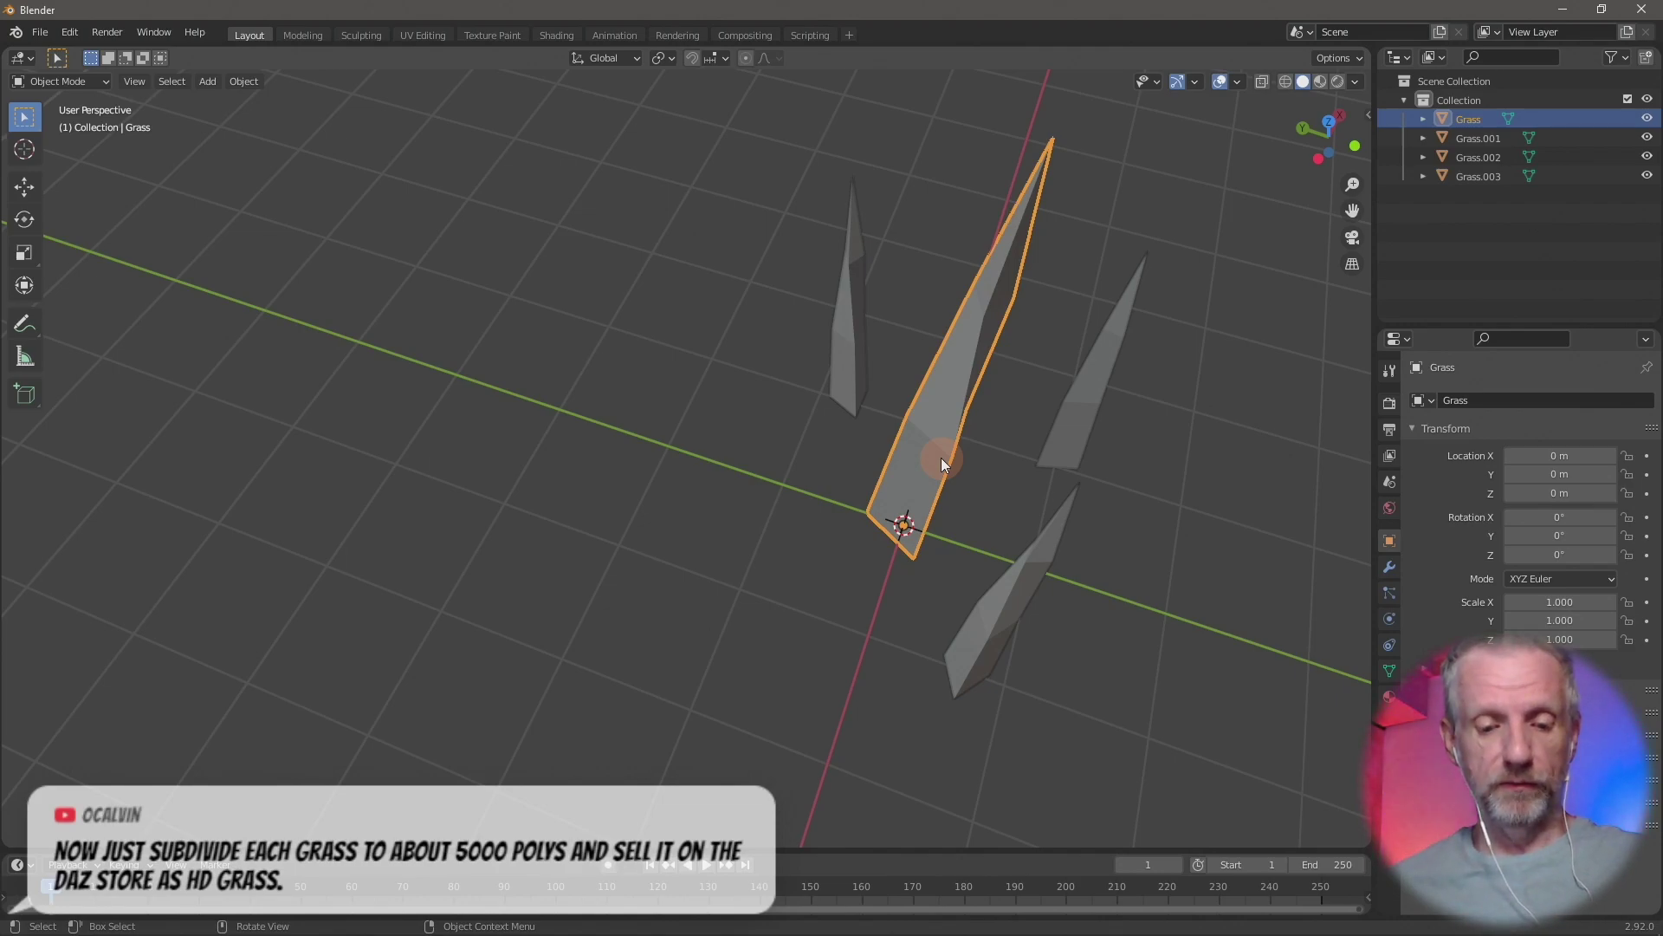
key("shift+d")
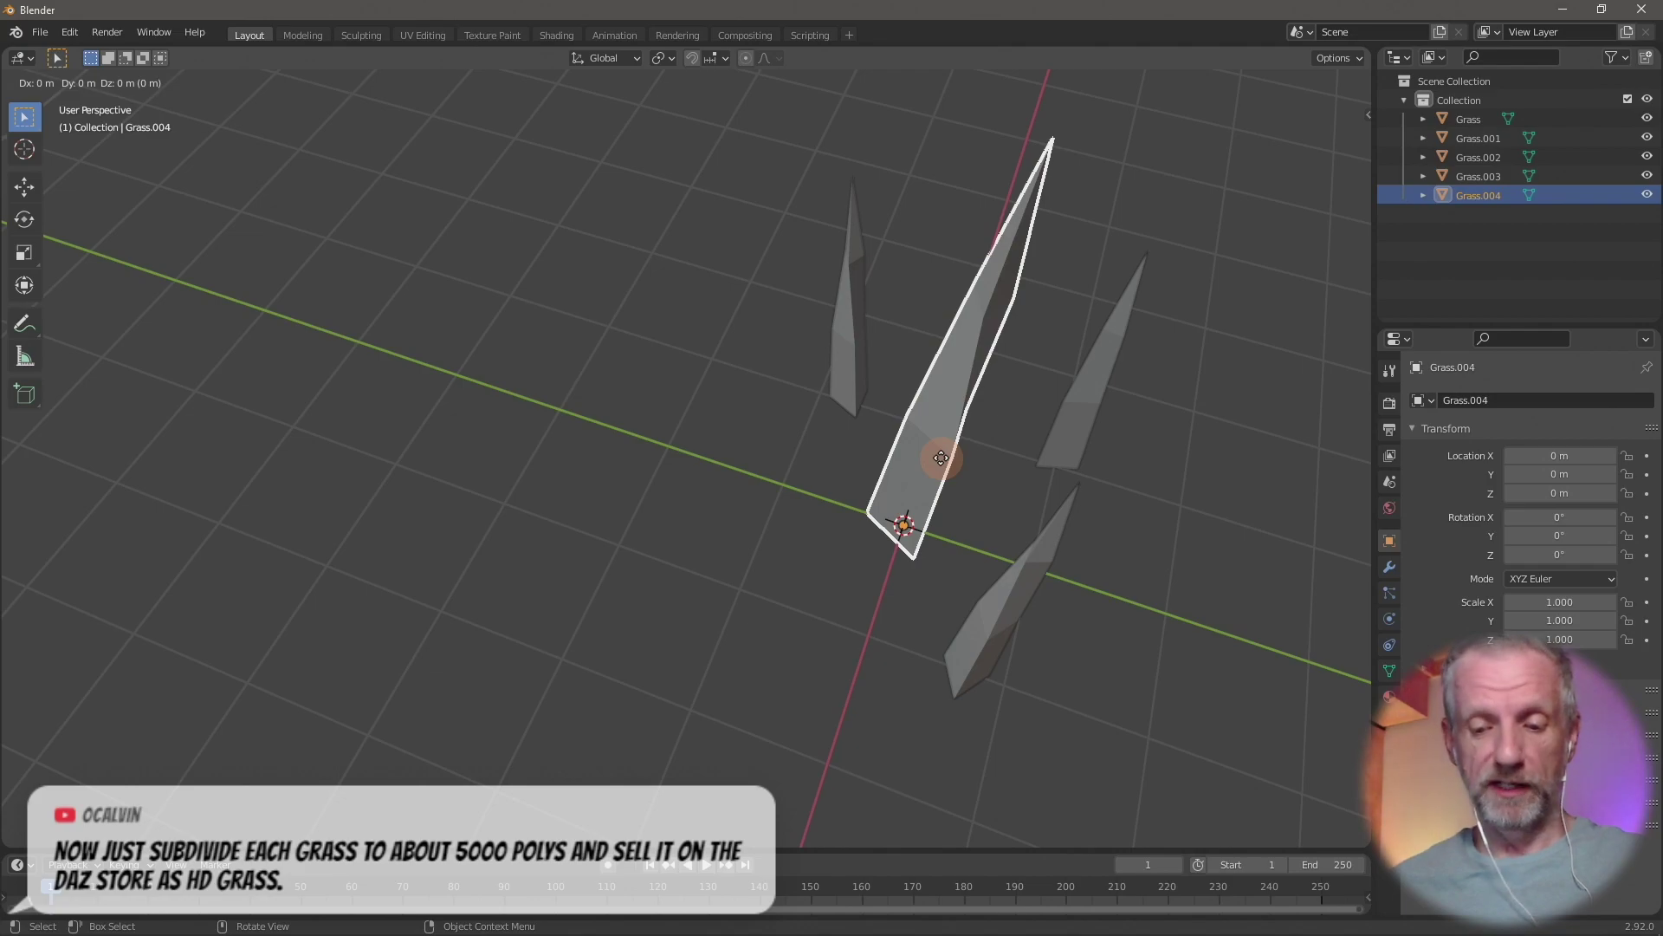
key("shift+z")
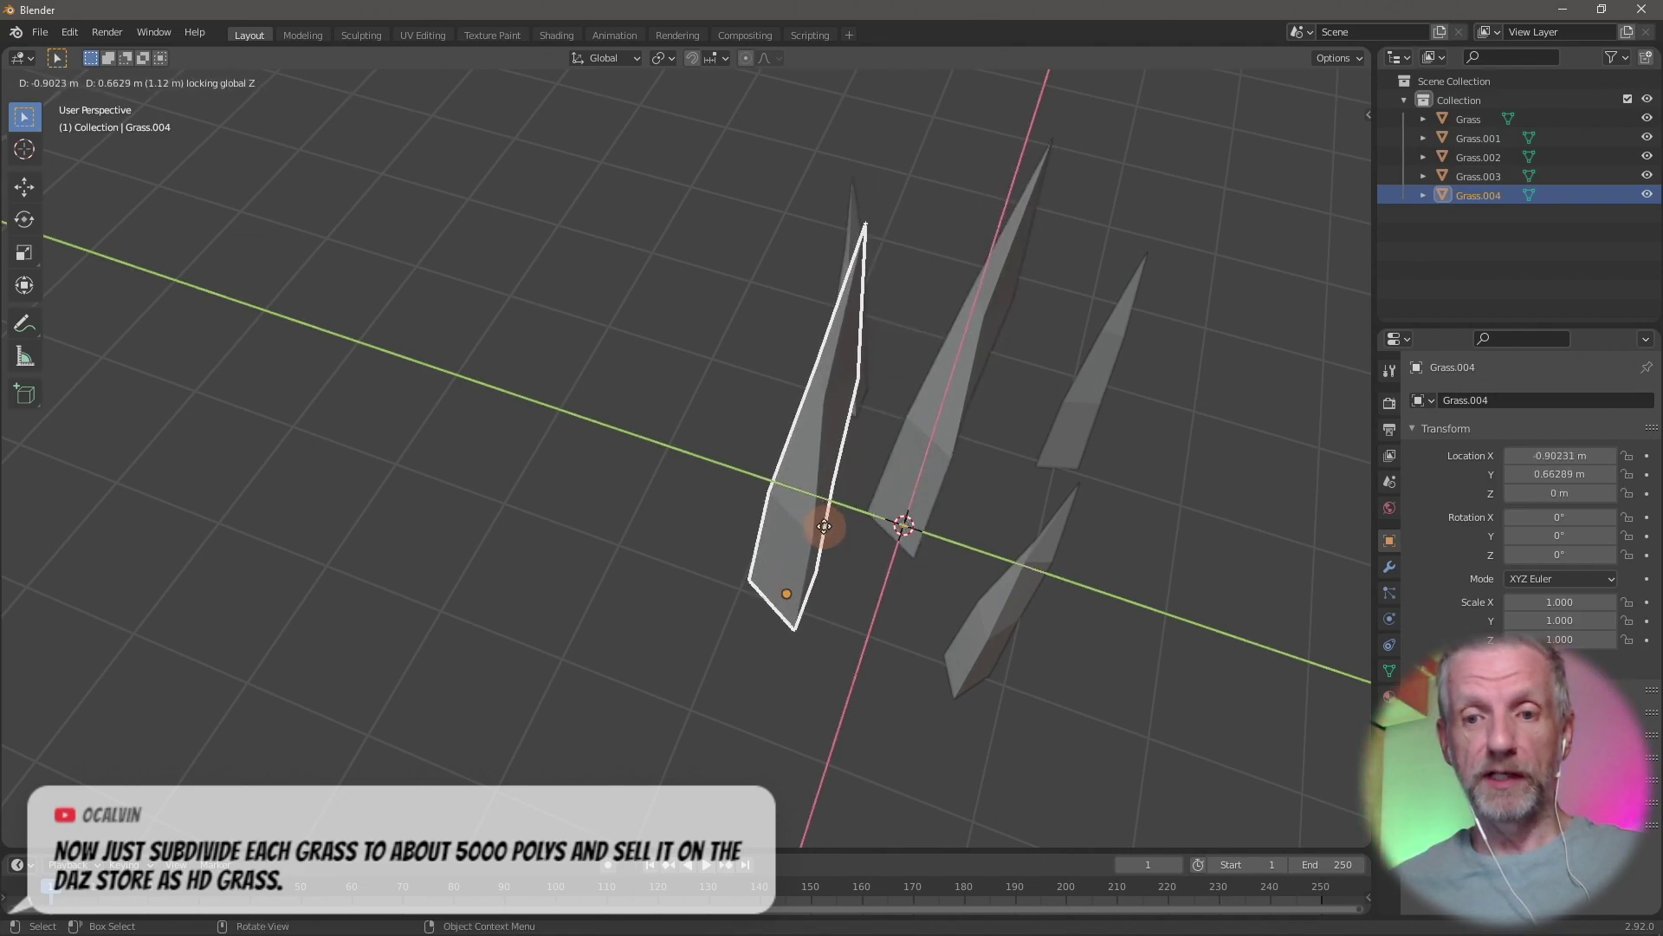
left_click(807, 516)
Scale the fourth copied stalk down to about 0.67 of the original size
middle_click_drag(812, 516, 856, 455)
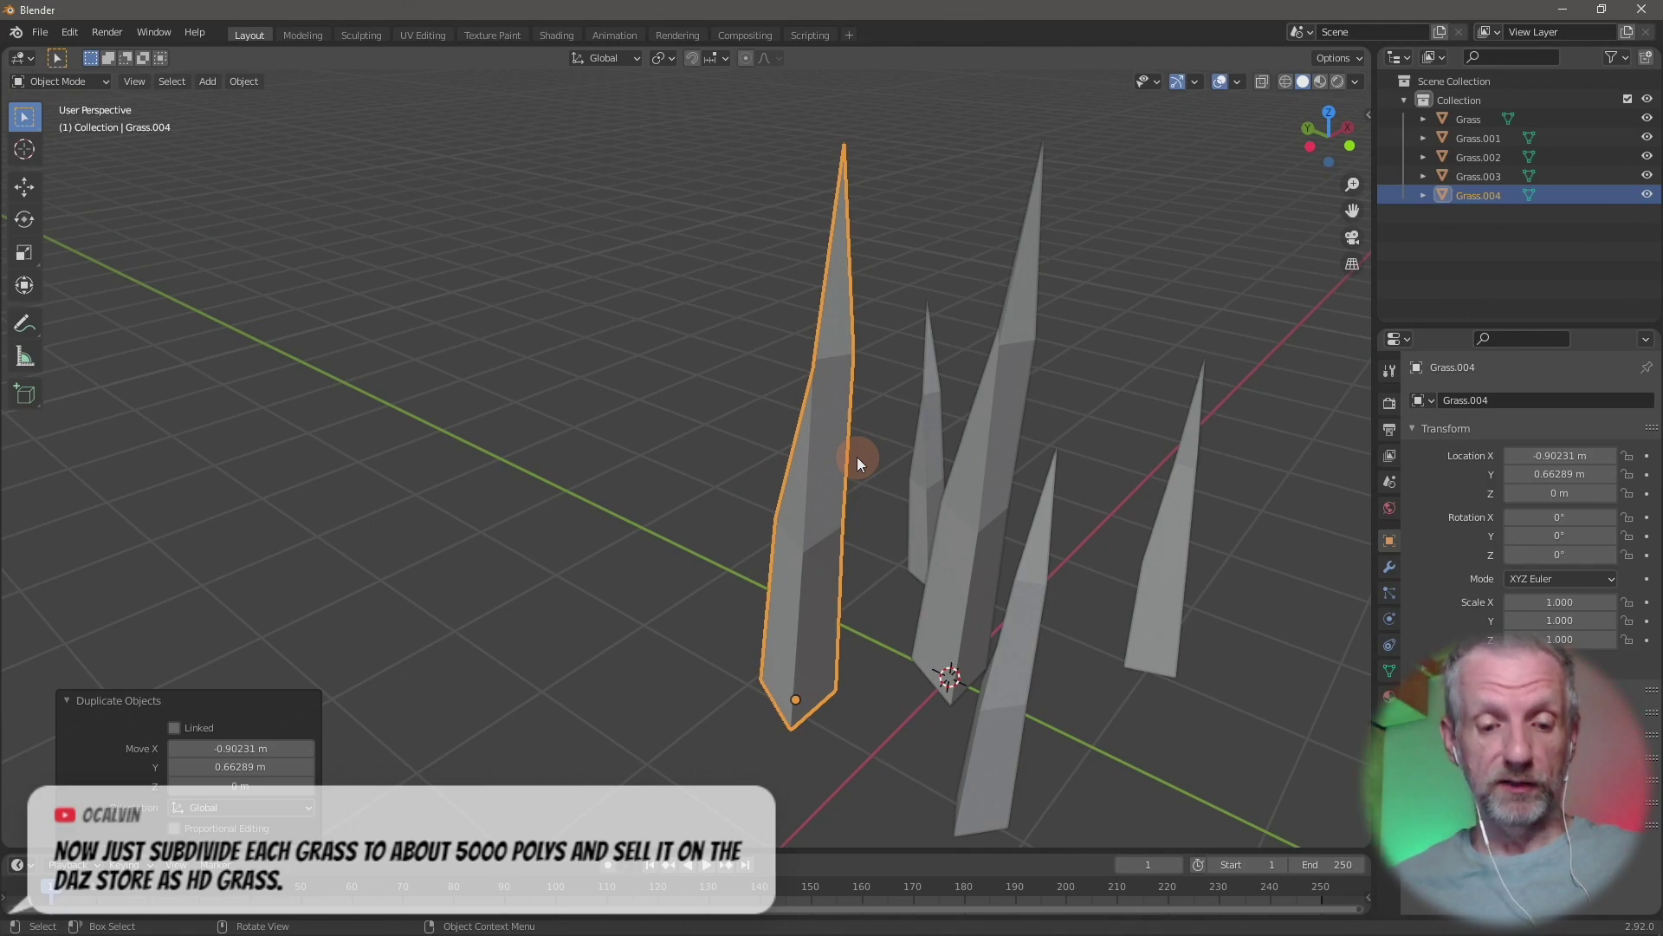
key("s")
left_click(907, 544)
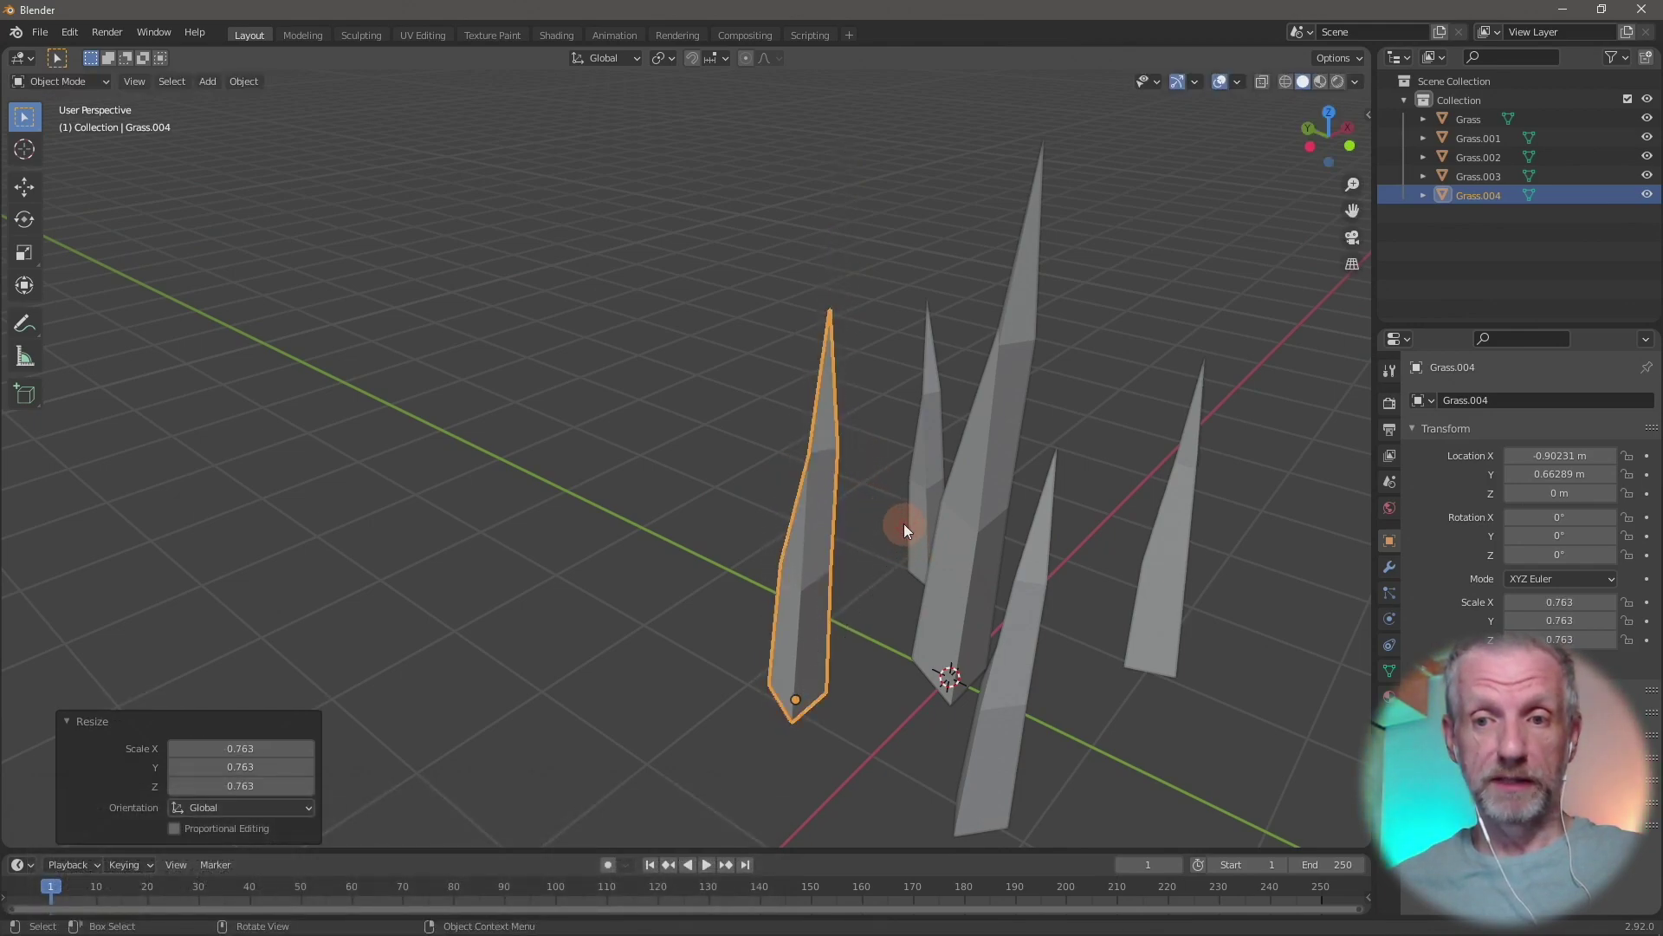
key("s")
left_click(916, 567)
Rotate the fourth copied stalk about -50.5° around global Z and tilt it about -7° in the view plane
key("r")
key("z")
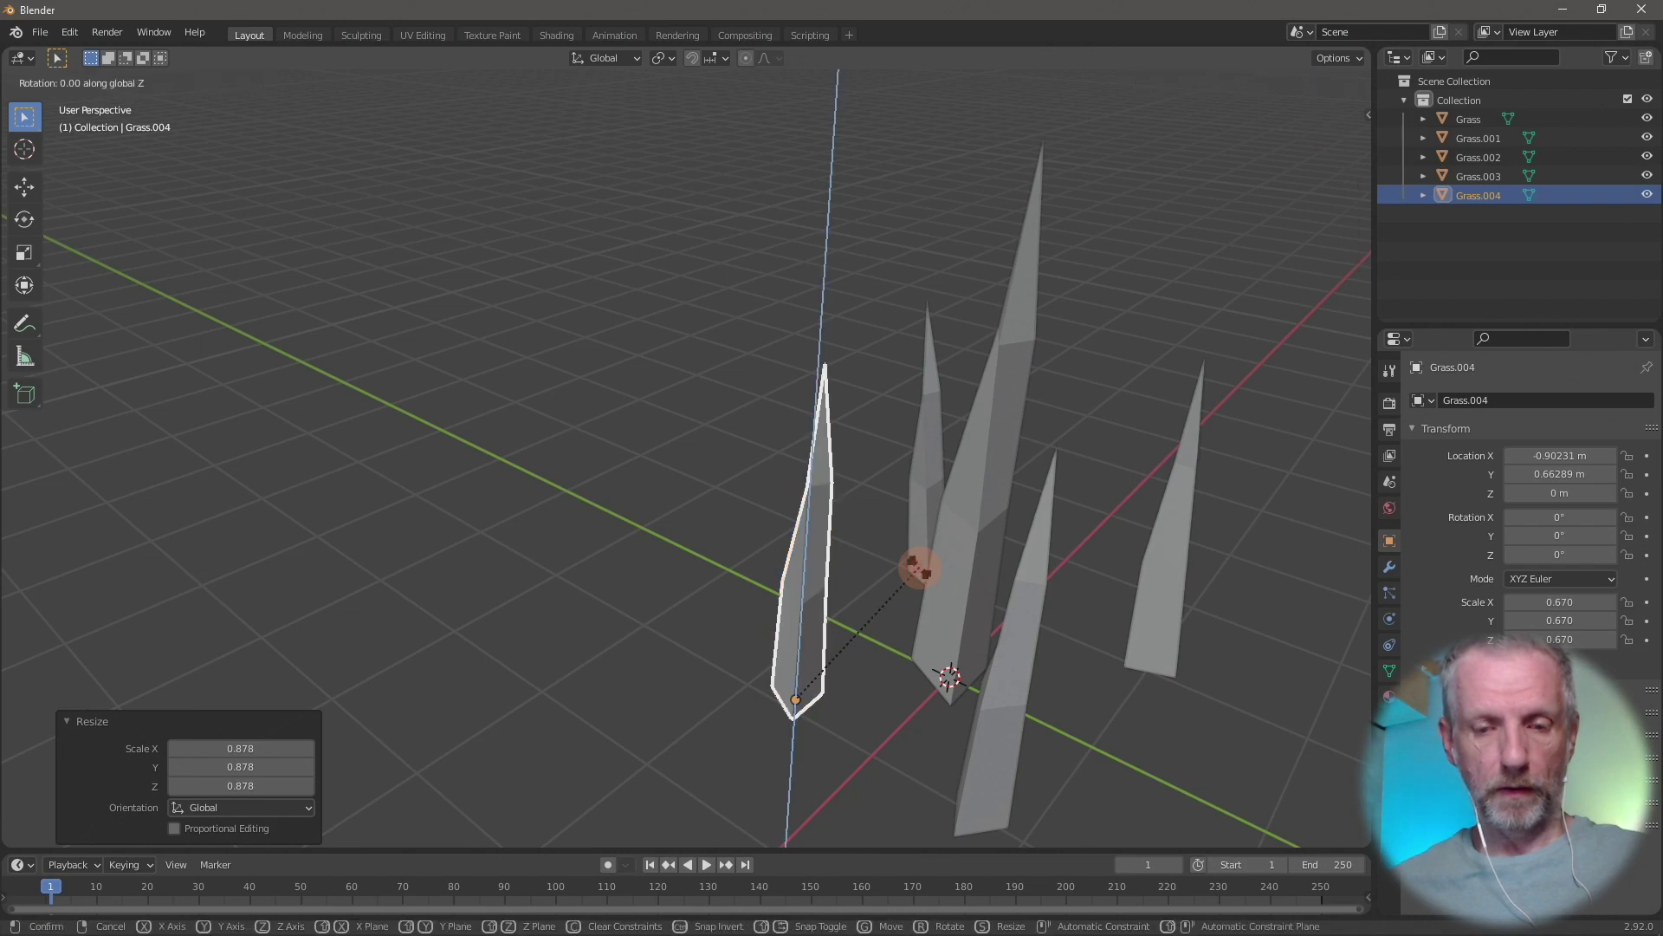
left_click(1349, 734)
key("r")
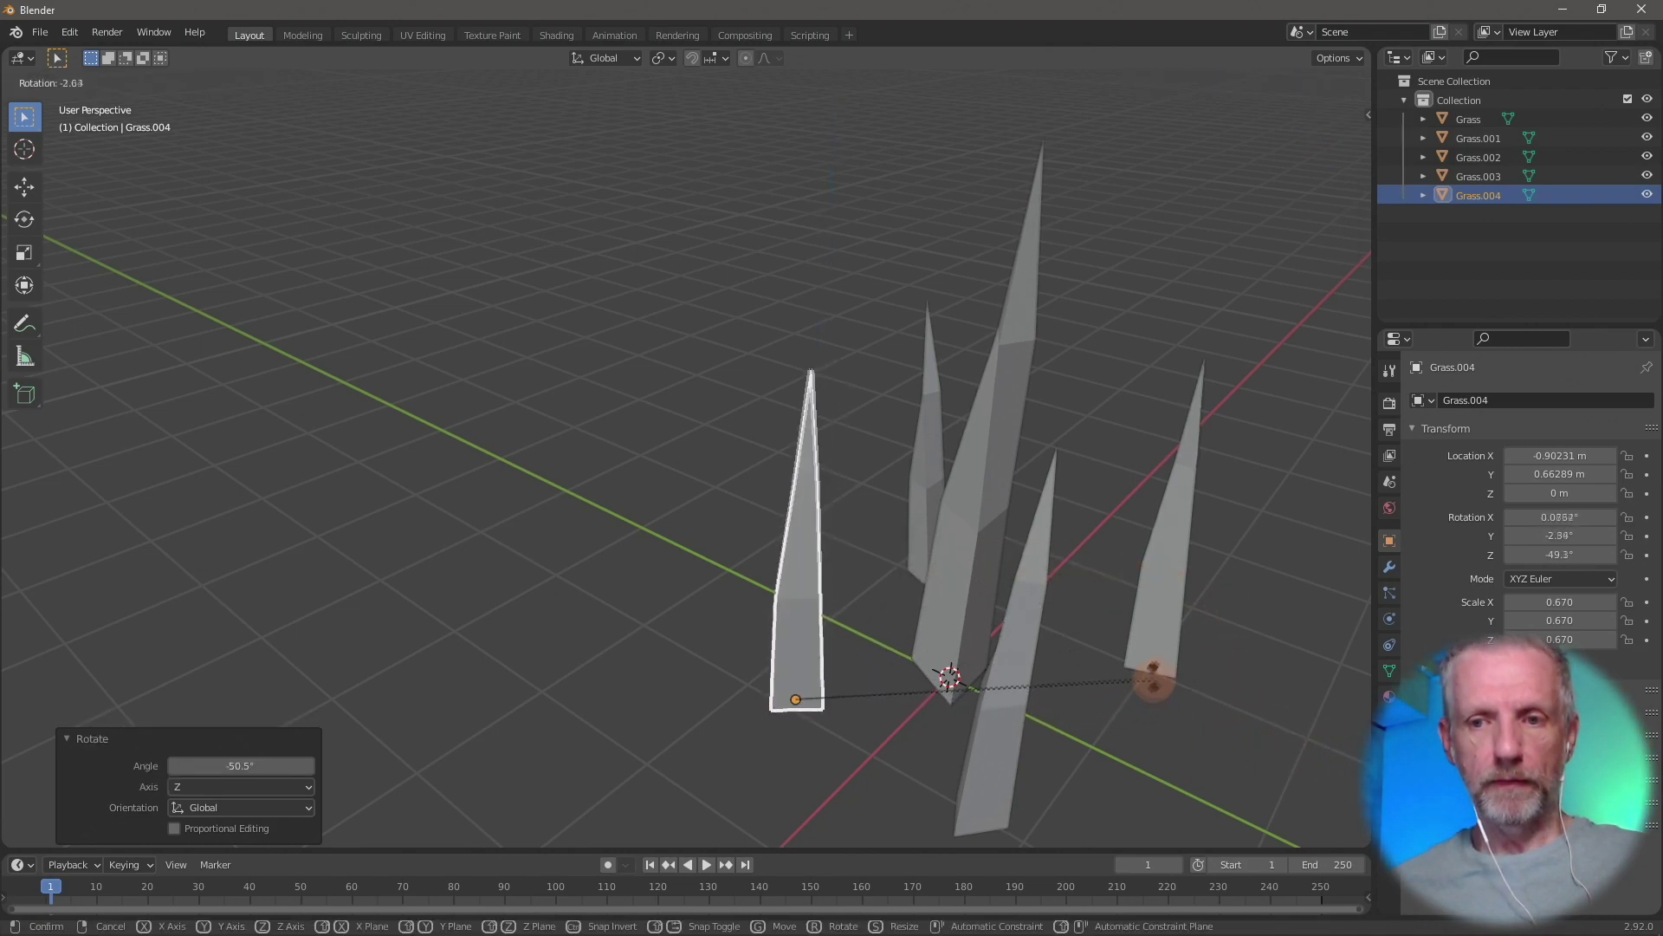
left_click(1171, 656)
Select all five grass stalks and join them into a single object
middle_click_drag(1167, 611, 937, 540)
scroll(1053, 643, "down", 4)
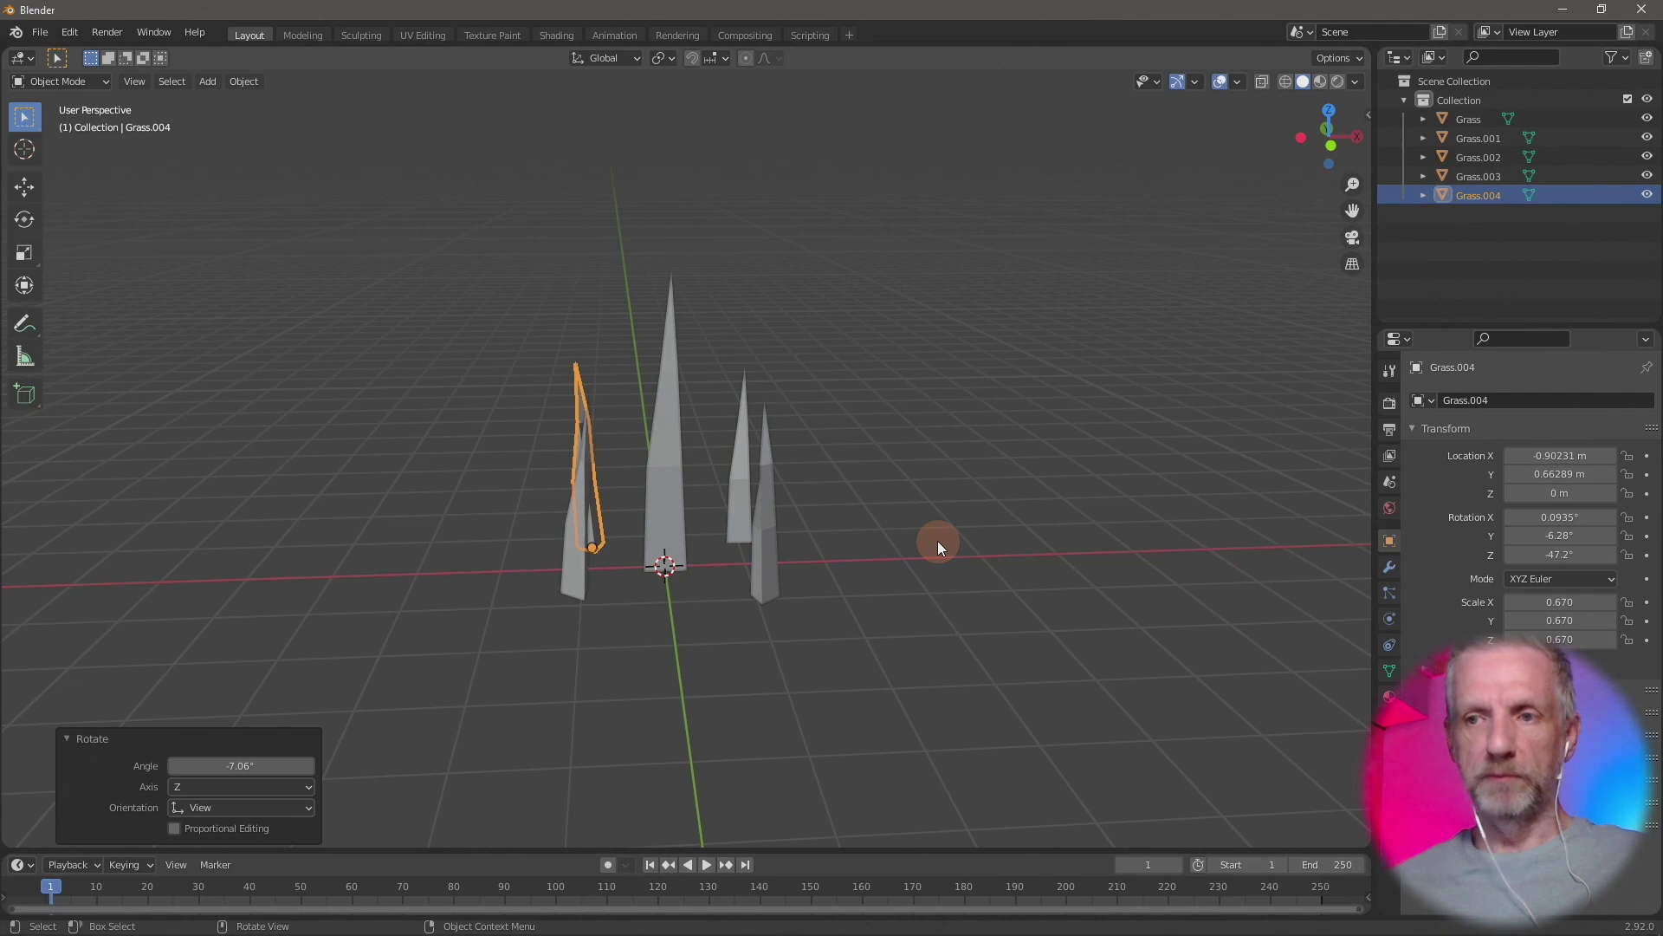
key("alt+a")
key("a")
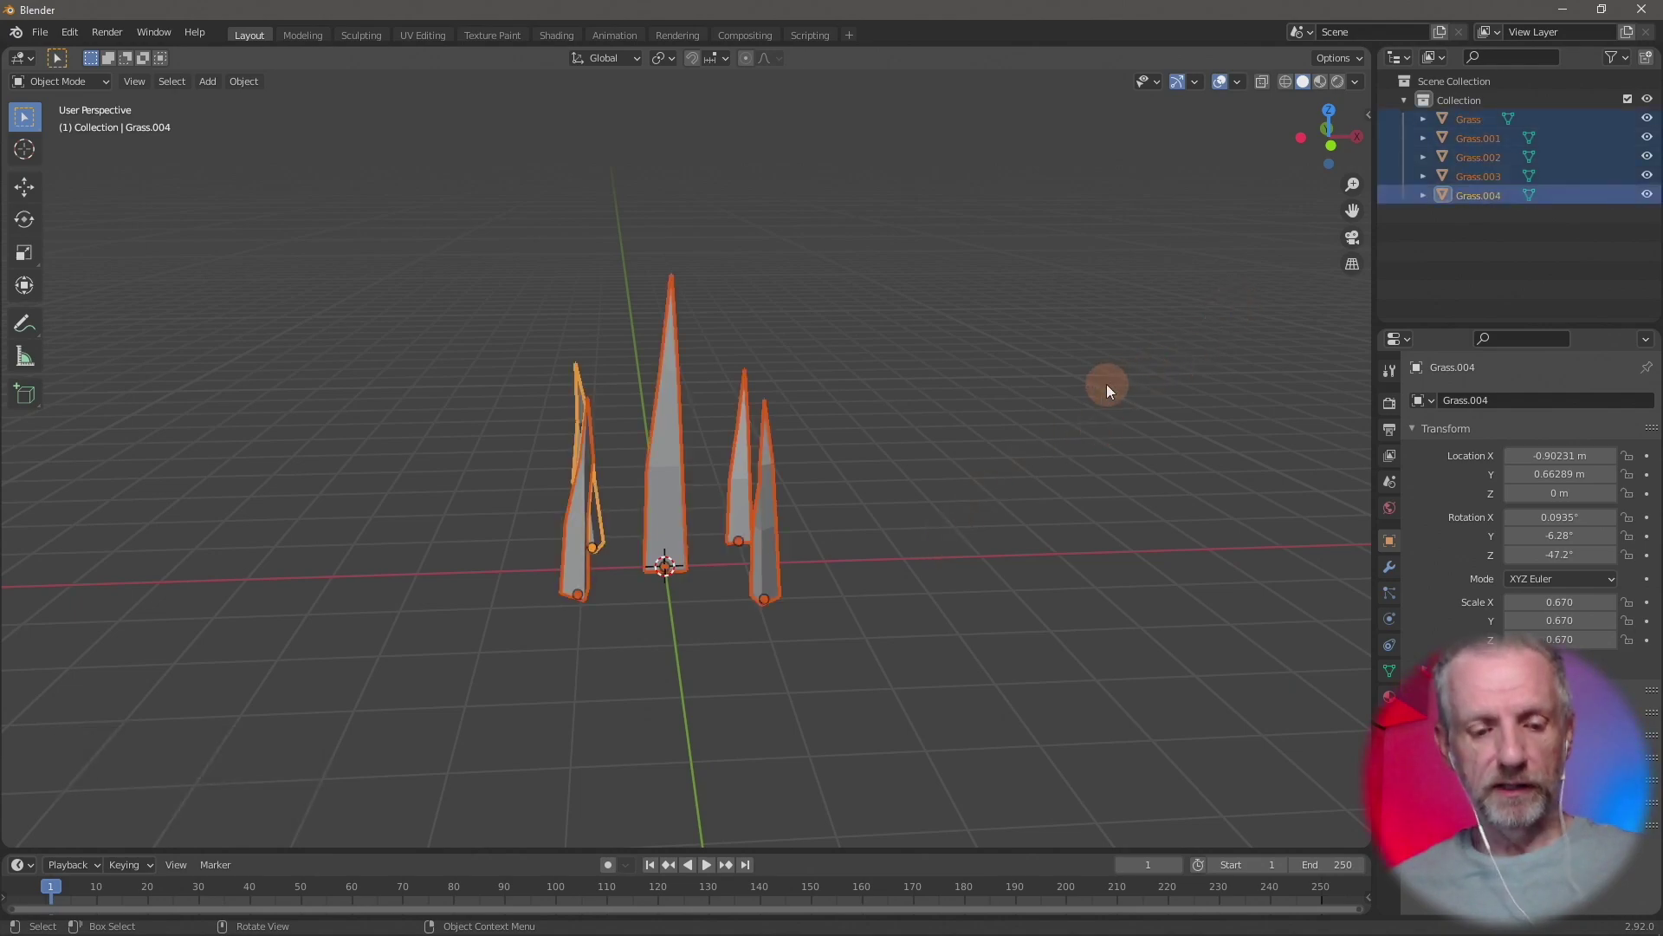
key("ctrl+j")
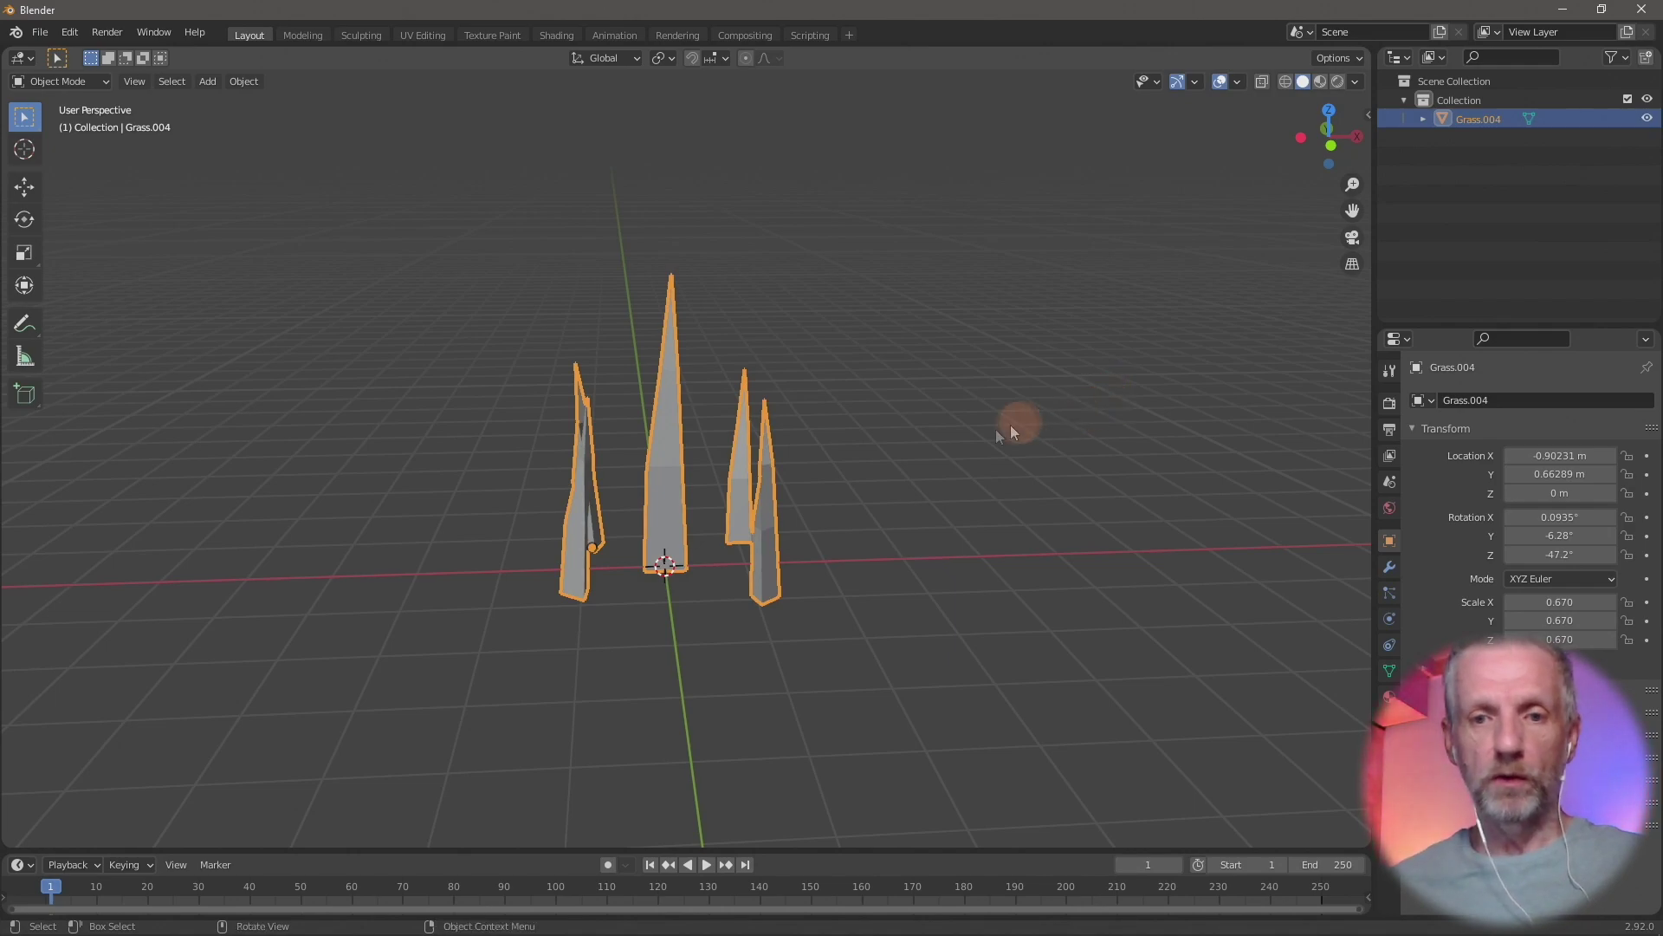
Rename the joined clump object to Grass
middle_click_drag(944, 466, 901, 476)
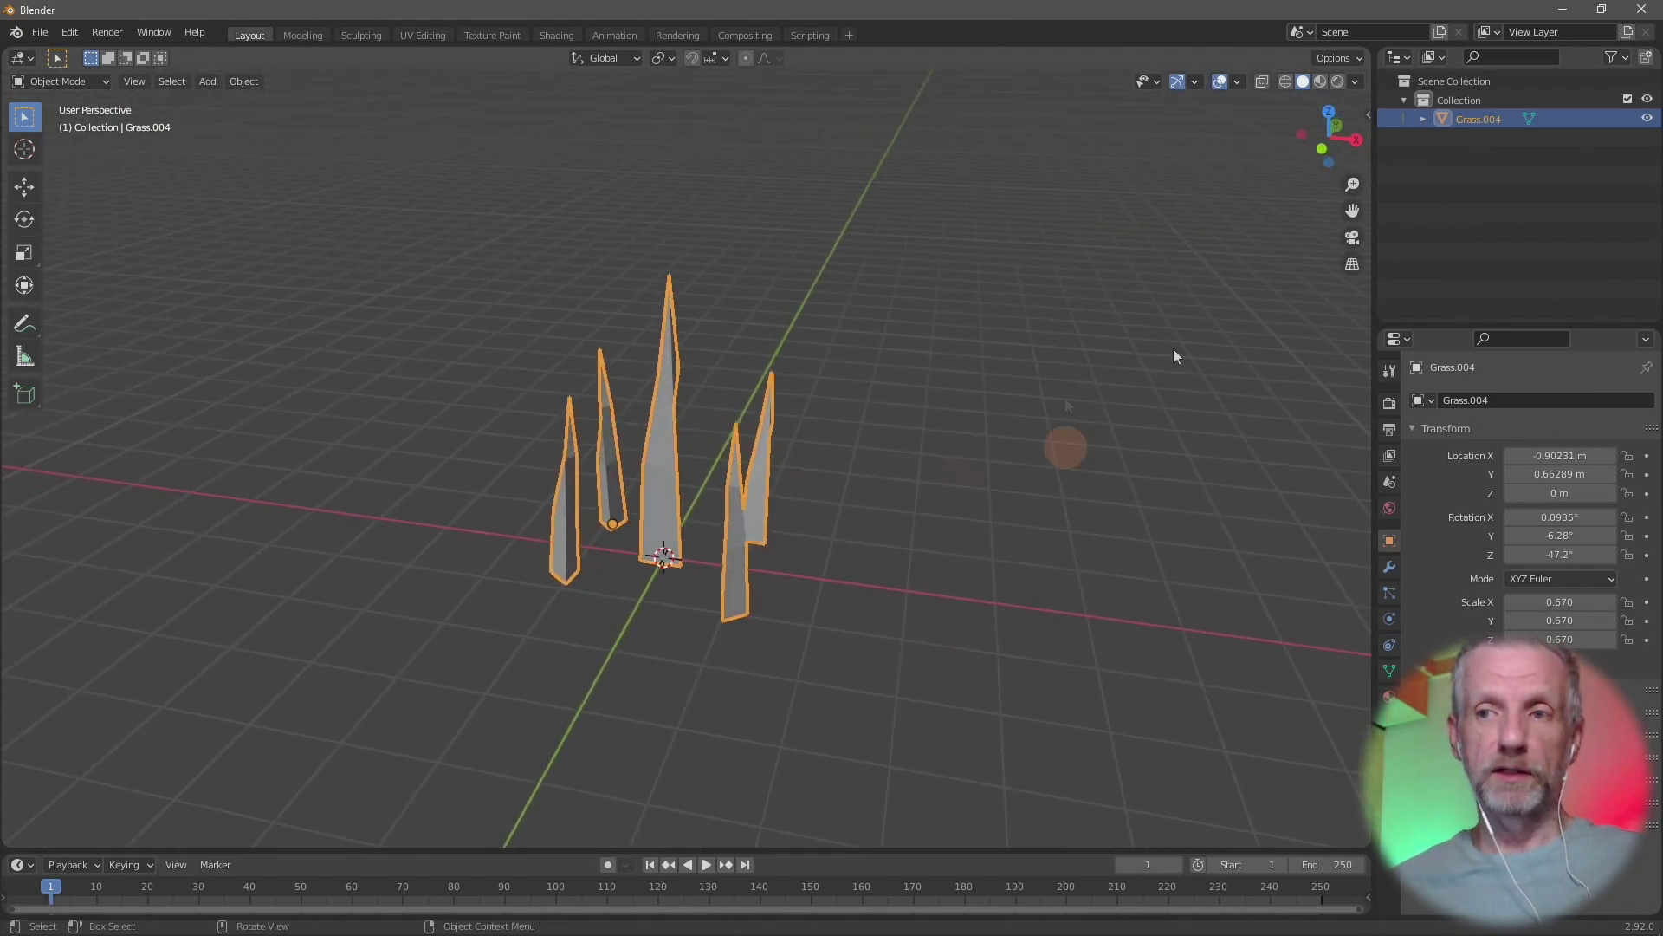
double_click(1468, 117)
key("BackSpace")
key("BackSpace")
key("BackSpace")
key("BackSpace")
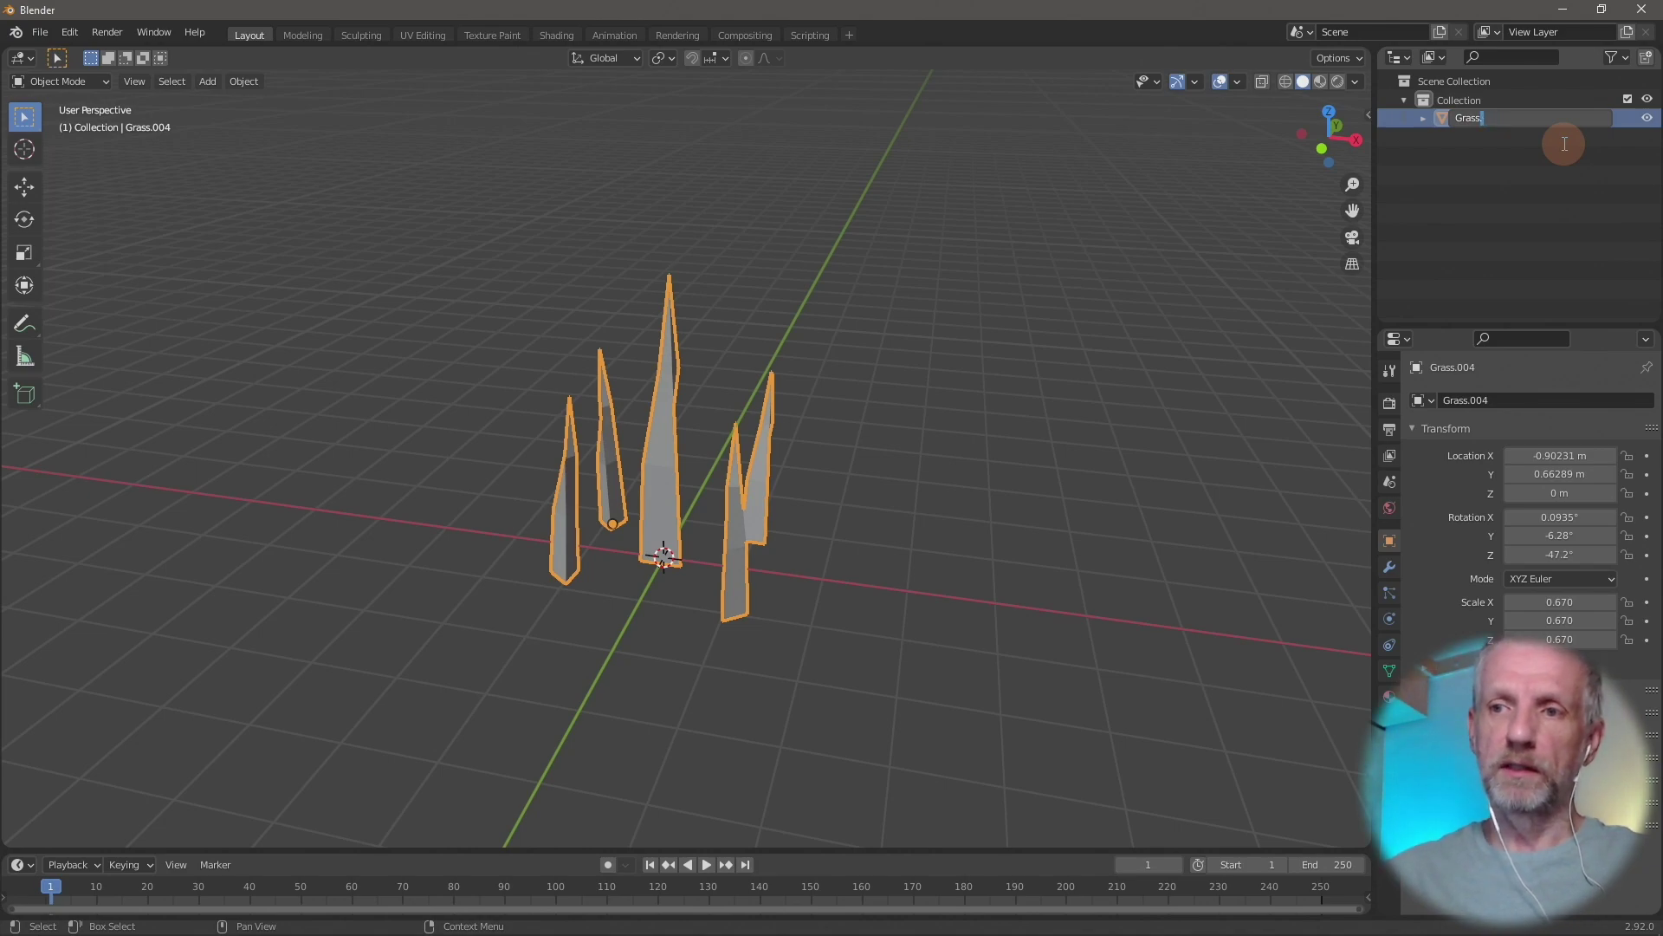
key("Return")
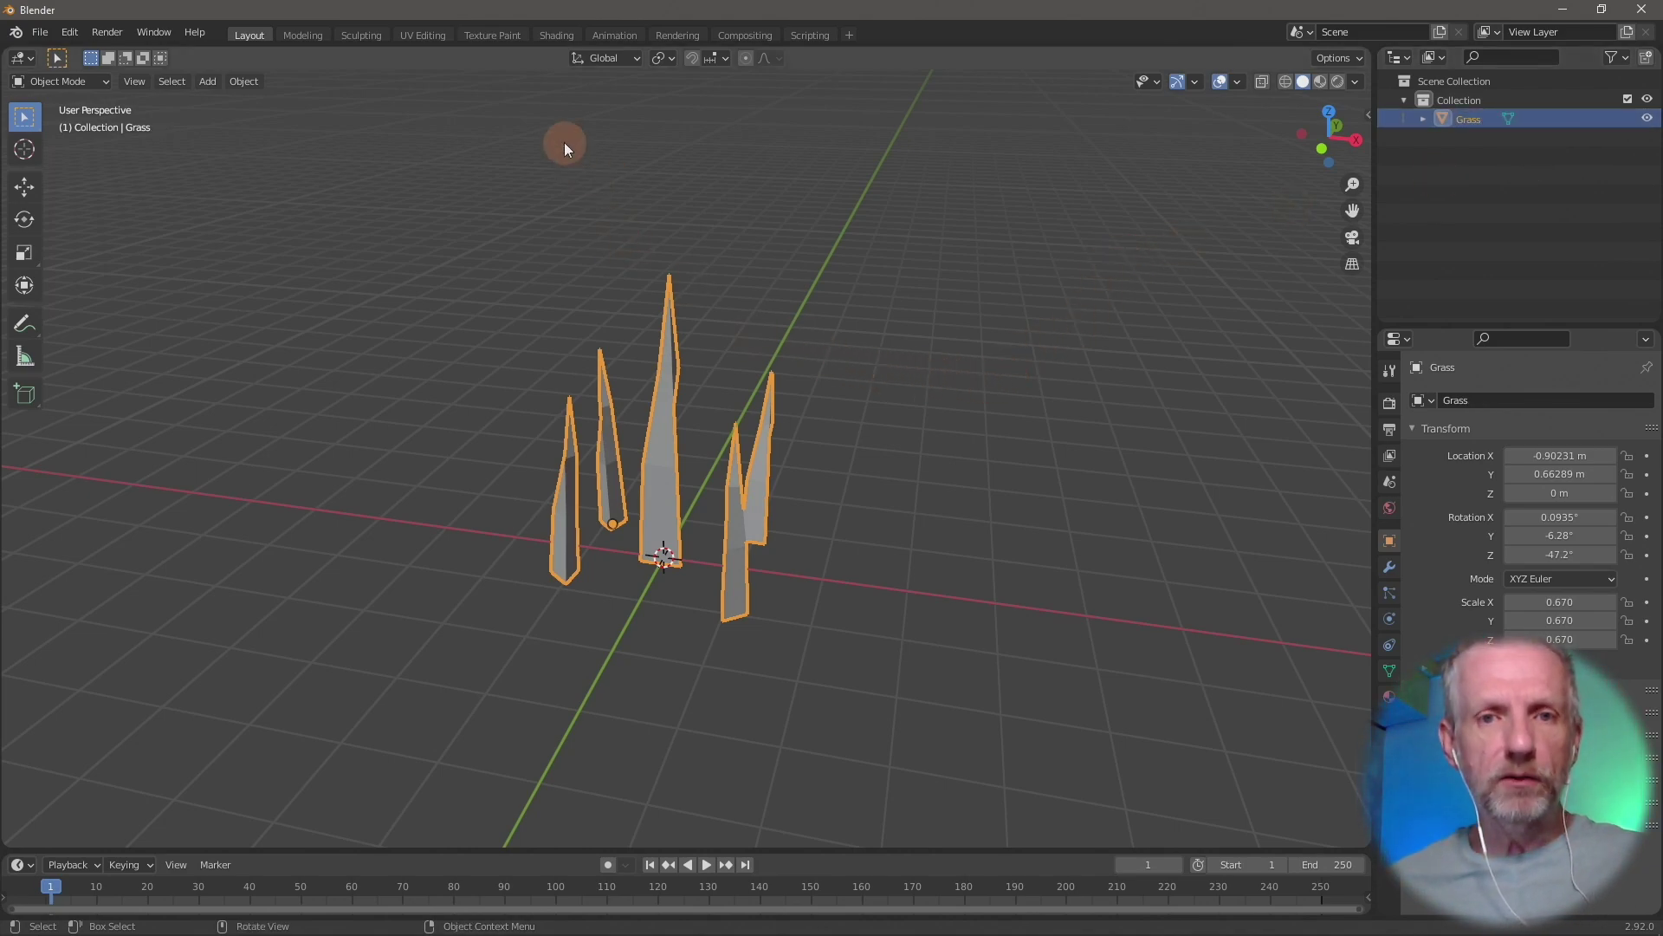
Unwrap the whole grass mesh with Smart UV Project in the UV Editing workspace, then return to Object Mode in the Layout workspace
left_click(424, 36)
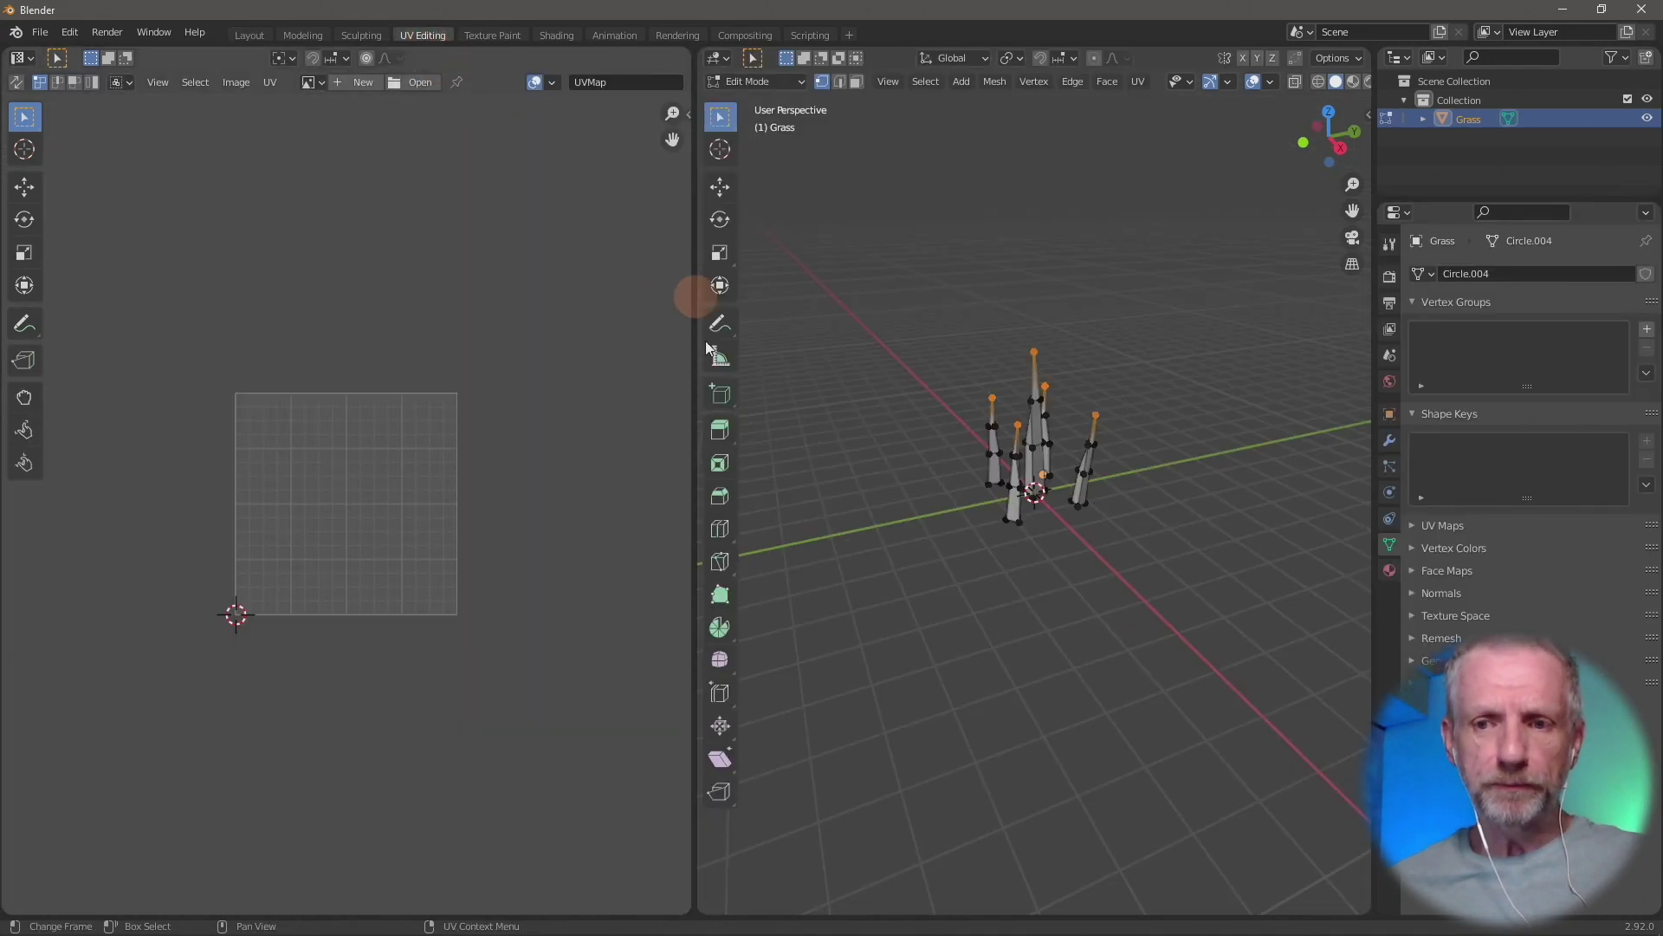
key("a")
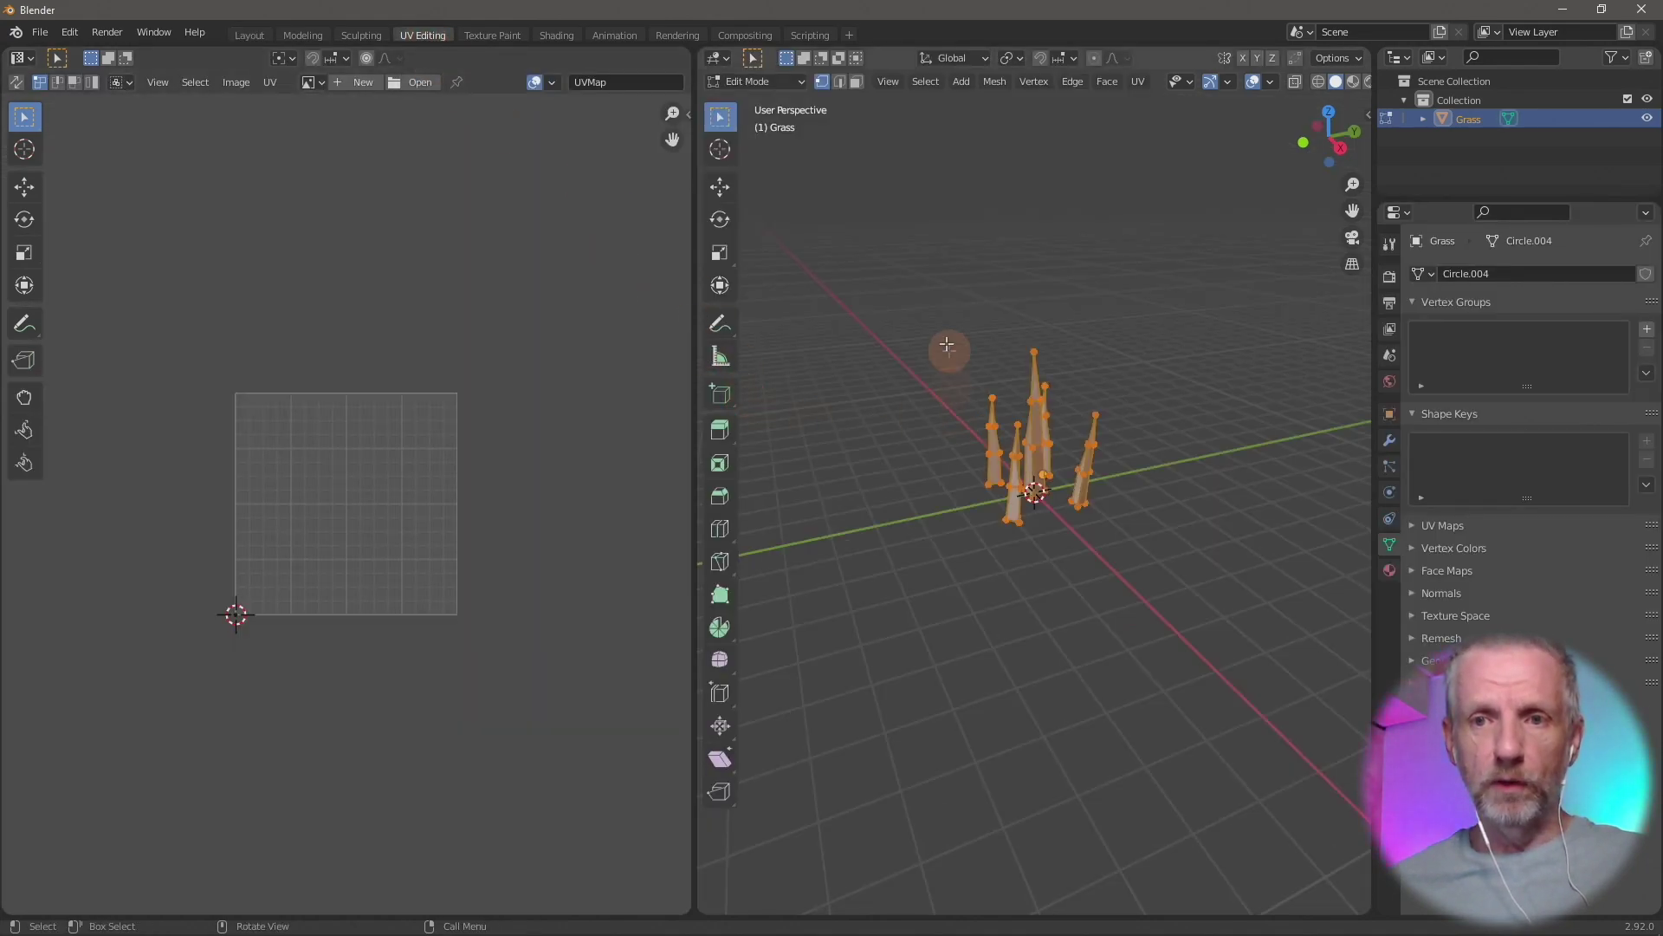
left_click(1135, 82)
left_click(1173, 130)
left_click(1155, 277)
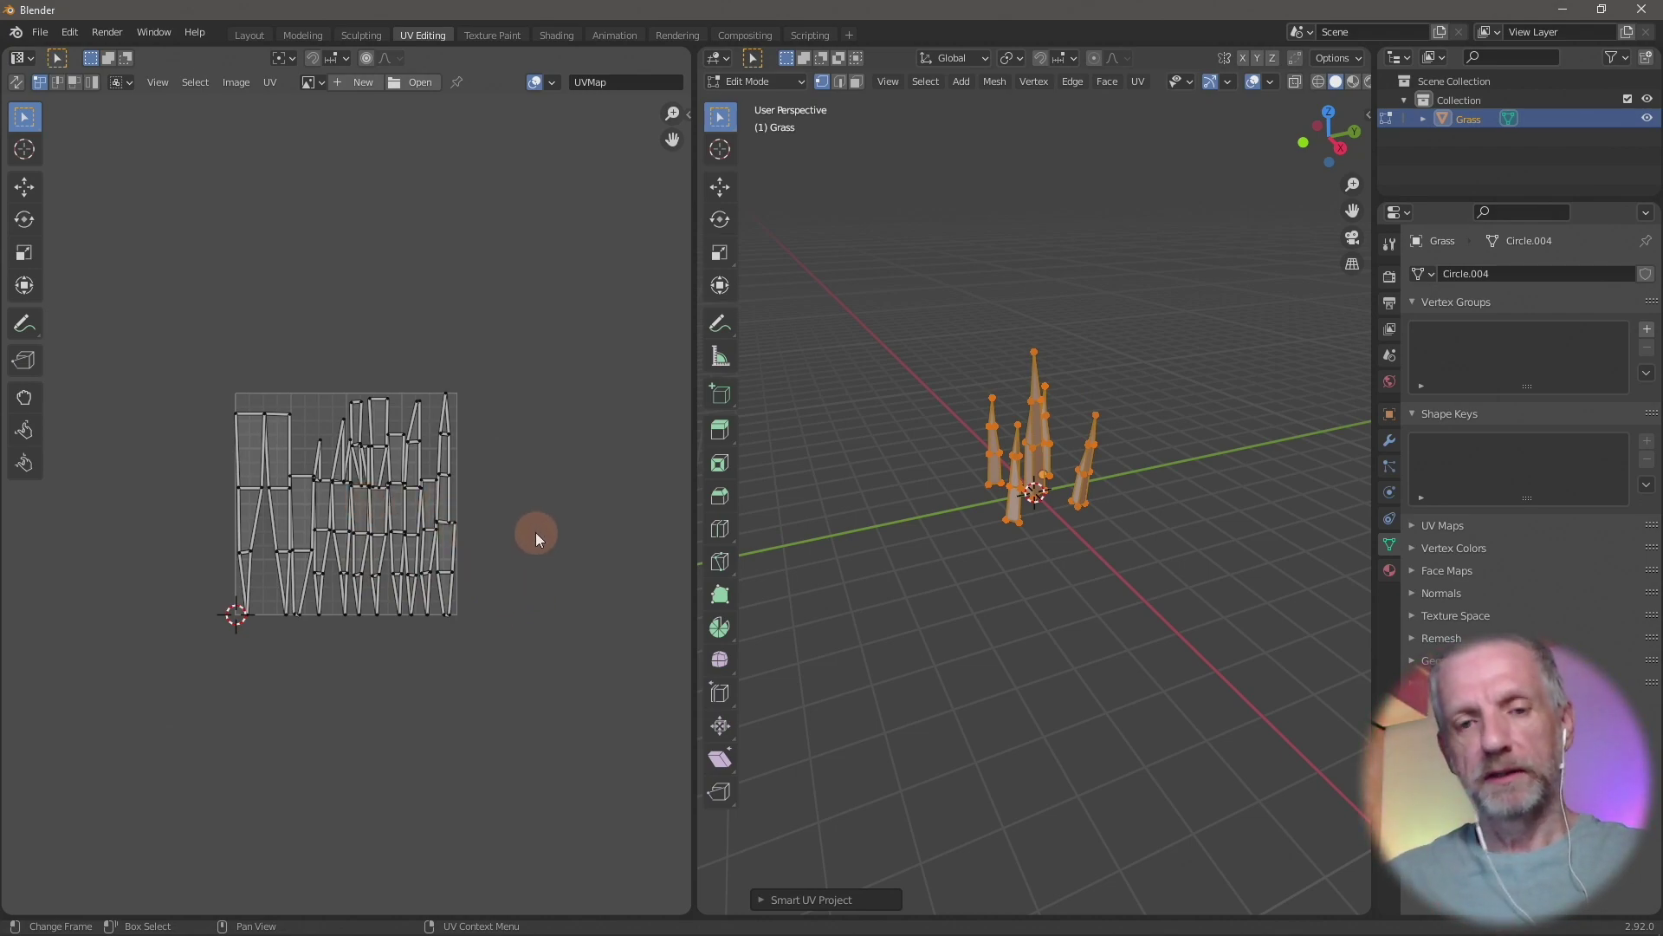
key("Tab")
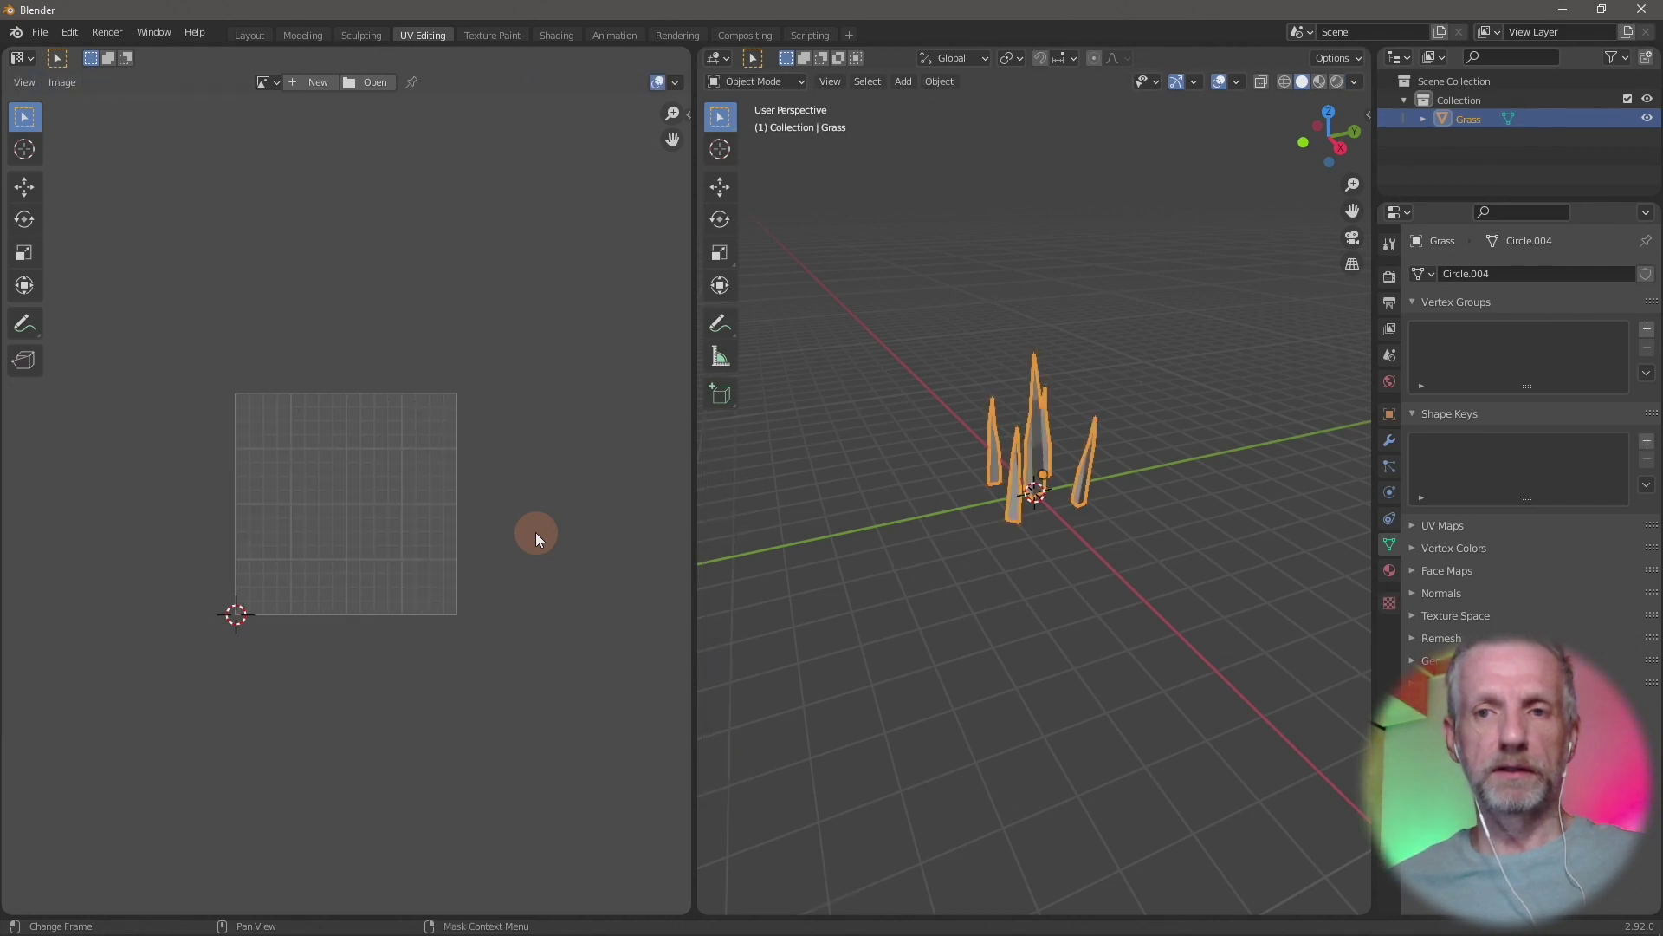
left_click(251, 35)
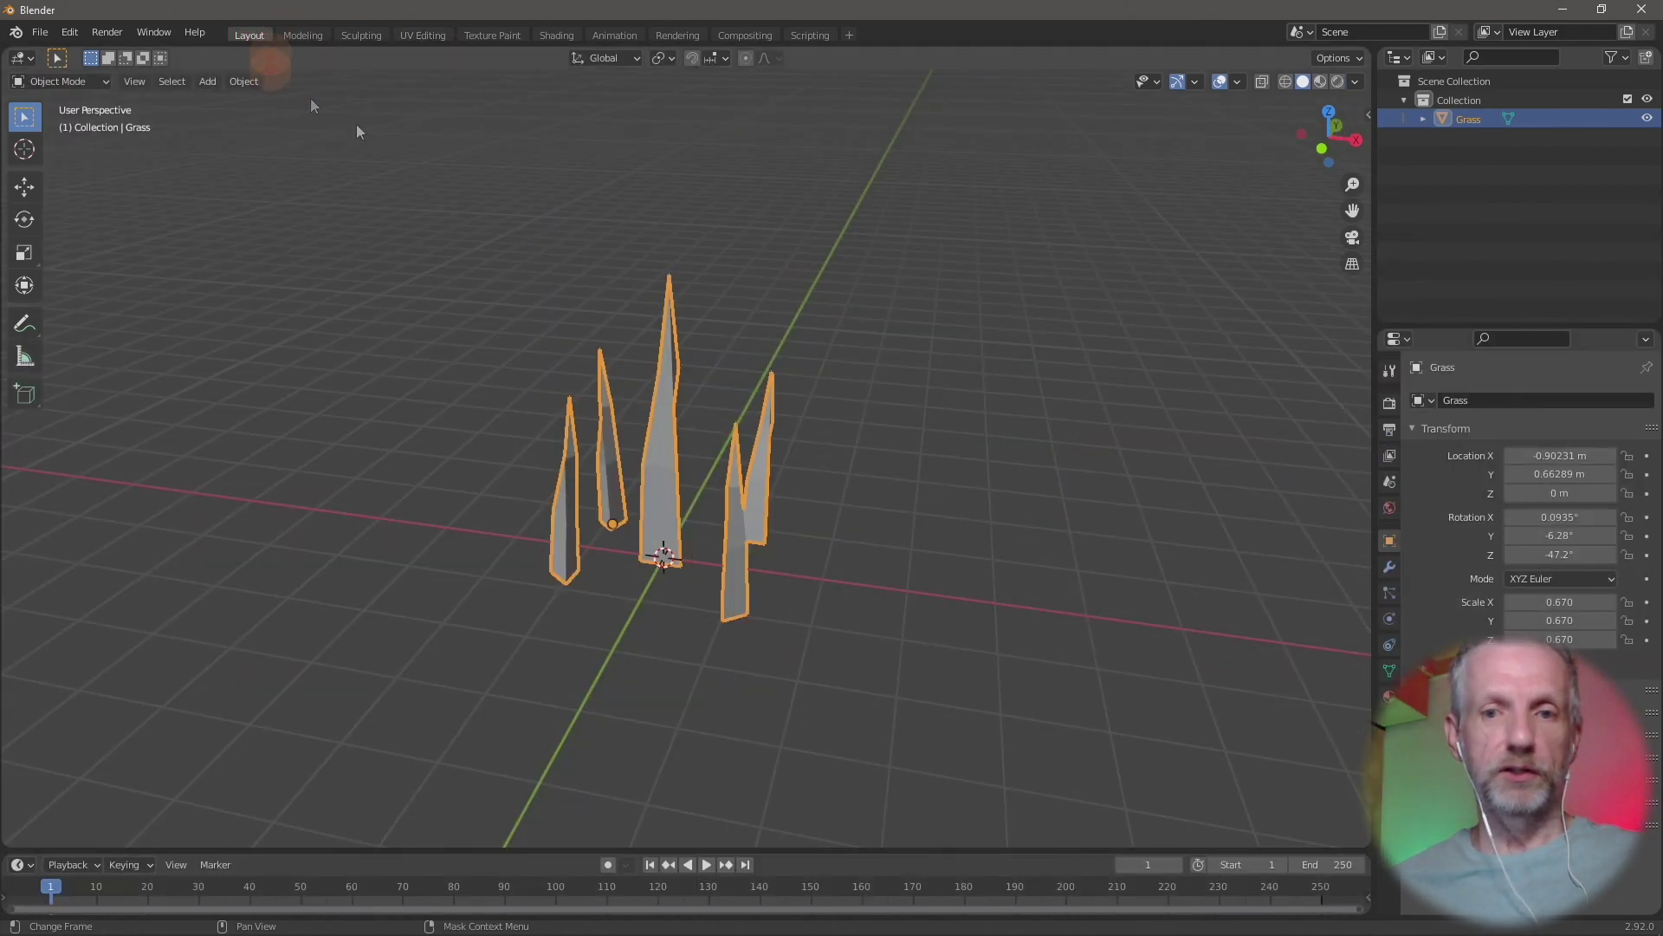
Set up a Wavefront OBJ export named Grass v2 in the OBJs folder of the Grass project under DAZ Projects on OneDrive
left_click(40, 32)
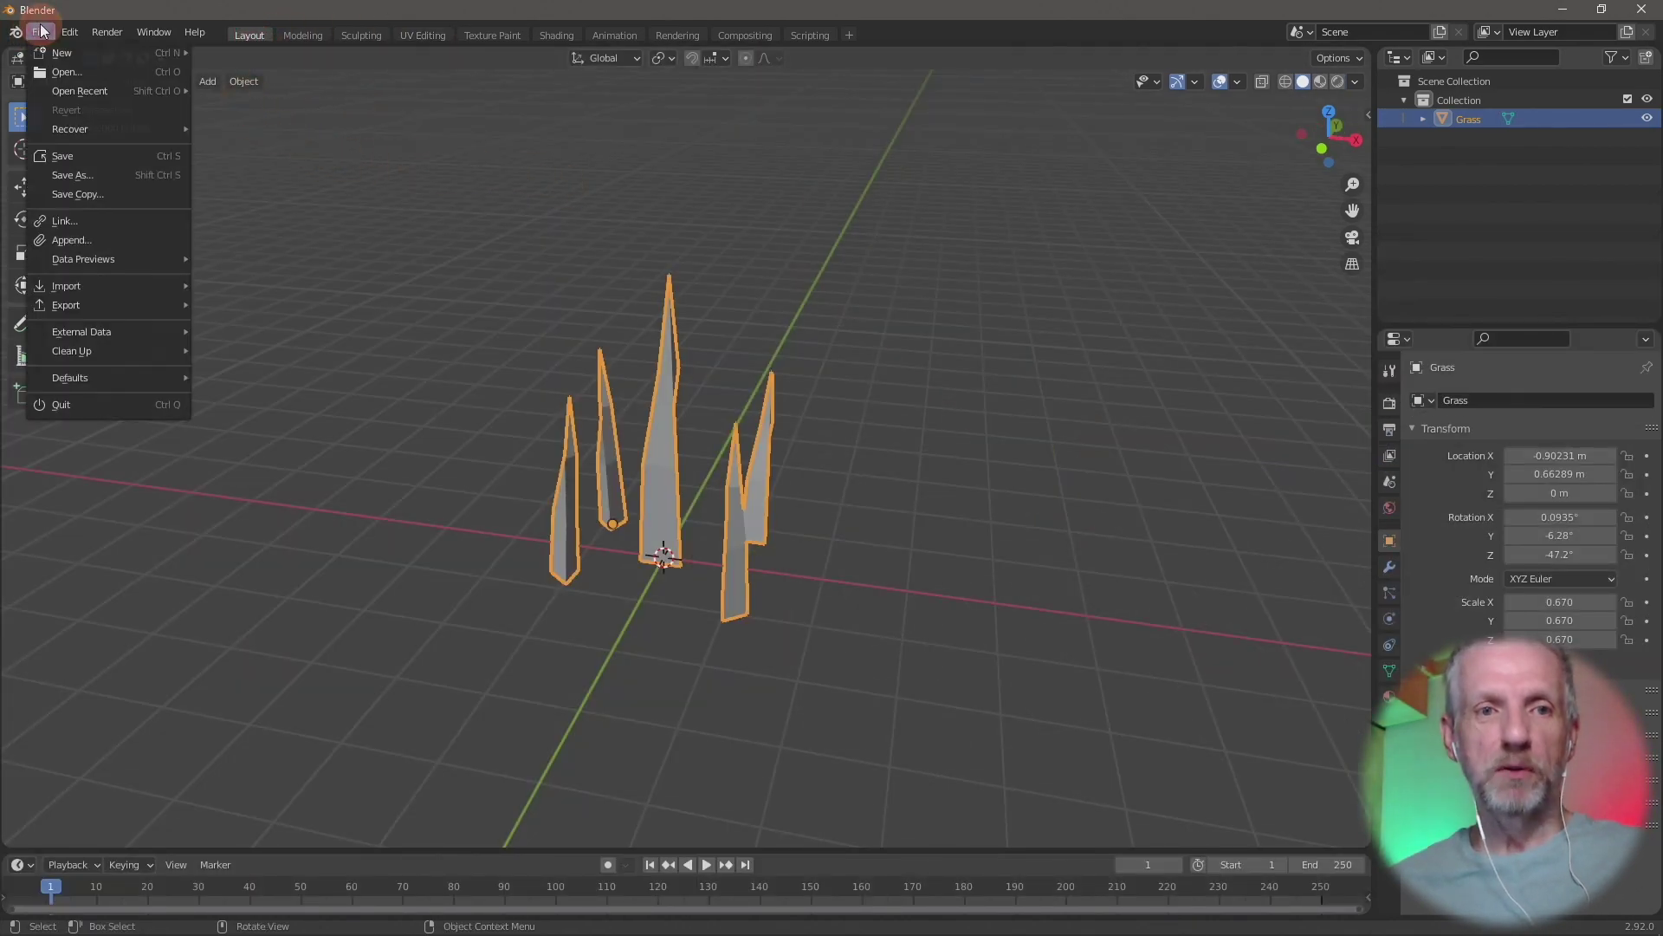
mouse_move(131, 304)
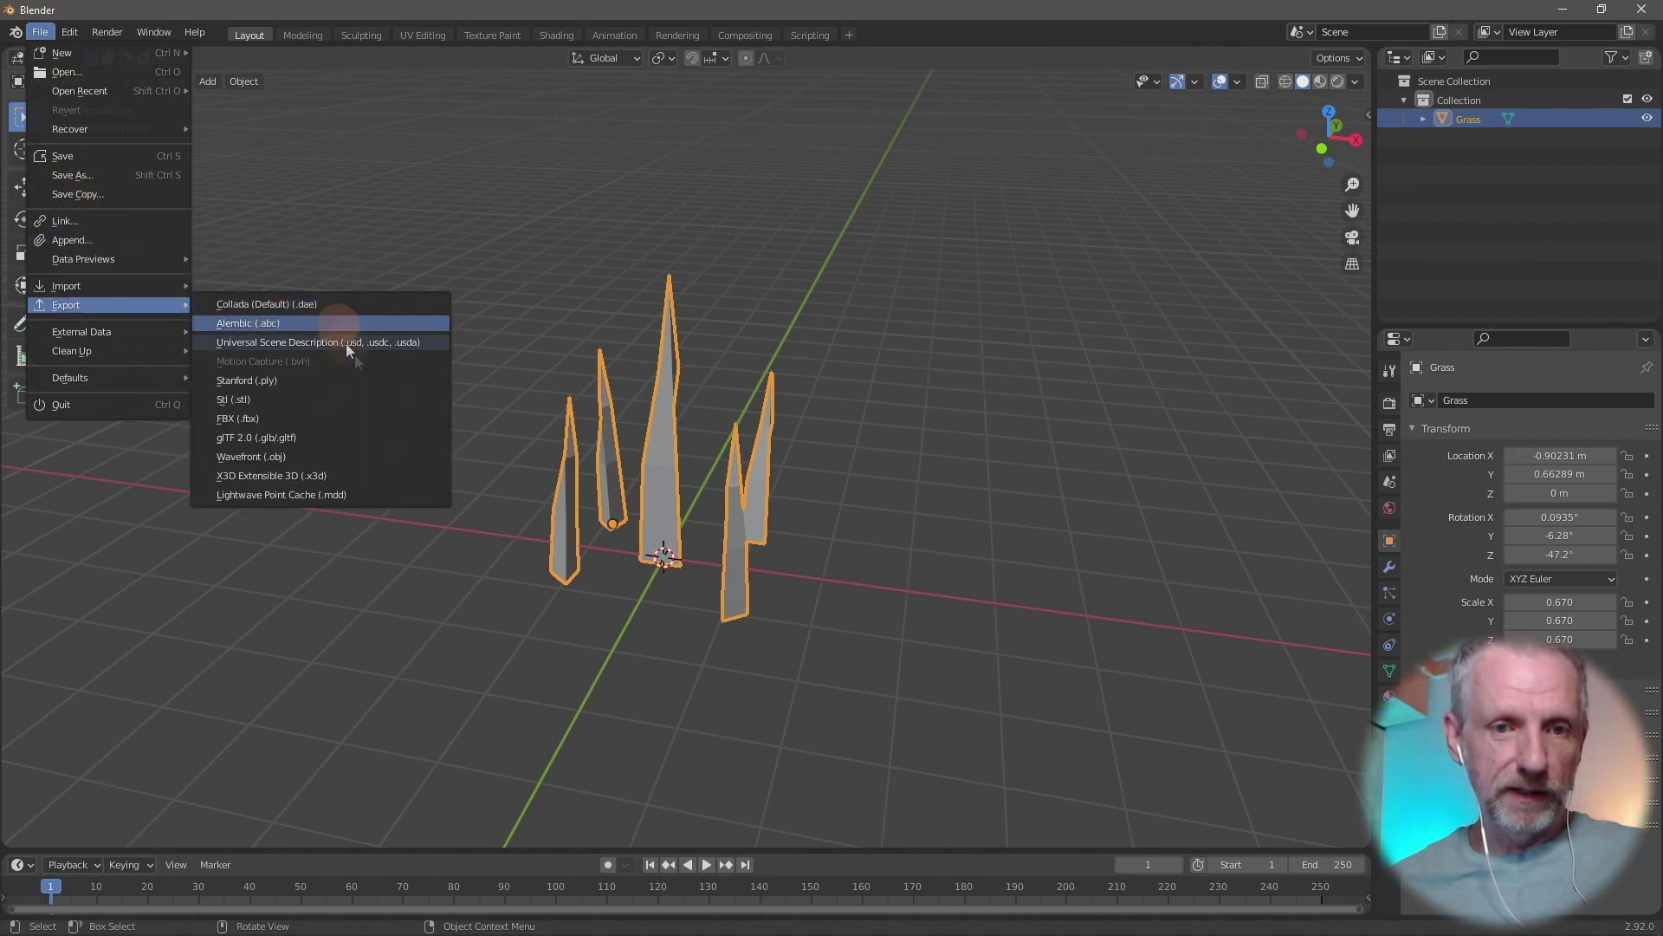
left_click(330, 456)
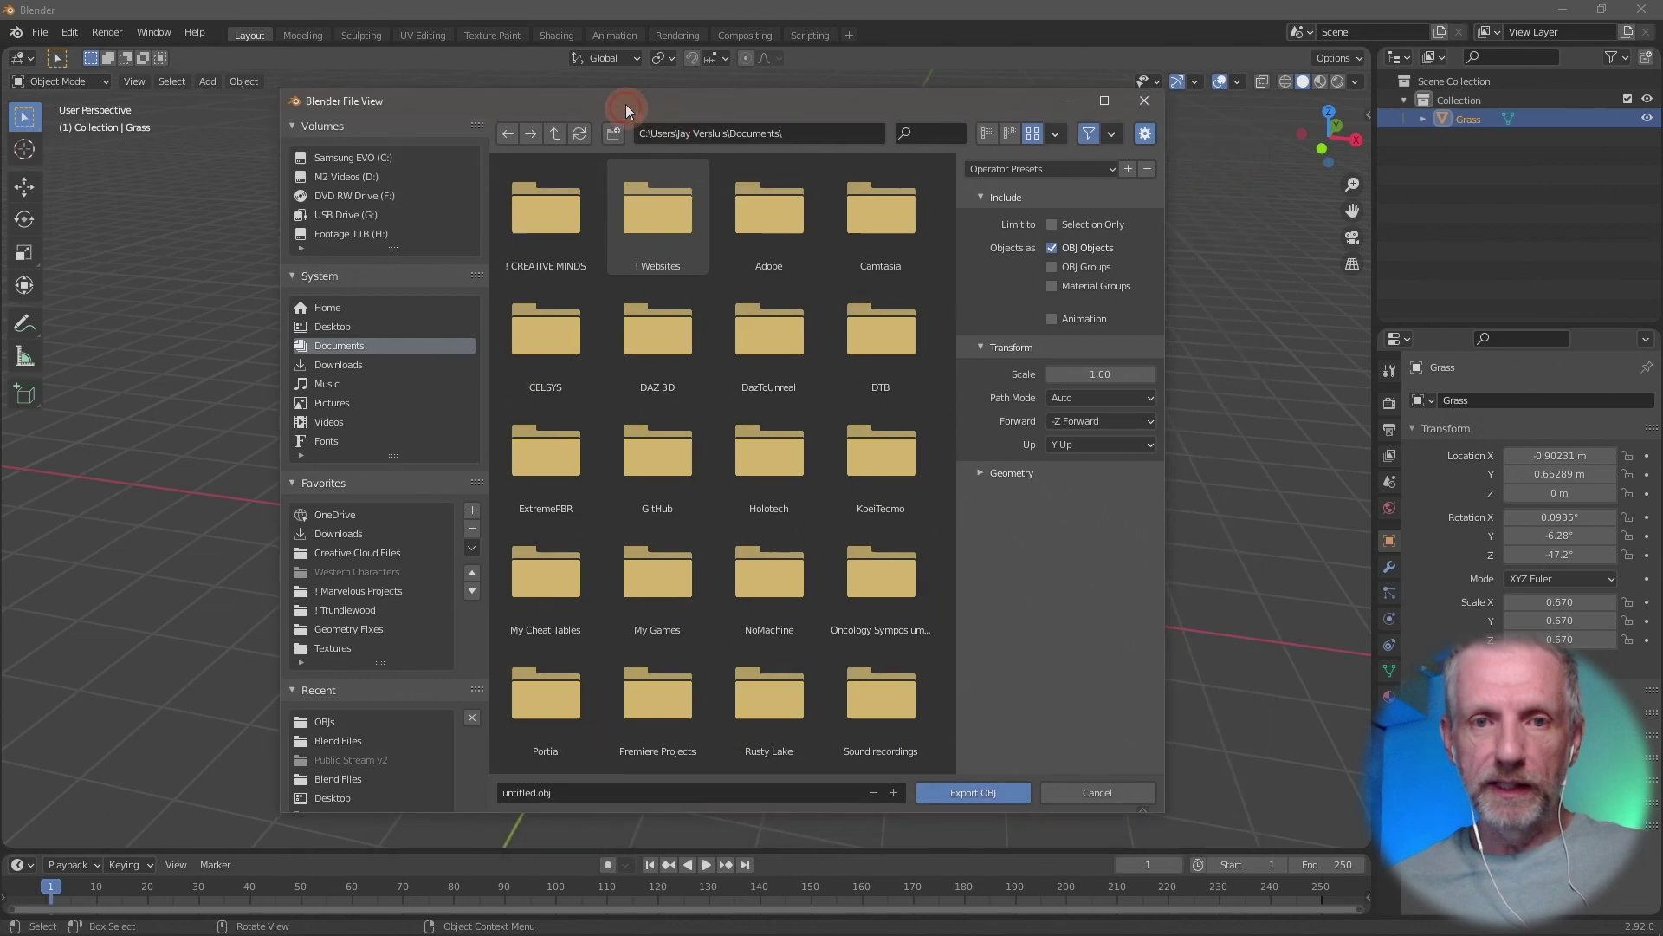
left_click_drag(626, 103, 584, 78)
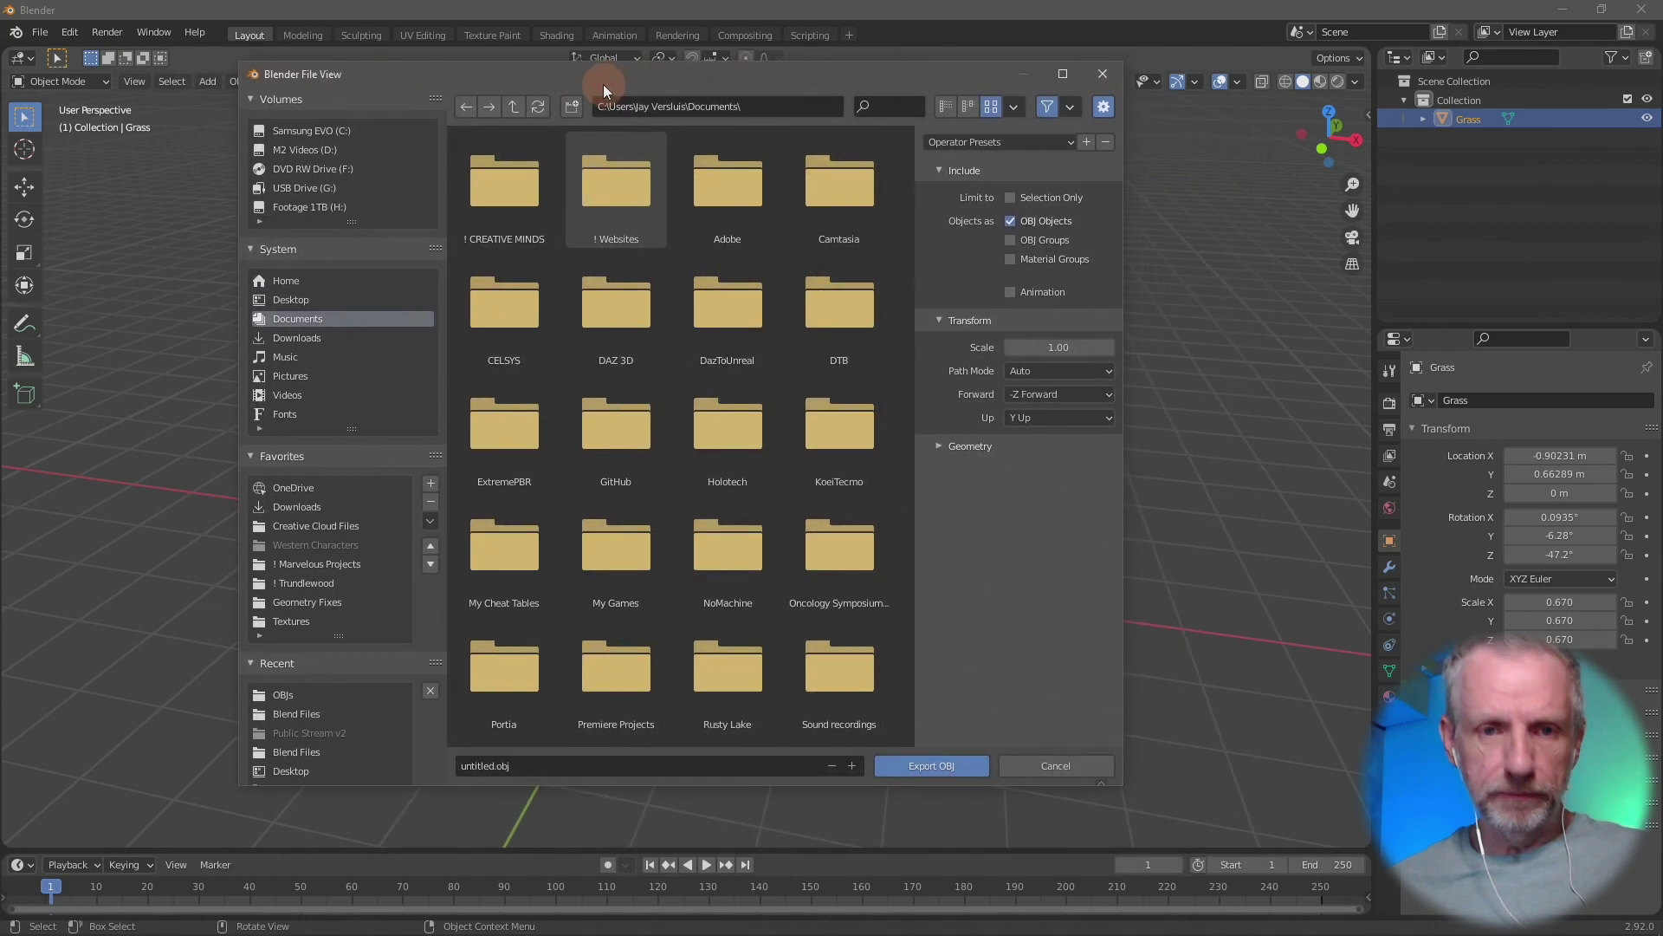
left_click(298, 490)
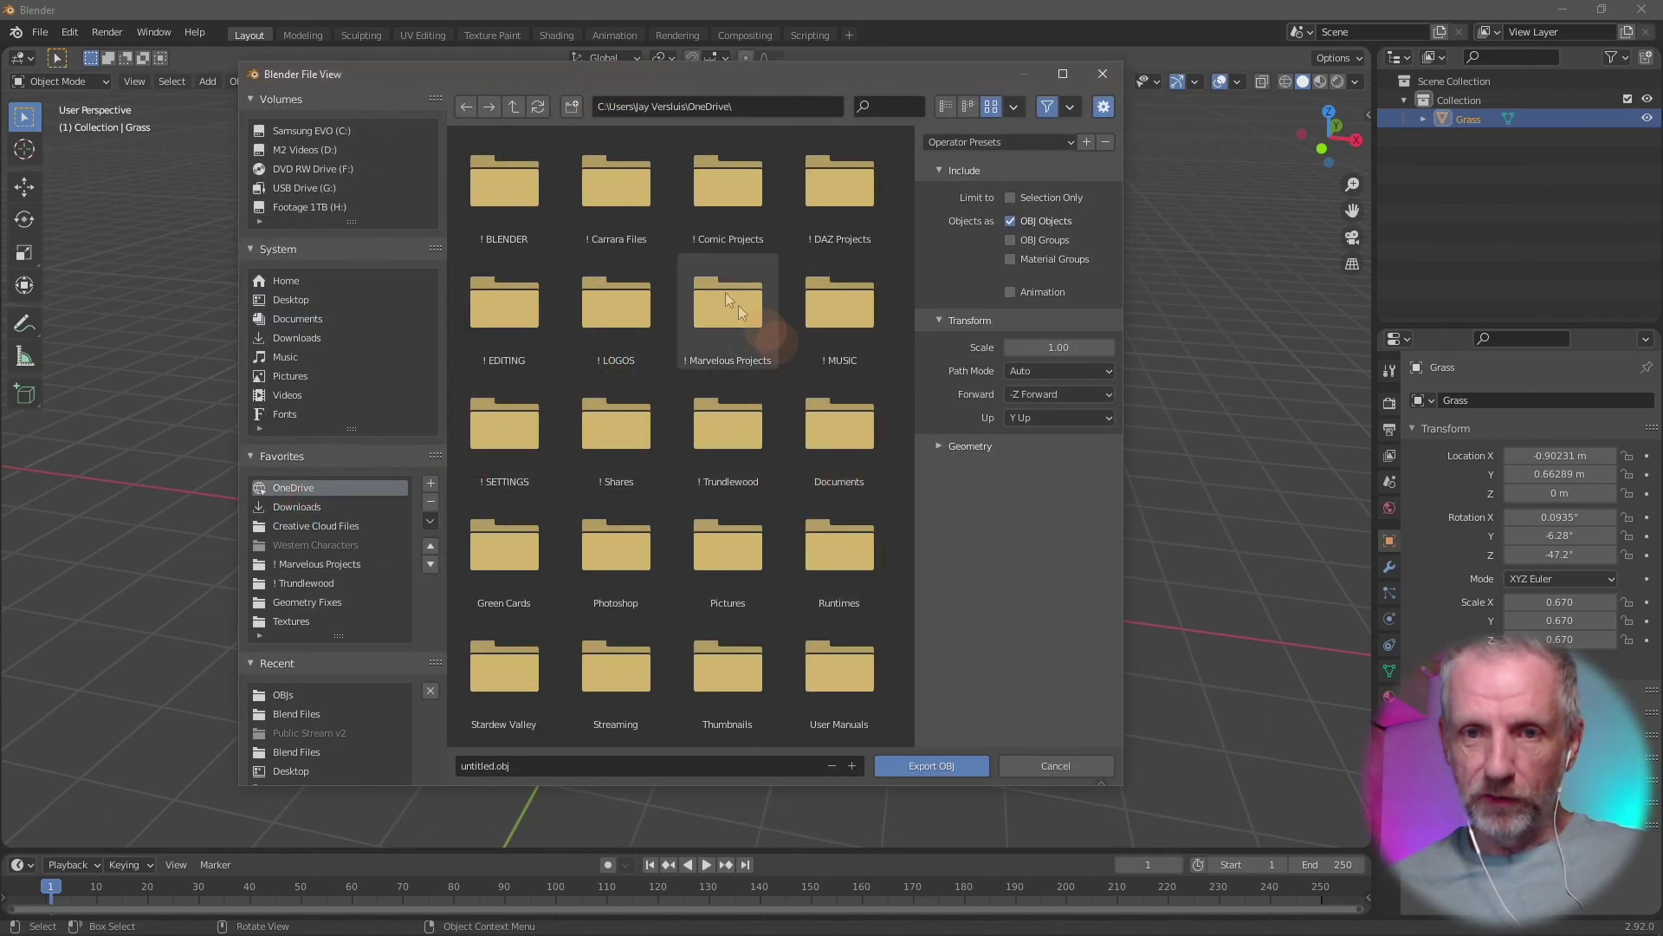
double_click(877, 175)
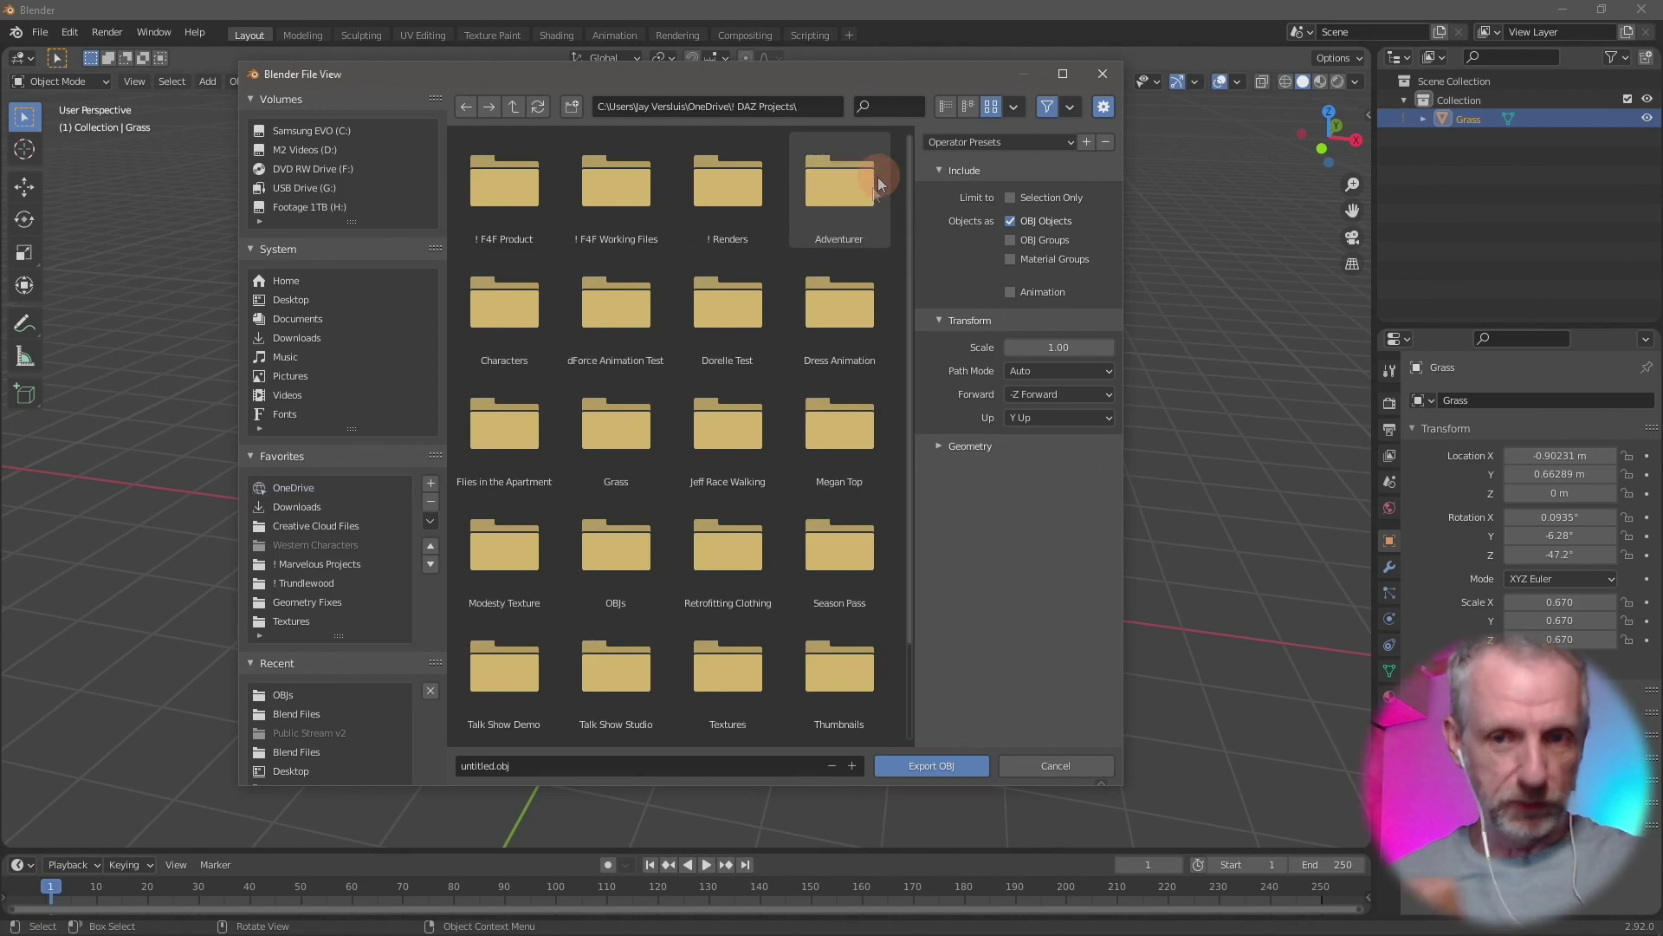
double_click(630, 440)
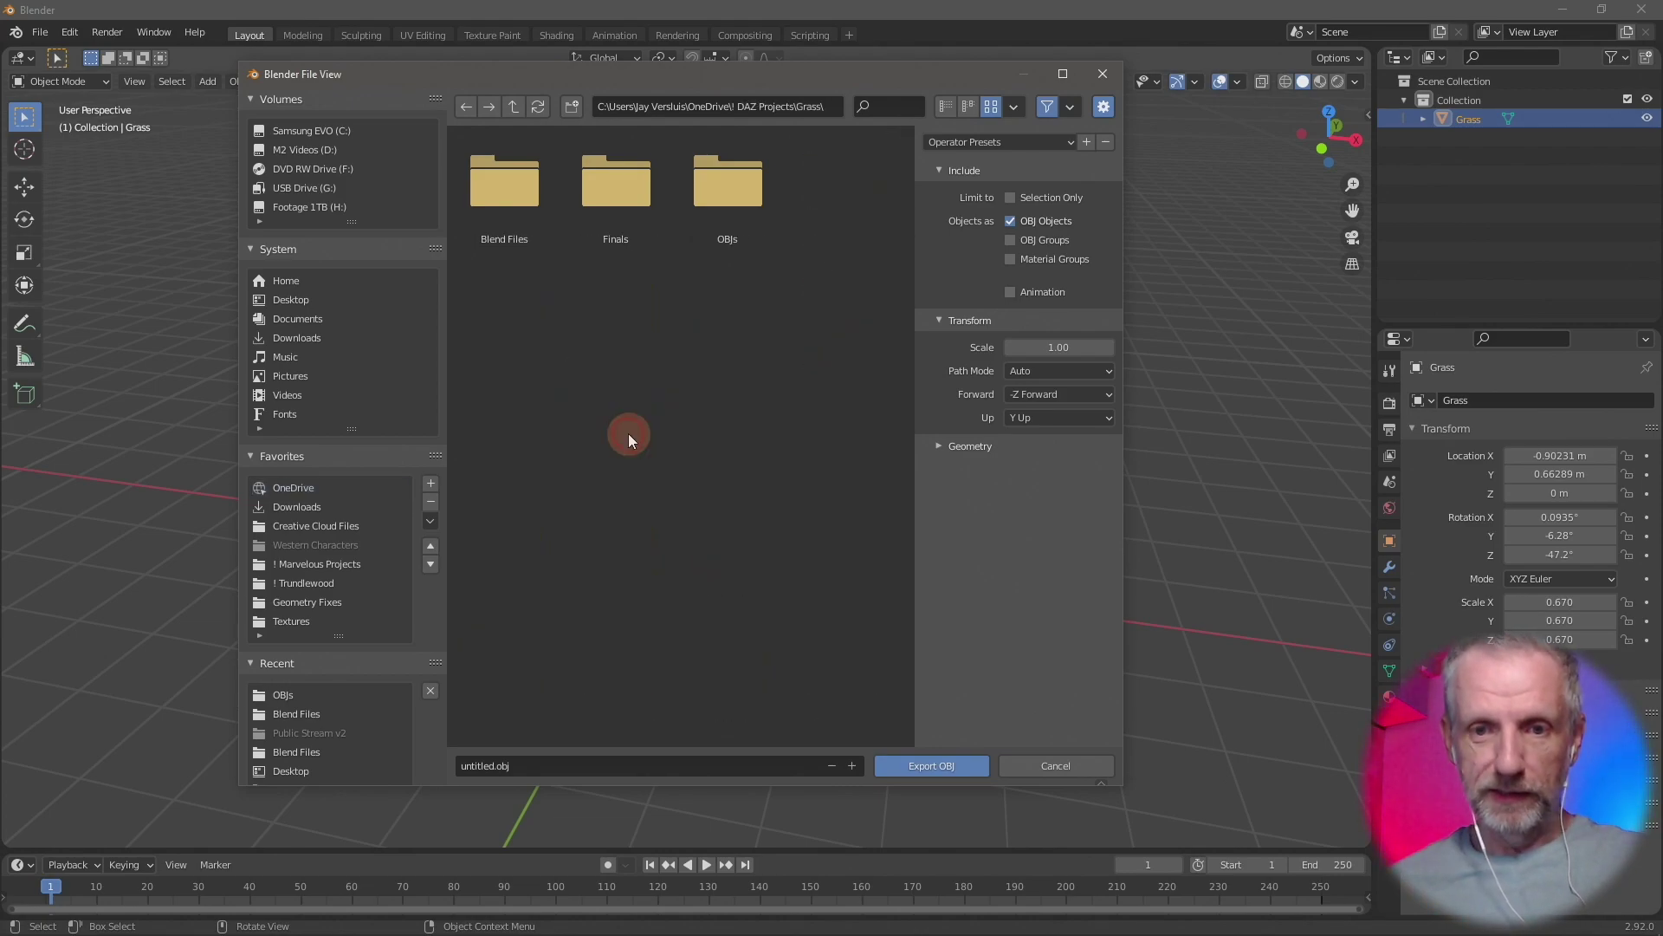
double_click(729, 219)
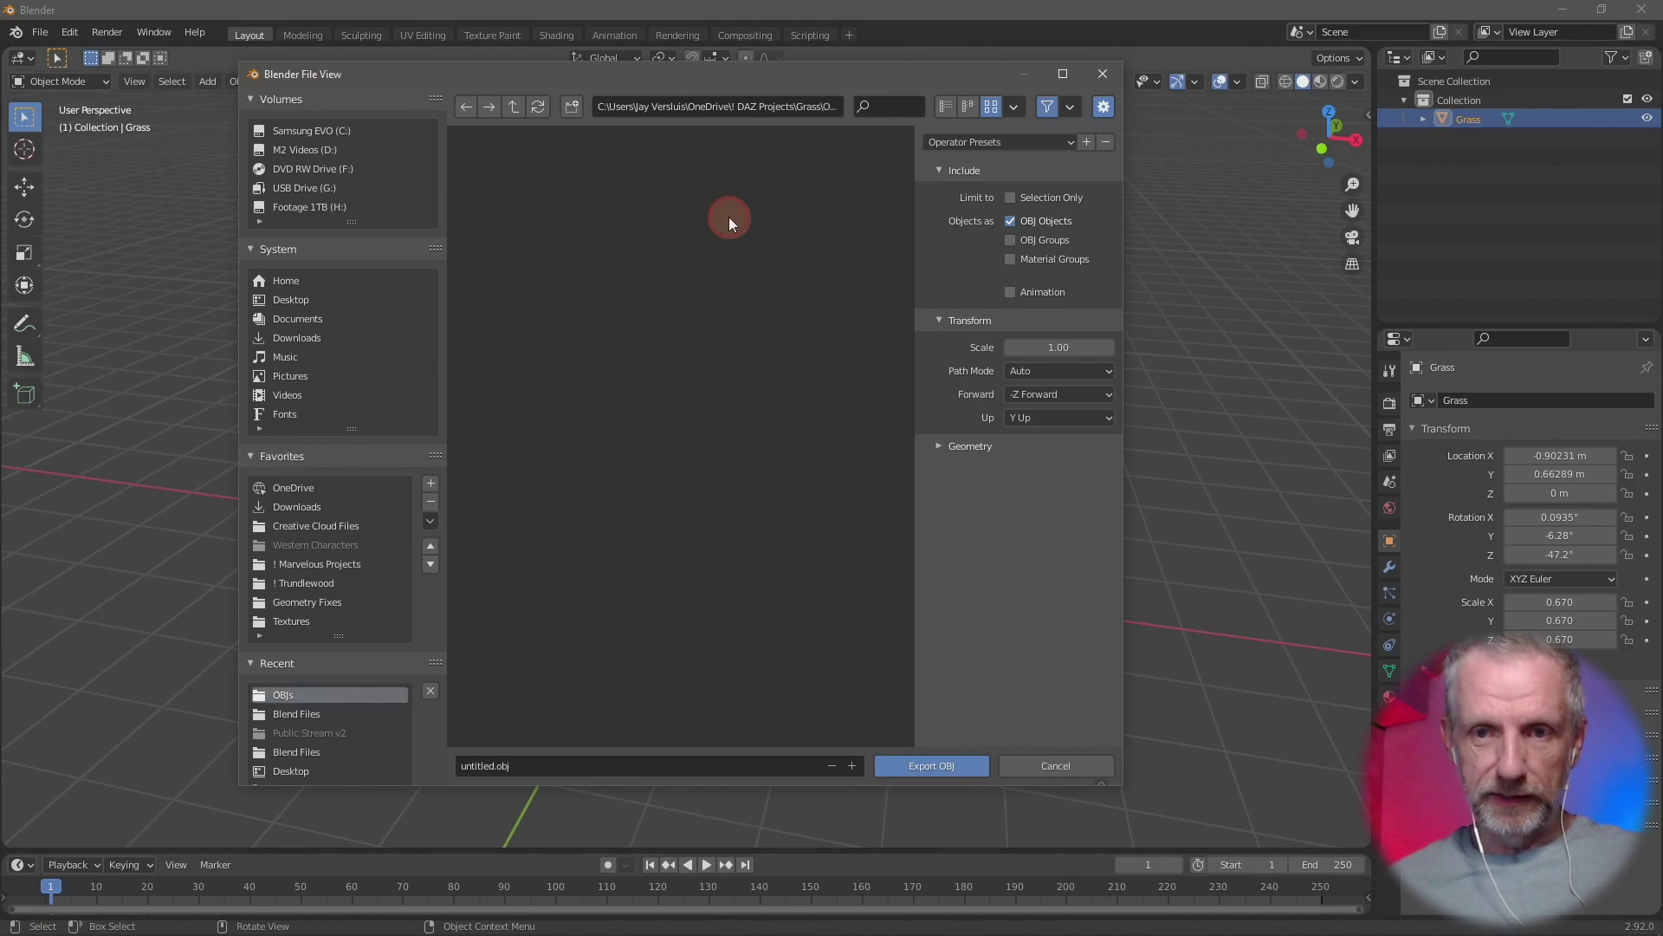
left_click(649, 758)
type("Grass v2")
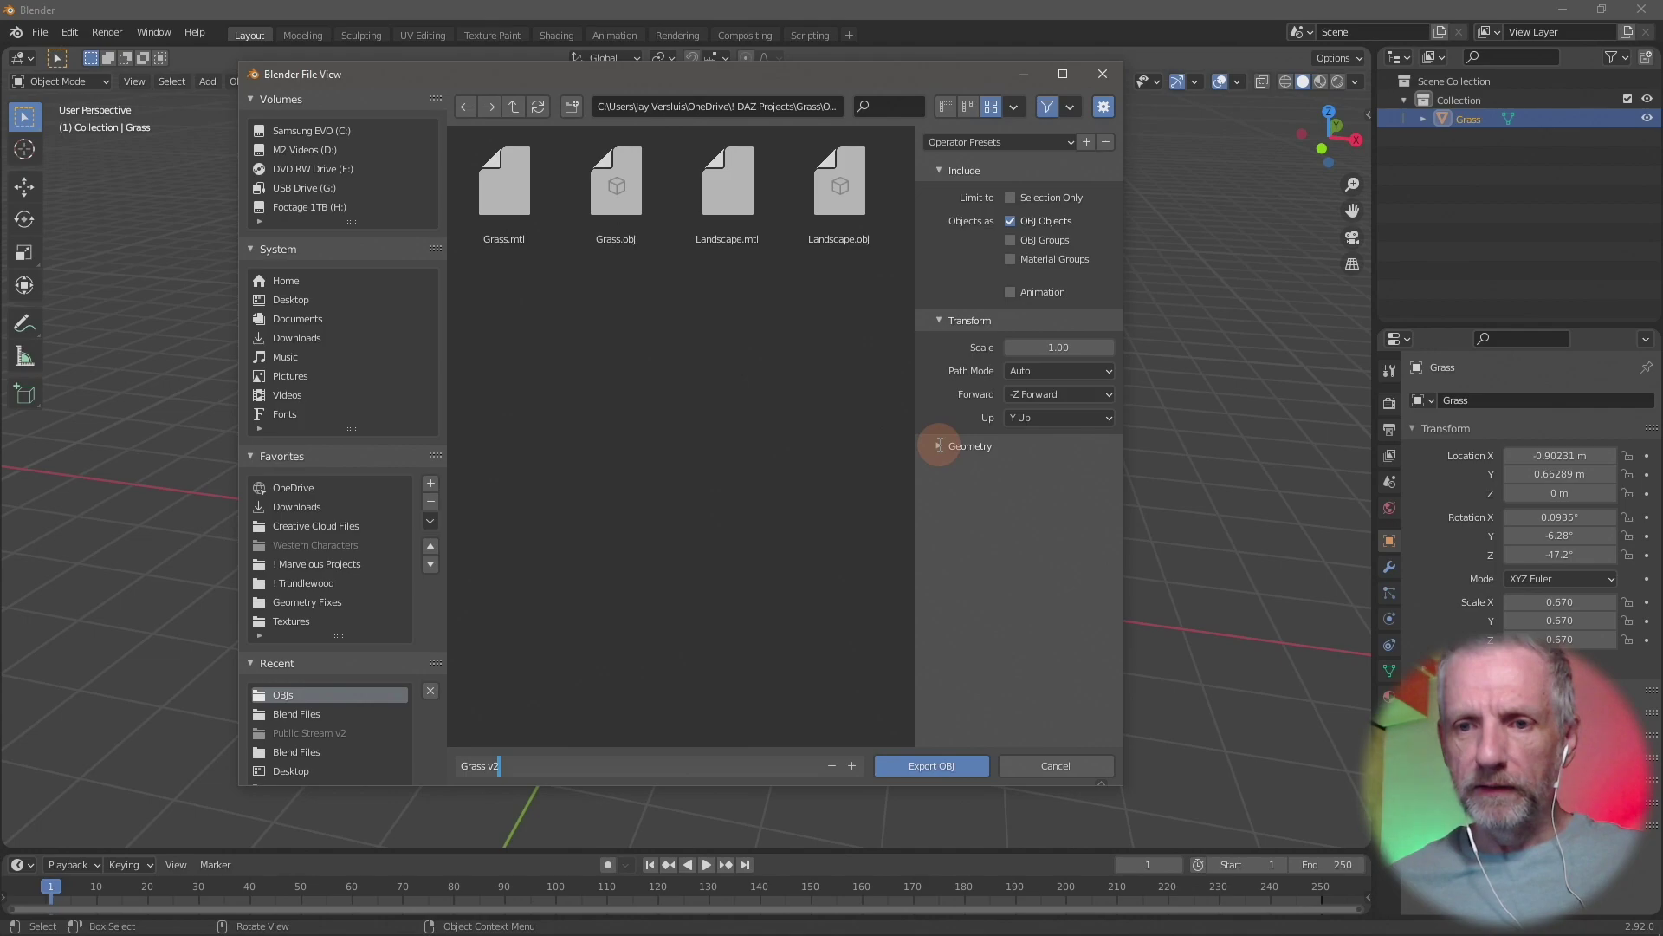
Set the OBJ export scale to 100 and export the grass clump
left_click(1095, 348)
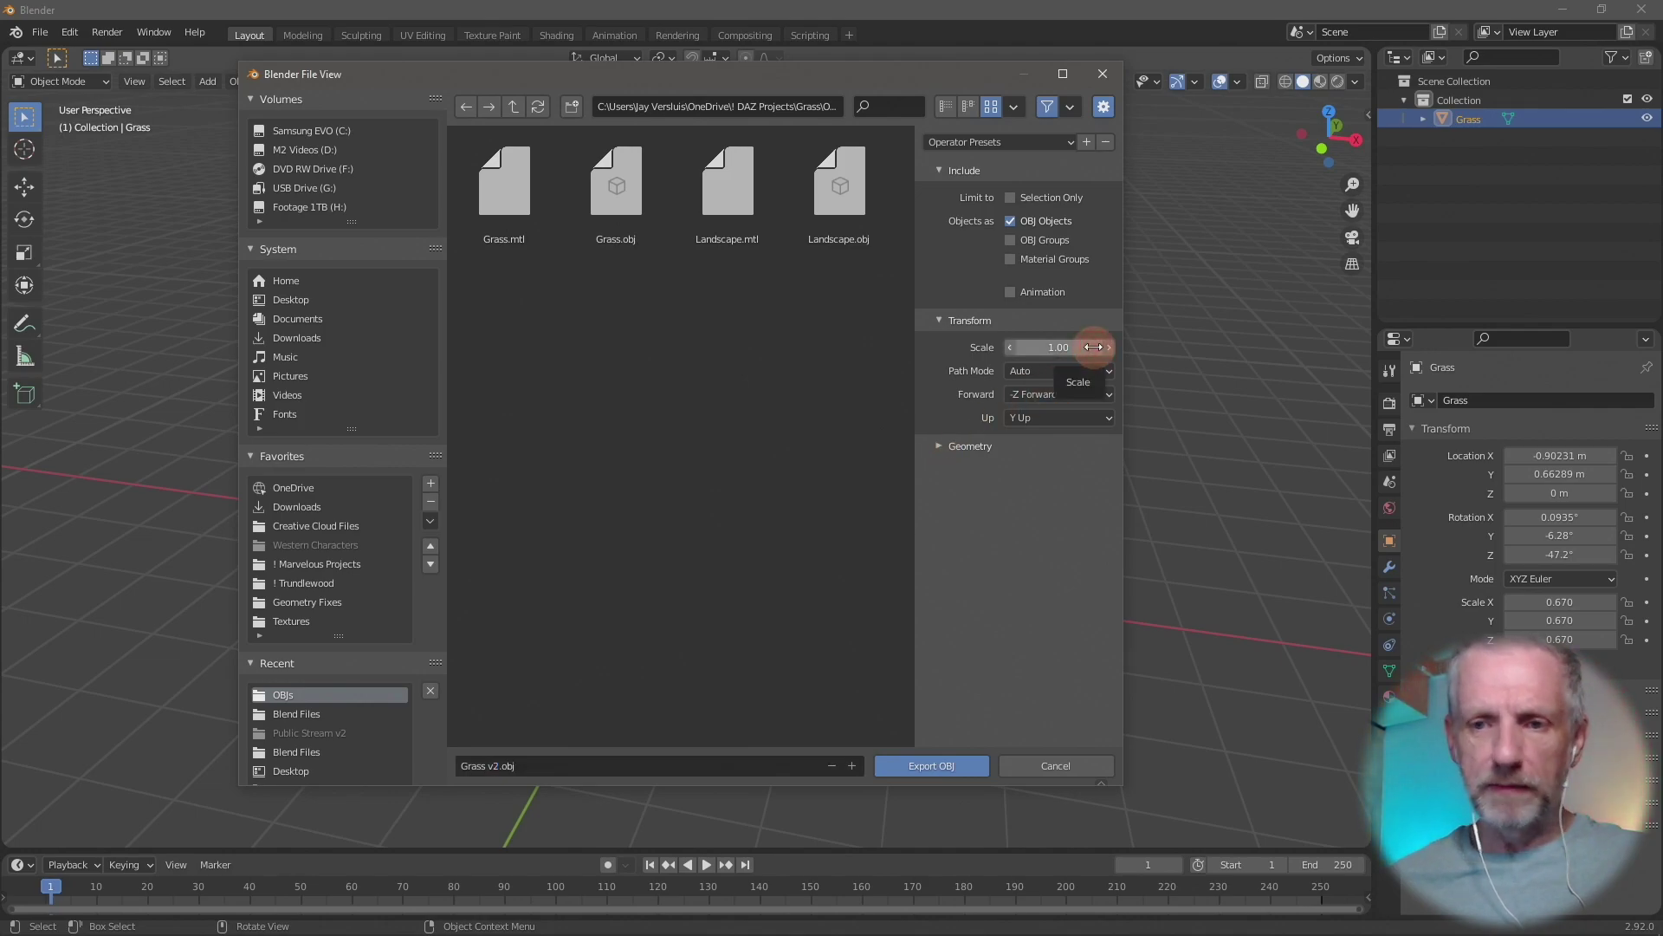
left_click(1095, 347)
type("100")
key("Return")
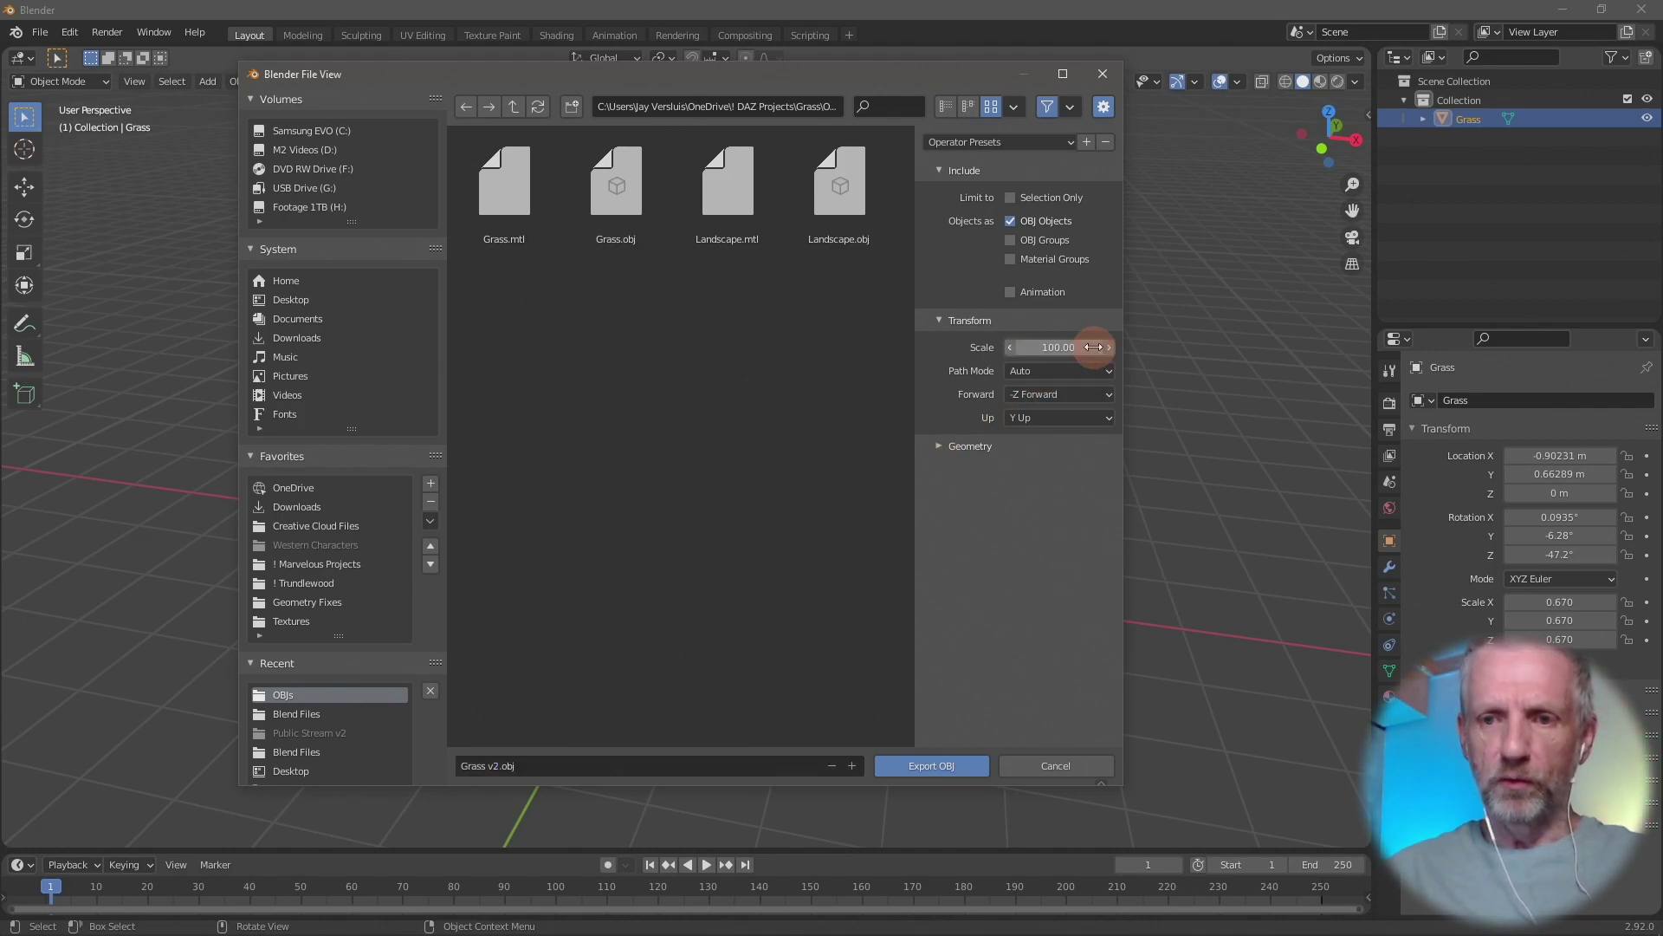
left_click(920, 766)
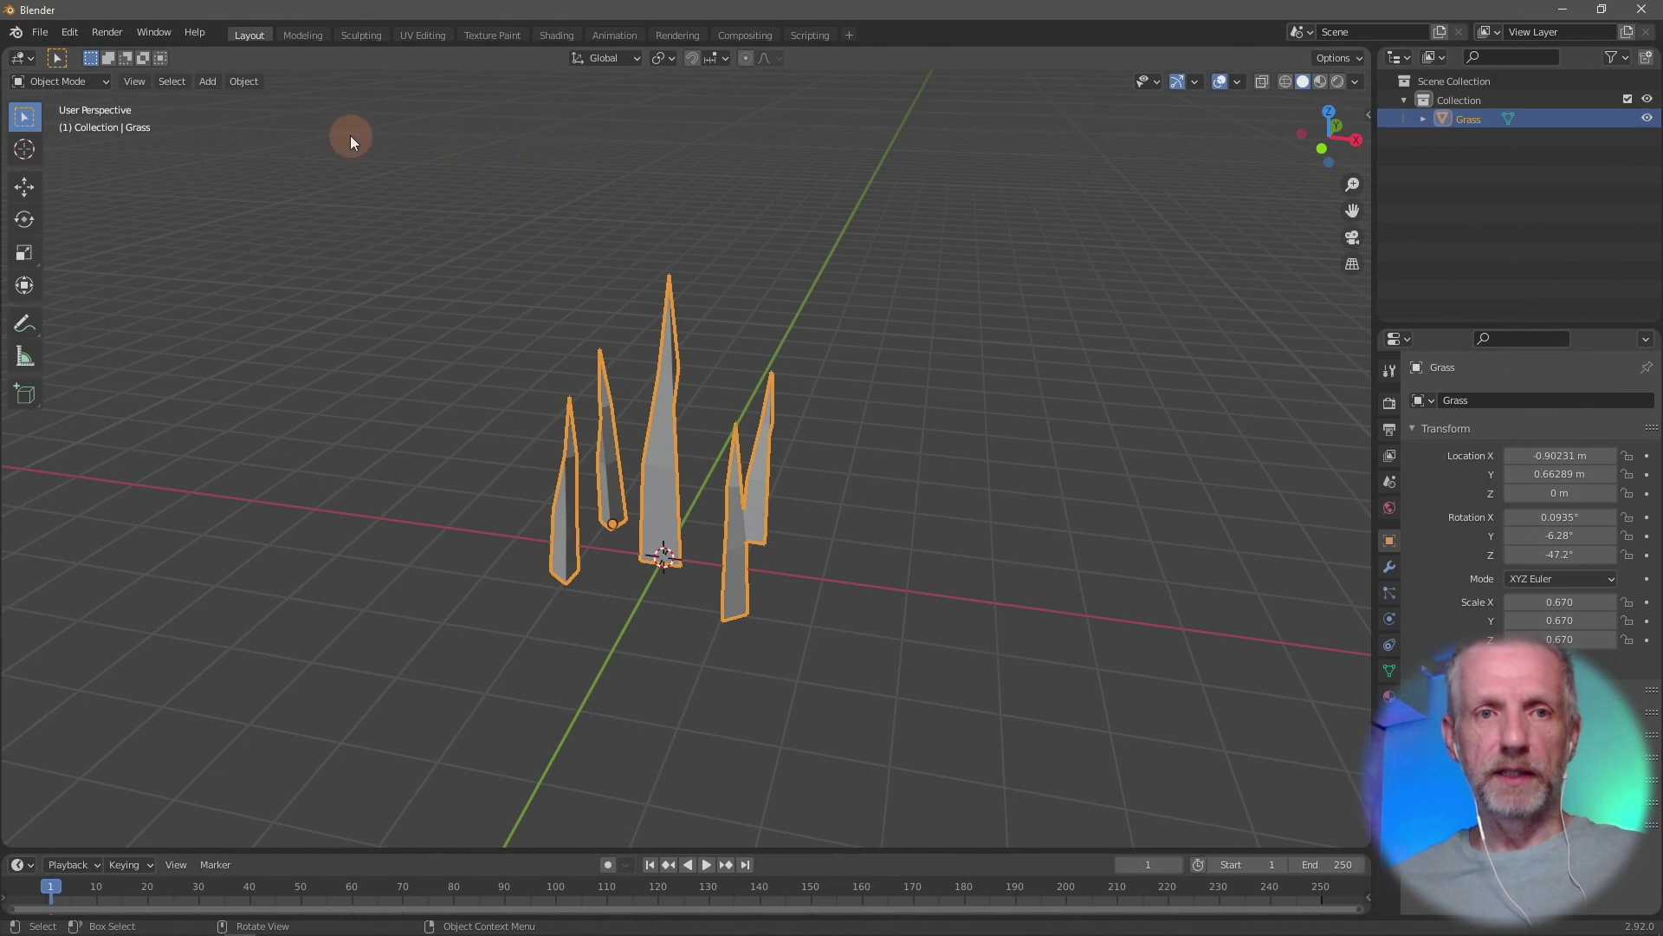
Save the Blender project as Grass v2 in the Grass project's Blend Files folder
left_click(40, 32)
left_click(80, 178)
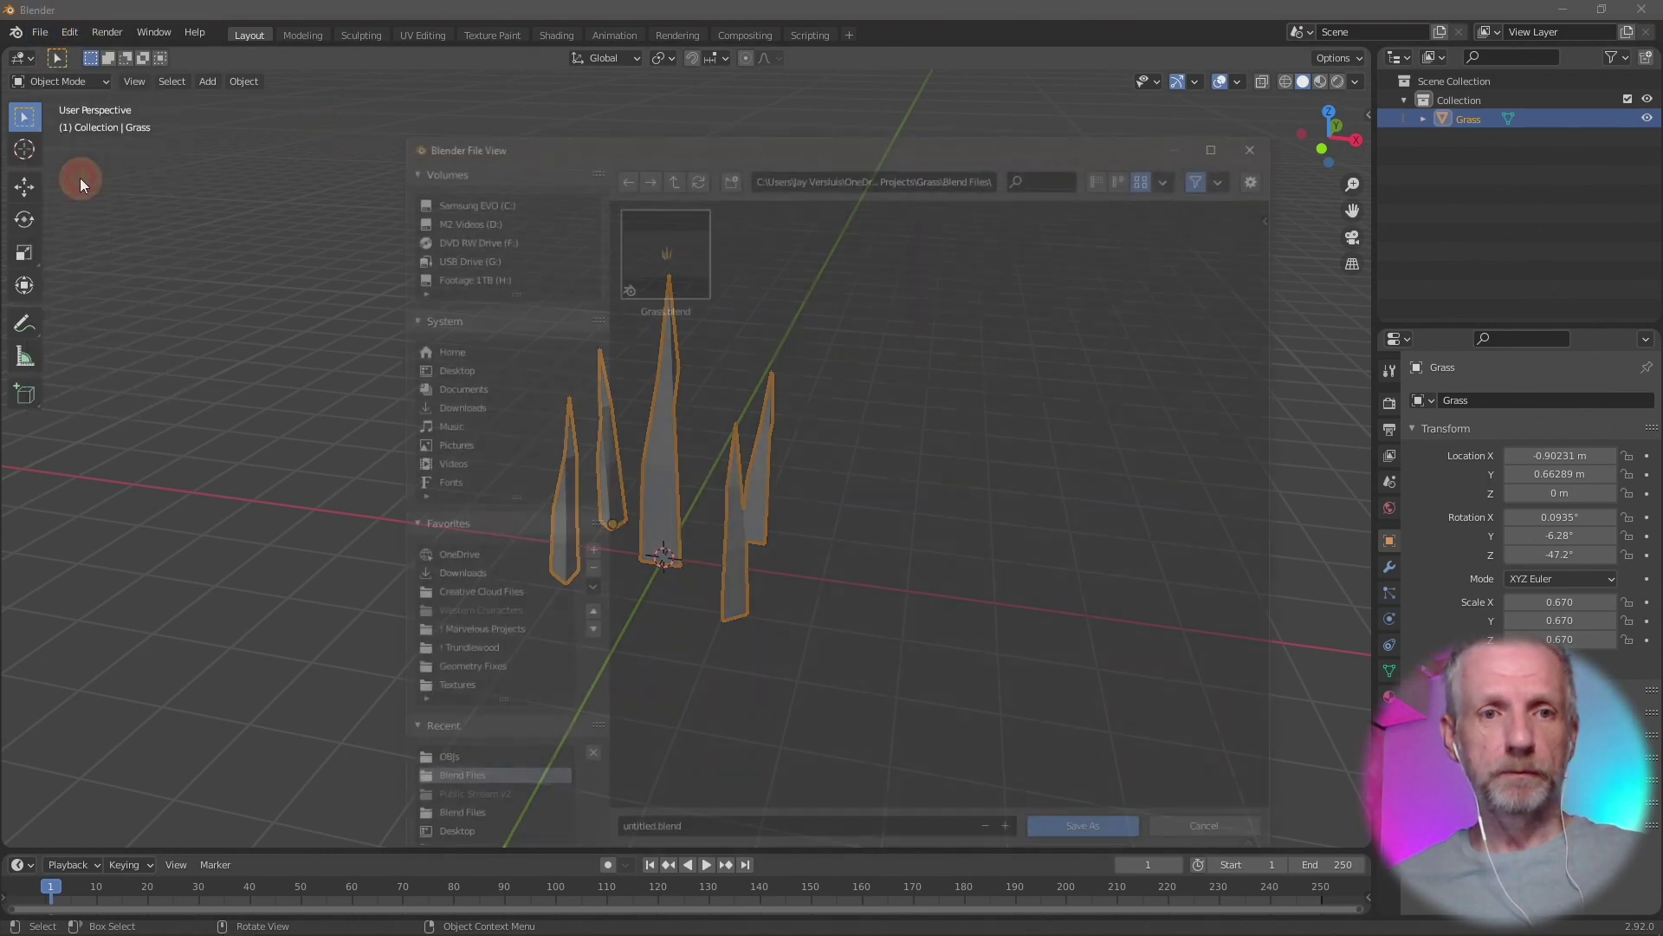
left_click(811, 832)
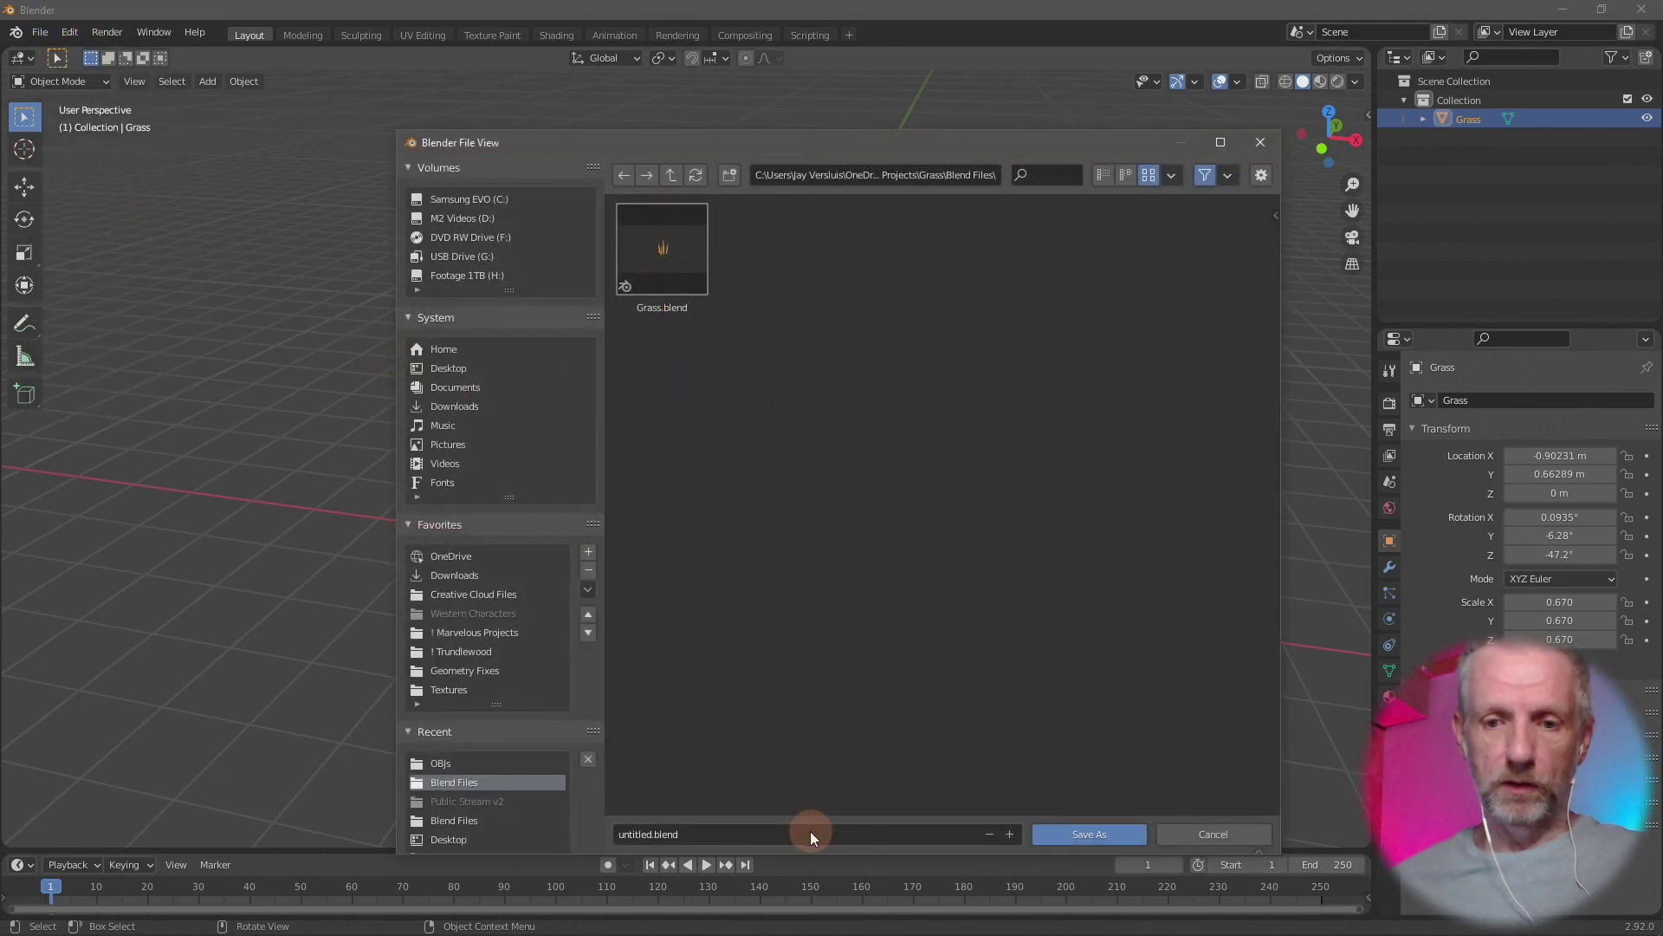
type("Grass v2")
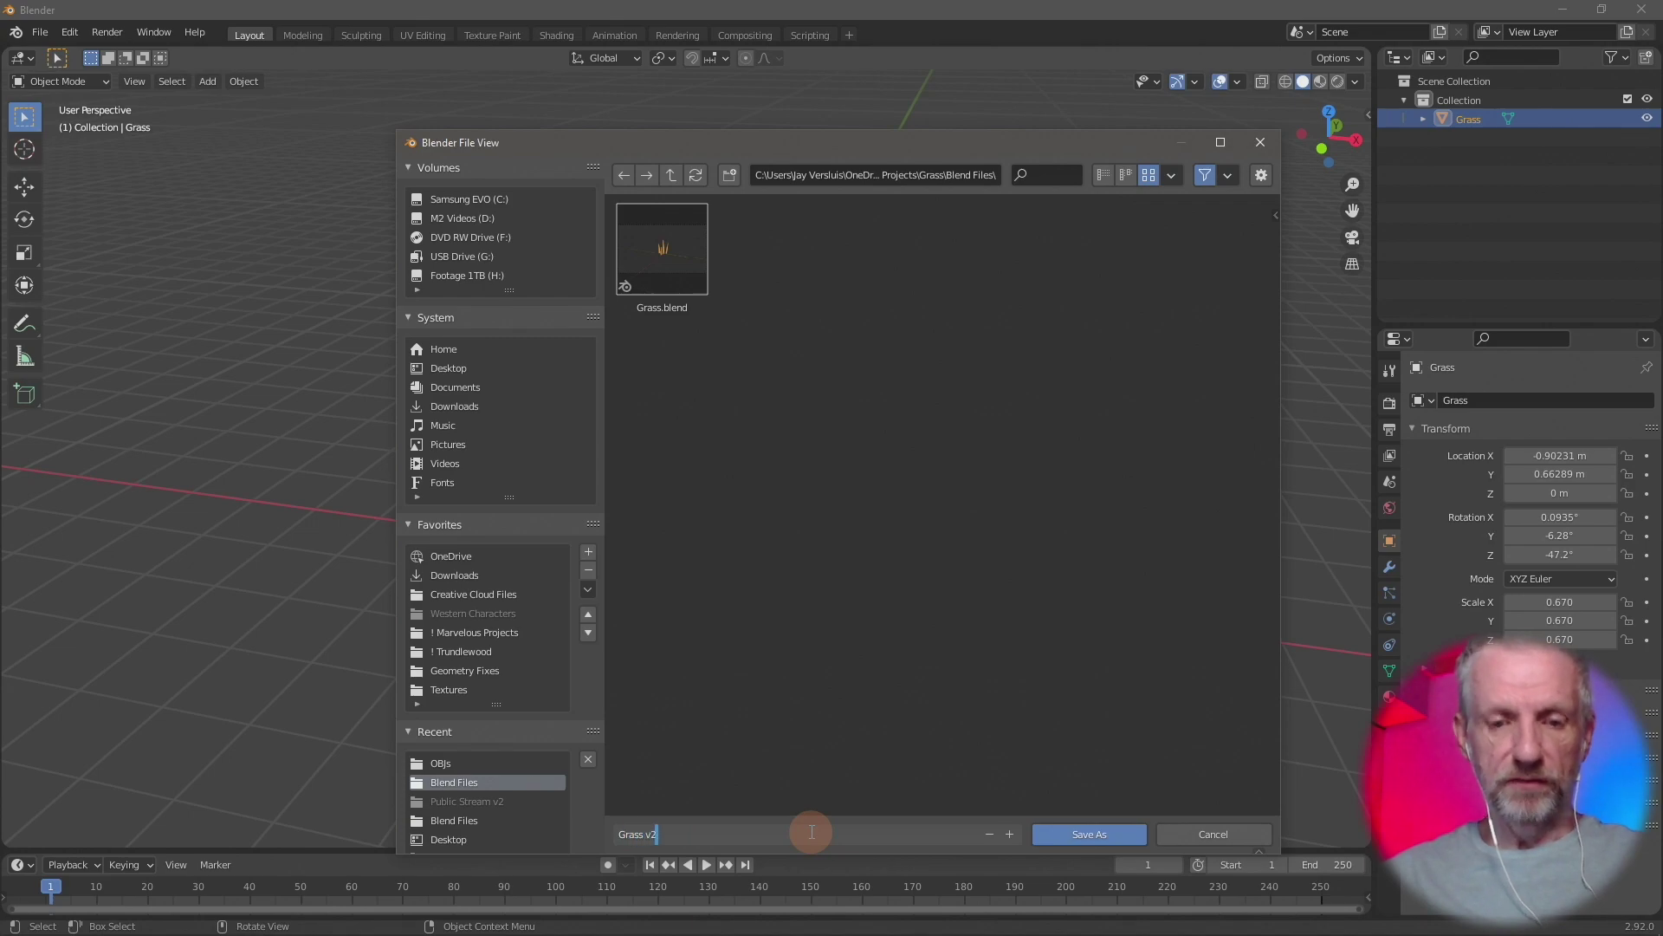
key("Return")
left_click(1083, 836)
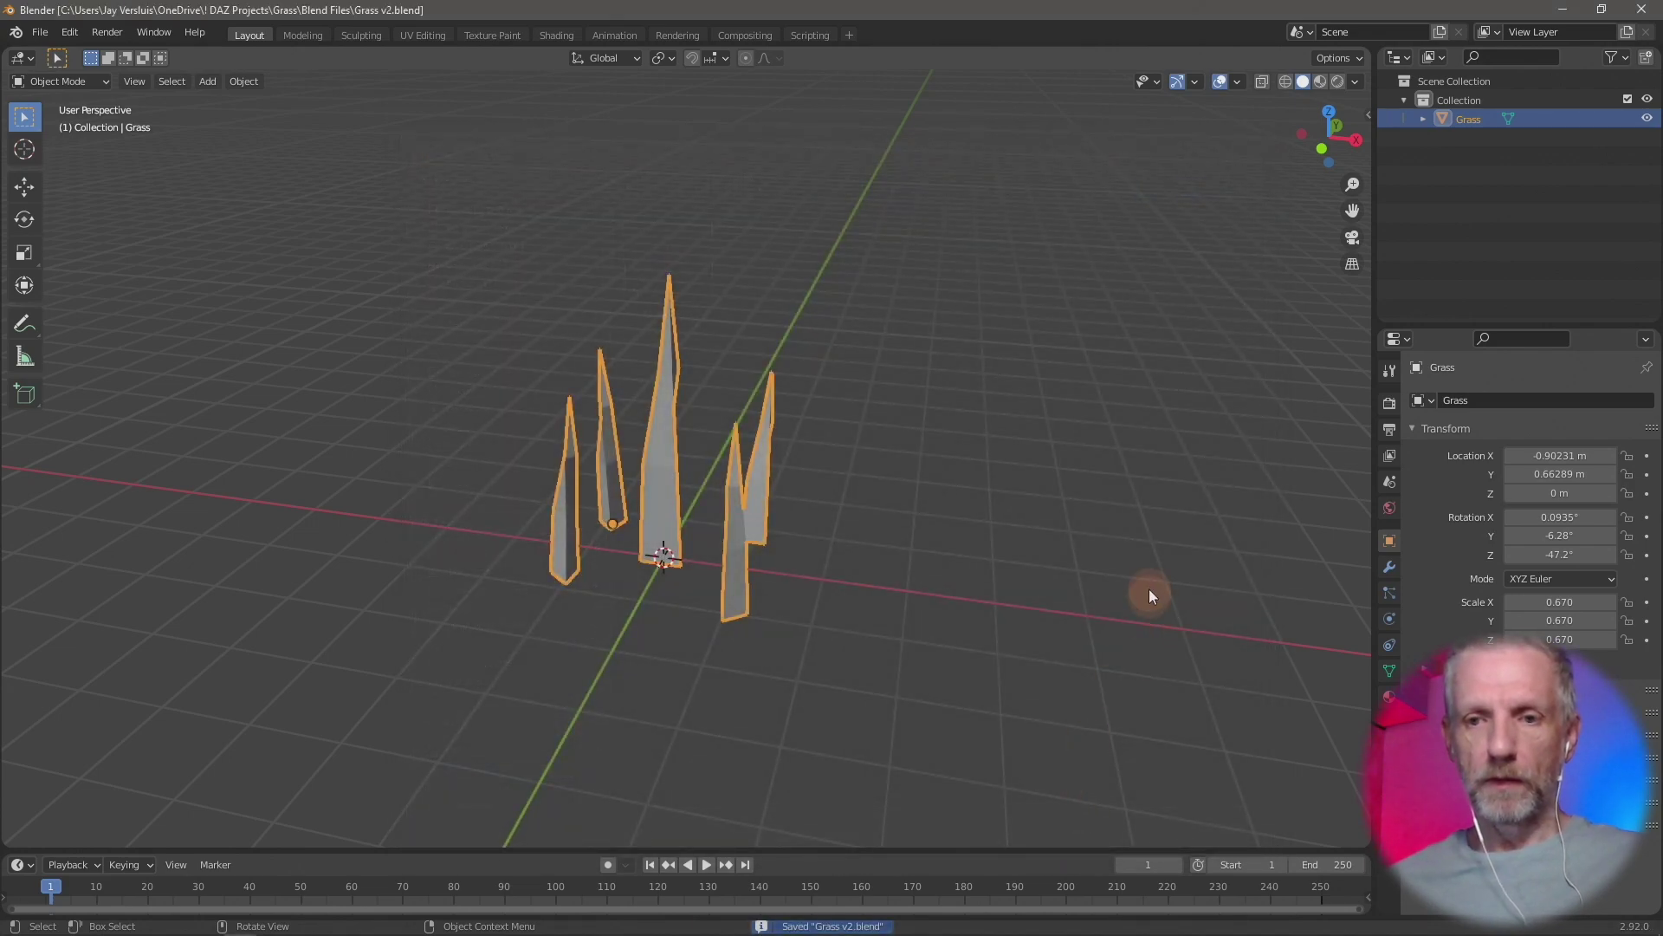
Switch to DAZ Studio and start a new scene, clearing the existing grass scene
left_click(1562, 19)
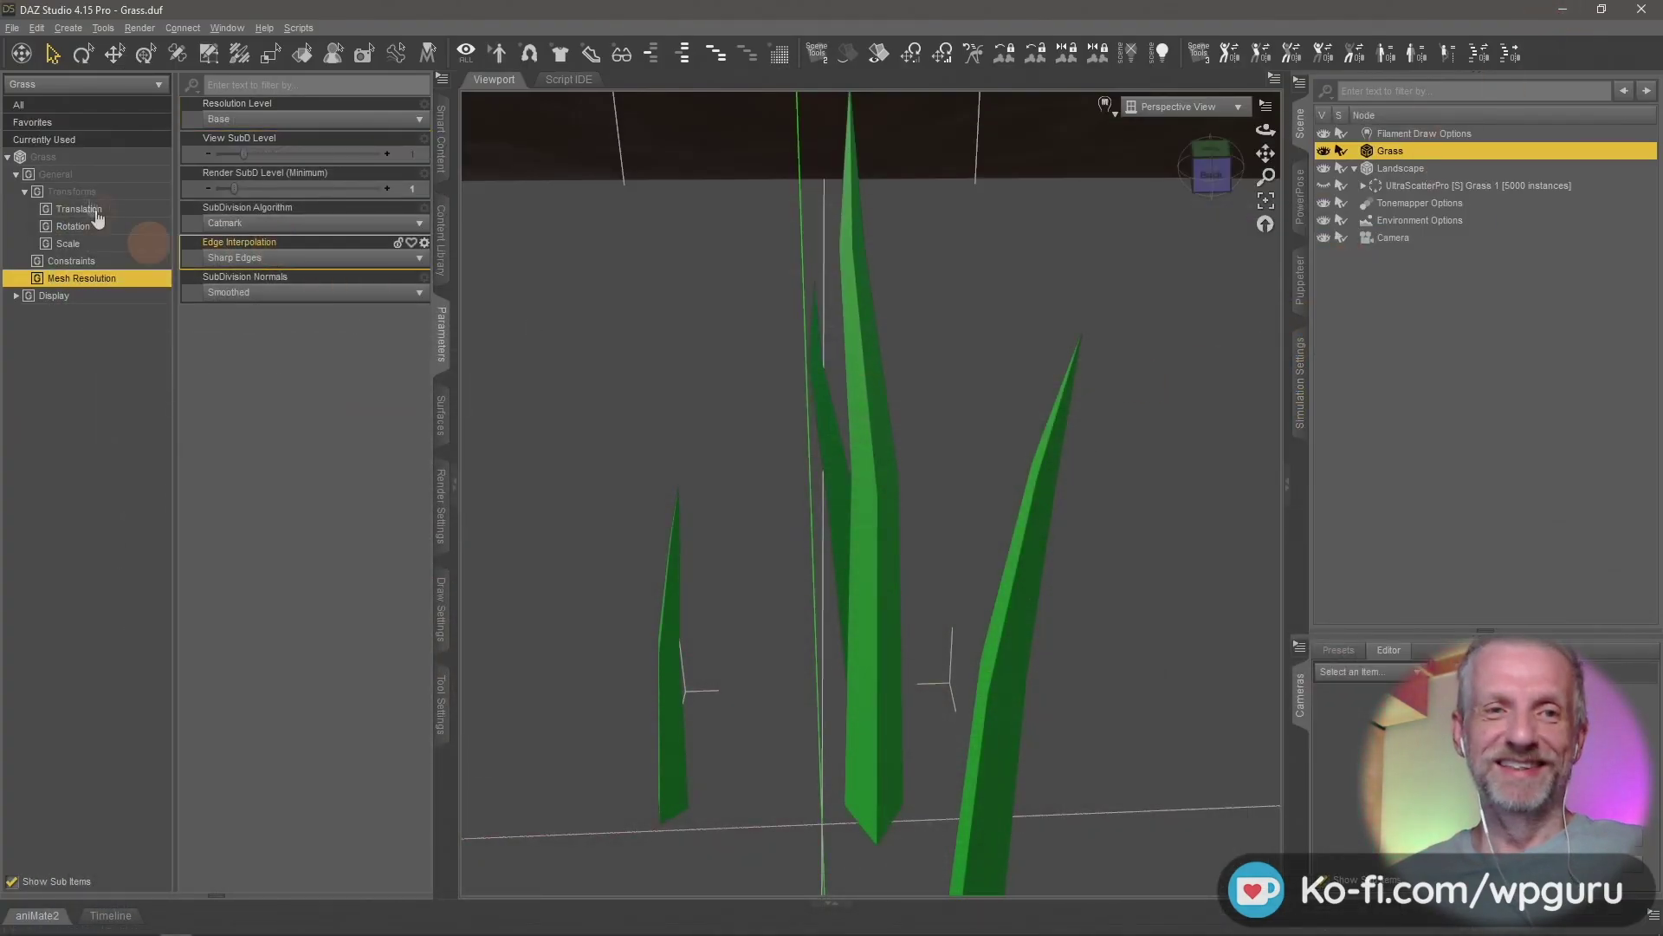
left_click(12, 28)
left_click(24, 49)
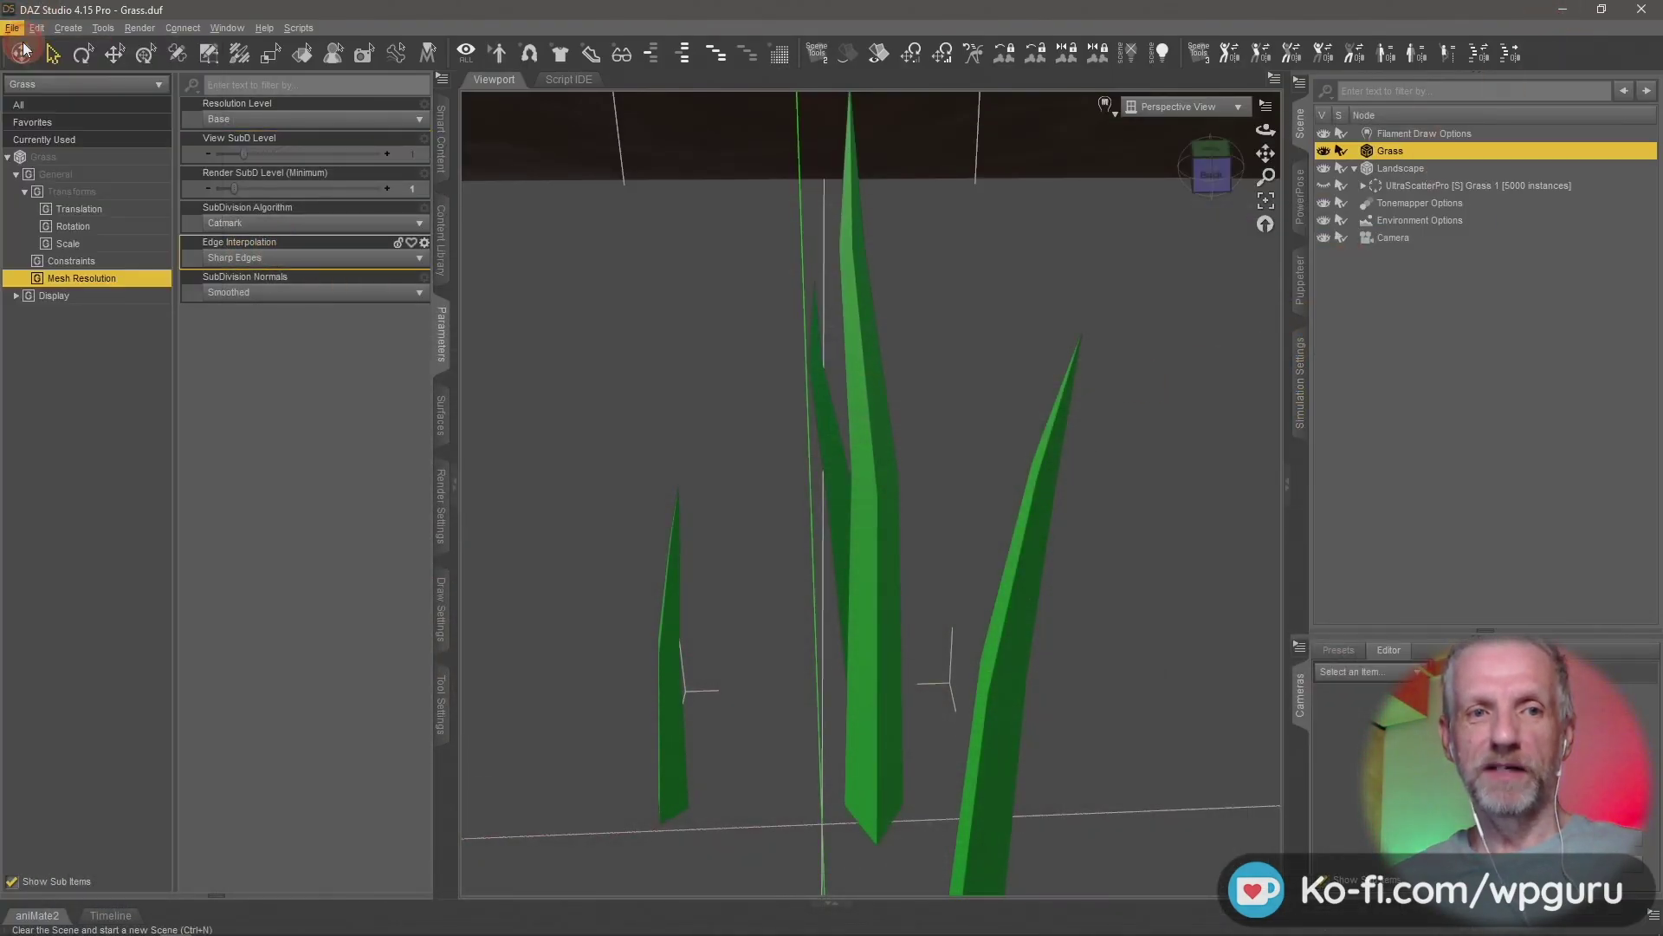
left_click(799, 487)
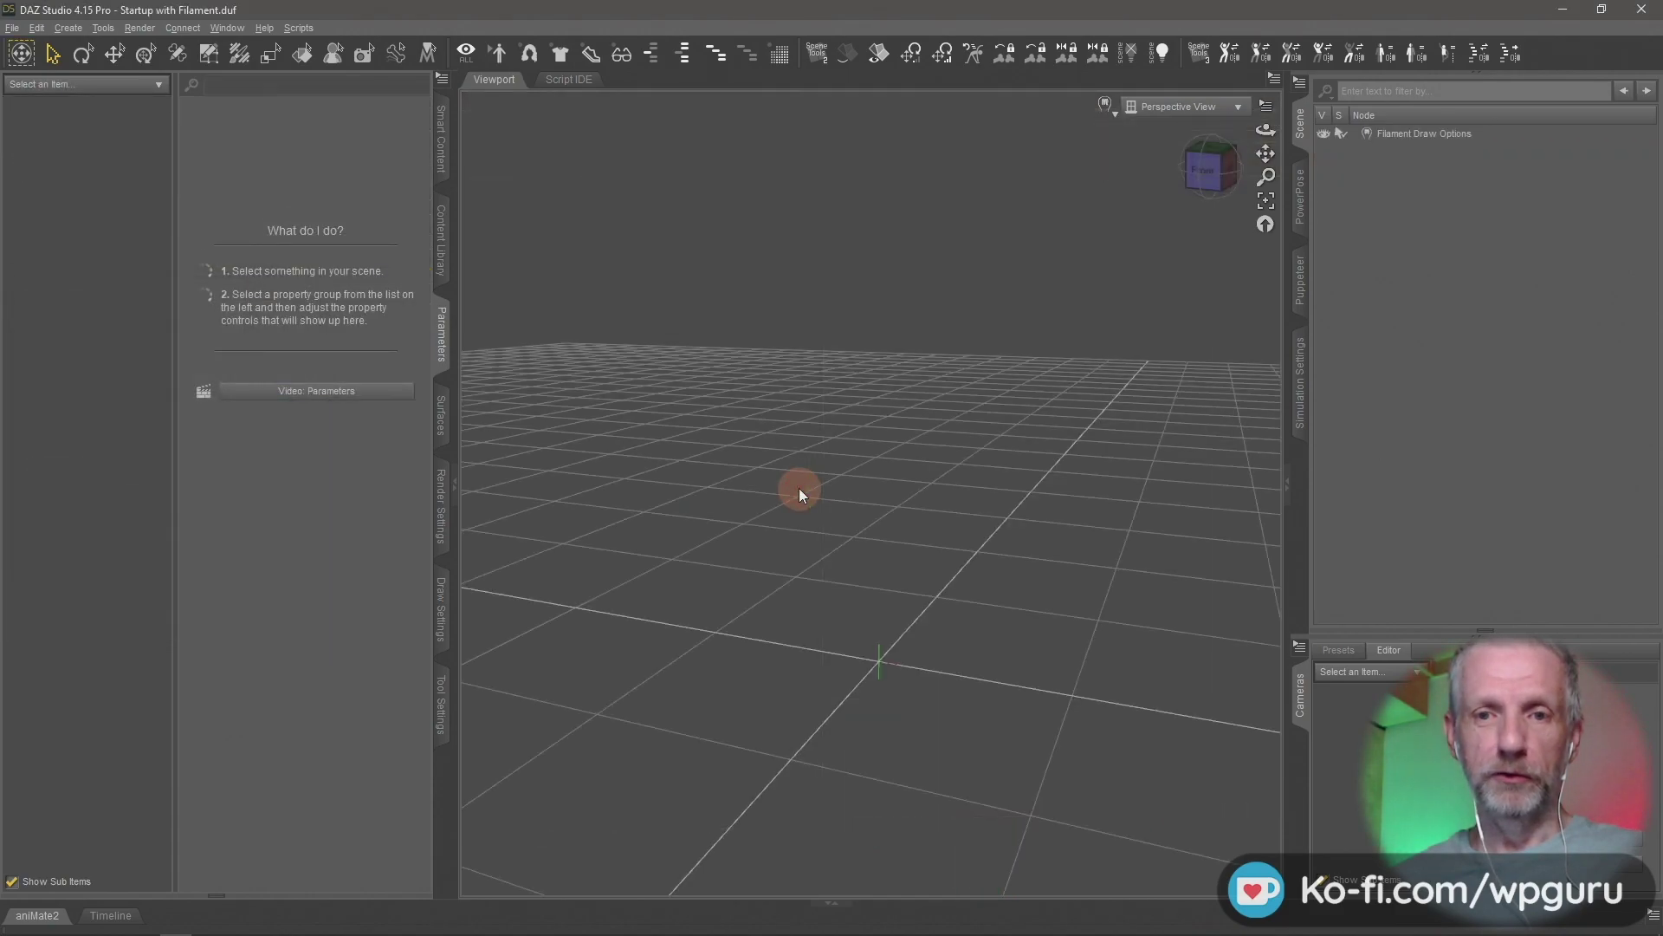
Import Grass v2.obj from the OBJs folder with the import scale set to 100%
left_click(12, 28)
left_click(123, 204)
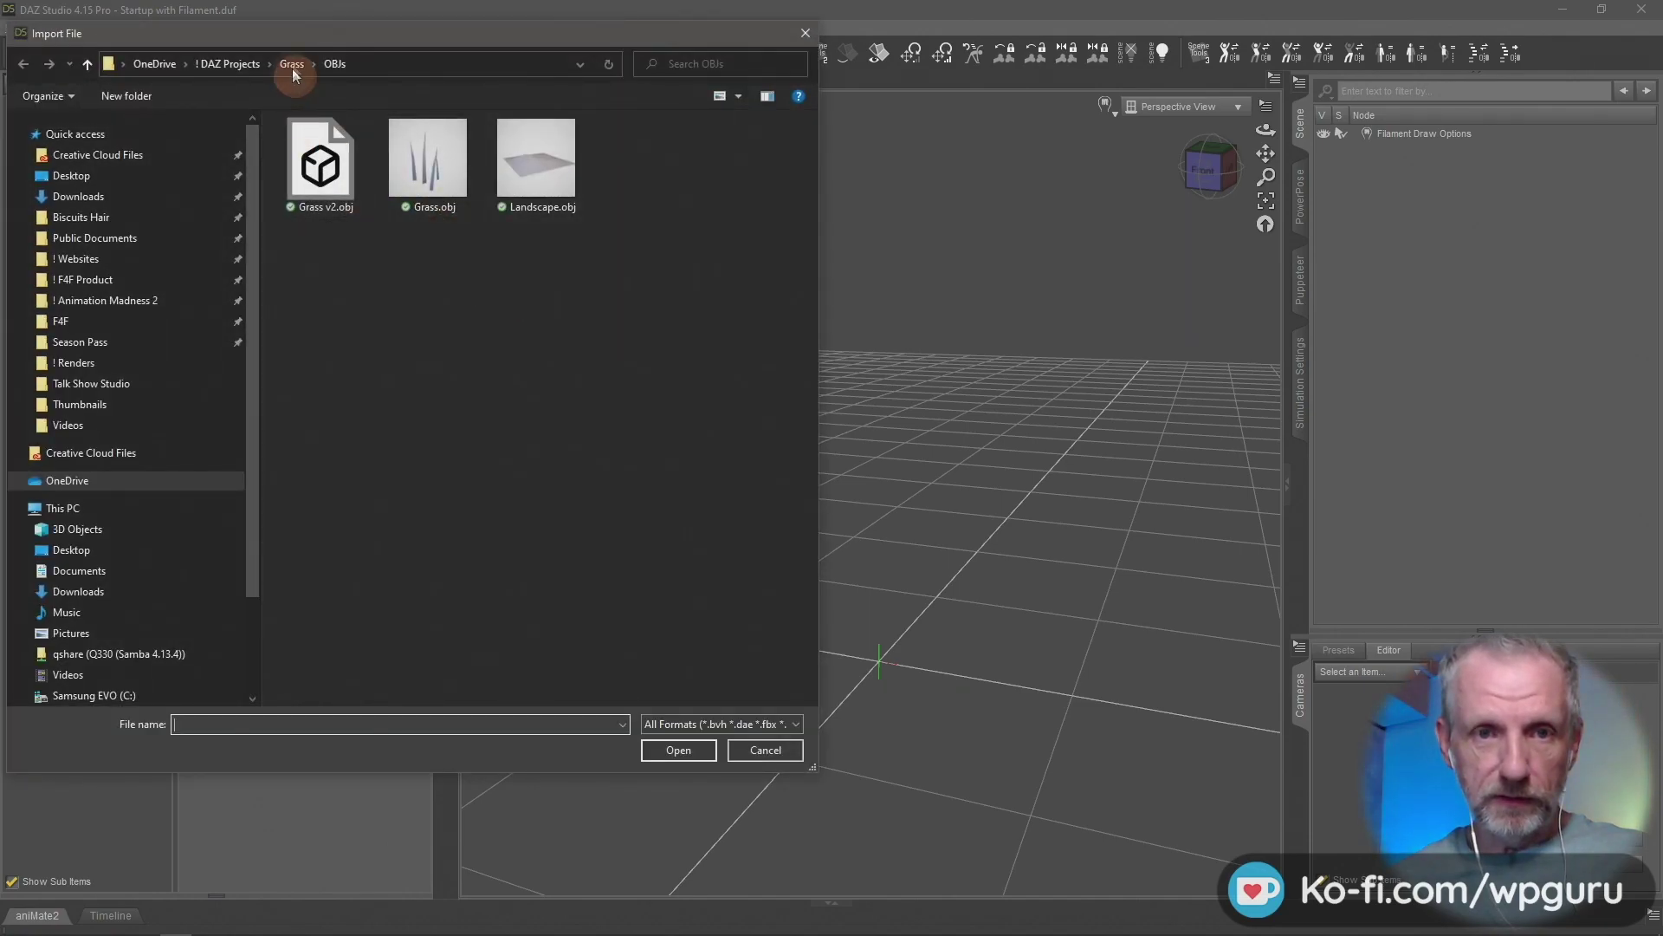
left_click(321, 179)
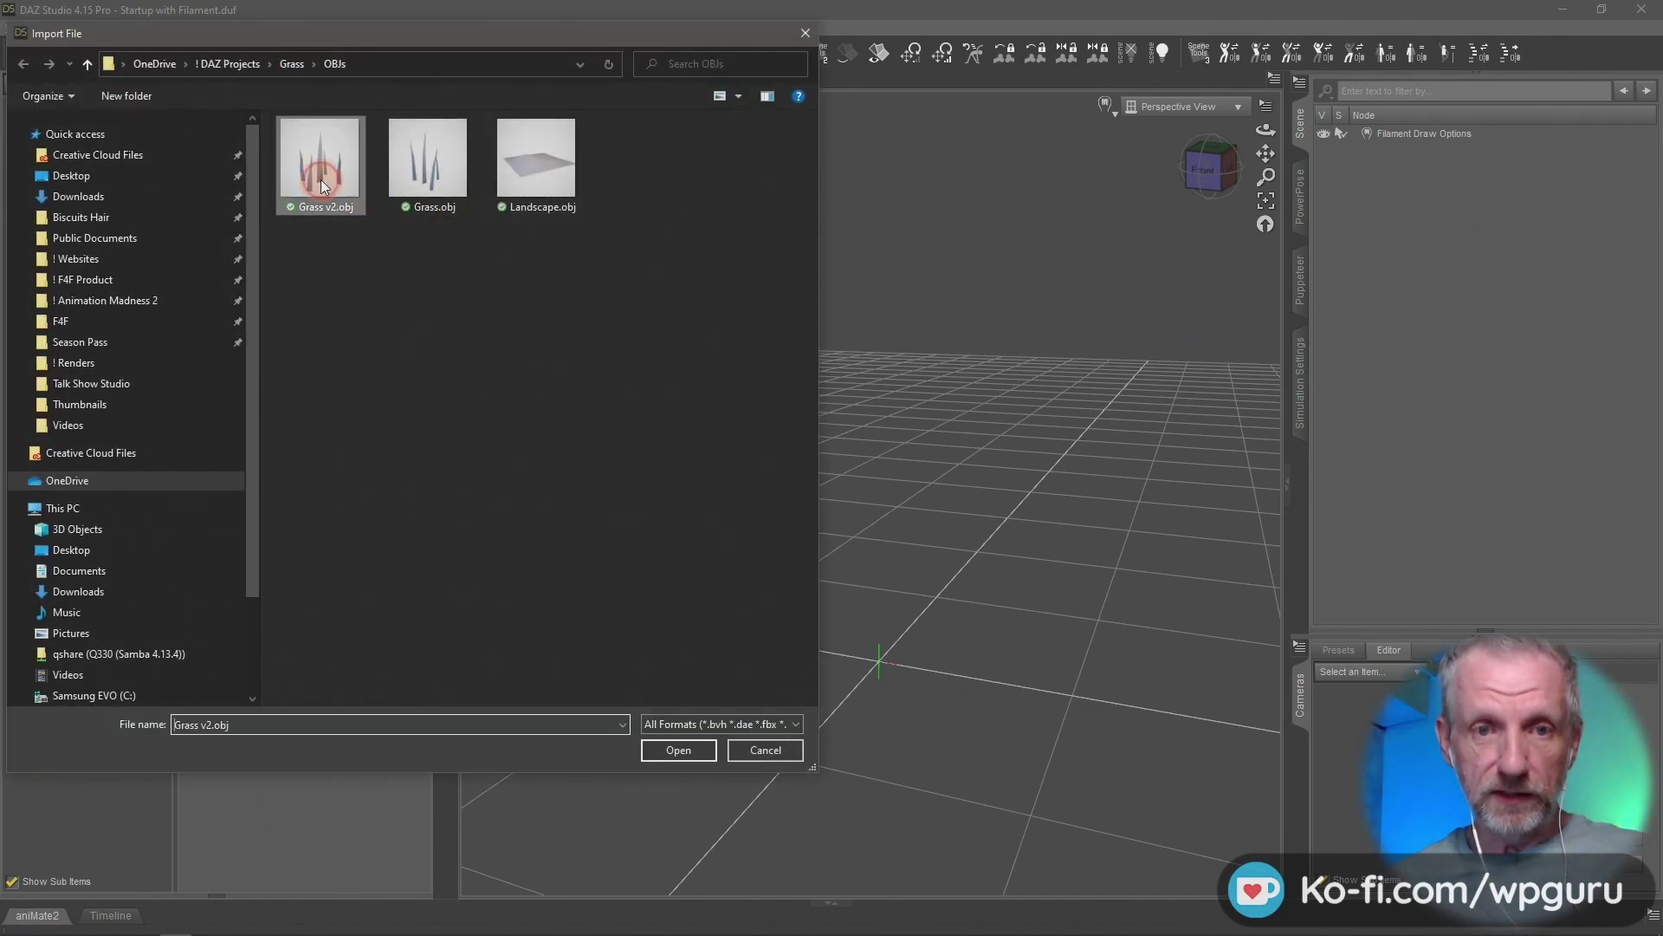
left_click(459, 183)
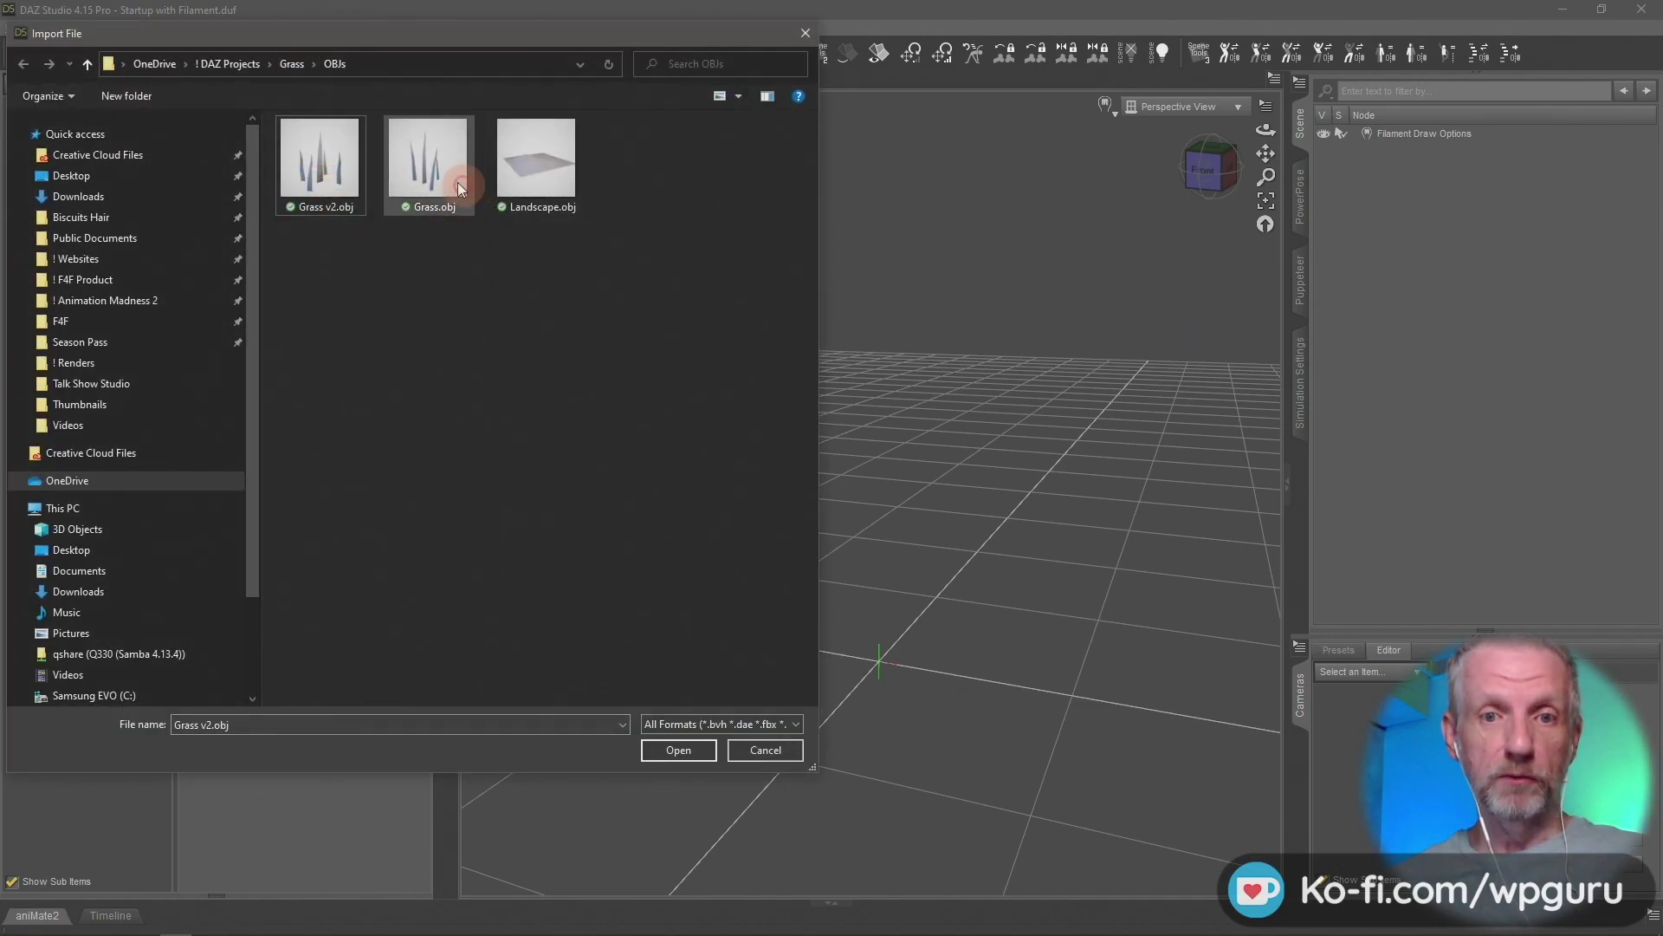
left_click(313, 168)
left_click(678, 750)
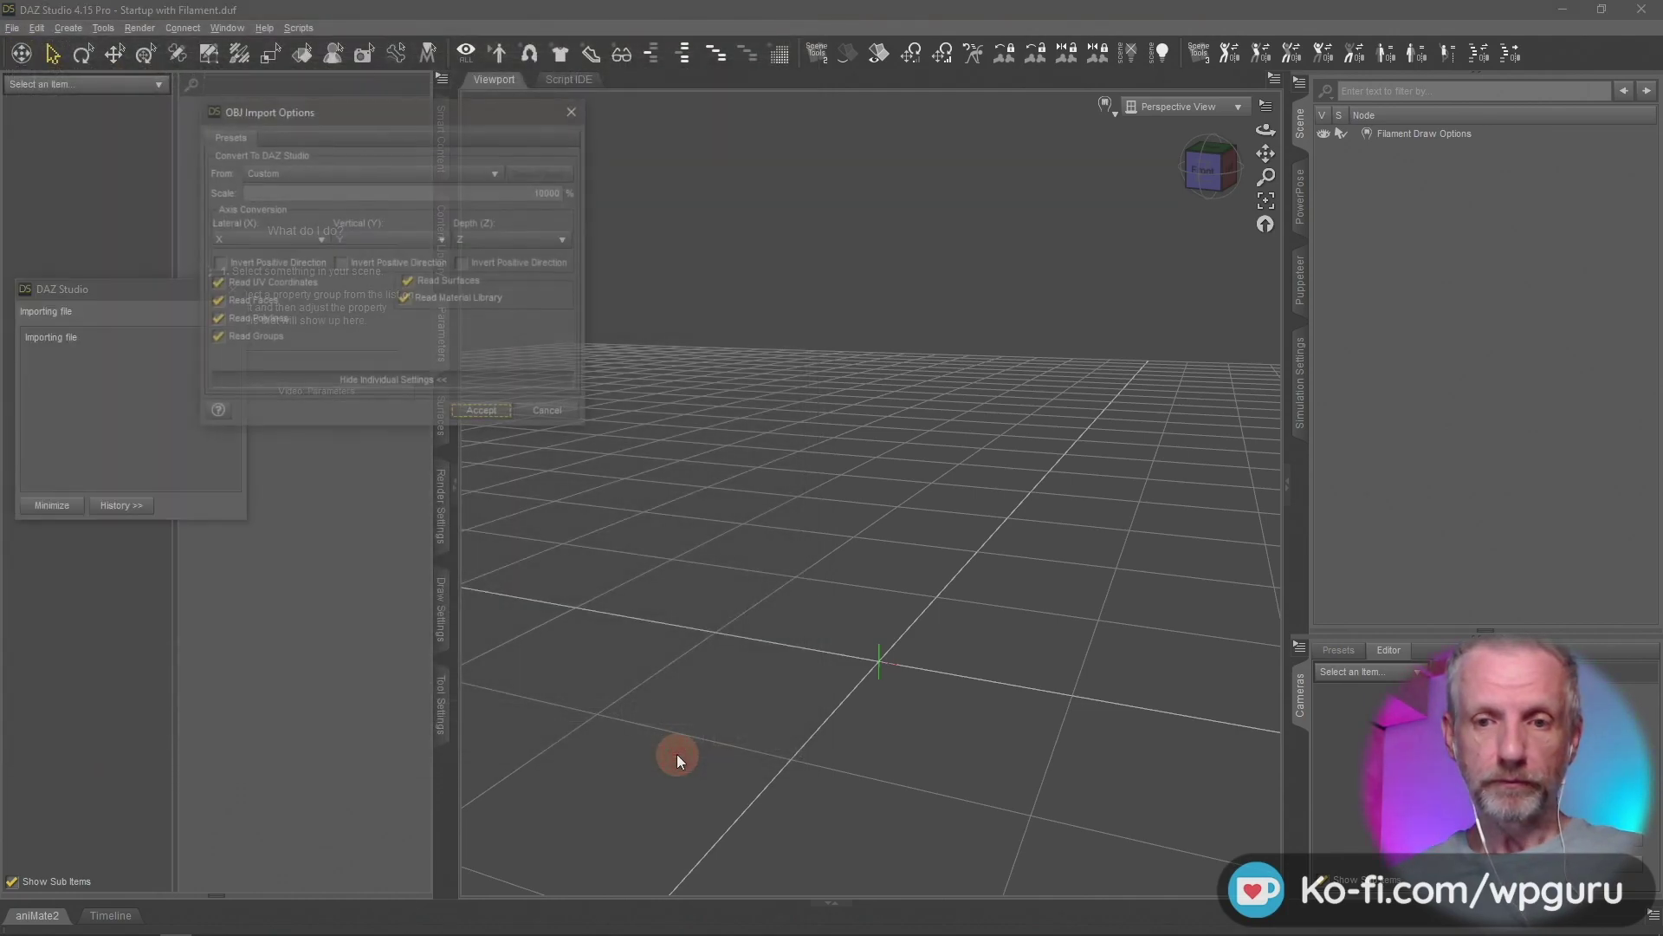
left_click(542, 192)
key("Return")
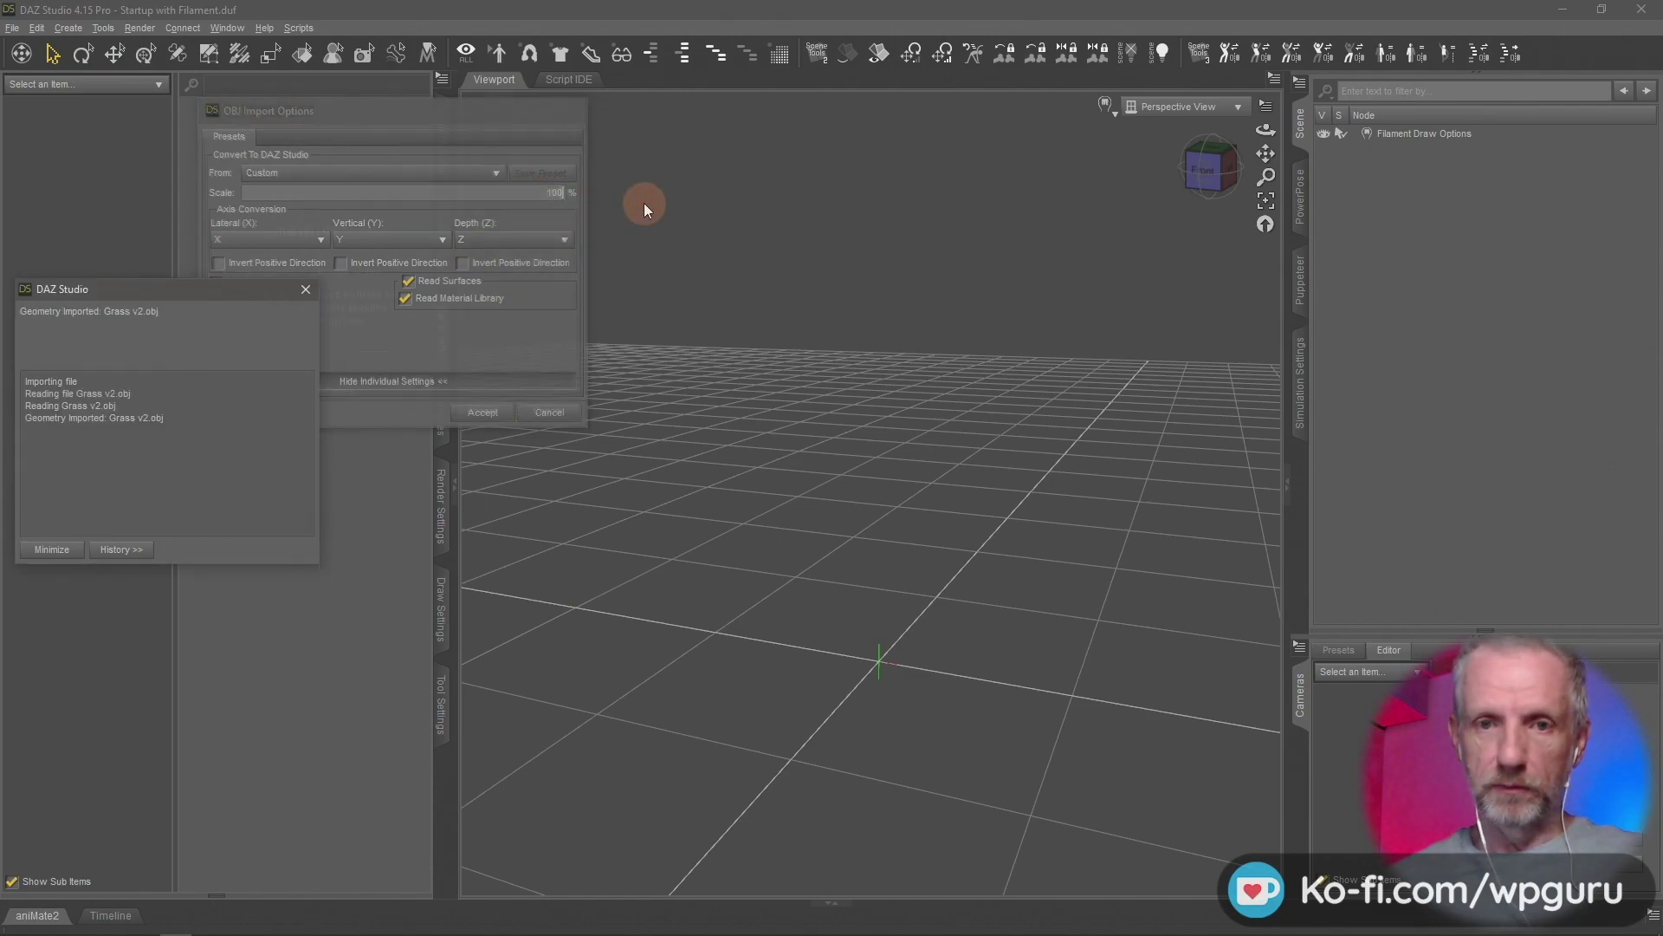
Scale the imported Grass v2 object uniformly to about 15.2%
scroll(853, 444, "down", 7)
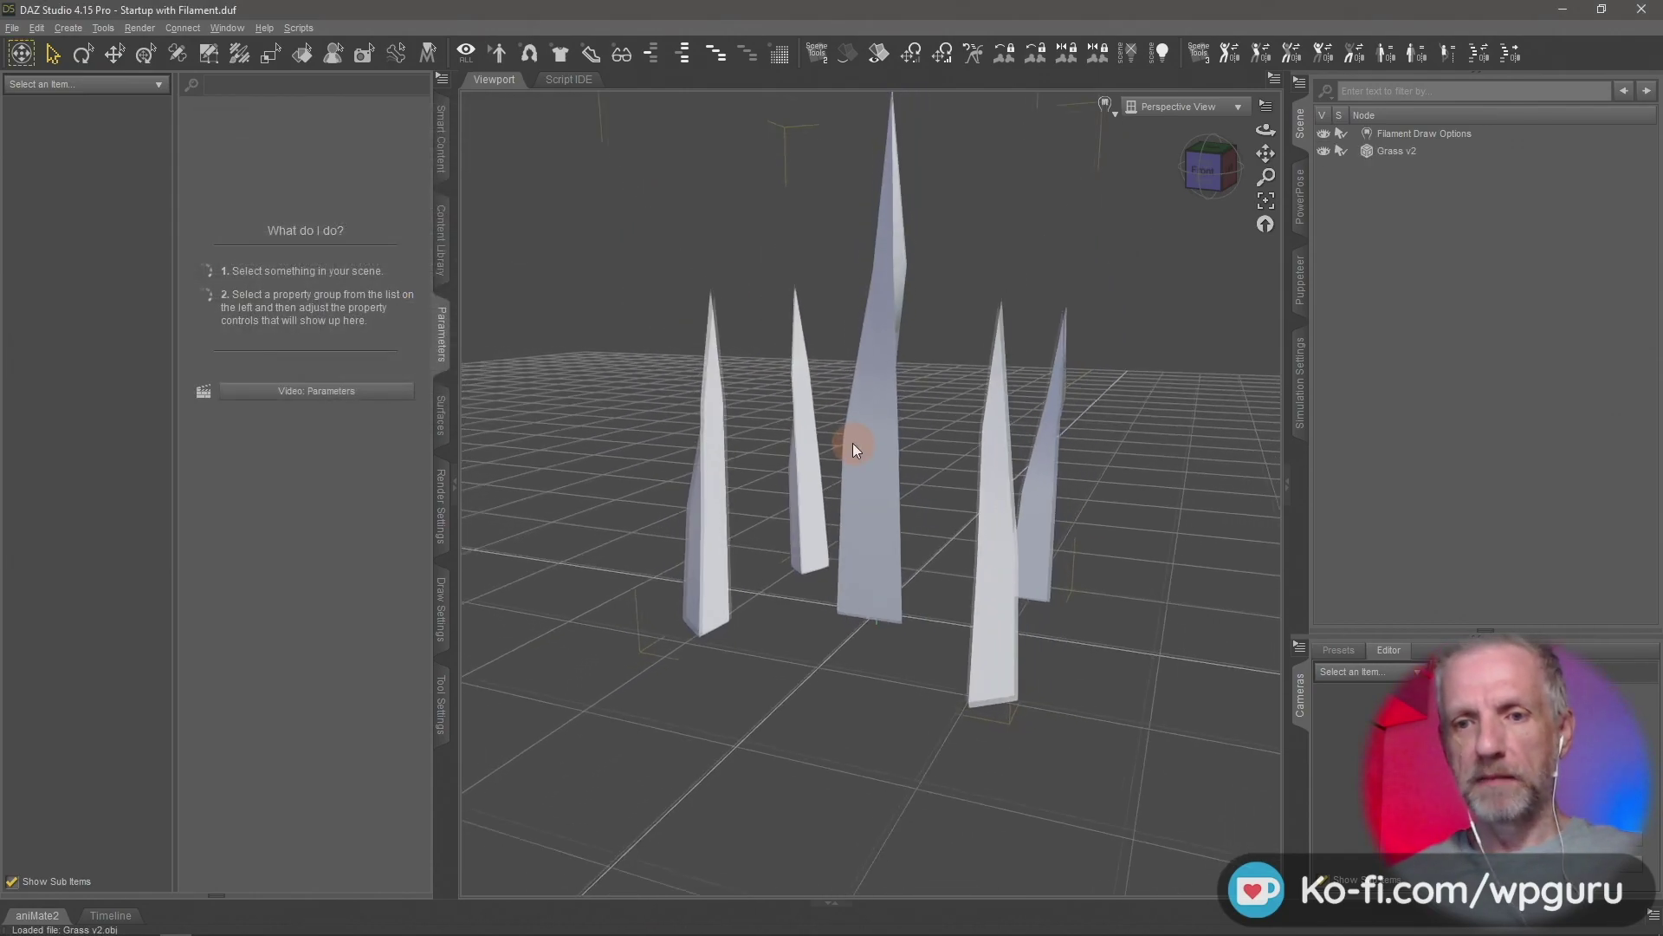
mouse_move(972, 537)
middle_mouse_down()
mouse_move(991, 538)
mouse_move(970, 537)
middle_mouse_up()
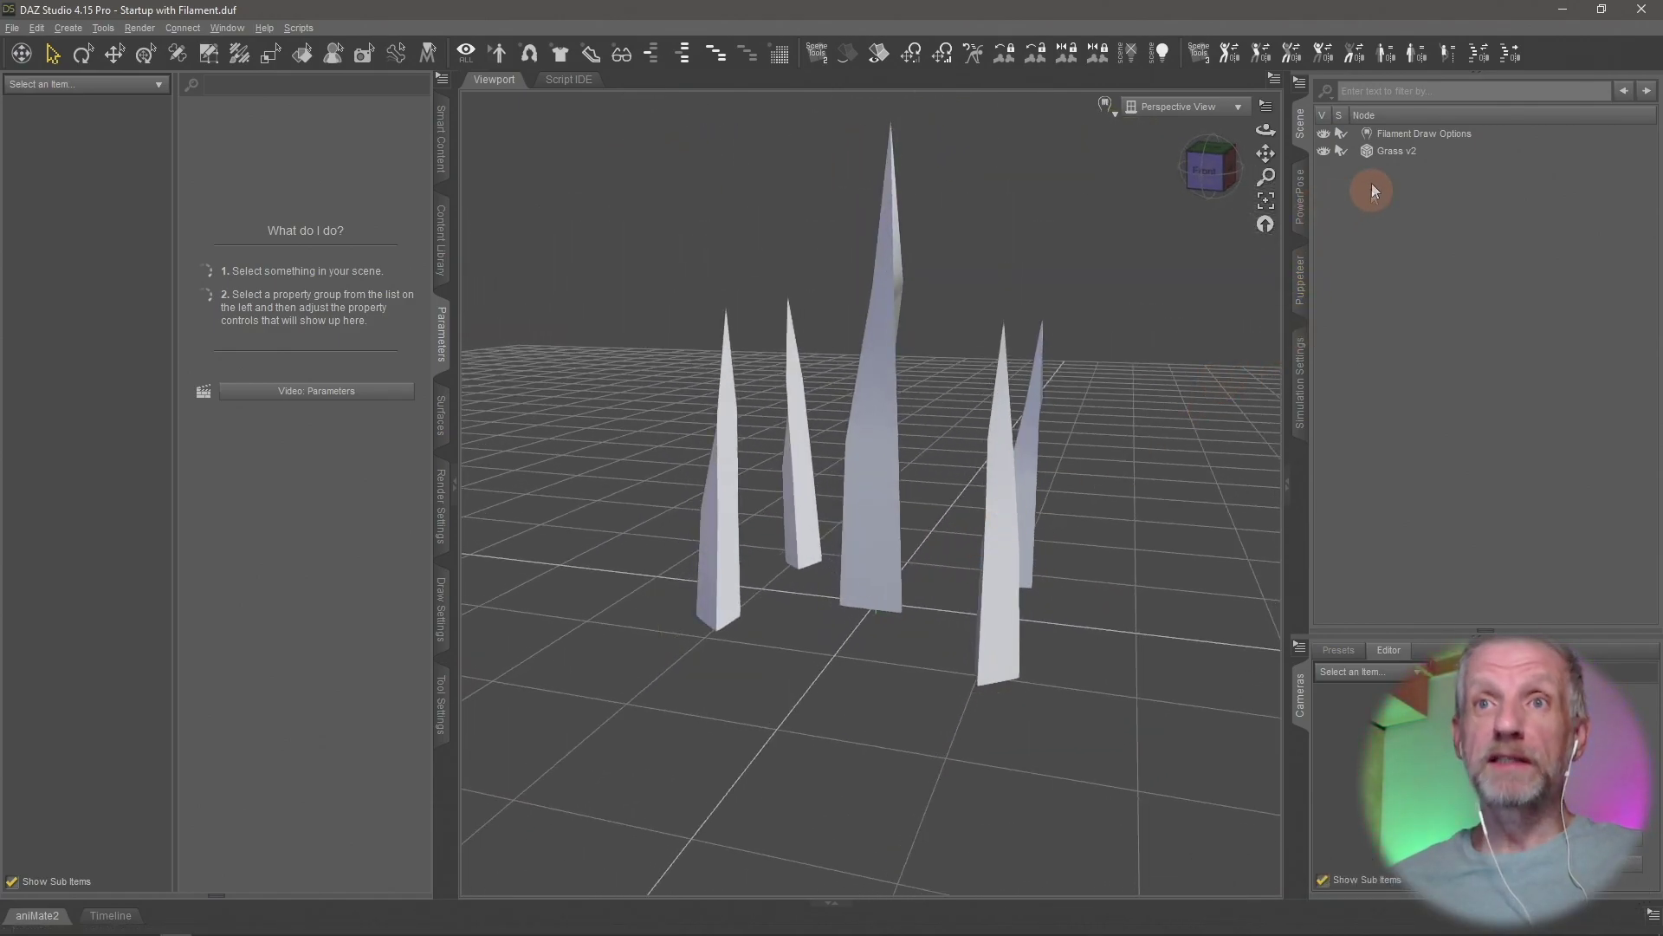
left_click(1393, 151)
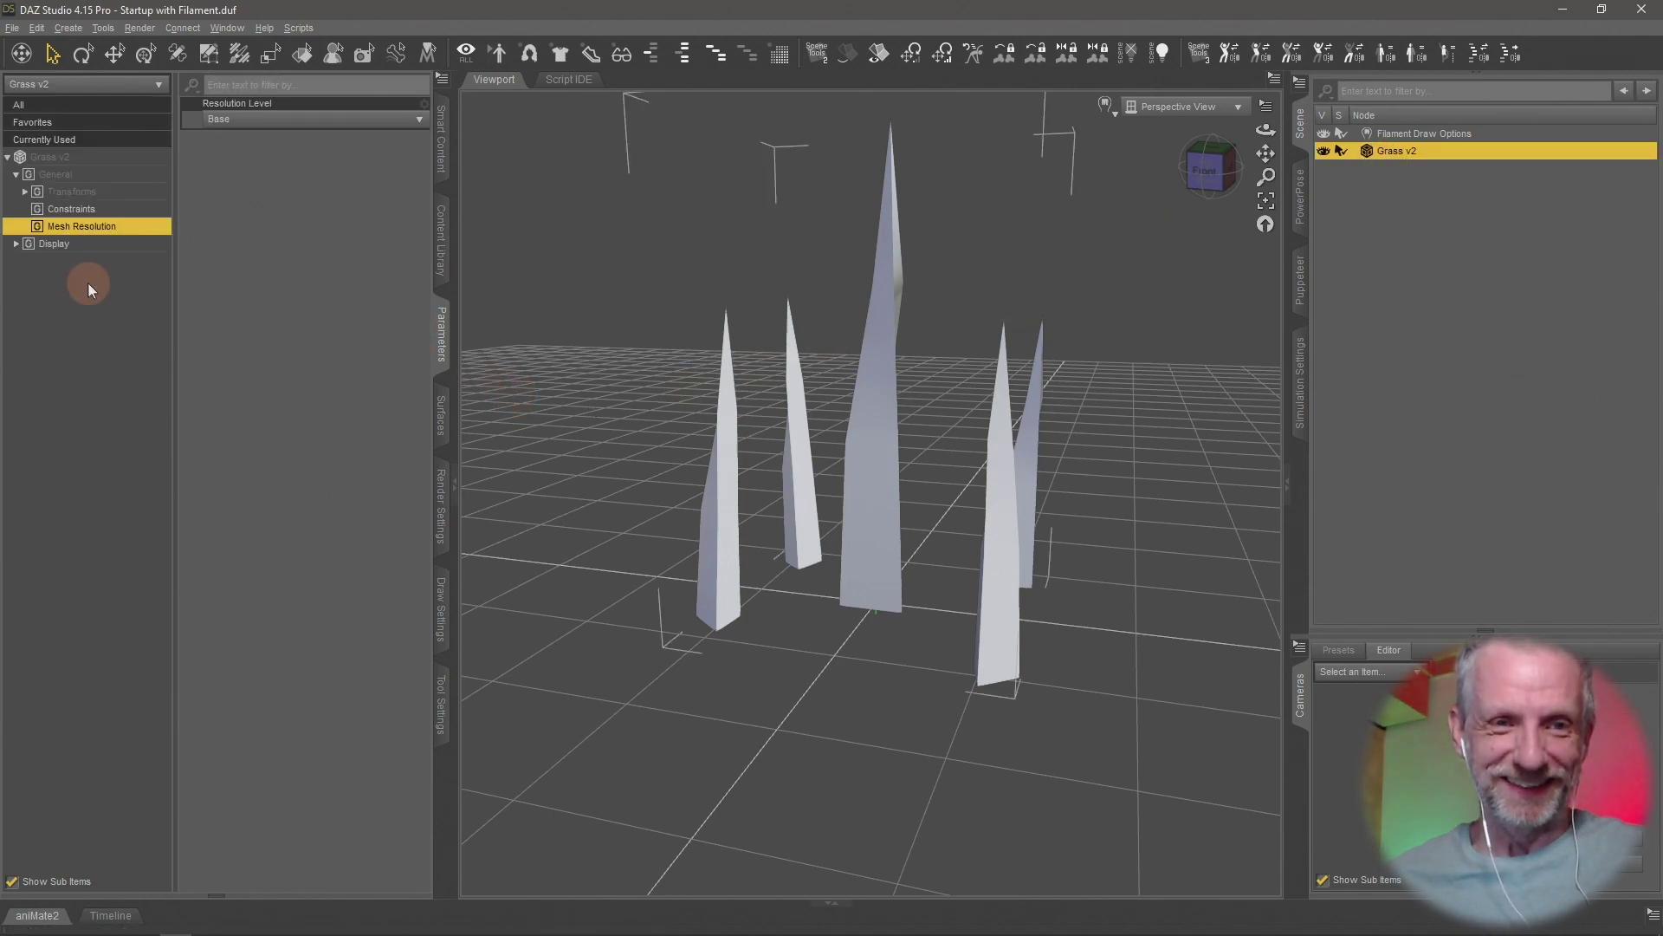
left_click(111, 192)
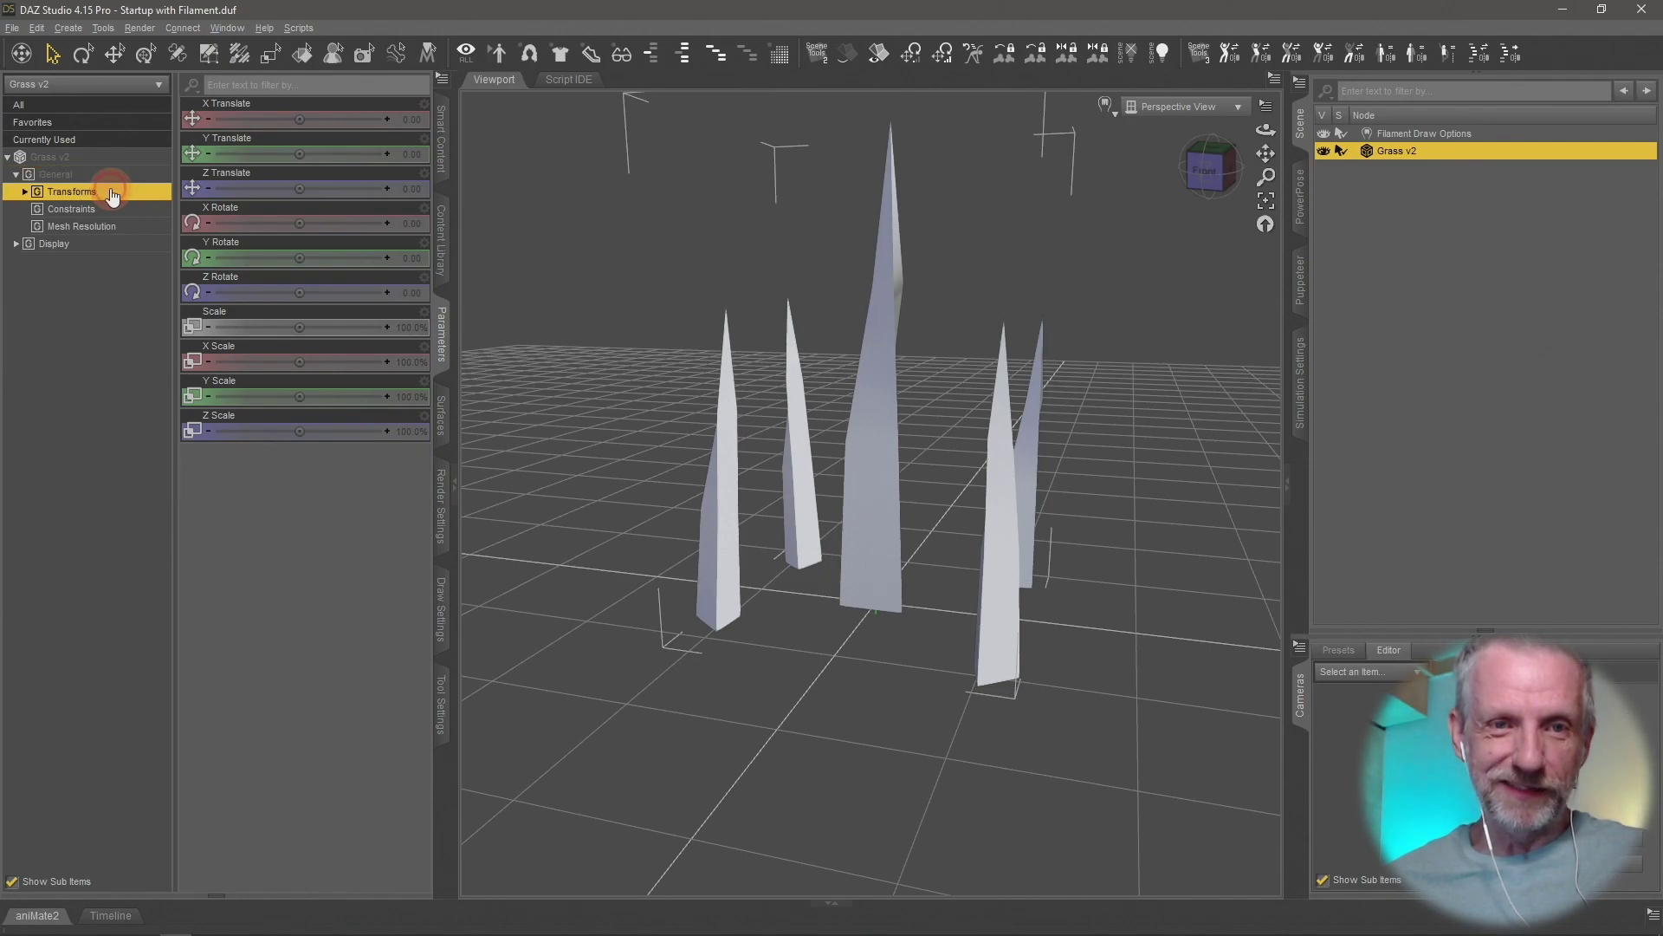
left_click_drag(298, 328, 247, 328)
middle_click_drag(738, 495, 829, 603)
scroll(738, 495, "up", 5)
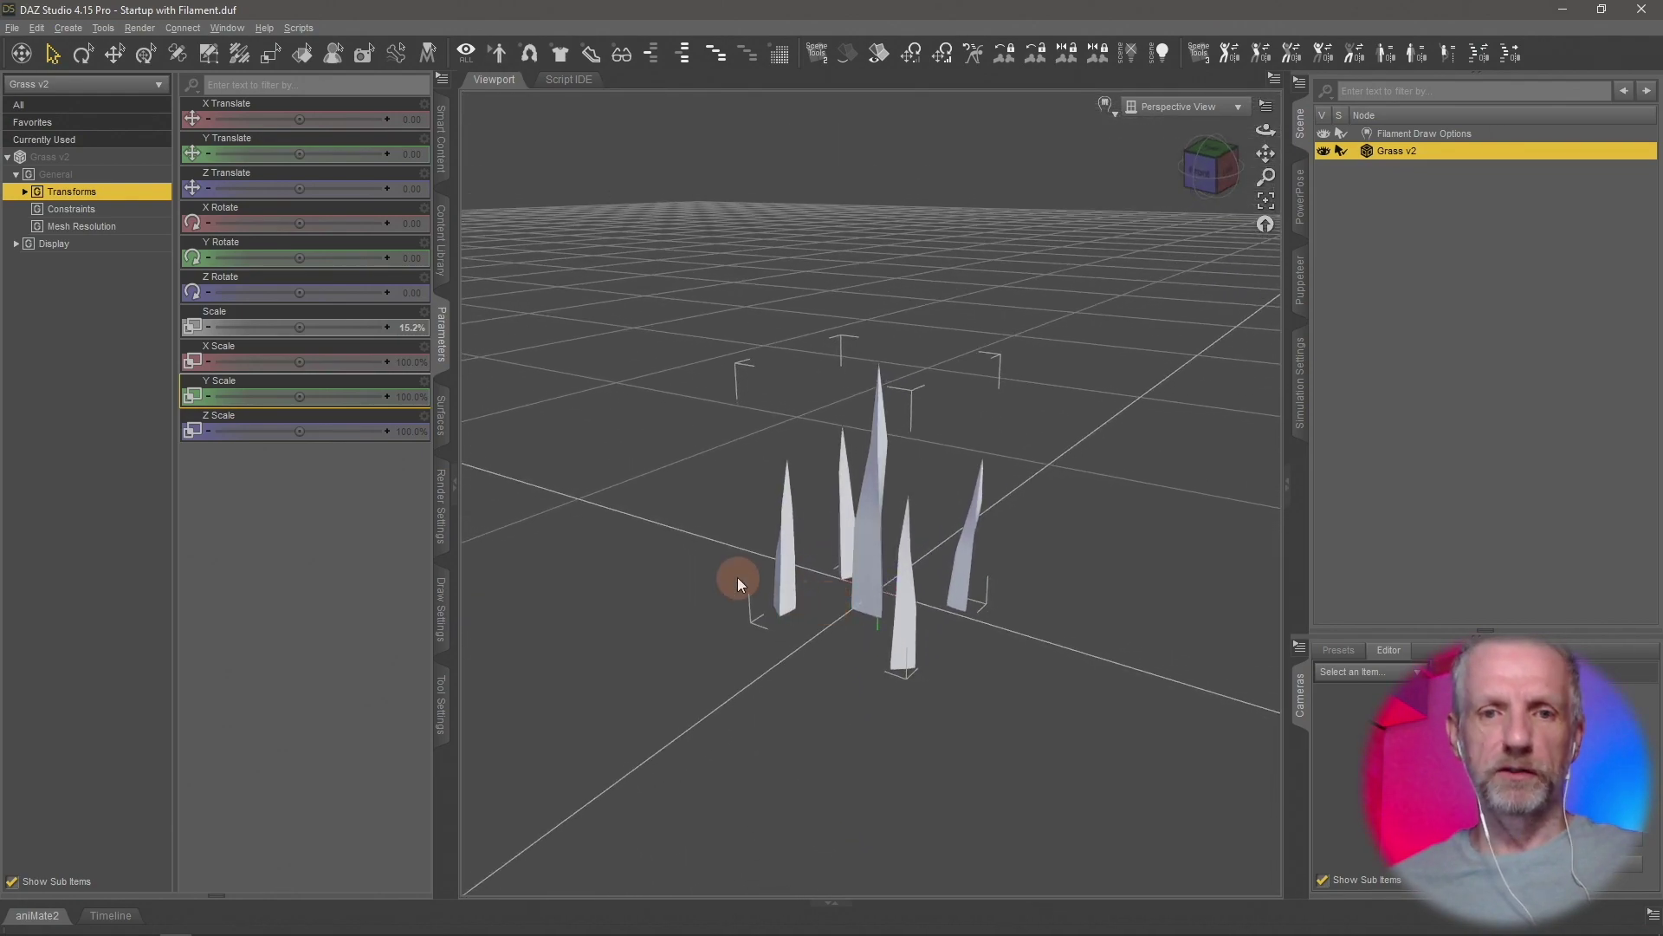
Examine the material surface of Grass v2 and its shader properties
left_click(440, 415)
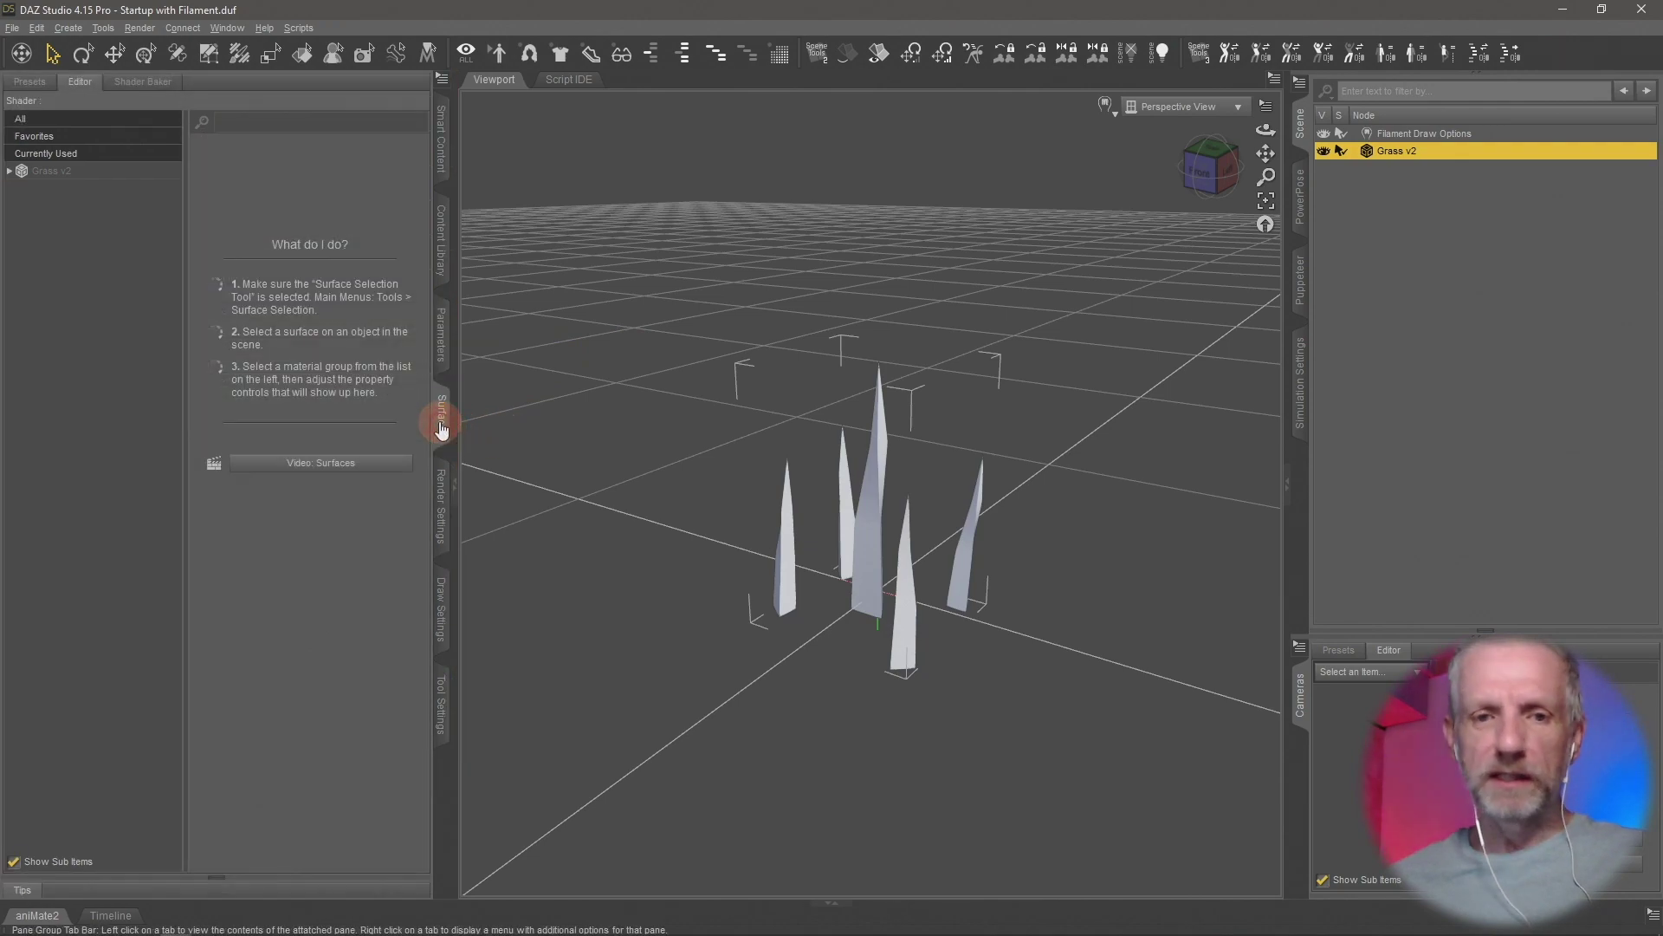
left_click(124, 173)
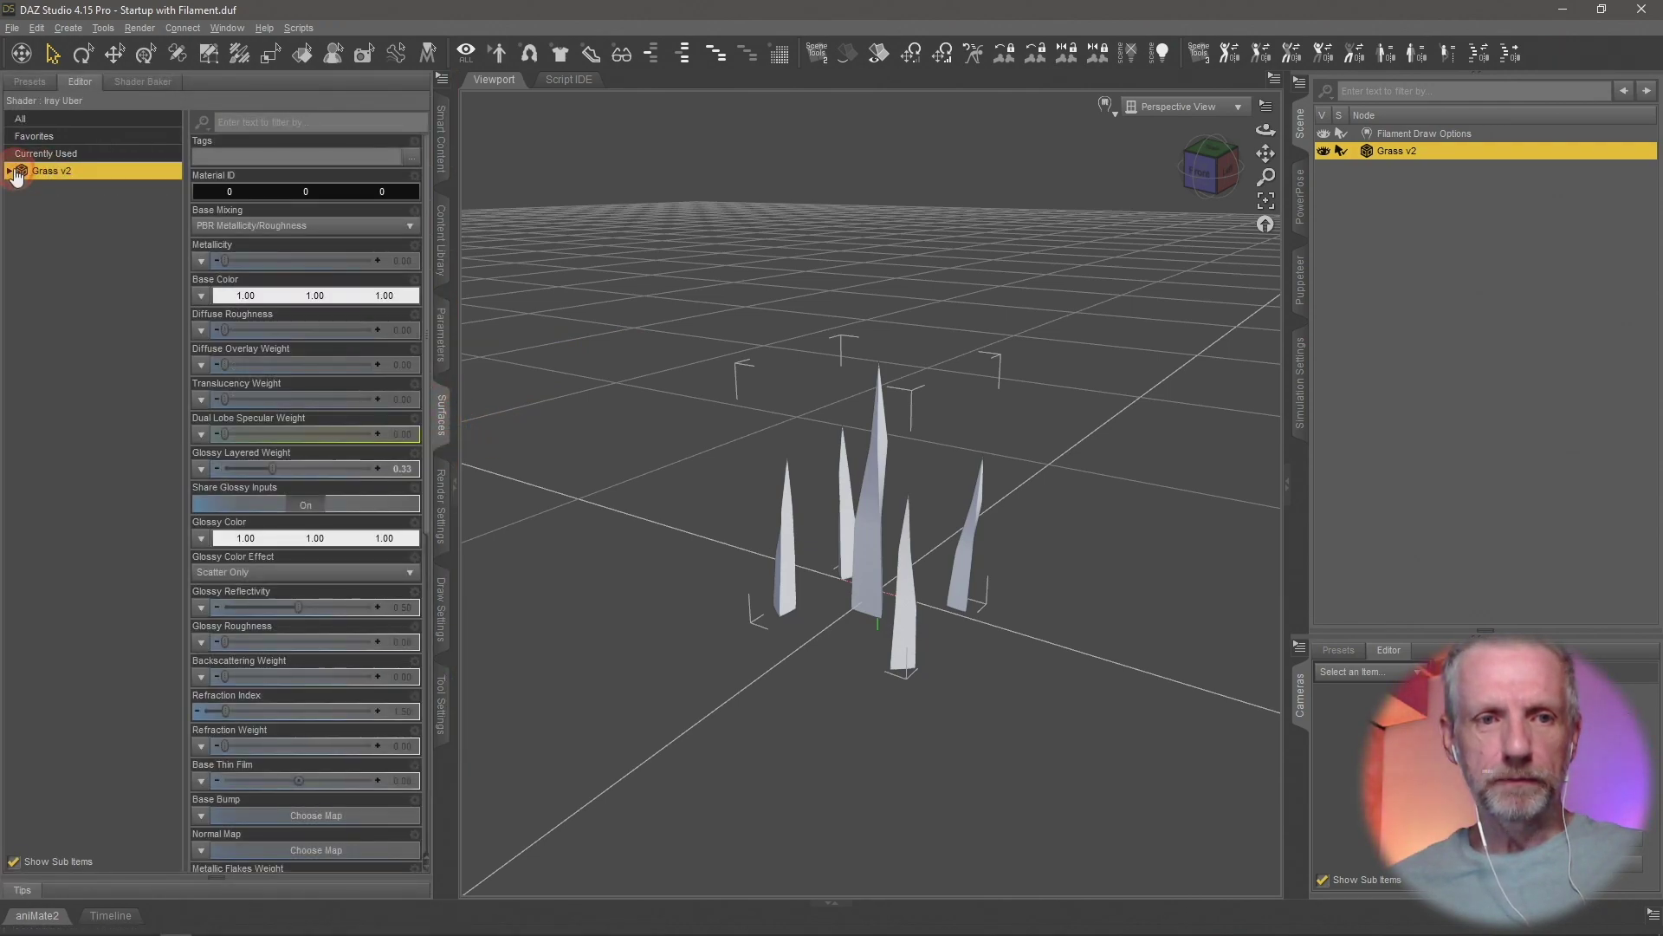
left_click(82, 188)
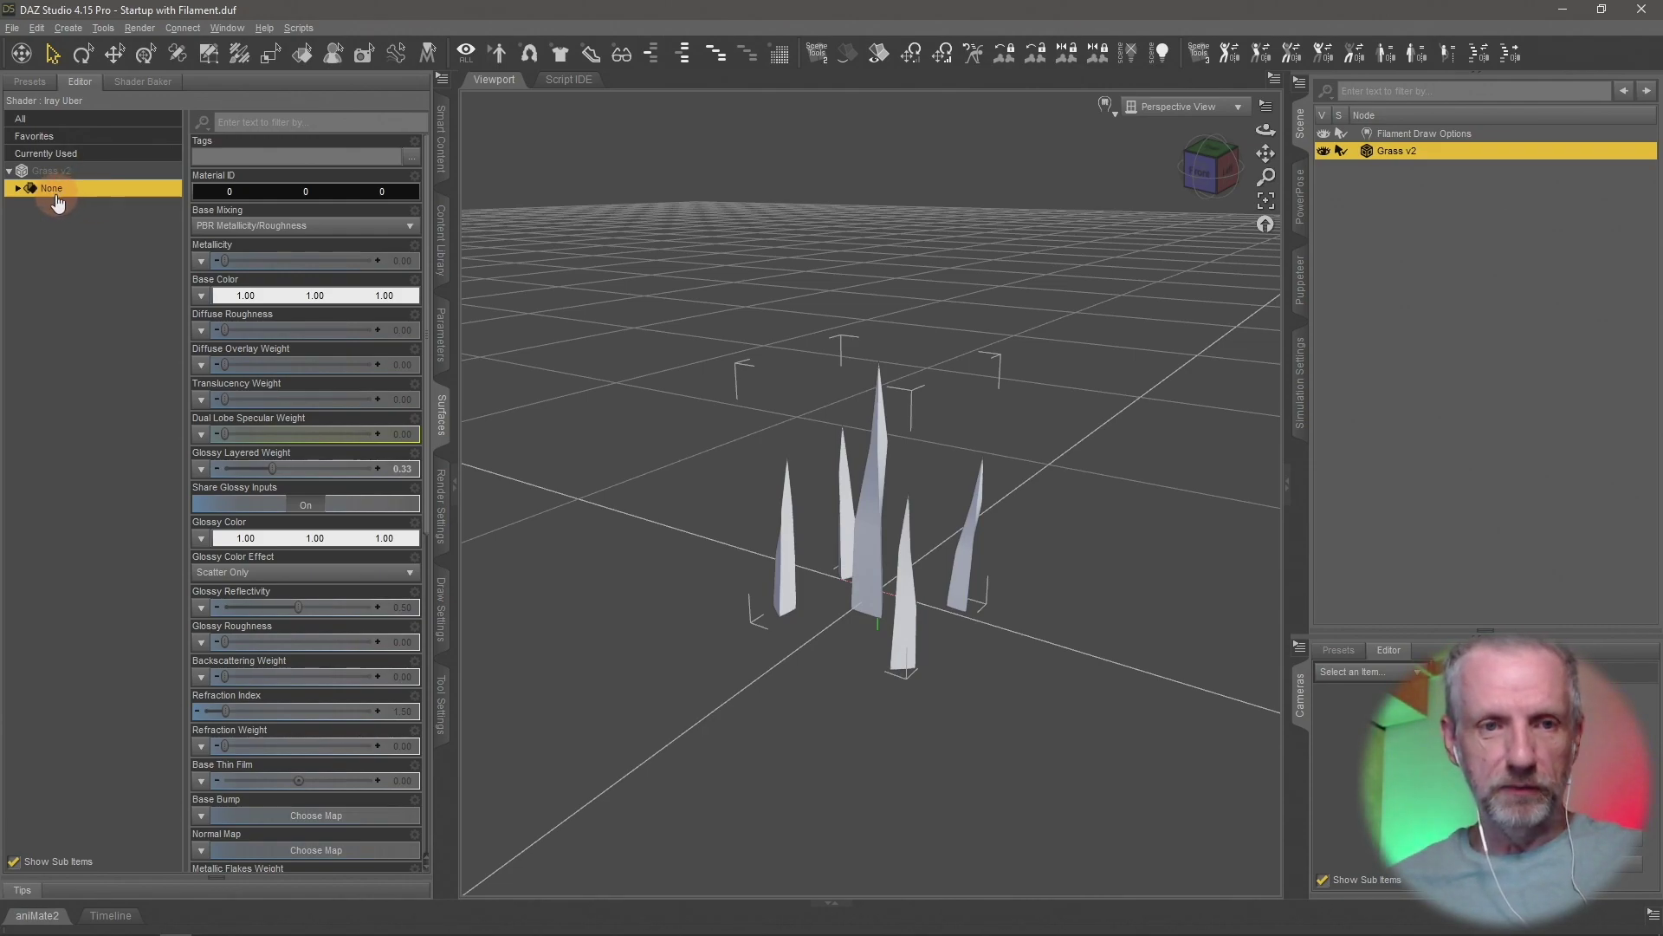
Rename the Grass v2 object's None surface as Grass with the Geometry Editor and return to the Universal tool
left_click(209, 57)
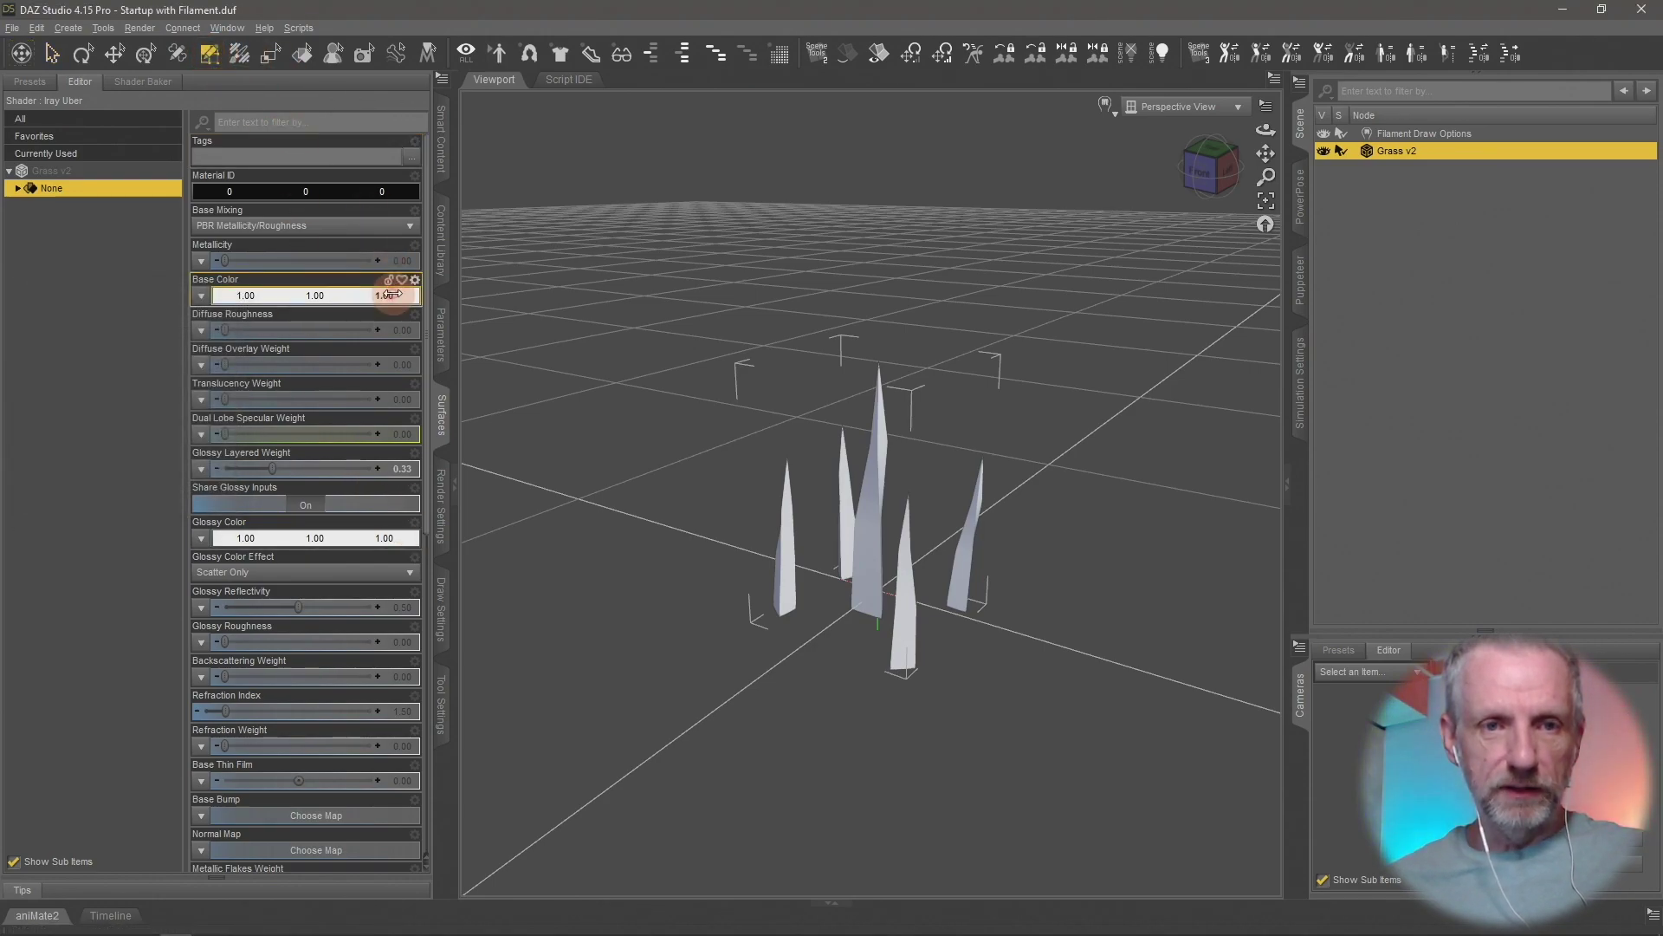
left_click(443, 712)
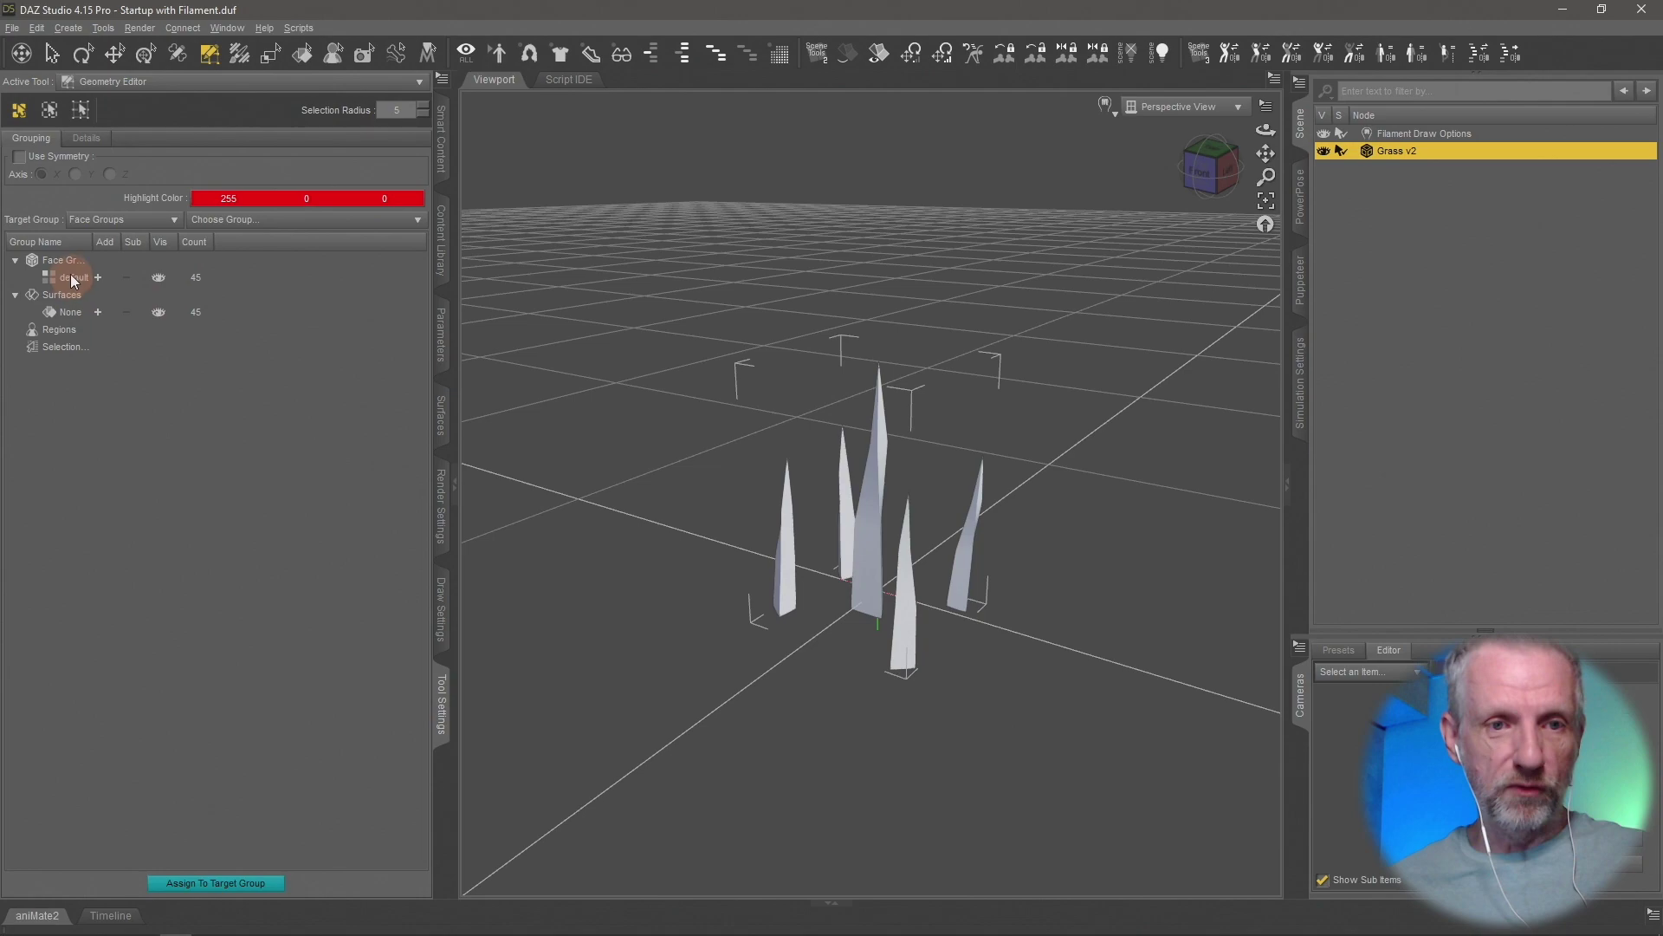
left_click(68, 313)
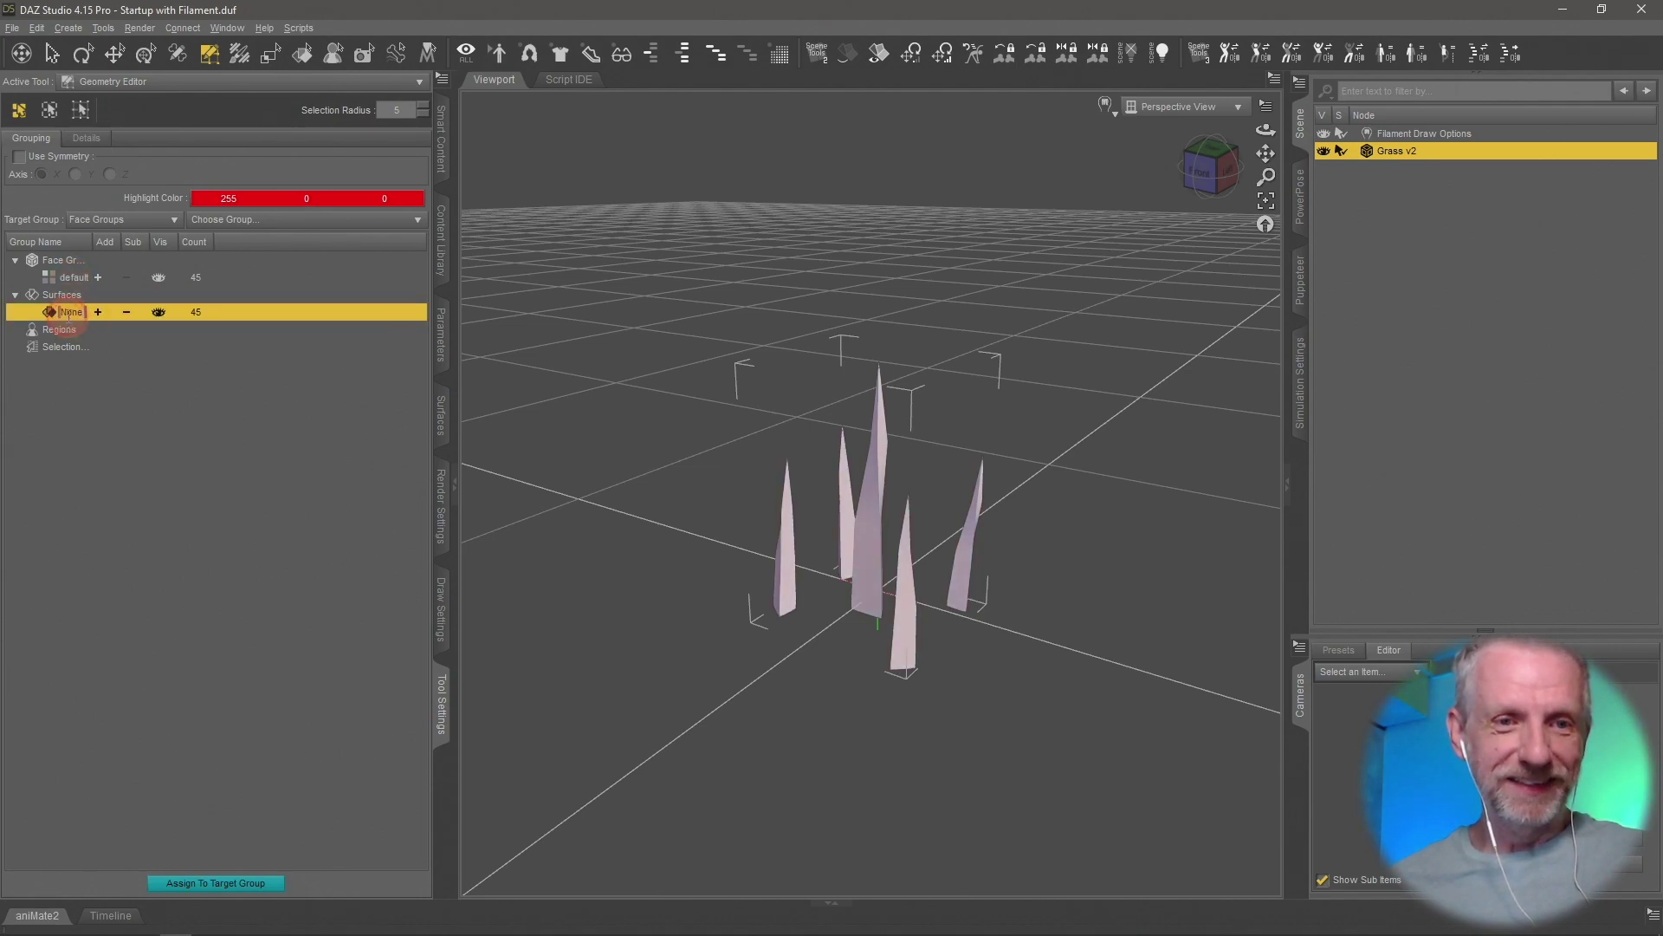
type("Grass")
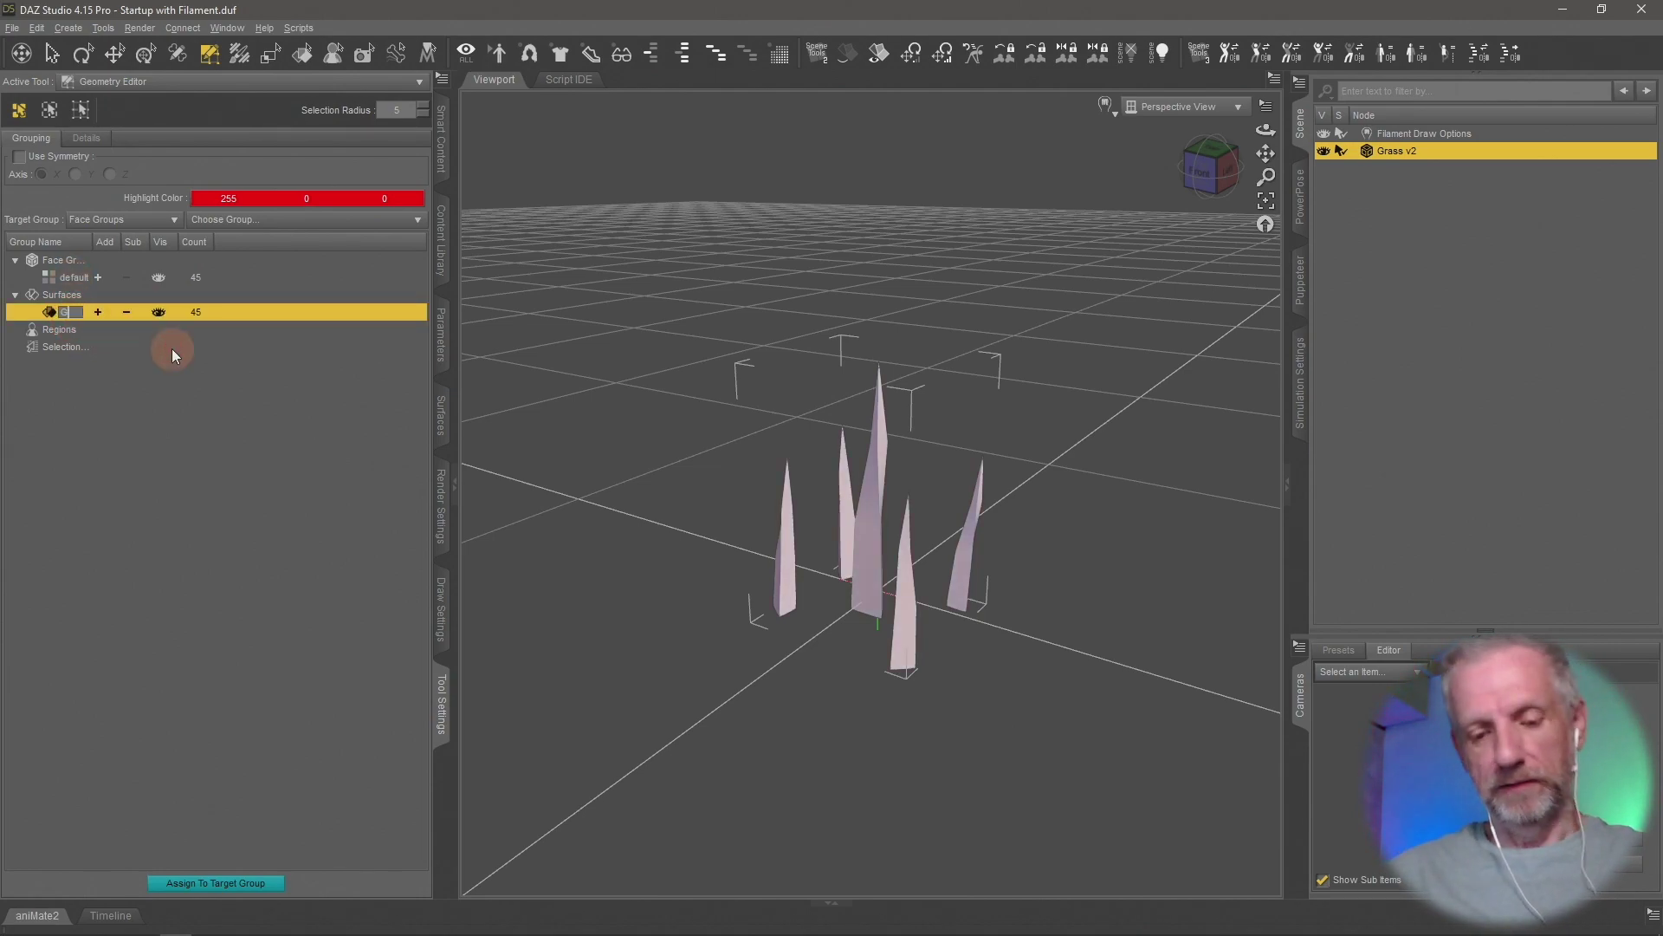
key("Return")
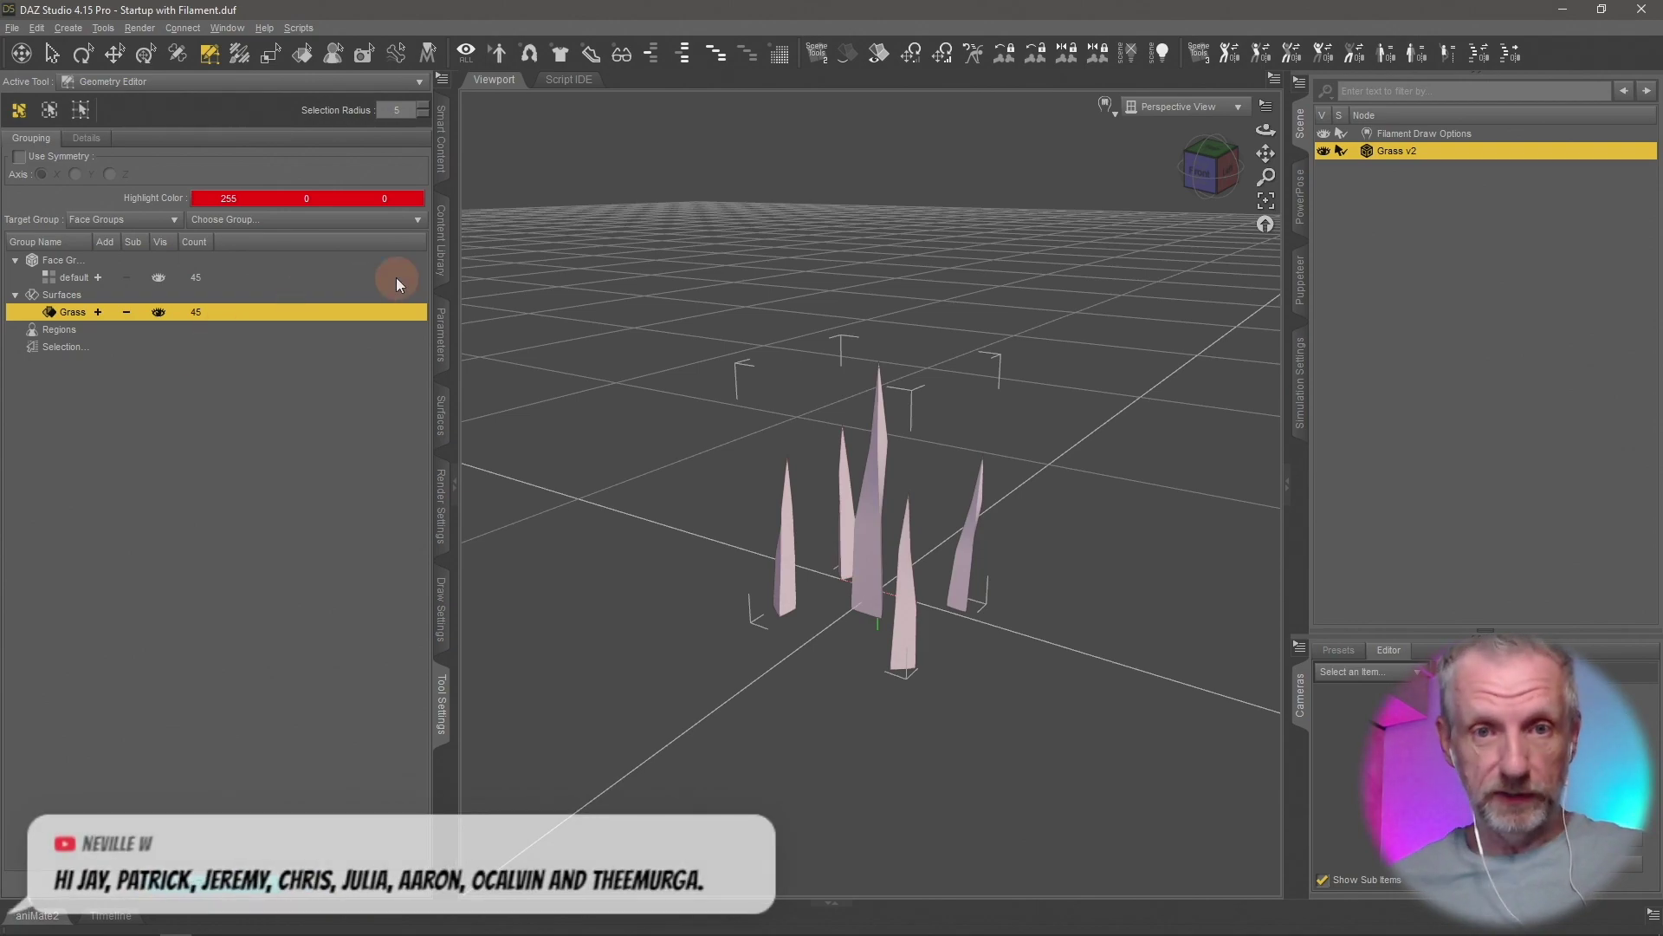
left_click(144, 56)
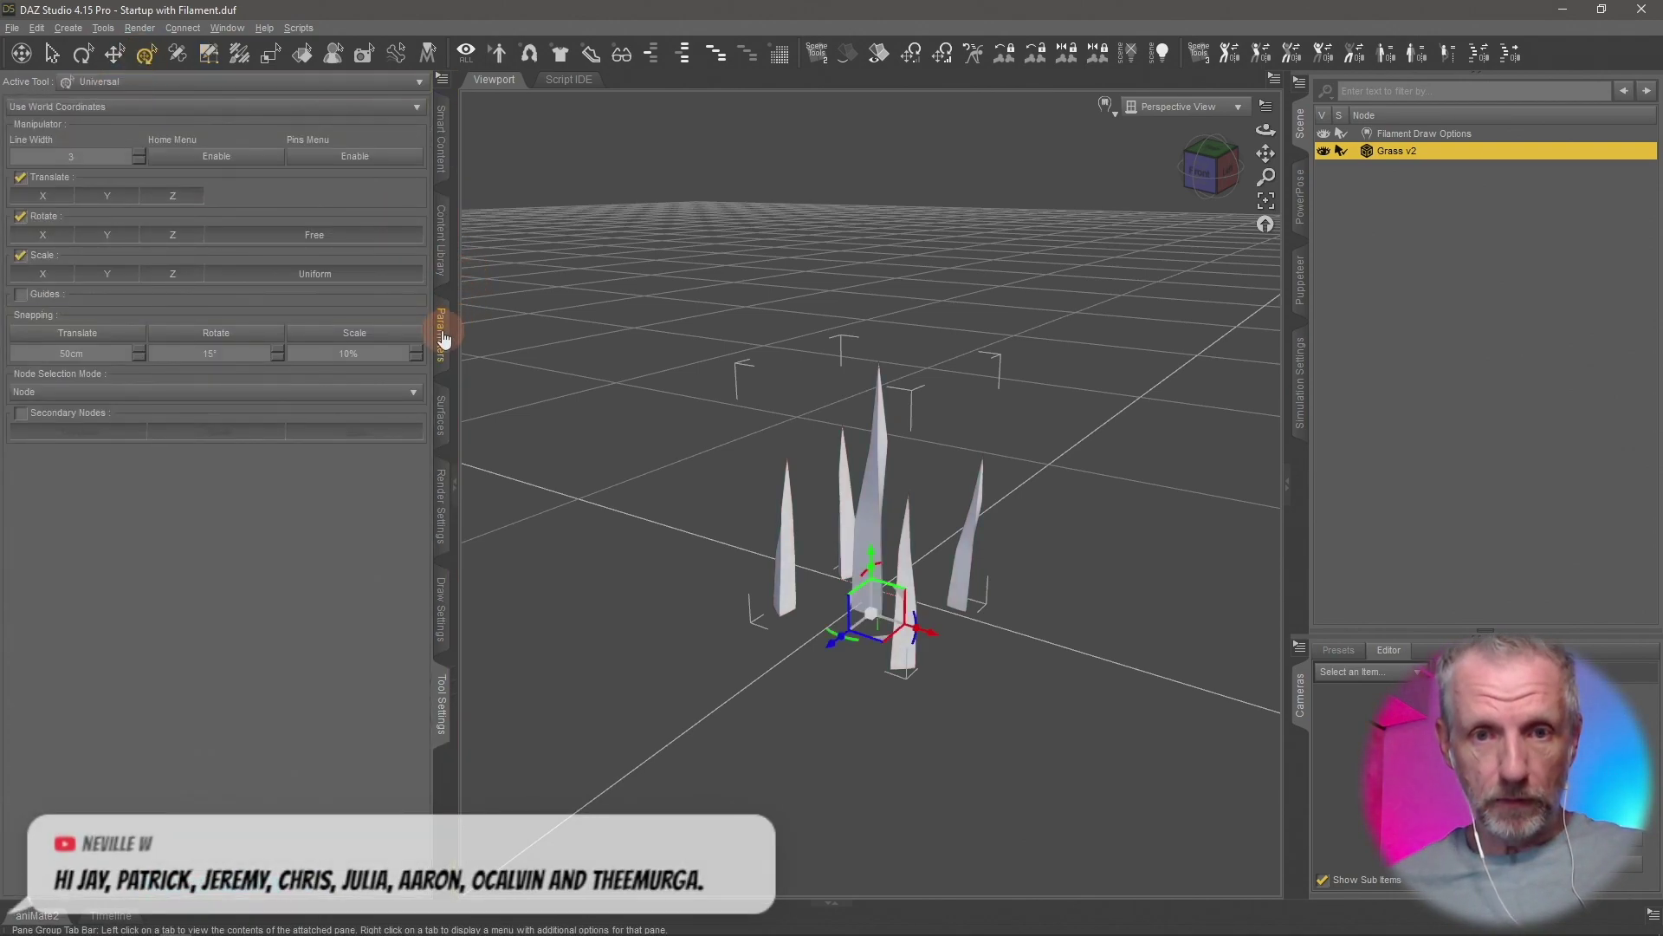
Set the Grass surface's Base Color to a dark green of about 0.0041, 0.16, 0.0078
left_click(442, 415)
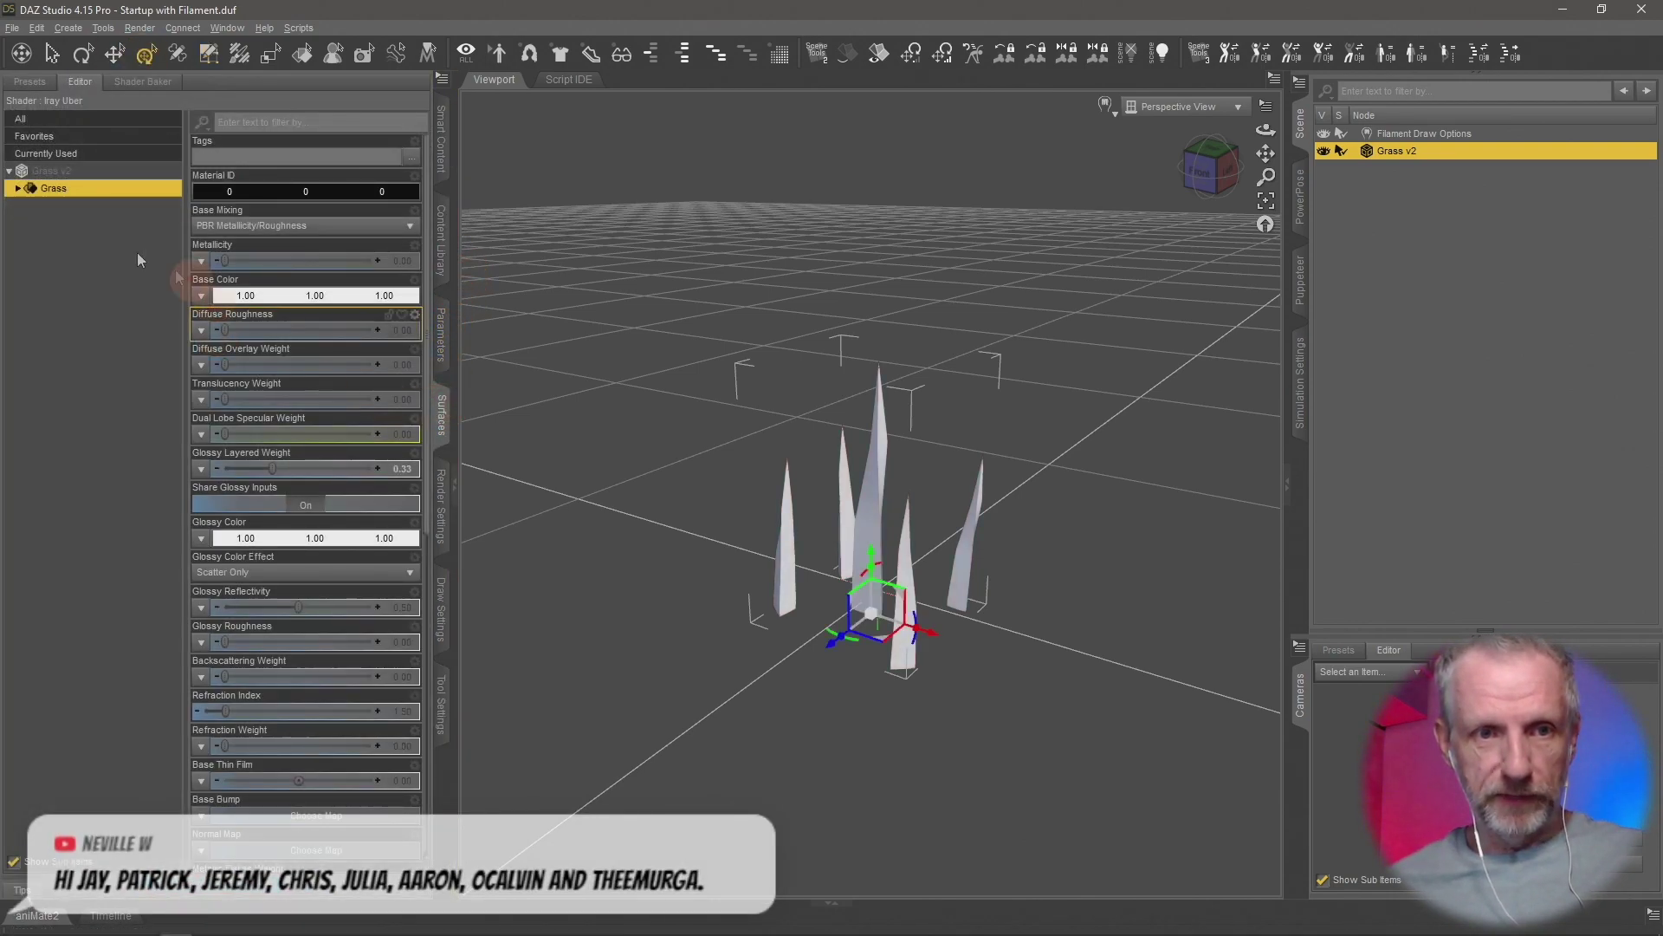
left_click(16, 190)
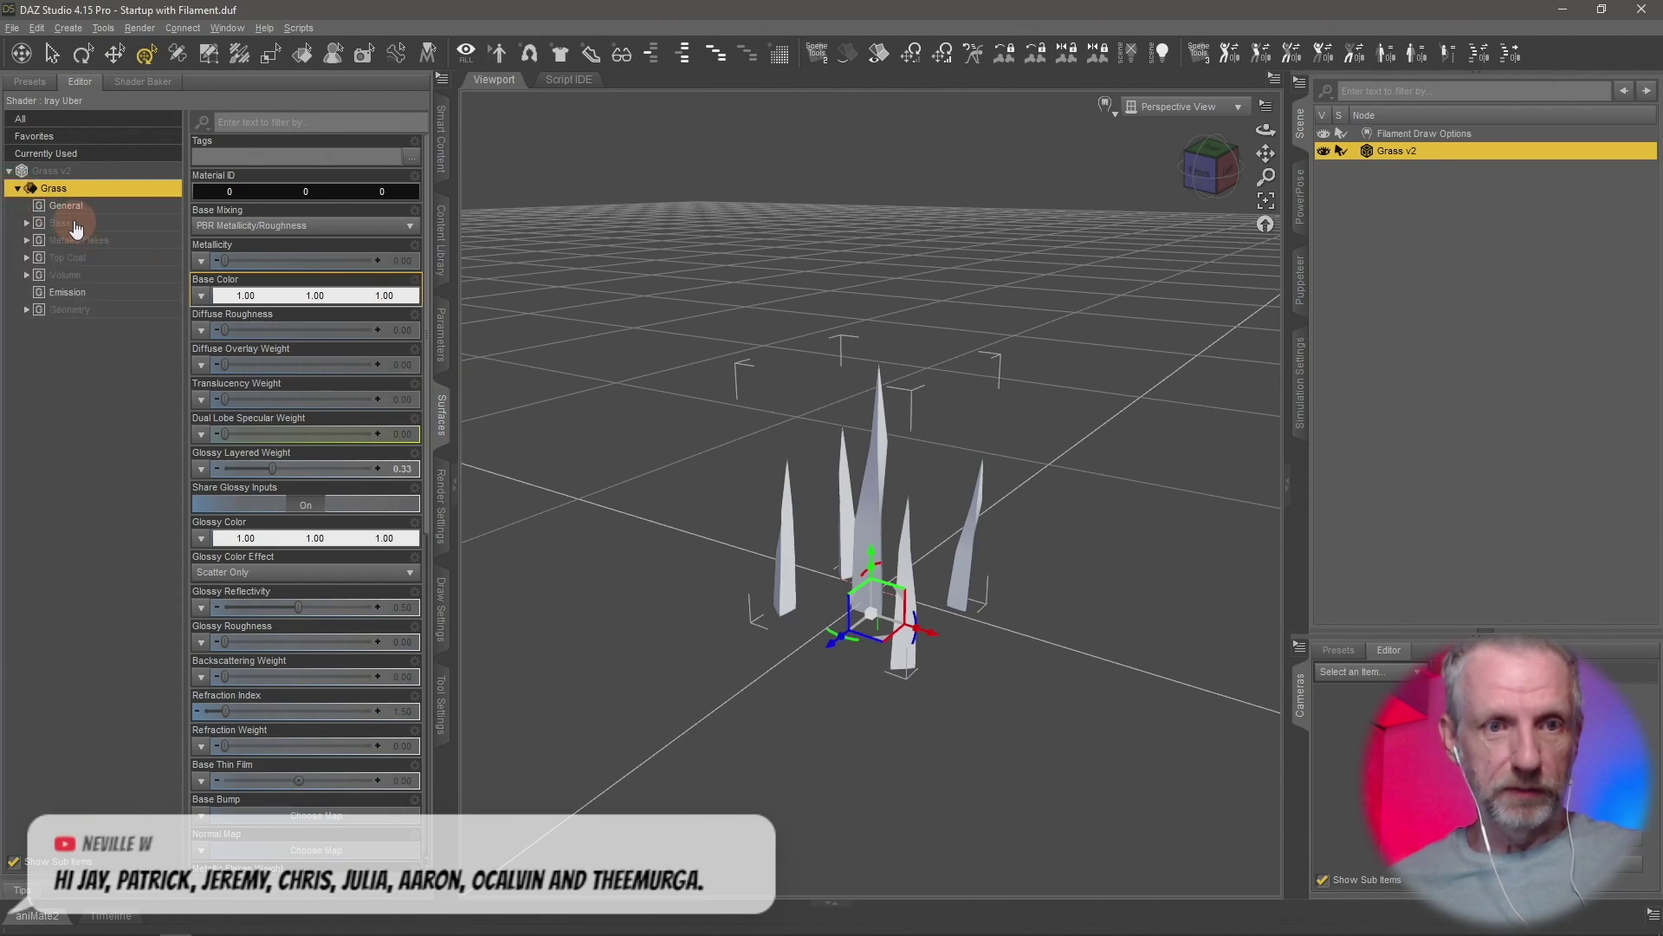
left_click(69, 223)
left_click(27, 224)
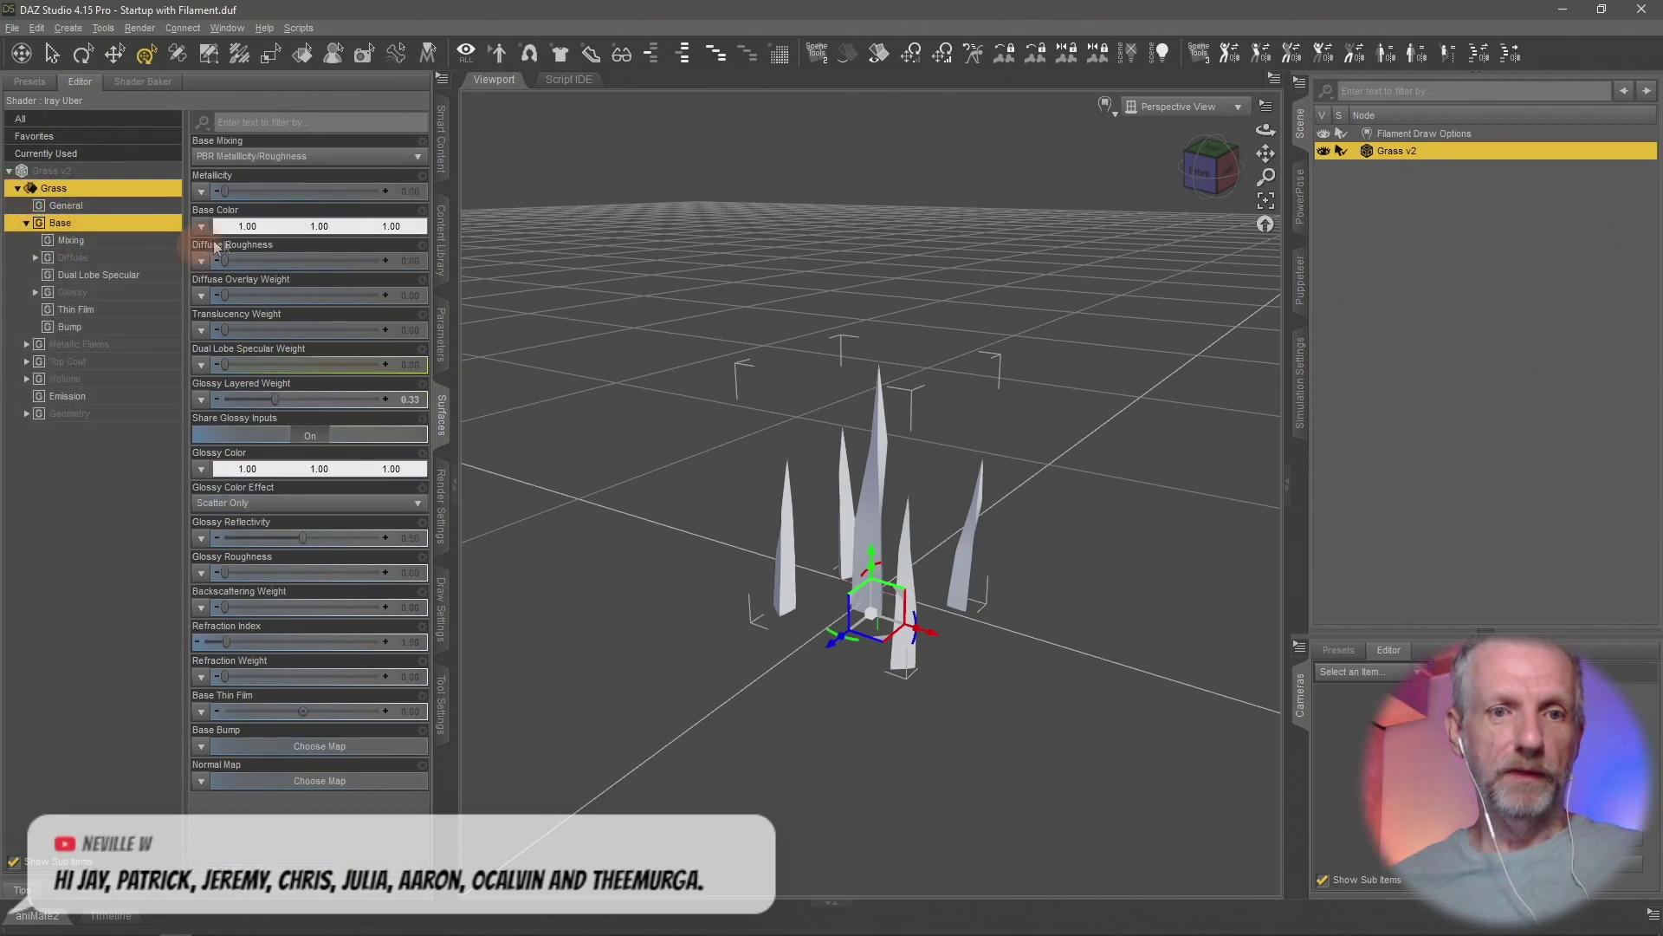
left_click(282, 228)
left_click_drag(953, 400, 958, 387)
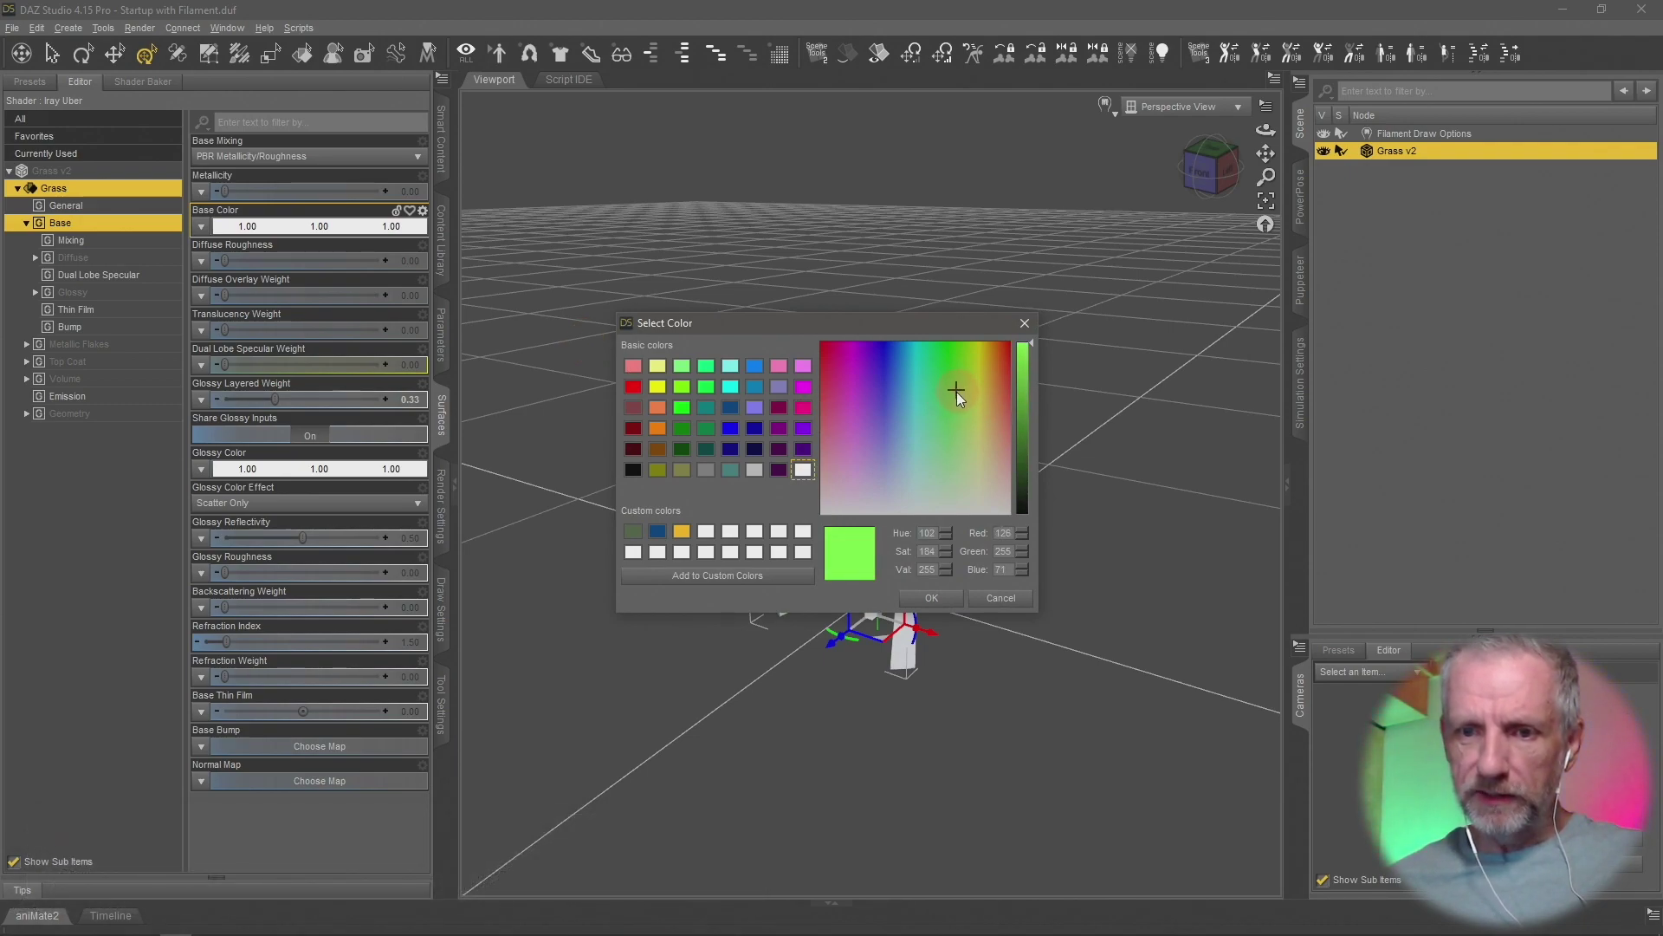
left_click(962, 392)
left_click_drag(1023, 346, 1031, 421)
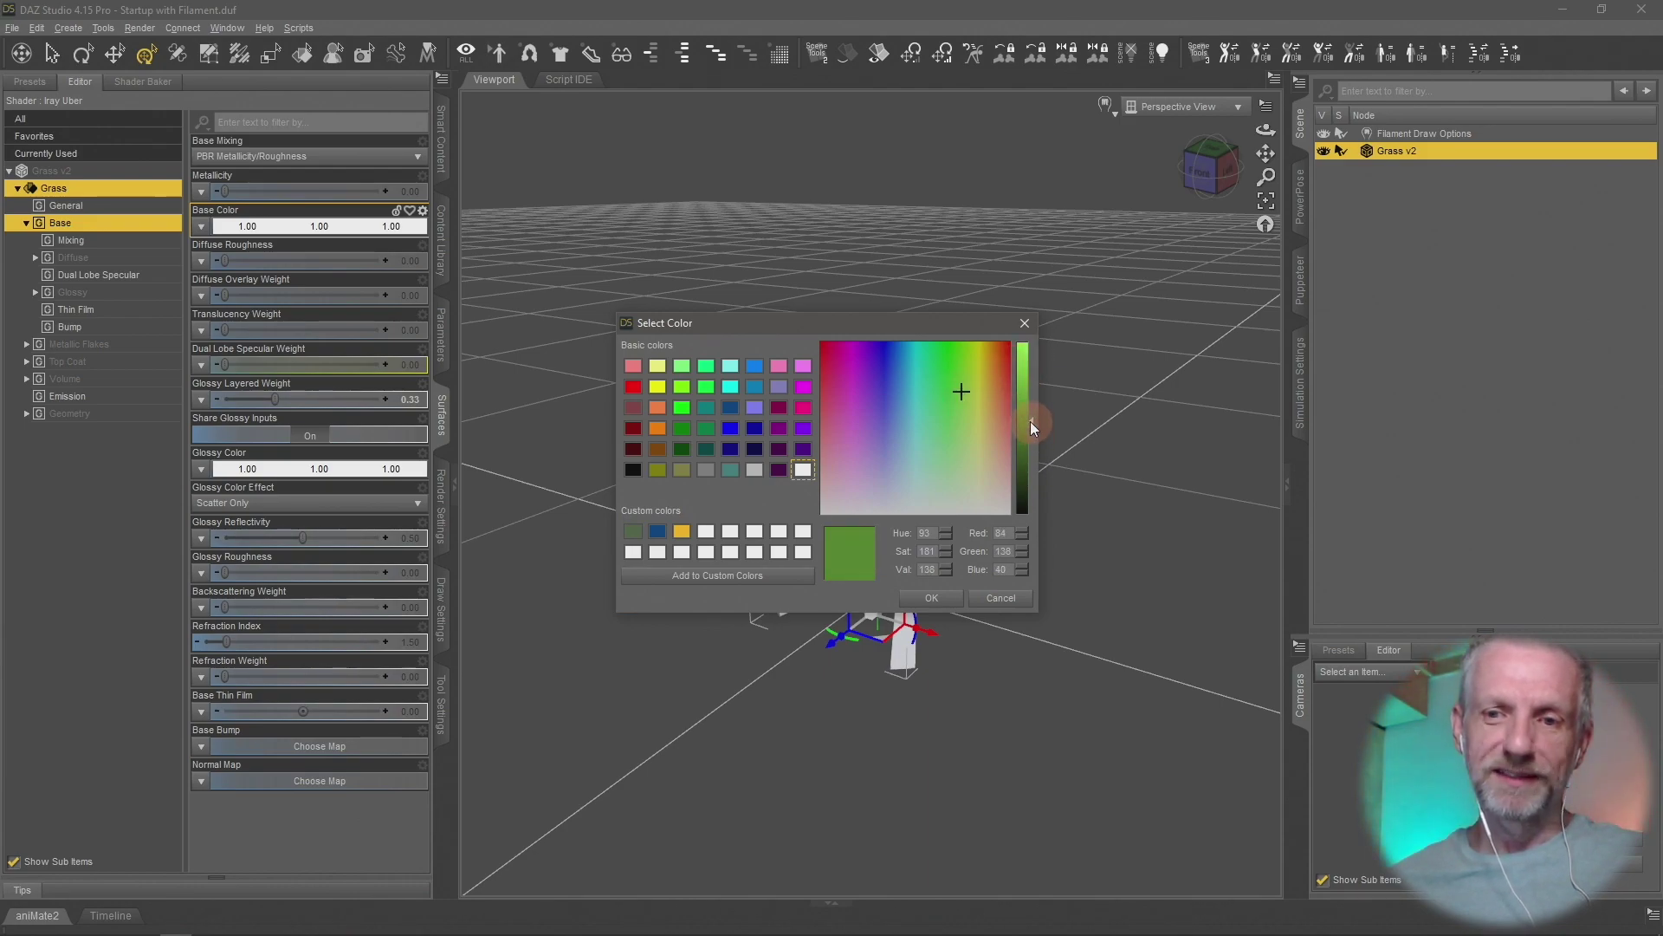
left_click(957, 394)
mouse_move(948, 359)
left_mouse_down()
mouse_move(942, 340)
mouse_move(958, 380)
left_mouse_up()
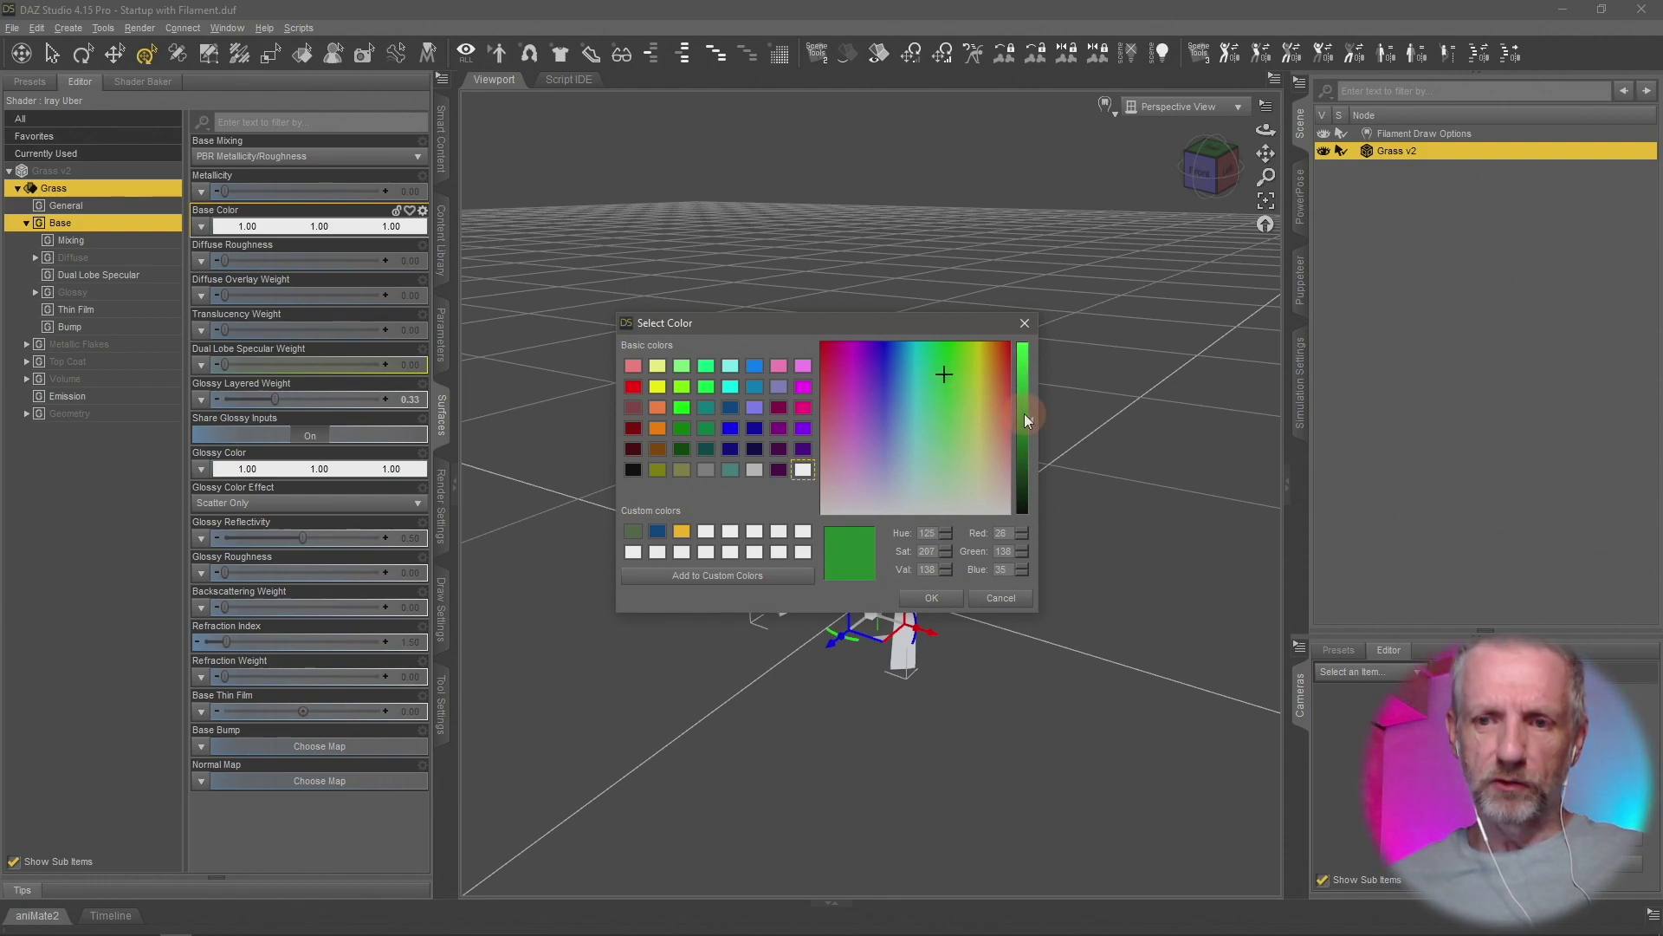
left_click_drag(1025, 419, 1032, 435)
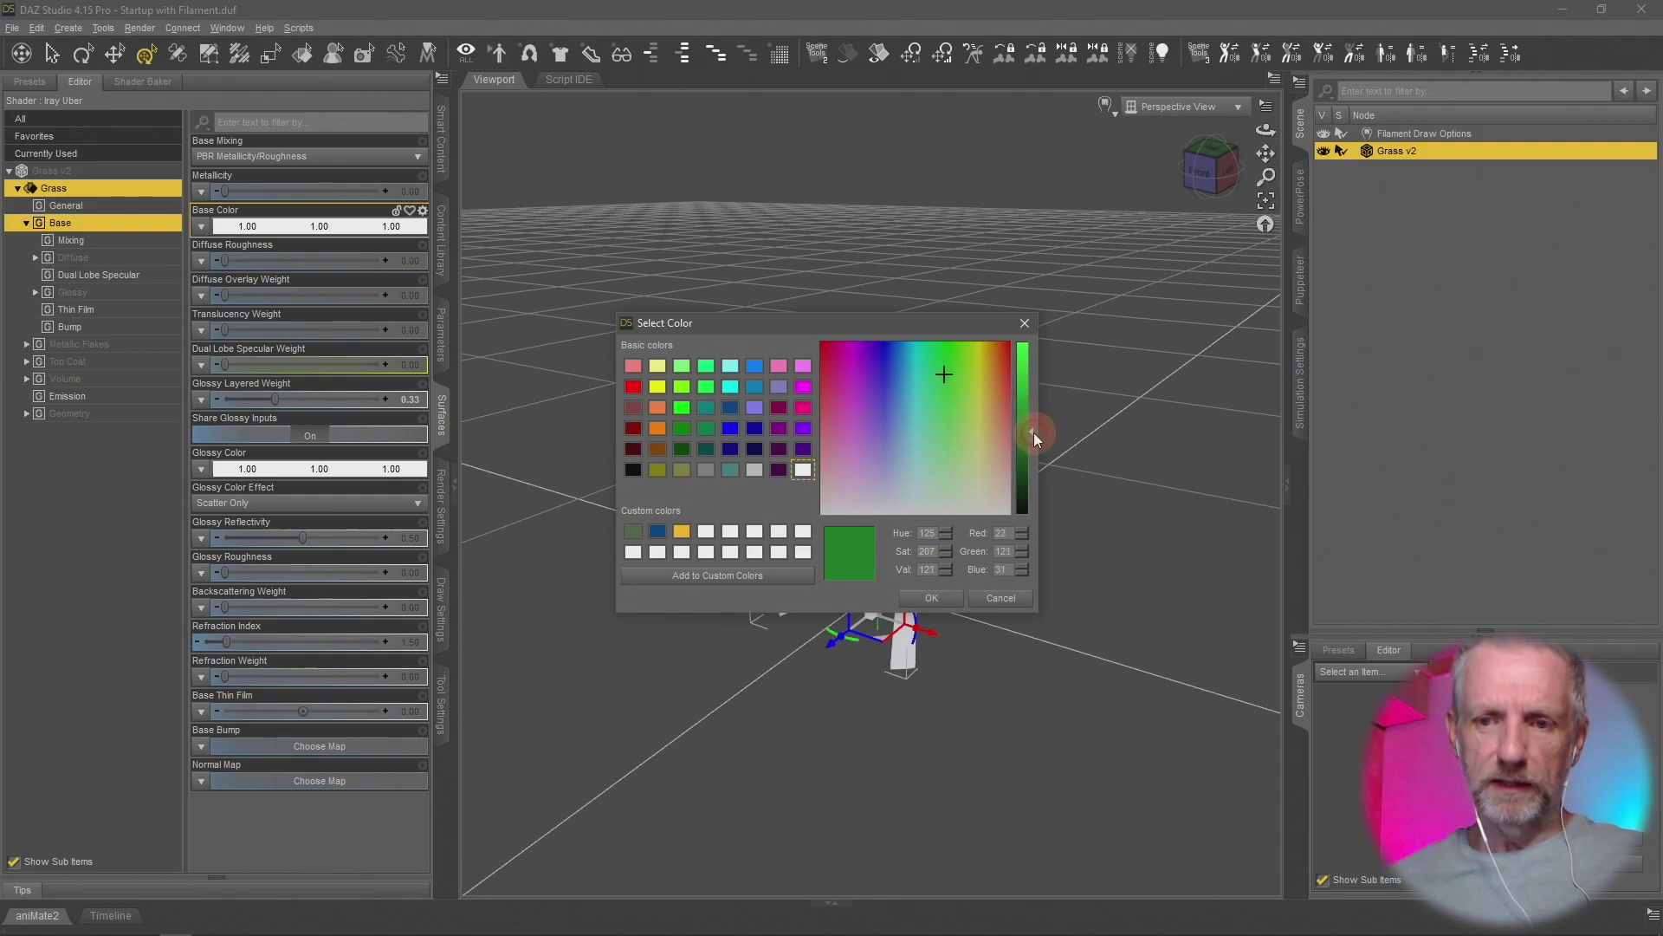
left_click(934, 599)
Raise the Grass surface's Glossy Roughness to 0.60 and inspect the clump from several angles
right_click_drag(992, 667, 993, 662)
left_click(130, 293)
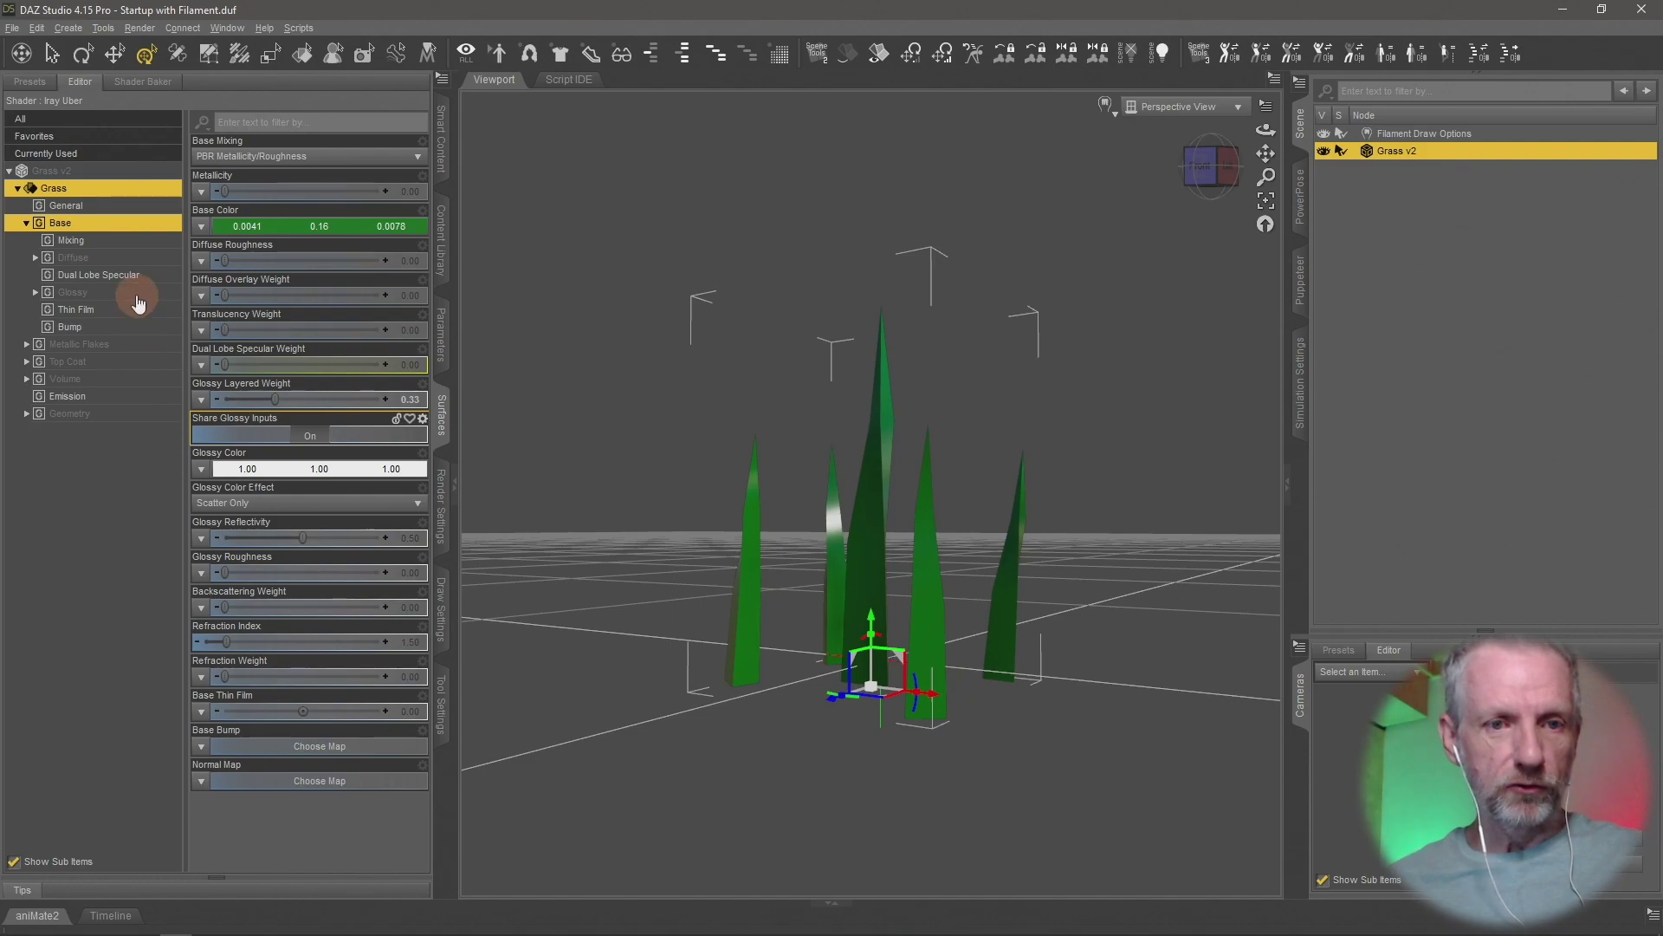
left_click_drag(225, 330, 318, 333)
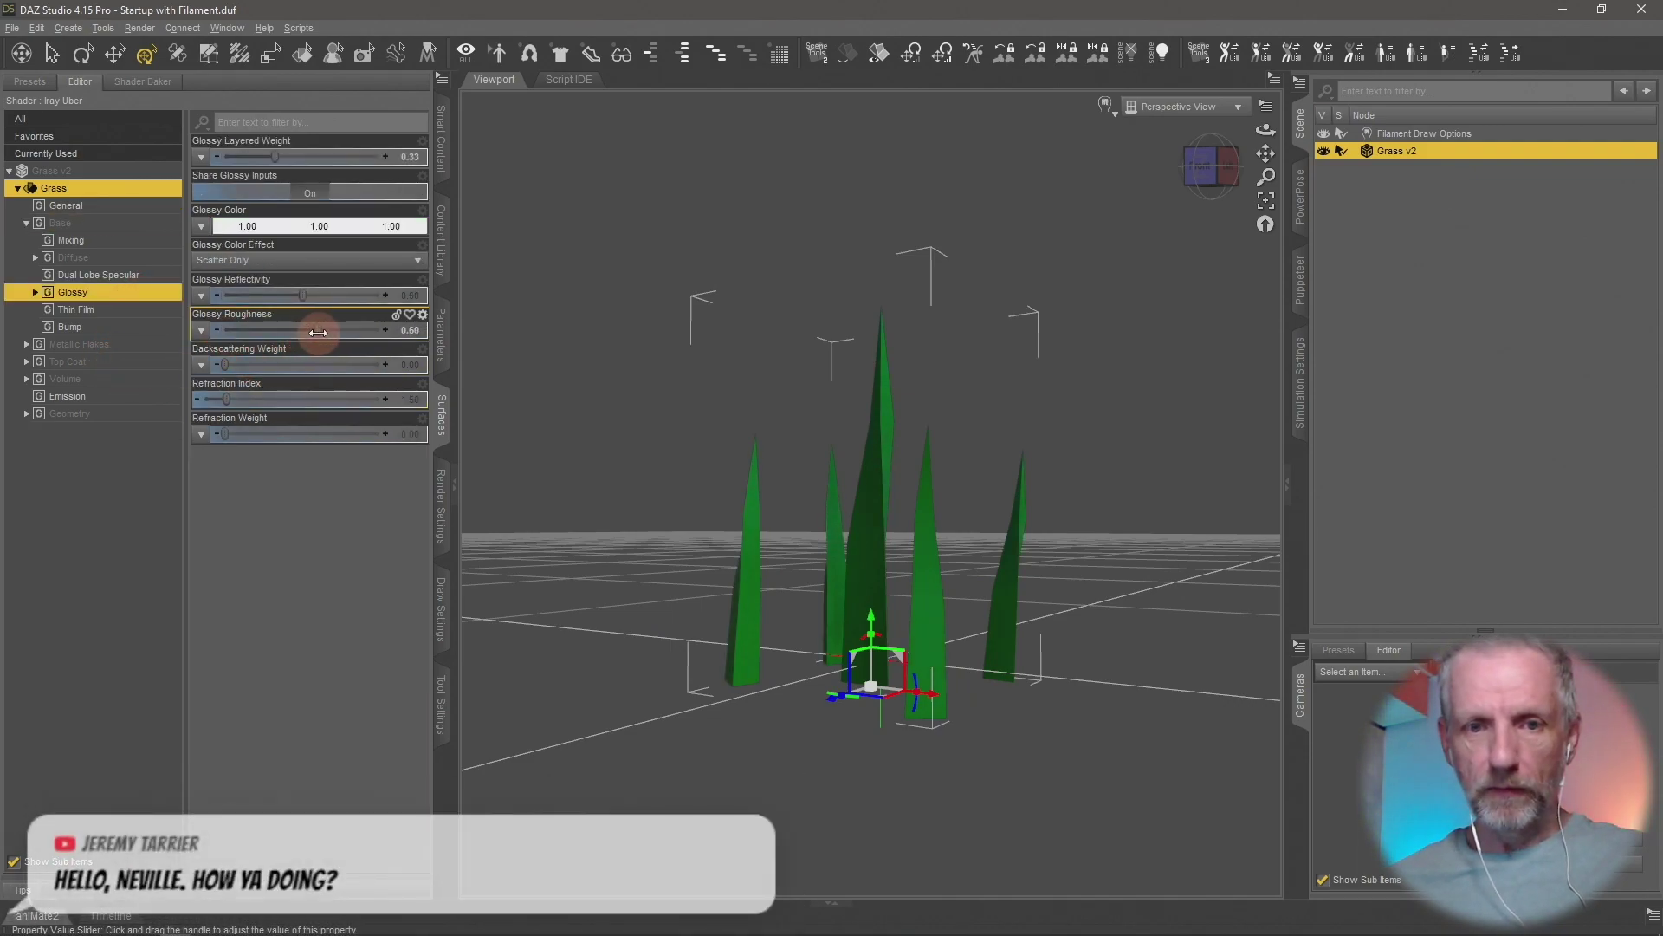
right_click_drag(824, 527, 952, 533)
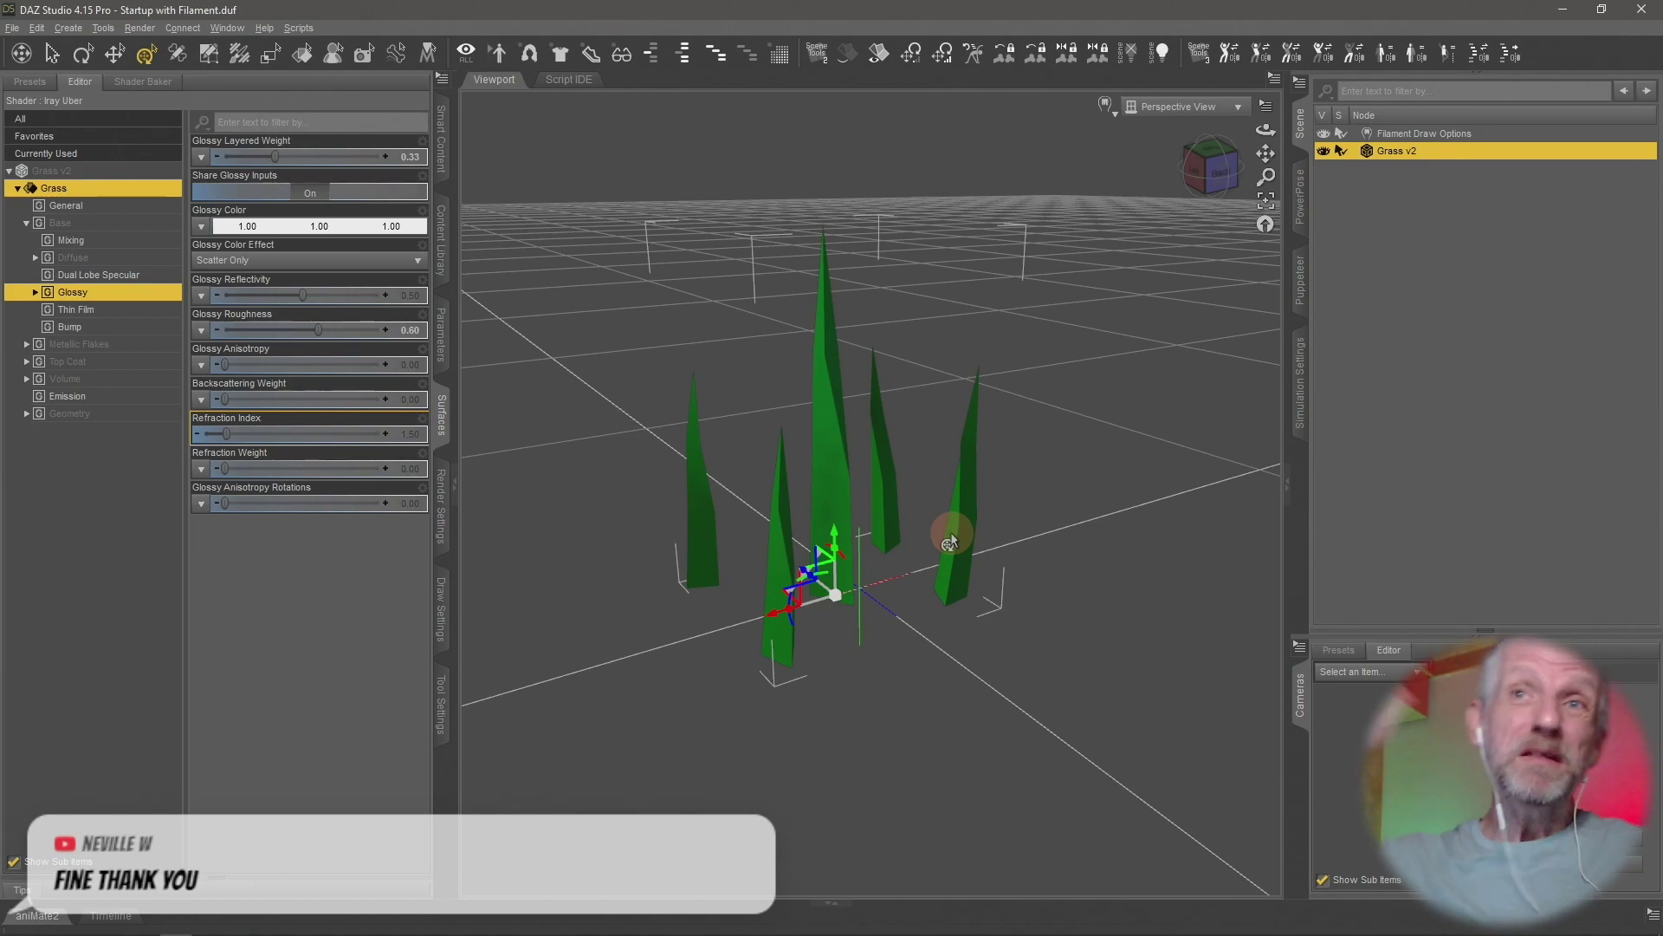
right_click_drag(950, 541, 872, 562)
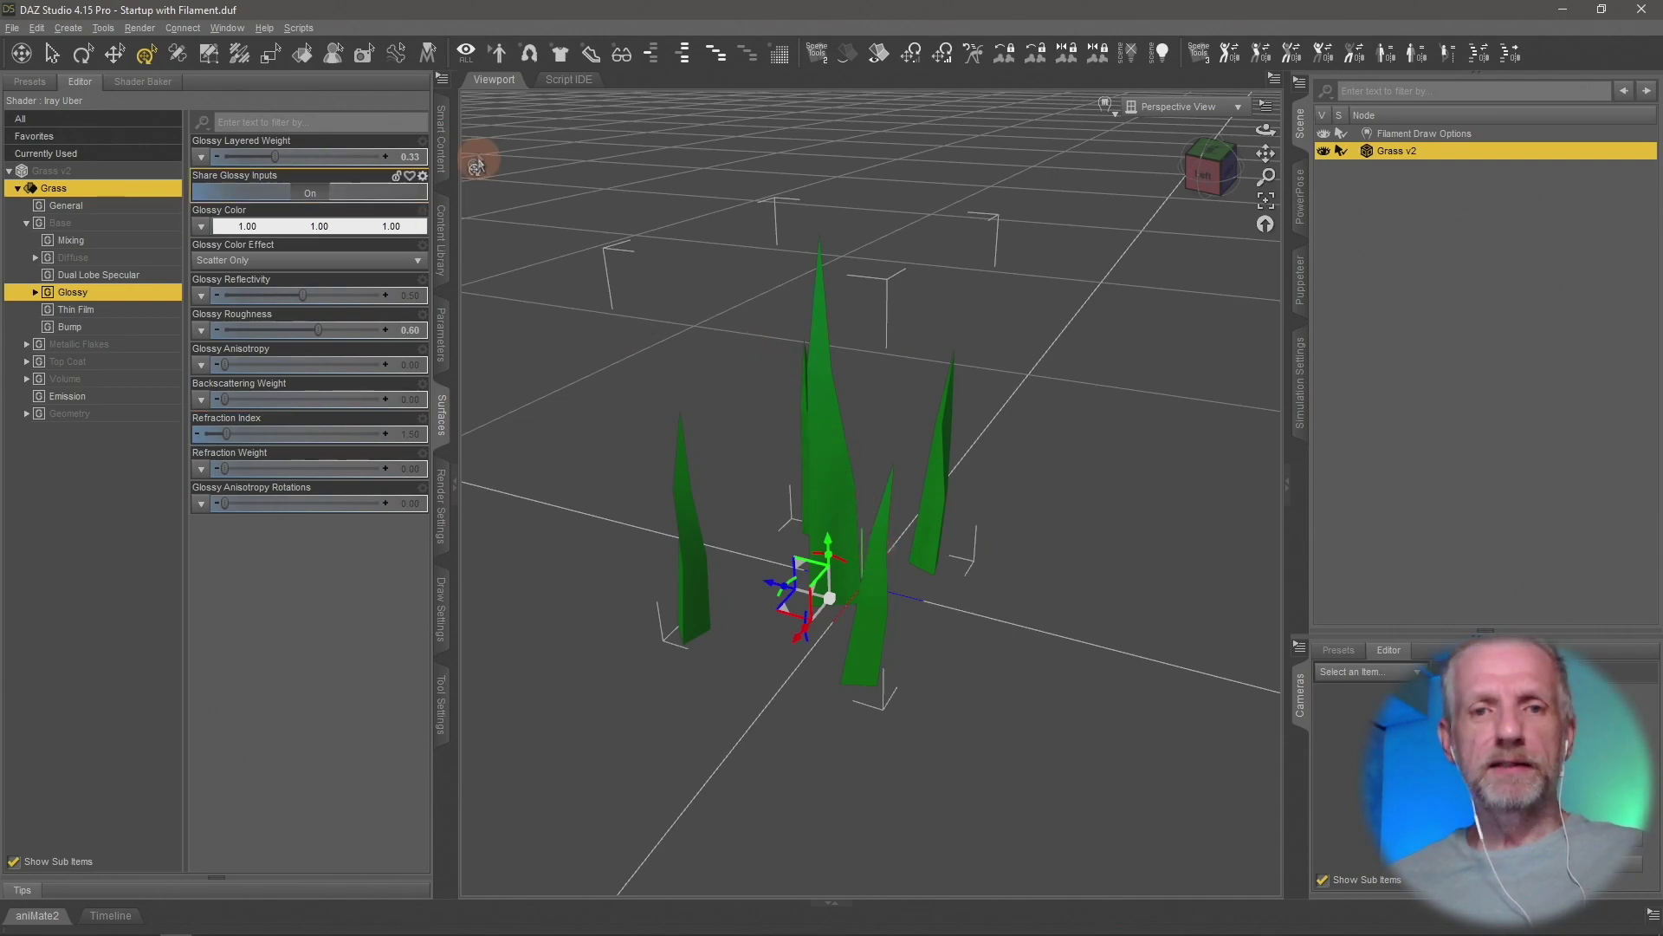
Try a plane primitive 5 m in size with 100 divisions beneath the grass, and delete it again
left_click(85, 29)
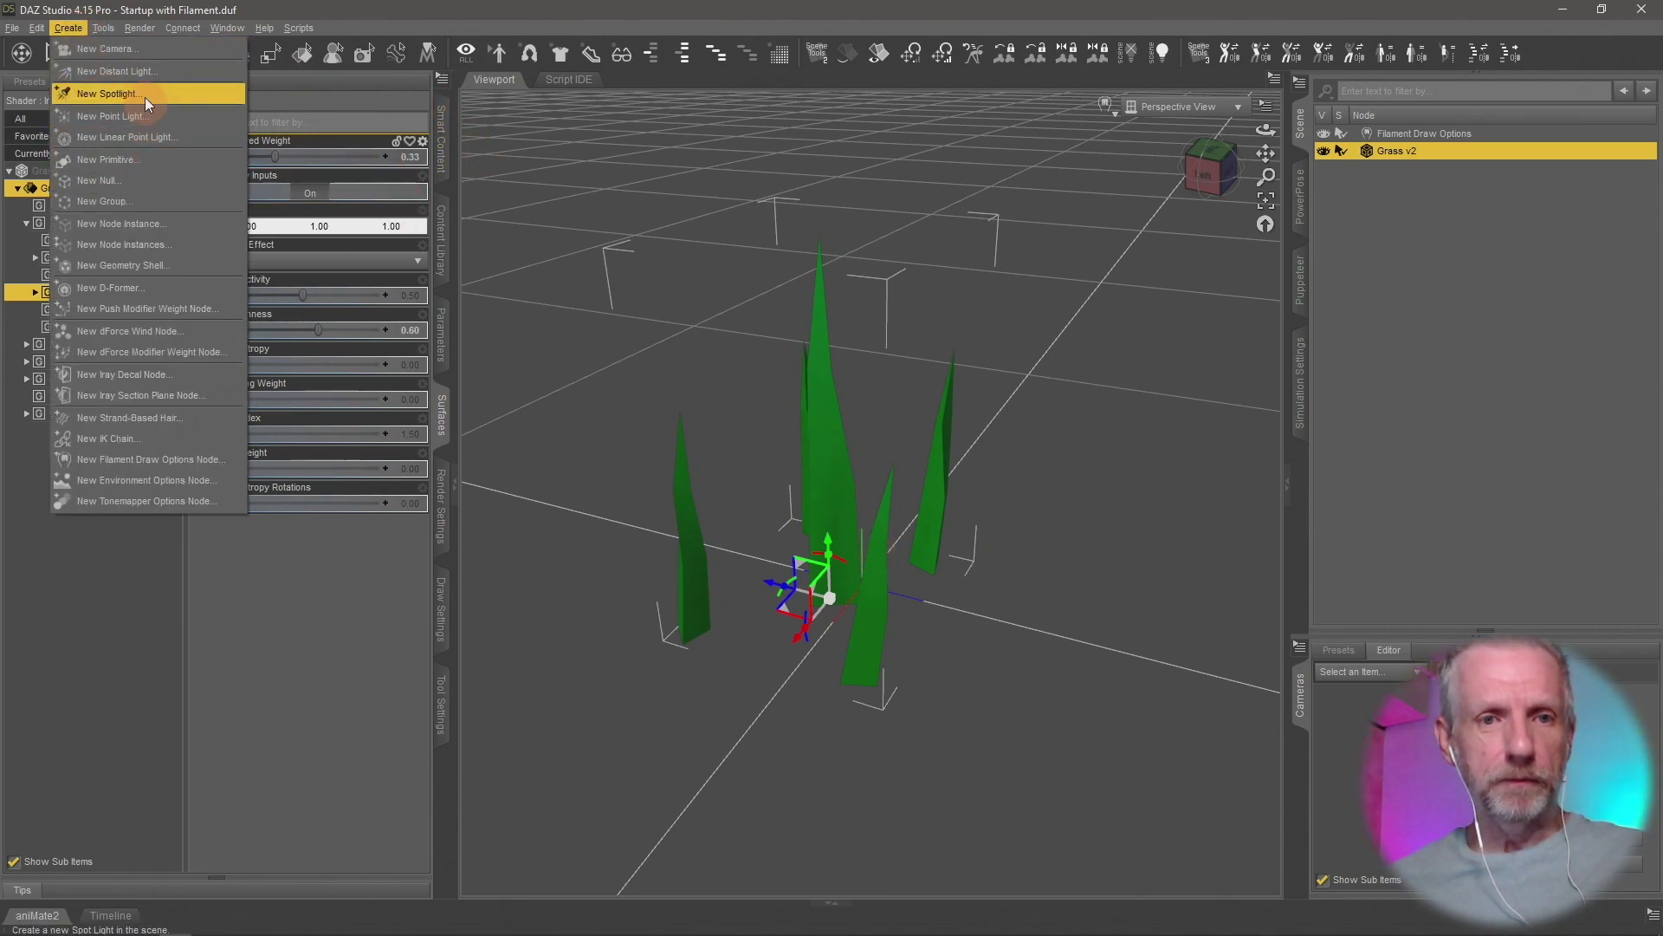
left_click(158, 159)
left_click(545, 259)
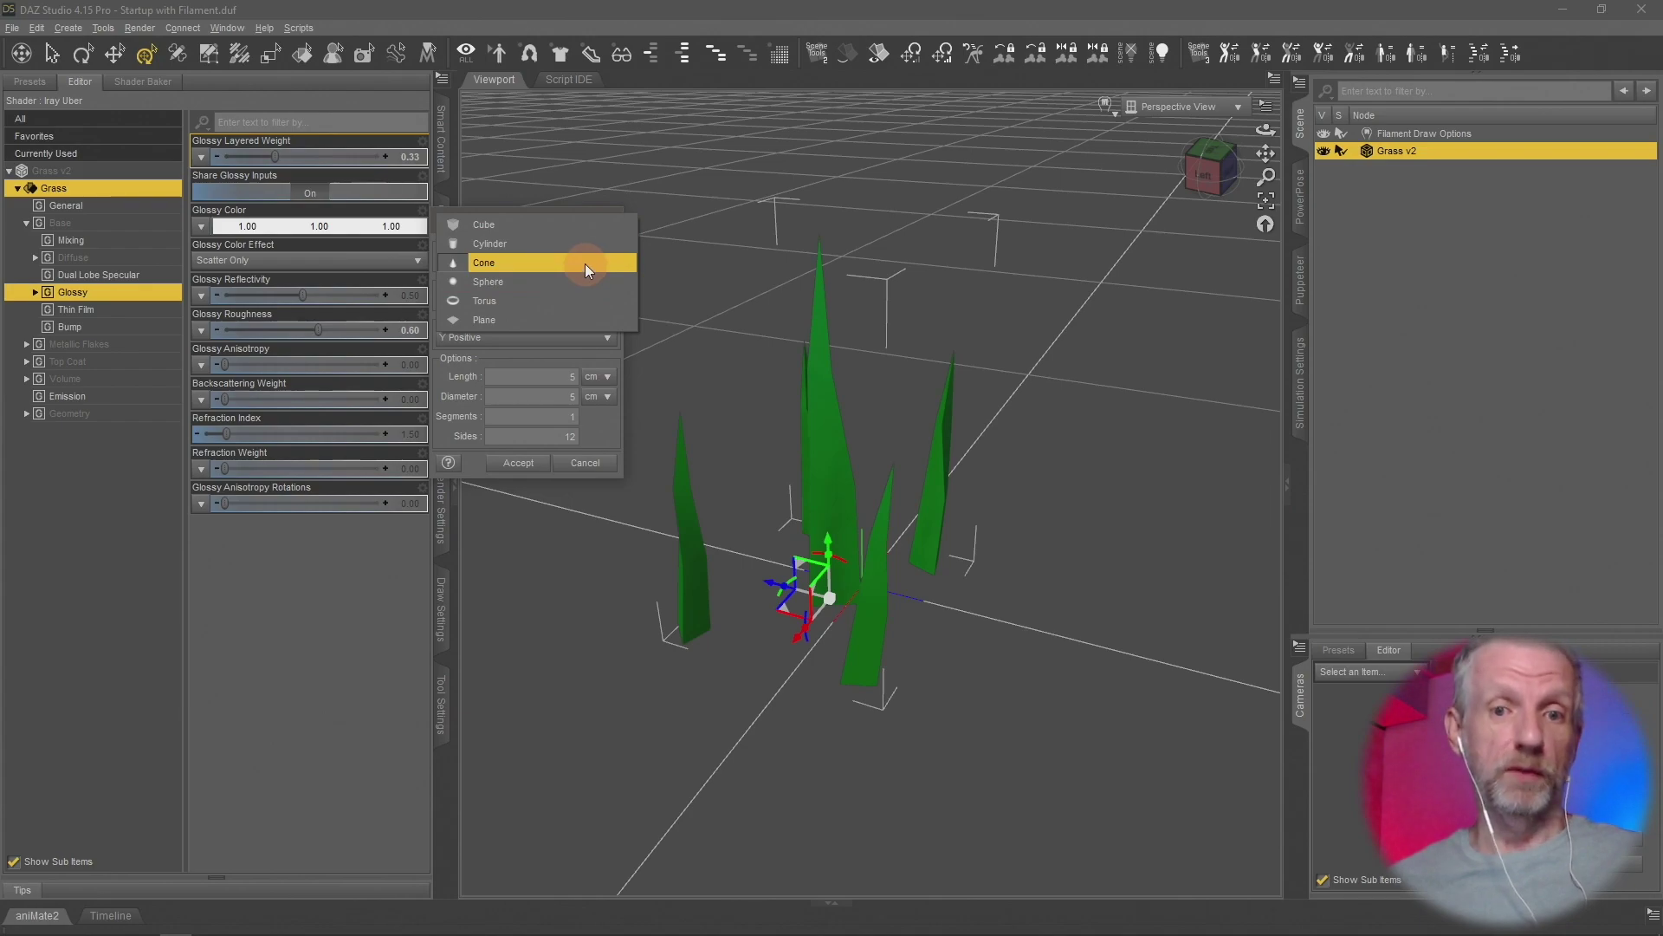
left_click(559, 319)
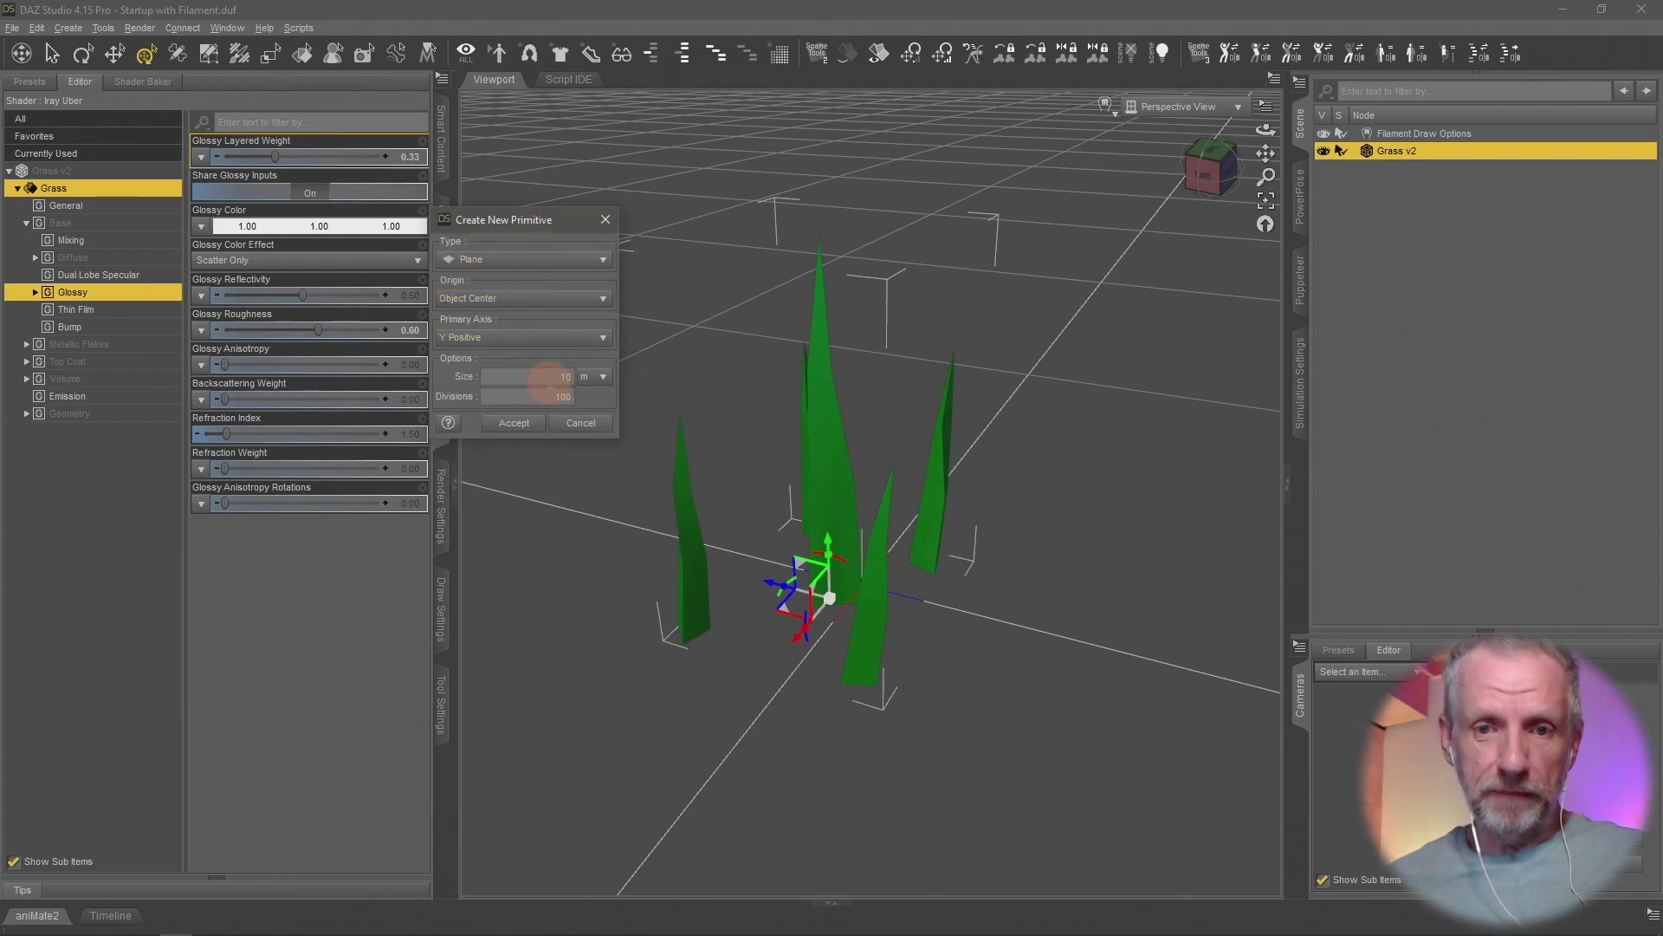
double_click(561, 376)
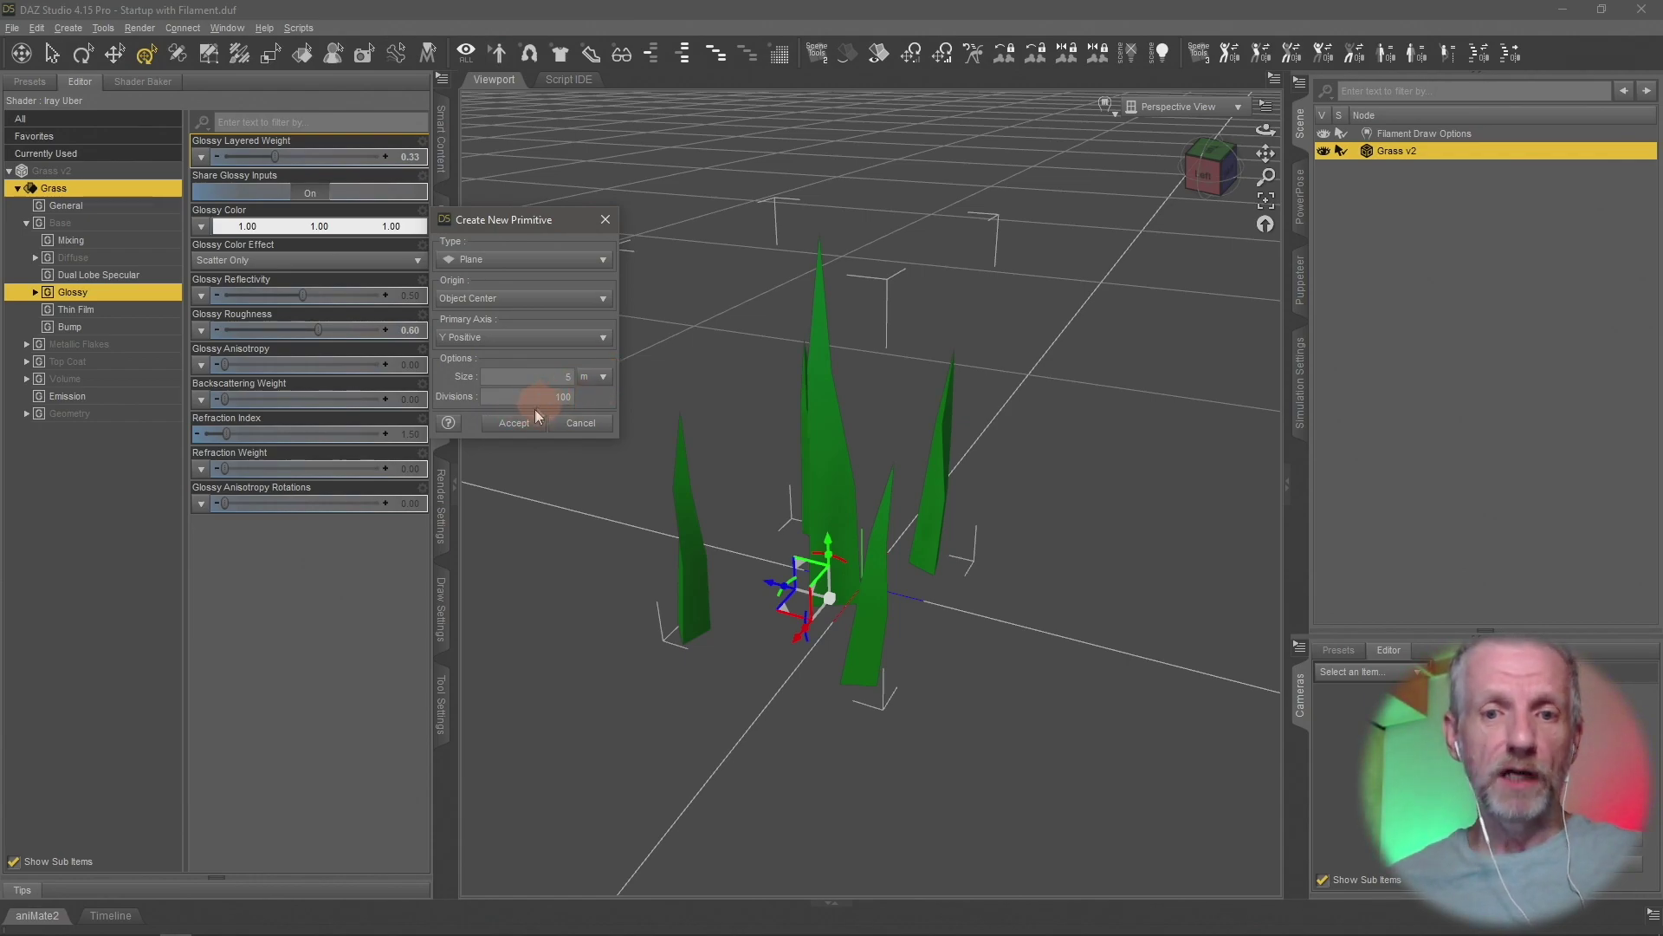
left_click(514, 423)
scroll(901, 706, "down", 5)
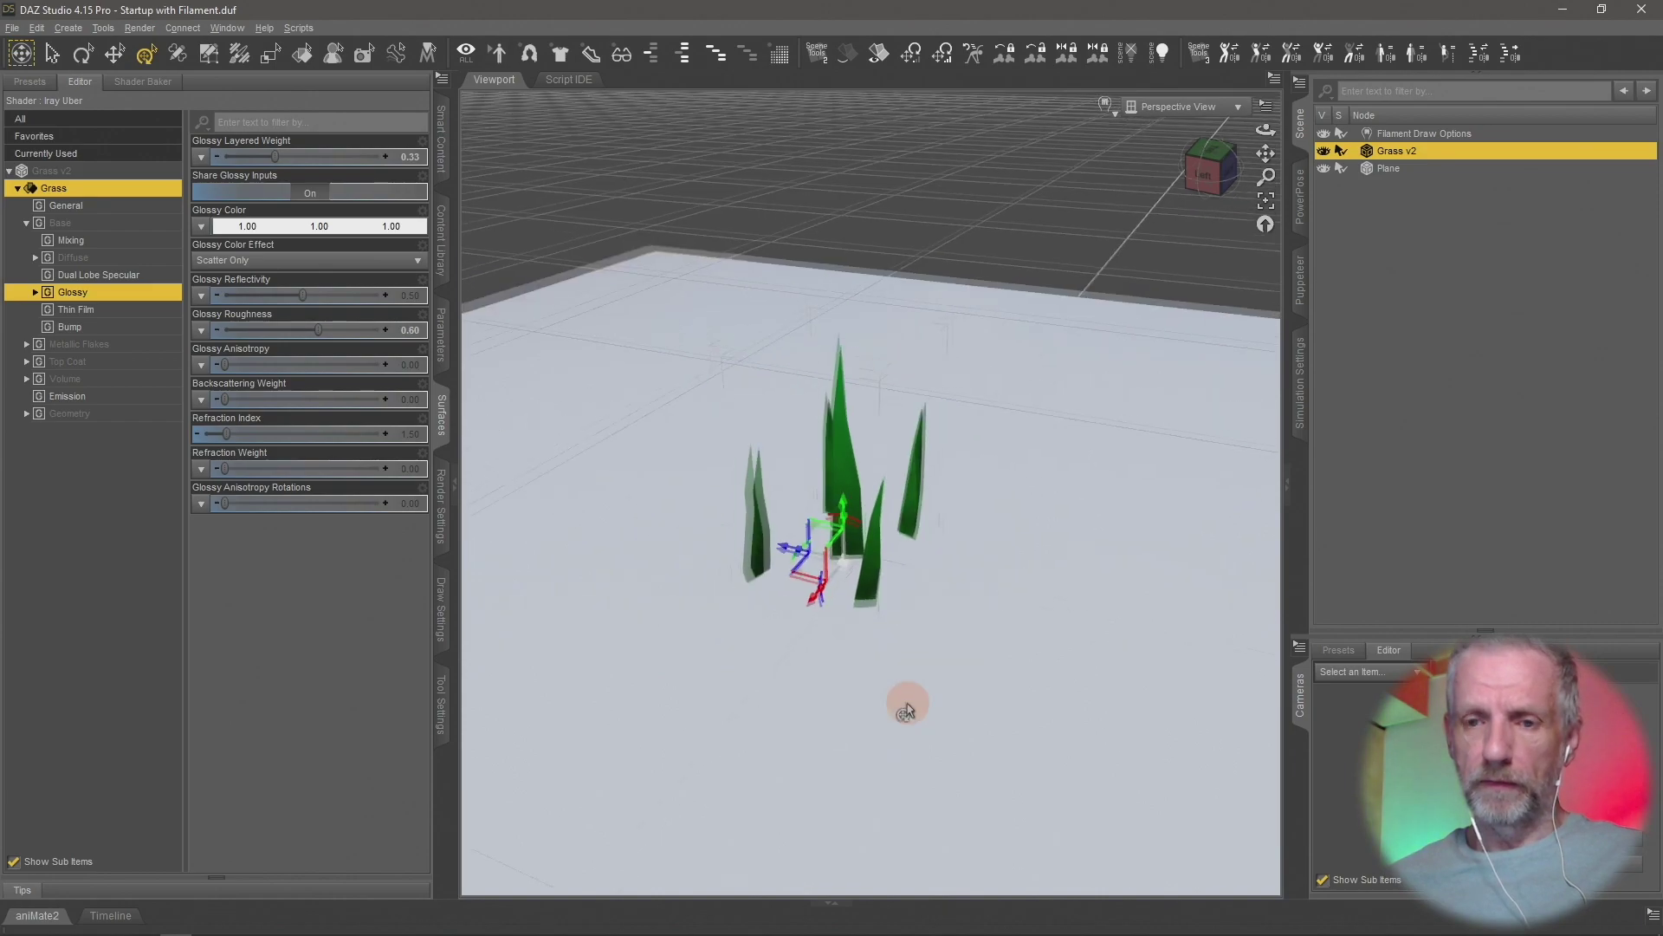
scroll(905, 709, "down", 3)
middle_click_drag(852, 700, 852, 700)
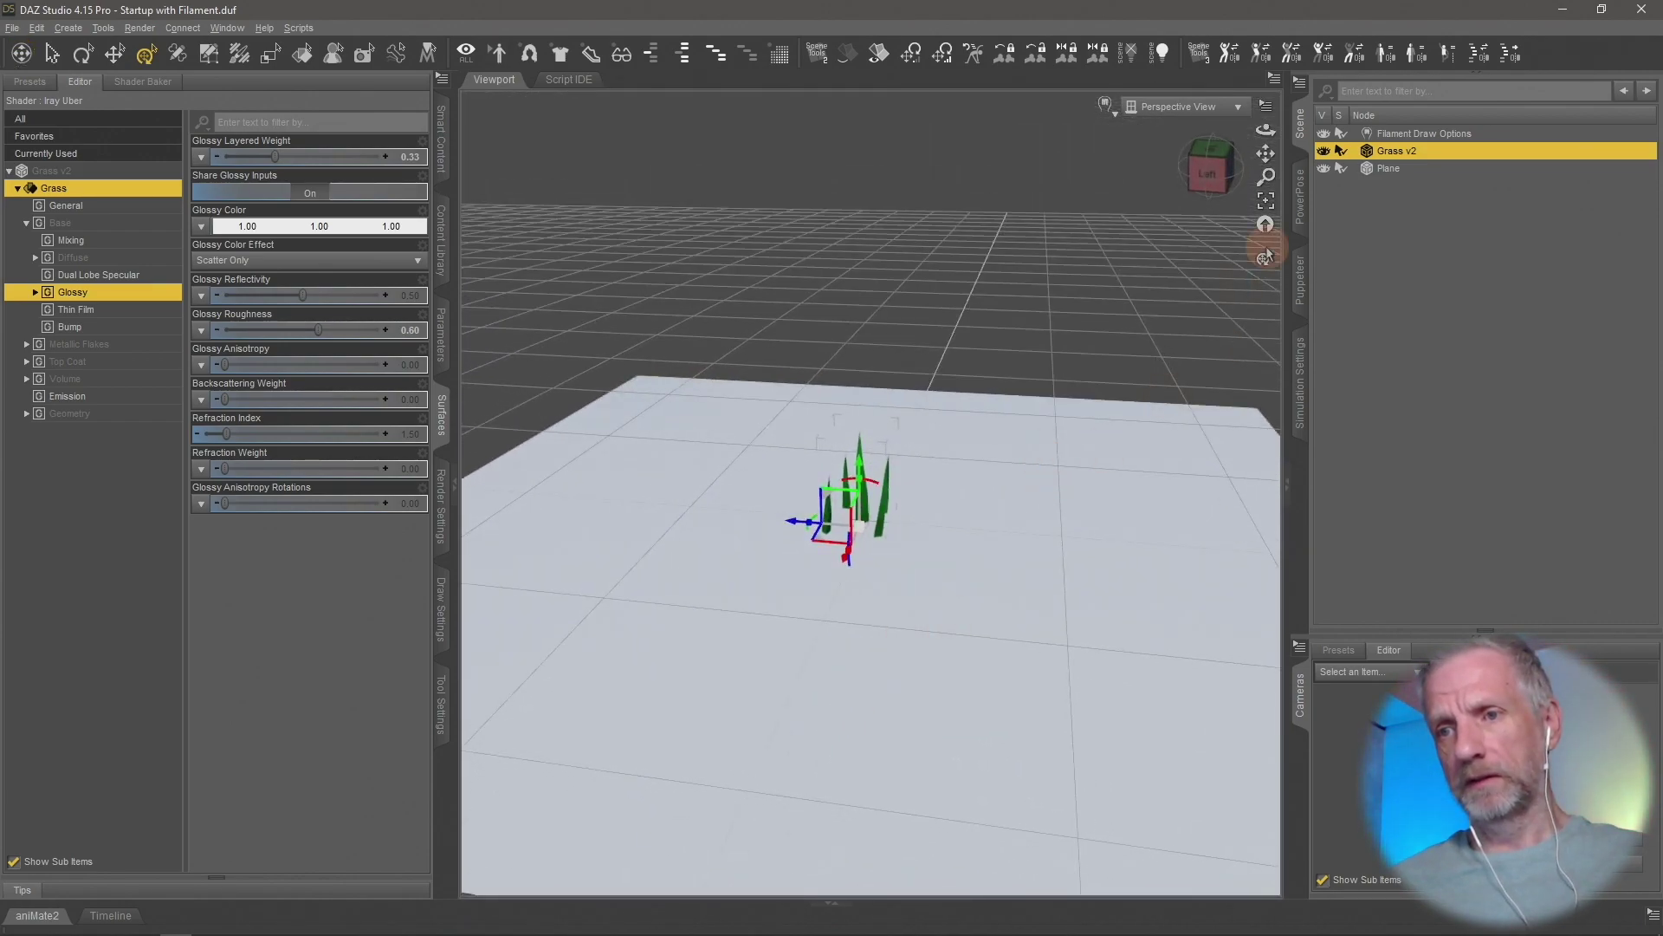
left_click(1399, 175)
key("Delete")
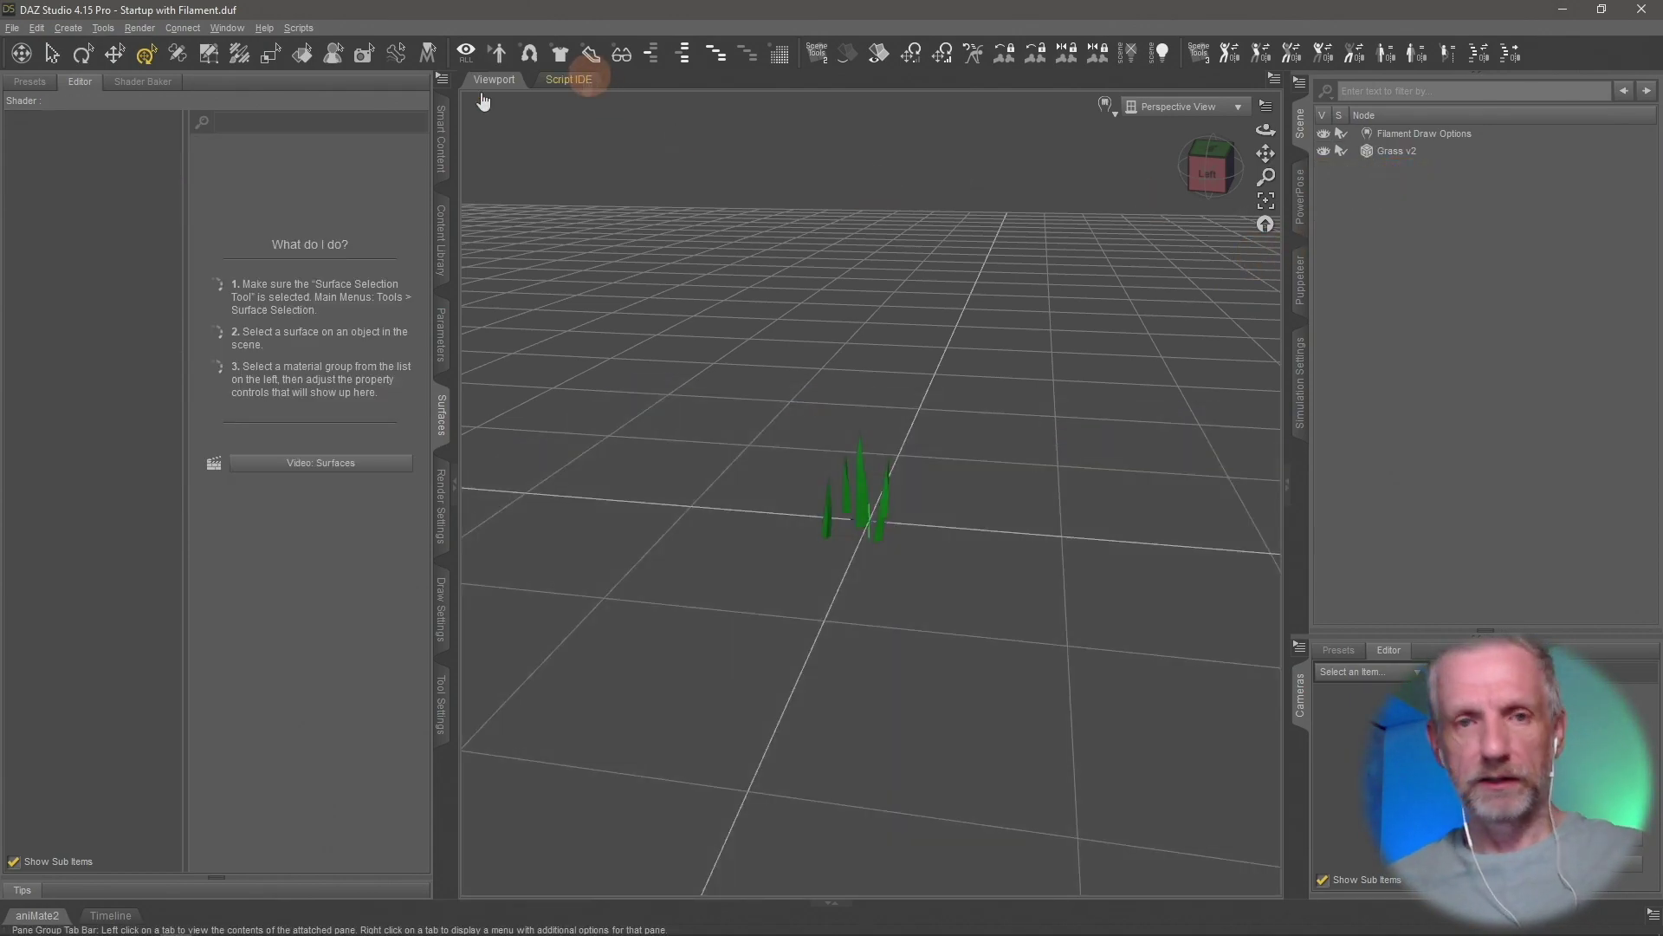
Create a larger plane primitive with 100 divisions and the Y Positive primary axis beneath the grass
left_click(69, 28)
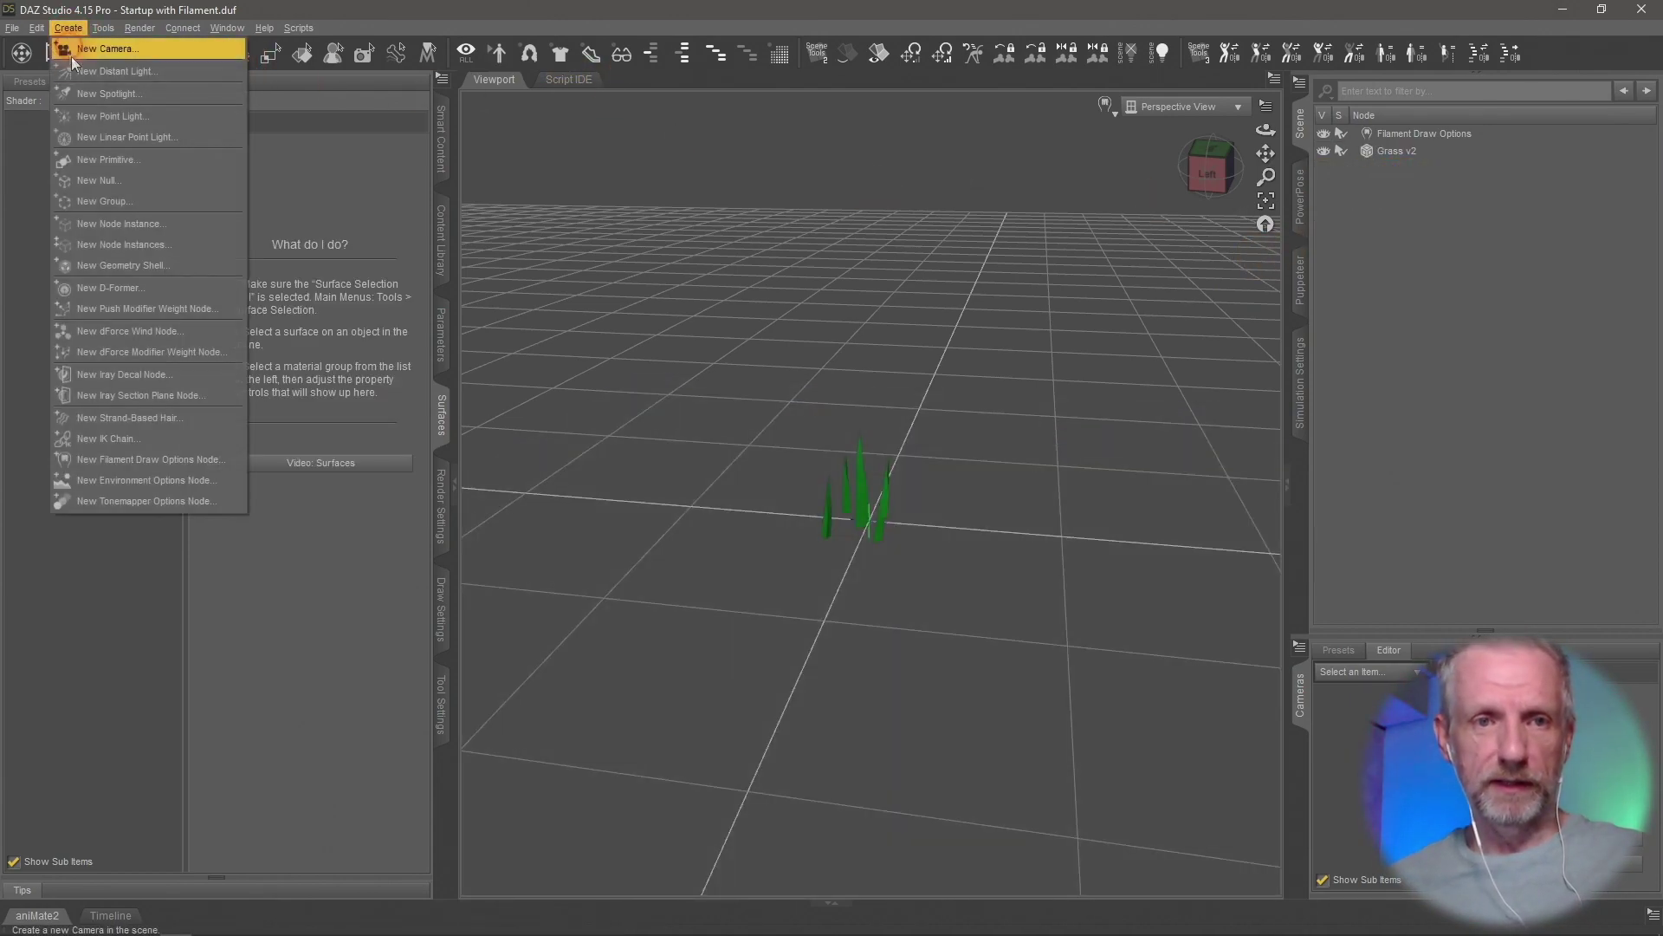
left_click(141, 165)
left_click(548, 376)
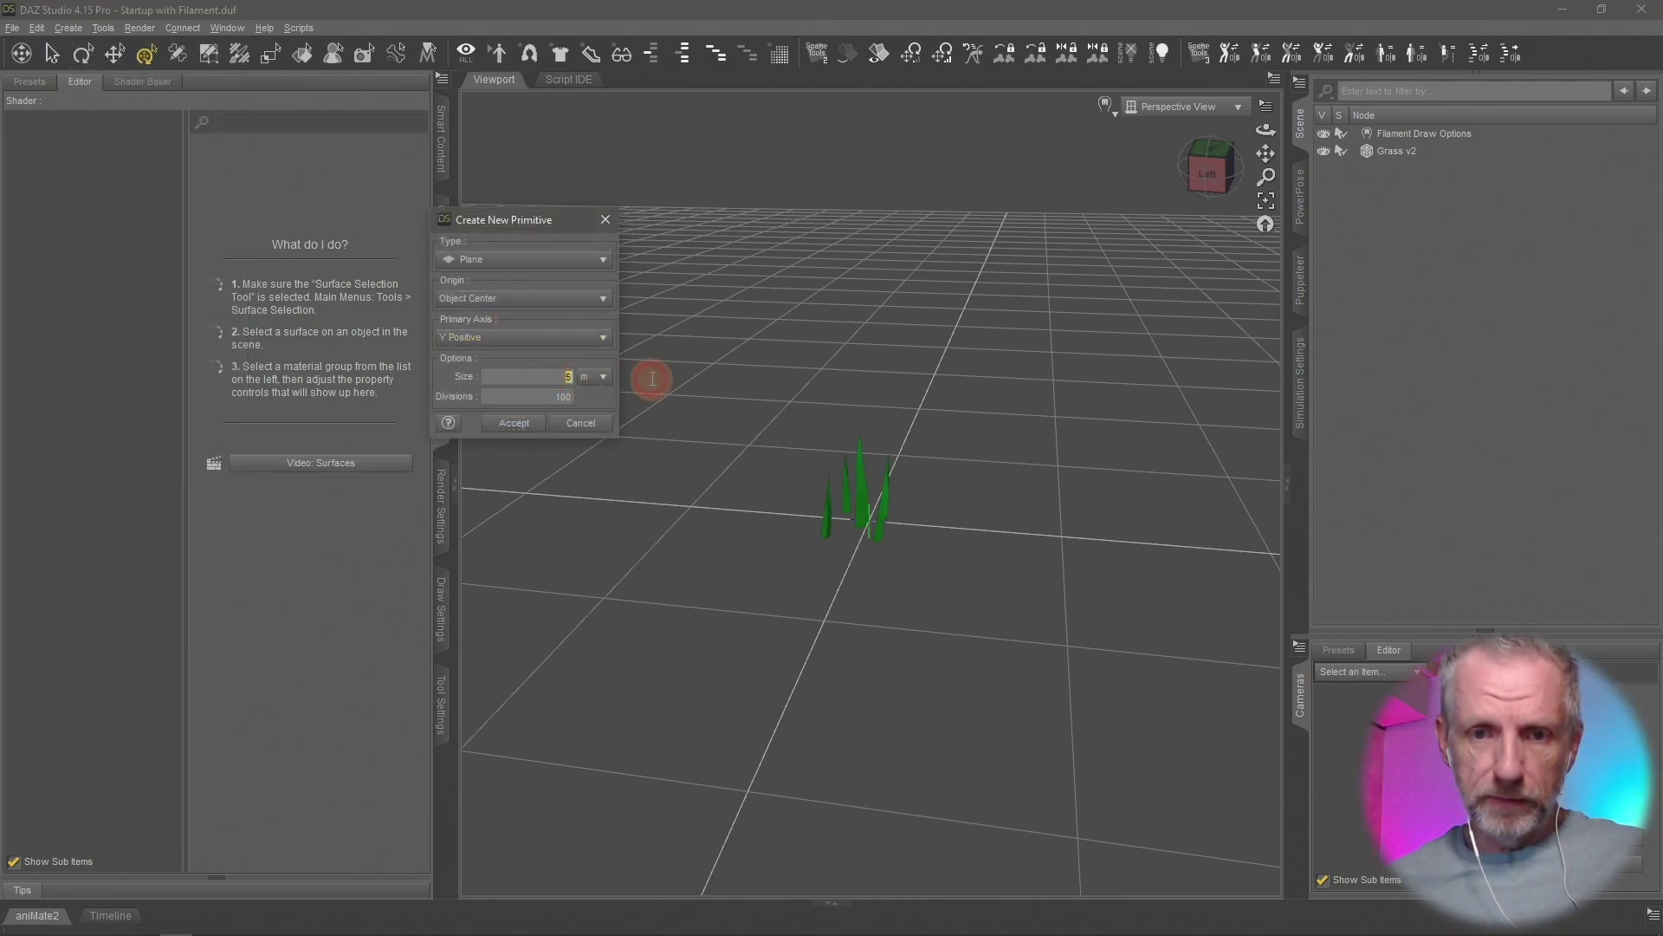
type("1")
key("Return")
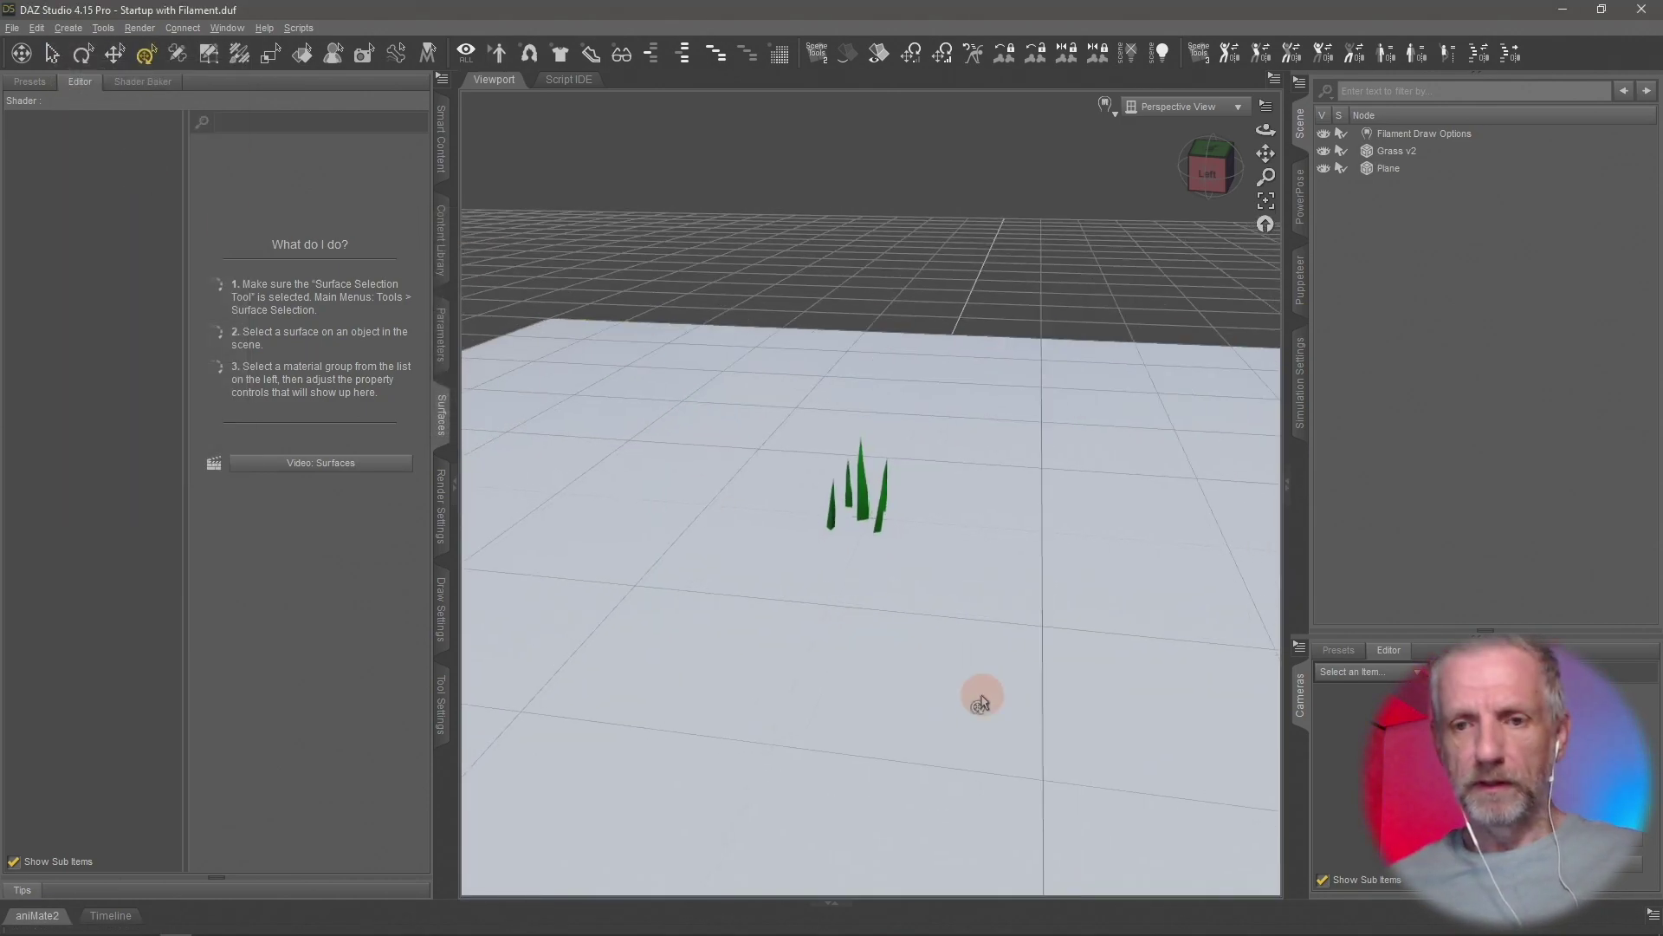
middle_click_drag(923, 610, 922, 610)
Set the Base Color of the plane's Default surface to a dark brown of about 0.040, 0.019, 0.010
left_click(1402, 172)
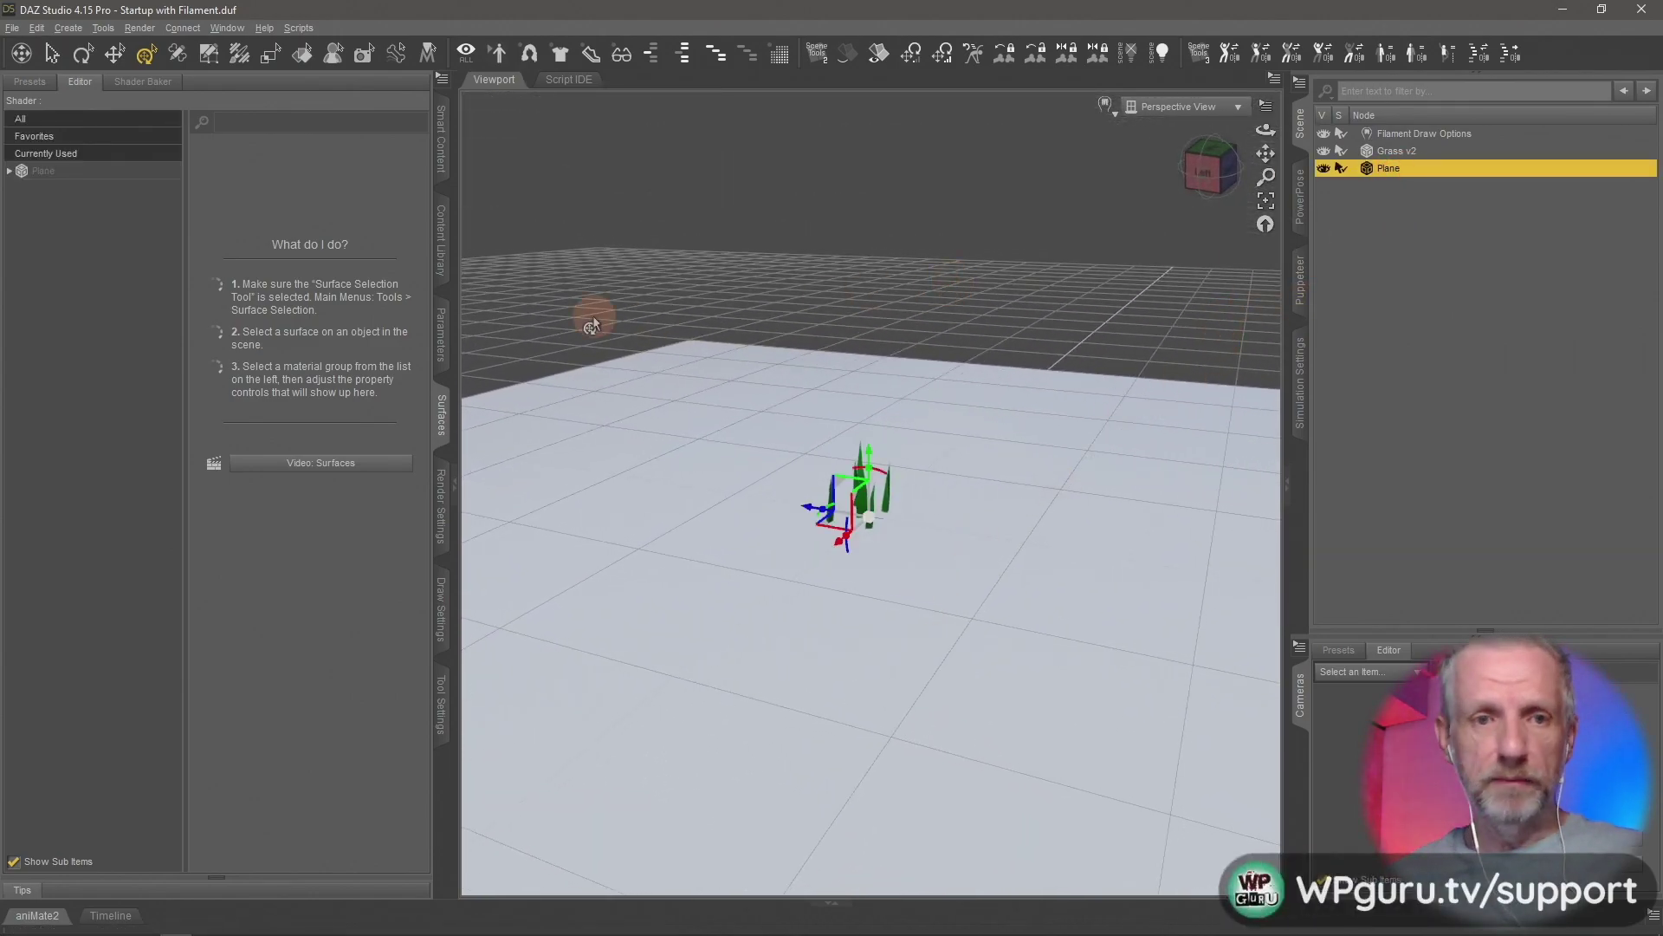
left_click(8, 171)
left_click(54, 200)
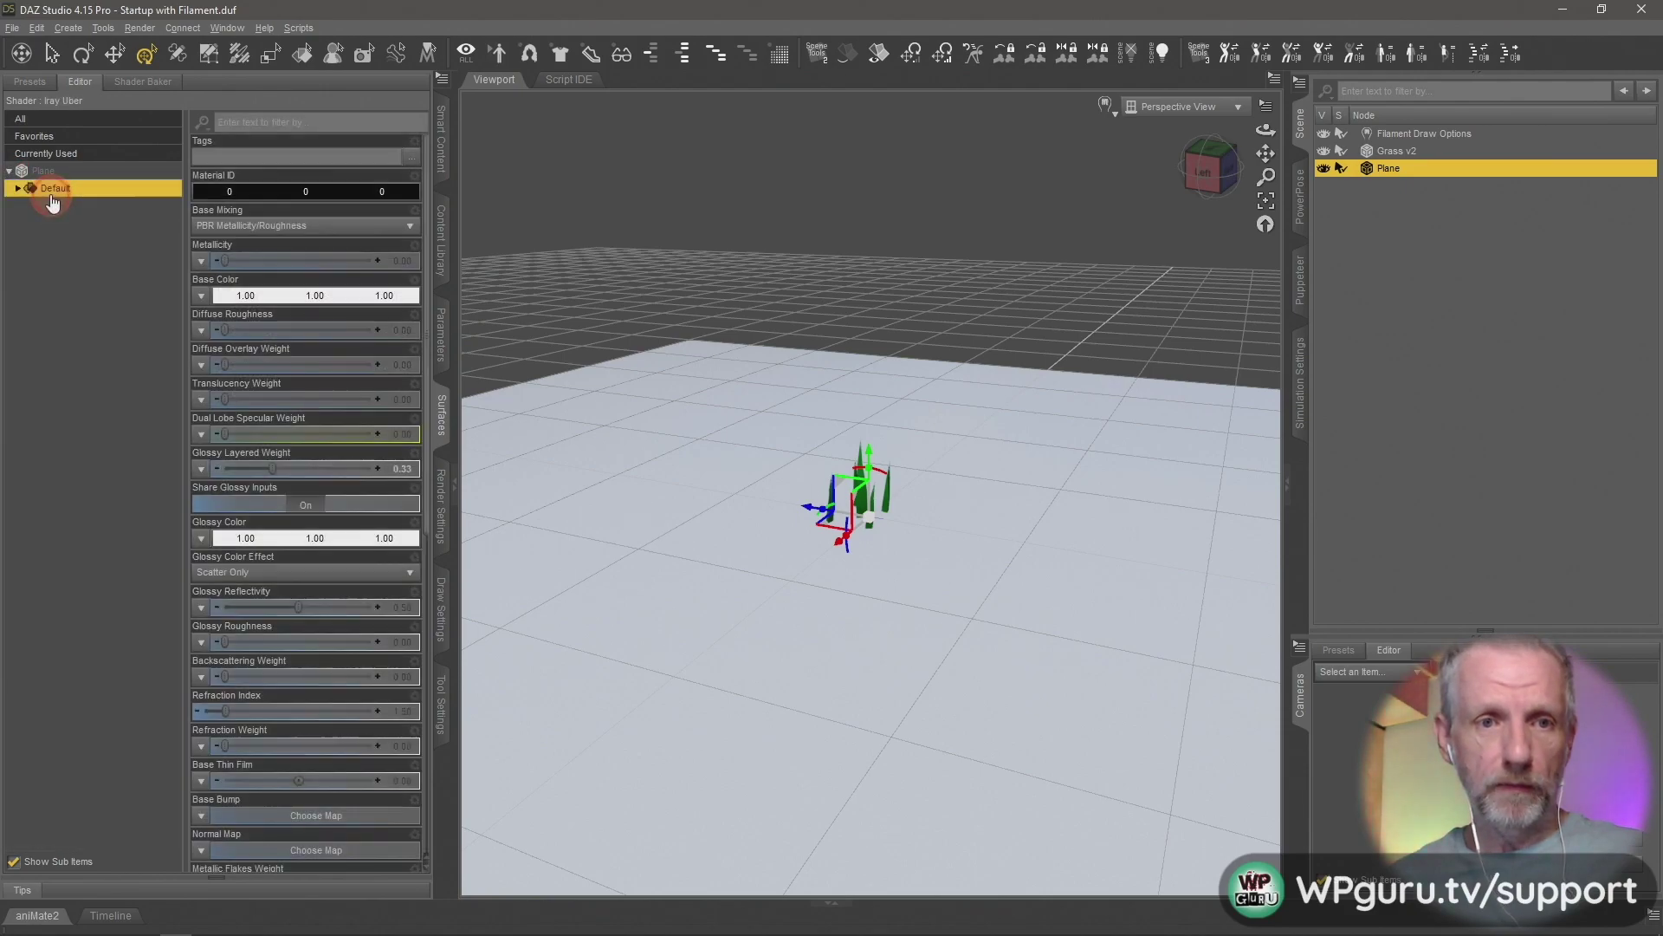
left_click(290, 296)
left_click(633, 408)
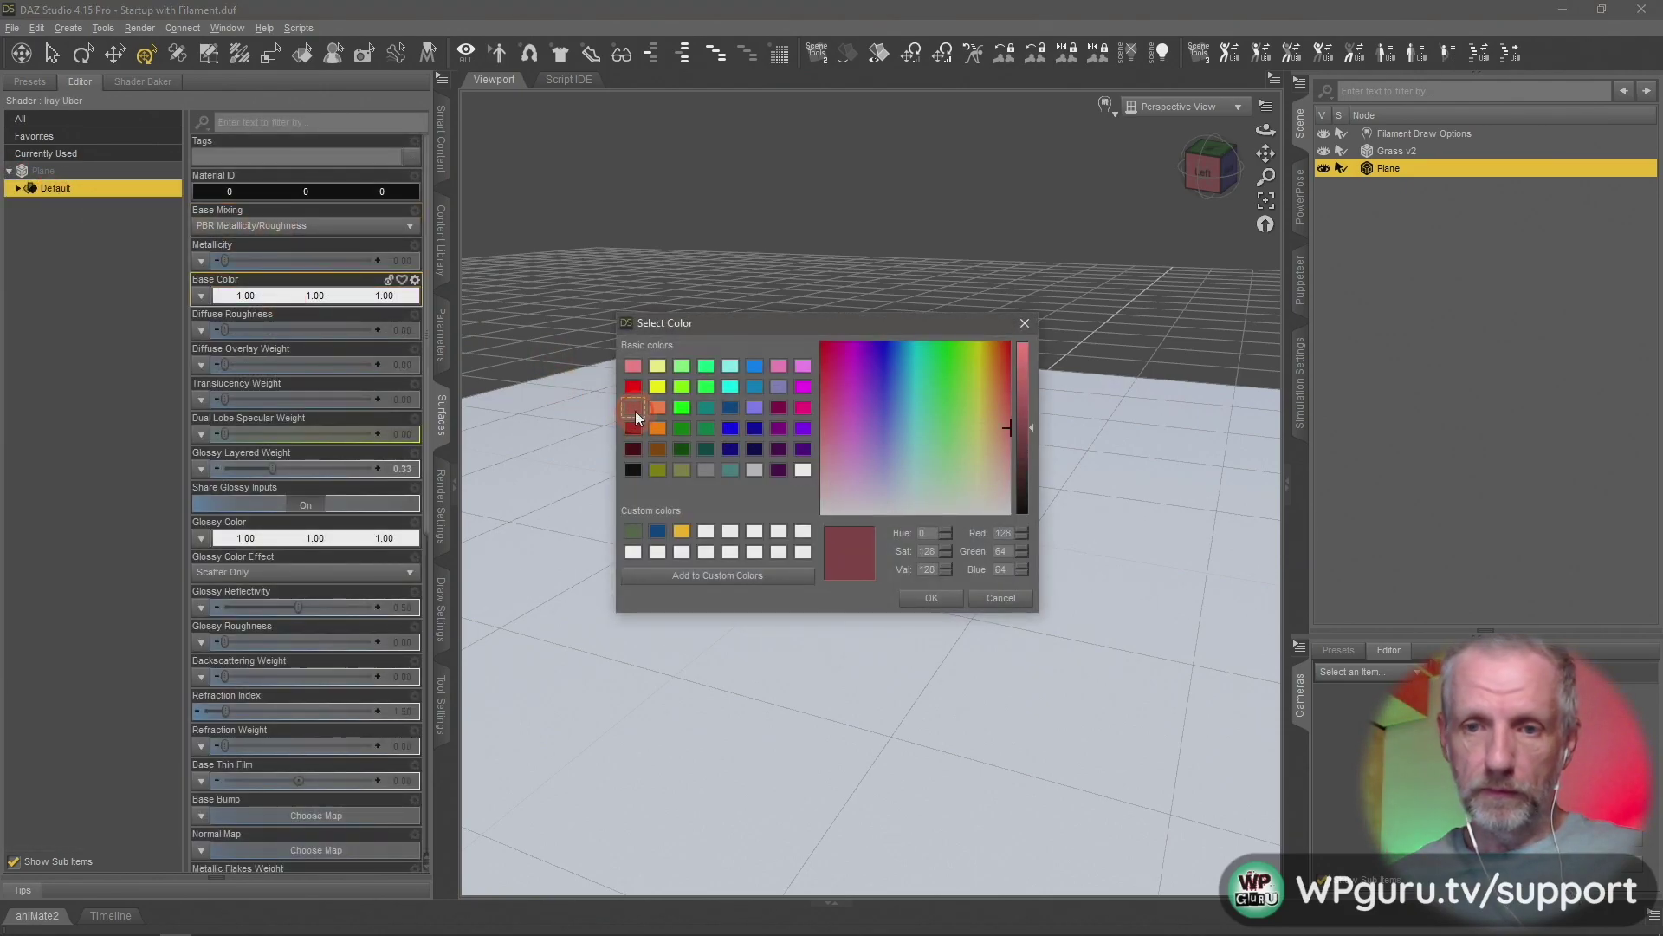
left_click(1002, 433)
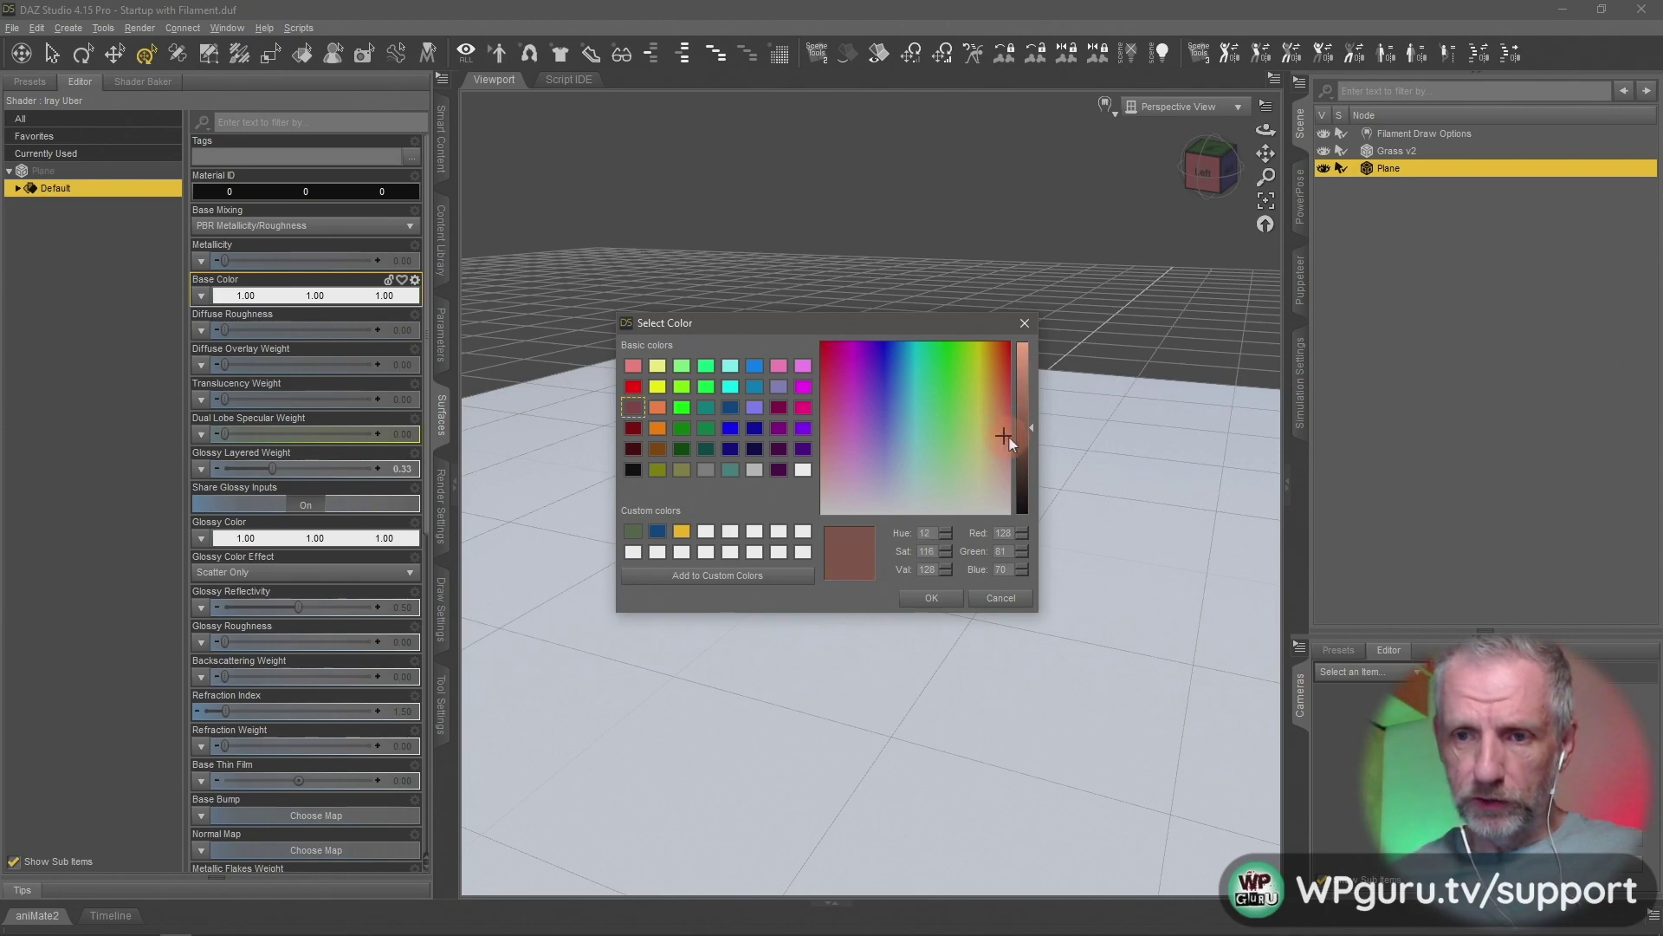
left_click(1031, 452)
left_click_drag(1030, 454, 1032, 463)
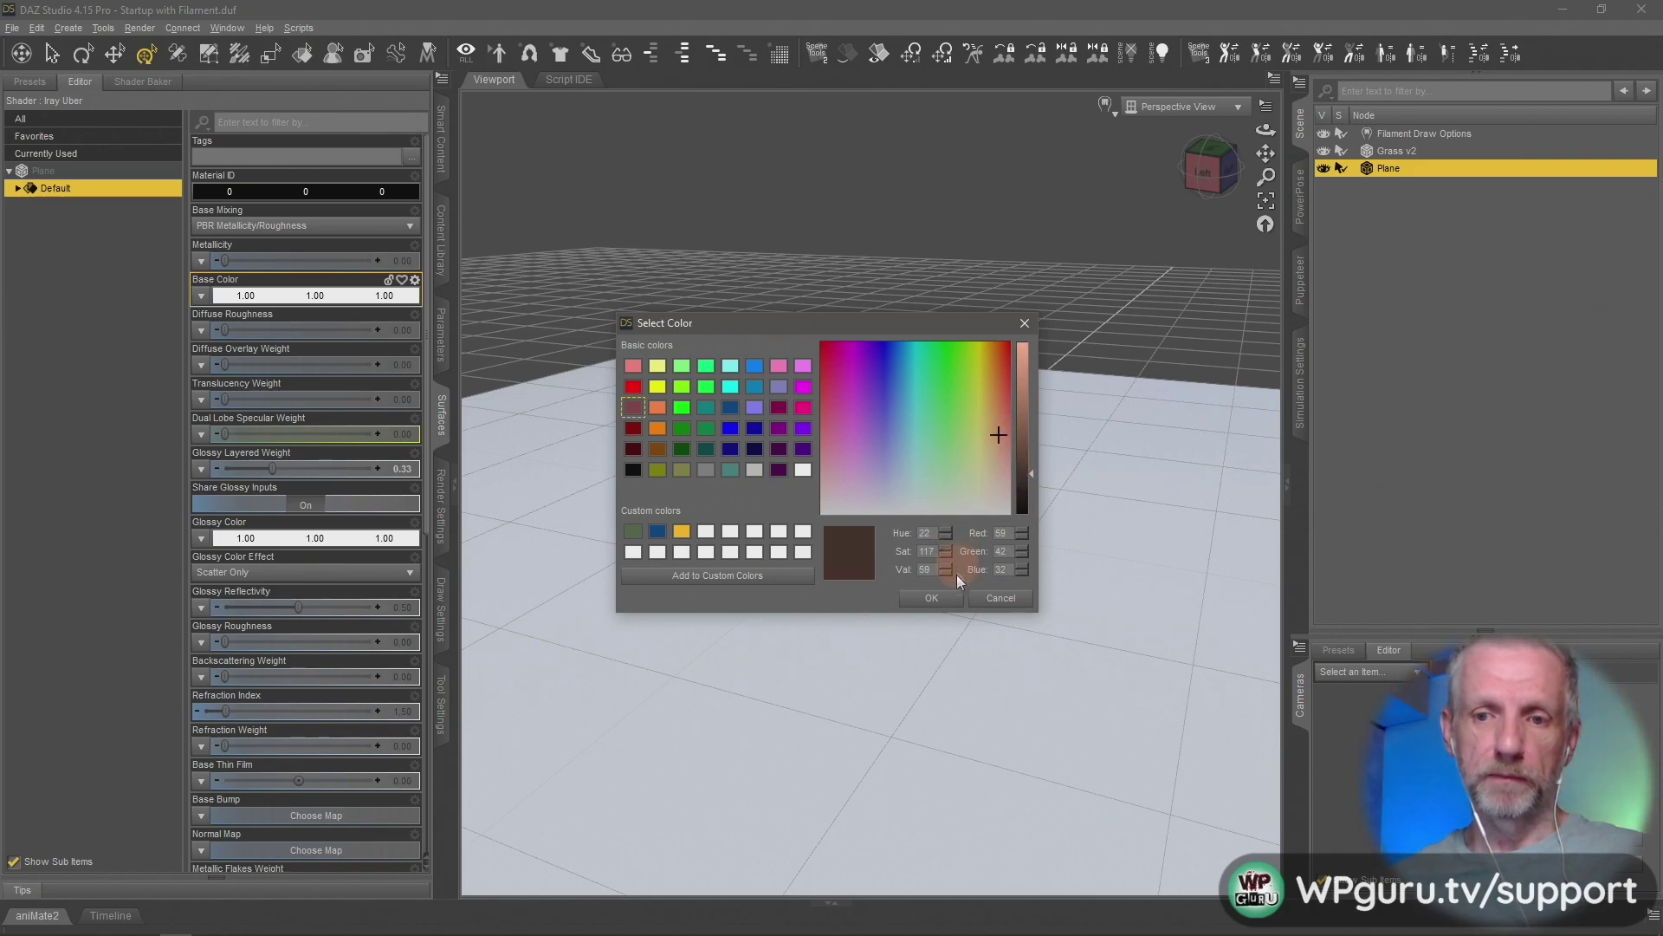
left_click(936, 598)
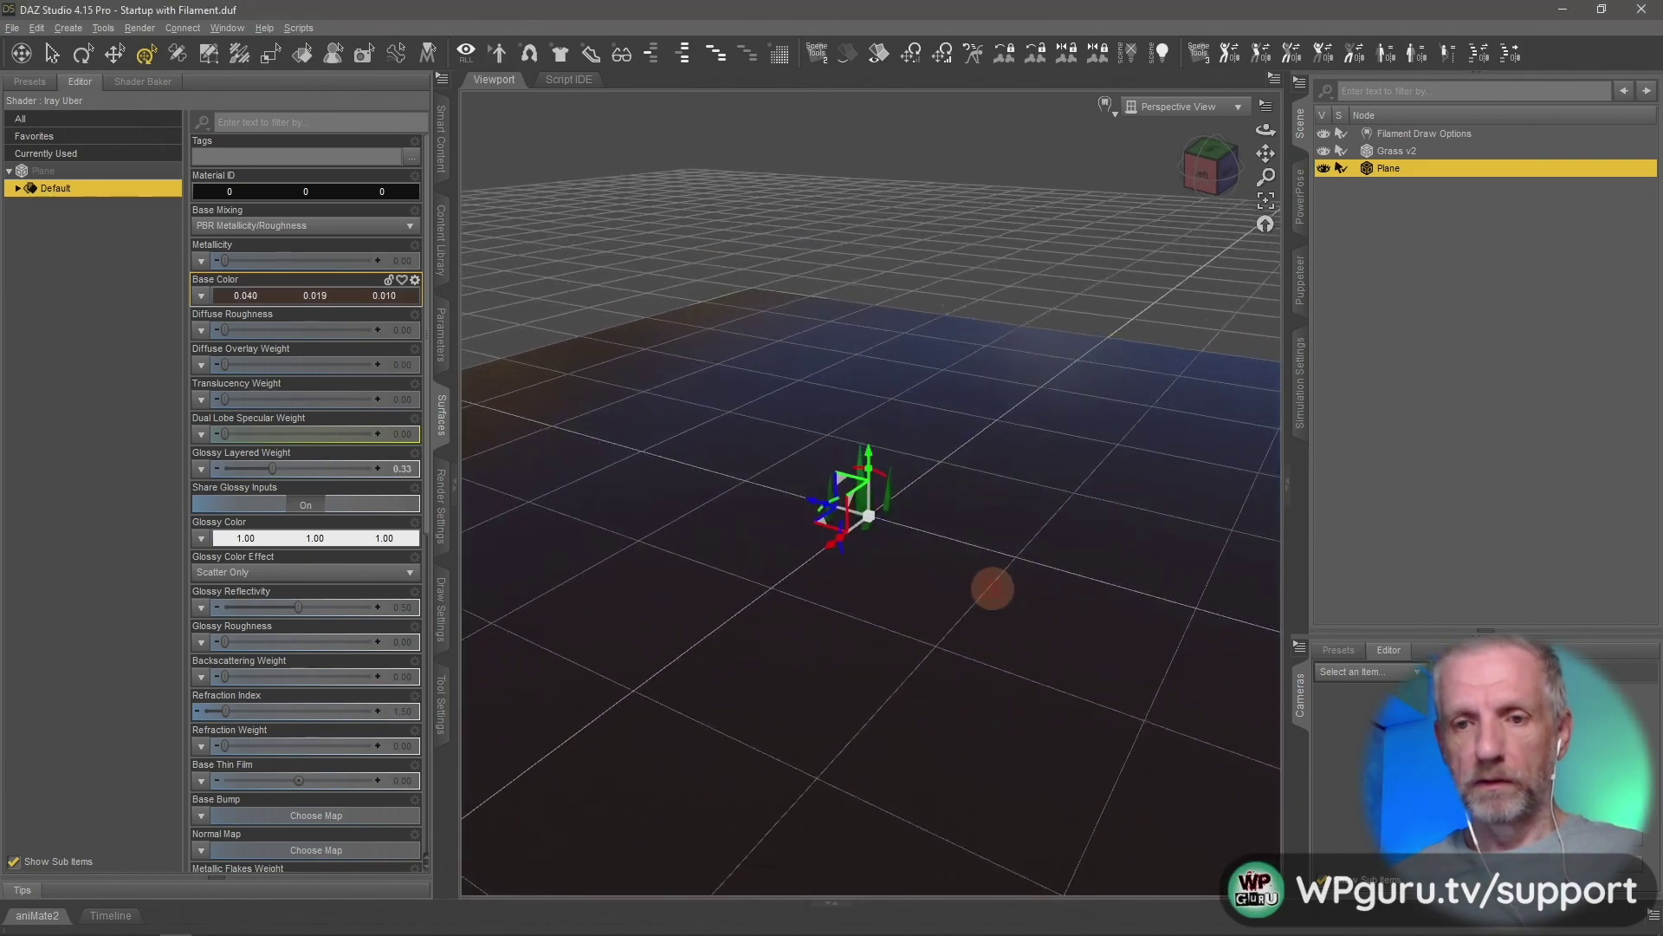
Raise the Glossy Roughness of the plane's Default surface to 0.66
left_click(17, 189)
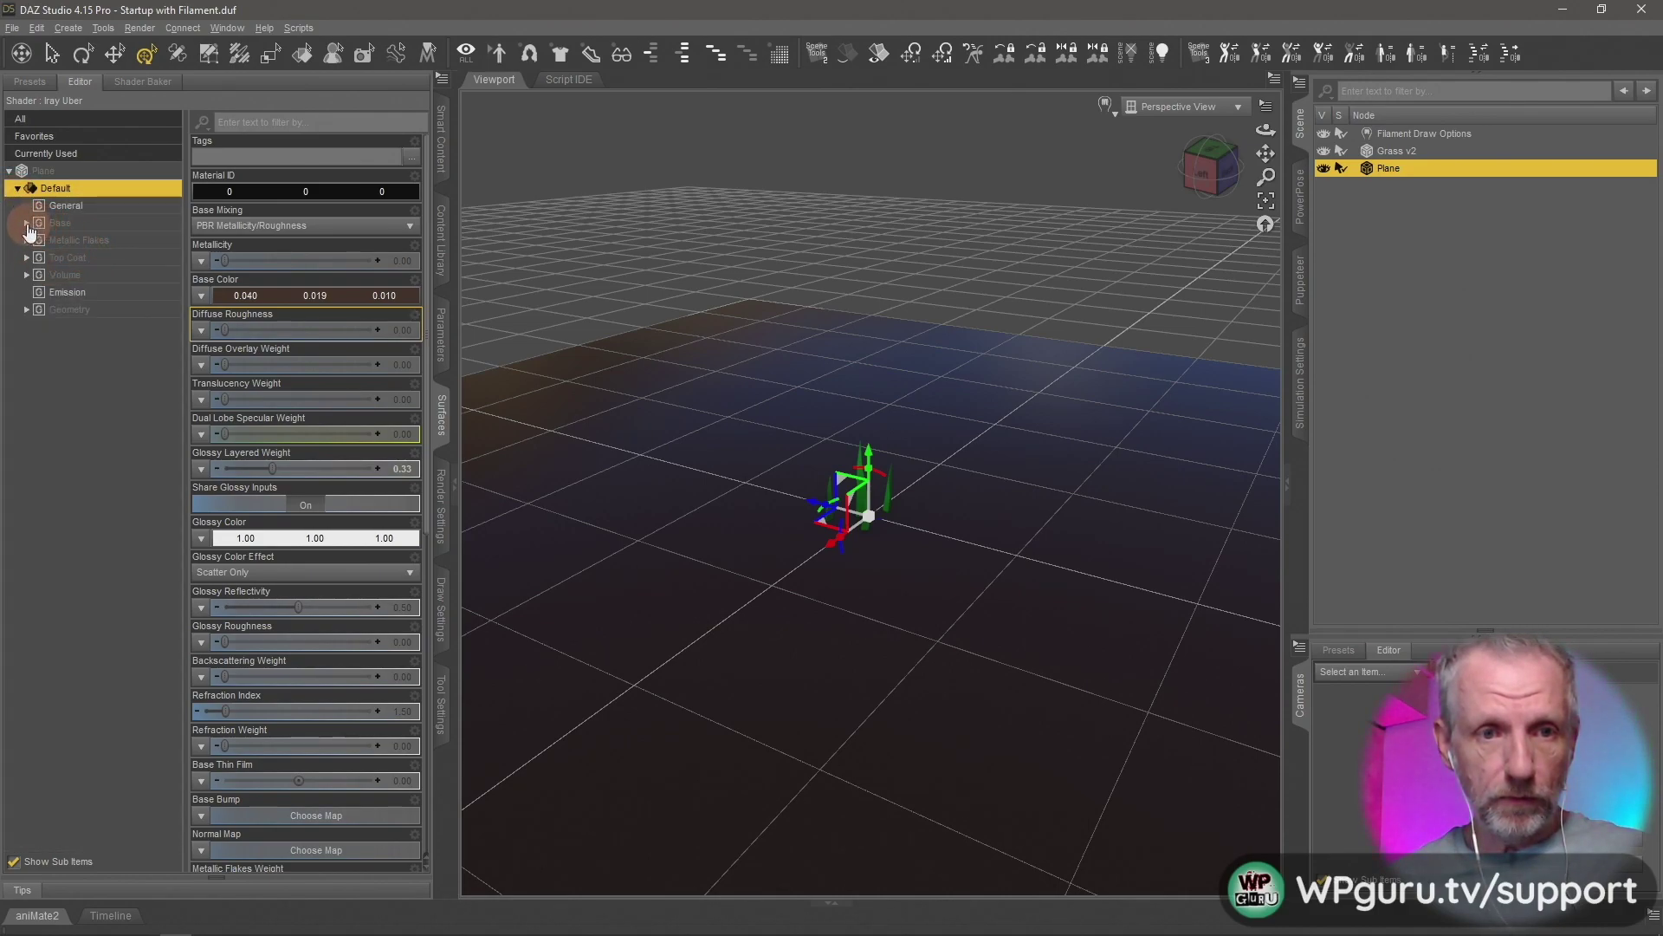
left_click(26, 224)
left_click(87, 293)
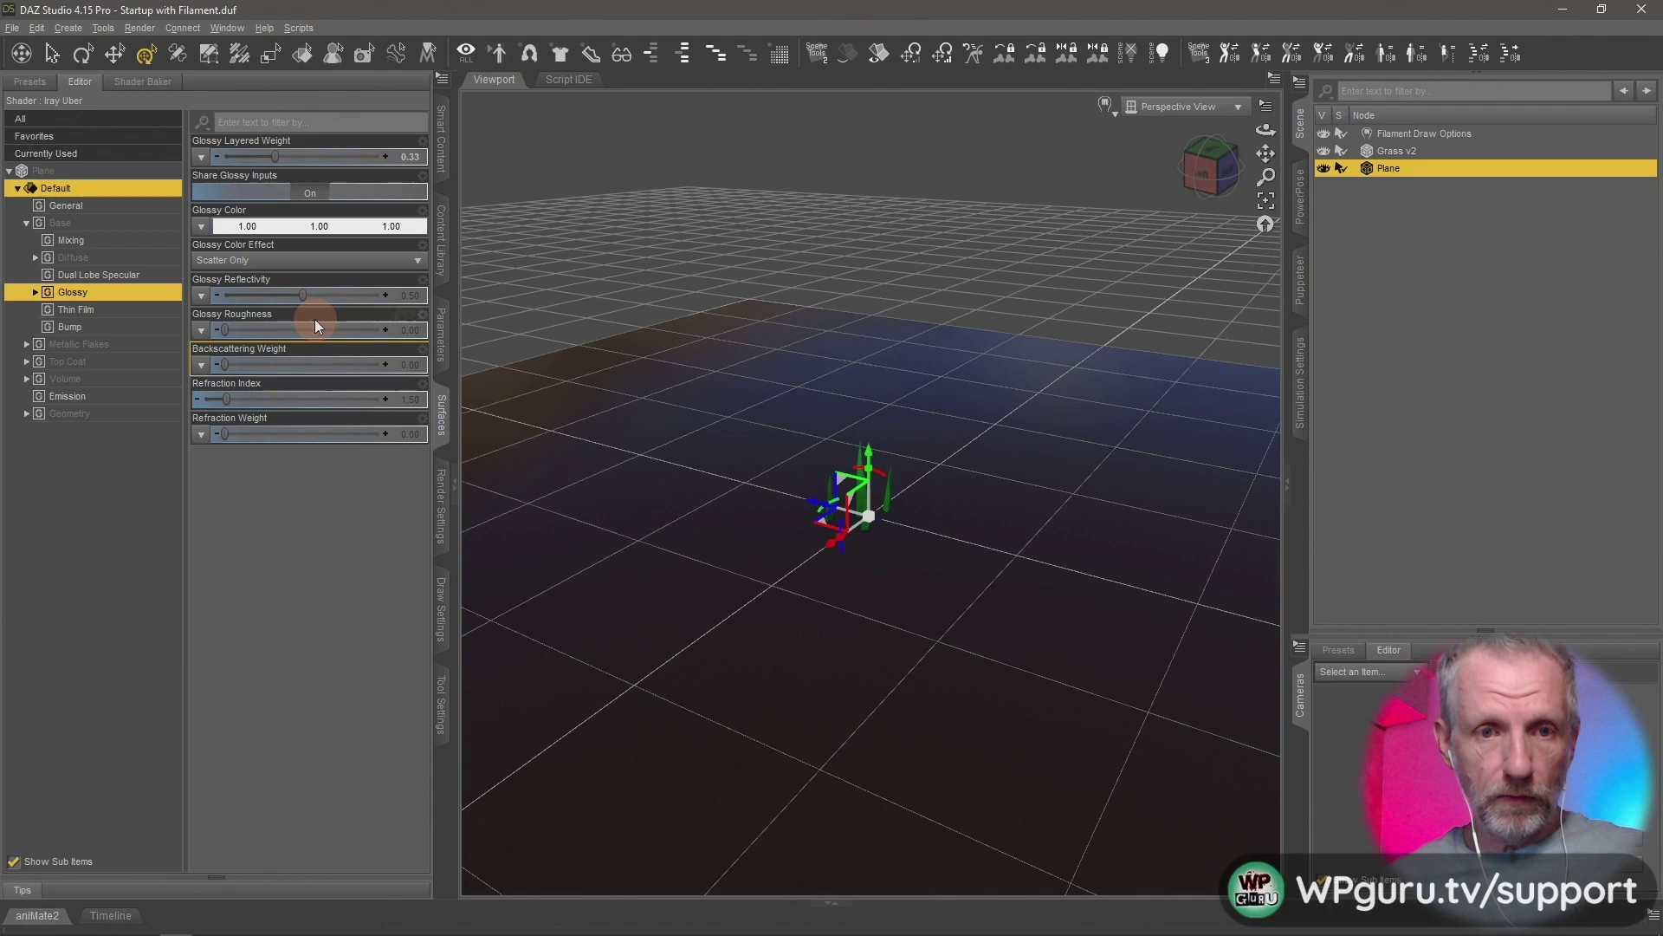
left_click_drag(224, 330, 328, 332)
middle_click_drag(849, 522, 875, 520)
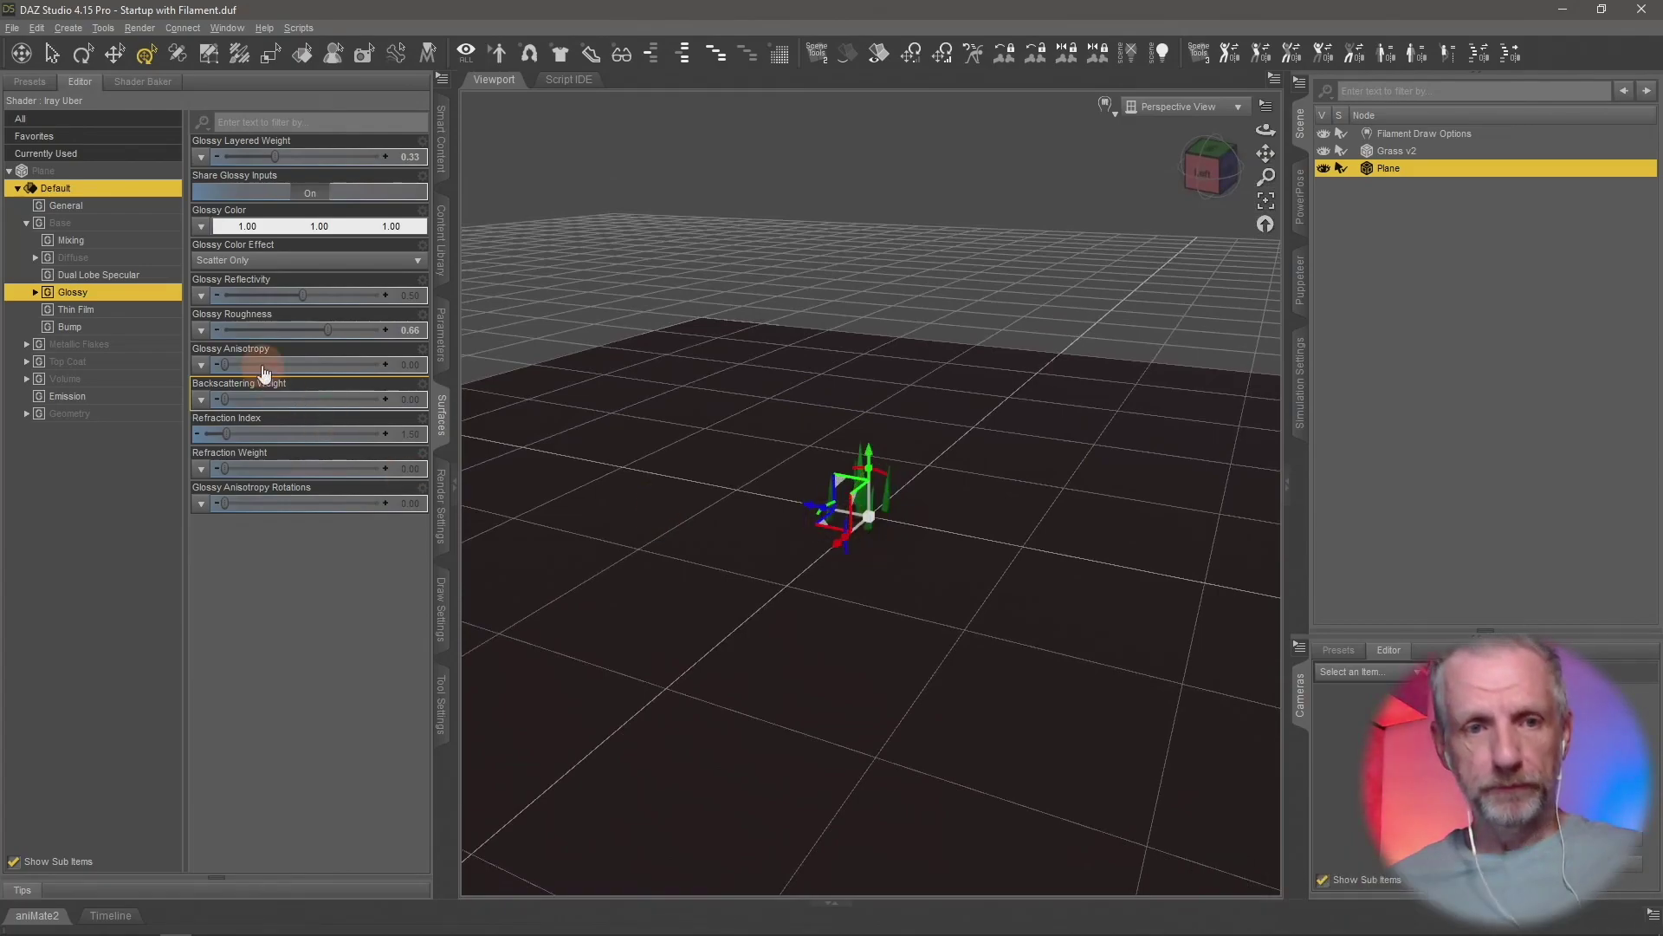
Lighten the plane's Base Color to a brown of about 0.10, 0.056, 0.025 and switch to the Node Selection tool
left_click(121, 222)
left_click(289, 226)
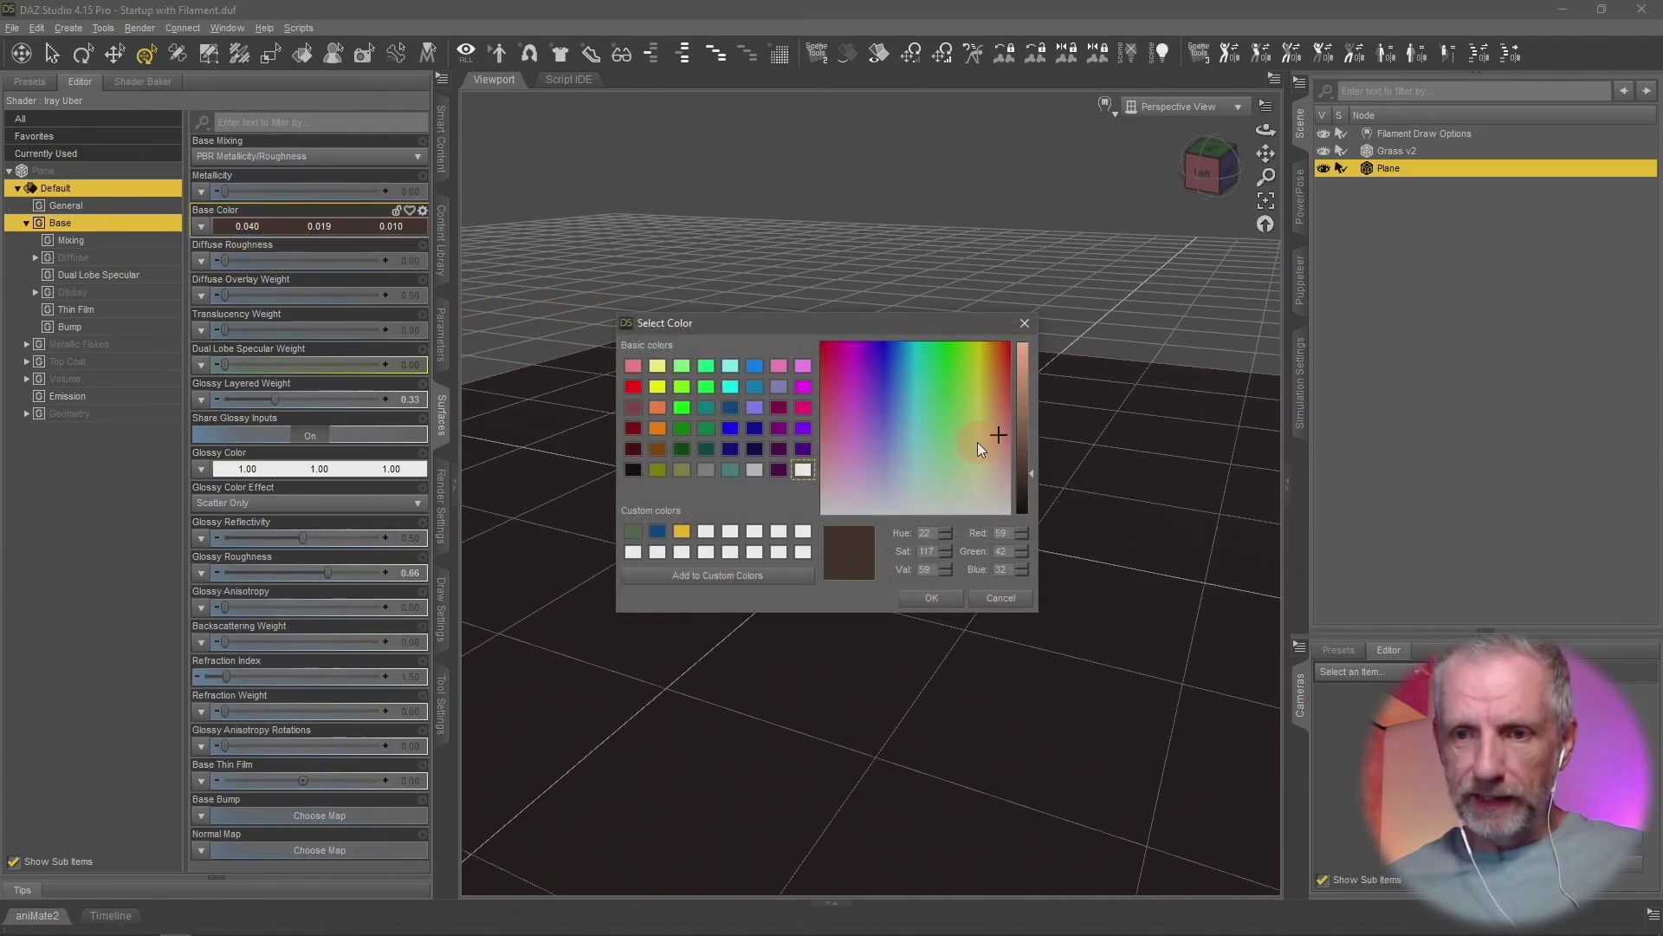
left_click_drag(1032, 474, 1027, 457)
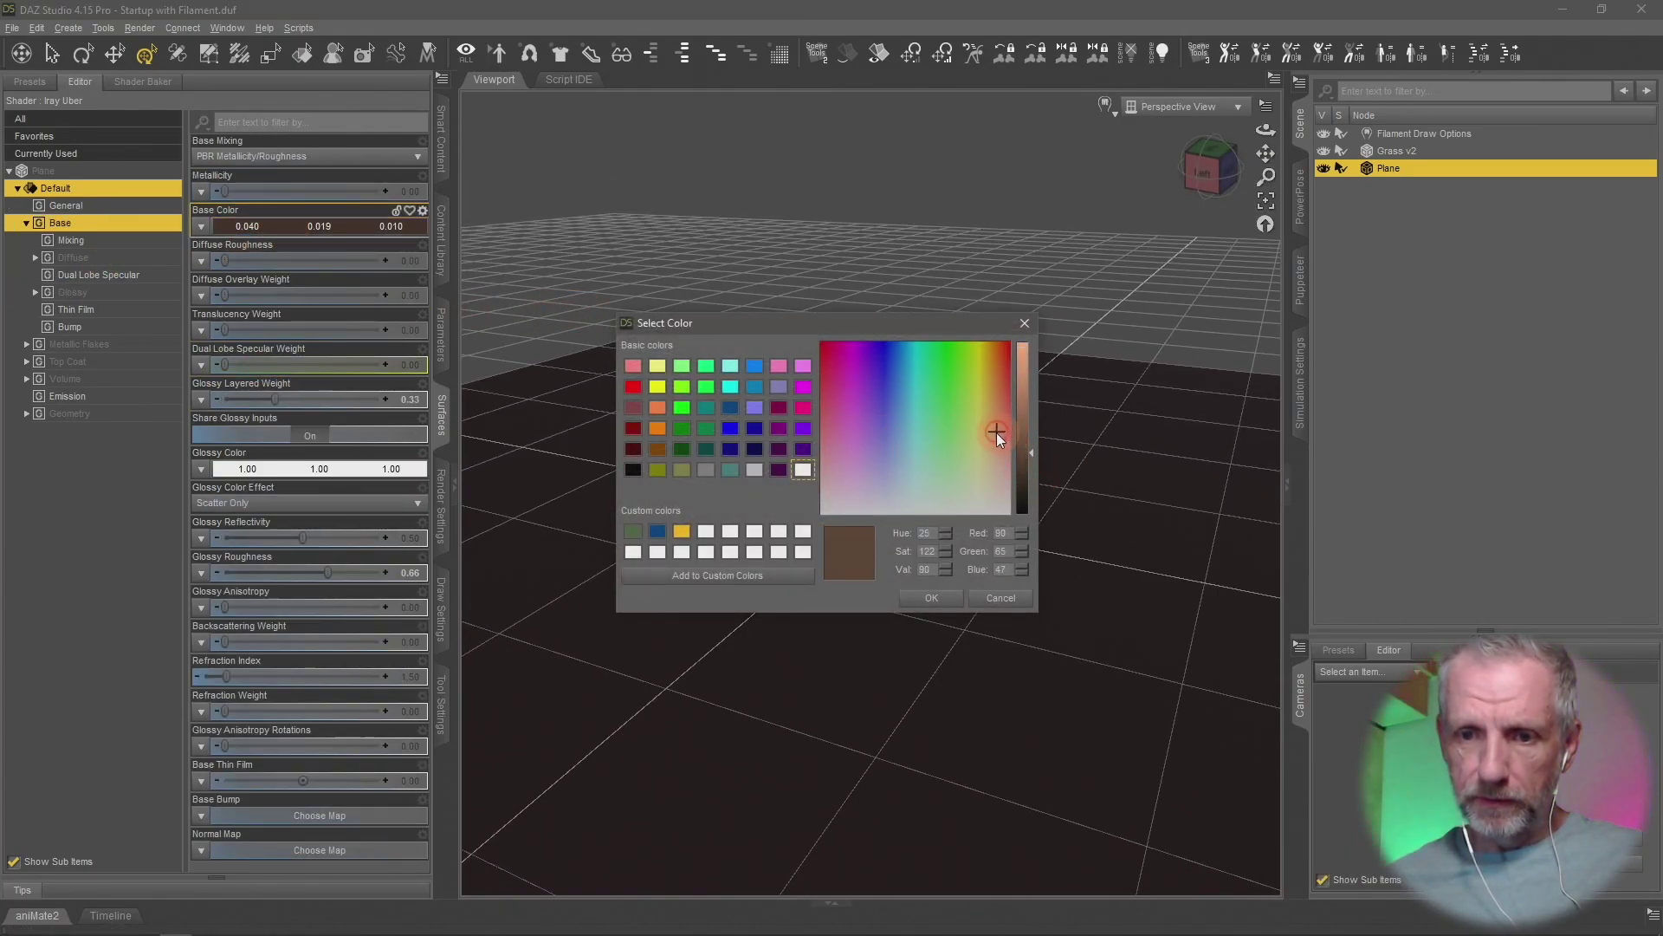
left_click(929, 599)
mouse_move(961, 598)
left_mouse_down()
mouse_move(988, 598)
mouse_move(948, 604)
mouse_move(967, 596)
left_mouse_up()
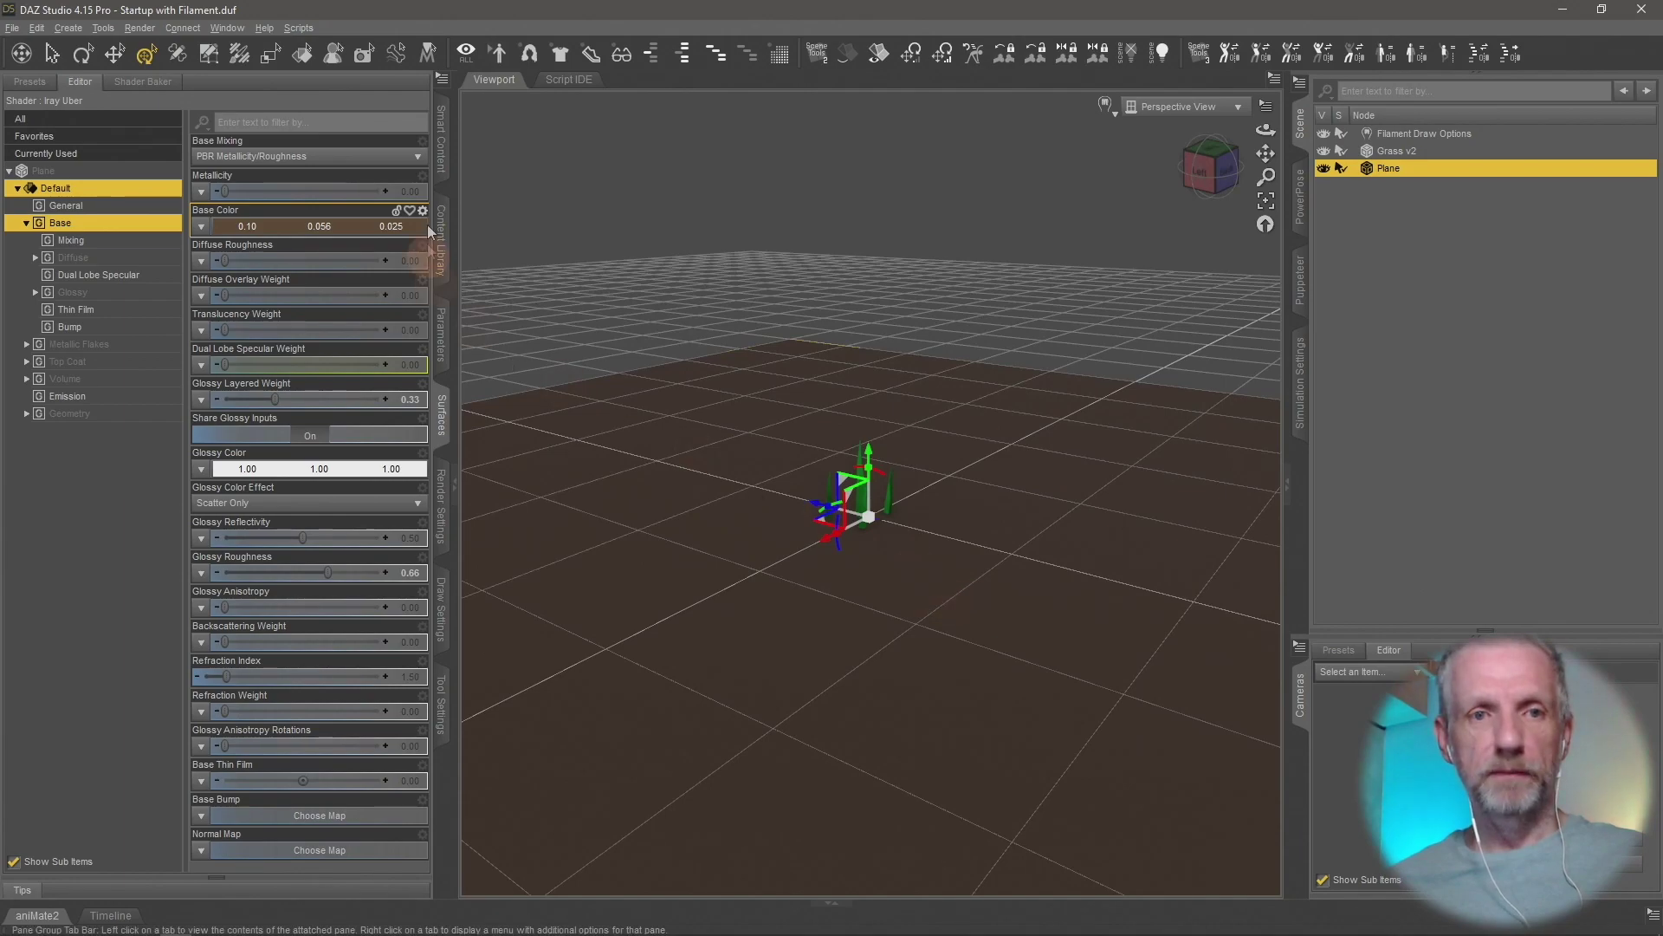
left_click(52, 53)
mouse_move(779, 522)
left_mouse_down()
mouse_move(797, 543)
mouse_move(784, 533)
left_mouse_up()
left_click_drag(647, 407, 772, 553)
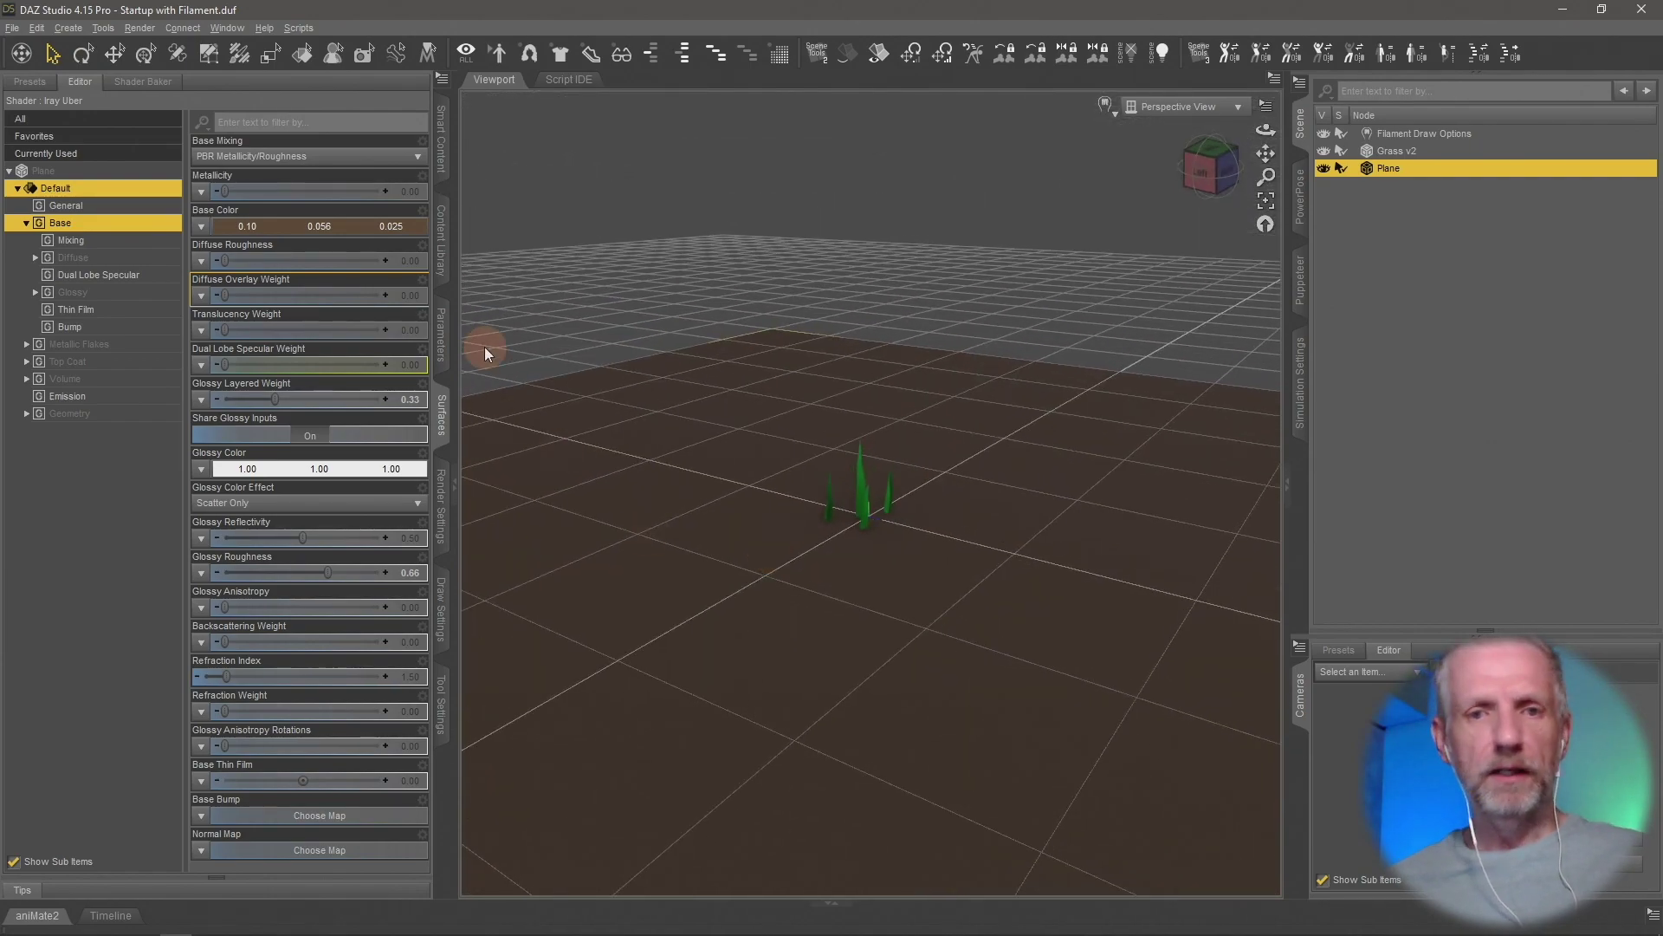
Find the UltraScatterPro product among the installed utility products and list its Utilities files
left_click(441, 137)
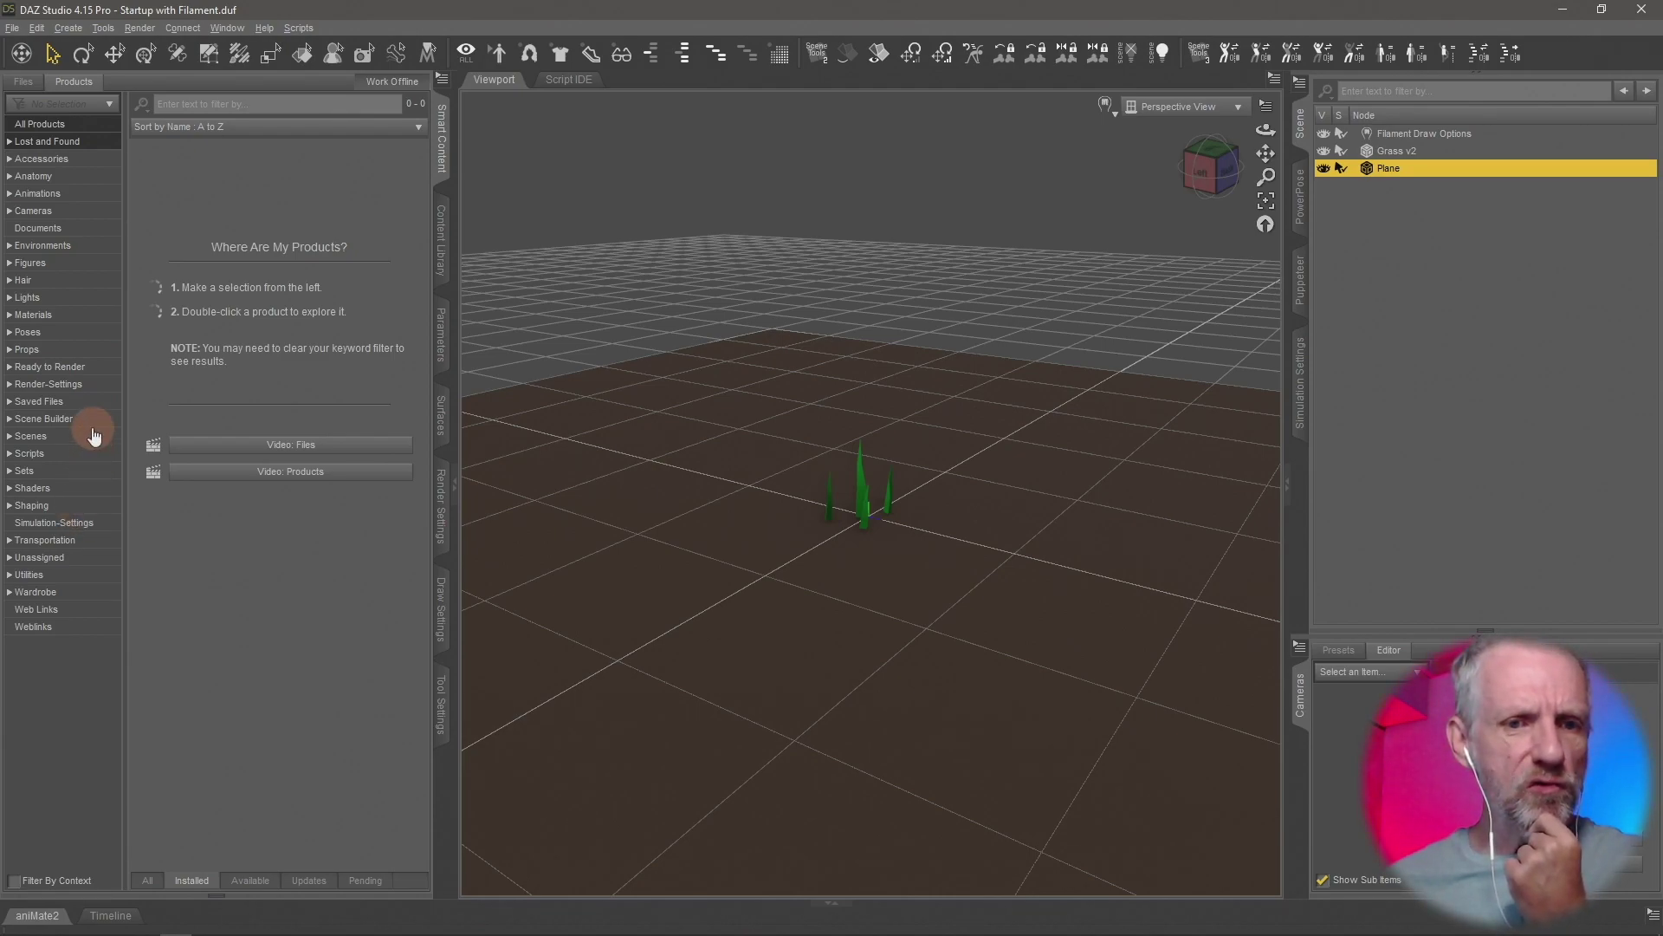
left_click(73, 453)
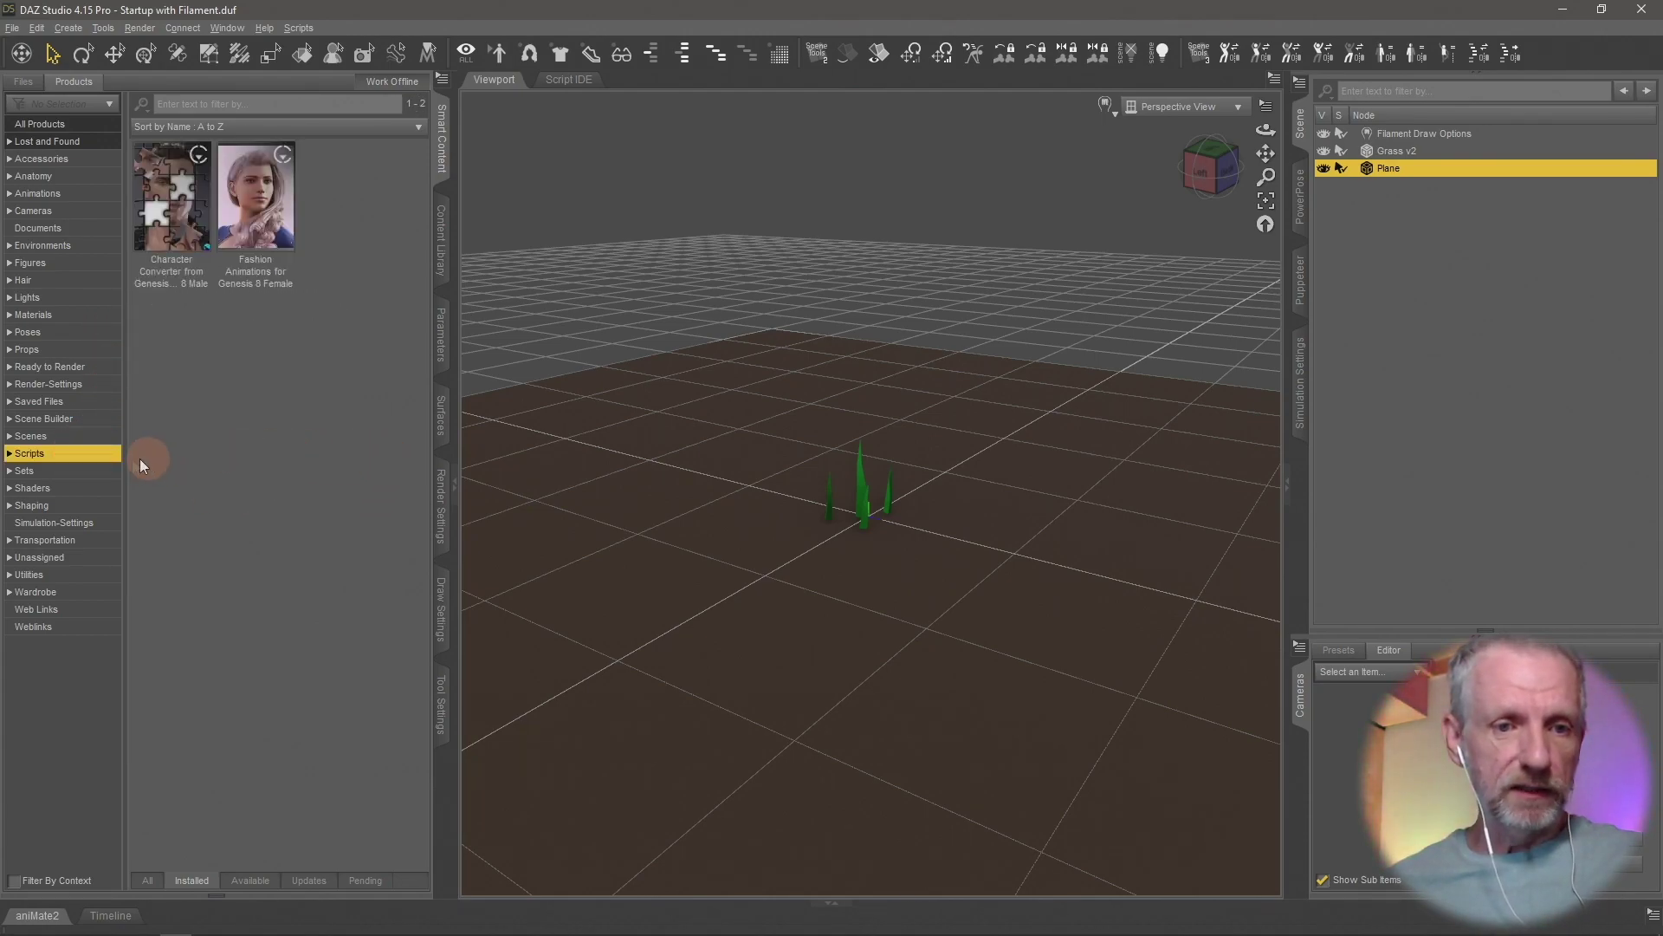
left_click(71, 575)
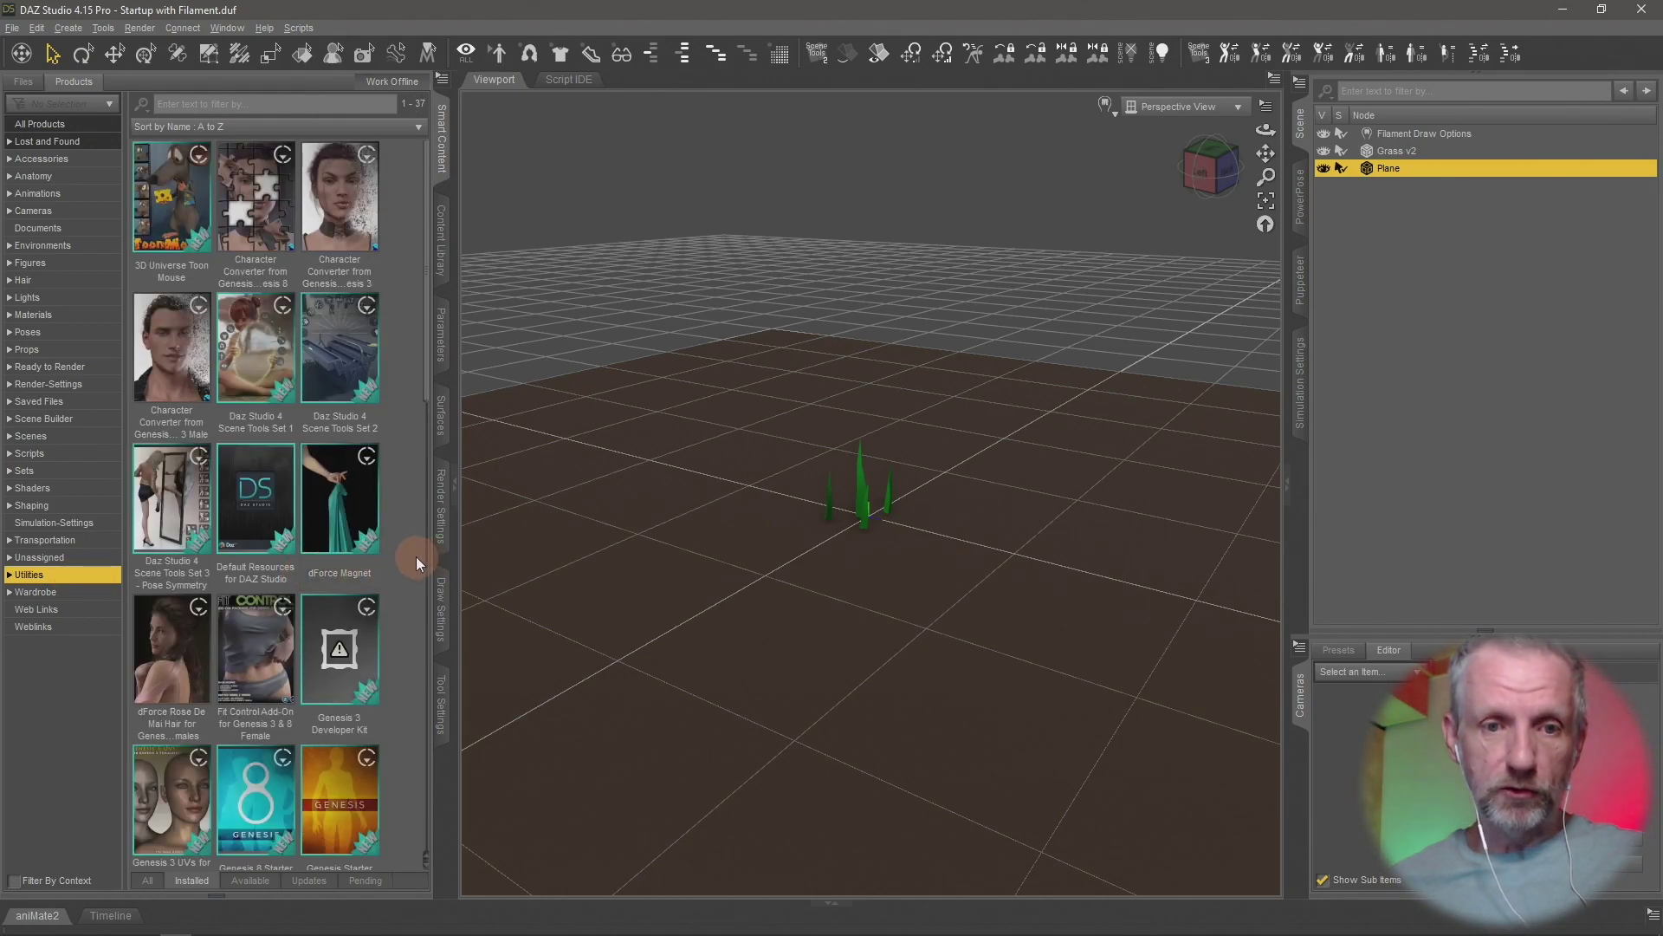
scroll(416, 557, "down", 10)
left_click(337, 649)
mouse_move(340, 636)
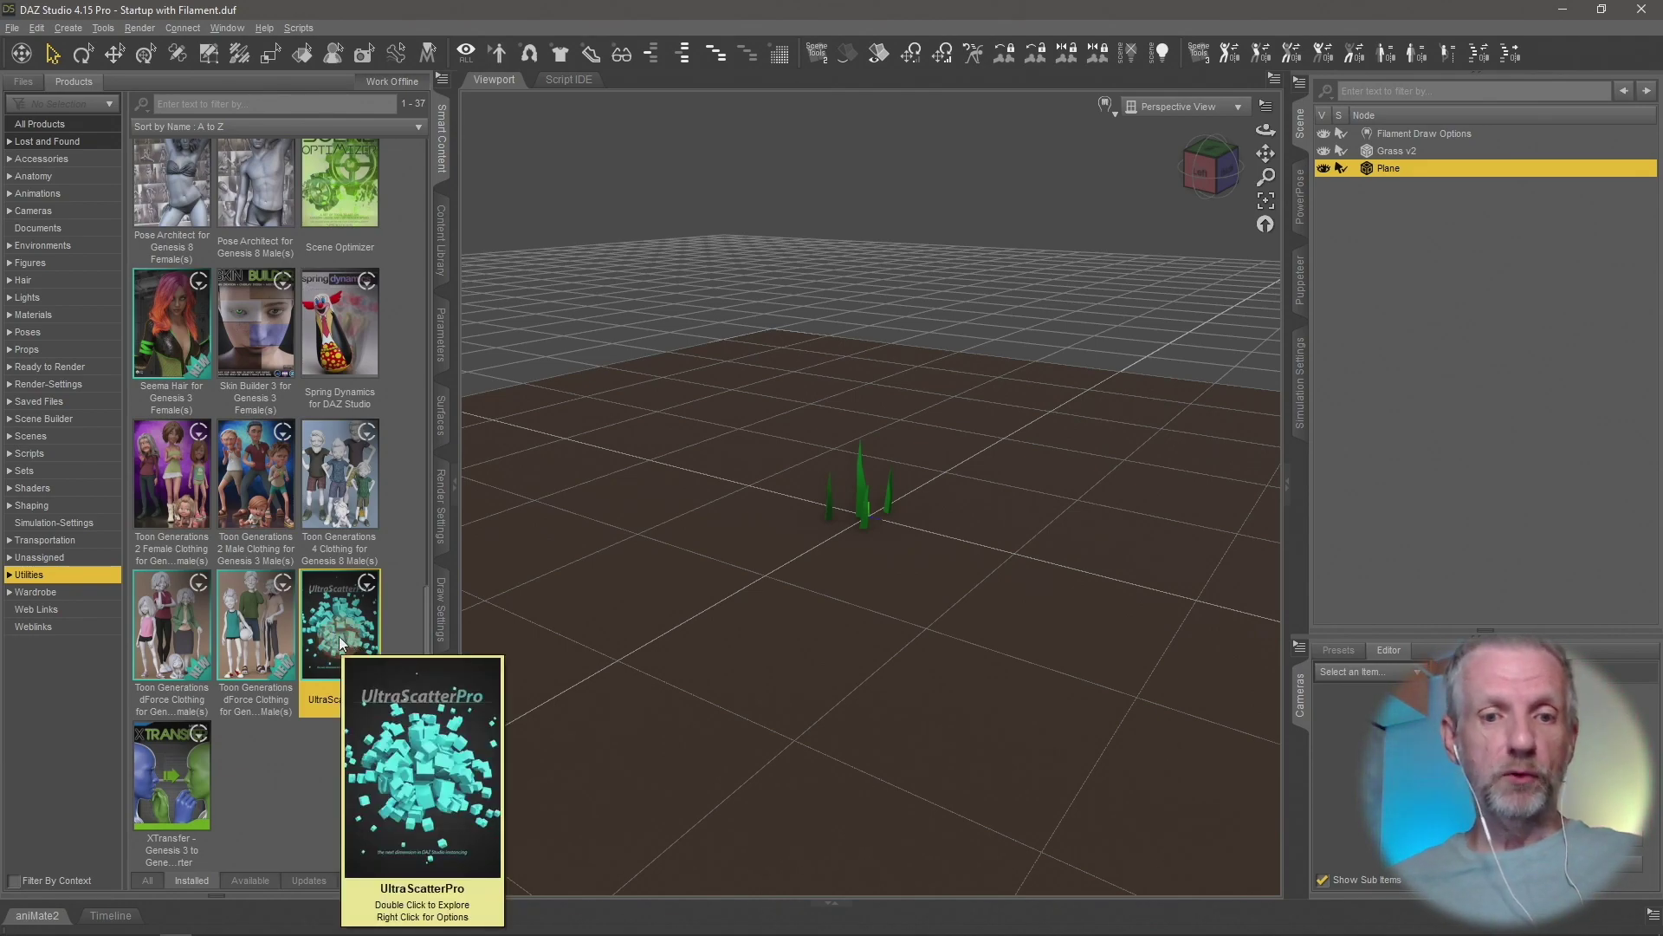
double_click(340, 636)
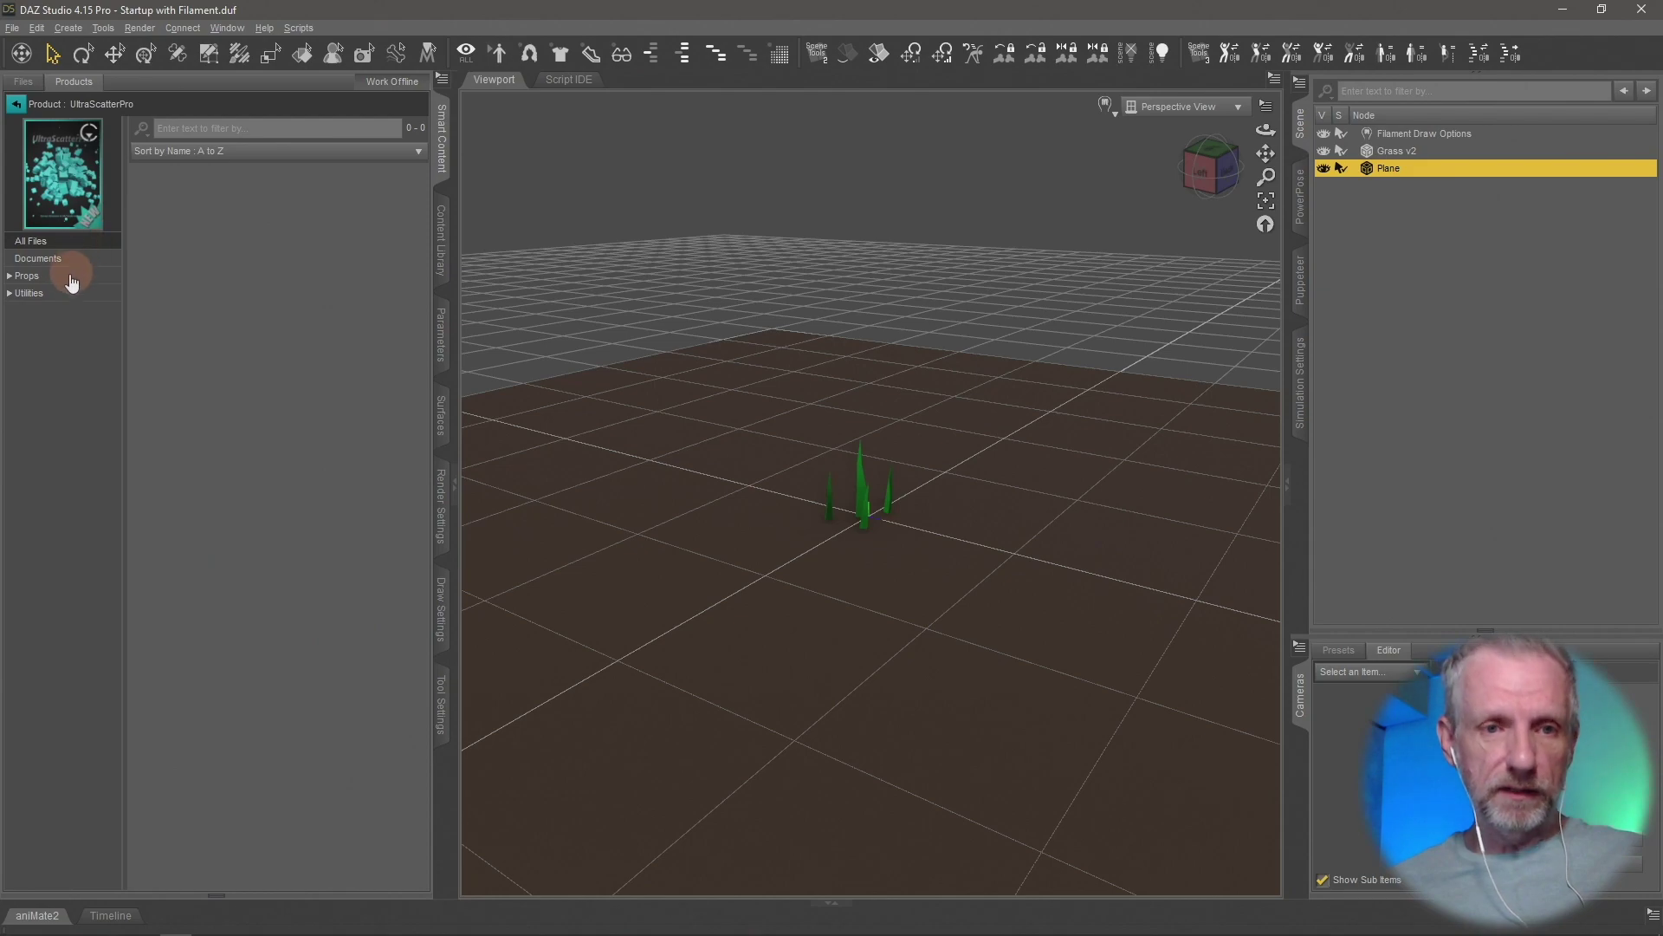
left_click(71, 293)
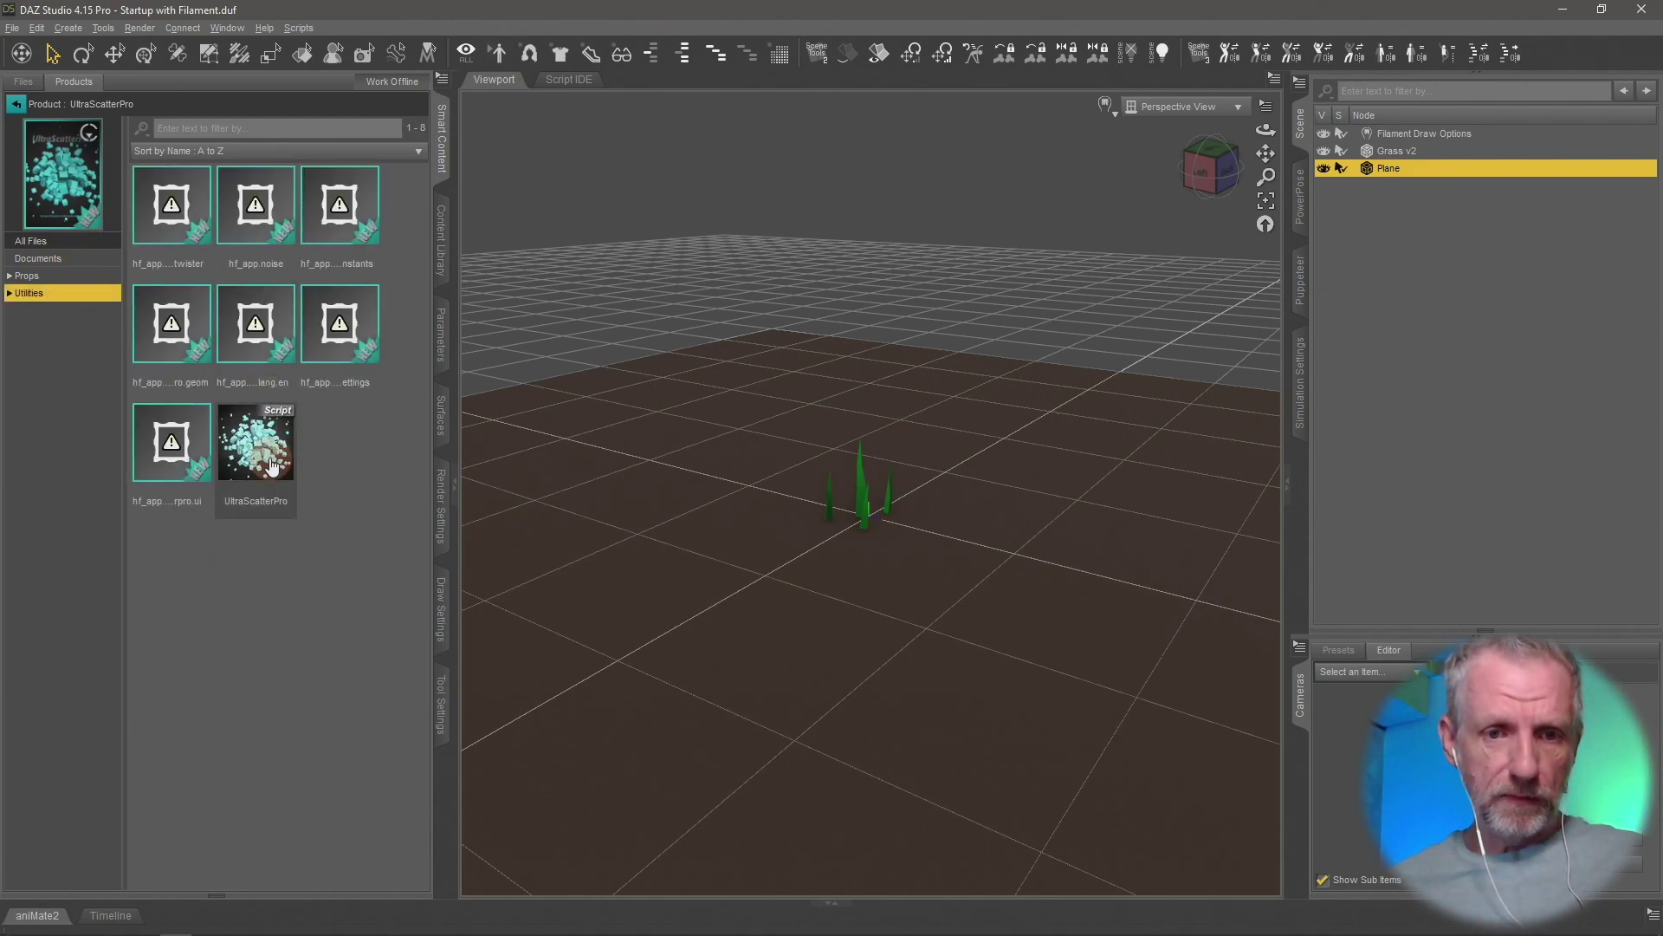
Run the UltraScatterPro script, compare its Surface, Volume and Matrix scatter modes, and close it without scattering
left_click(272, 465)
double_click(272, 465)
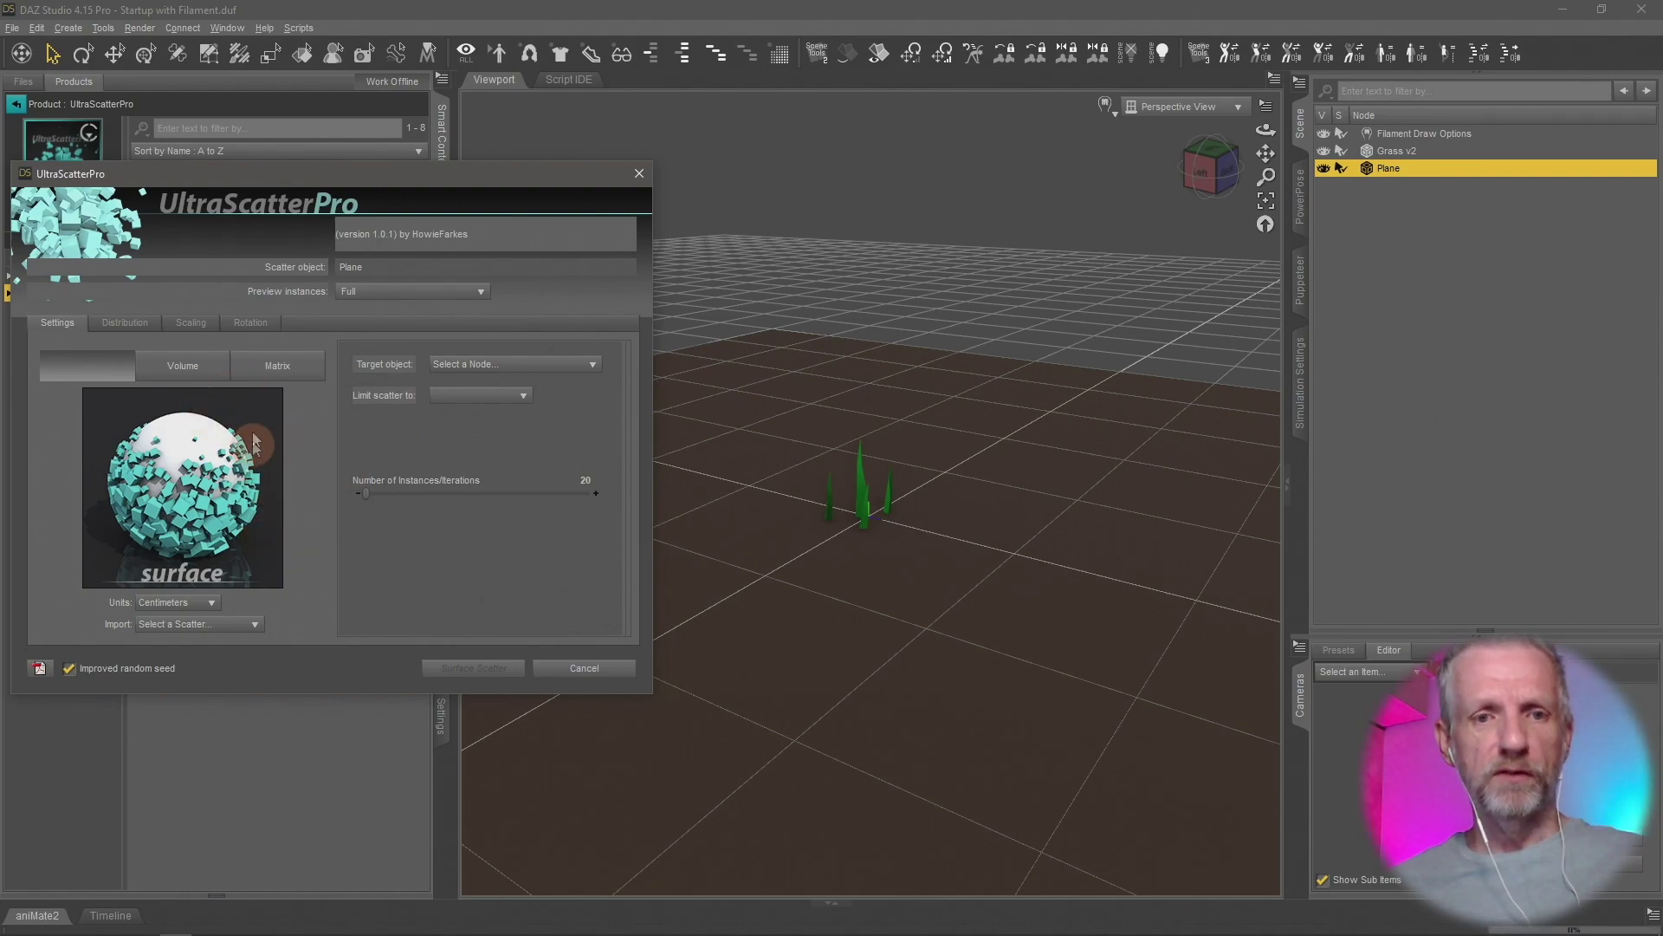
left_click_drag(375, 170, 433, 80)
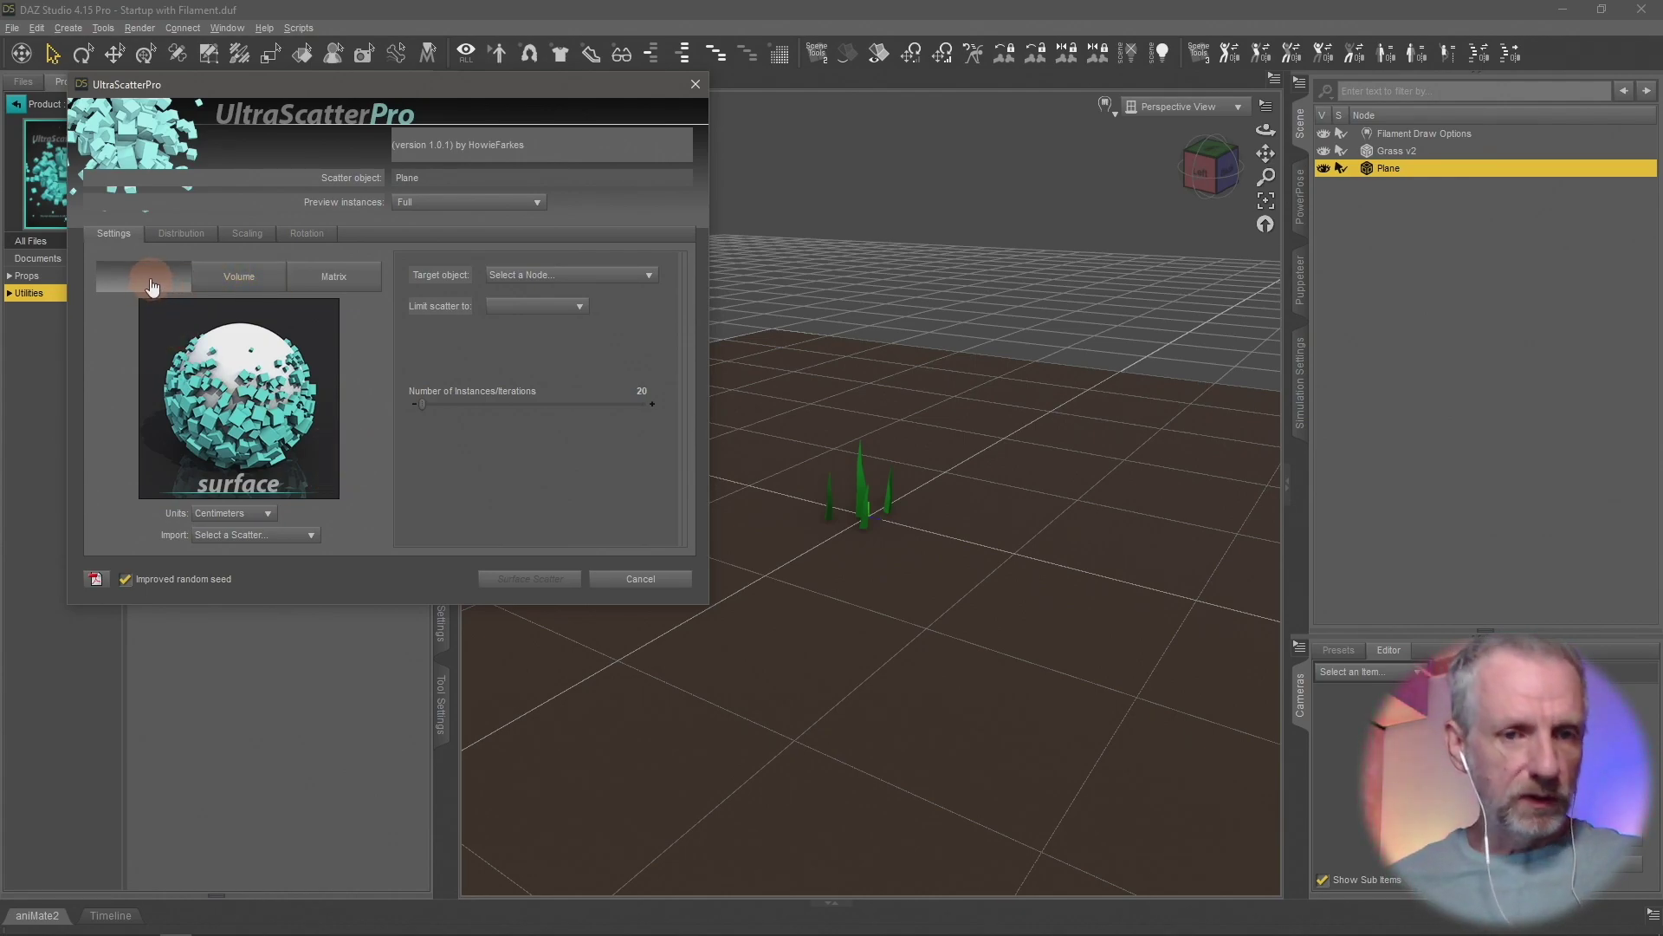
left_click(239, 279)
left_click(333, 277)
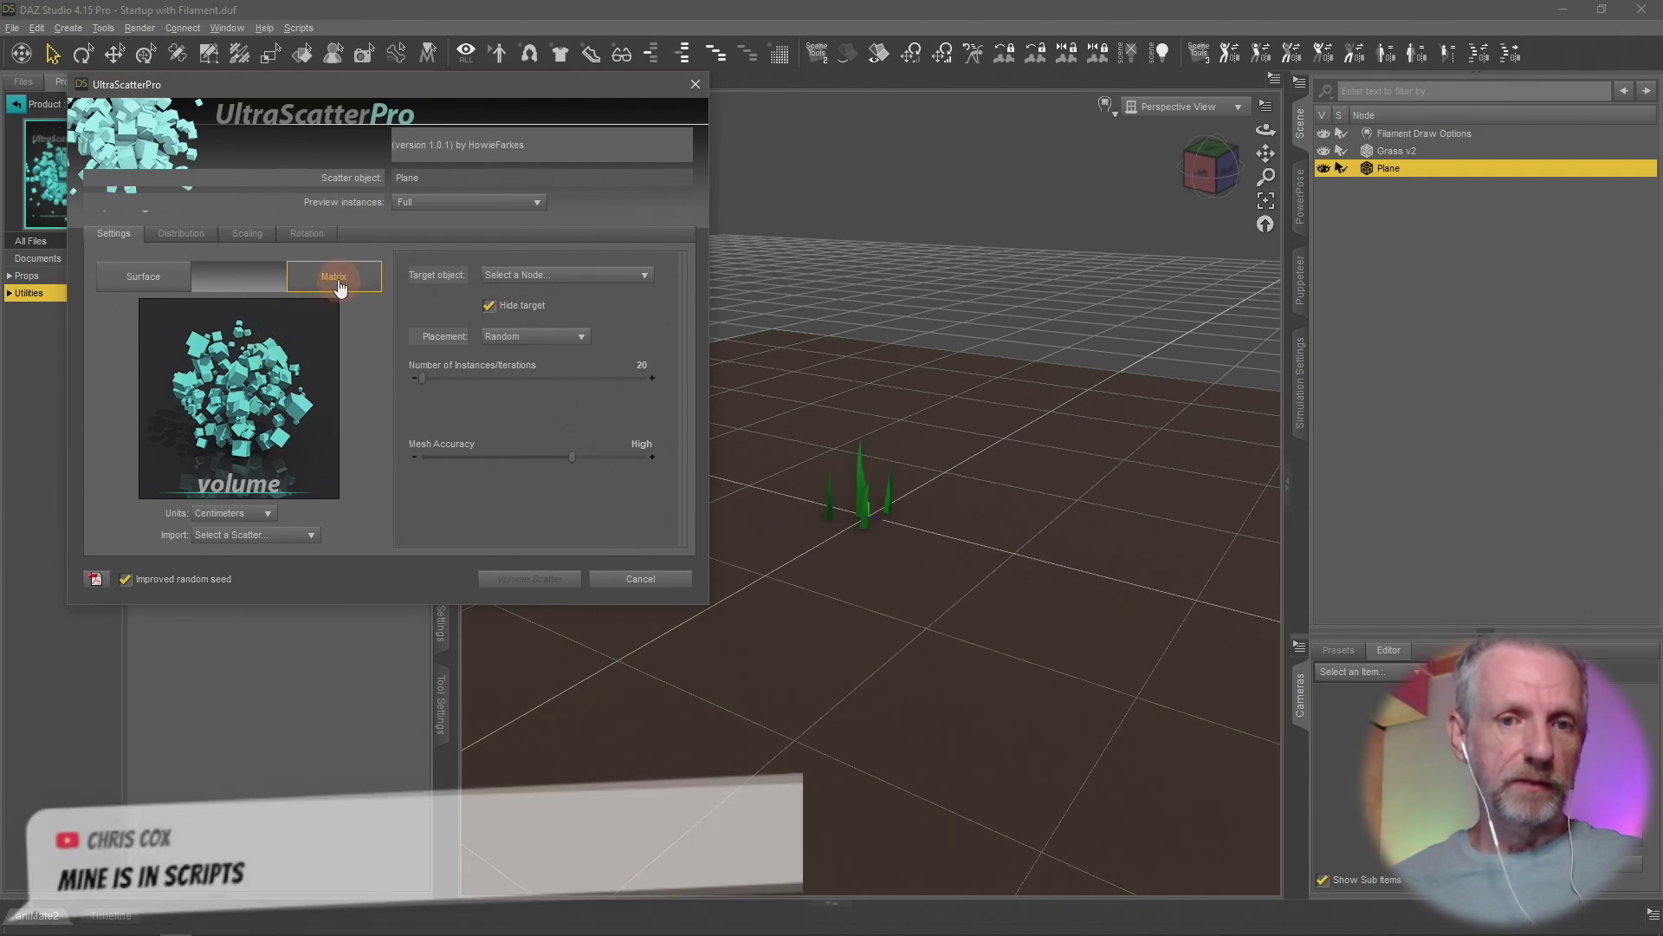
left_click(227, 277)
left_click(165, 281)
left_click(238, 277)
left_click(334, 278)
left_click(159, 288)
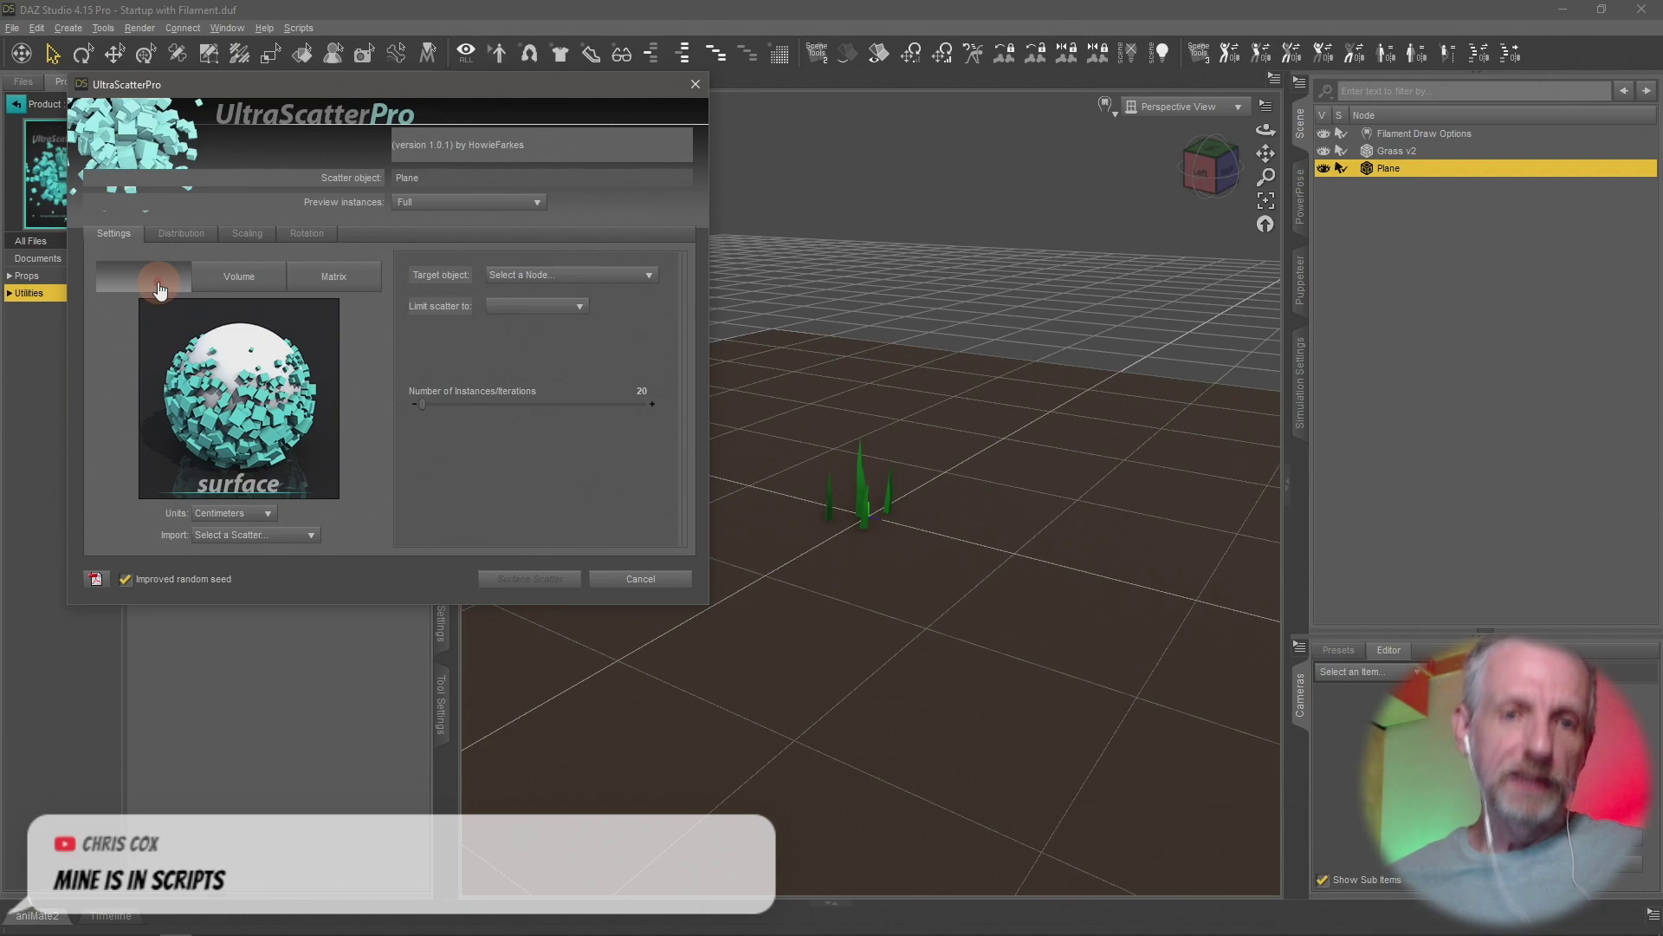
left_click(247, 286)
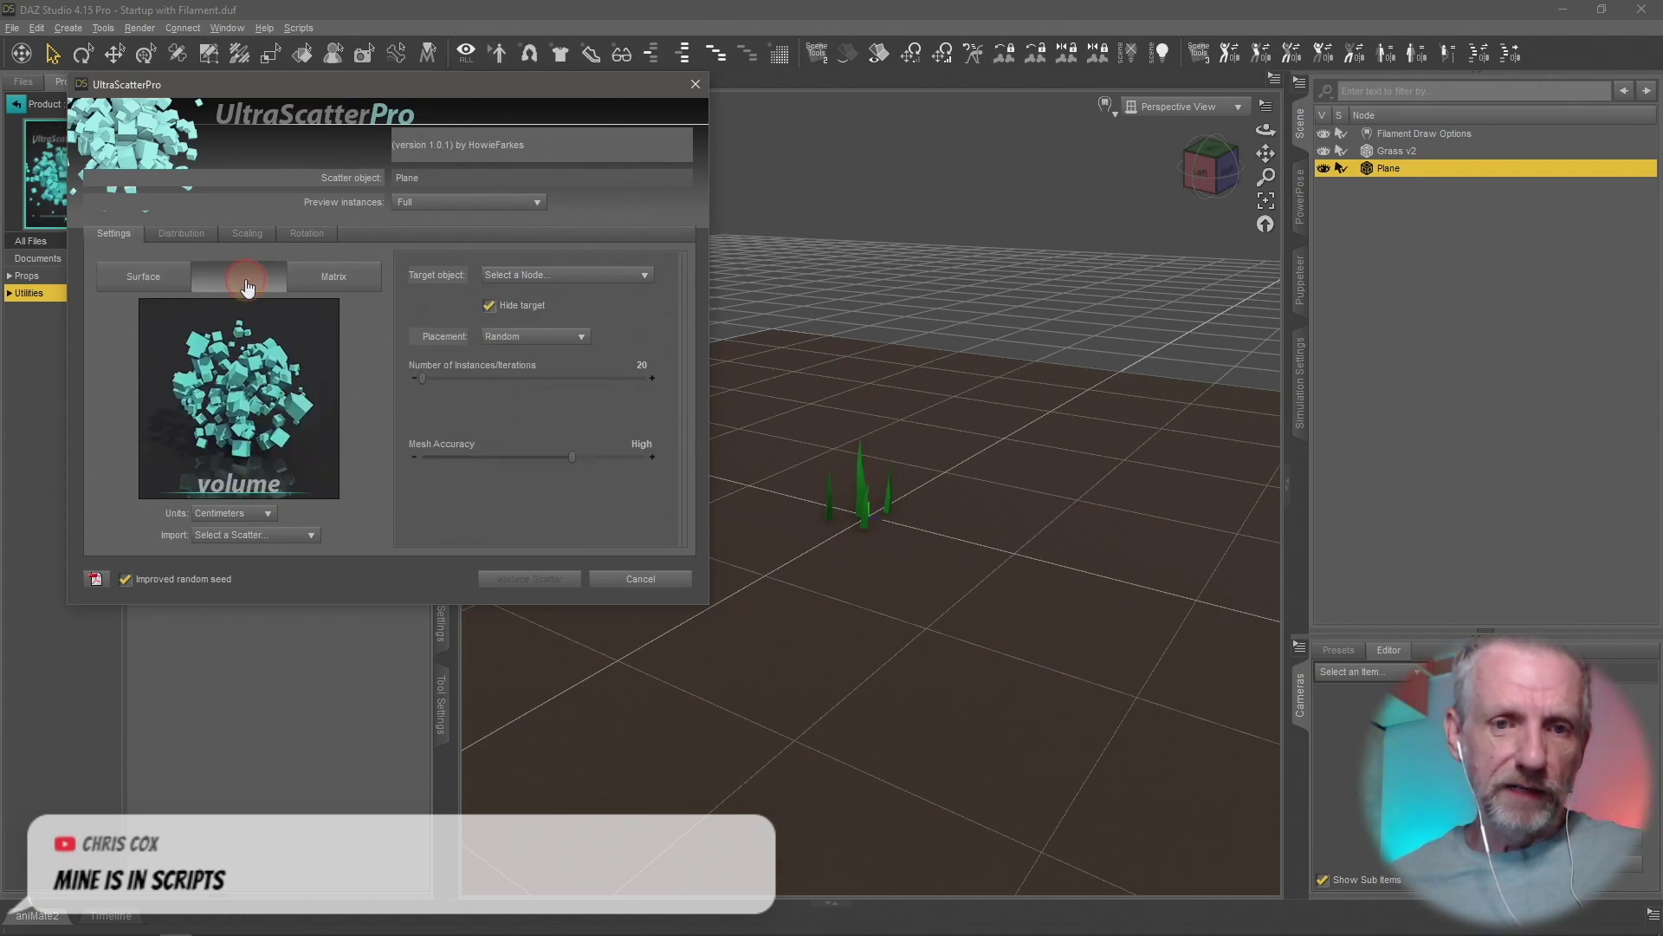
left_click(347, 286)
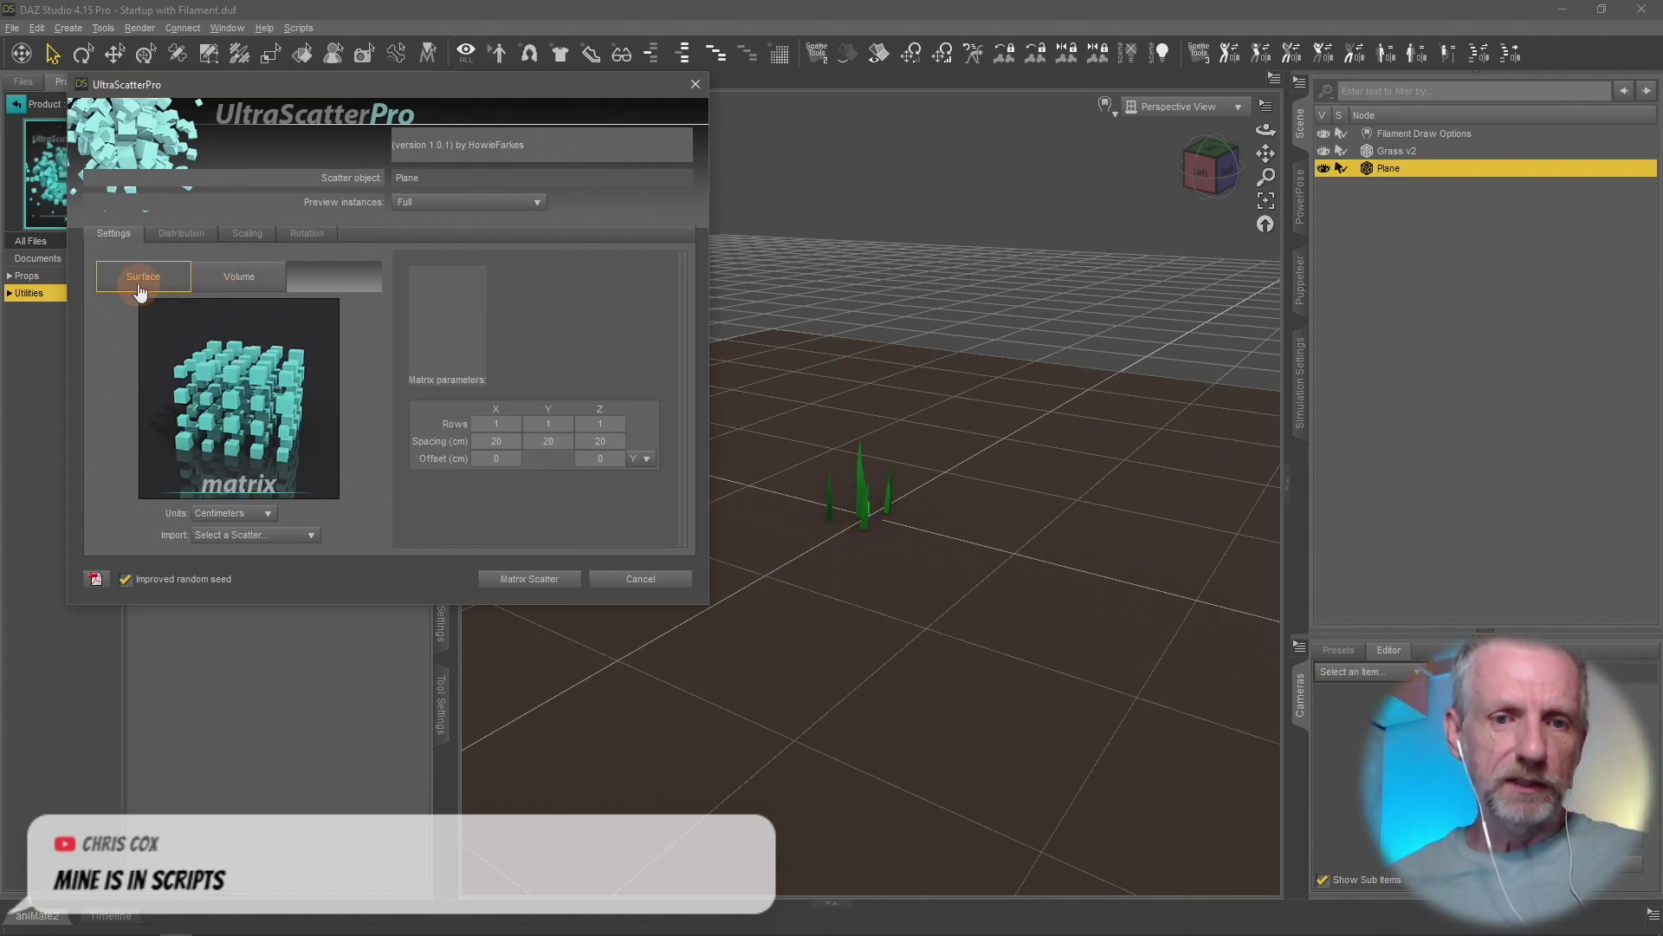
left_click(141, 289)
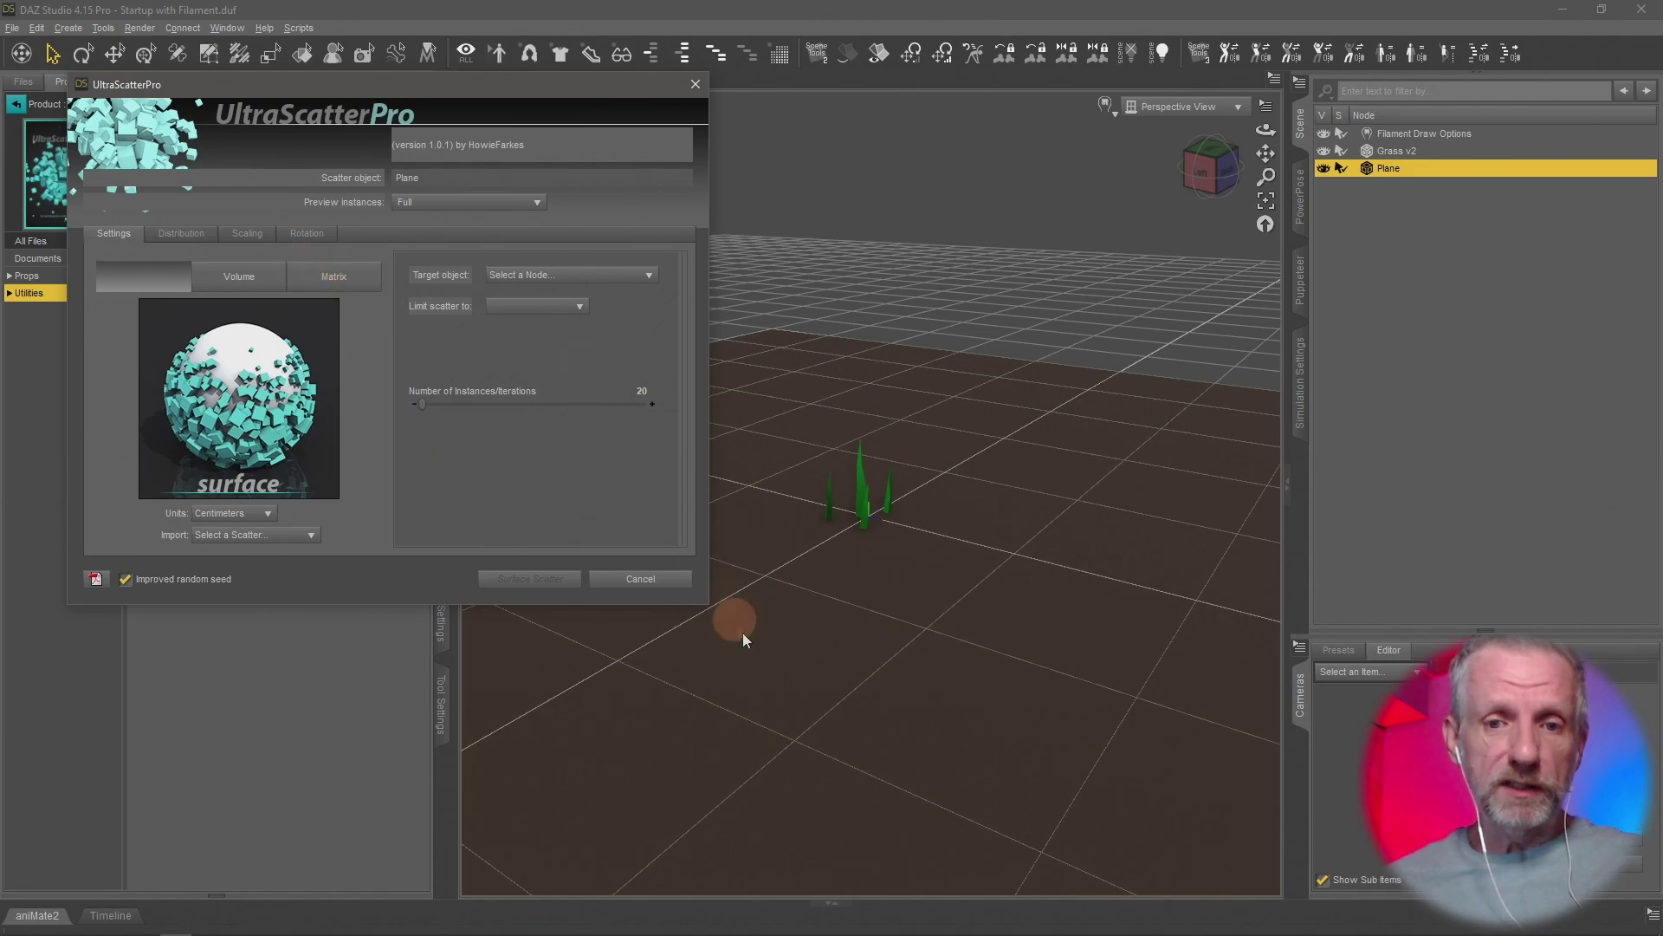
left_click(642, 580)
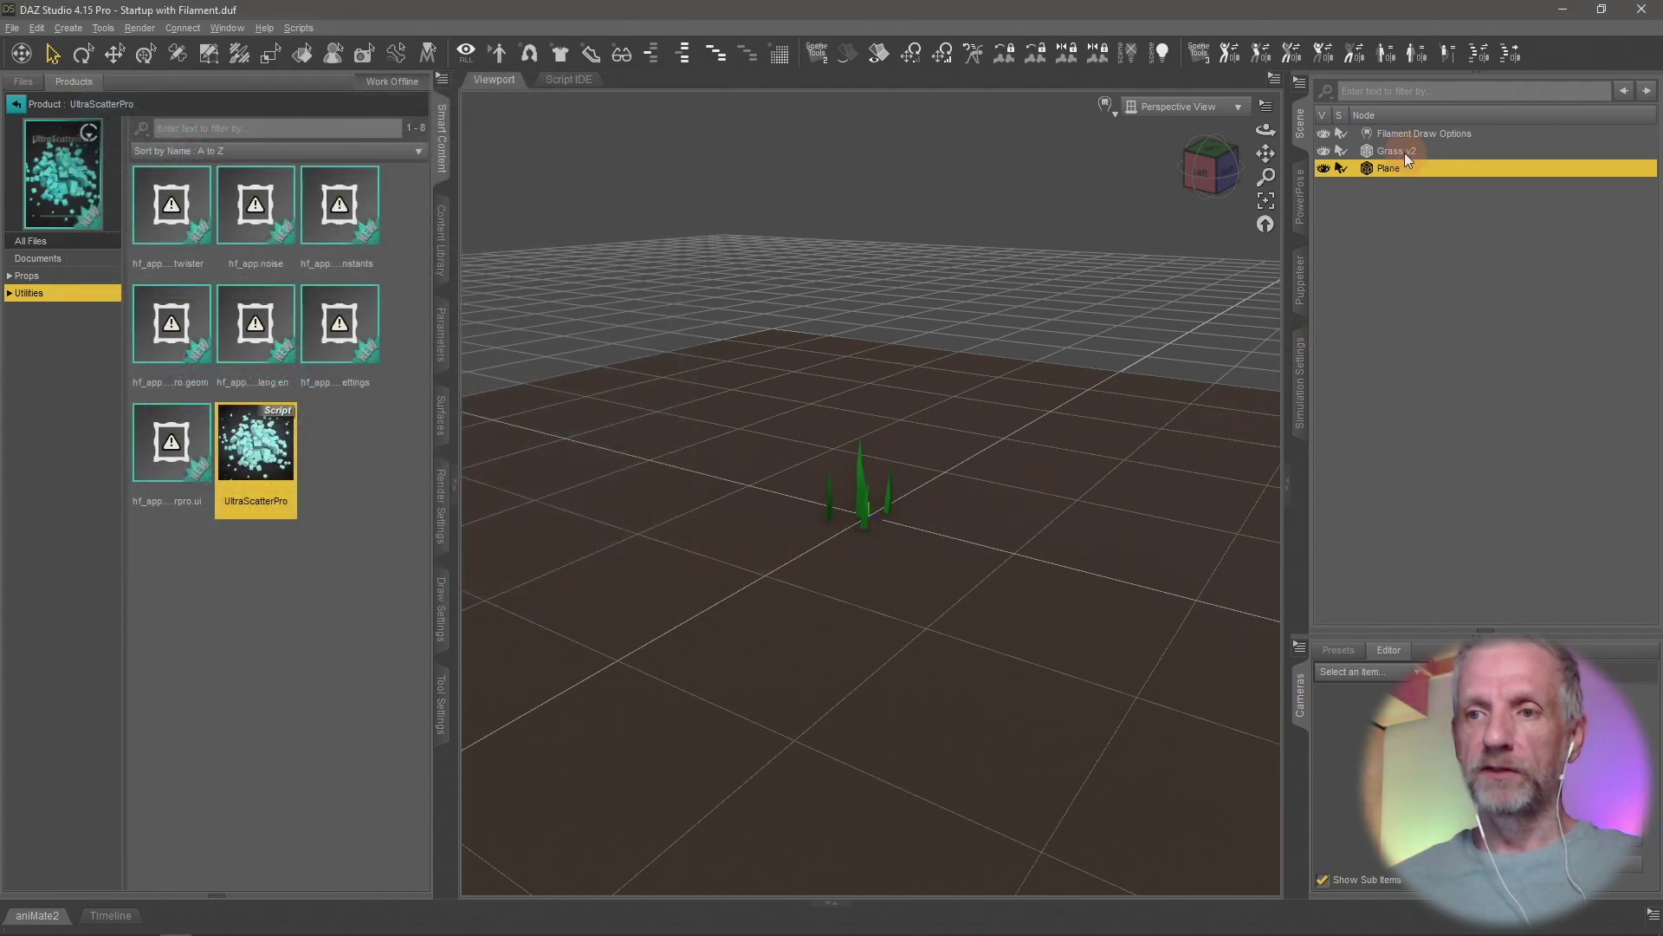
Run UltraScatterPro with Grass v2 as the scatter object, in Surface mode, with Plane as the target object
left_click(1405, 152)
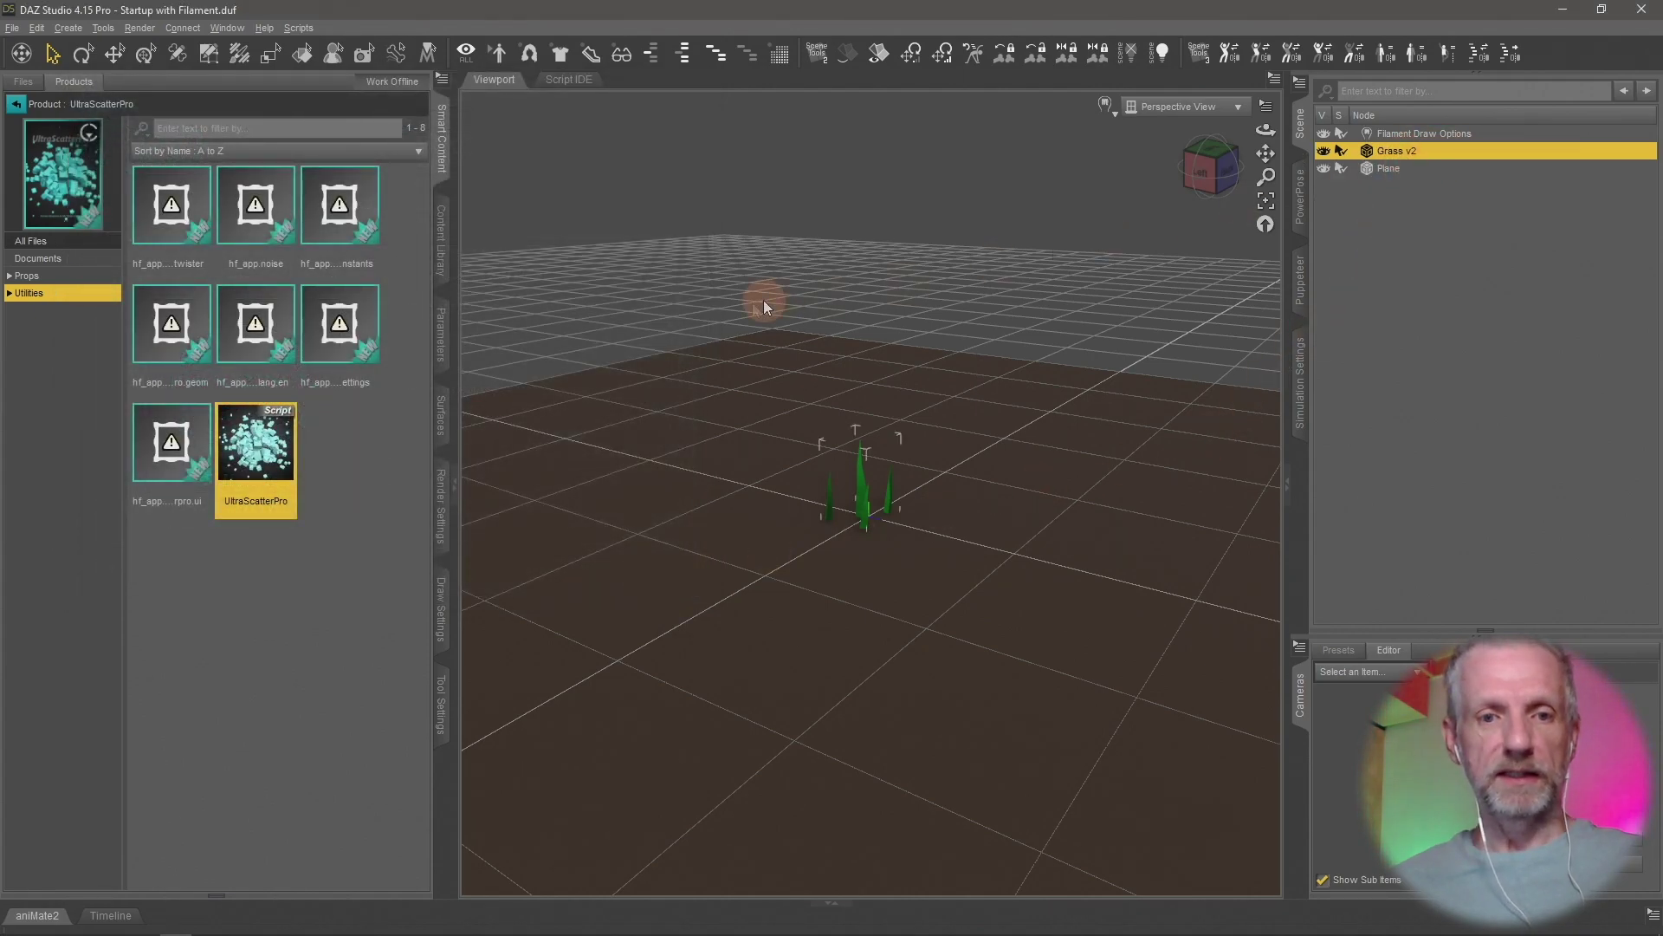
double_click(257, 469)
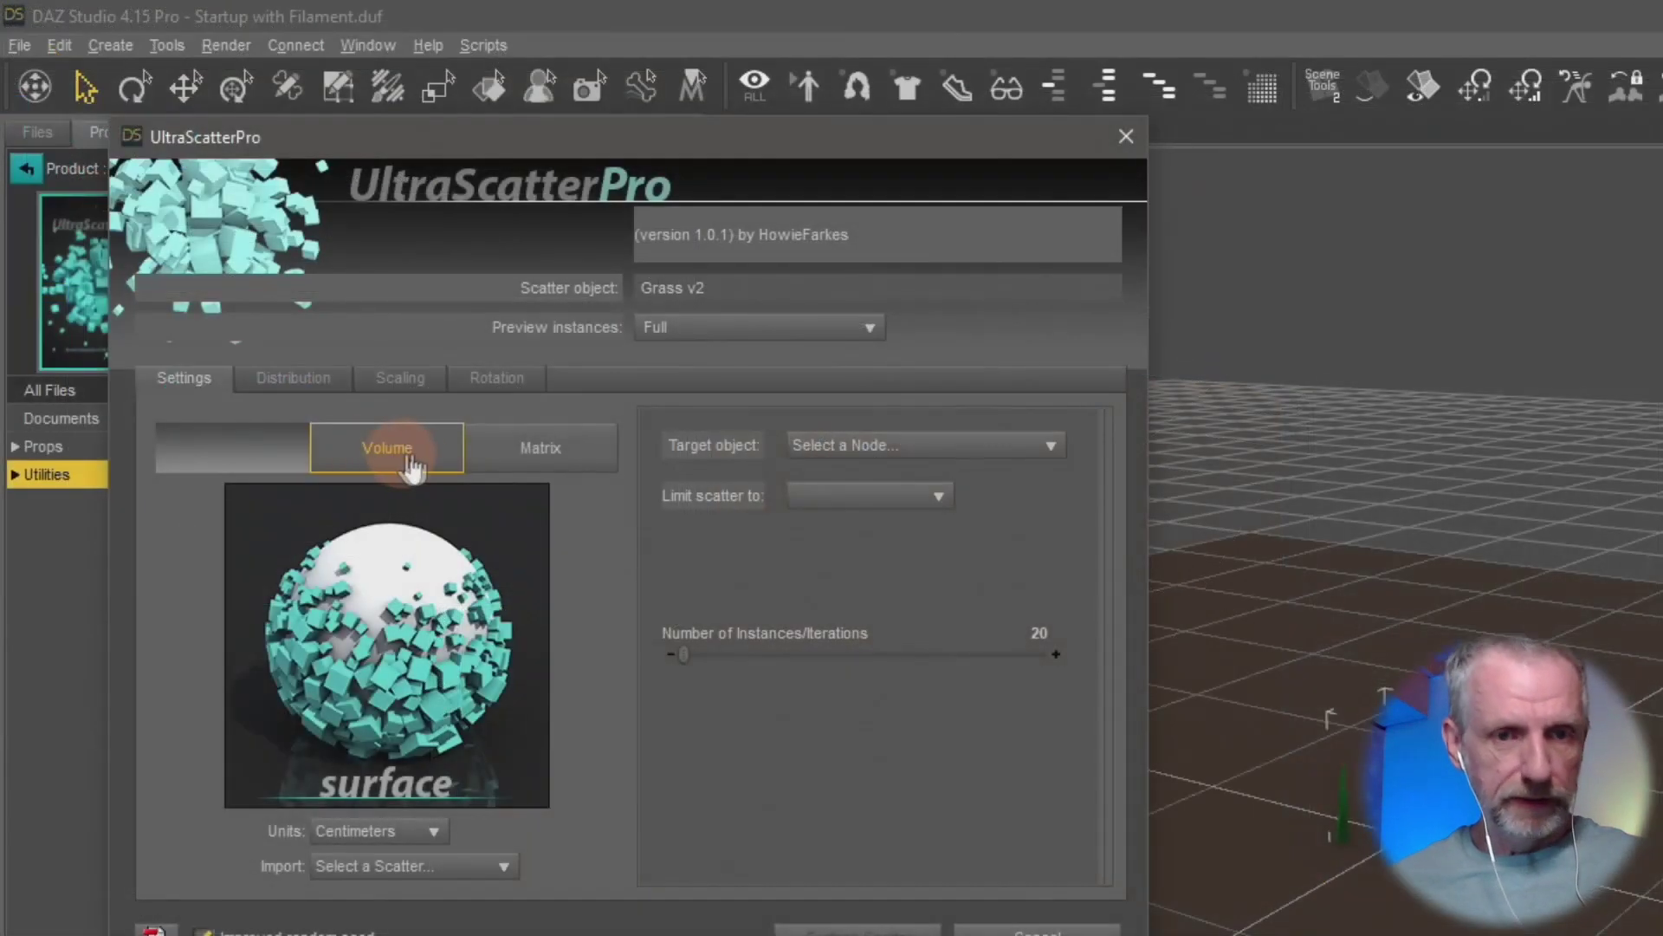
left_click(251, 286)
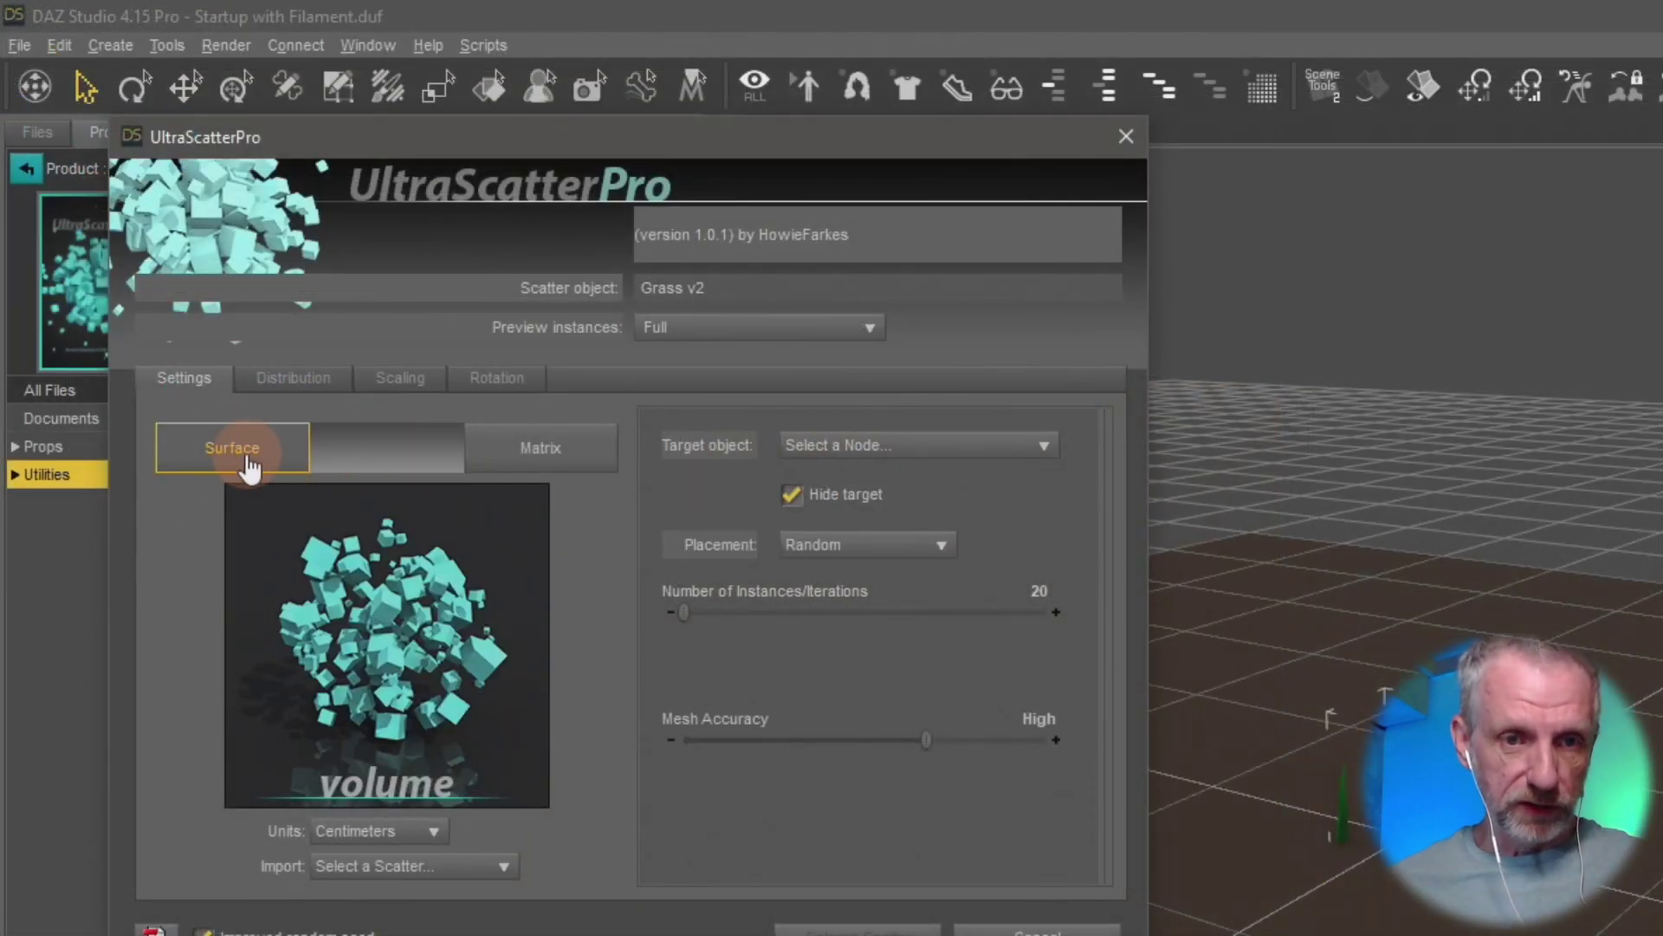
left_click(260, 459)
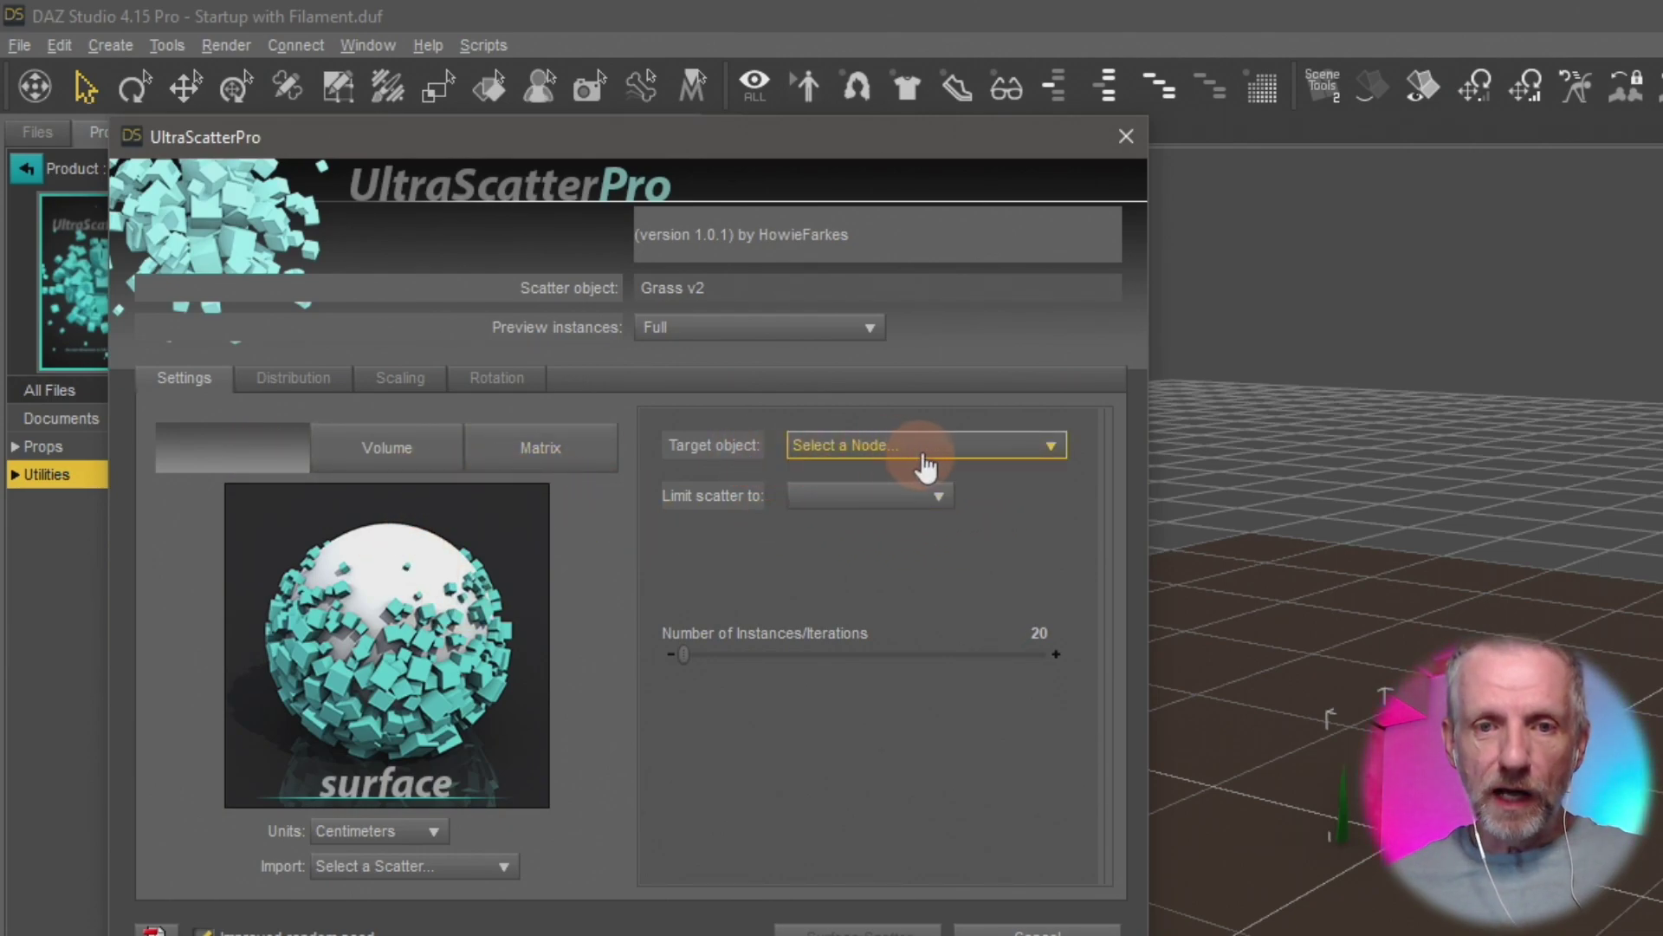
left_click(1039, 447)
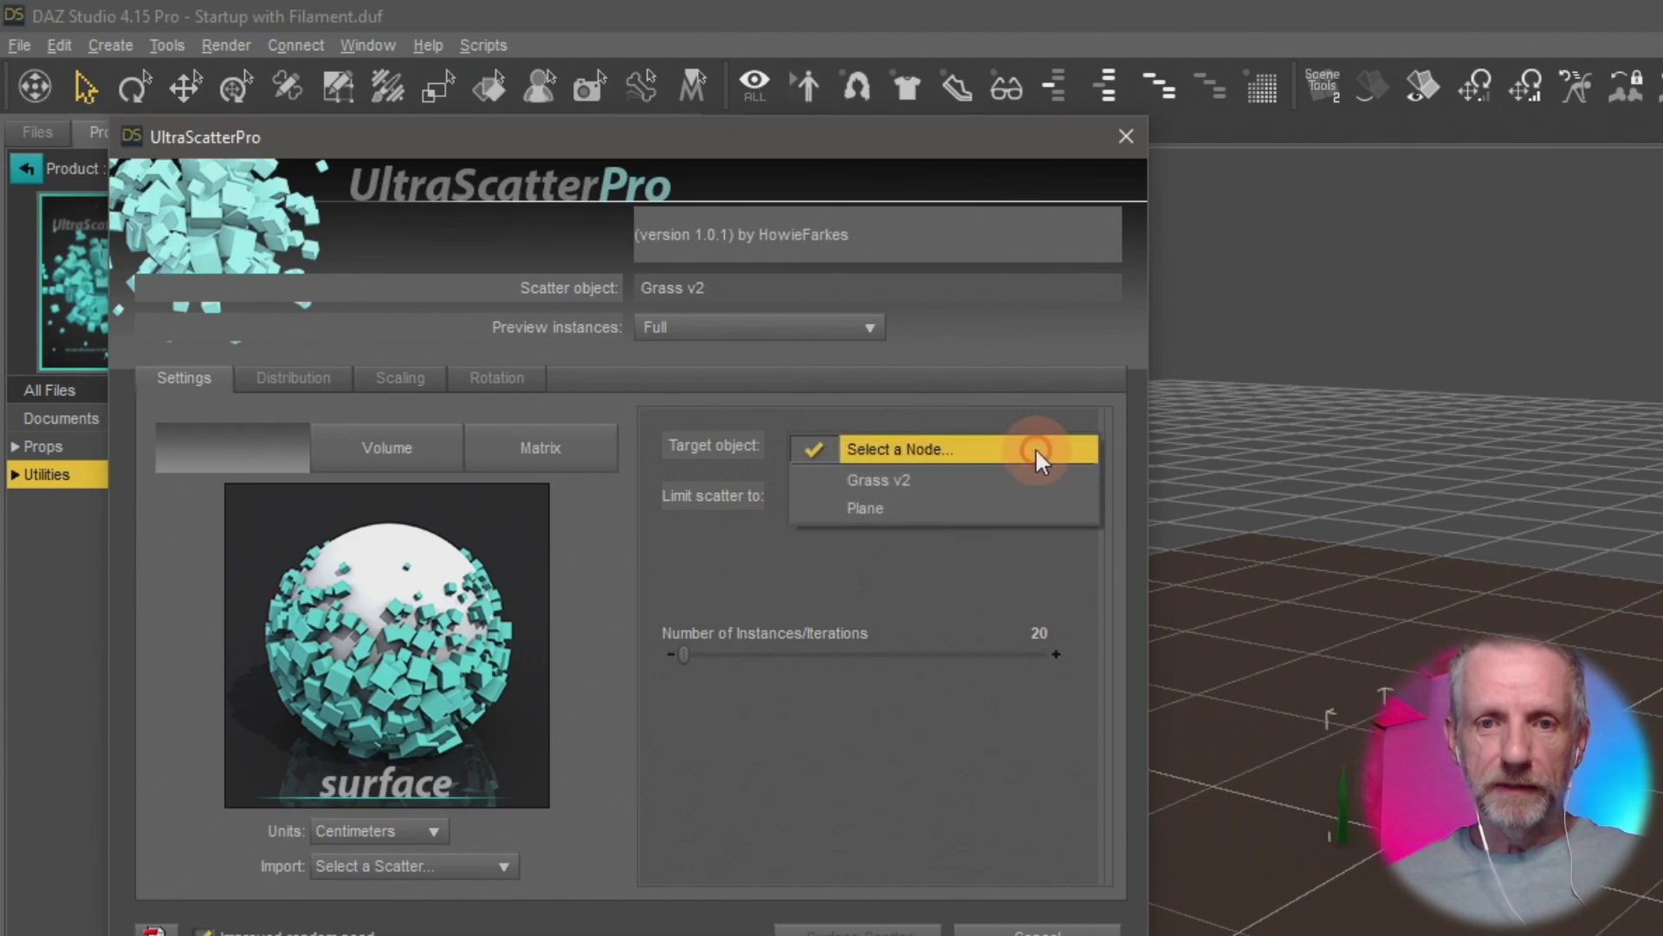
left_click(952, 507)
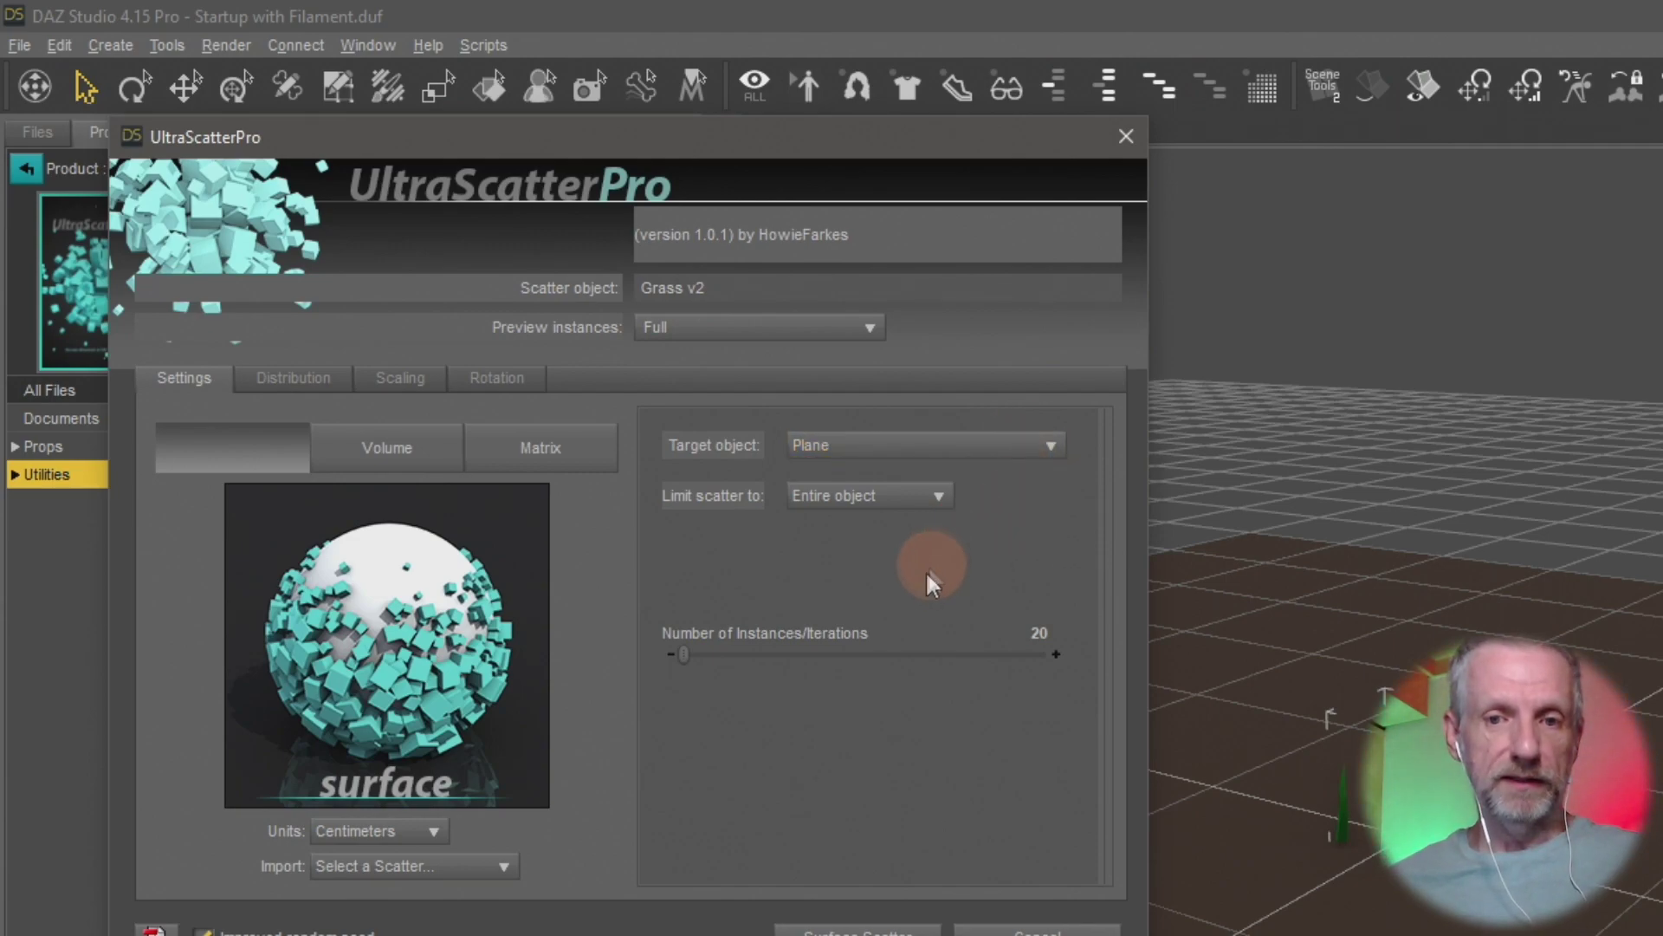
Set the number of scatter instances to 200
left_click(1039, 633)
type("200")
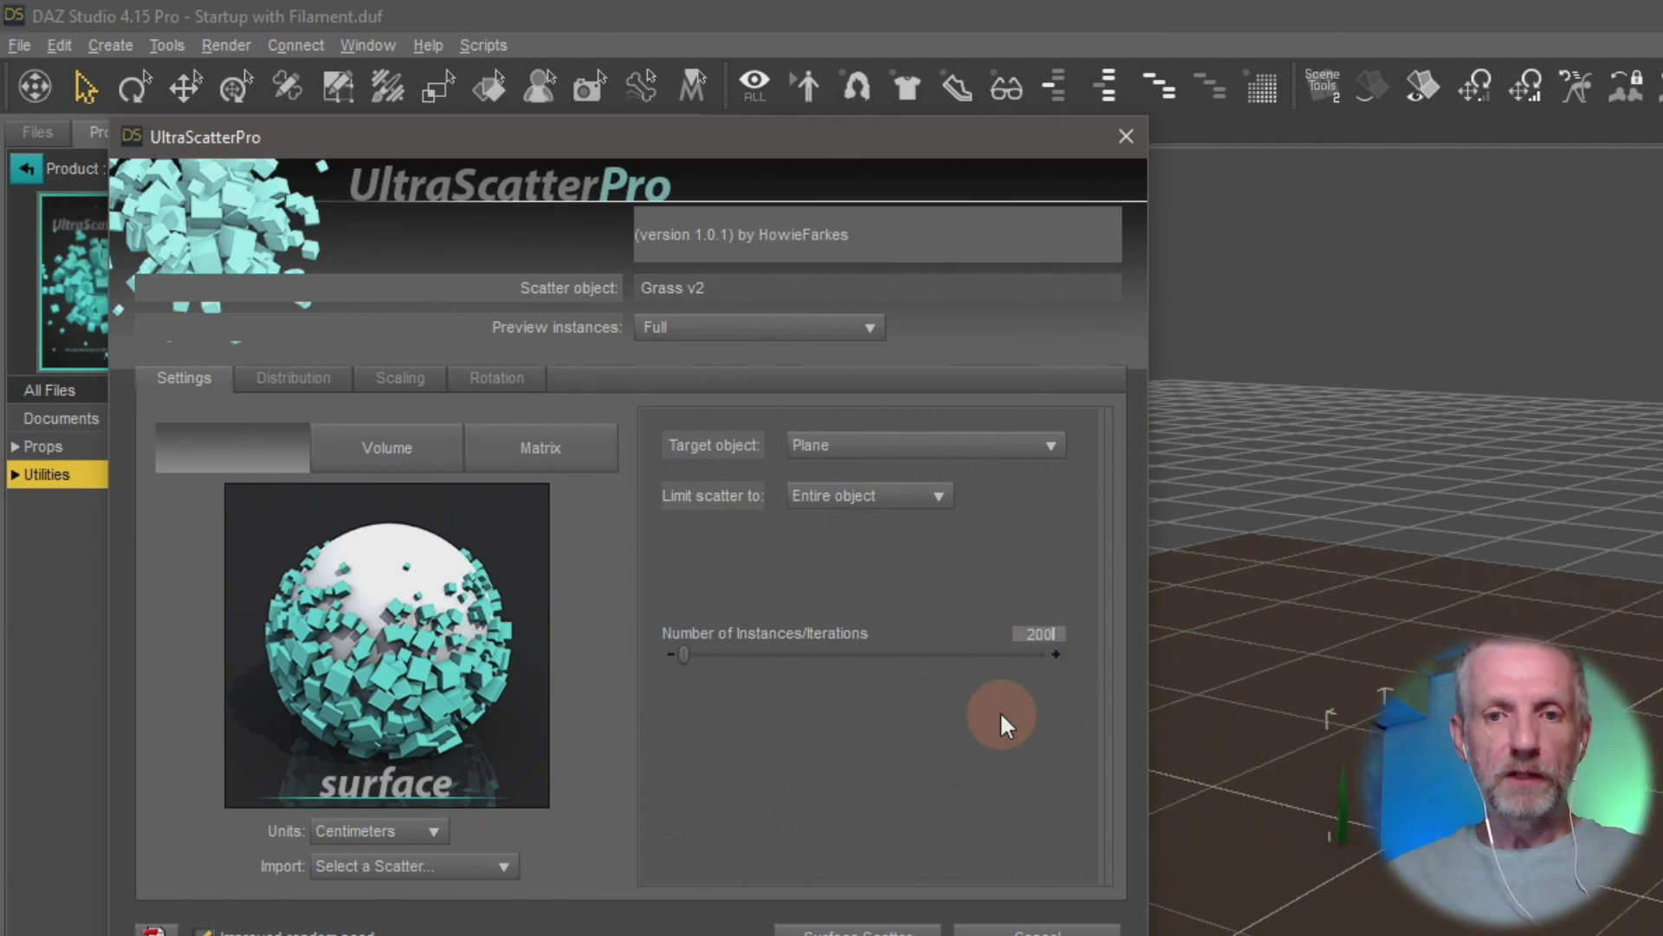
key("Return")
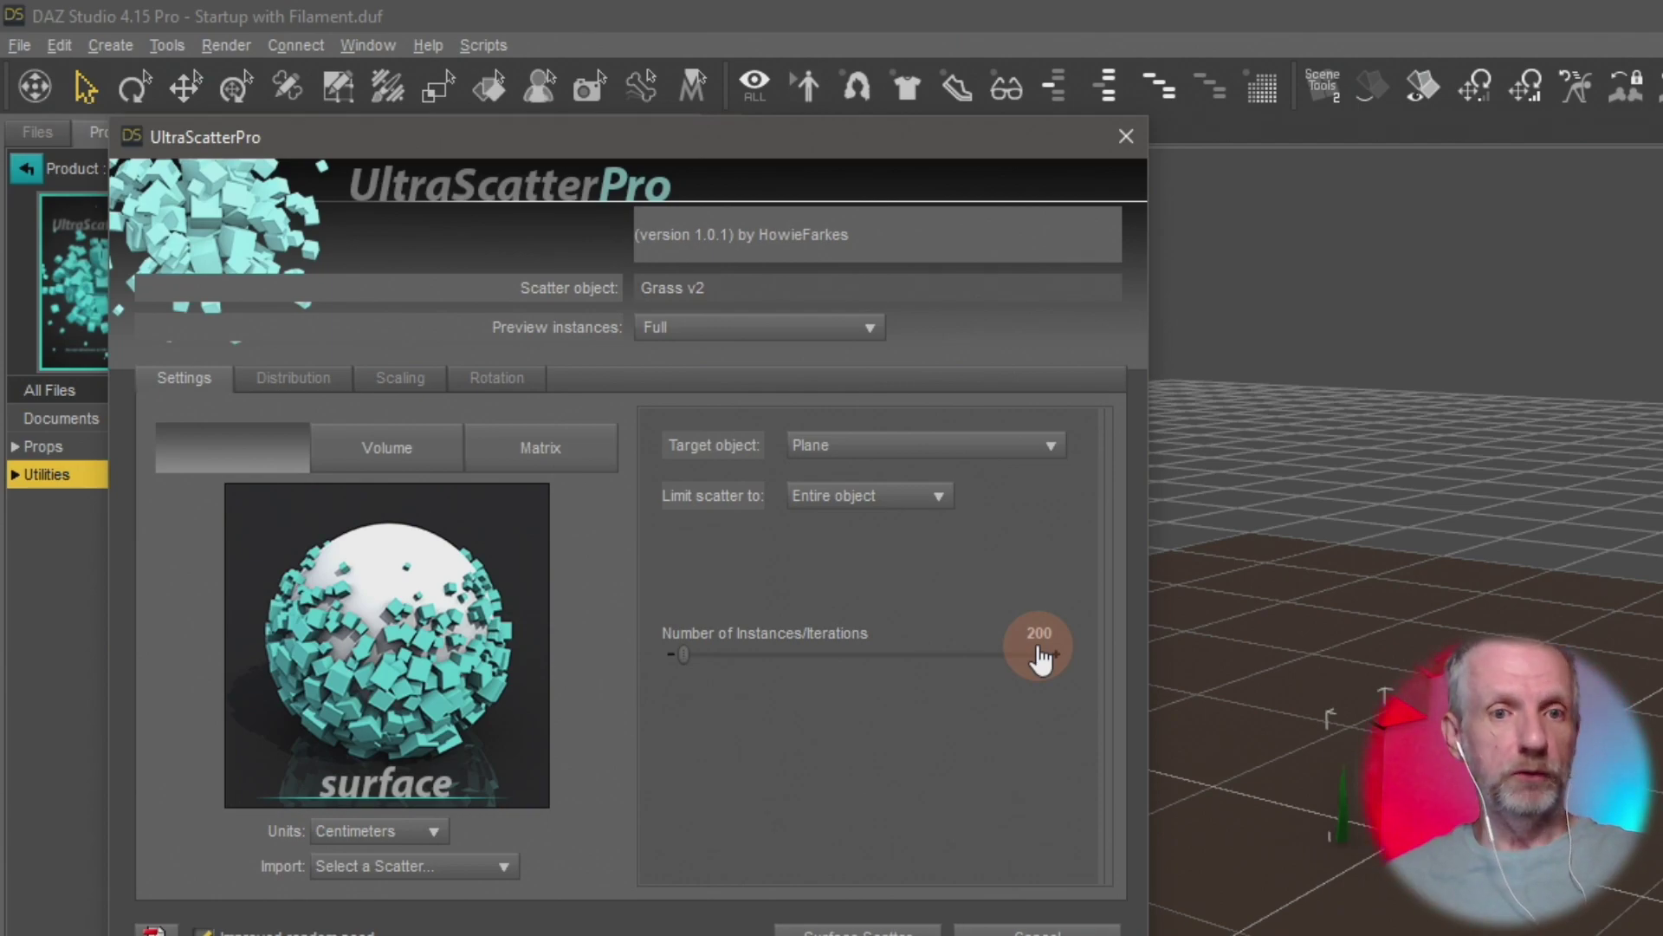
Review the distribution options and set the random scaling range from about 53.8% to 200% overall scale
left_click(313, 381)
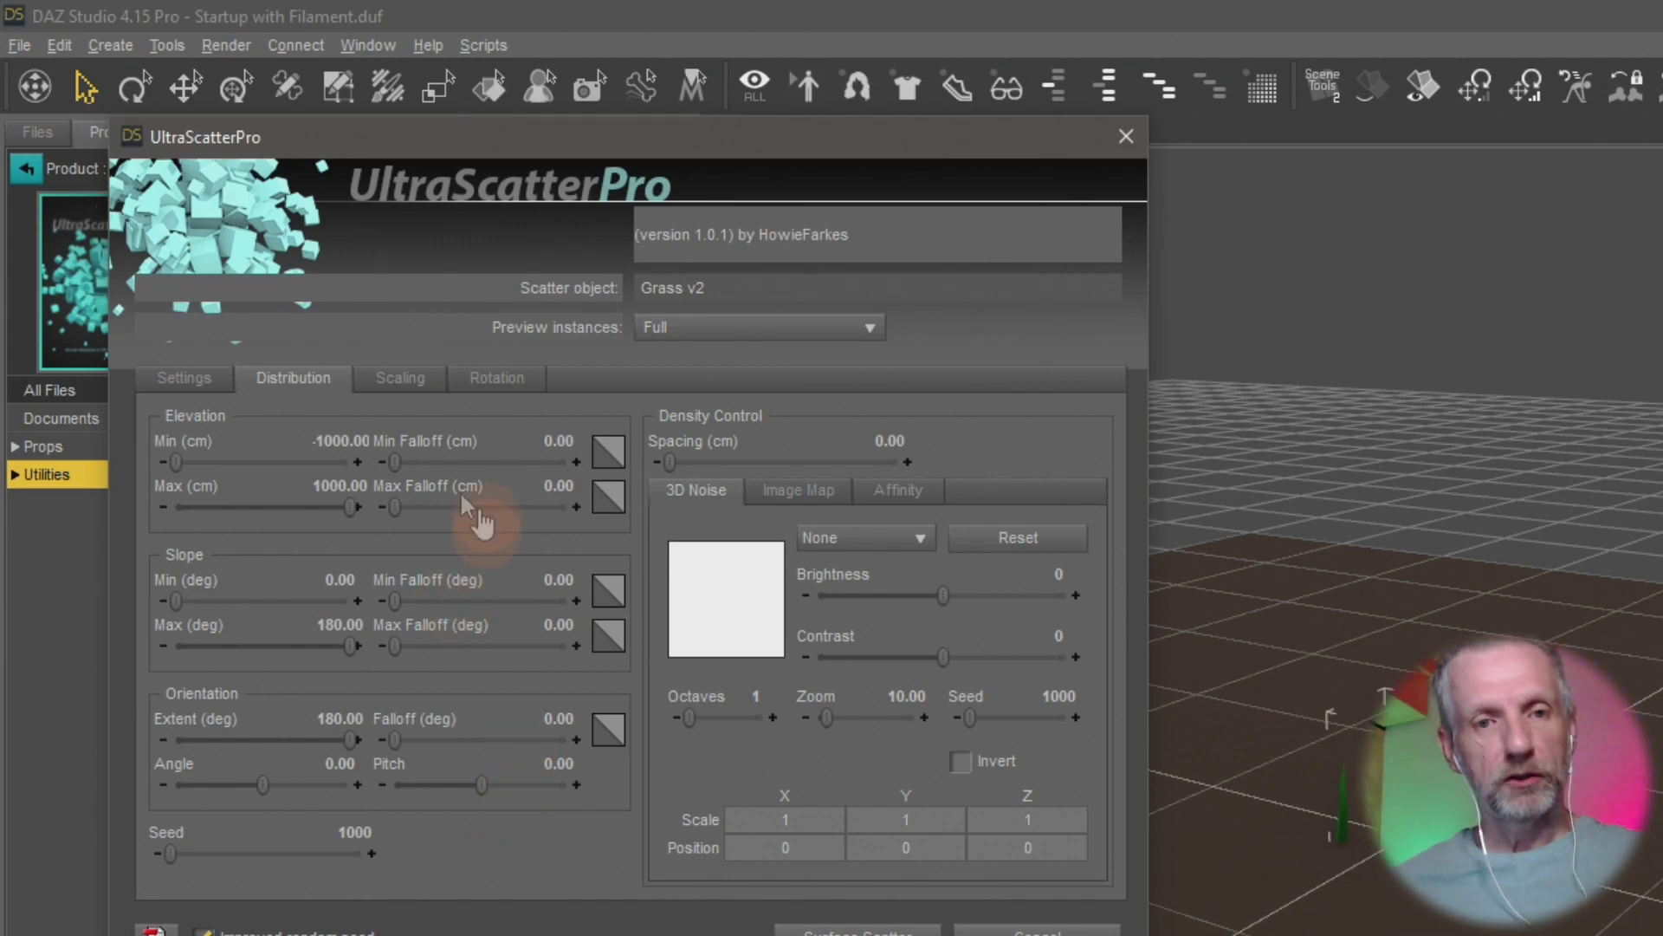
left_click(420, 378)
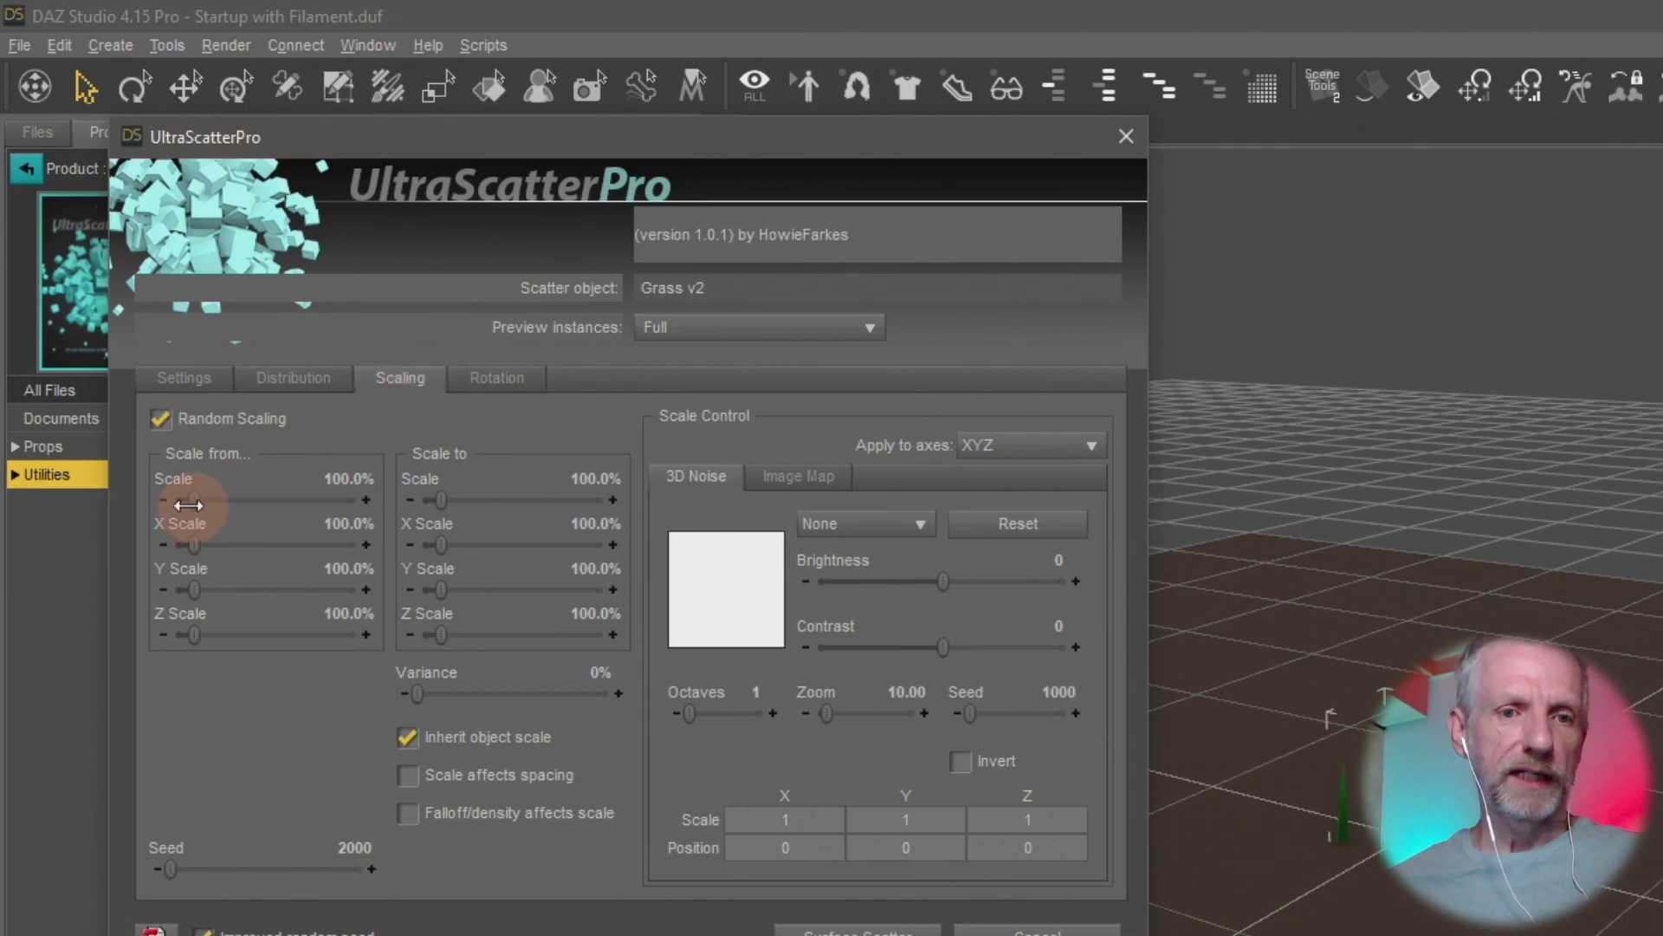
left_click_drag(189, 500, 188, 506)
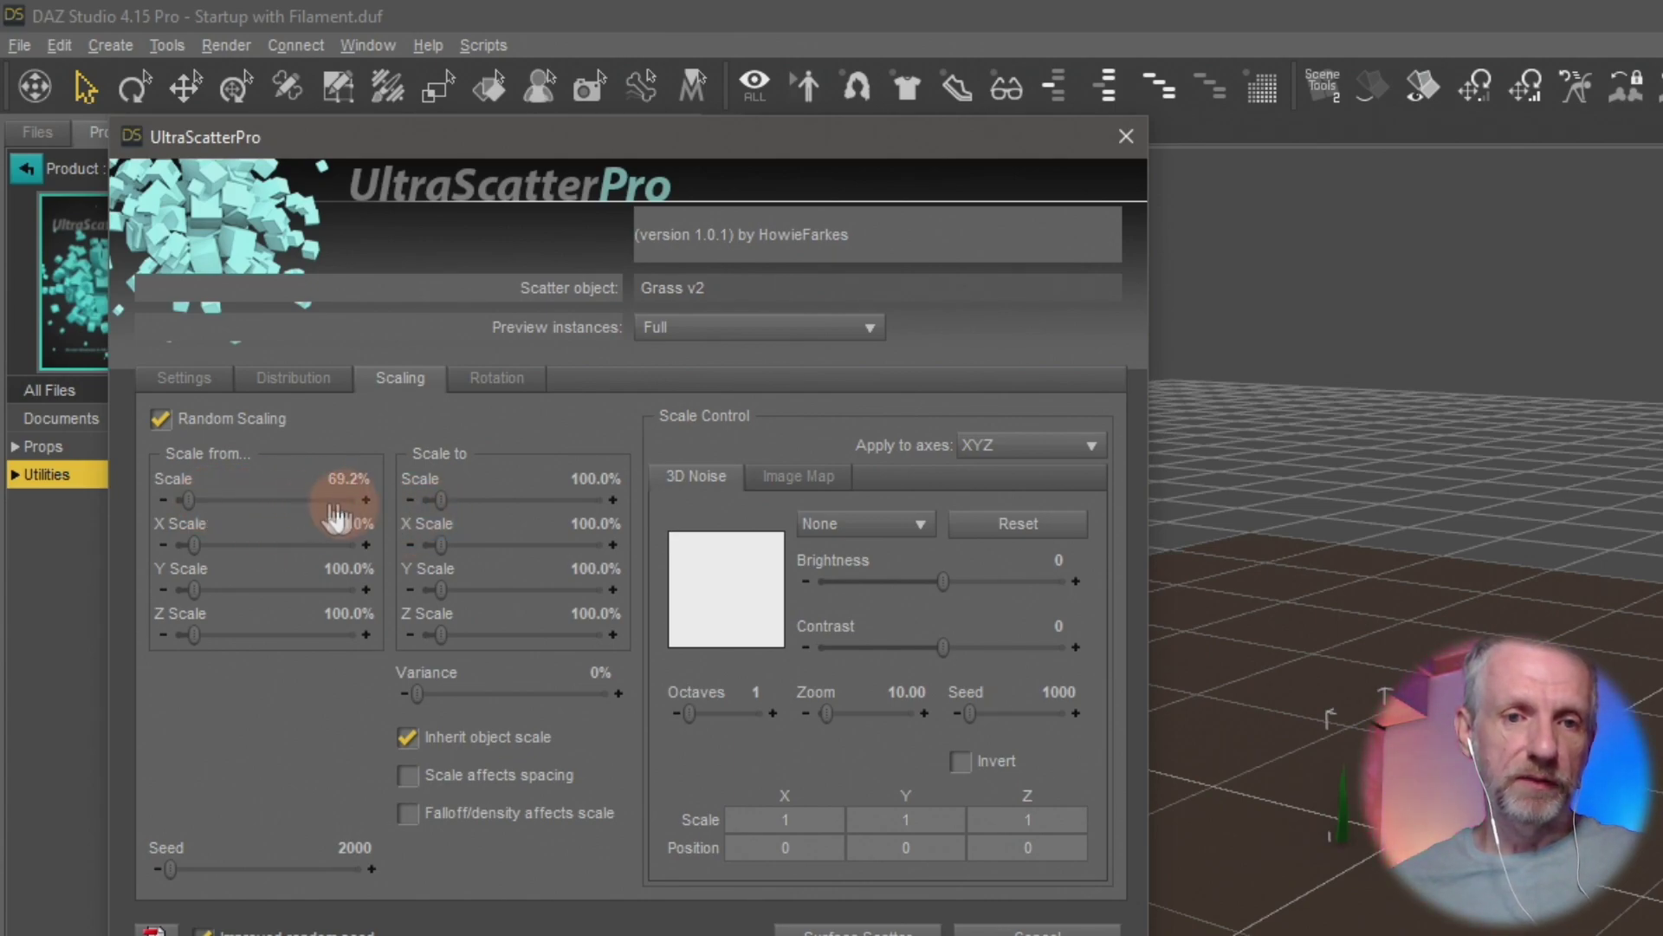
left_click_drag(186, 496, 184, 500)
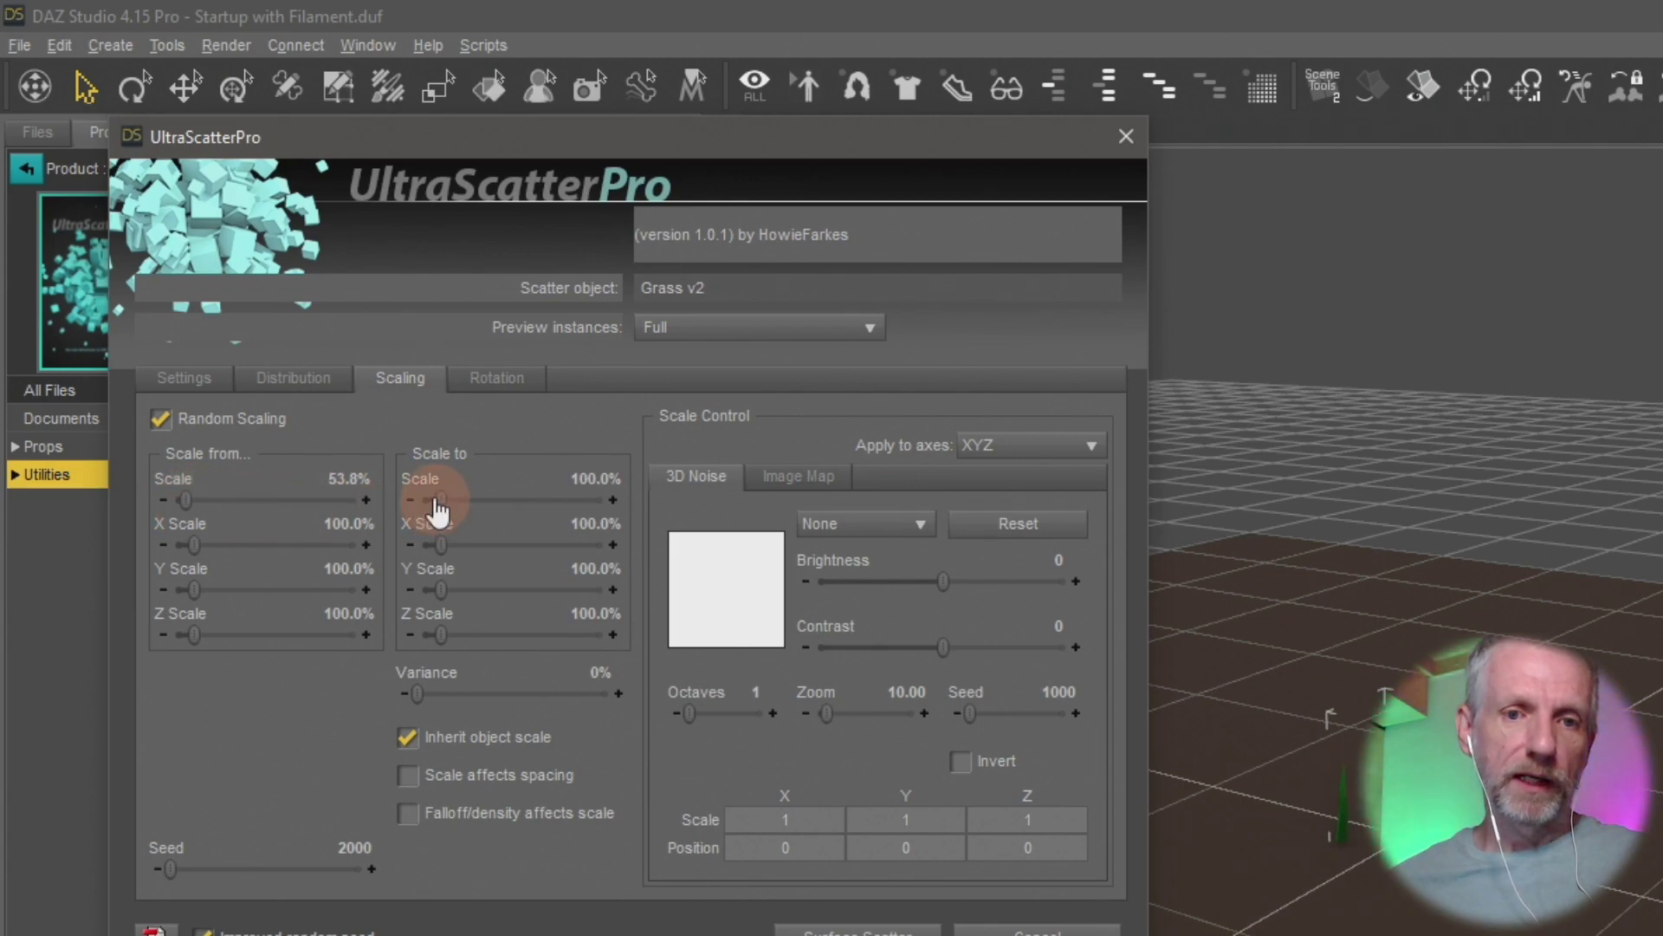
left_click_drag(435, 496, 459, 498)
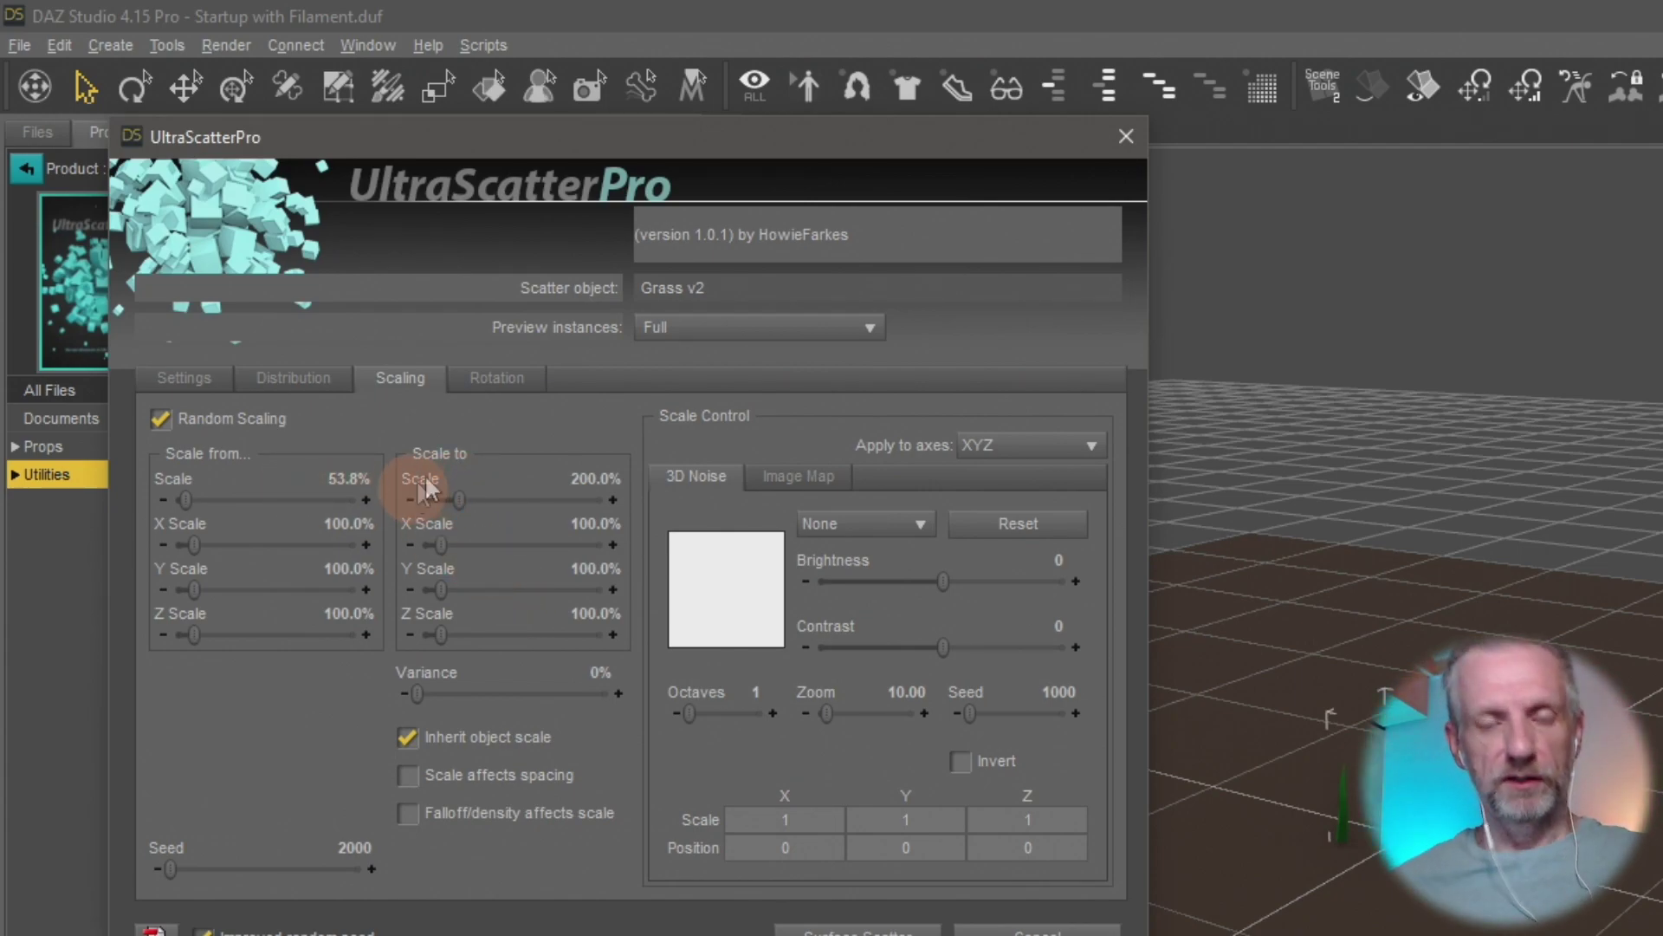
Set the scatter's random rotation to about 21 on X, 180 on Y and 31.5 on Z, and run the surface scatter
left_click(502, 377)
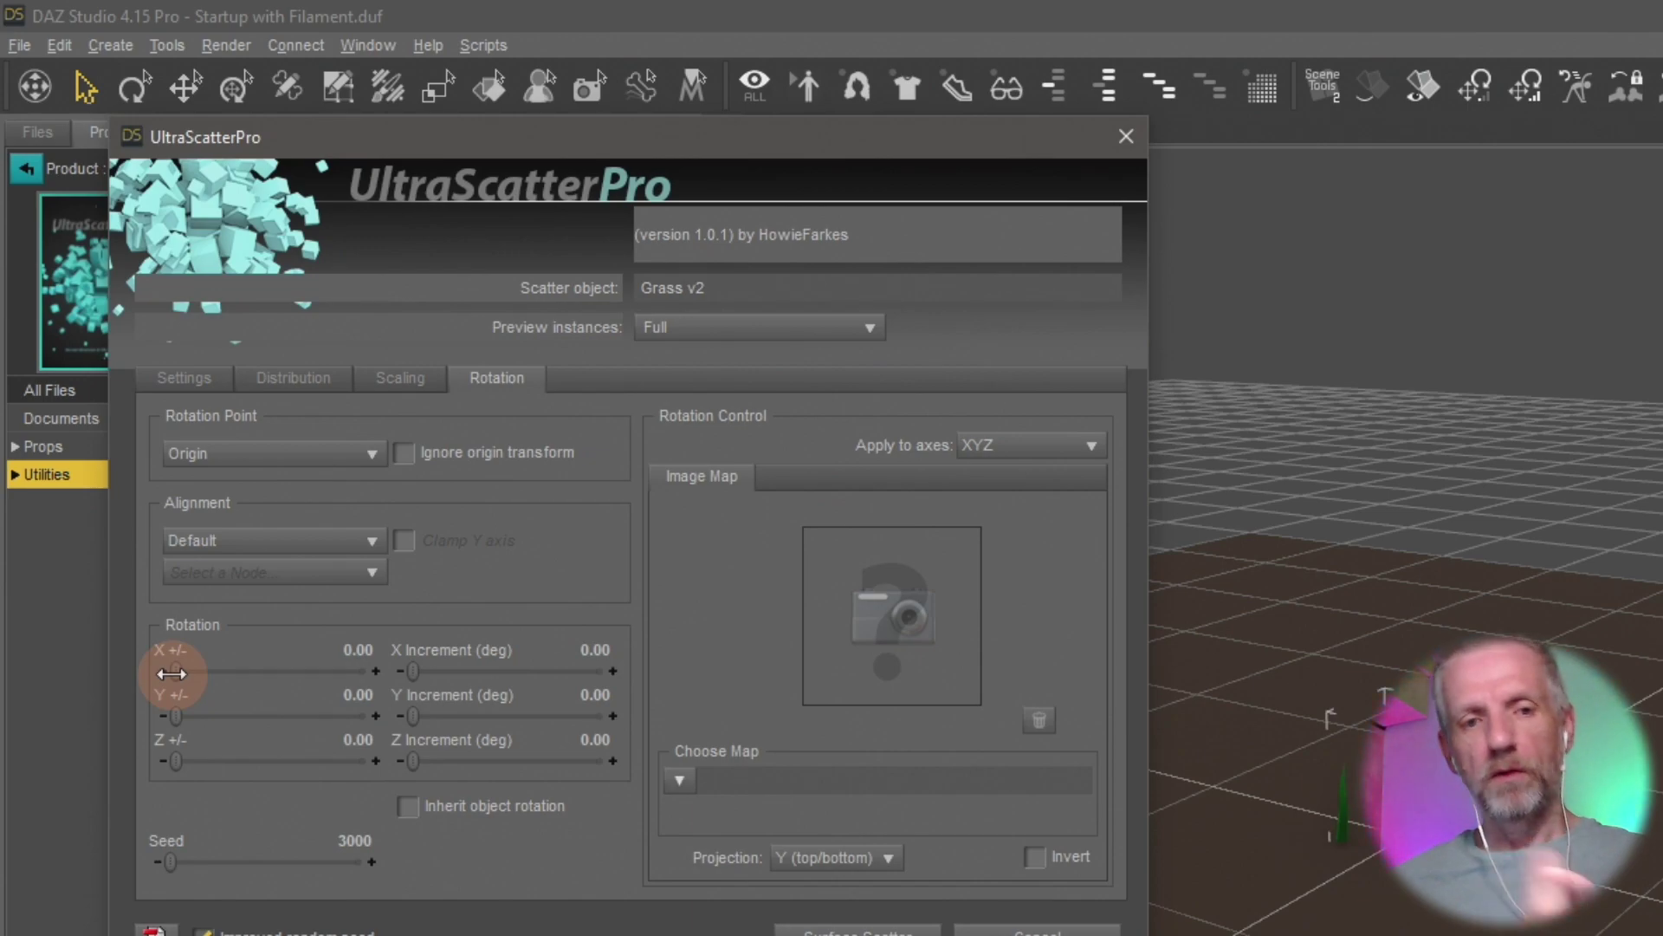
left_click_drag(171, 673, 198, 673)
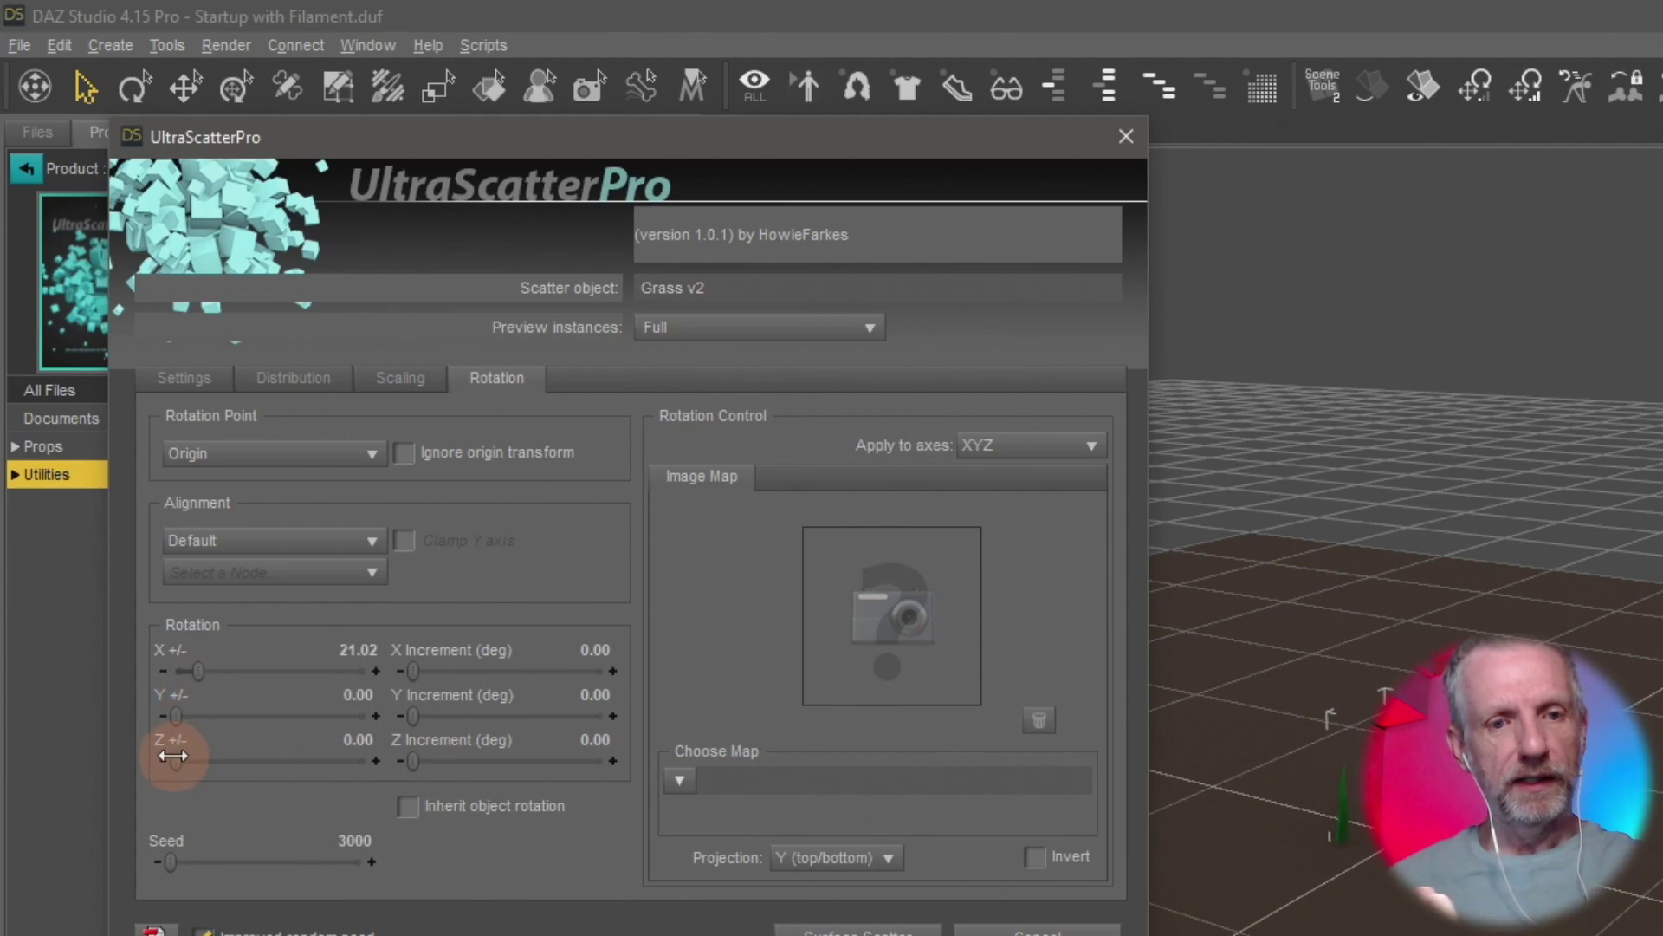
left_click_drag(176, 759, 209, 751)
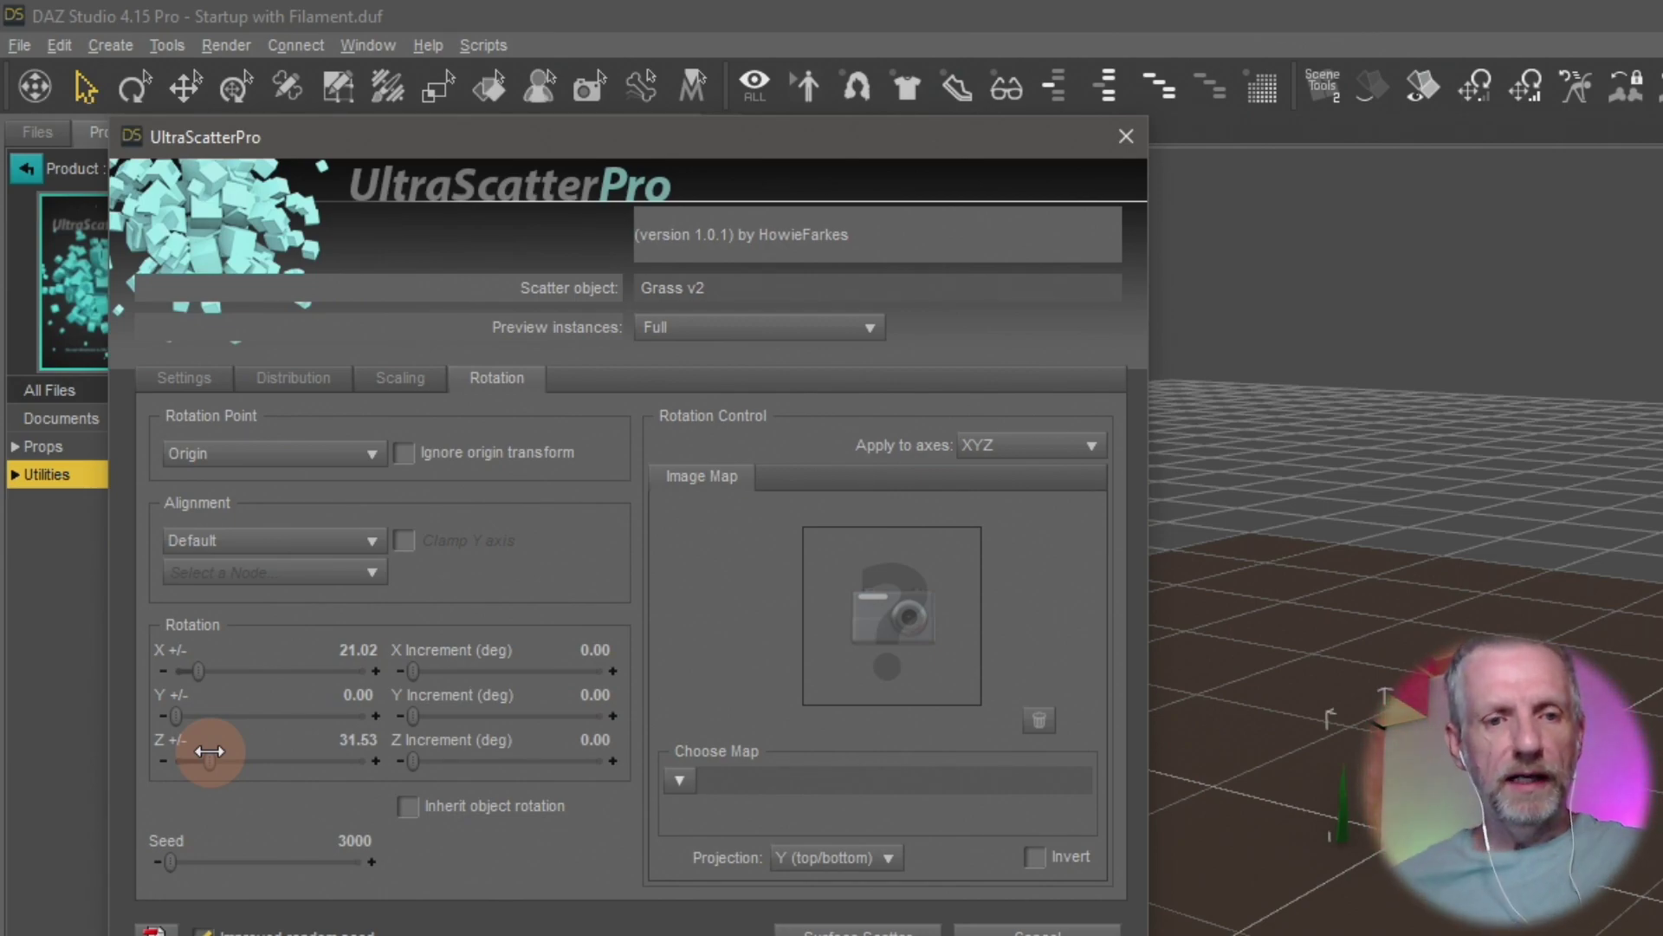
left_click_drag(176, 716, 424, 738)
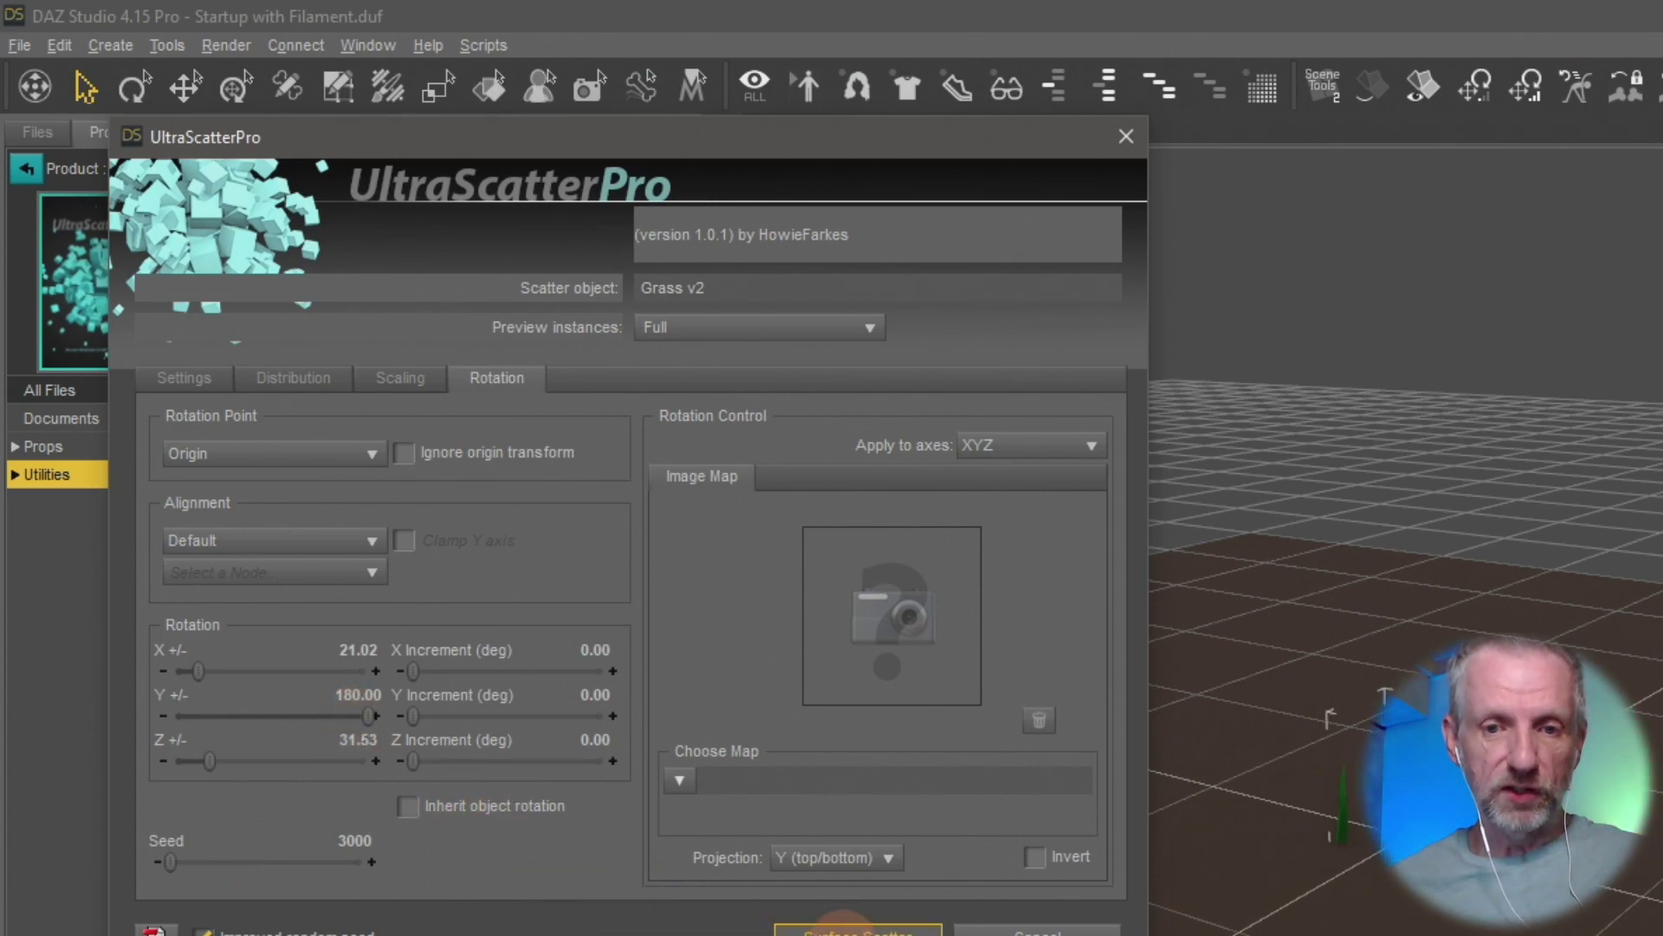
left_click(842, 927)
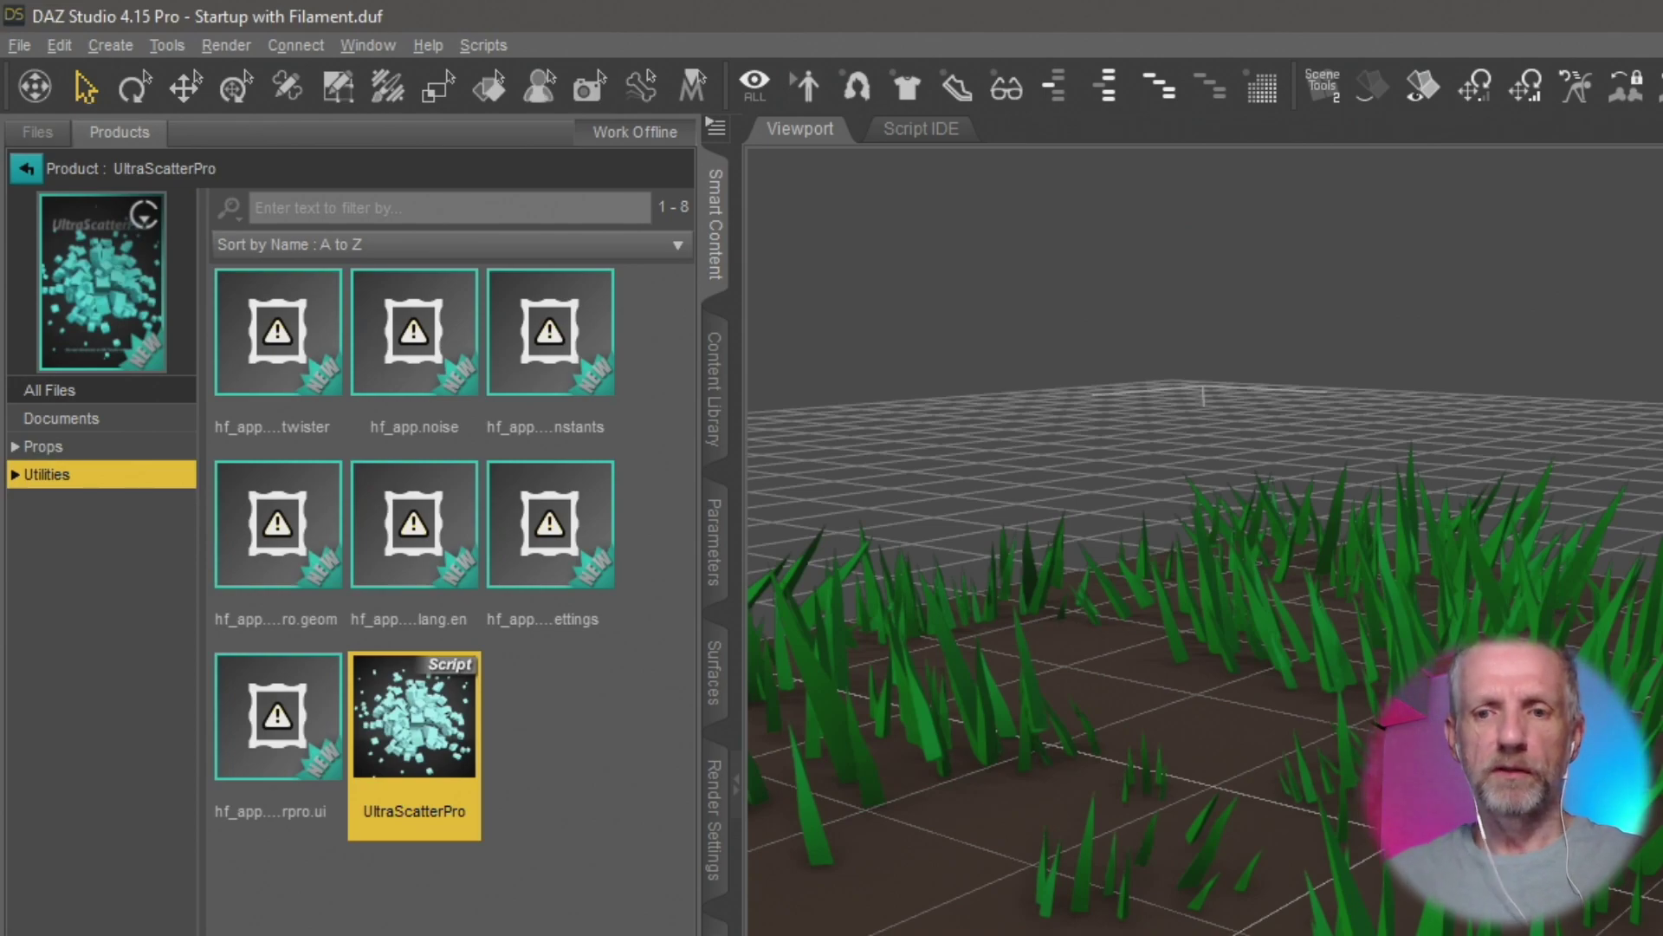
Review the scattered grass from several angles and delete the UltraScatterPro instance group from under Plane
scroll(1263, 879, "down", 8)
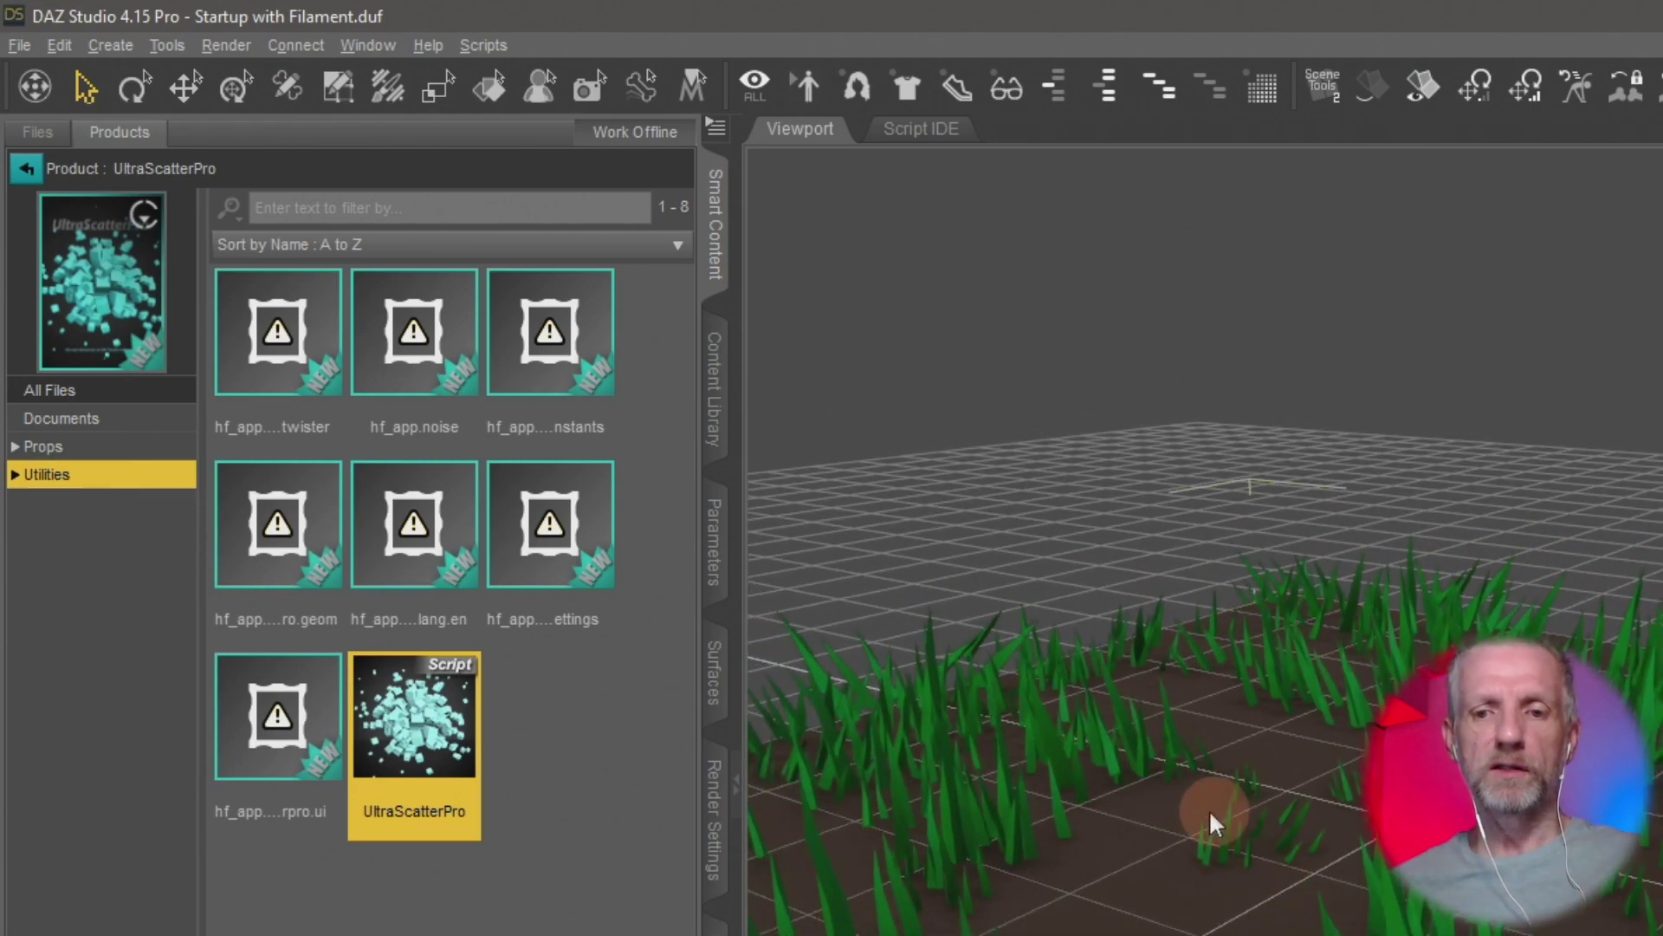
middle_click_drag(1211, 813, 1175, 846)
scroll(1176, 847, "down", 6)
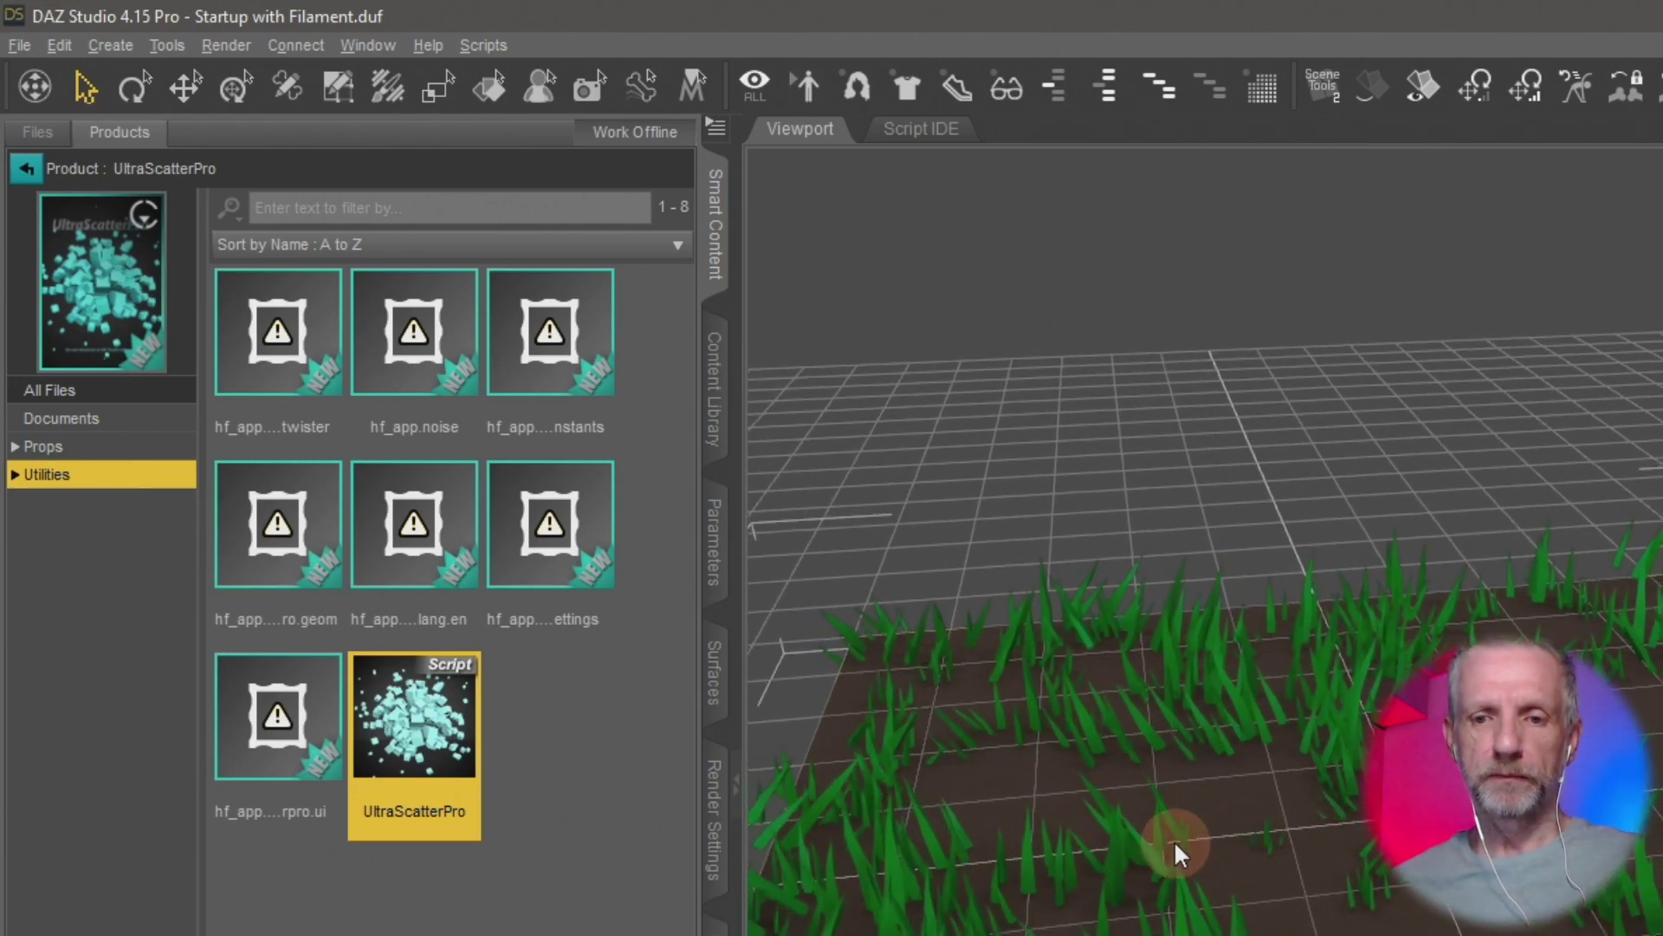
mouse_move(1357, 881)
middle_mouse_down()
mouse_move(1365, 901)
mouse_move(1373, 881)
mouse_move(1356, 881)
middle_mouse_up()
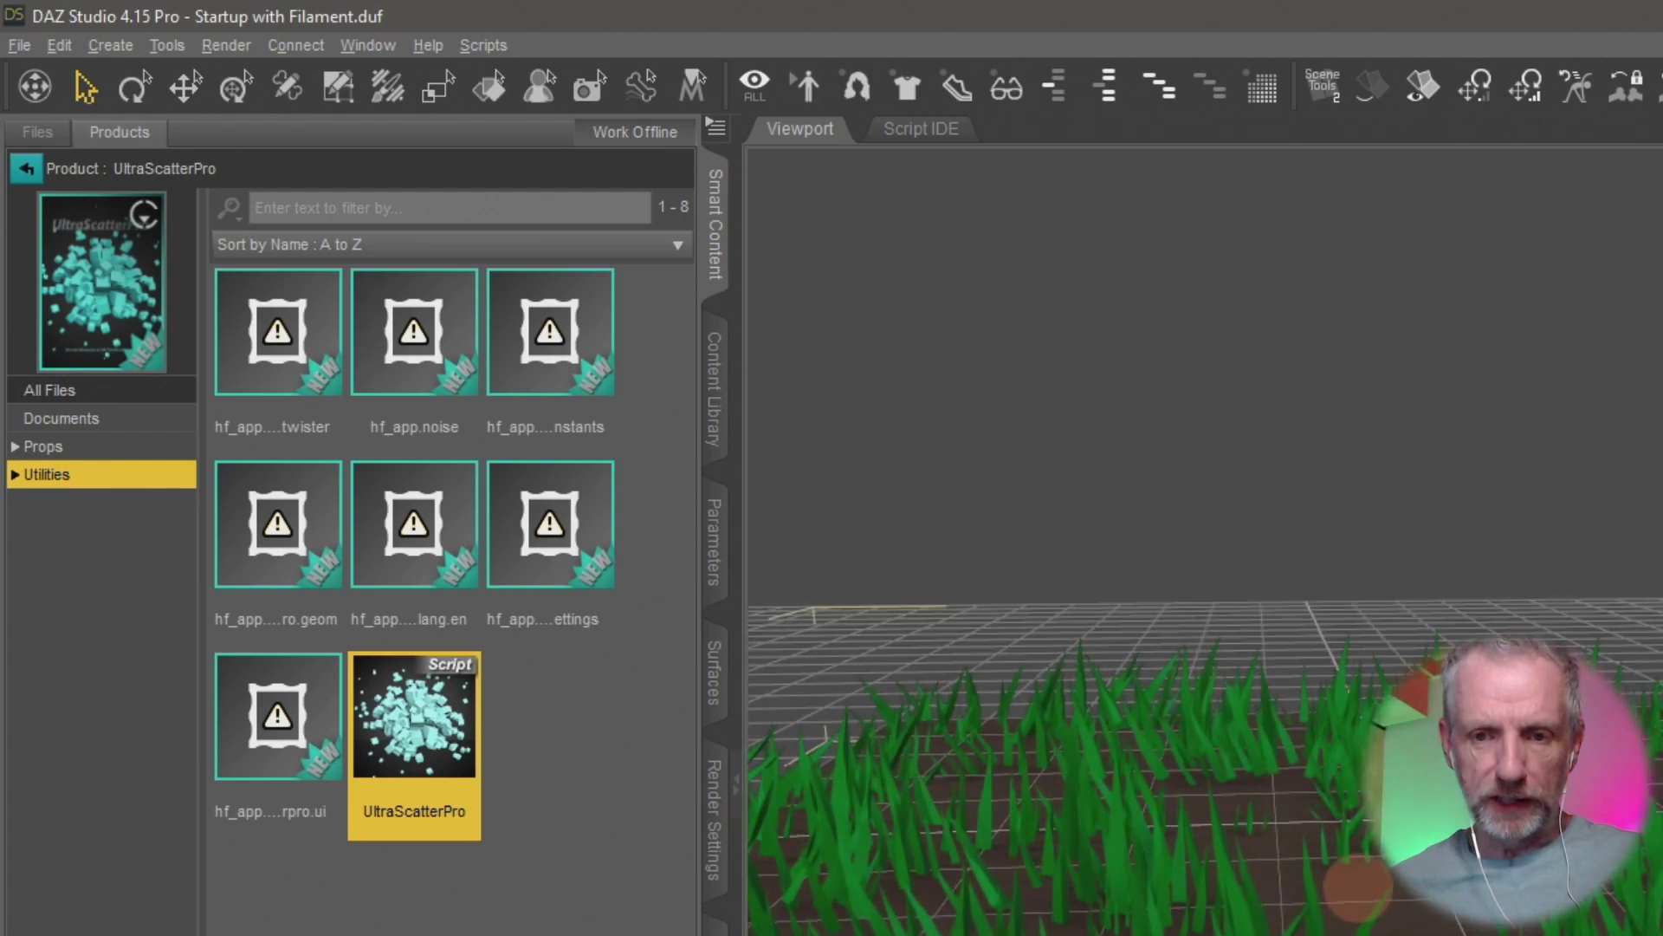
middle_click_drag(1358, 888, 1387, 888)
middle_click_drag(1204, 606, 1260, 477)
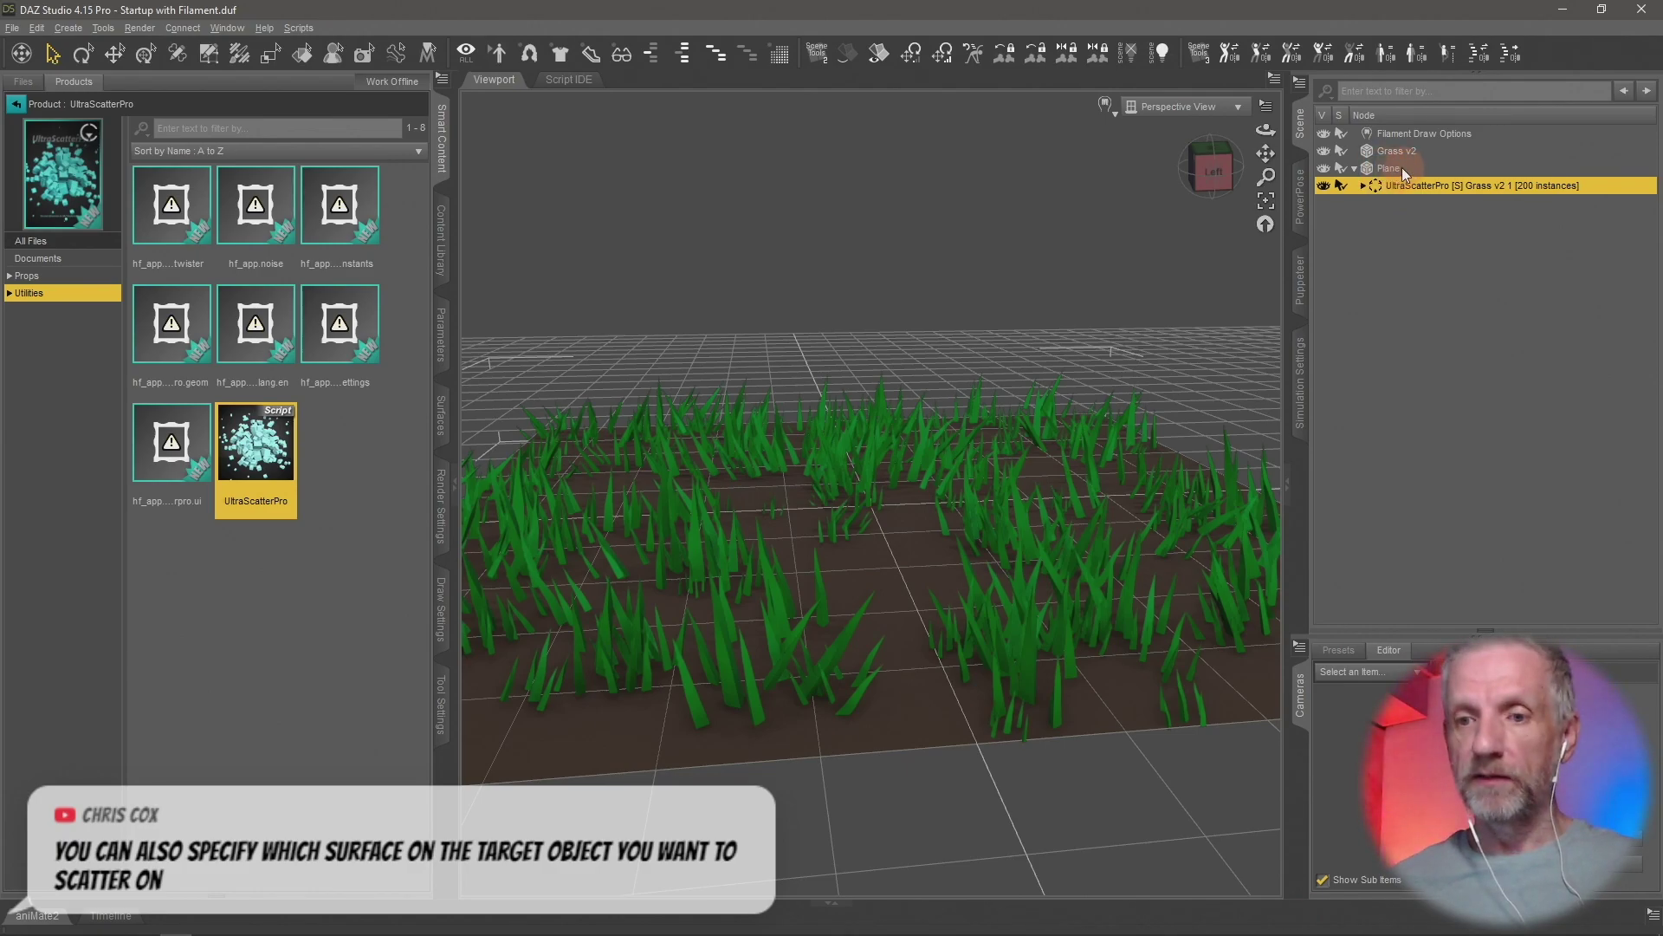
middle_click_drag(1079, 438, 1080, 443)
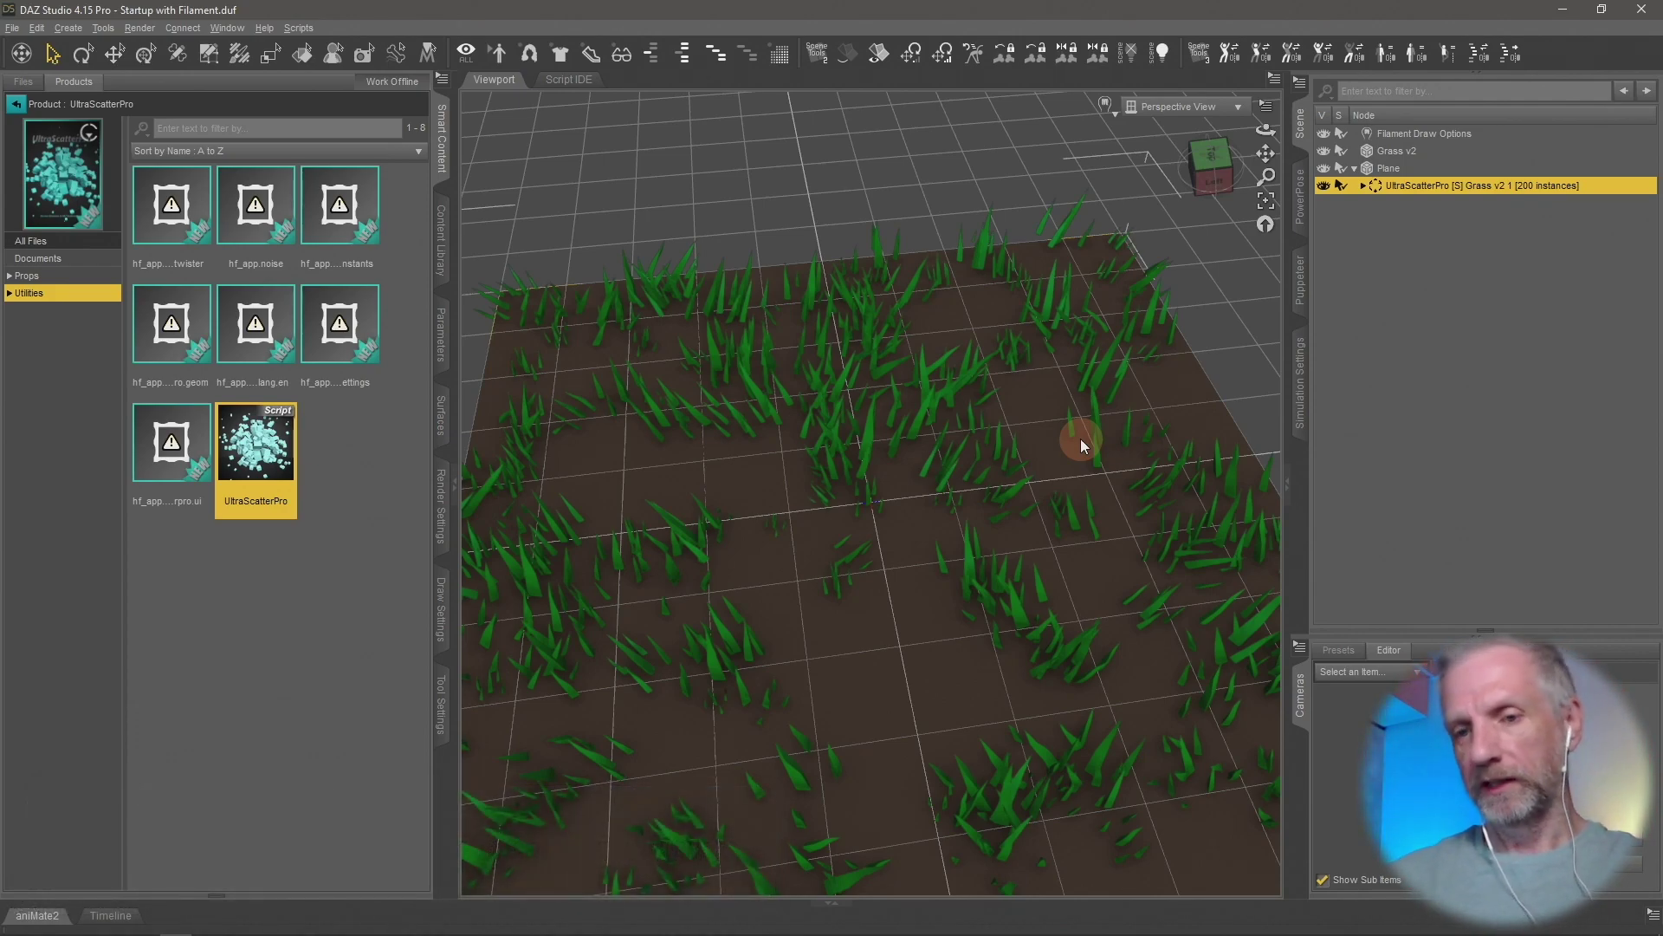
middle_click_drag(1070, 457, 1083, 446)
key("Delete")
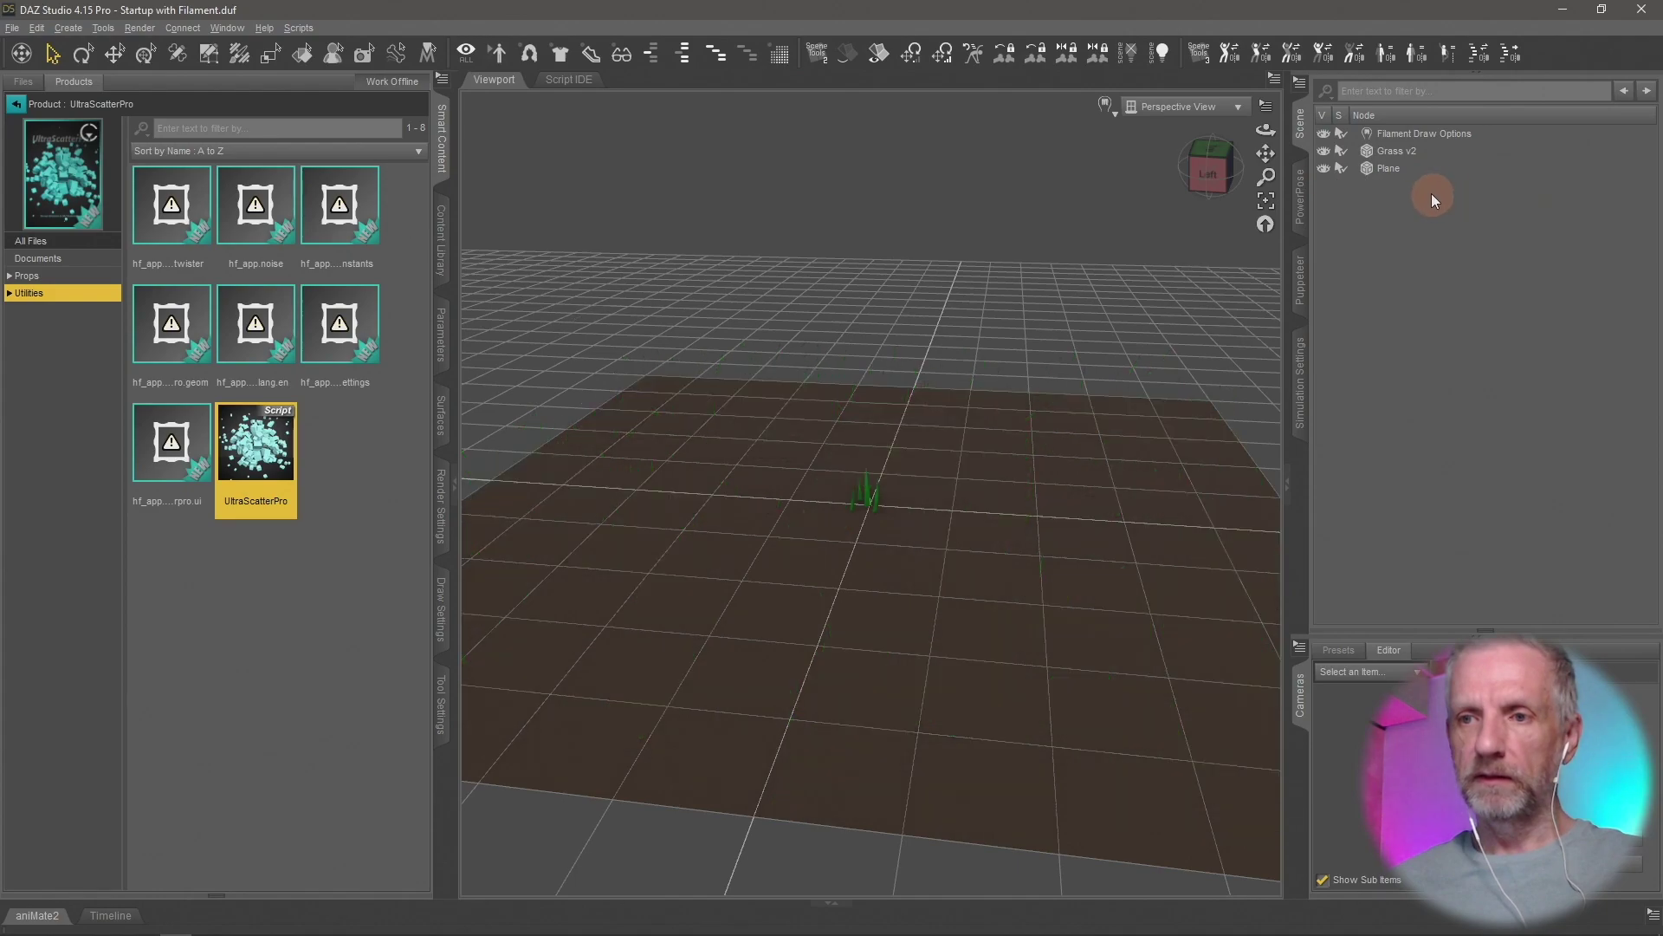
Try narrowing the Grass v2 clump to about 70.3% X scale and 71.6% Z scale
left_click(1386, 154)
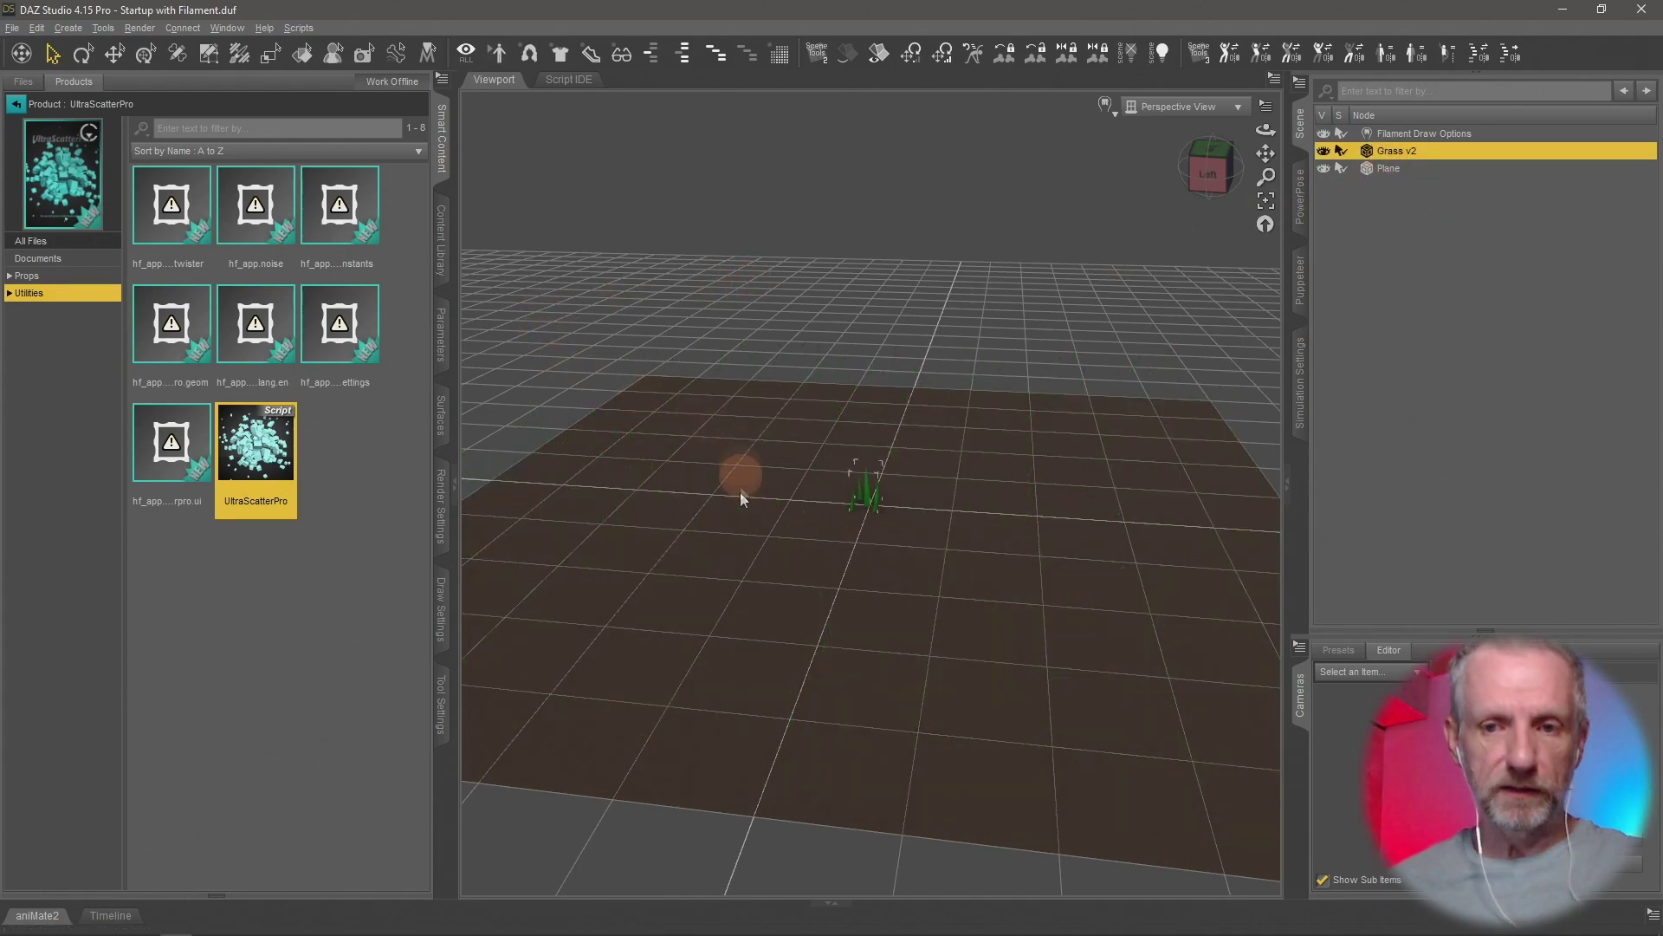
key("f")
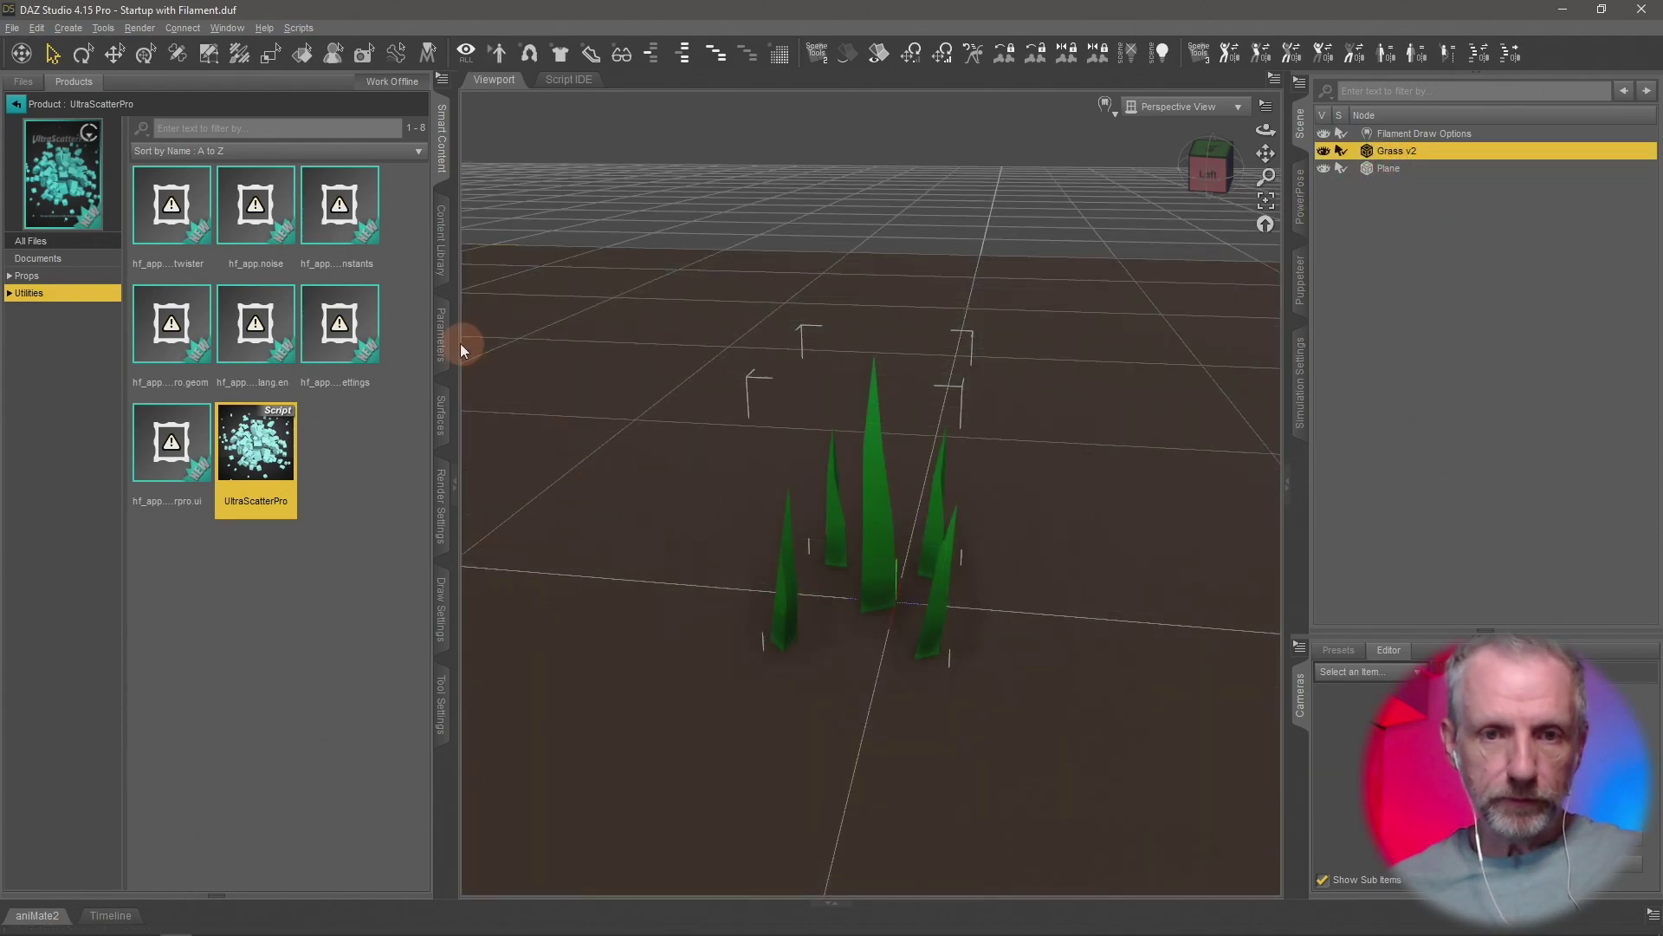
left_click(440, 333)
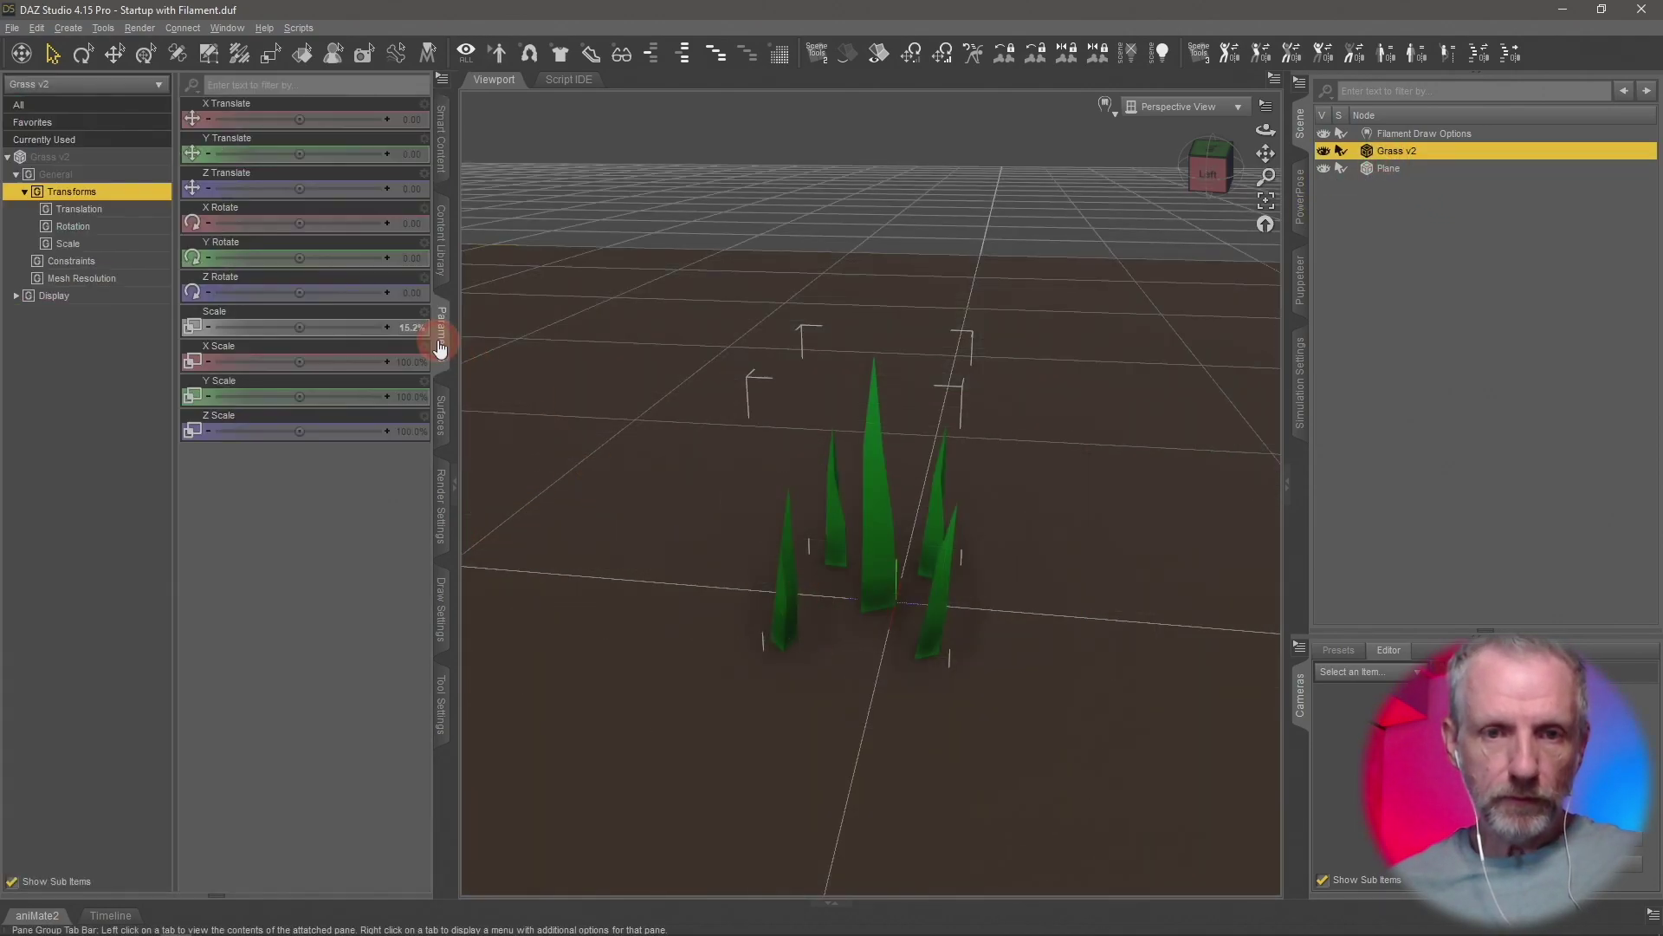
left_click(93, 246)
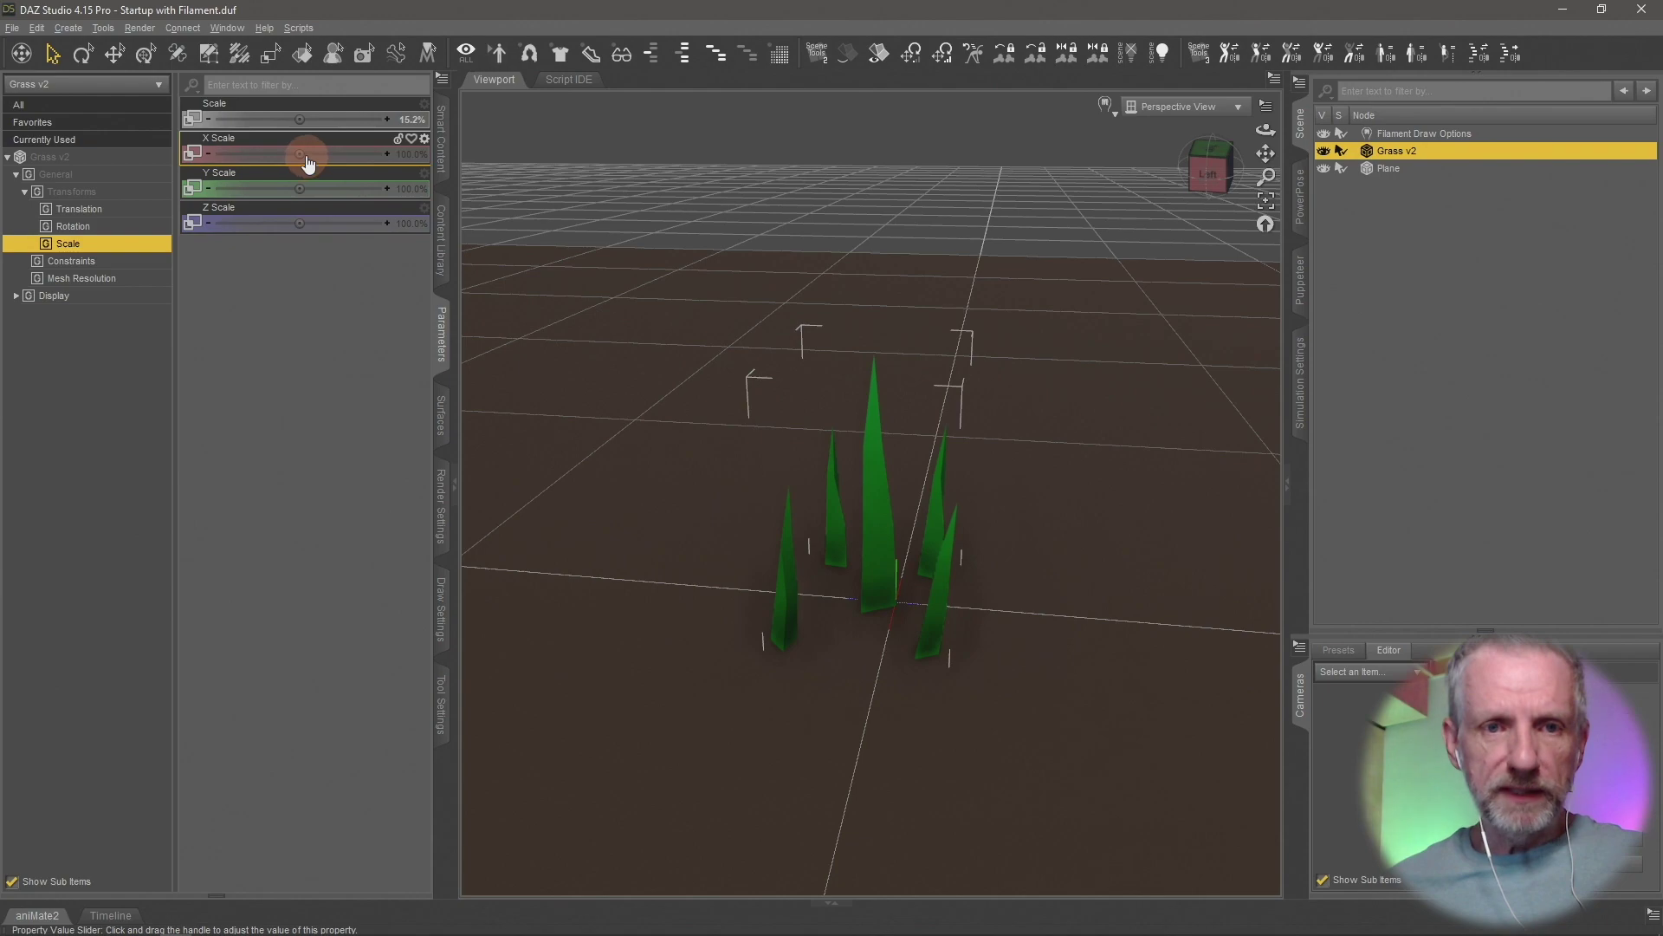
left_click_drag(300, 153, 262, 223)
Undo the X and Z scale changes on Grass v2 and keep the scatter group deleted, redoing its deletion if necessary
key("ctrl+z")
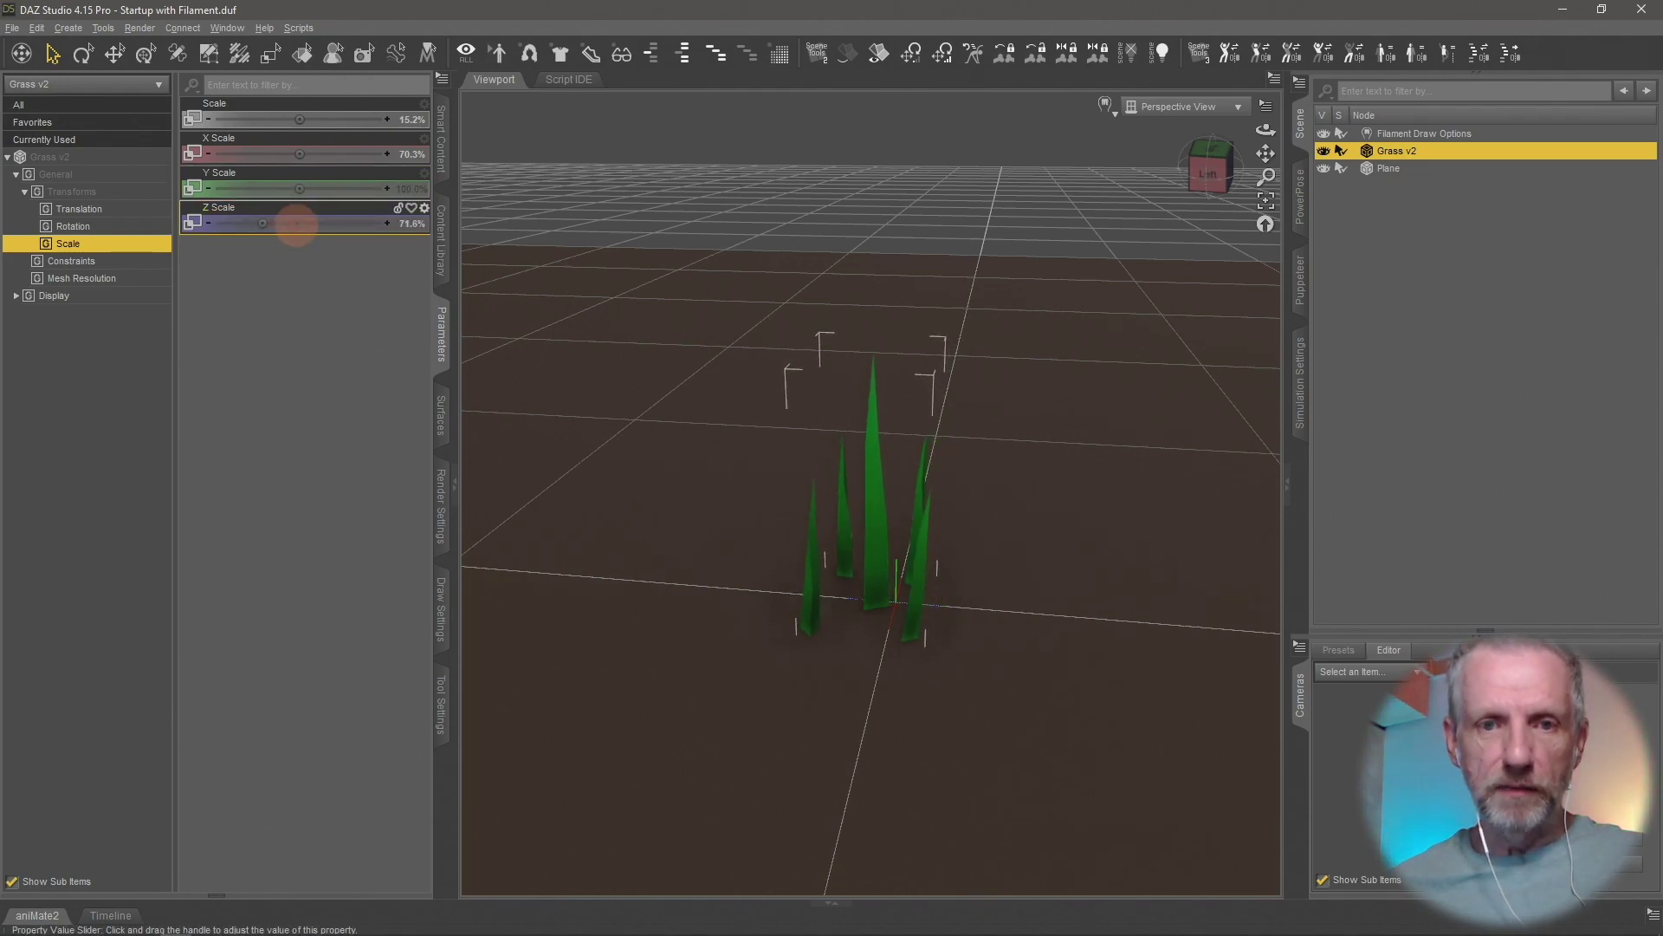
left_click_drag(694, 538, 708, 572)
middle_click_drag(707, 572, 707, 572)
key("ctrl+z")
key("ctrl+z")
key("ctrl+z")
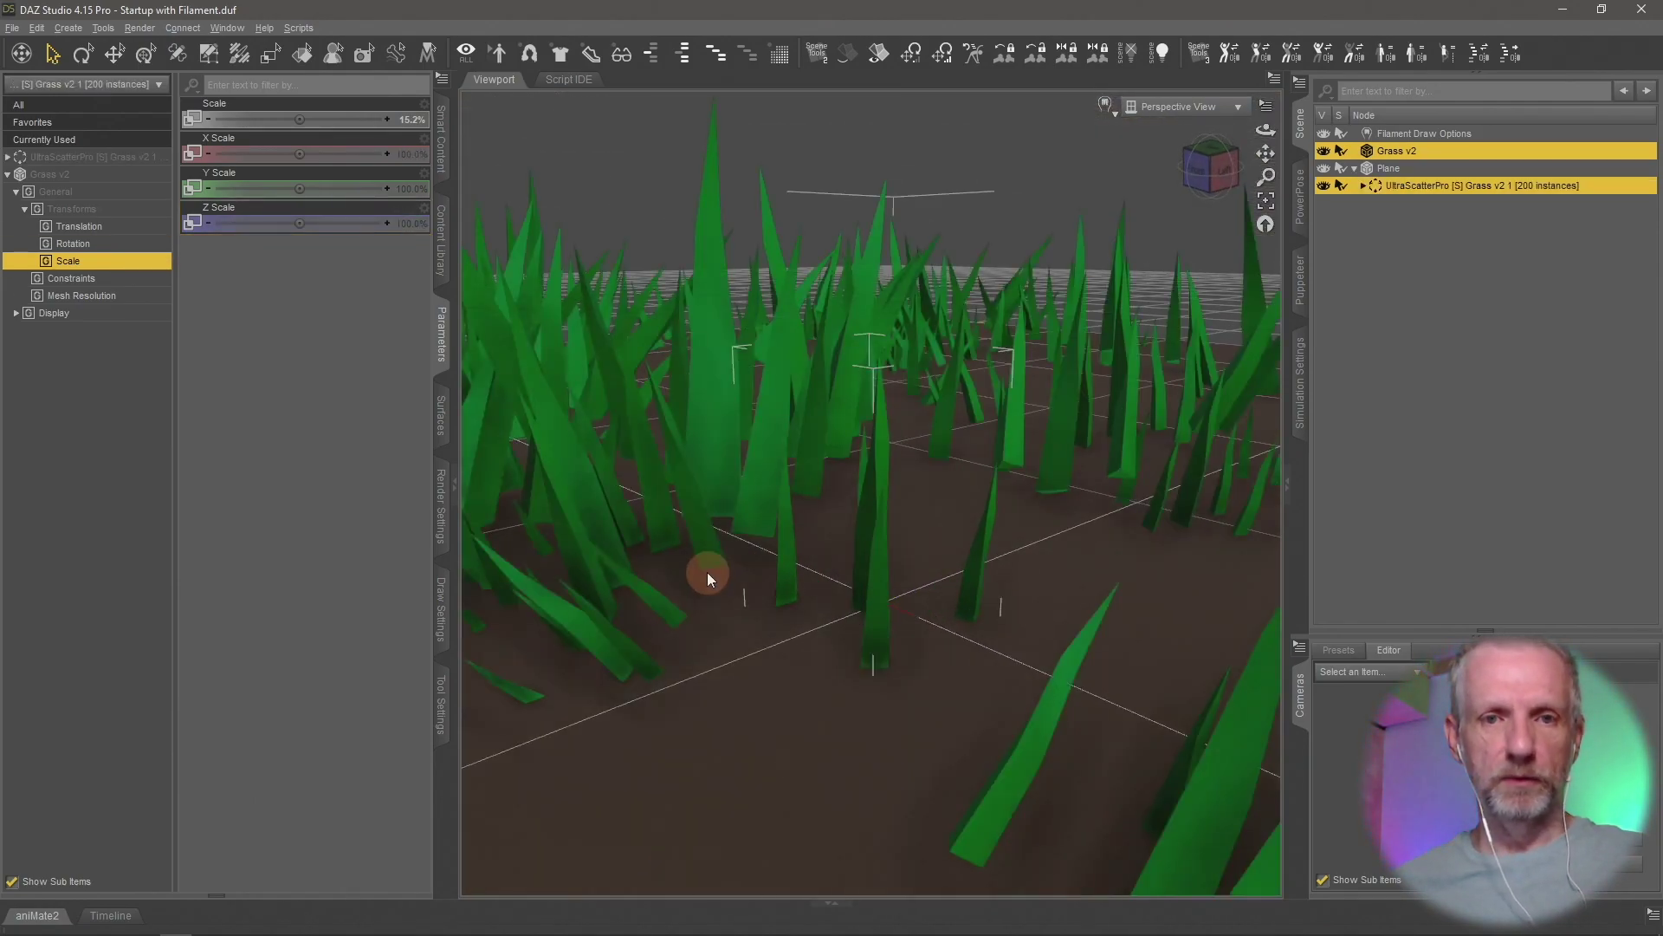
left_click(37, 28)
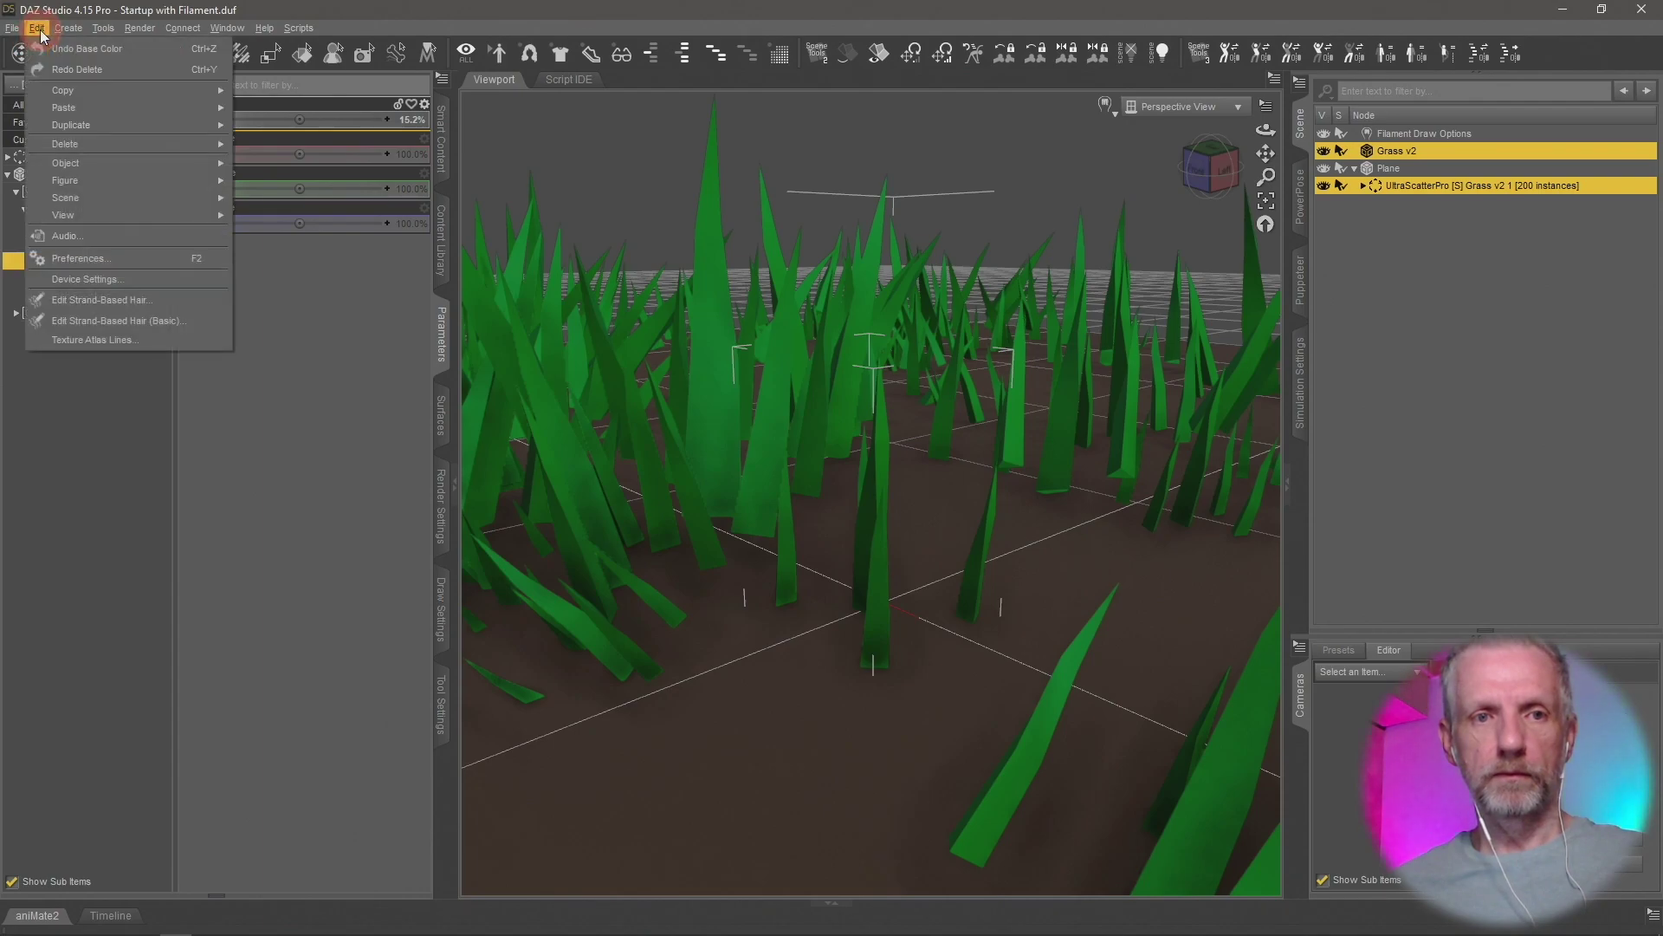
left_click(65, 72)
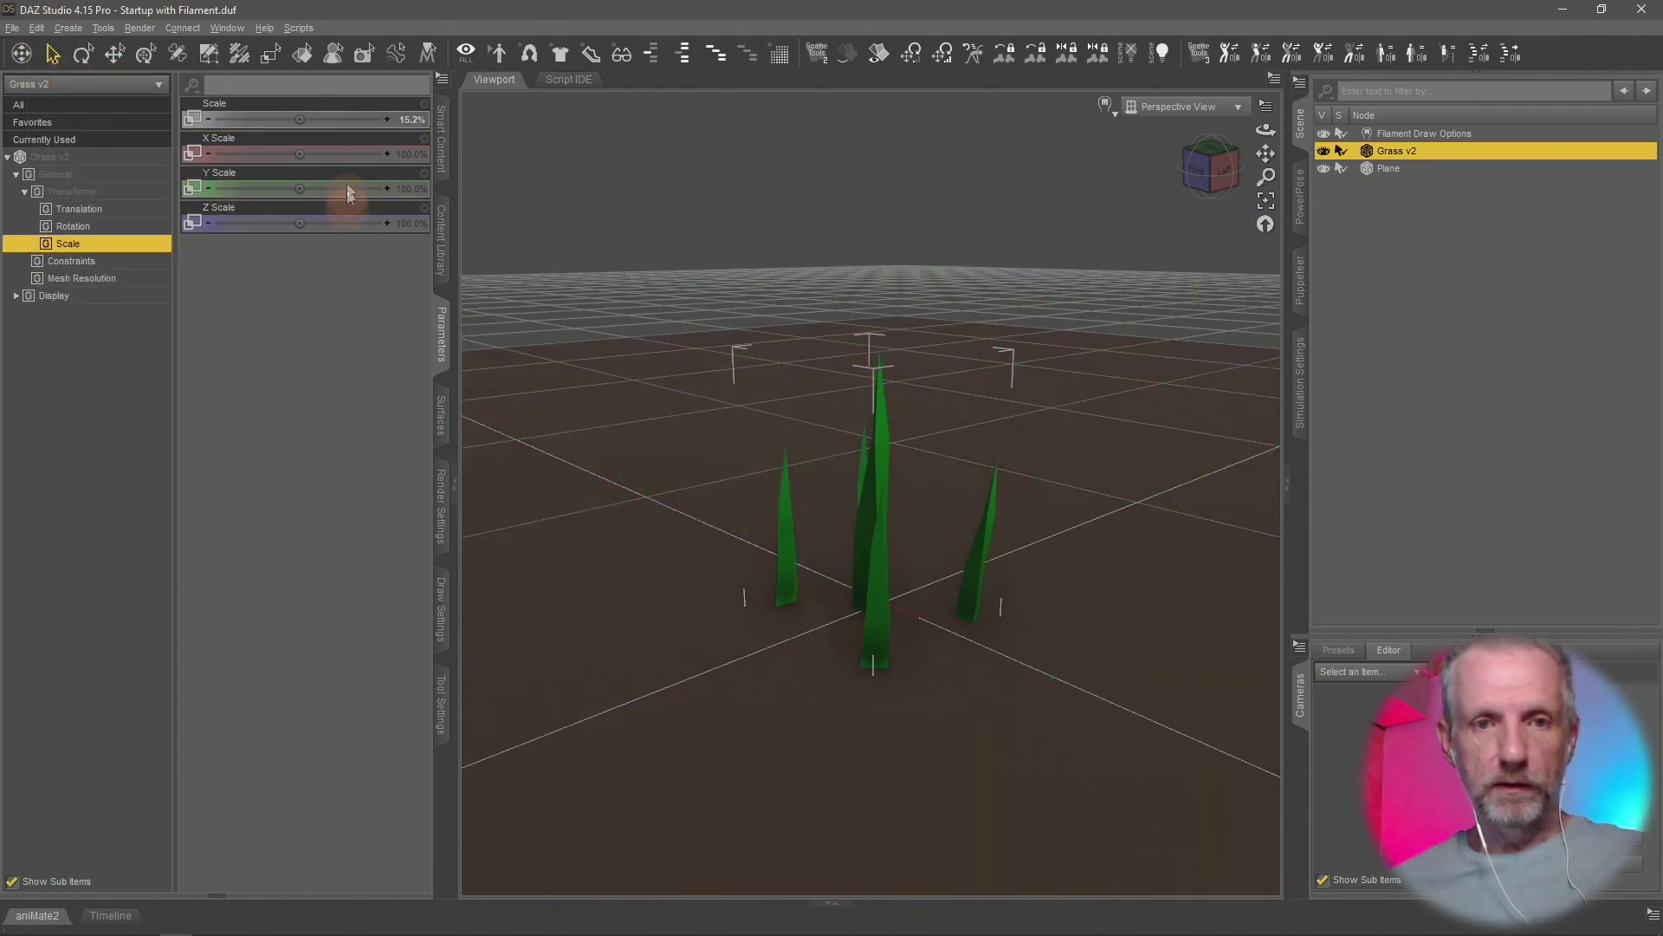
Scale Grass v2 to about 109.4% on Z and 197.5% on Y, with an overall scale of about 9.9%
left_click_drag(300, 224, 327, 225)
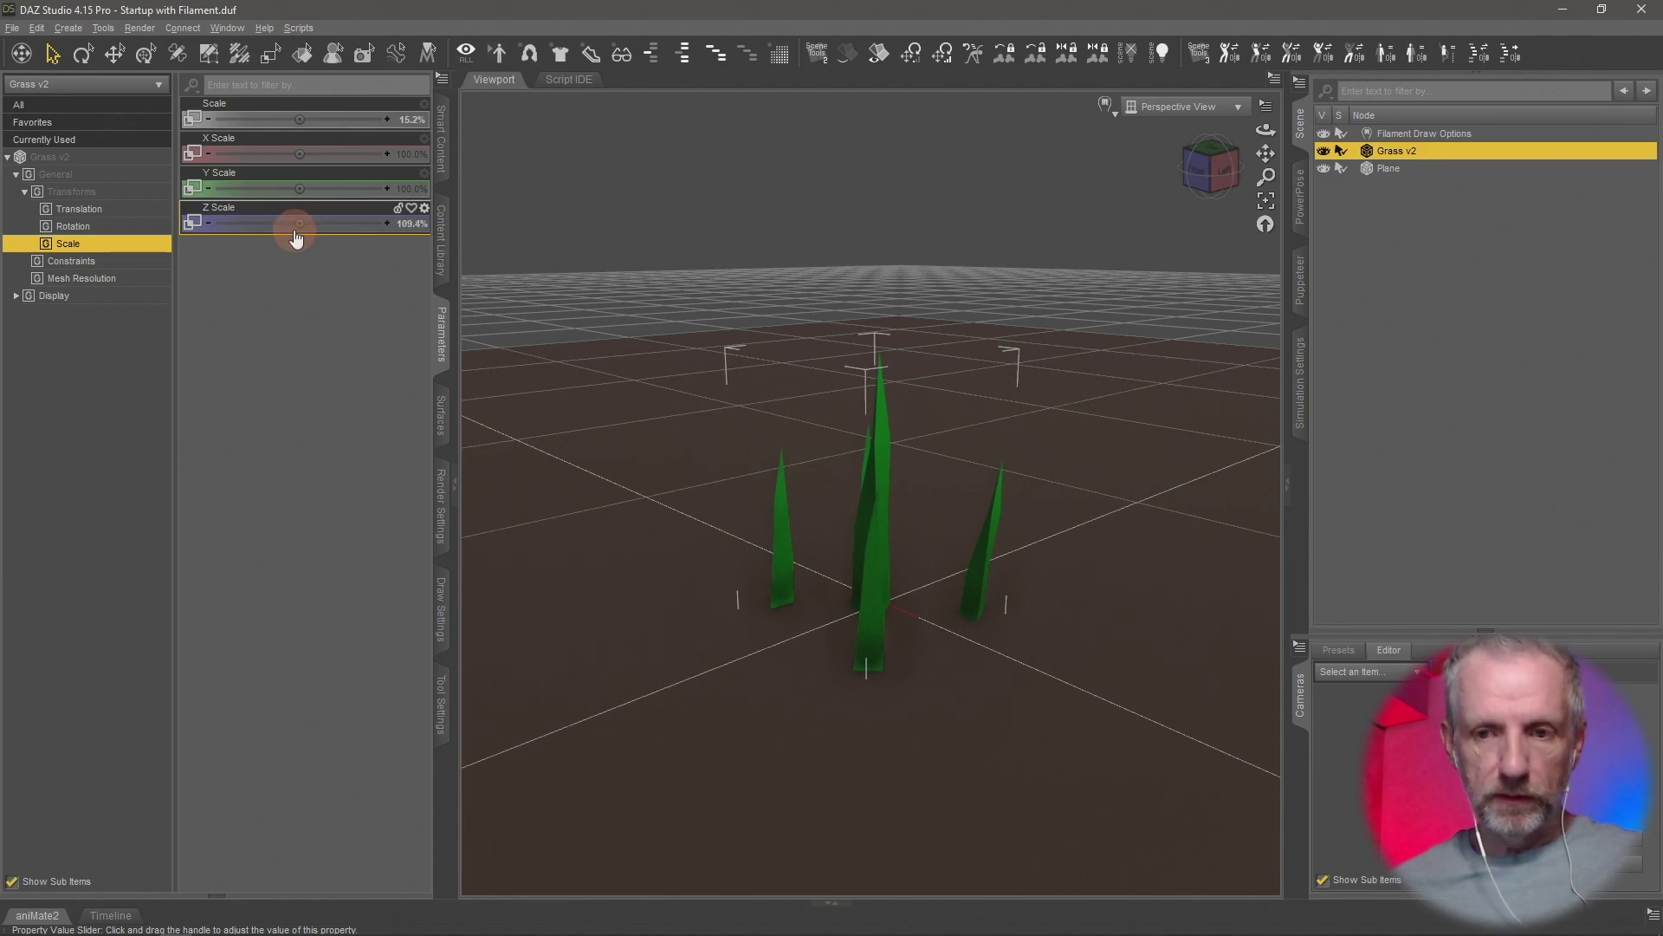
left_click_drag(297, 199, 309, 189)
middle_click_drag(668, 428, 702, 492)
scroll(670, 430, "down", 5)
scroll(754, 501, "down", 3)
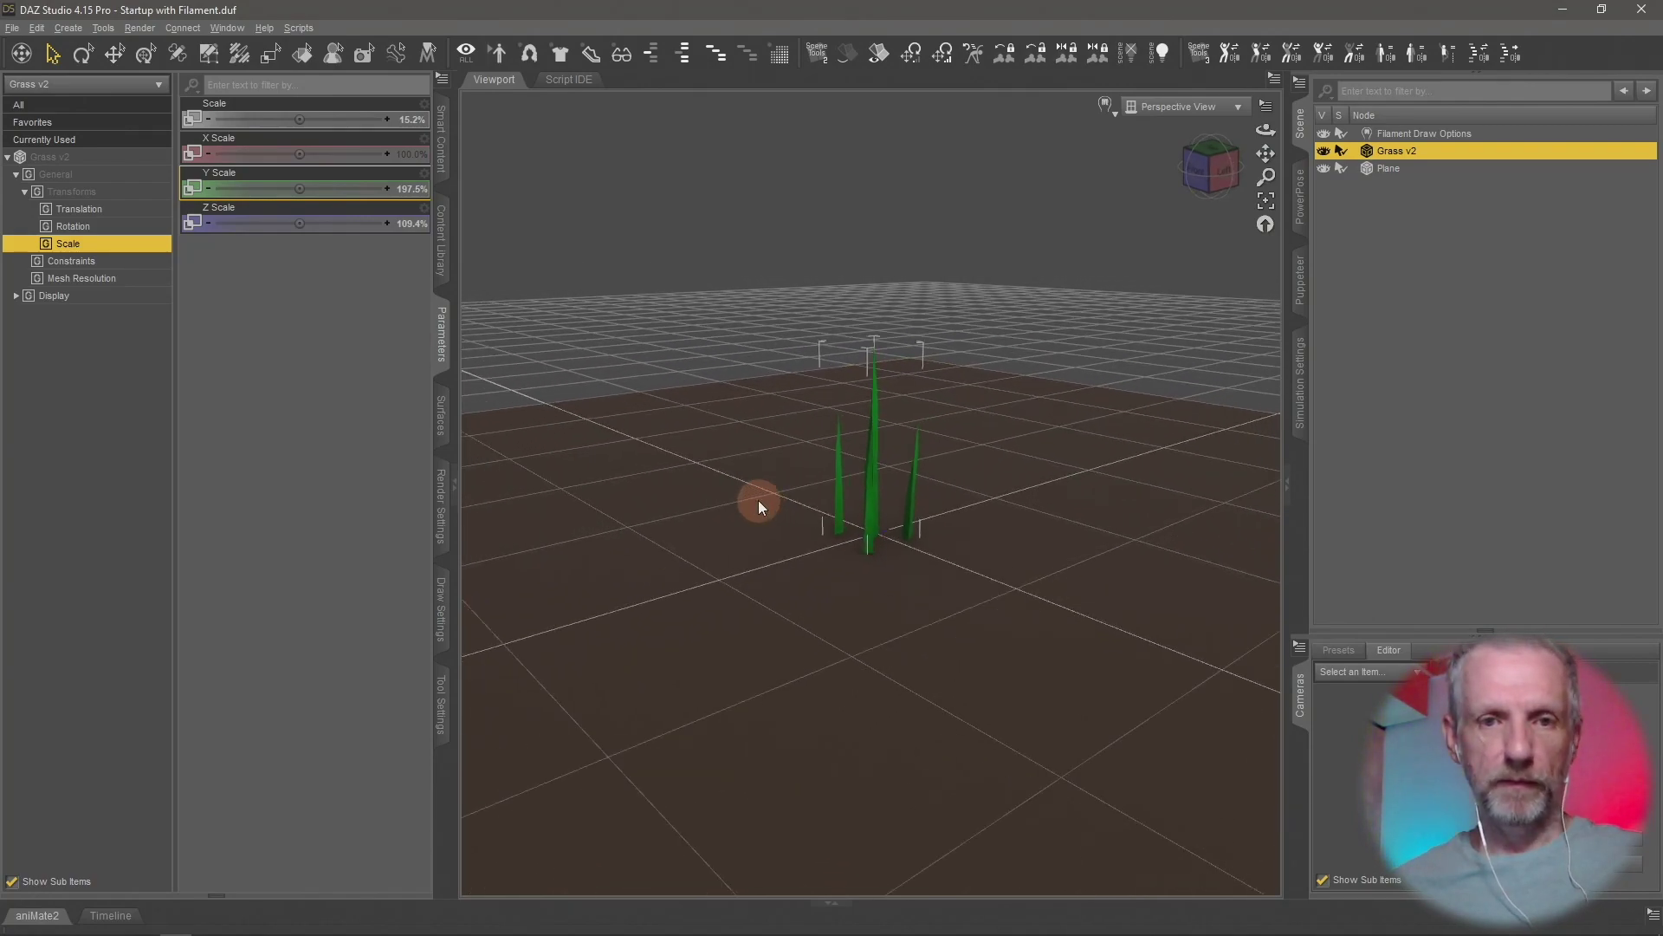
left_click_drag(335, 127, 294, 118)
middle_click_drag(668, 397, 669, 406)
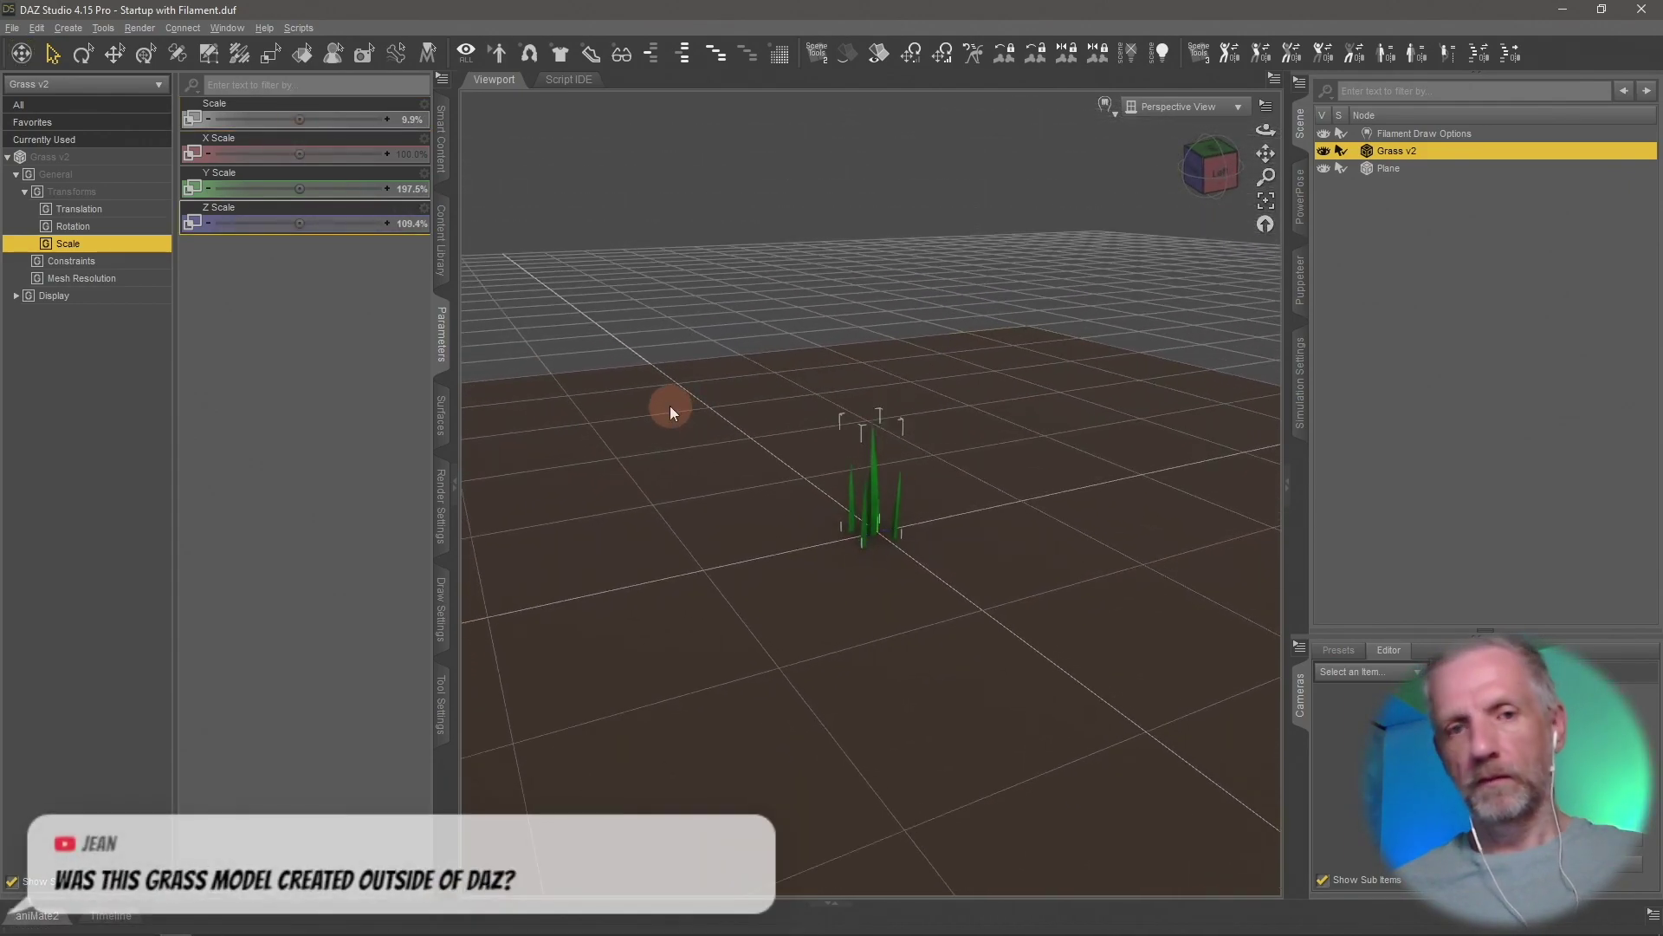
Run the UltraScatterPro script on Grass v2 and set the number of instances to 1000
left_click(443, 160)
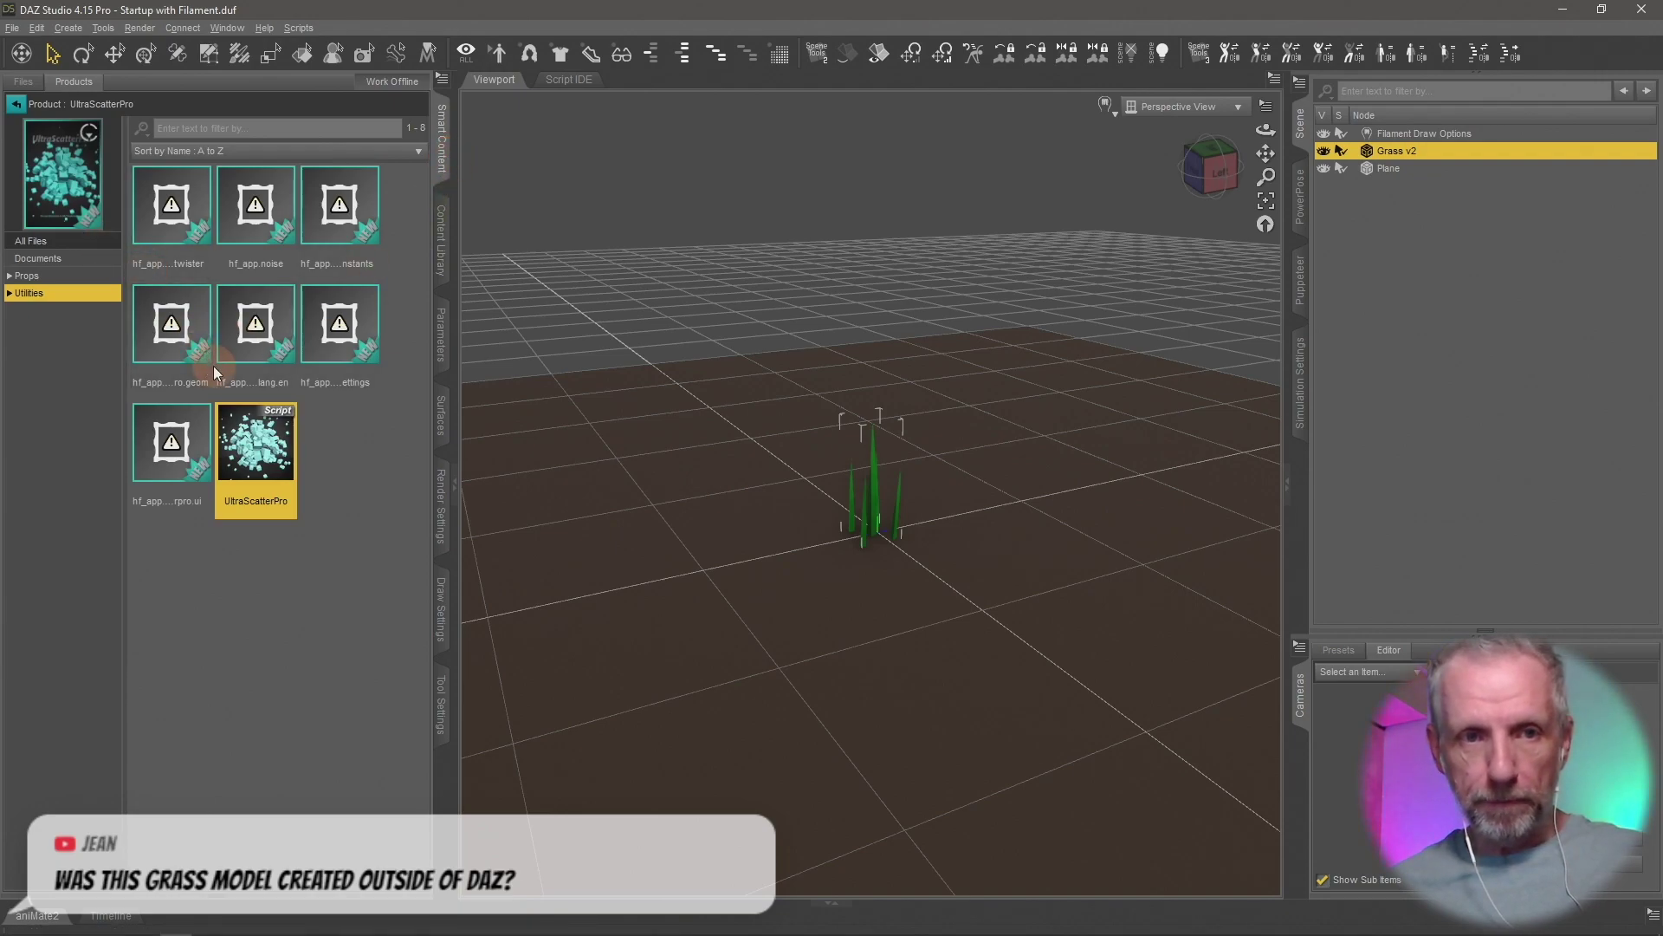
double_click(286, 469)
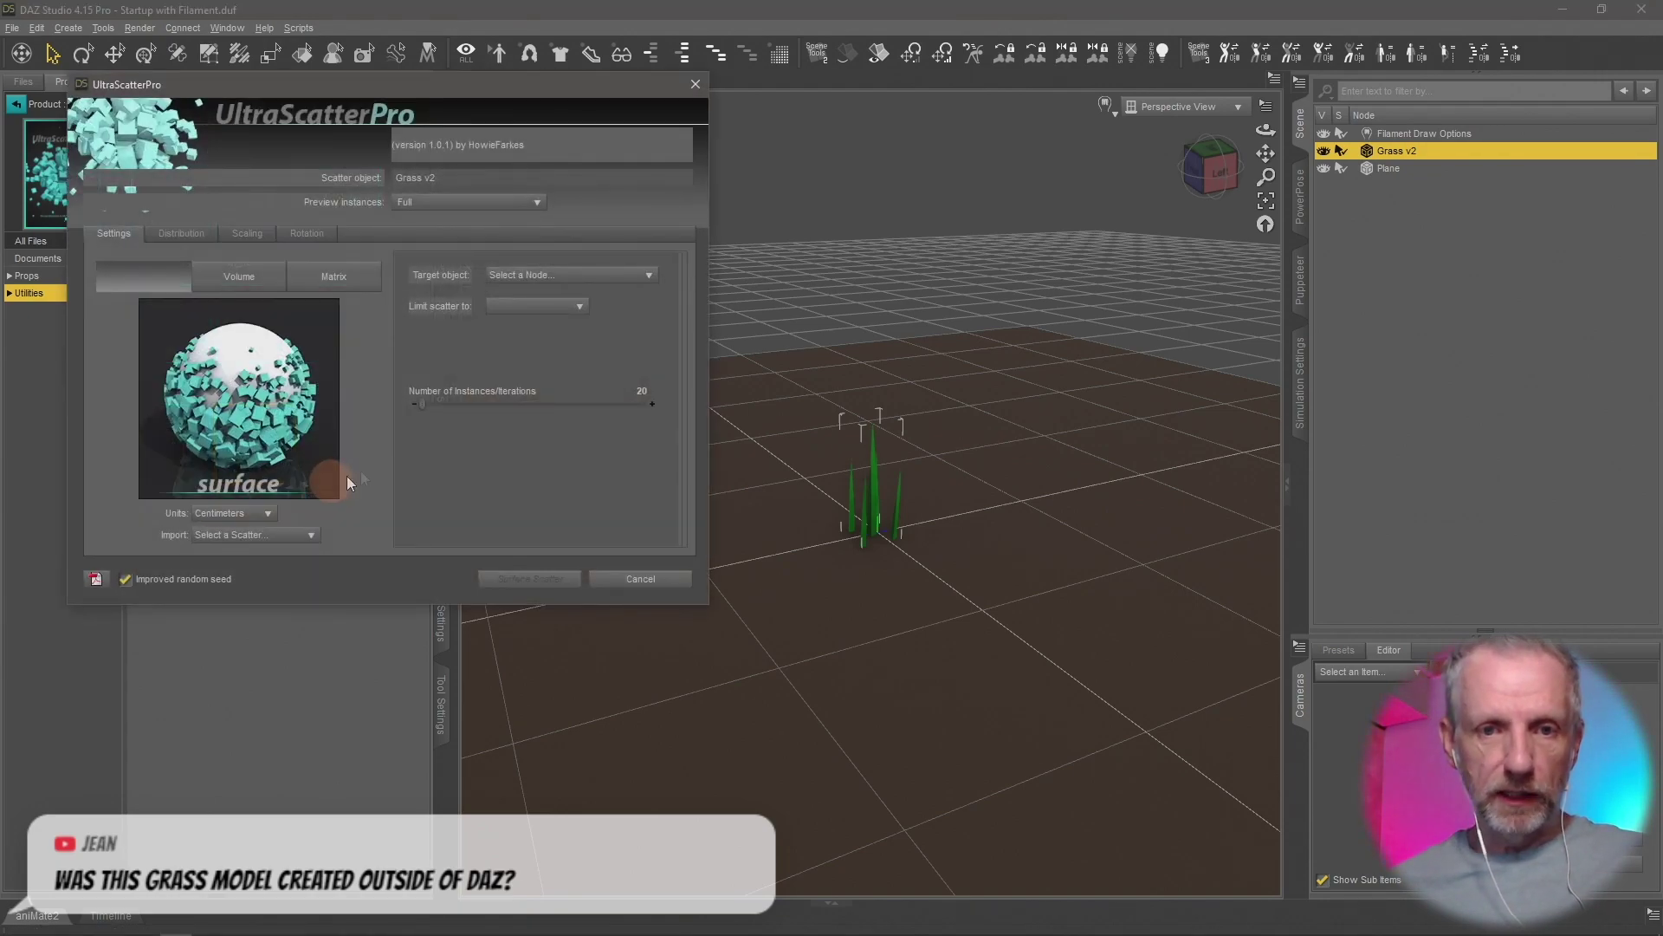
left_click(642, 391)
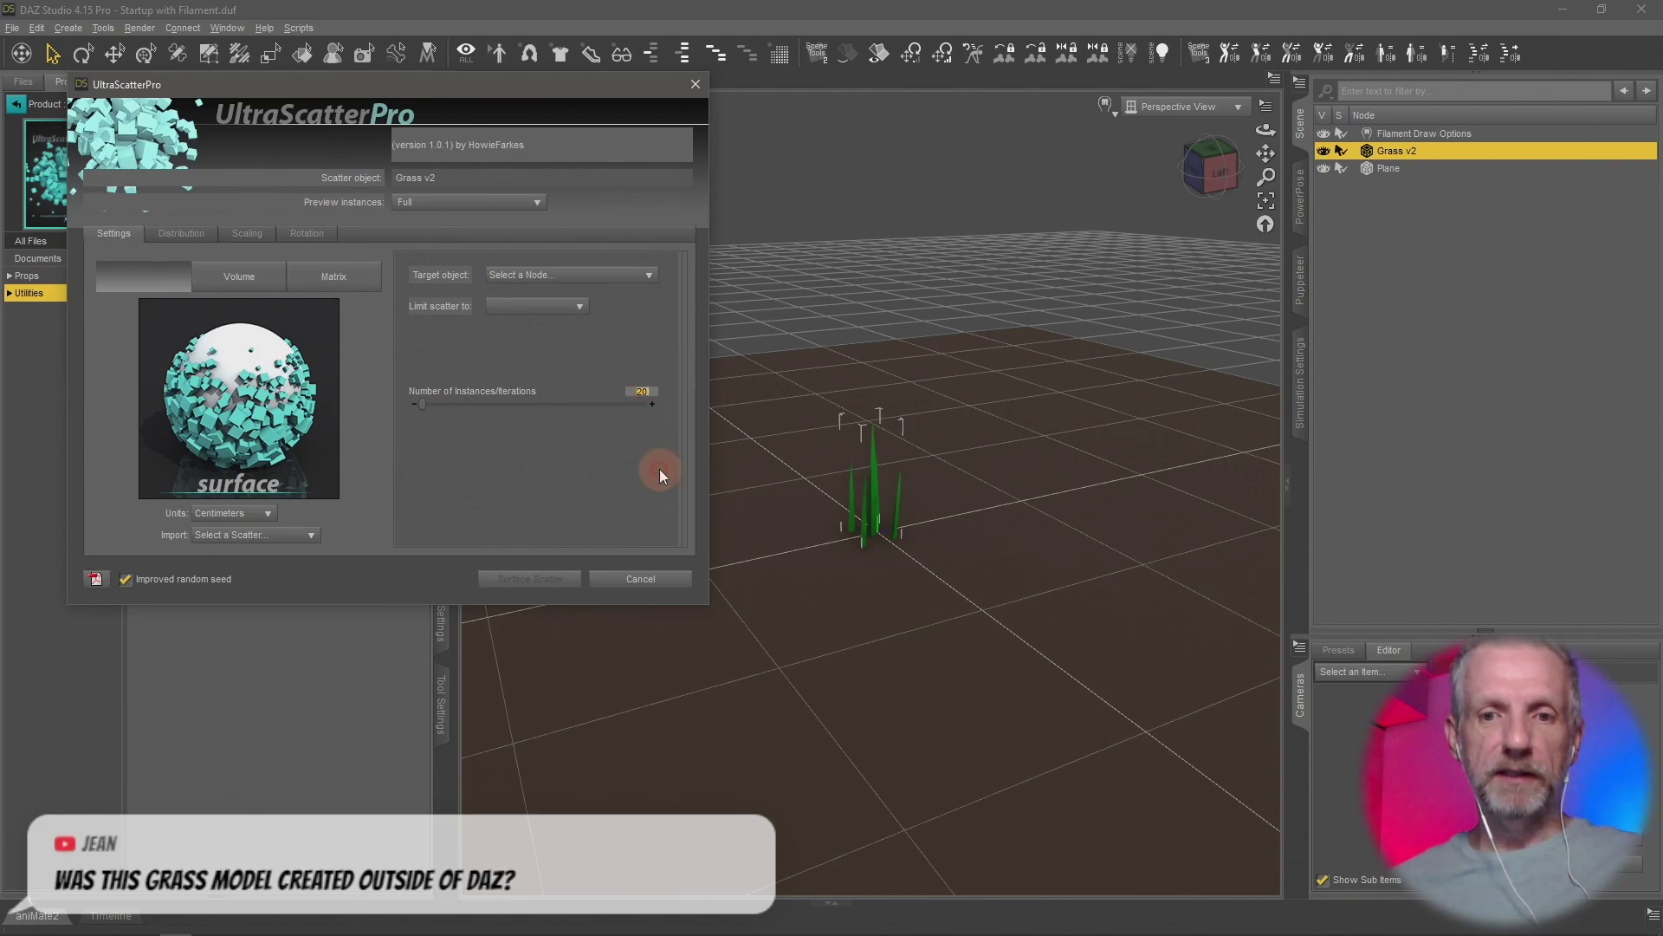
type("1000")
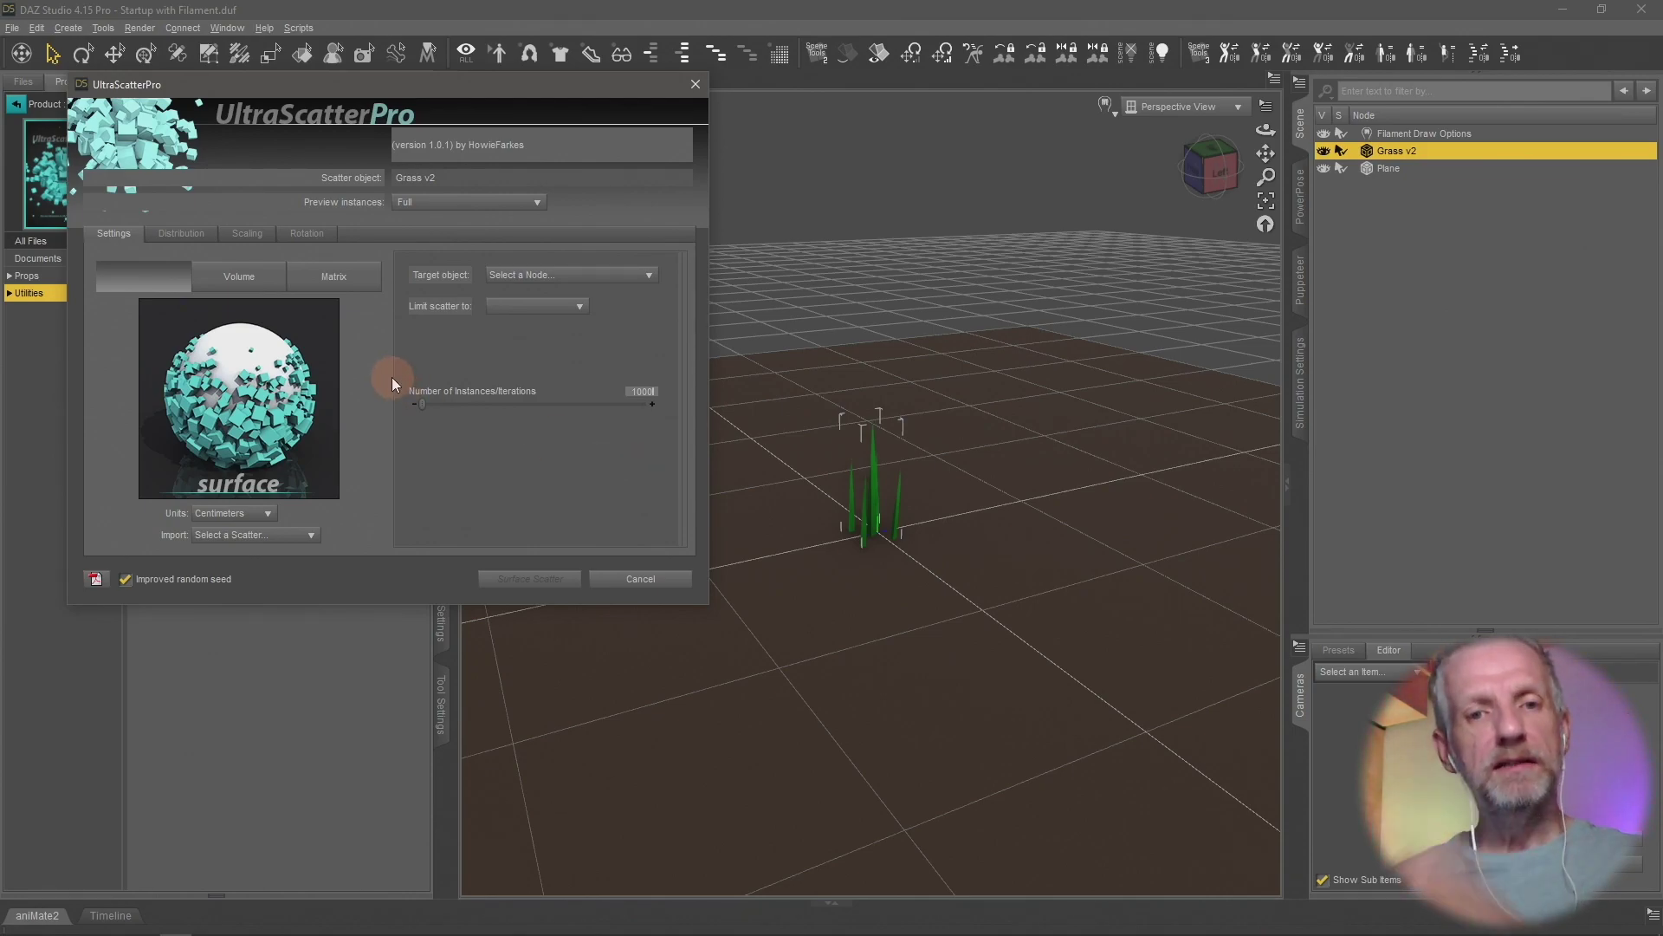
Set random scaling from about 61.5% to 207.7% and random rotation to about 10.5 on X, 180 on Y and 9.2 on Z
left_click(262, 243)
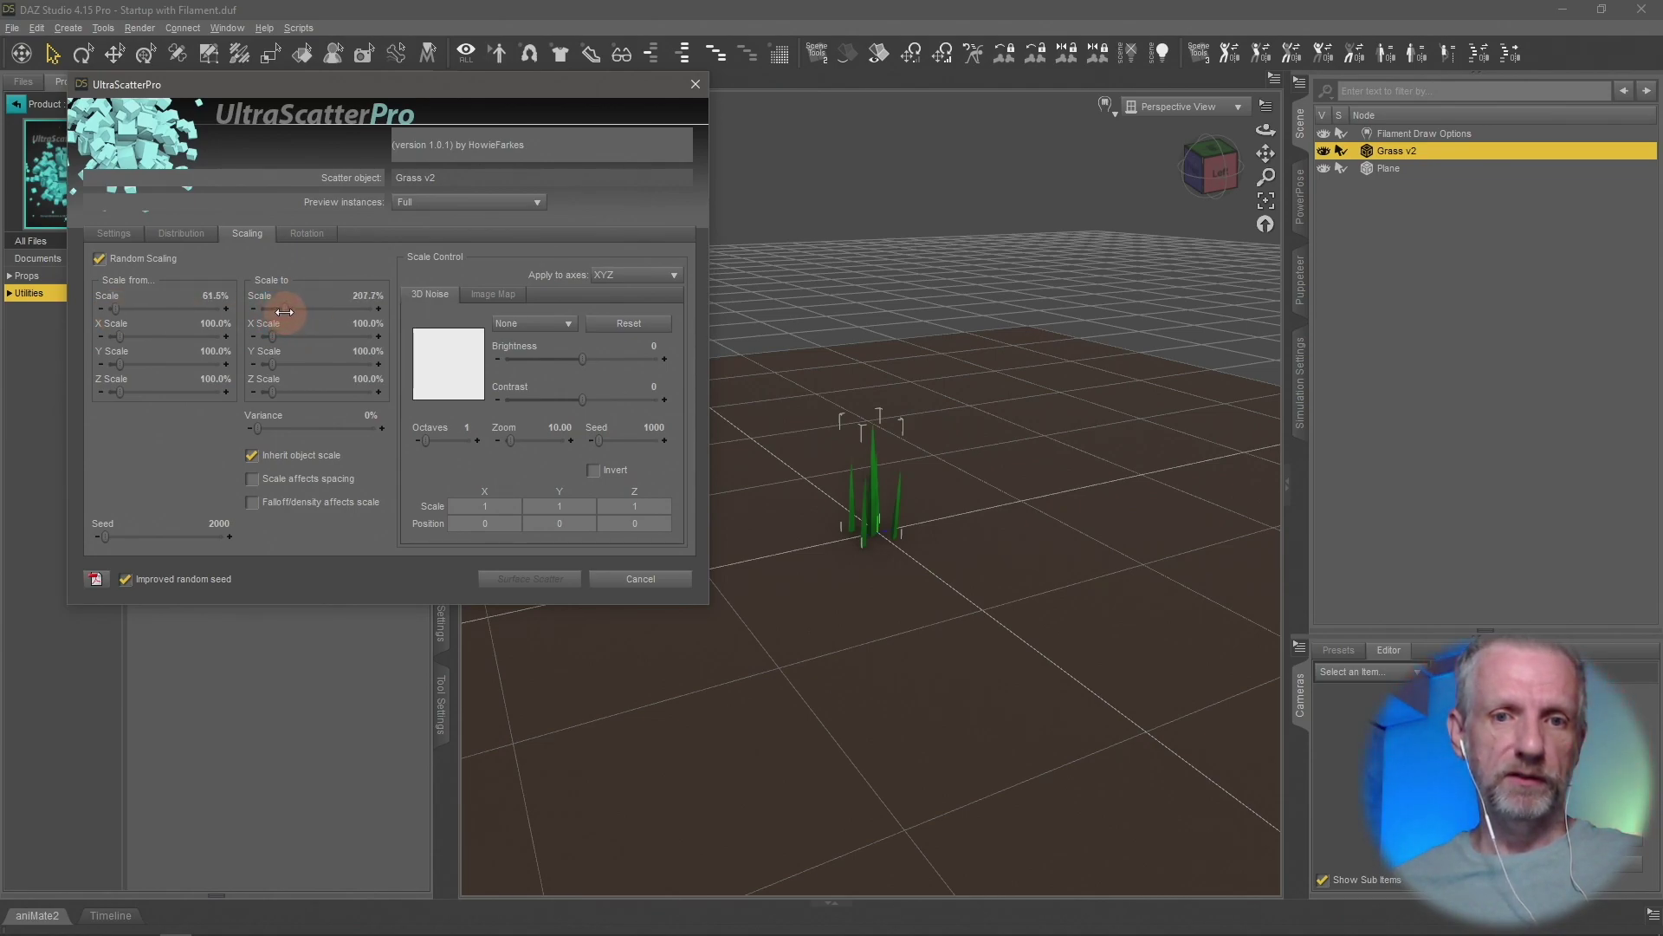
left_click(310, 235)
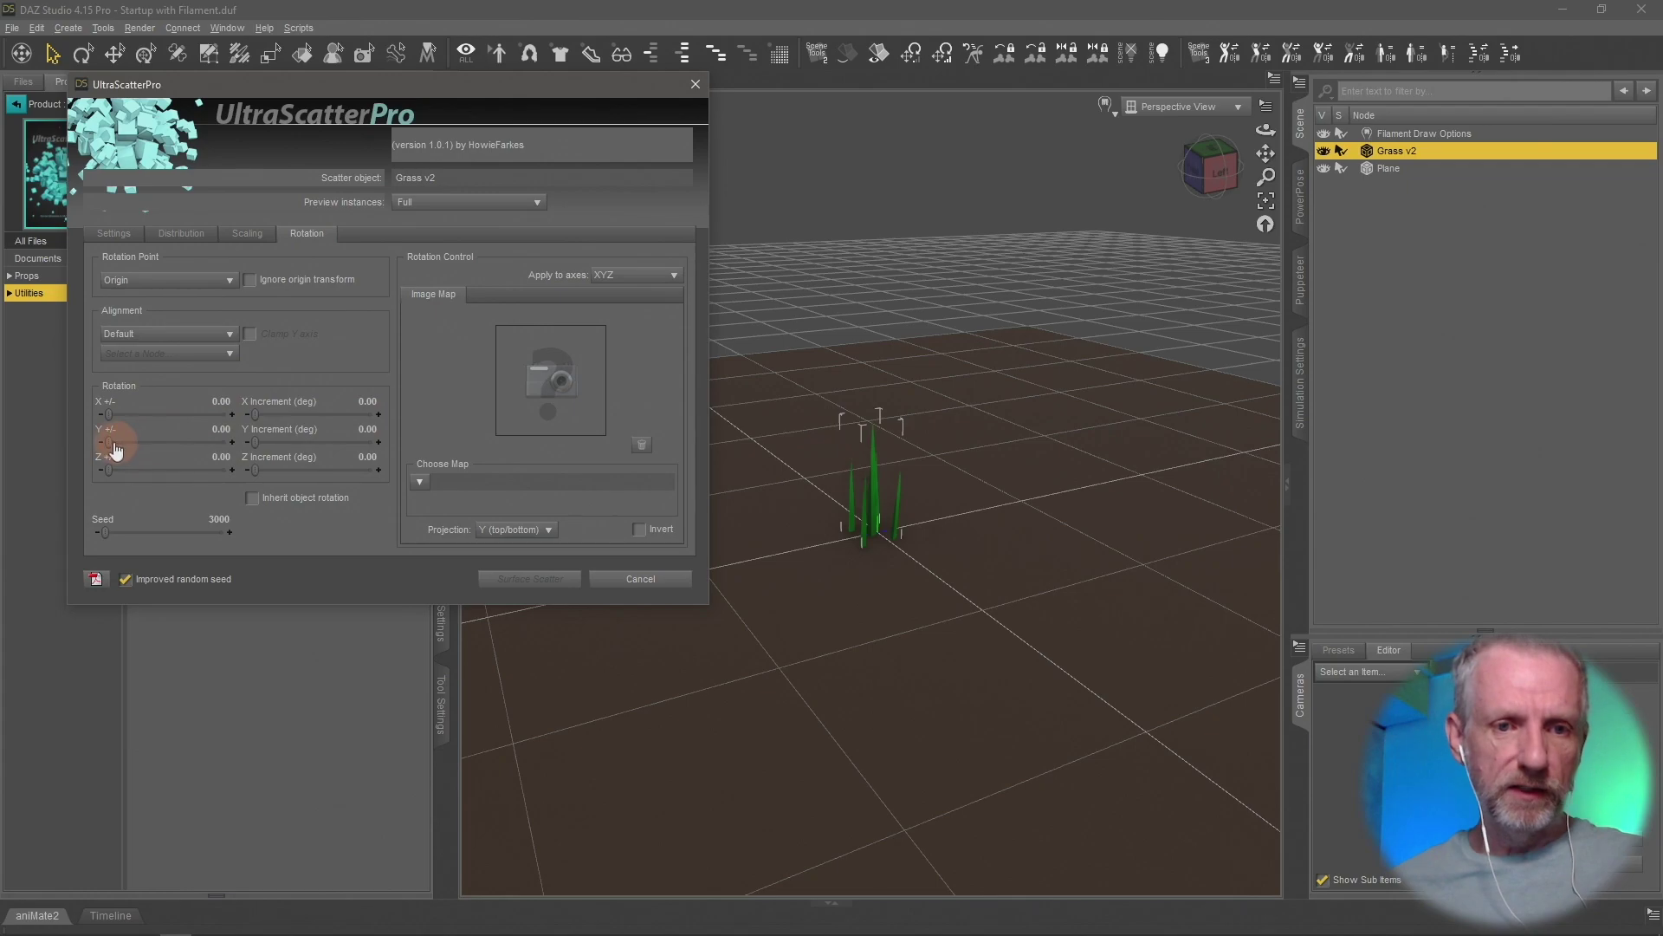
left_click_drag(108, 440, 299, 444)
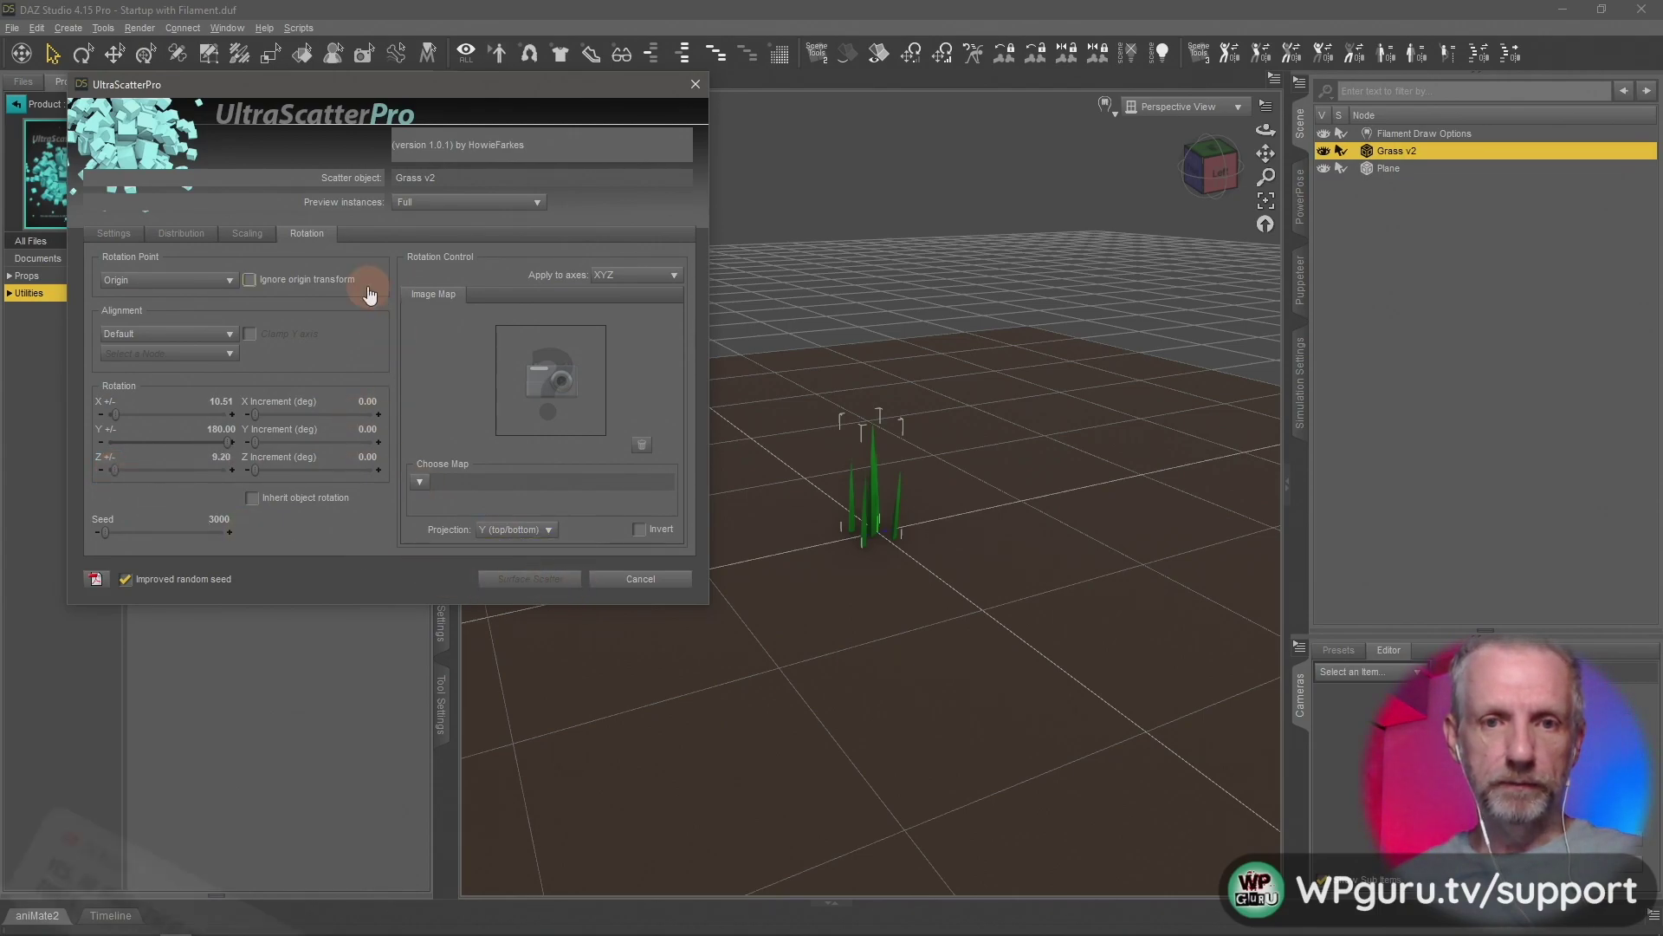
Choose Plane as the target object, covering the entire object, and run the surface scatter
left_click(113, 233)
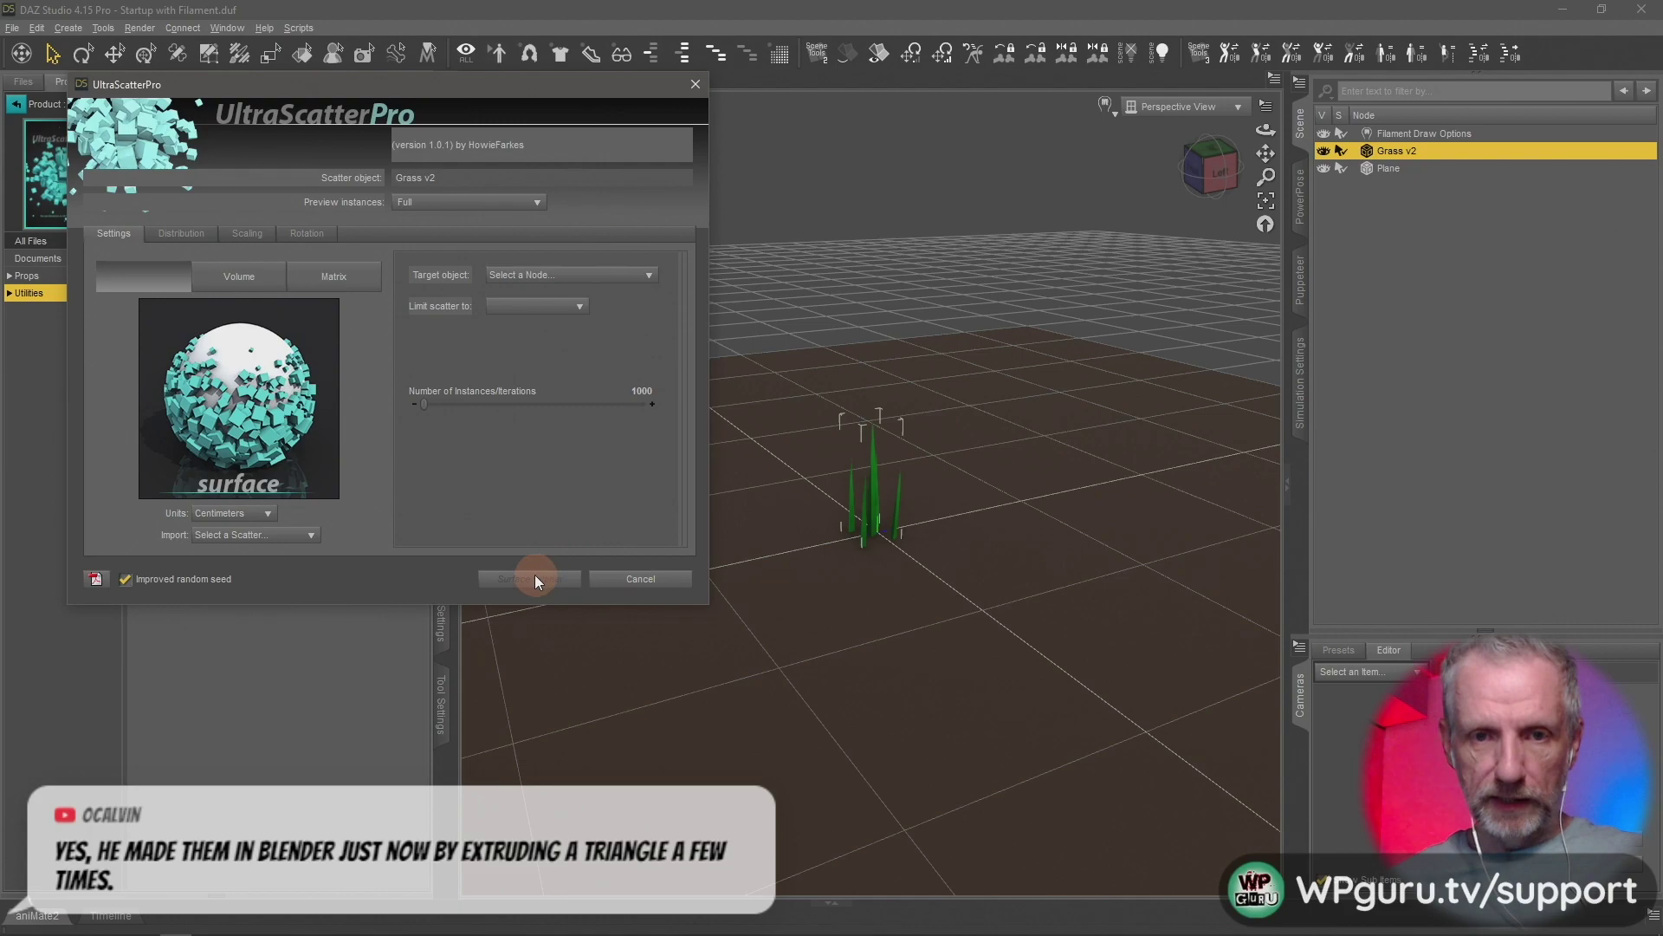
left_click(618, 275)
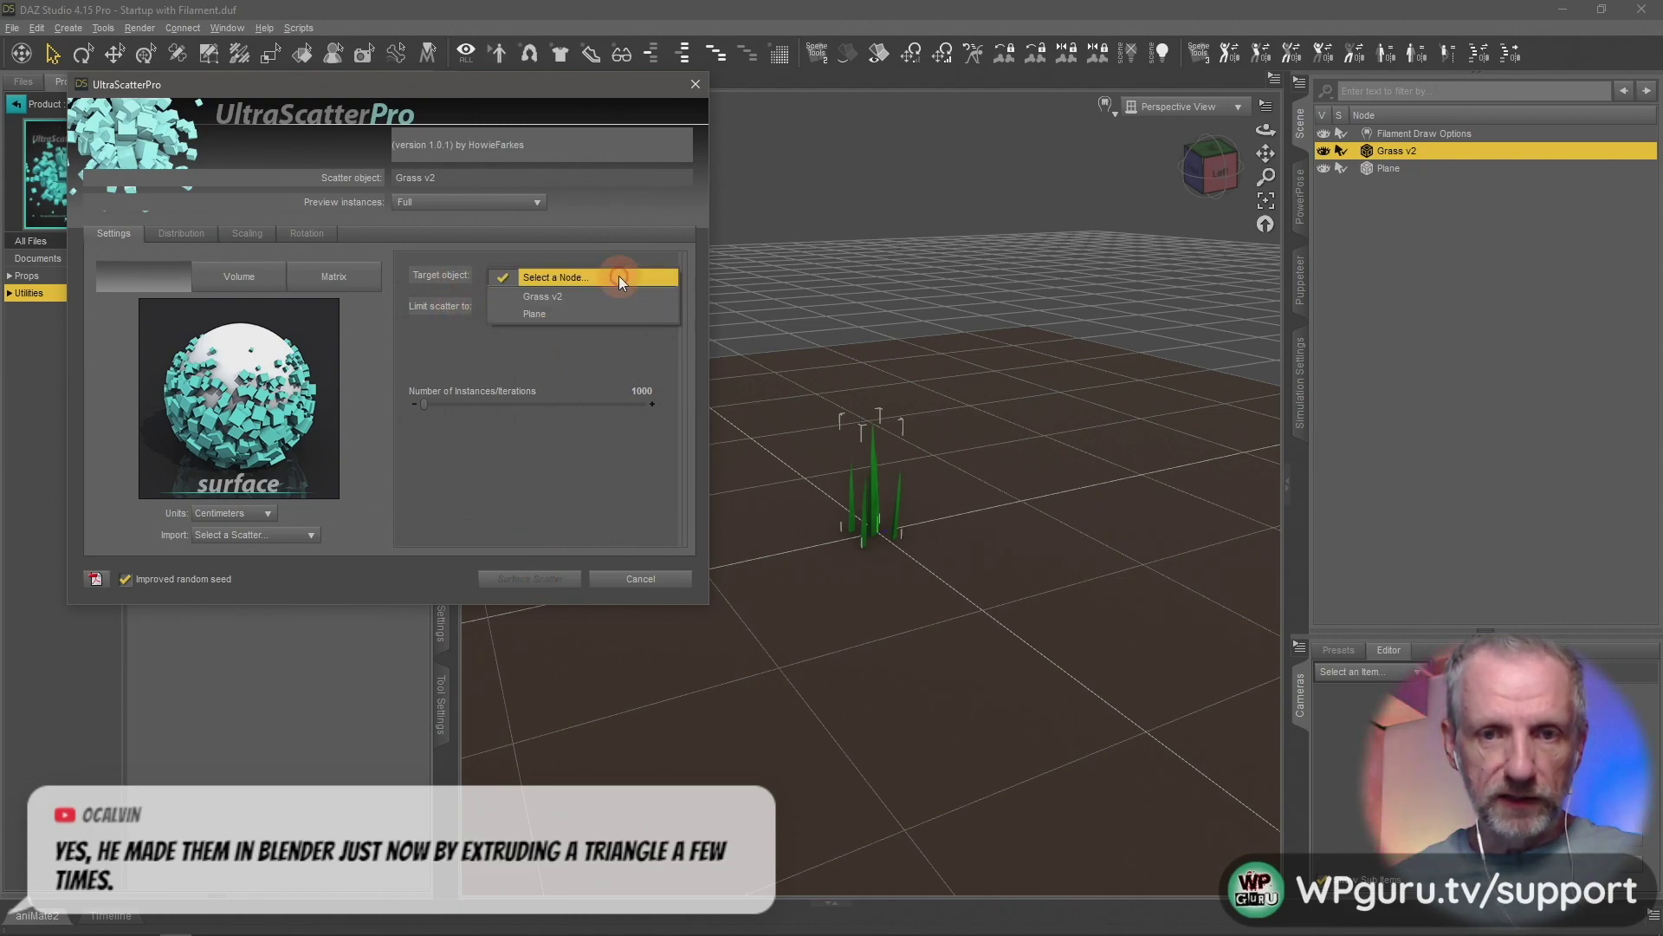
left_click(590, 306)
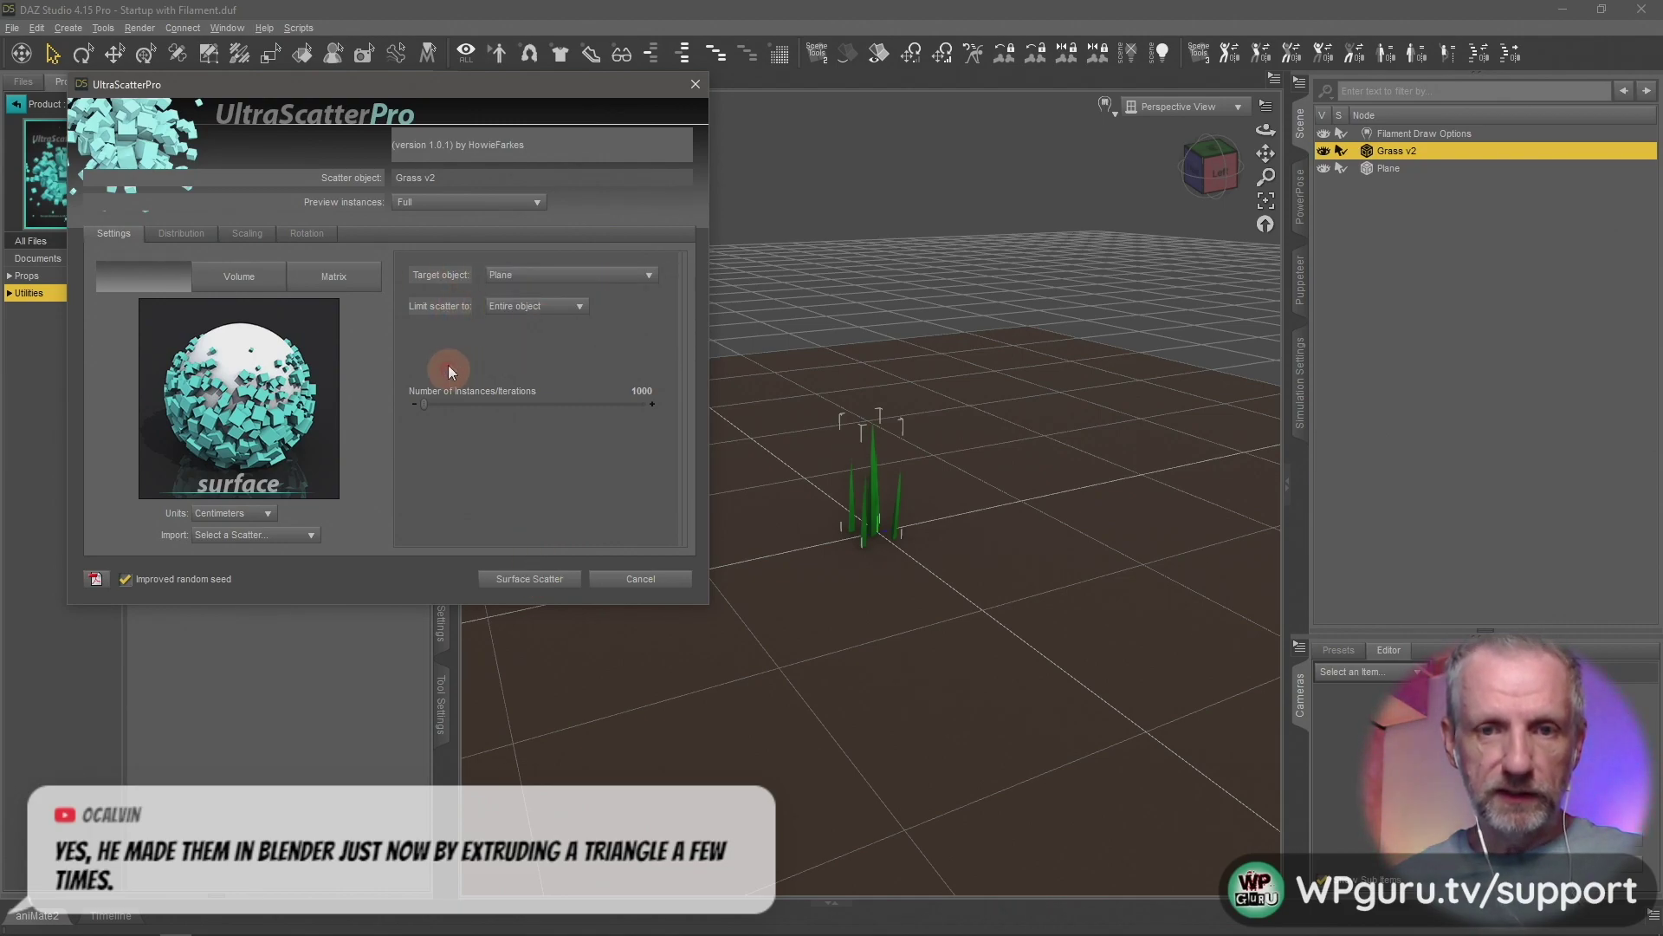
left_click(529, 579)
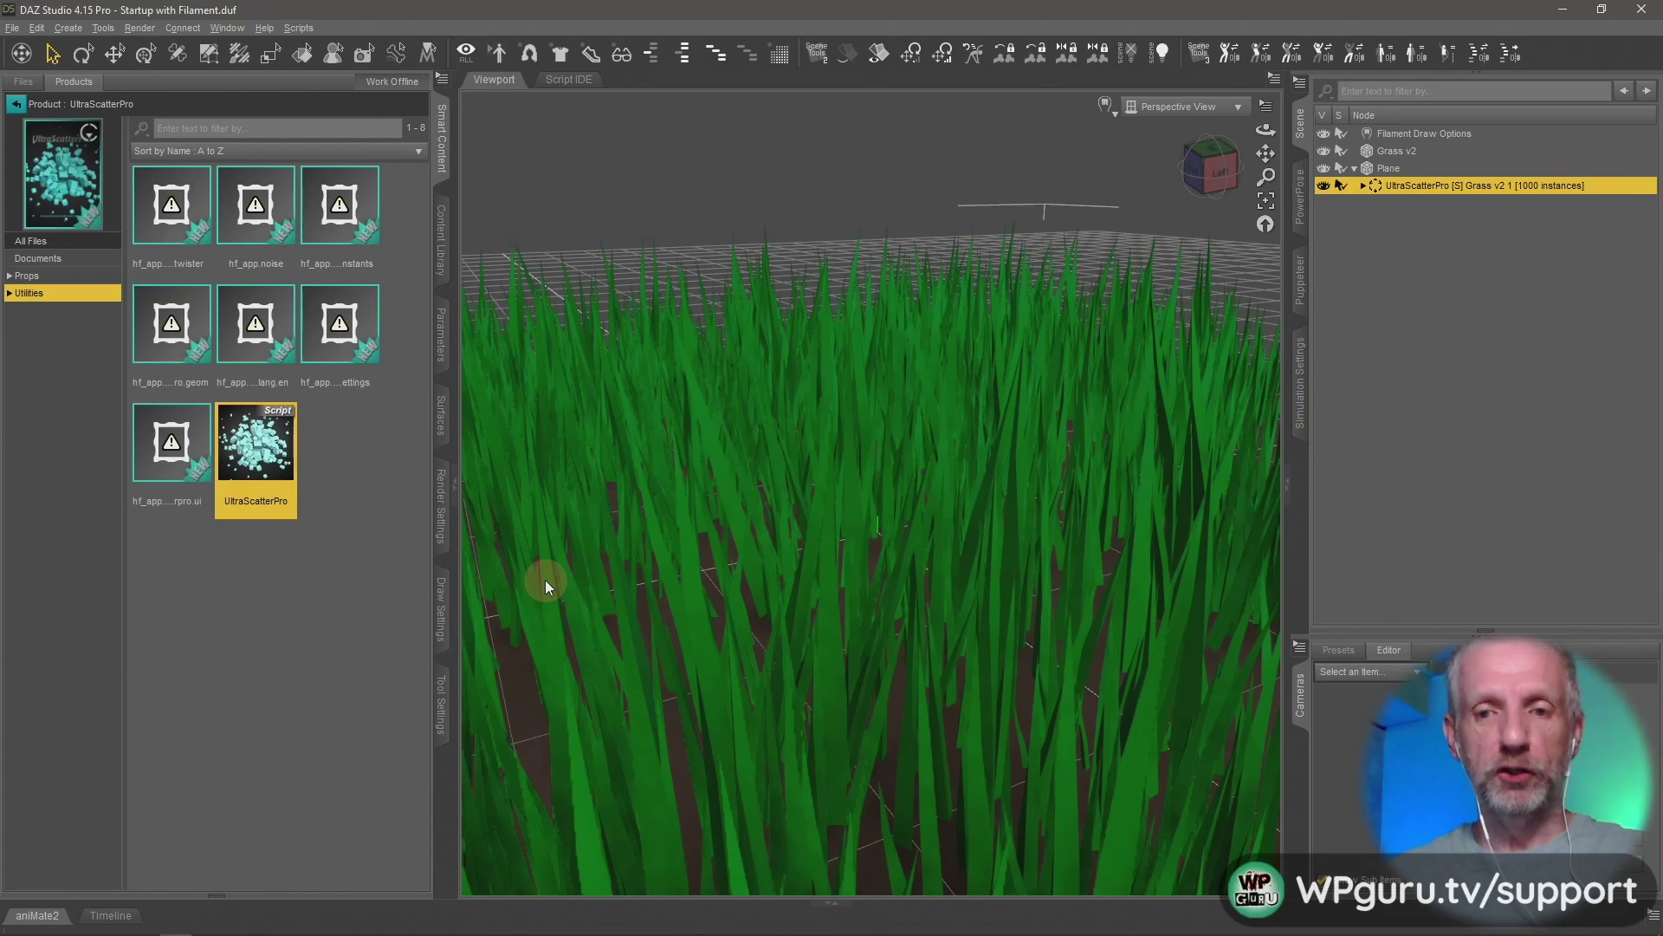
Set the Environment Intensity Scale of the Filament Draw Options to 8000
scroll(901, 605, "down", 6)
left_click_drag(822, 596, 1058, 631)
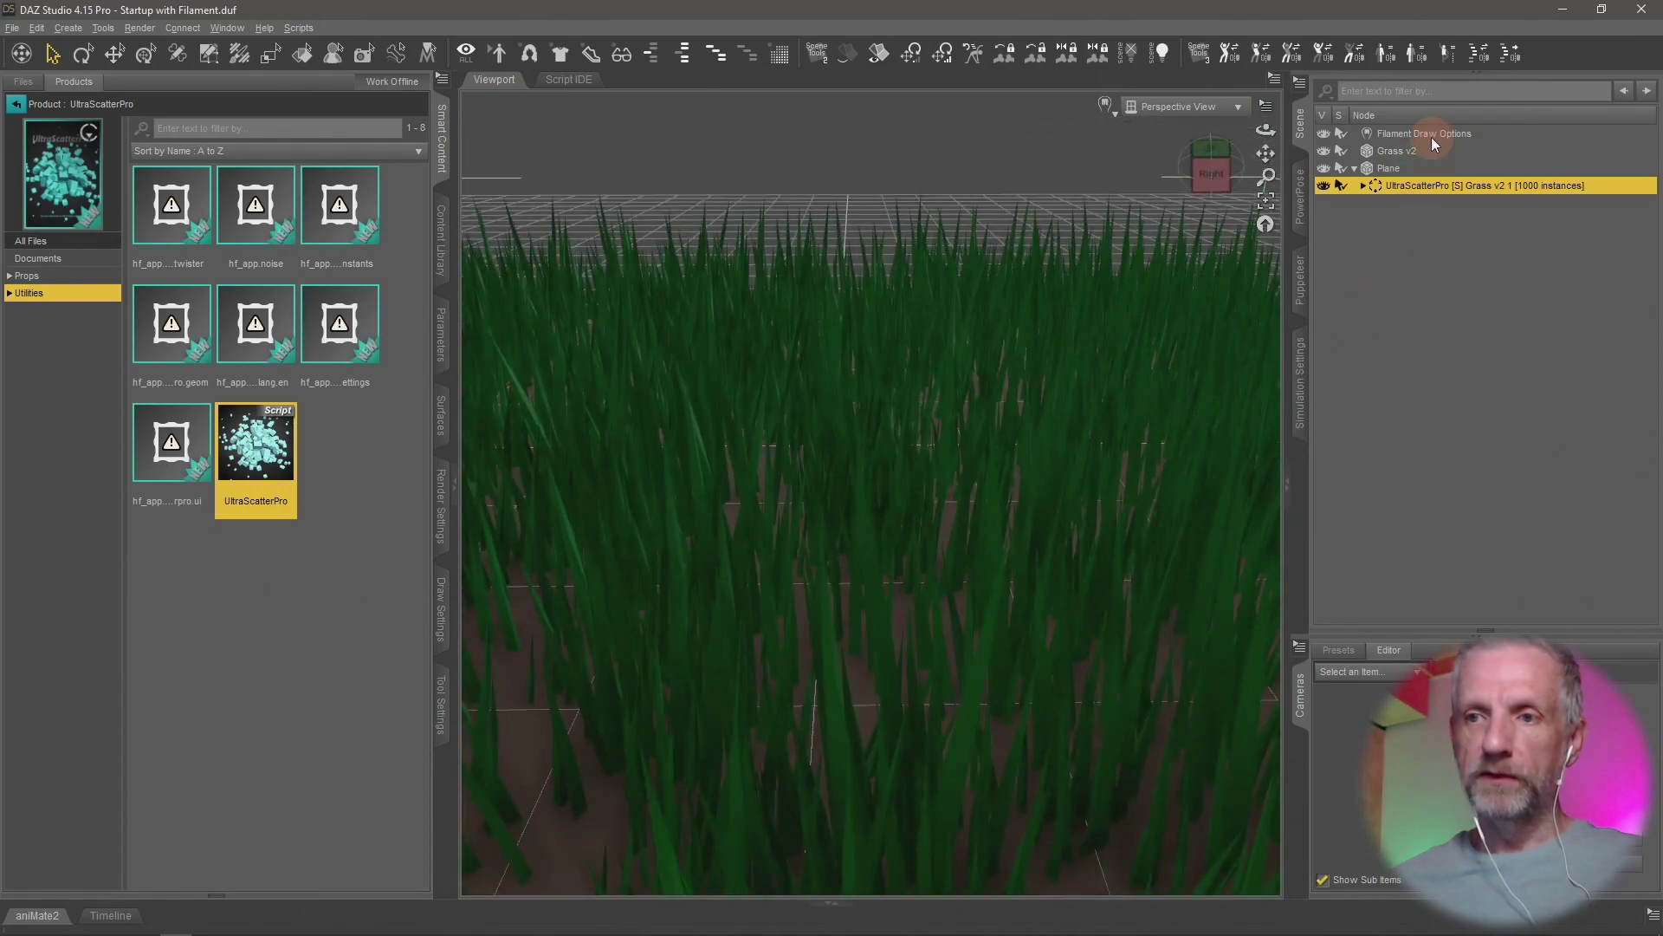
left_click(1431, 137)
left_click(442, 330)
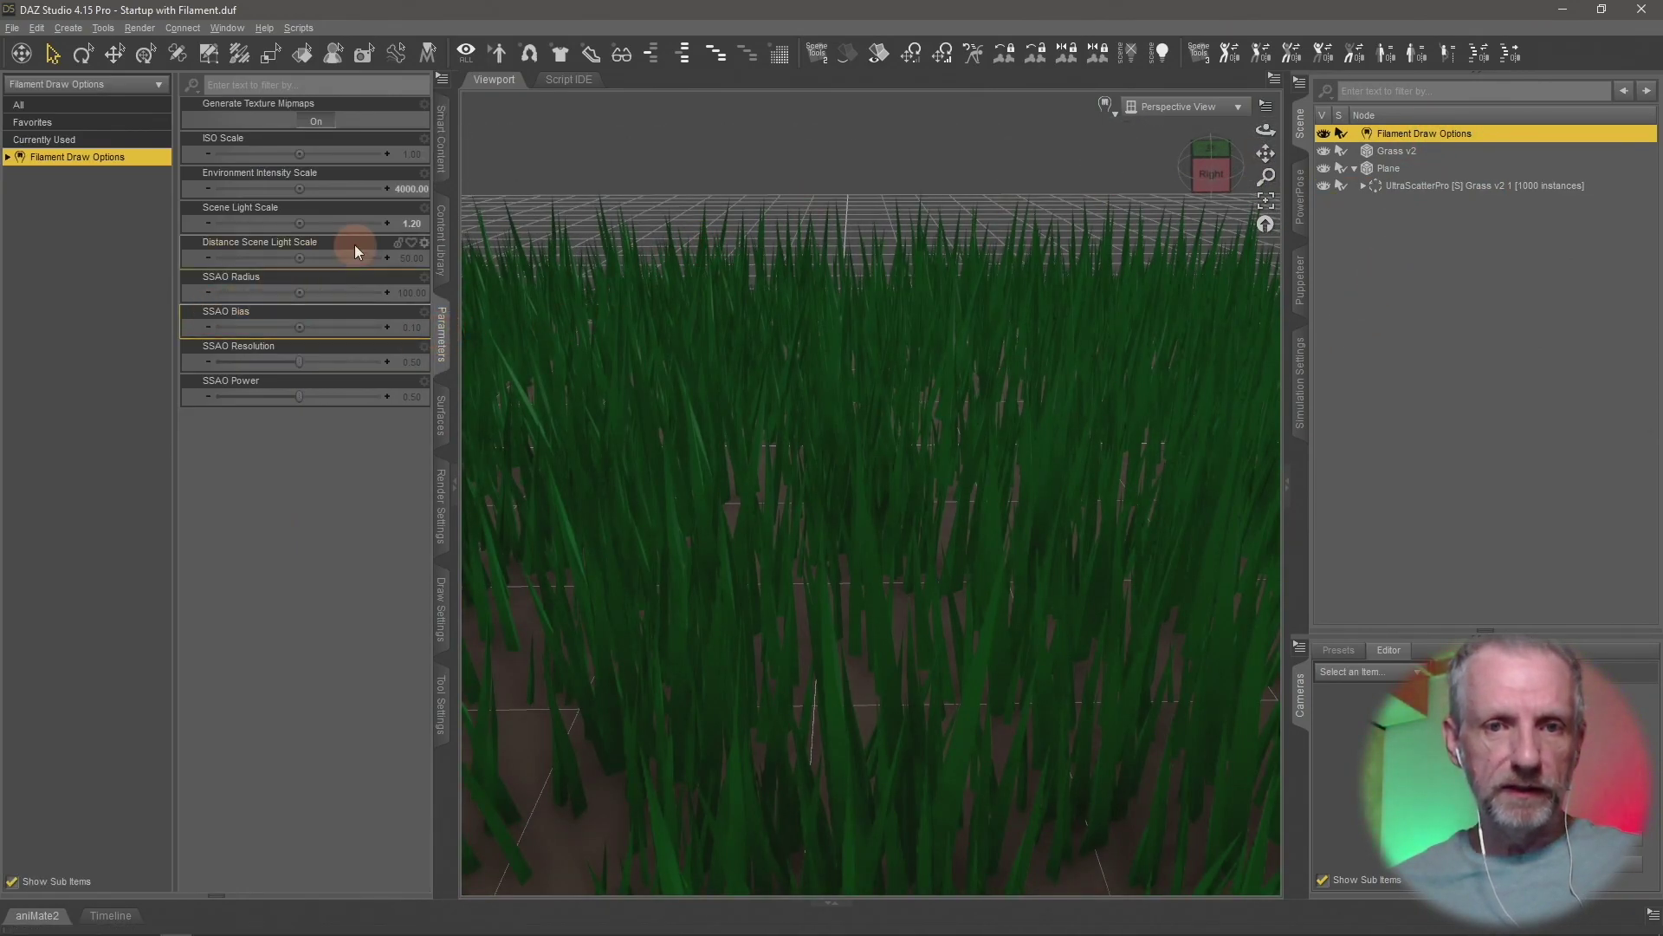
left_click(411, 189)
type("80")
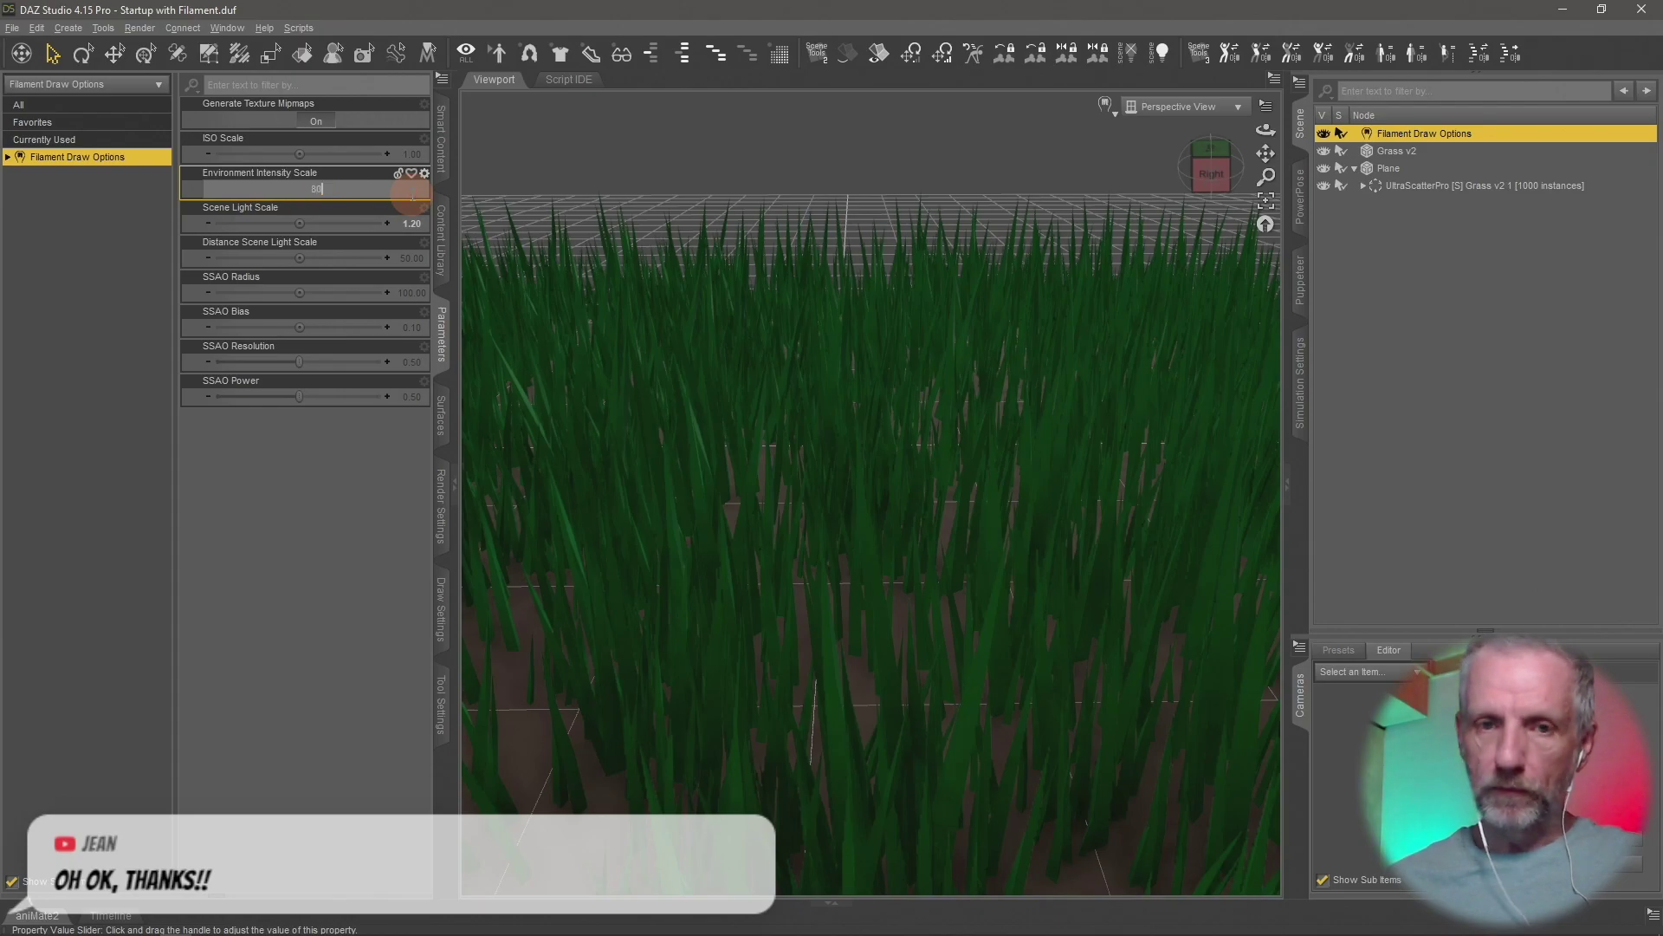
type("00")
key("Return")
middle_click_drag(782, 535, 888, 409)
scroll(849, 538, "down", 6)
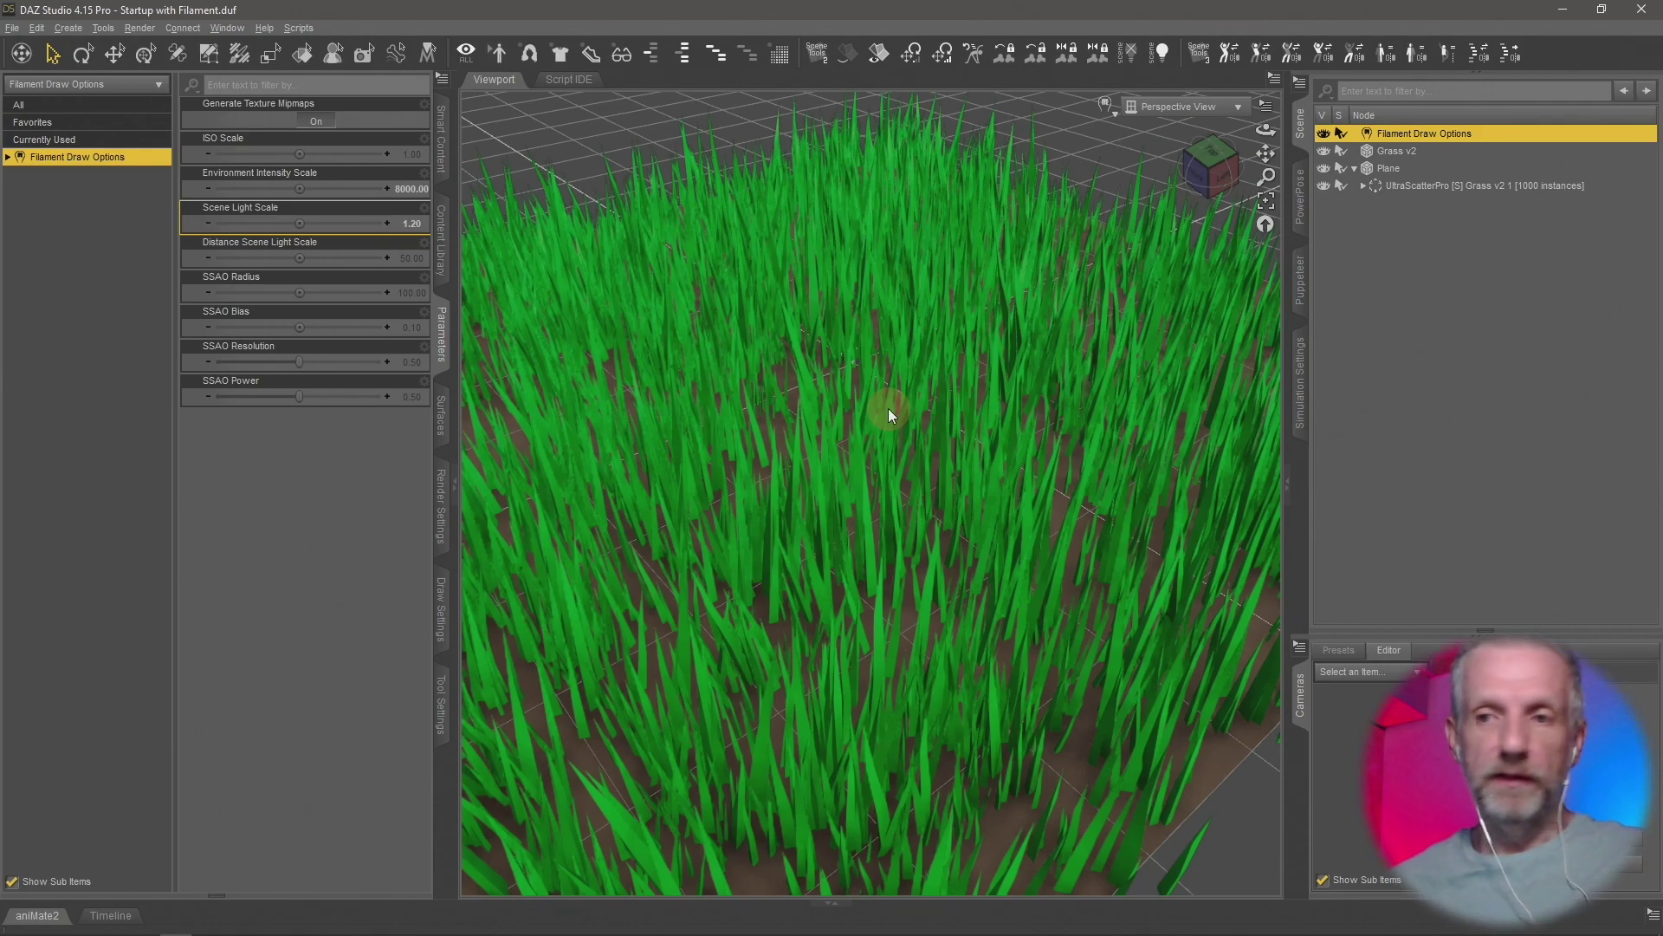
left_click(1419, 185)
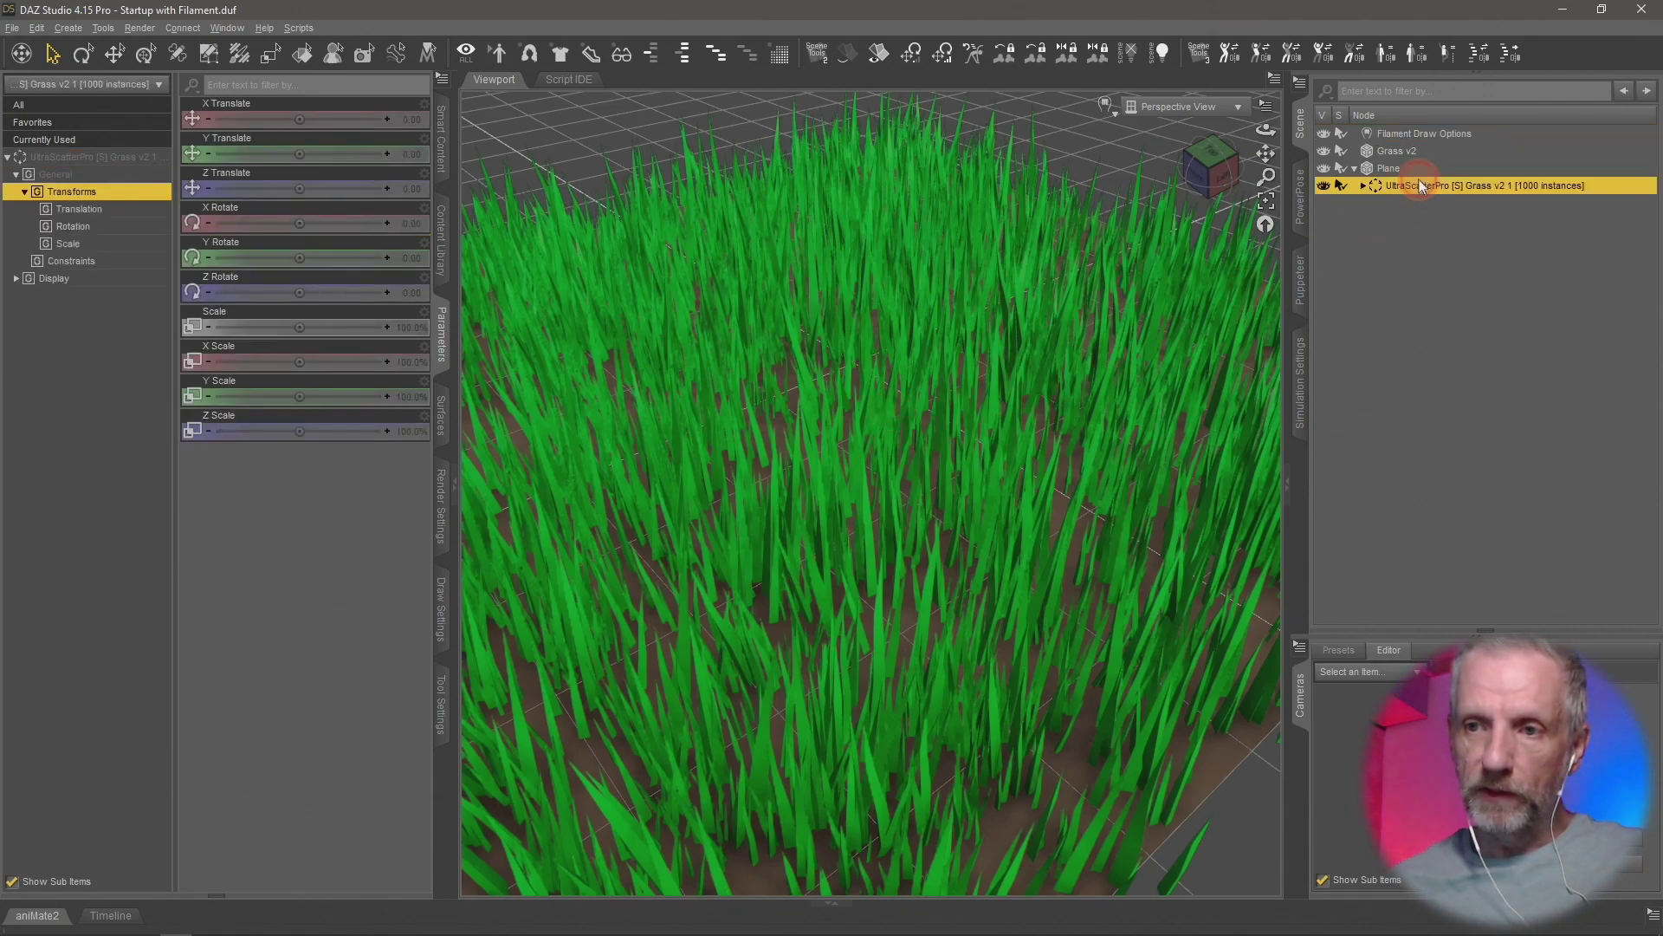
left_click(441, 136)
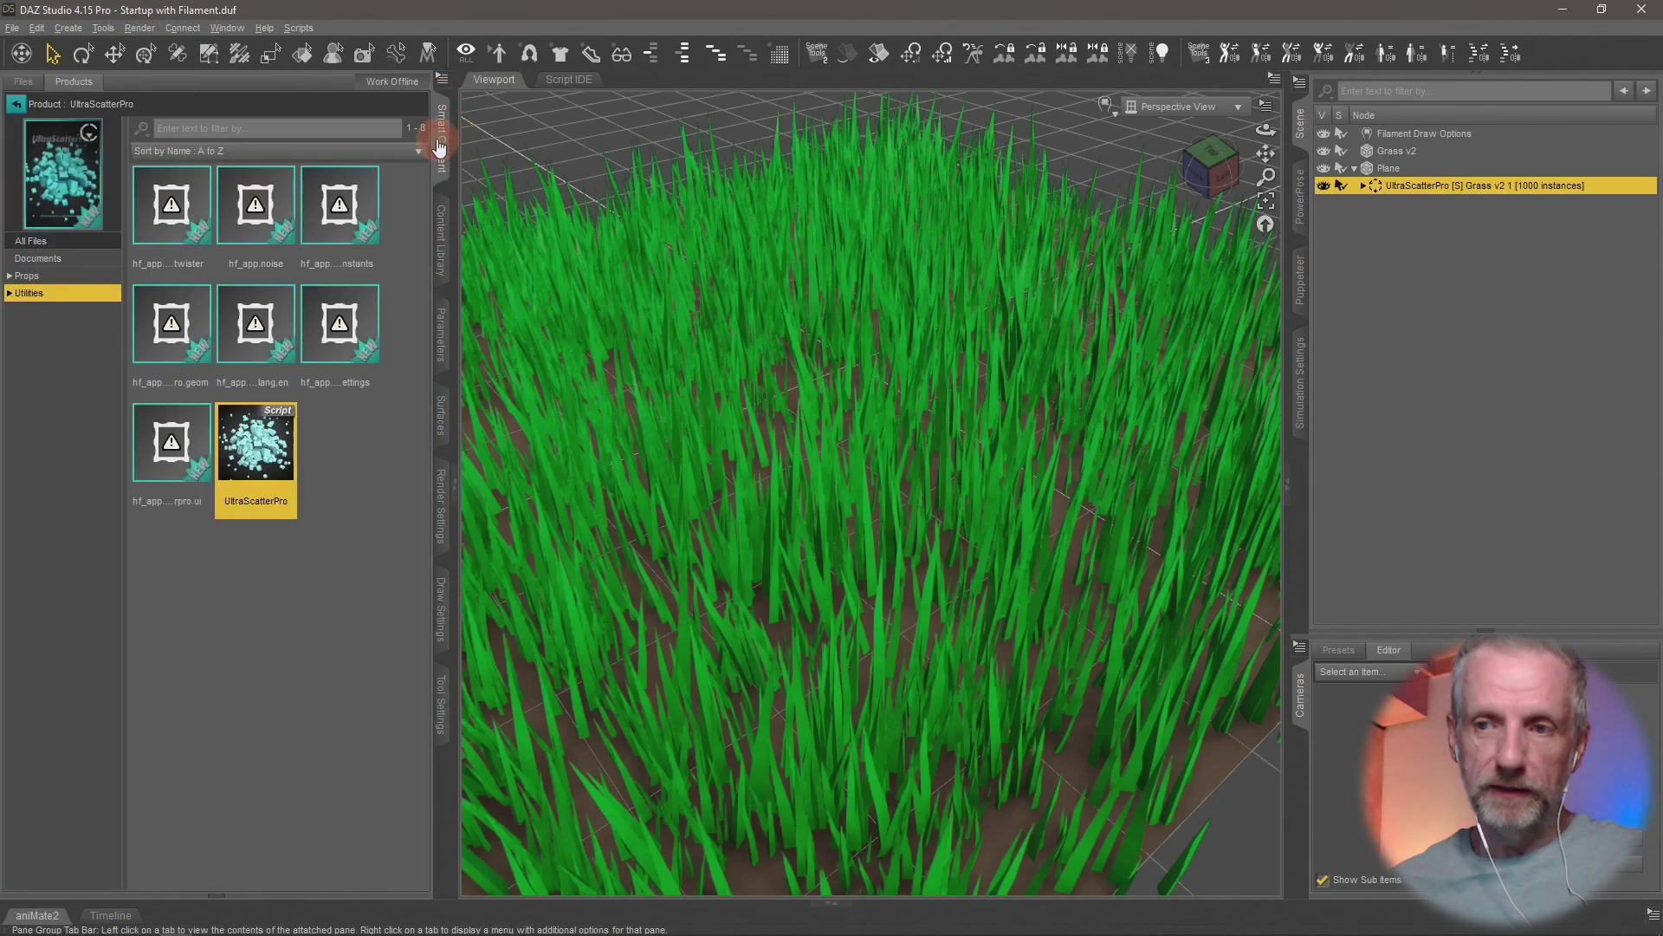
left_click(1402, 152)
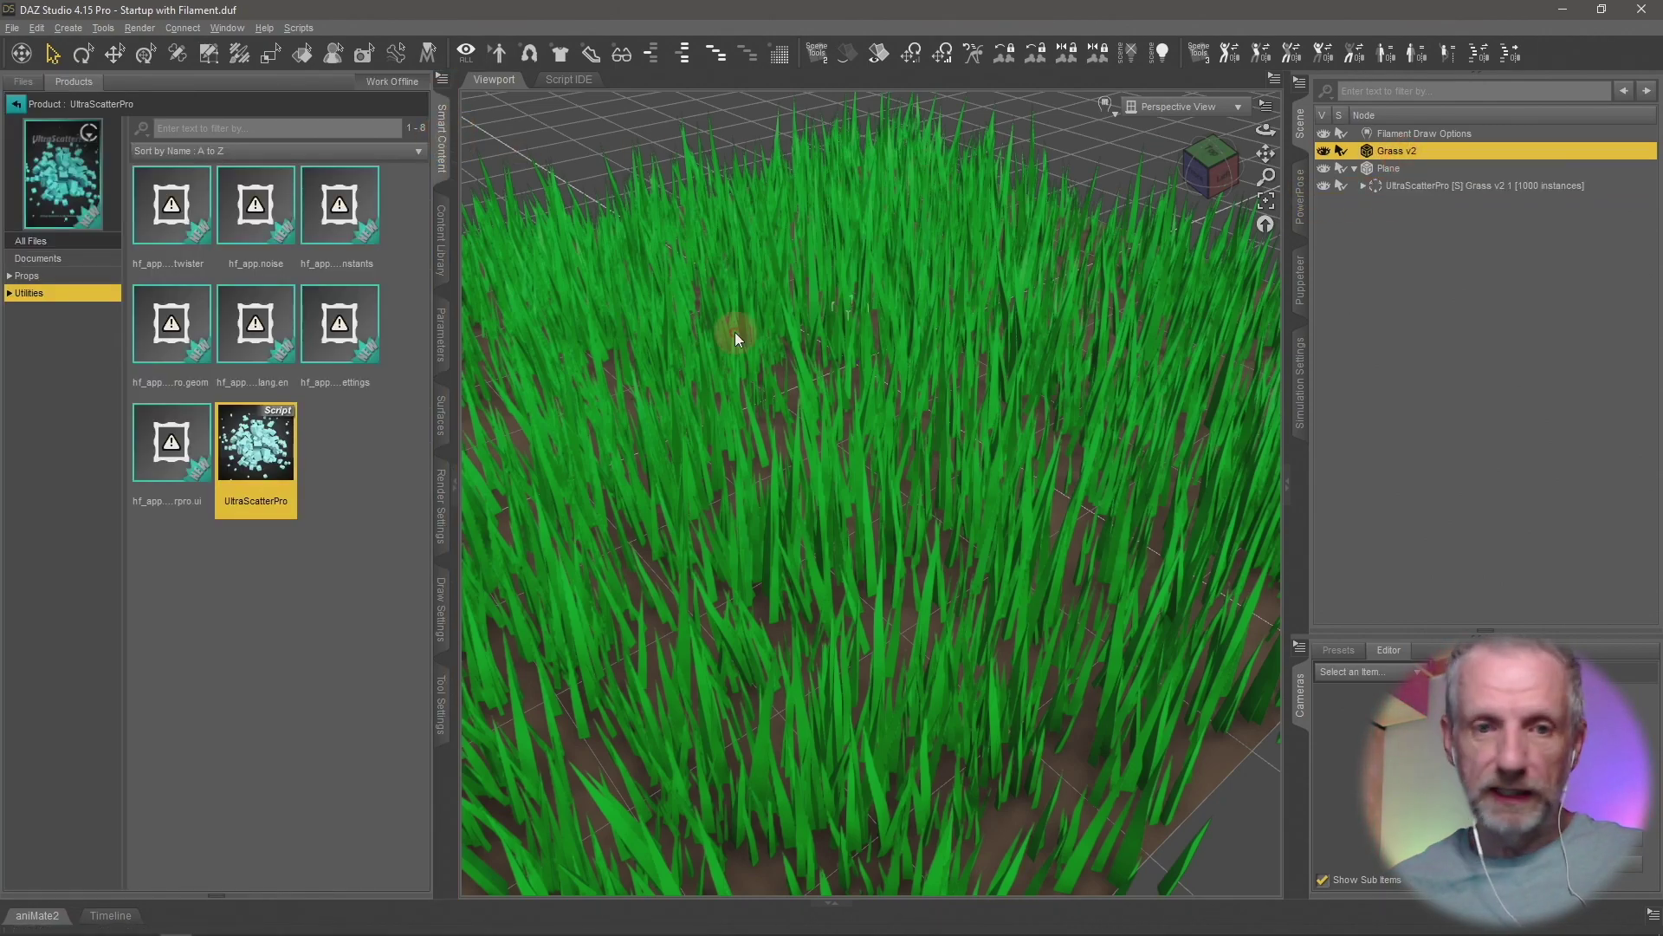
double_click(284, 469)
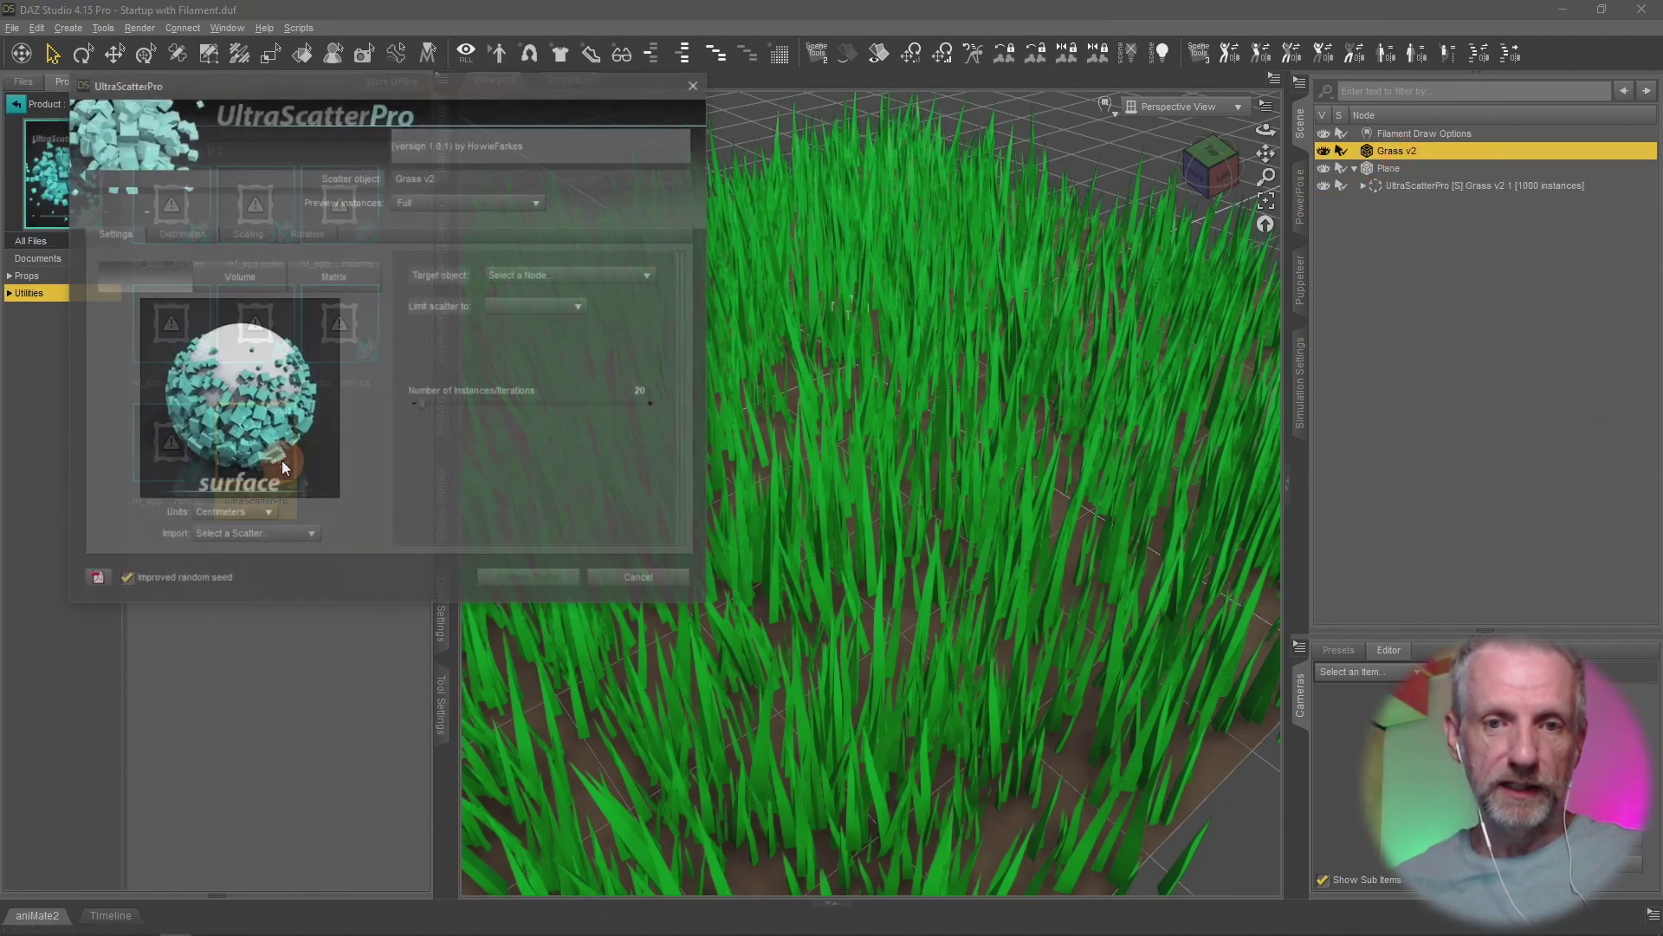
left_click(642, 579)
Reopen UltraScatterPro for the existing grass scatter group and examine the surface options for limiting the scatter on Plane
left_click(1499, 185)
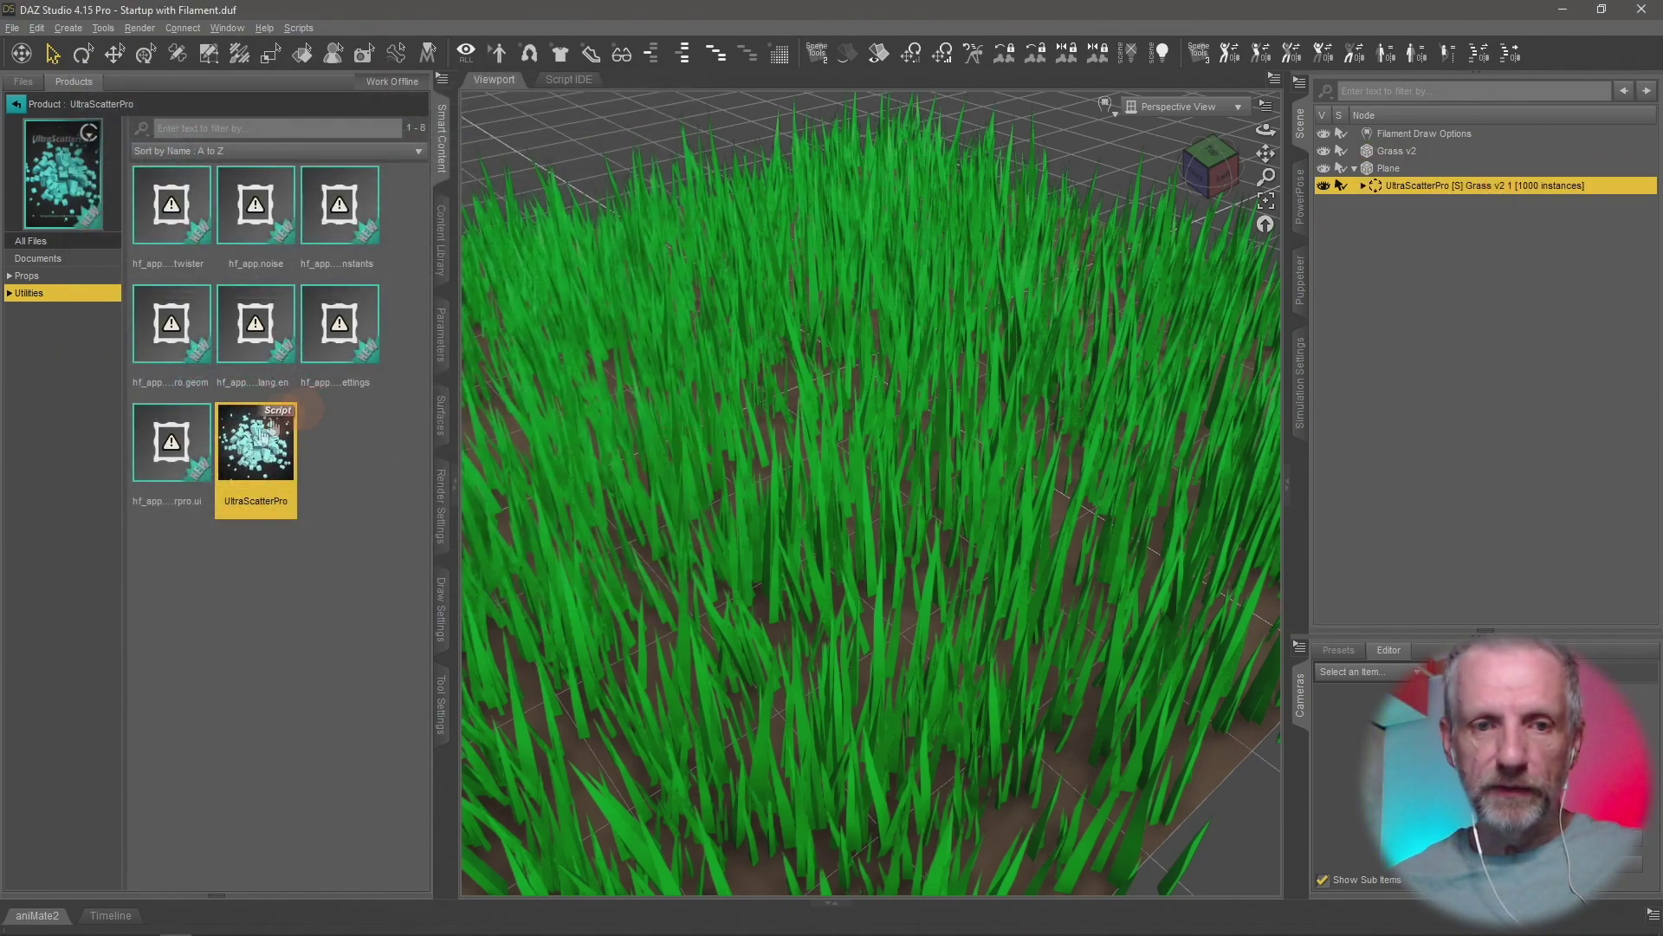
double_click(252, 452)
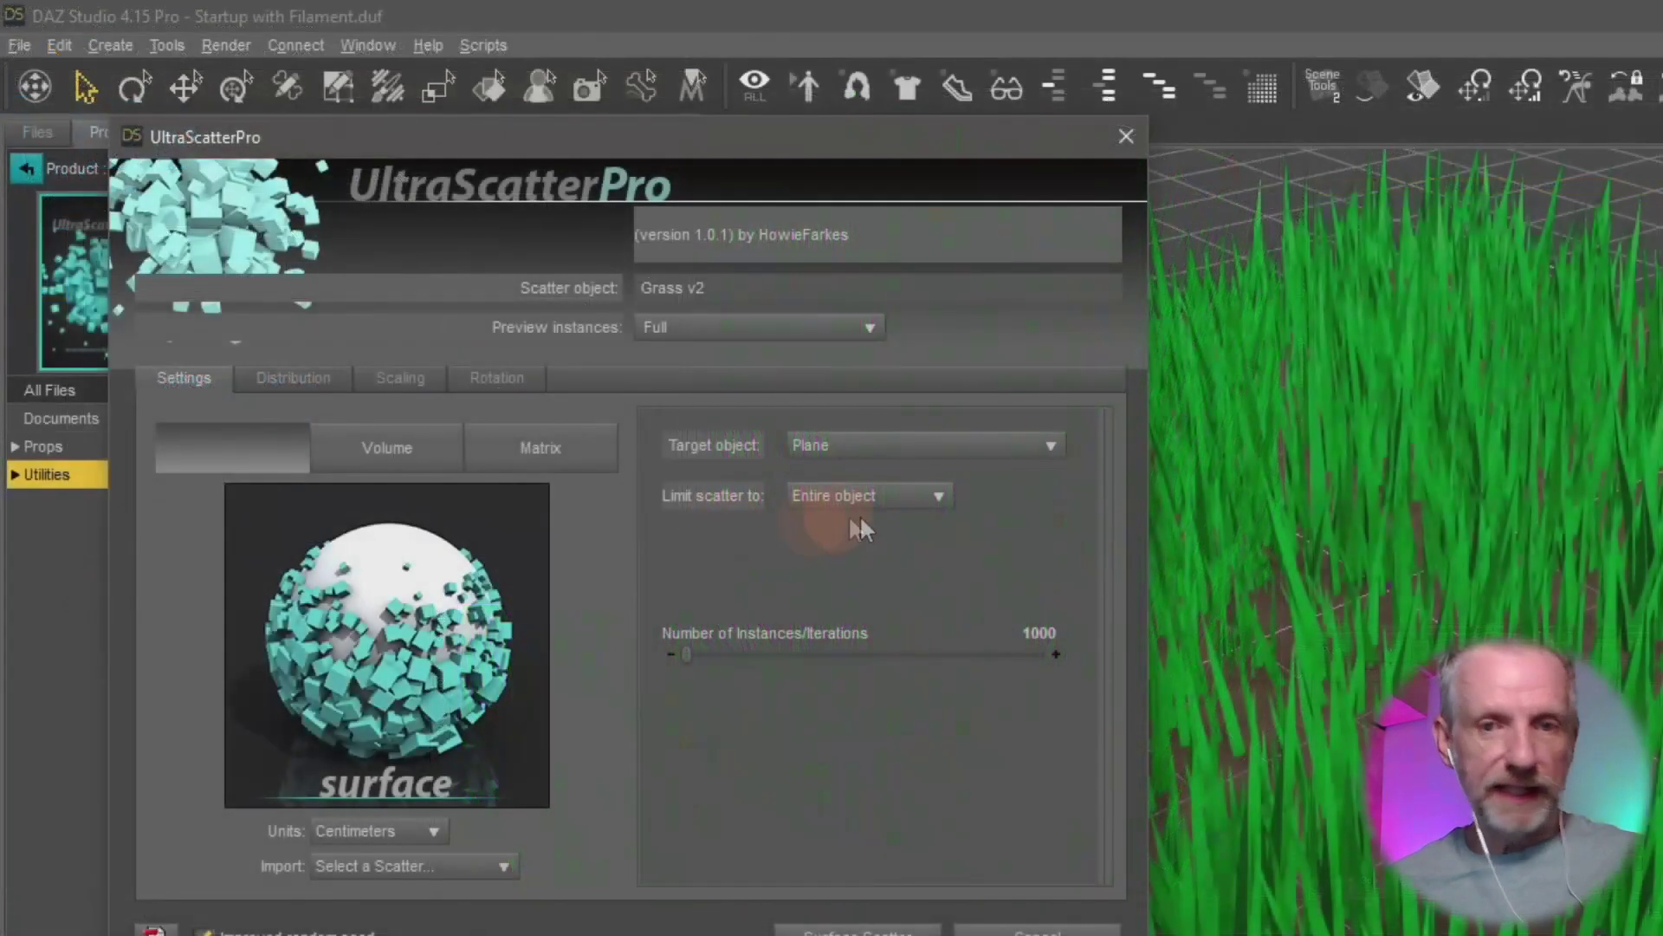
left_click(939, 510)
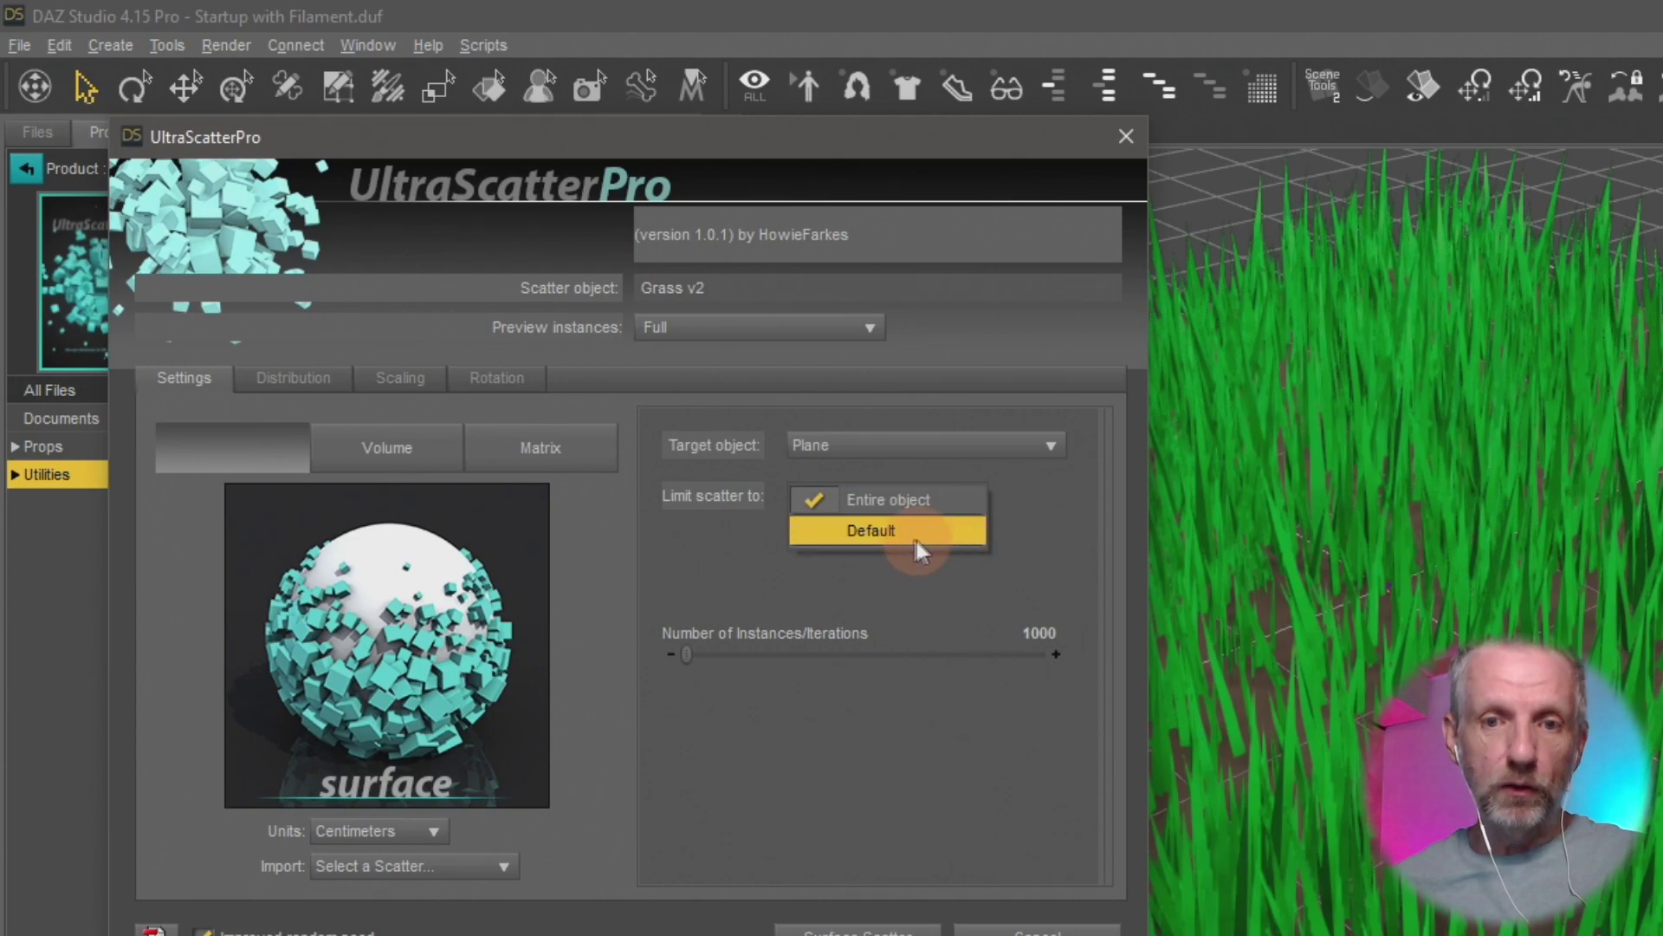
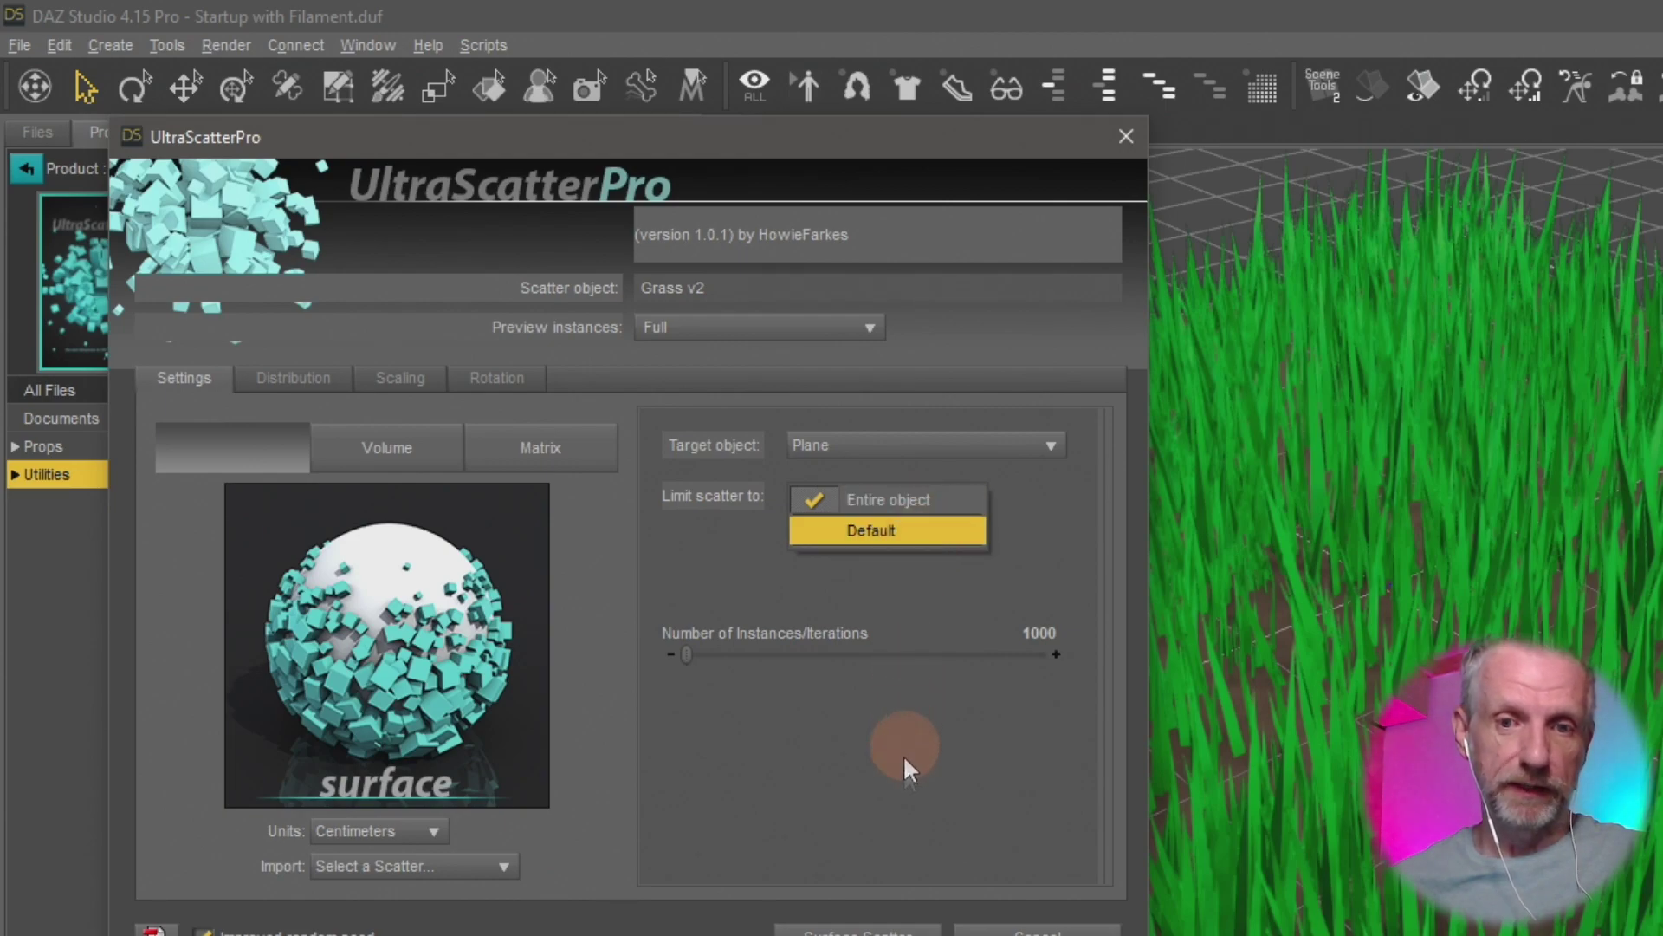
left_click(916, 854)
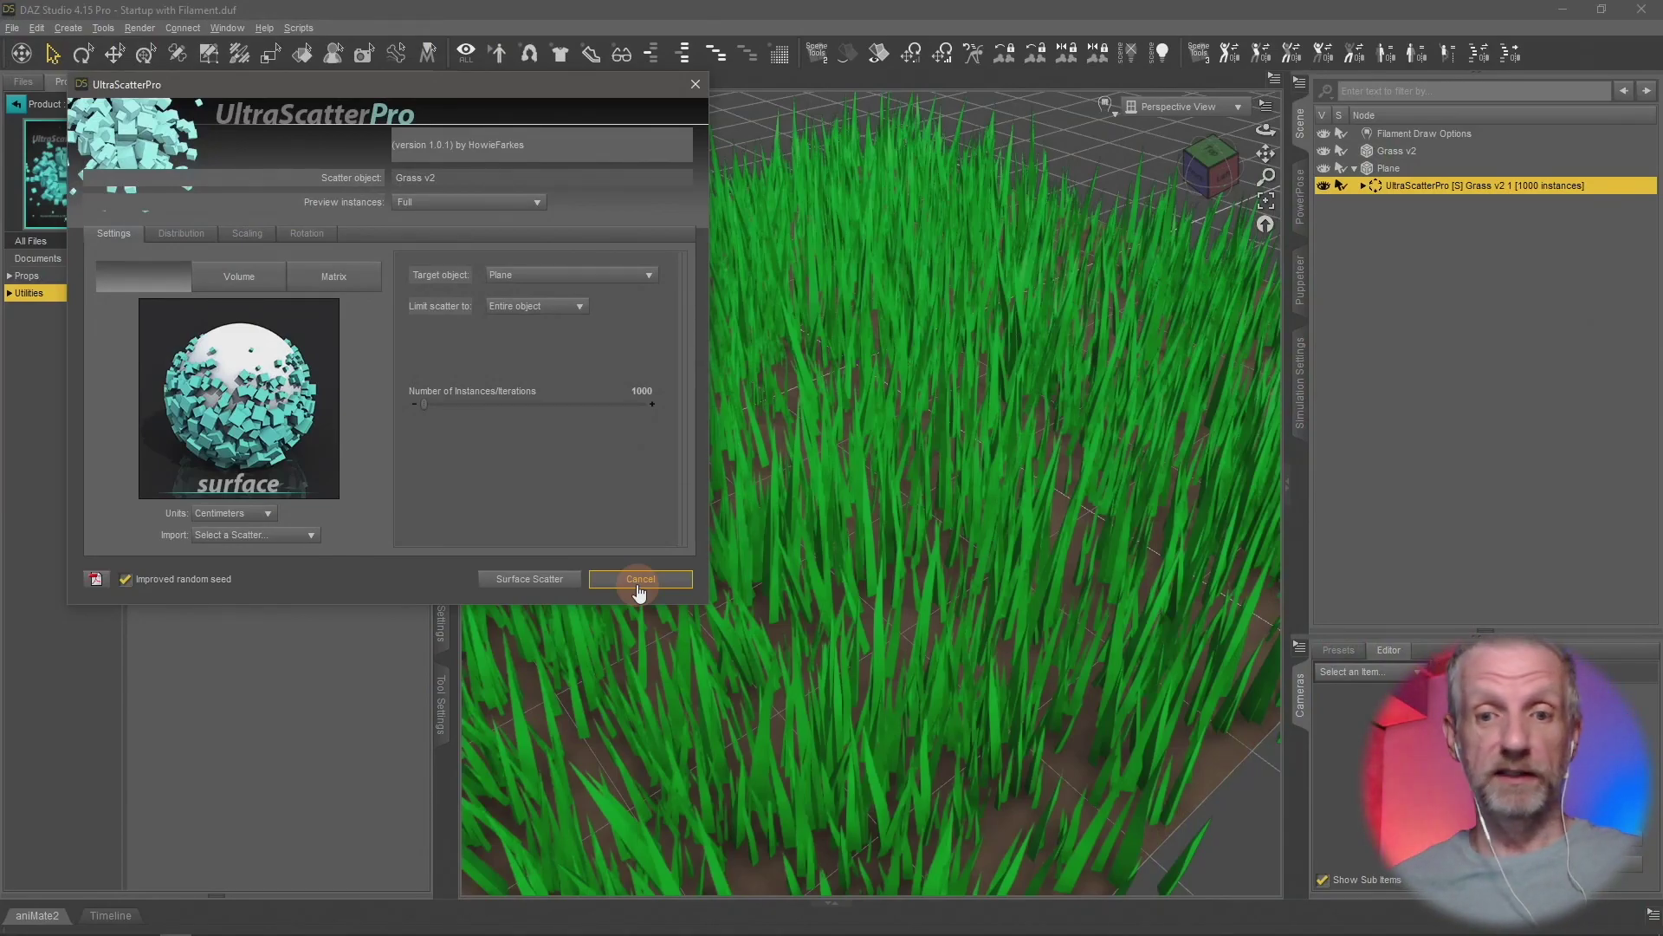
left_click(640, 580)
Convert the Grass v2 geometry to SubD
middle_click_drag(904, 668, 885, 609)
scroll(876, 615, "up", 5)
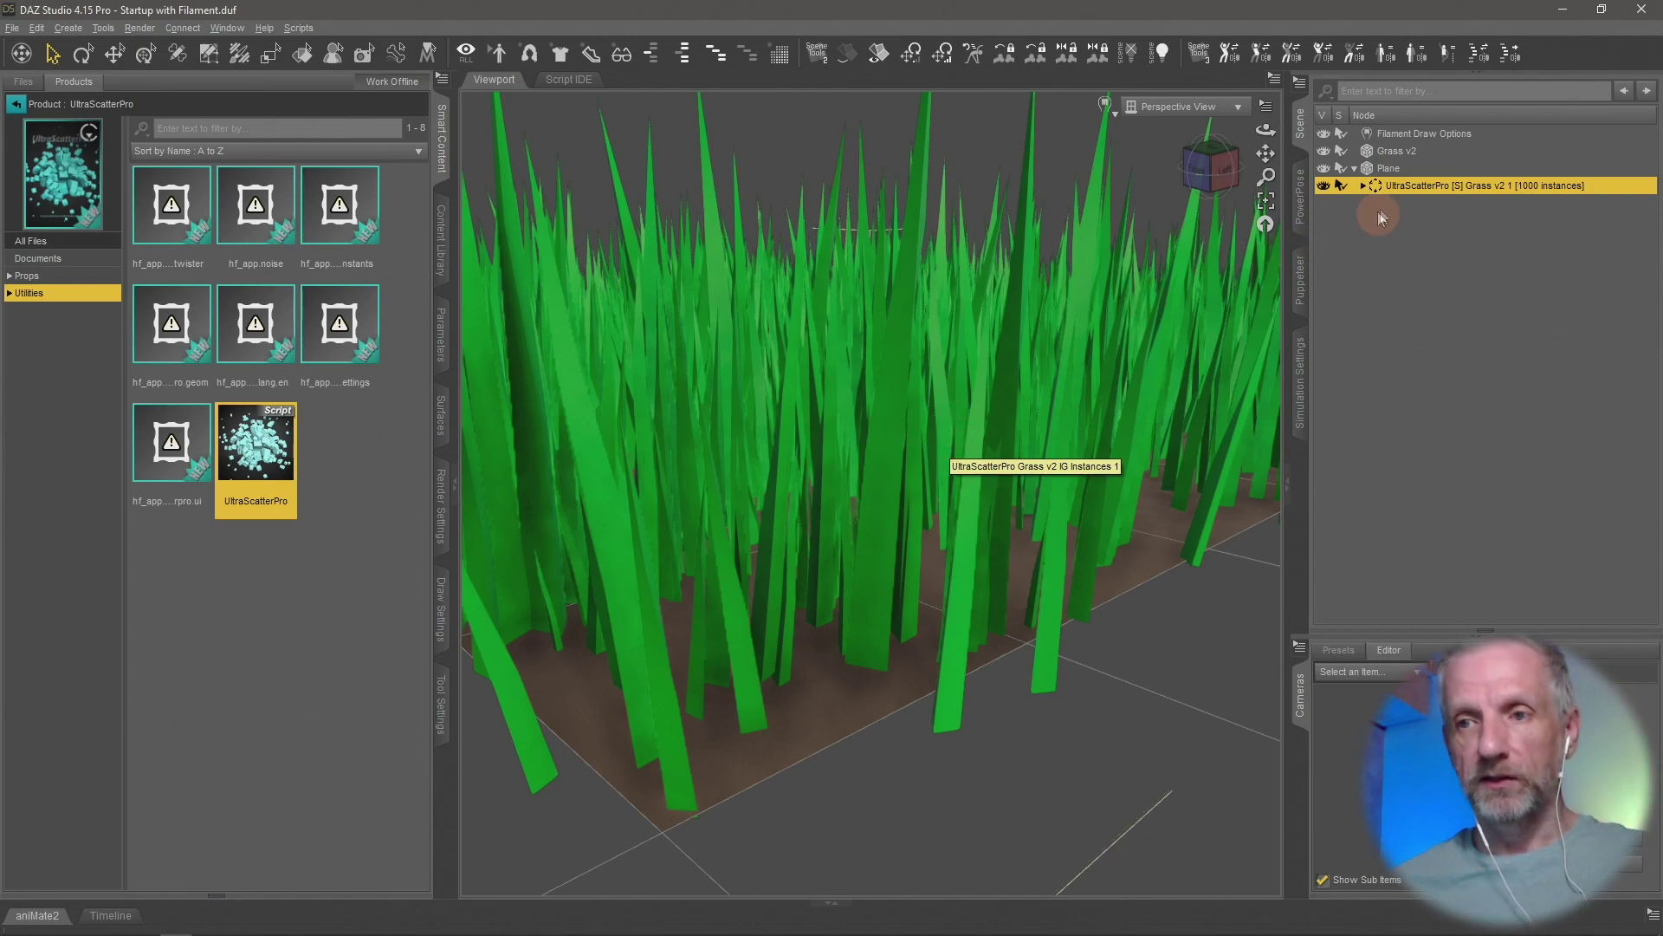
left_click(1456, 151)
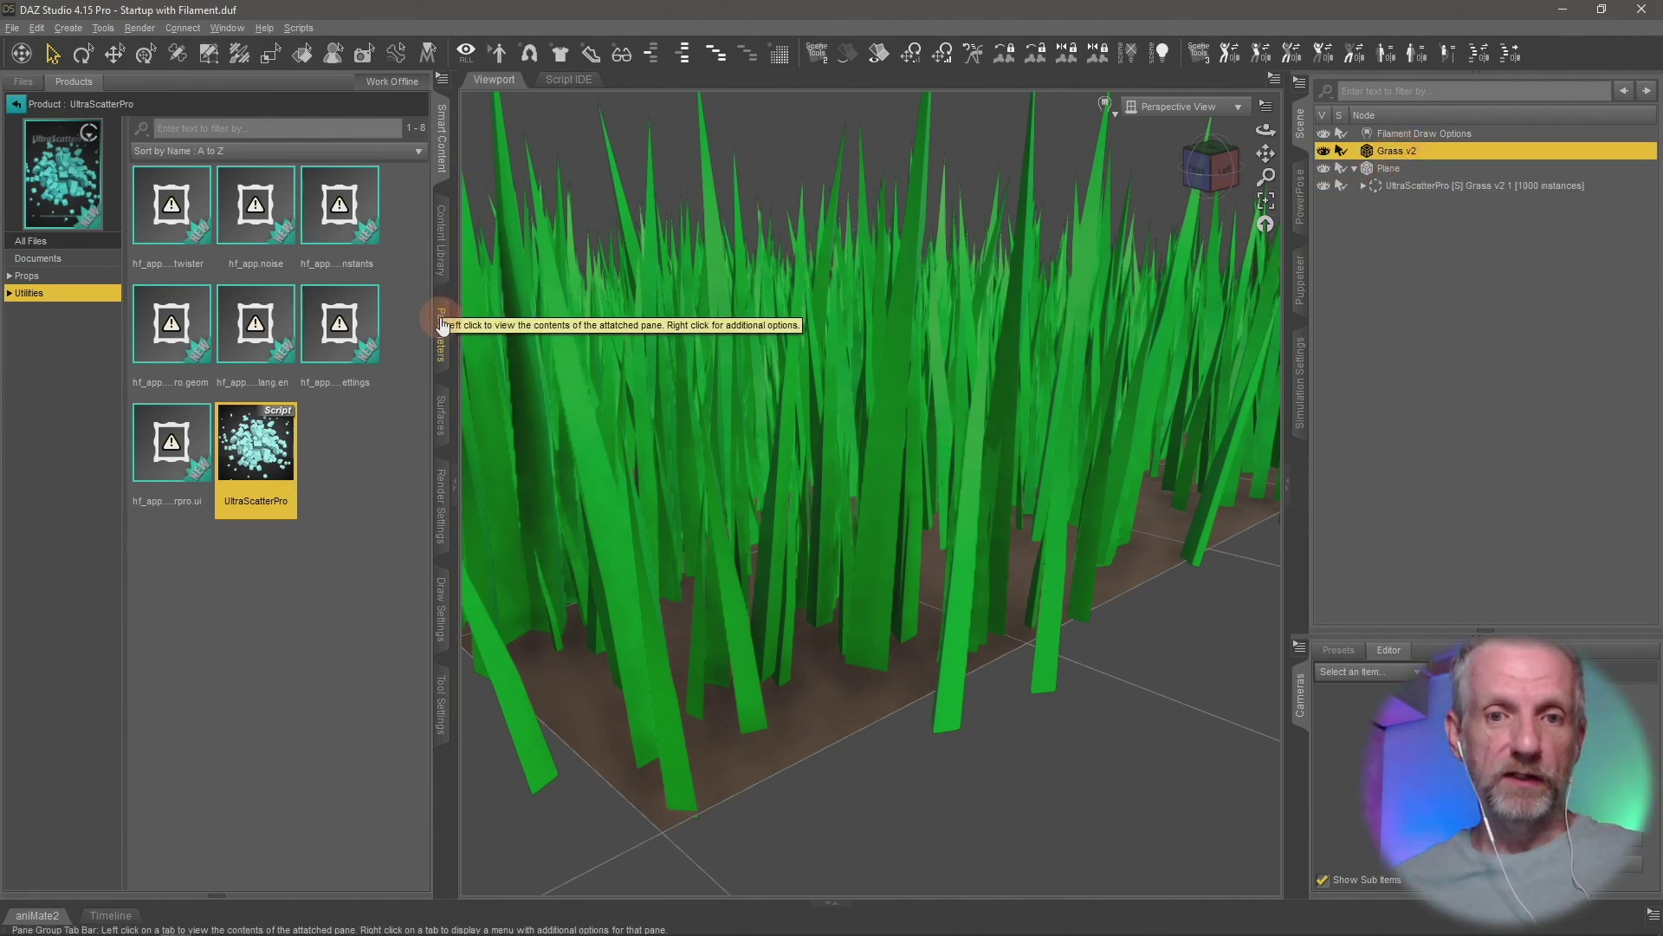
left_click(37, 27)
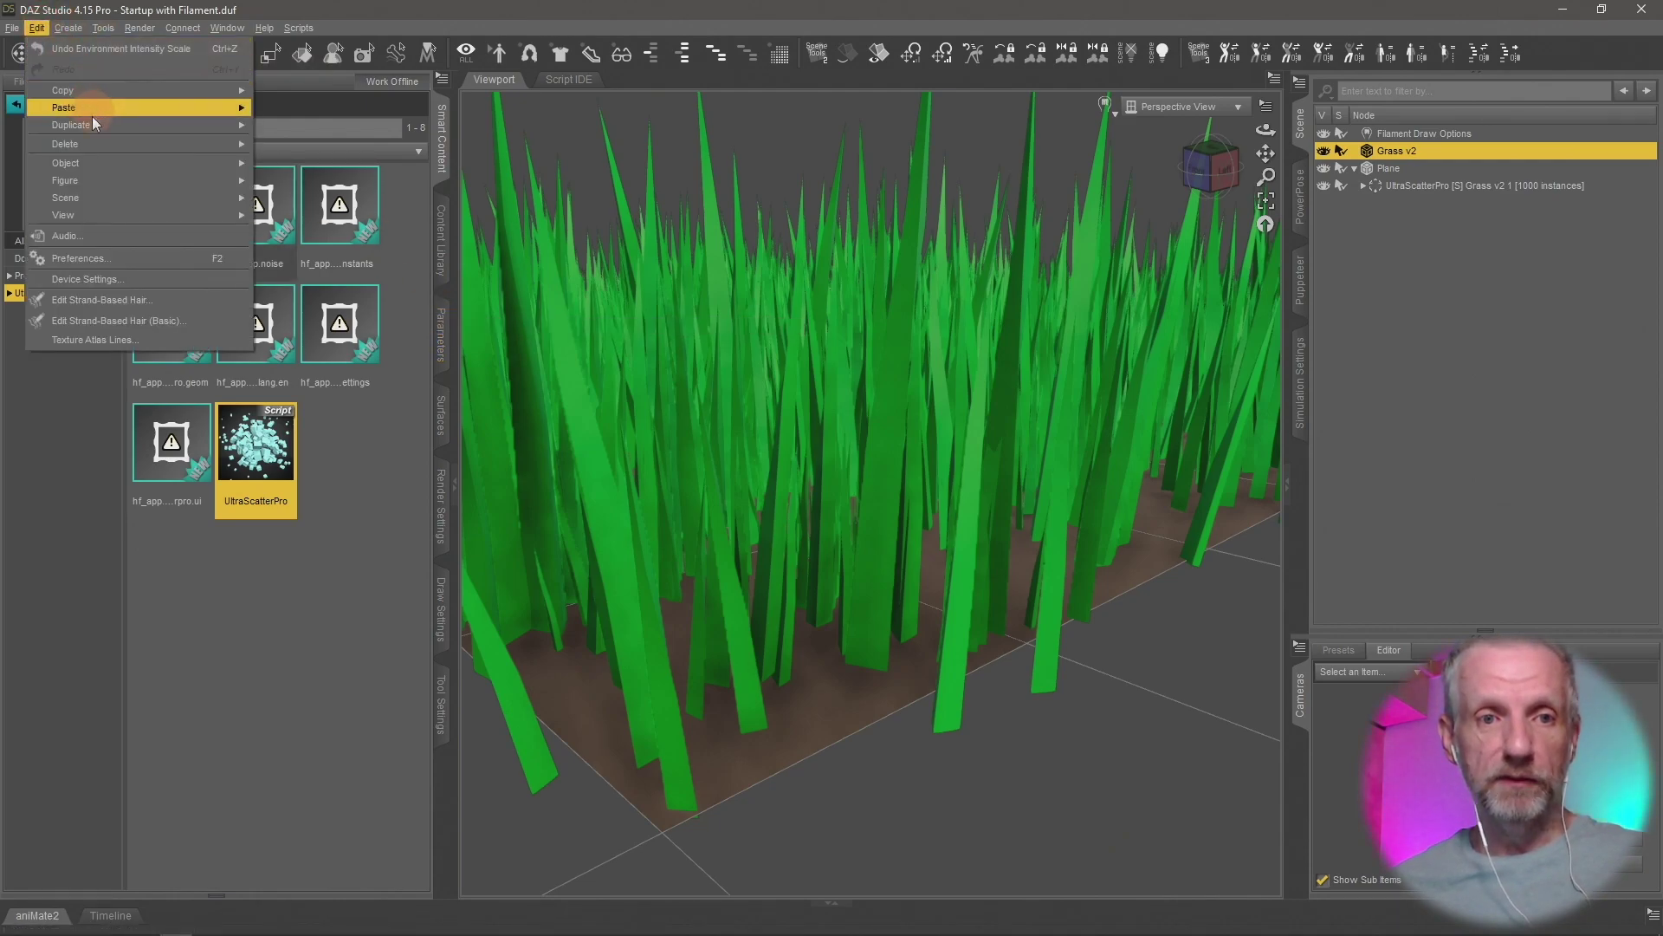
mouse_move(101, 163)
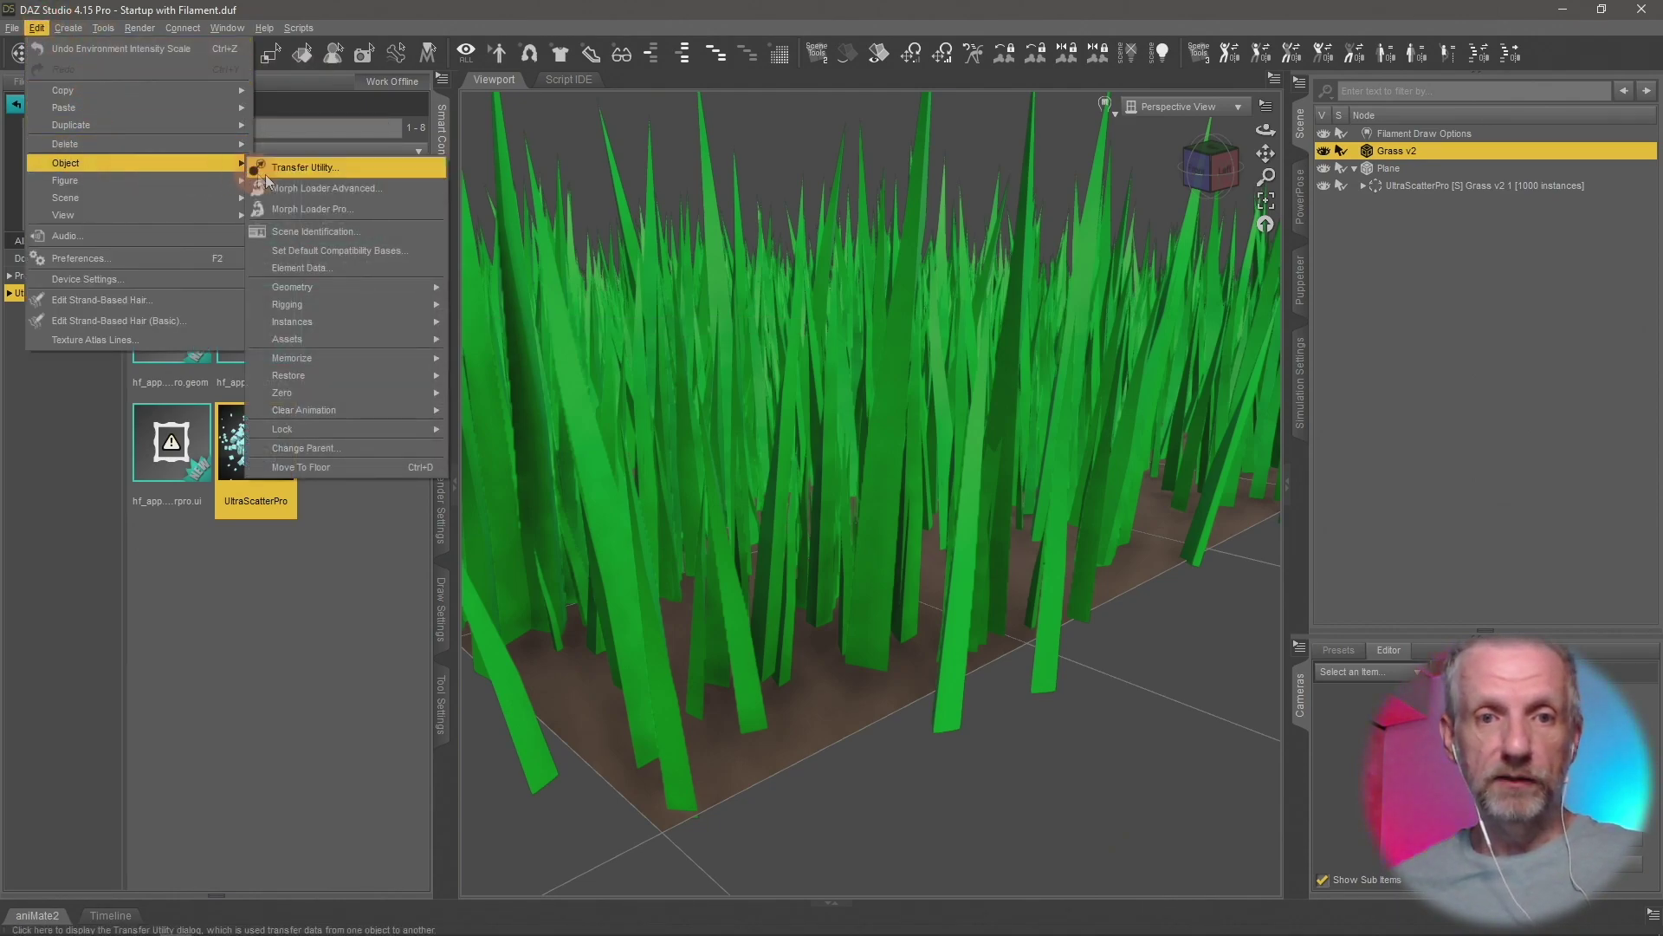
mouse_move(376, 286)
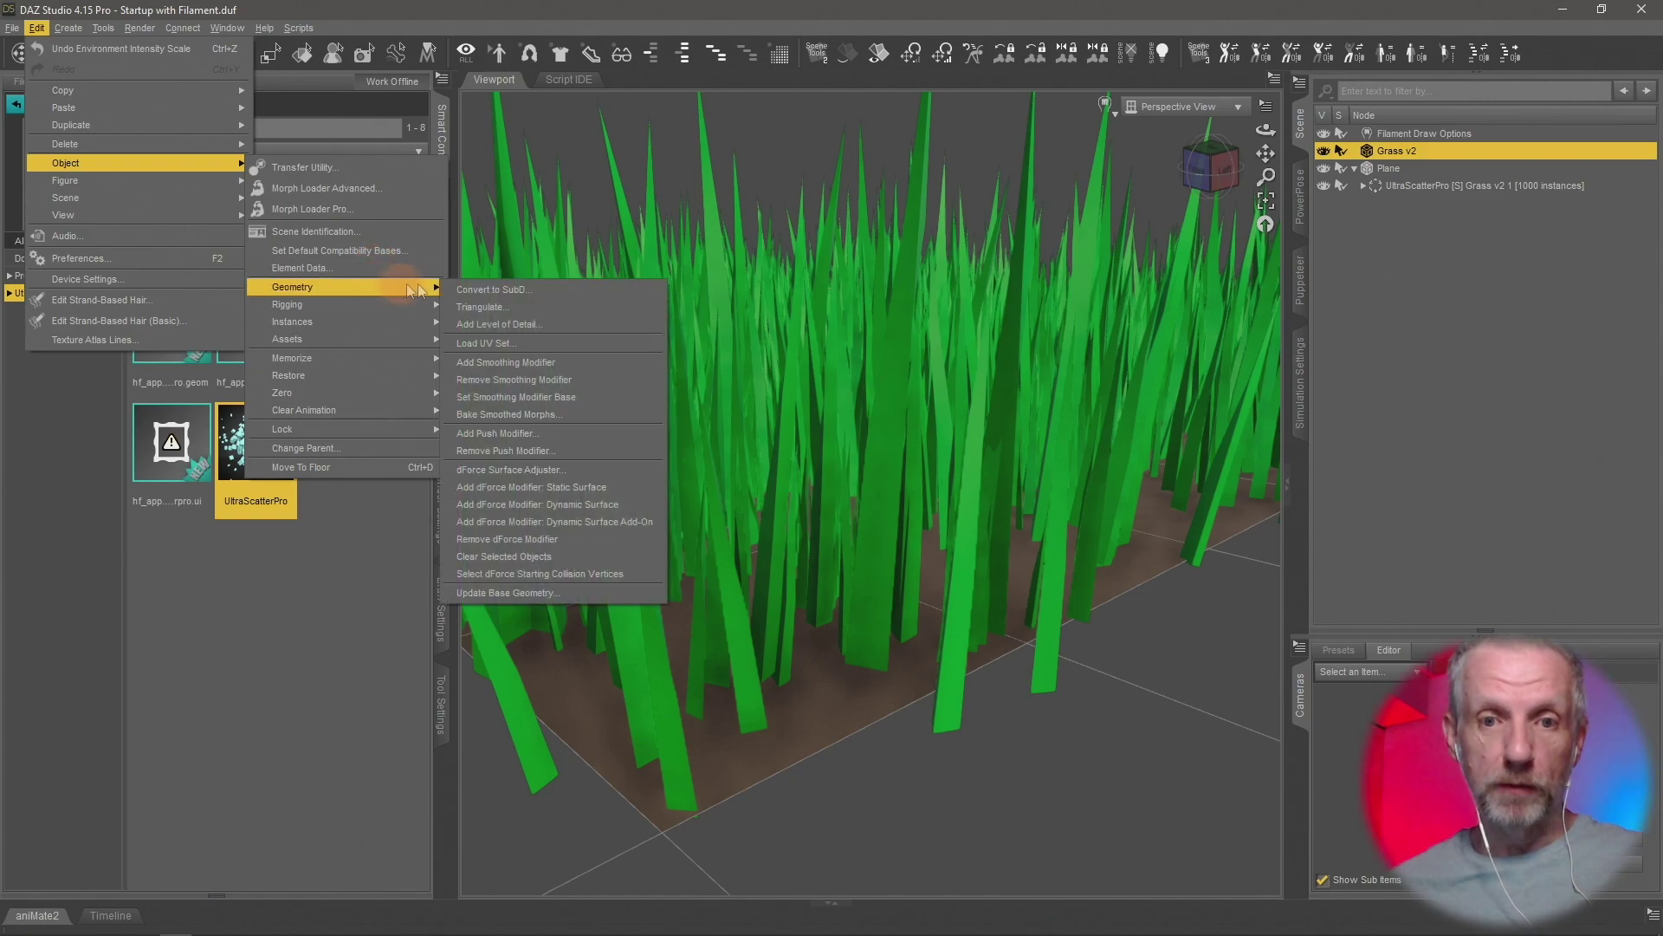
left_click(532, 289)
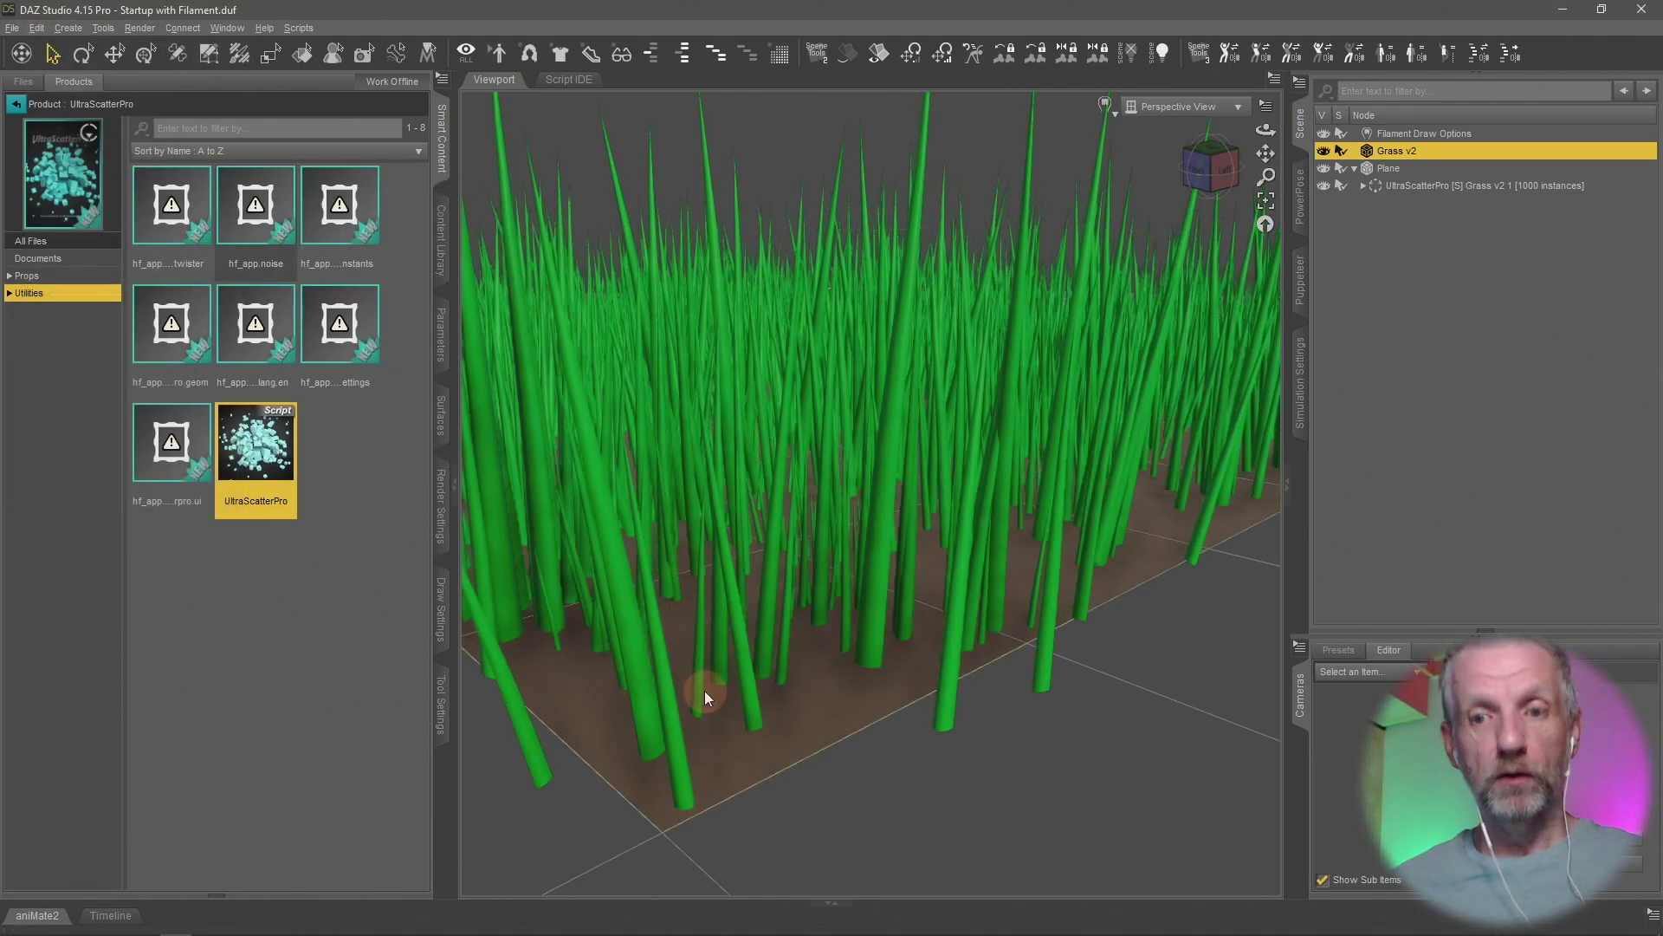
mouse_move(844, 527)
left_mouse_down("alt")
mouse_move(844, 589)
mouse_move(846, 527)
mouse_move(876, 531)
mouse_move(845, 528)
left_mouse_up("alt")
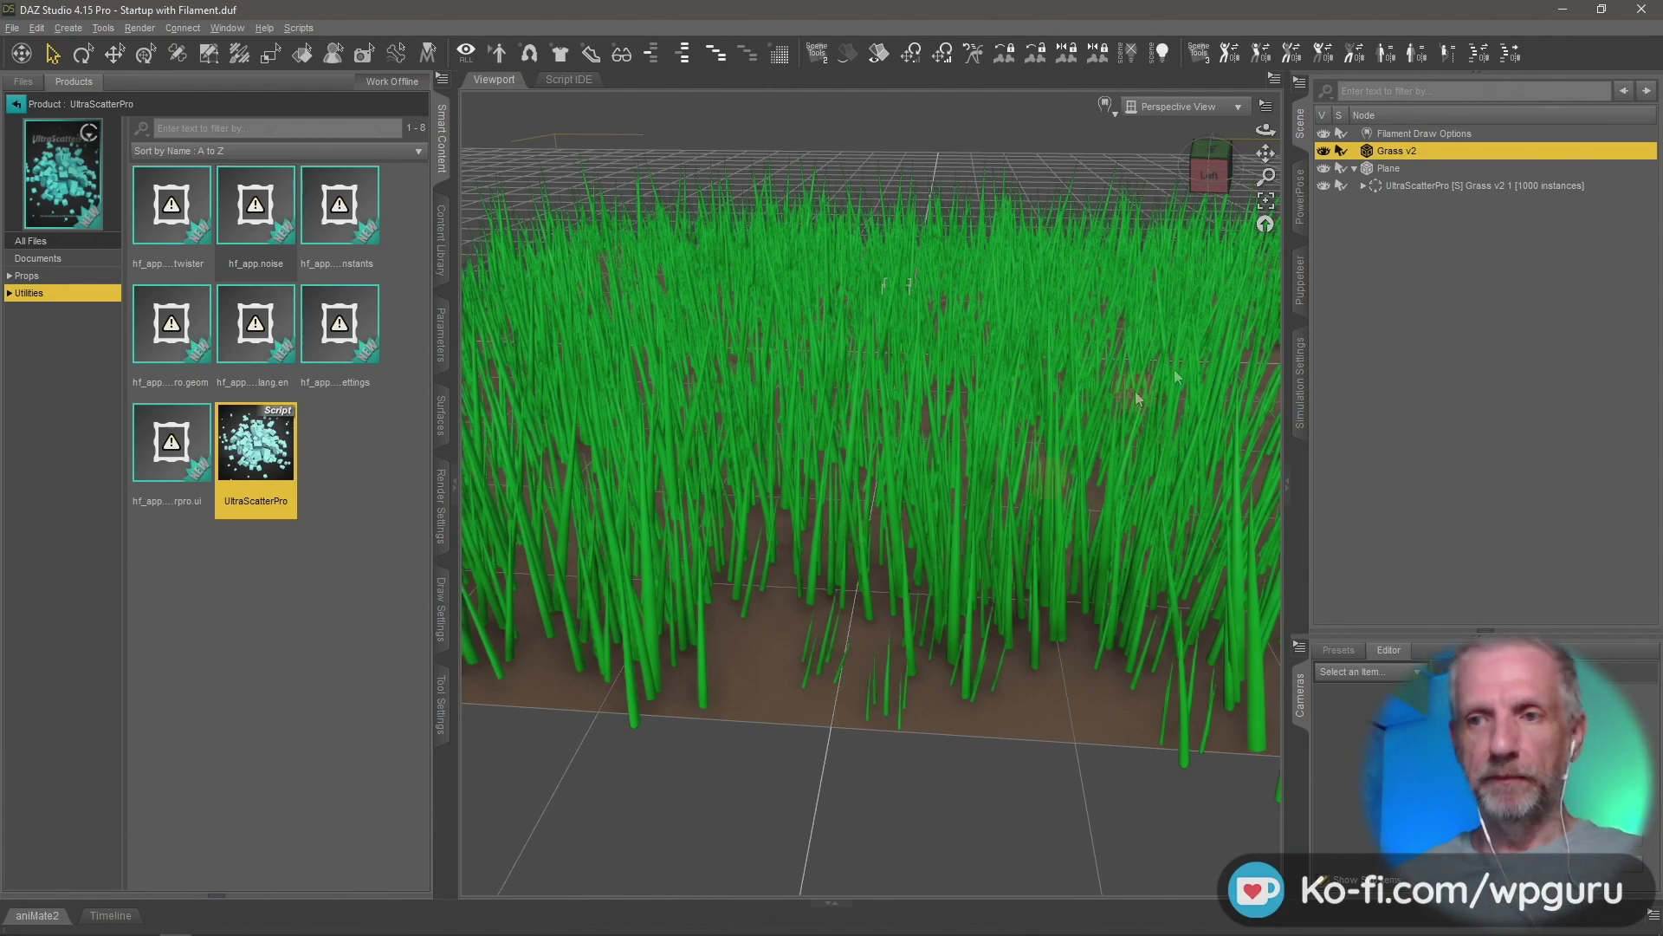
Delete the UltraScatterPro grass instance group and the Plane from the scene
left_click(1462, 193)
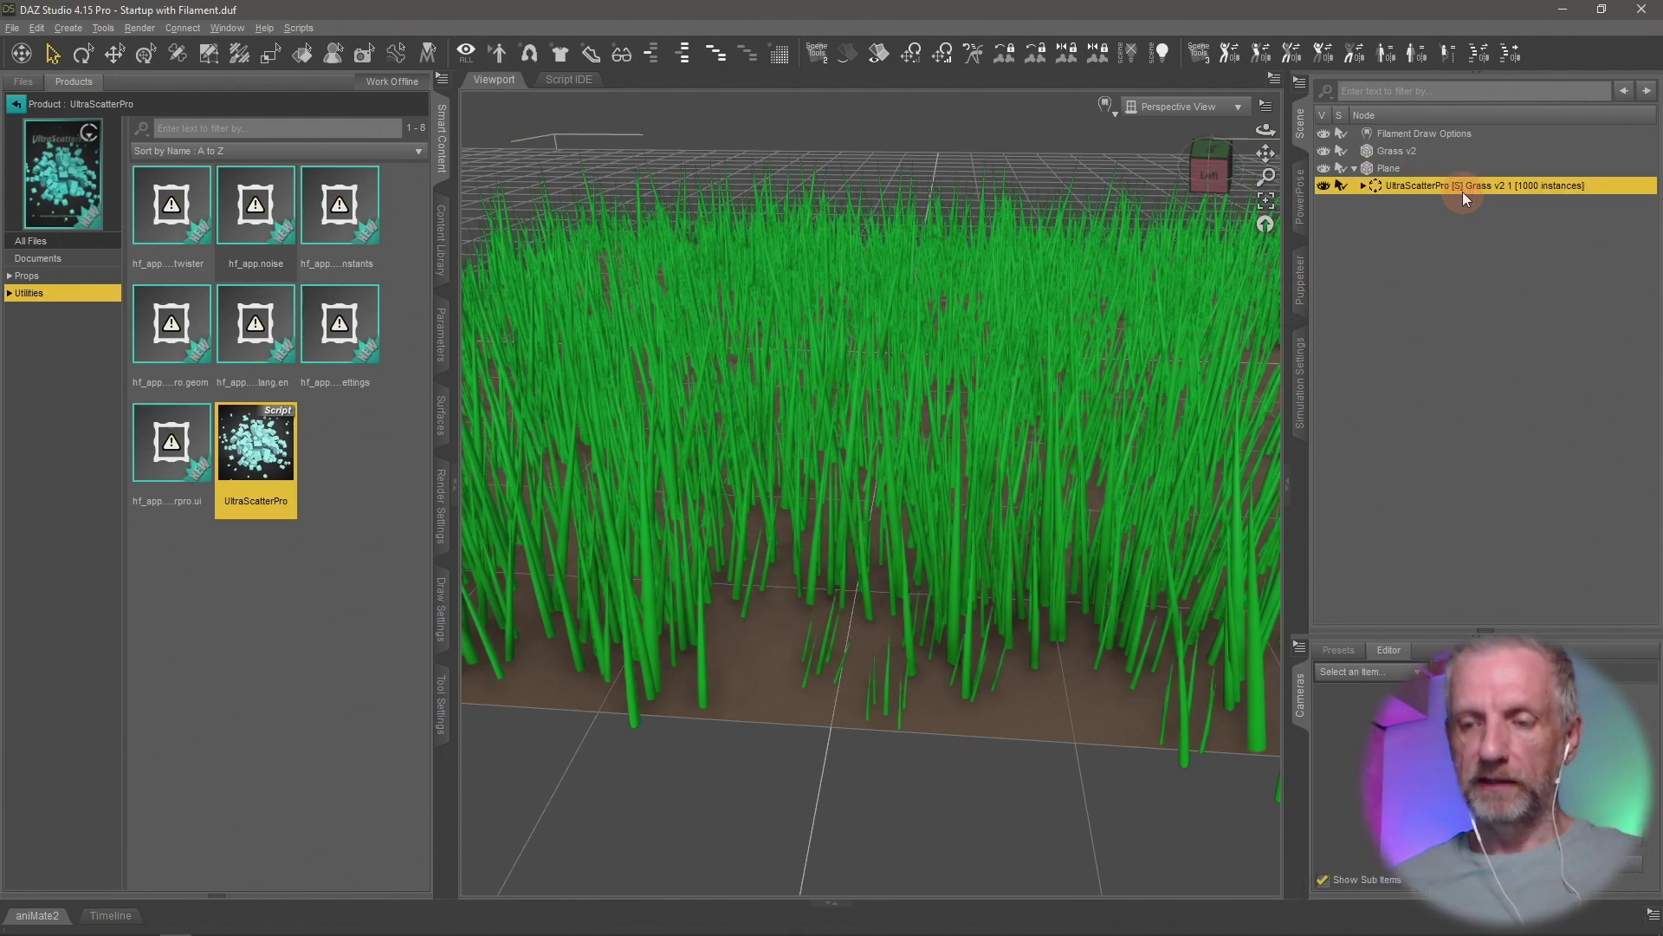
key("Delete")
left_click(1405, 174)
key("Delete")
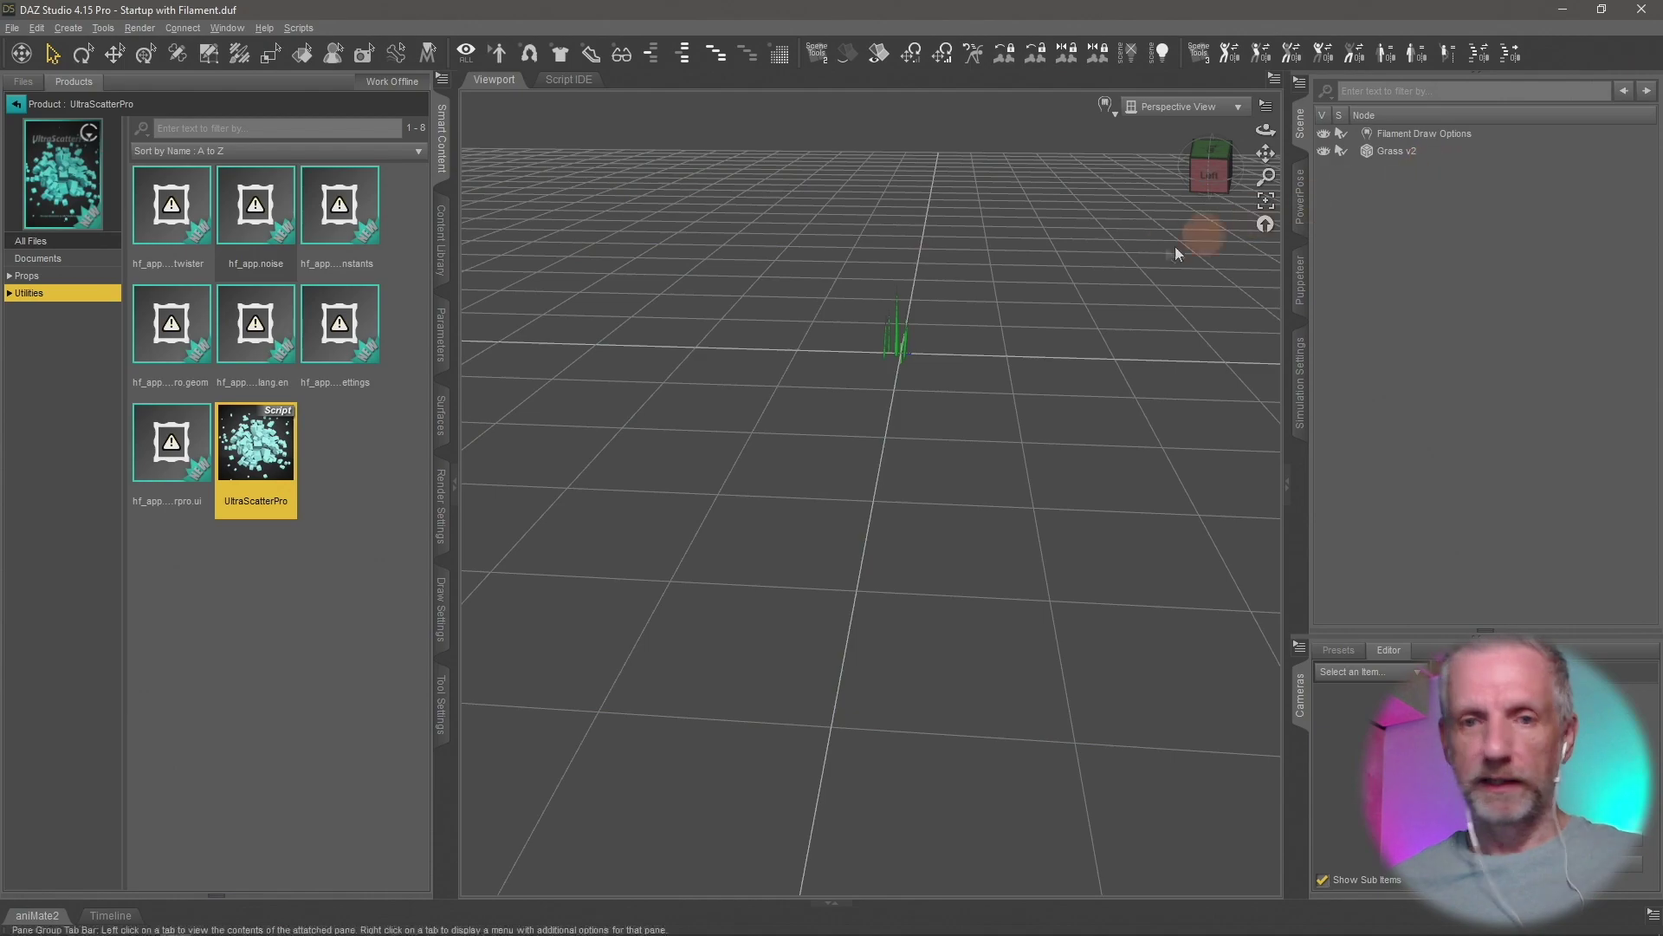
Switch to Blender and save the Grass v2 blend file
key("alt+Tab")
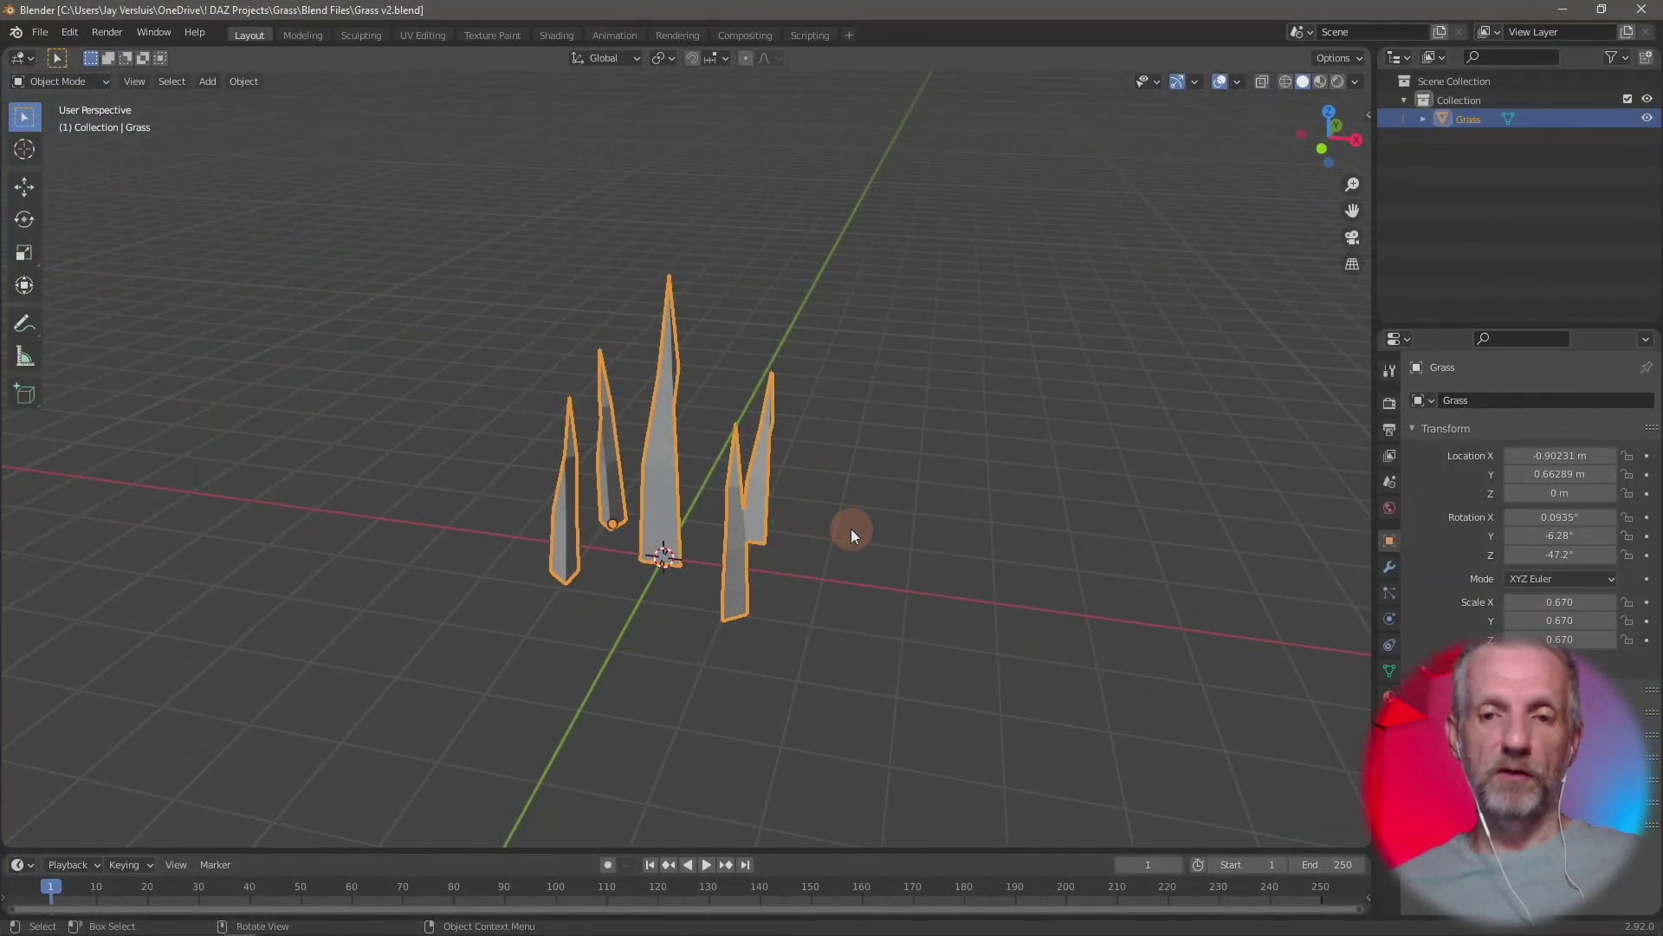
middle_click_drag(851, 528, 1017, 527)
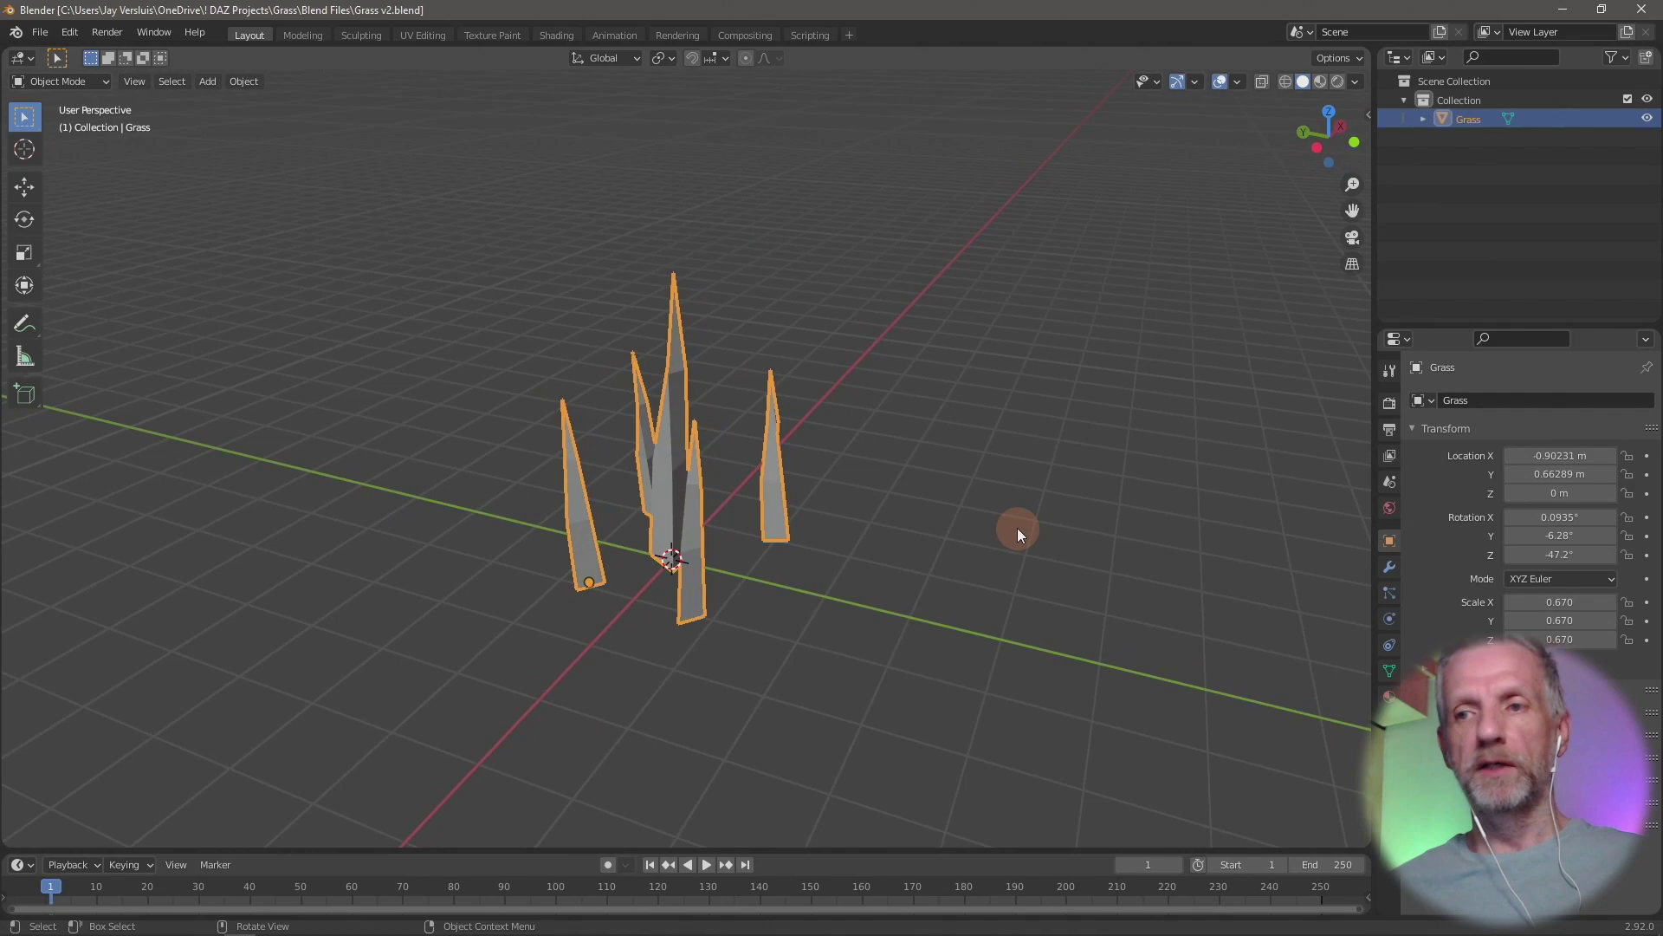
left_click(50, 38)
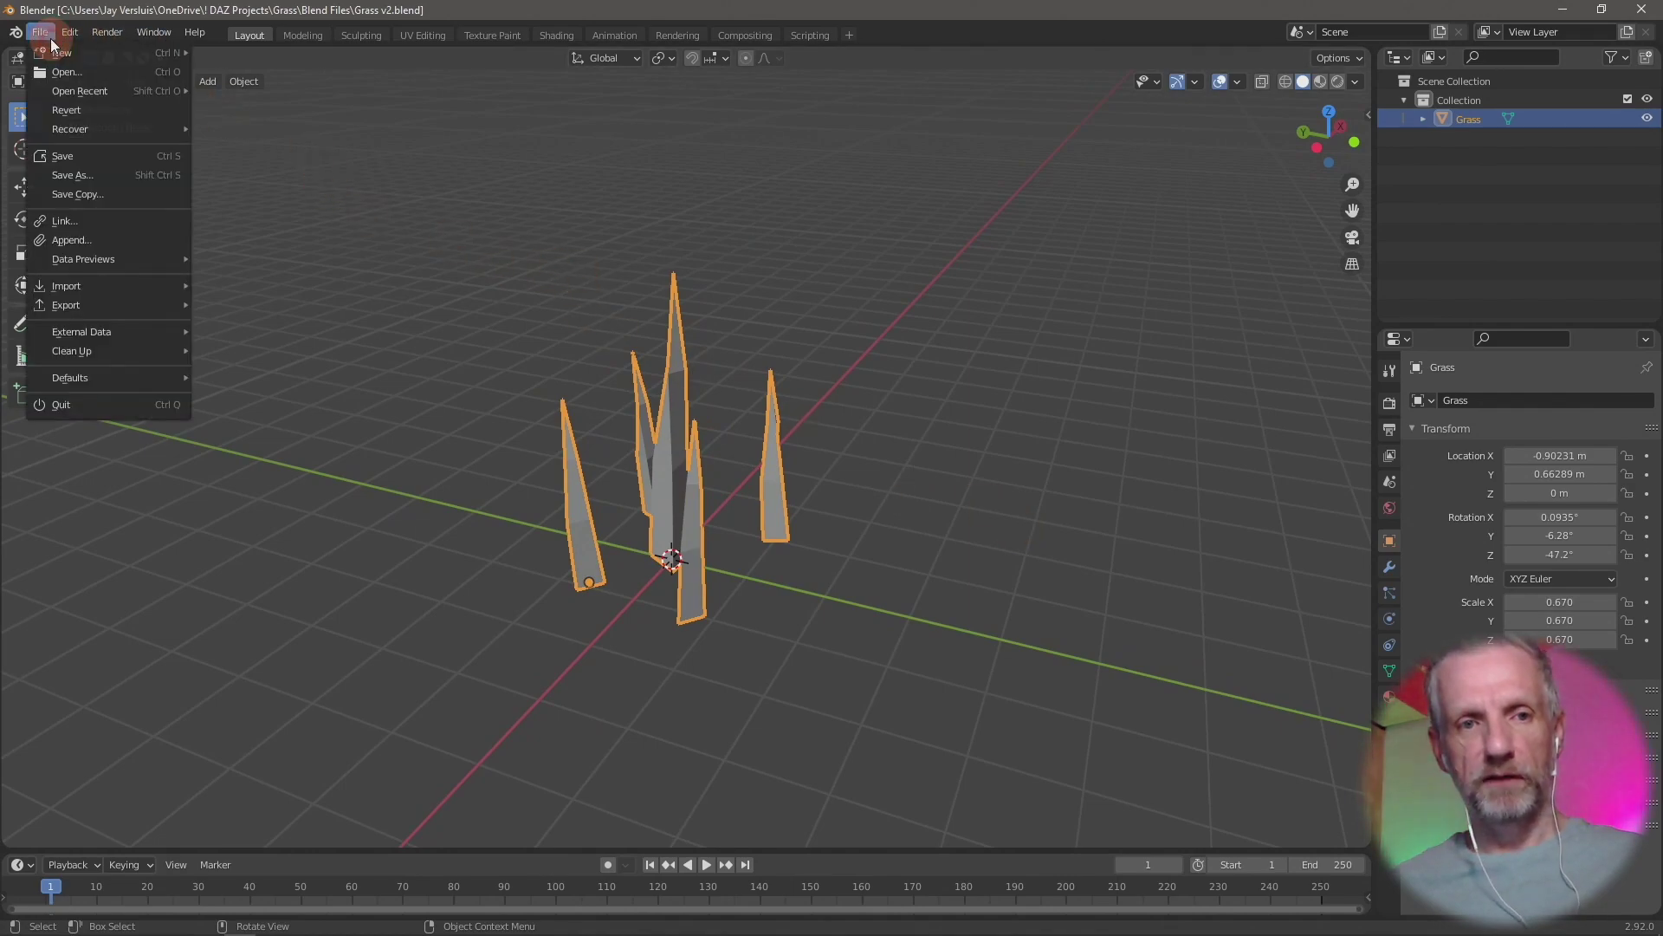
left_click(86, 160)
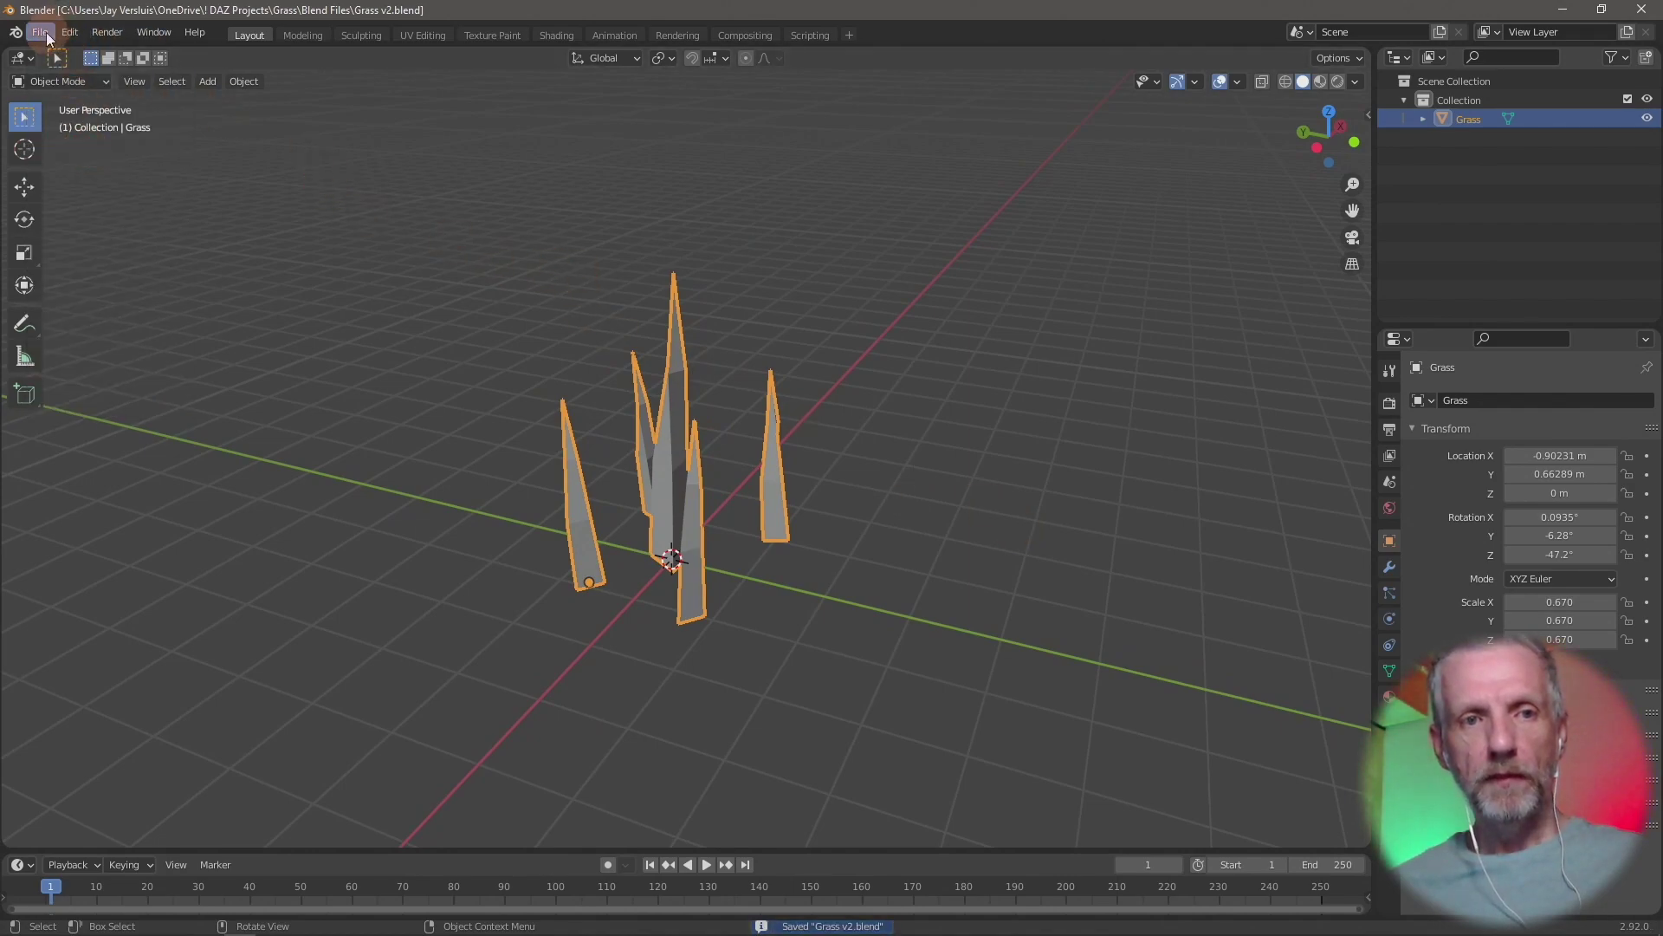
Start a new General file and delete the default camera, cube and light
left_click(40, 32)
mouse_move(65, 53)
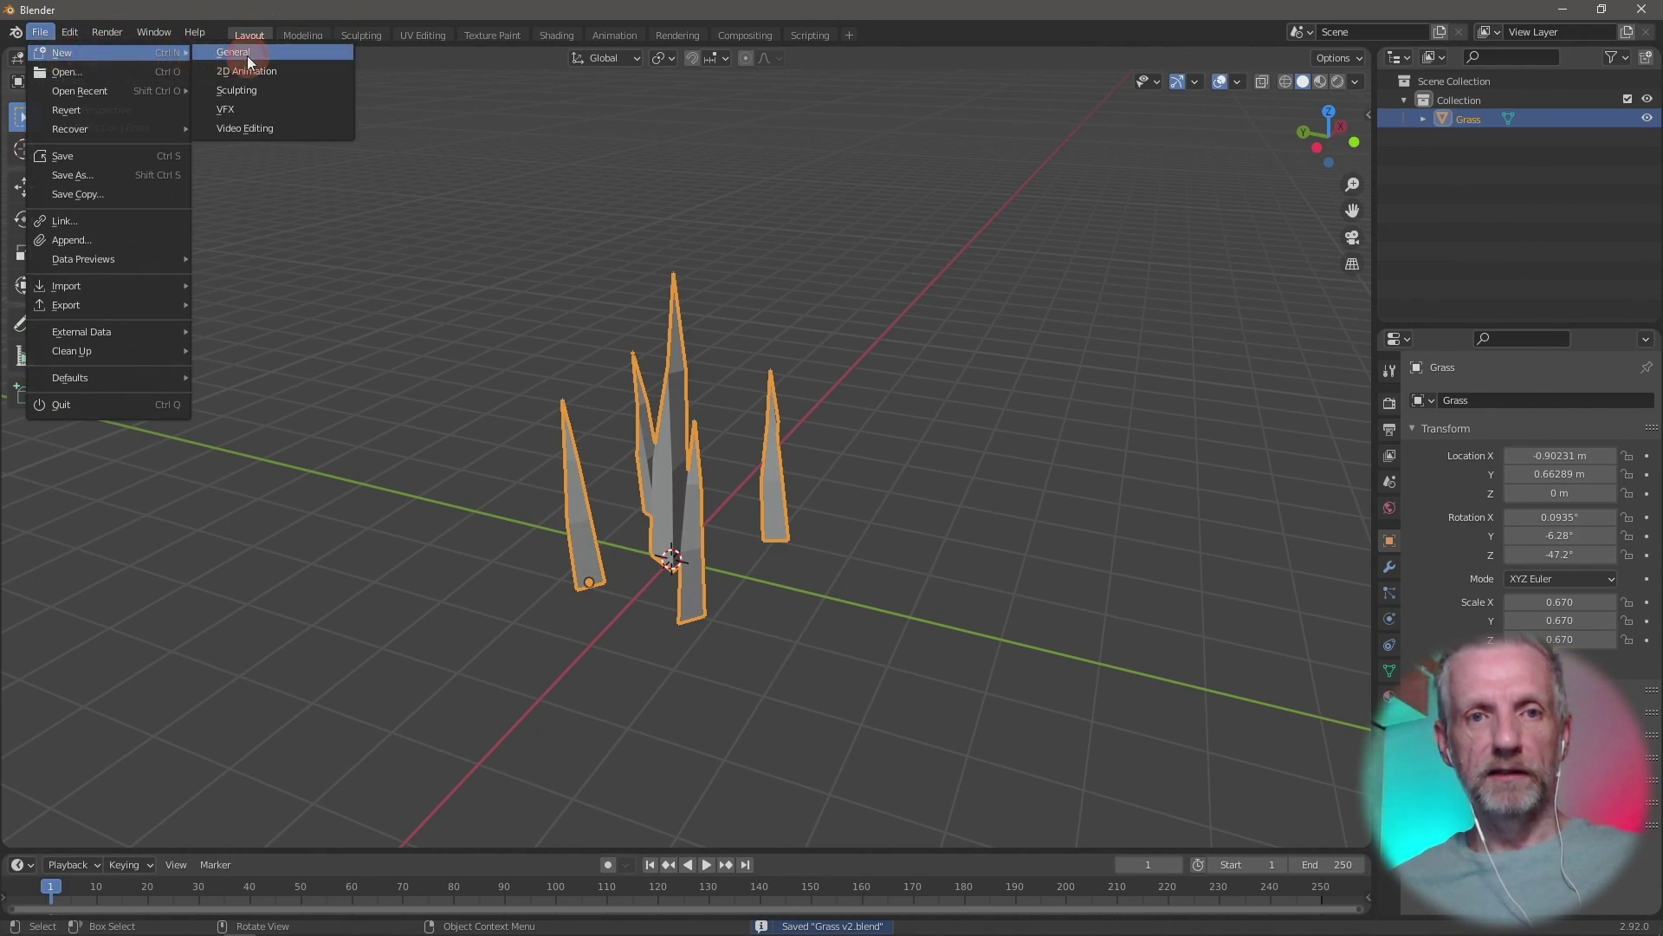
left_click(247, 56)
key("a")
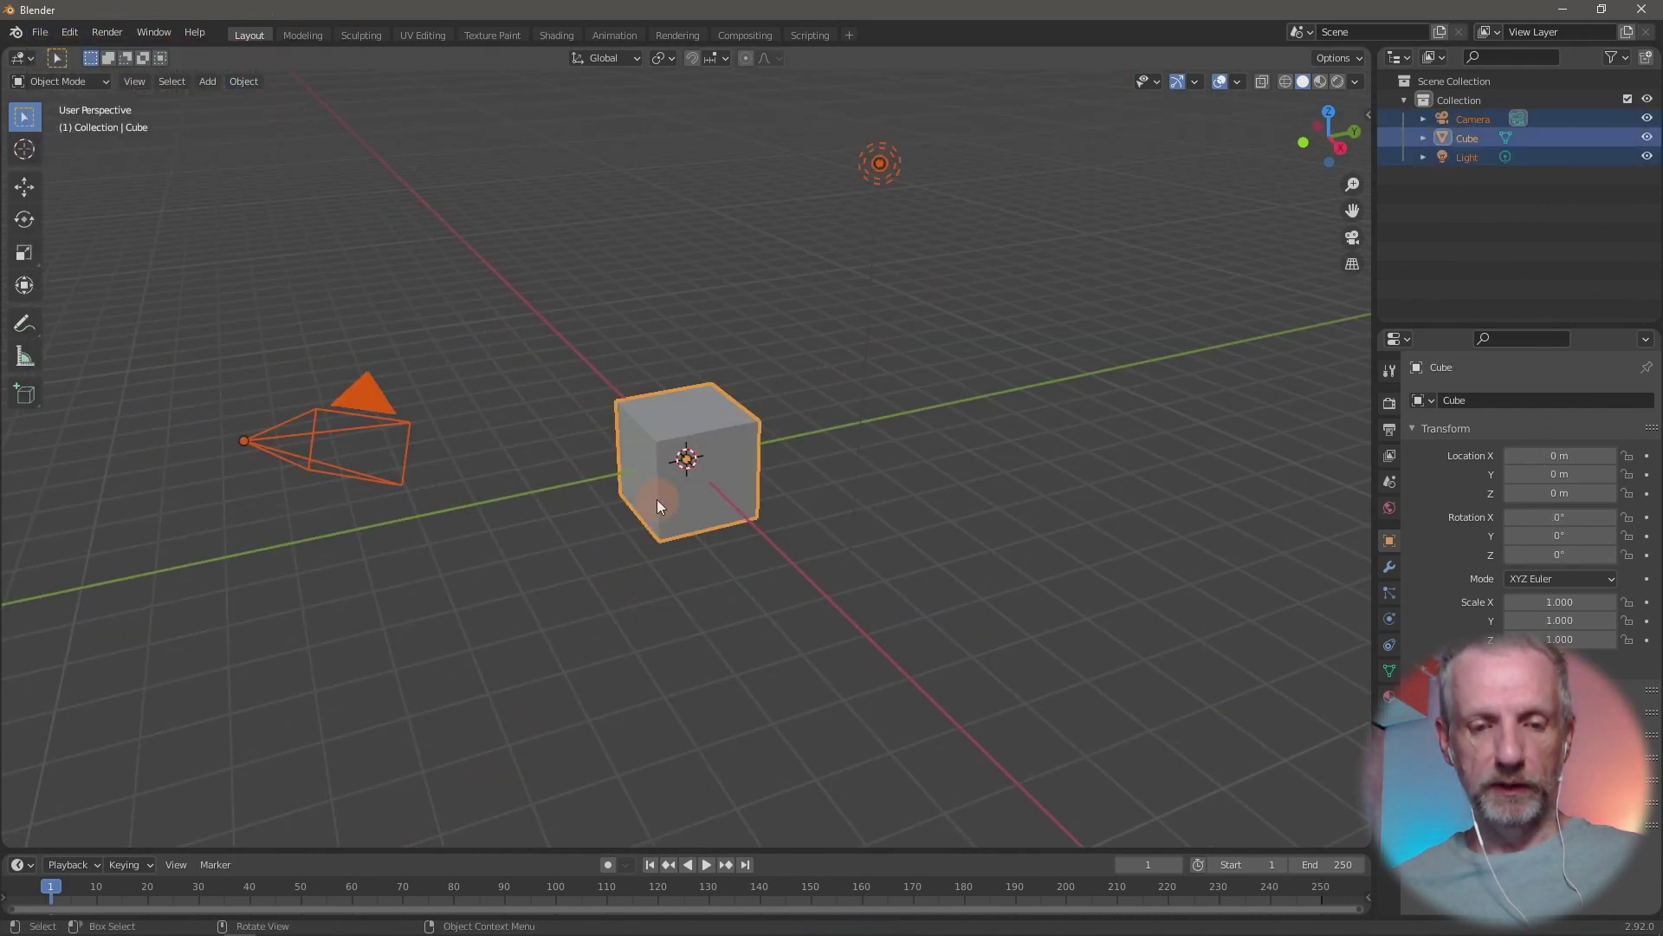
key("Delete")
Search the add-on preferences for "land" and check the status and details of the A.N.T.Landscape add-on
key("shift+a")
mouse_move(650, 512)
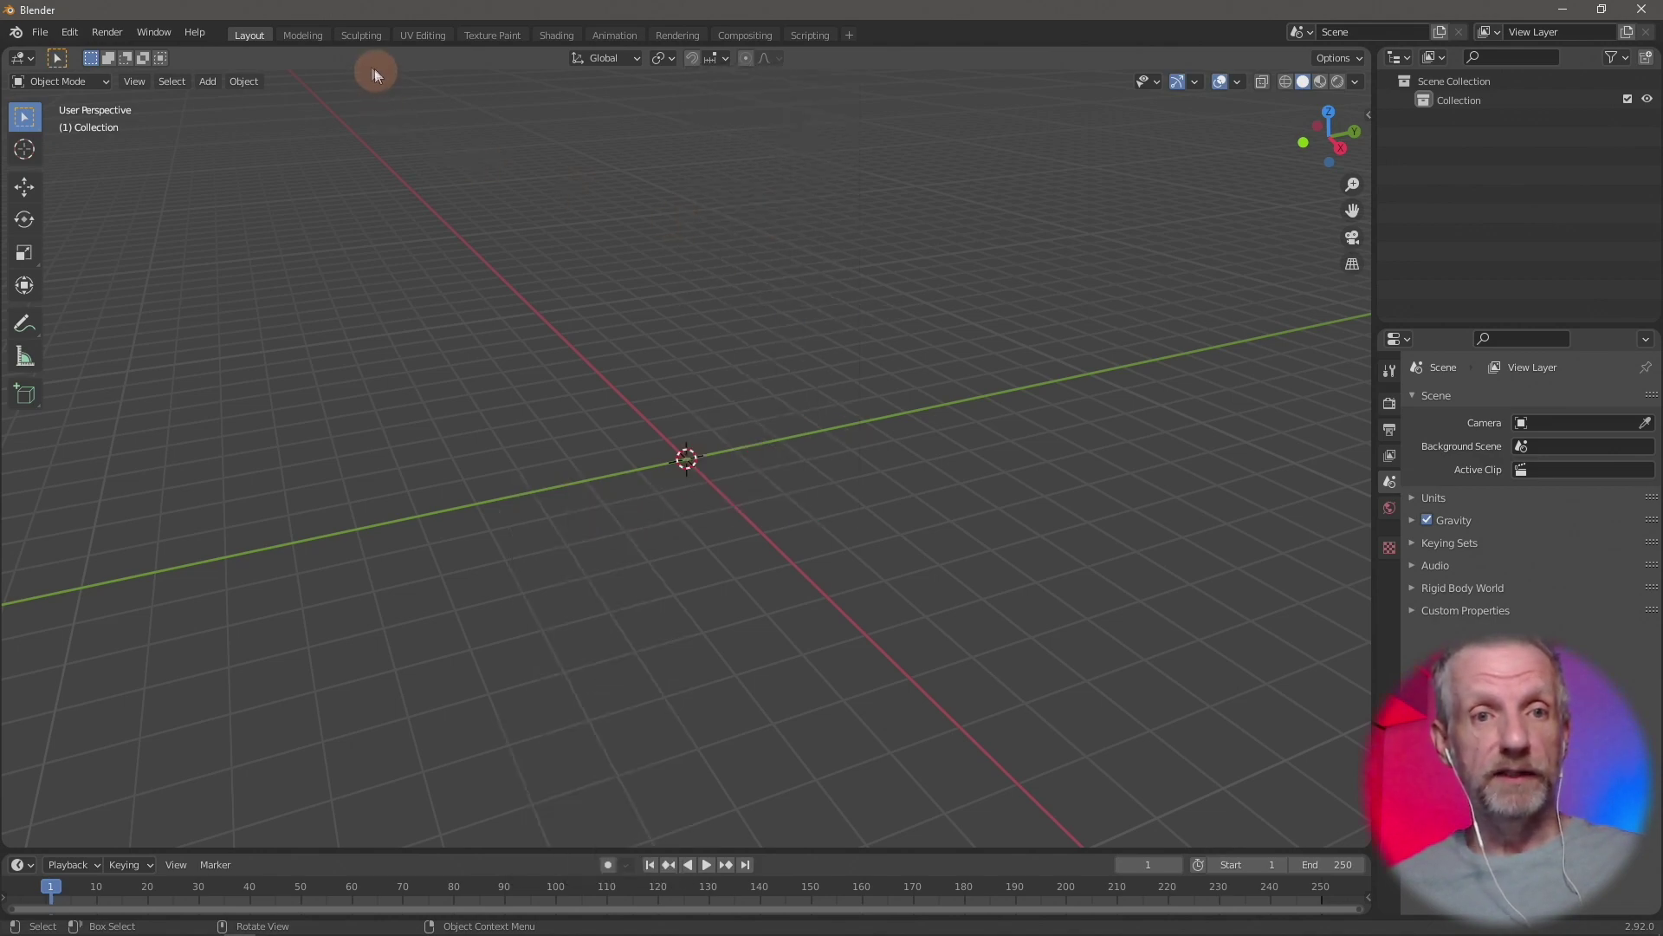
left_click(69, 35)
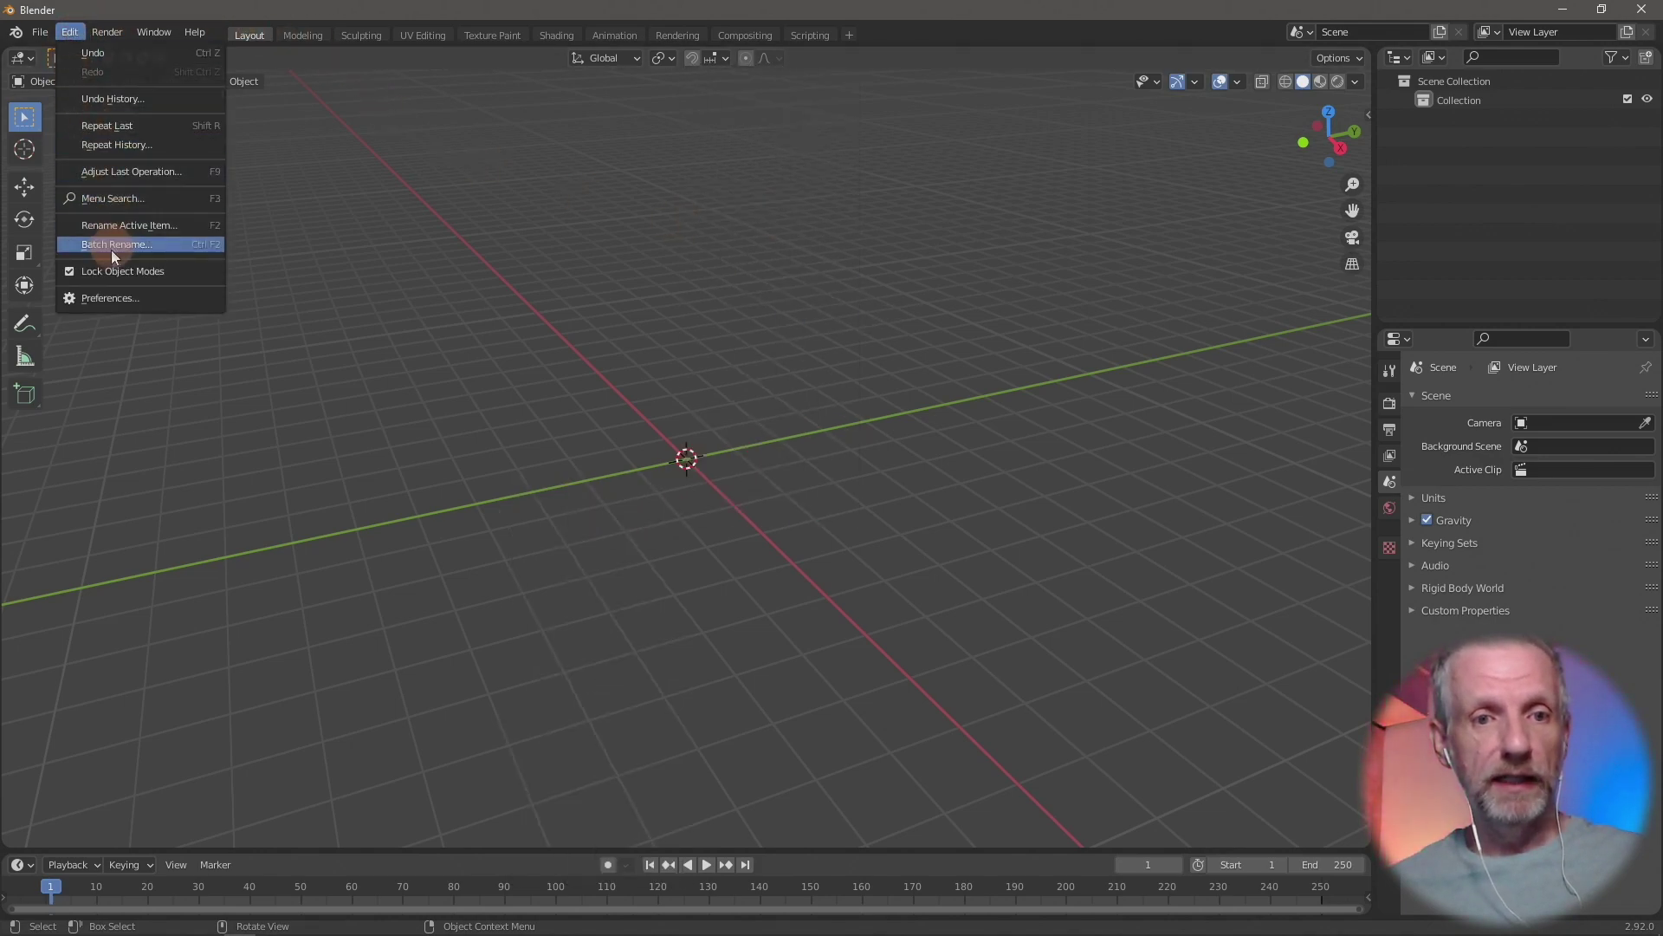
left_click(113, 305)
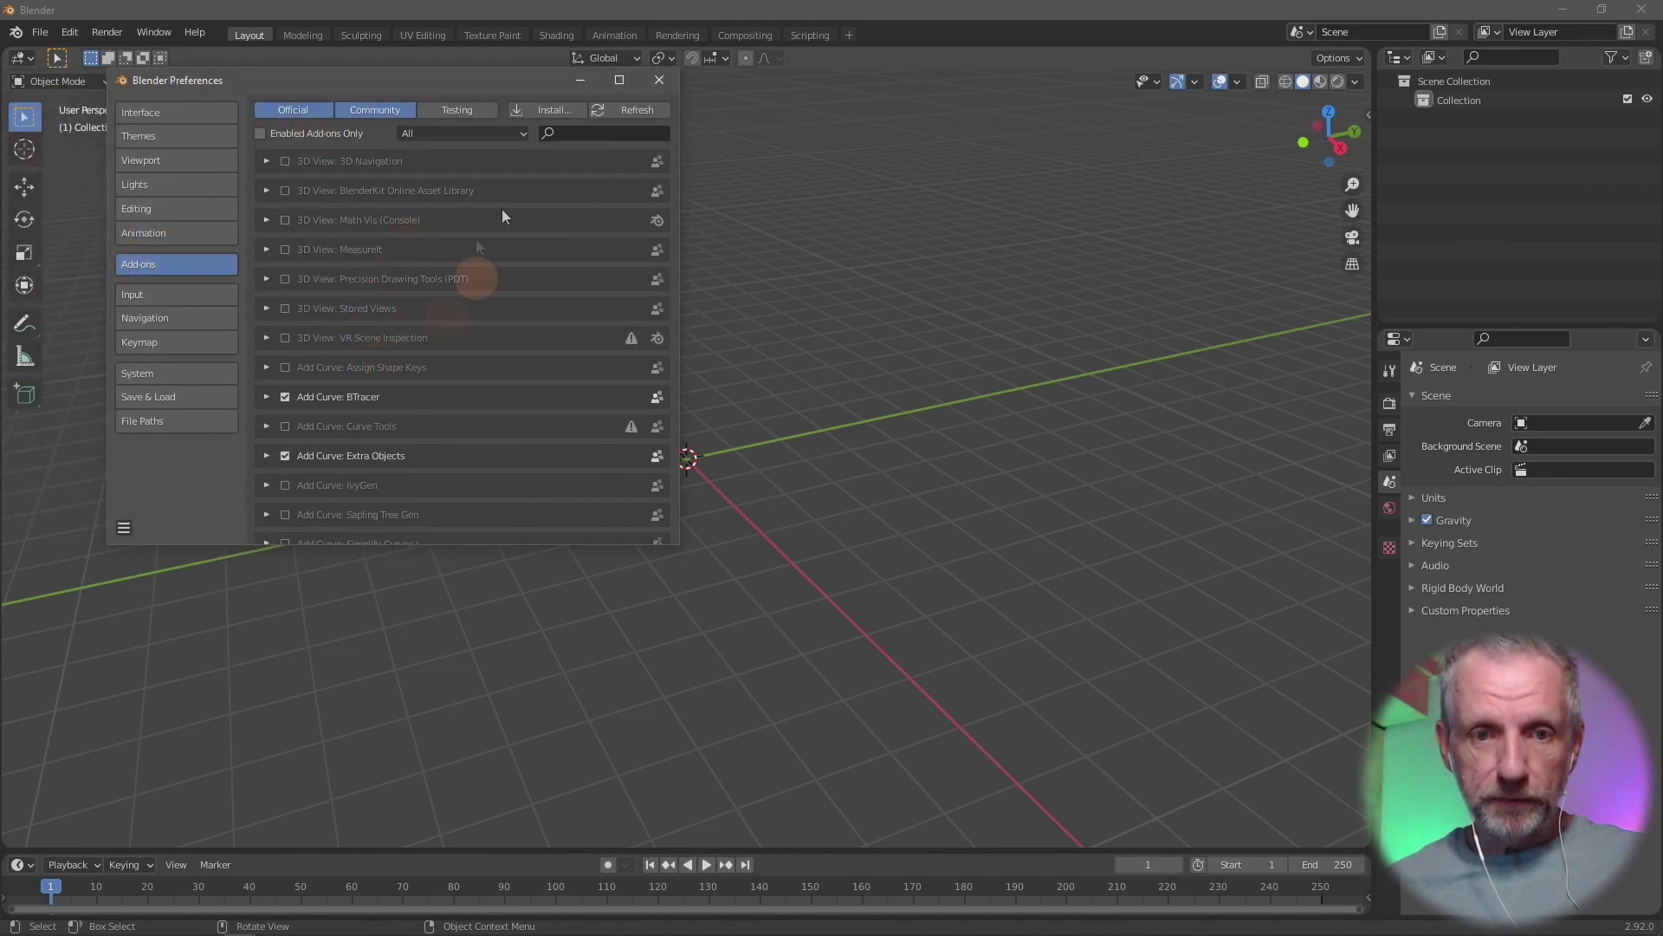
type("land")
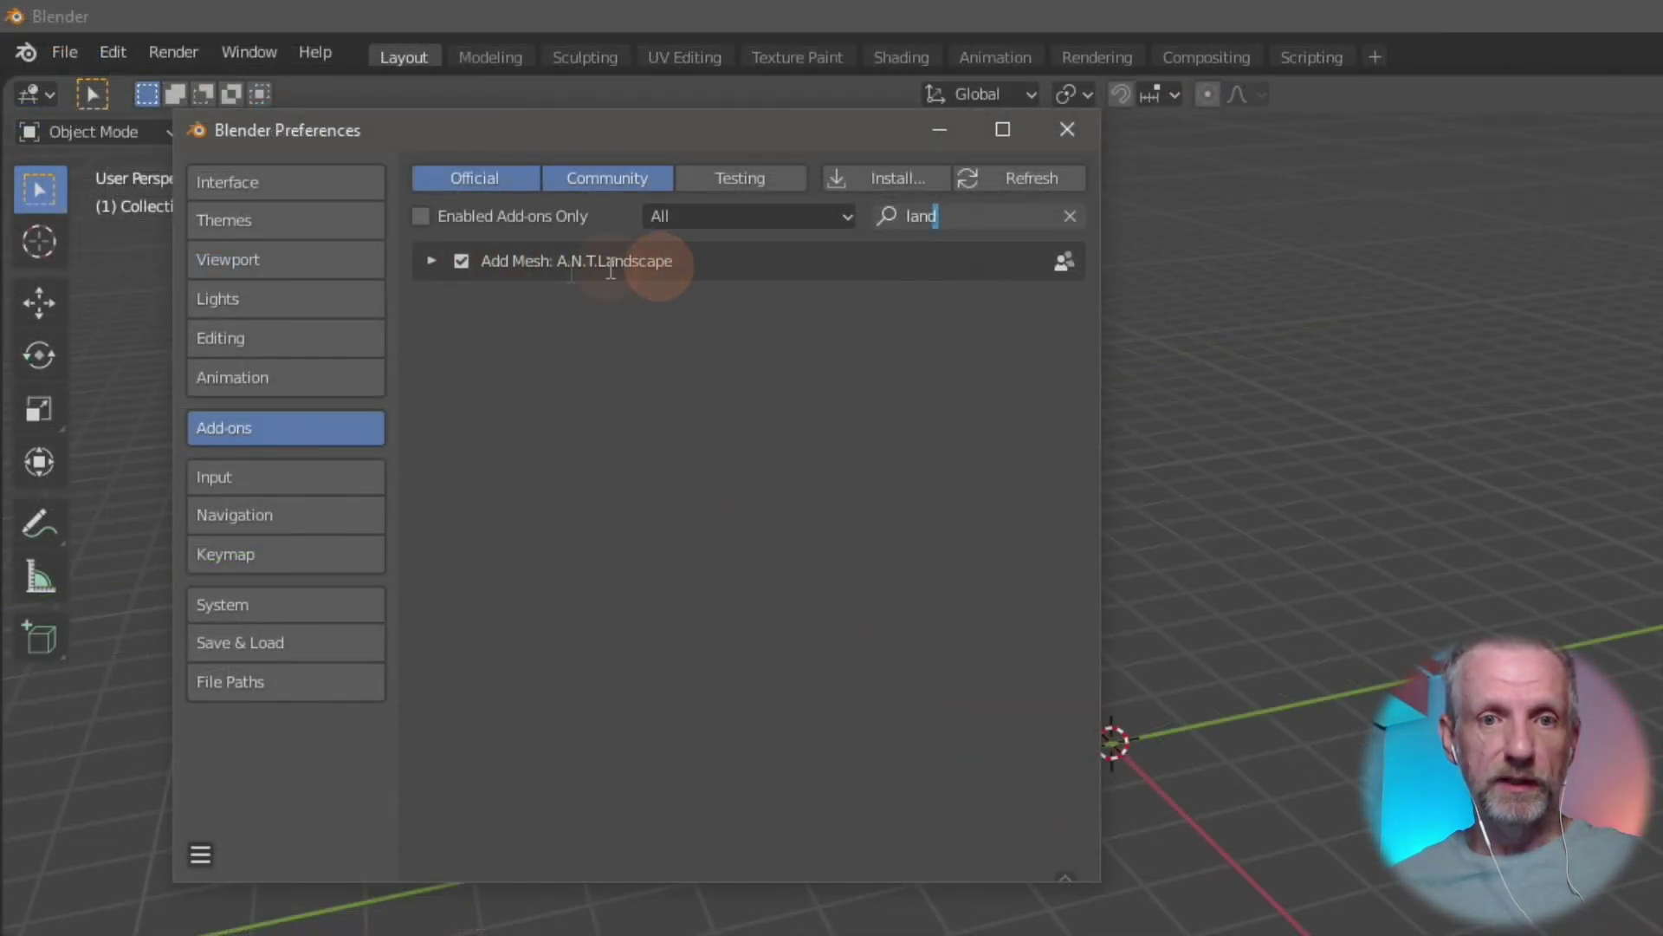
left_click(431, 265)
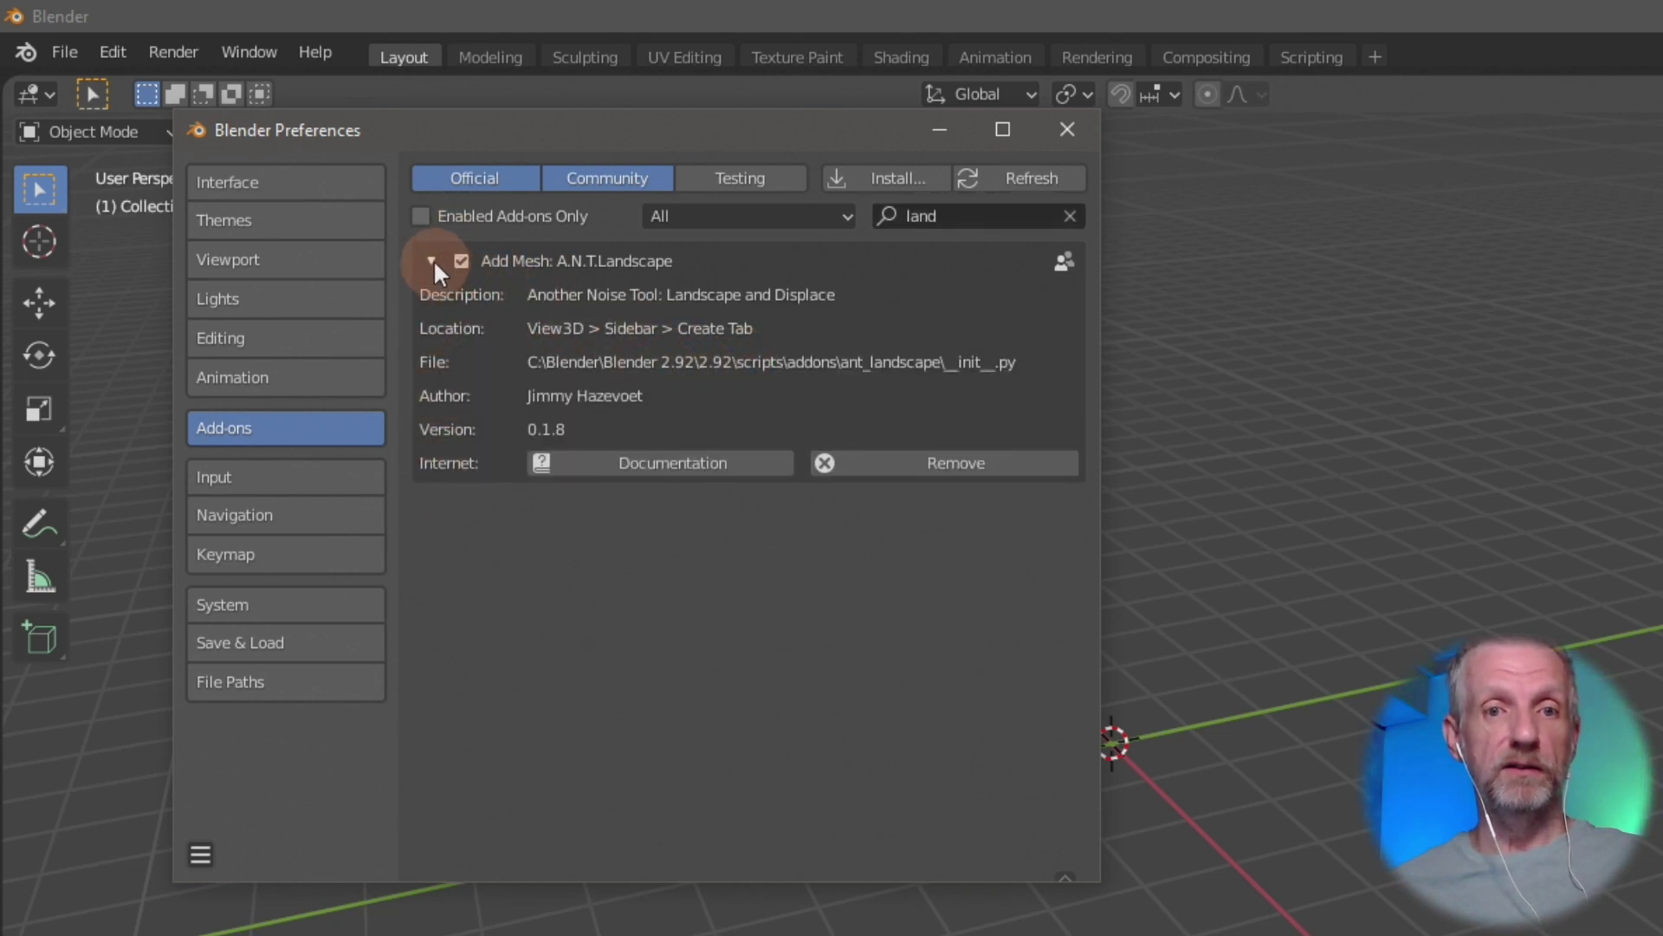
left_click(432, 262)
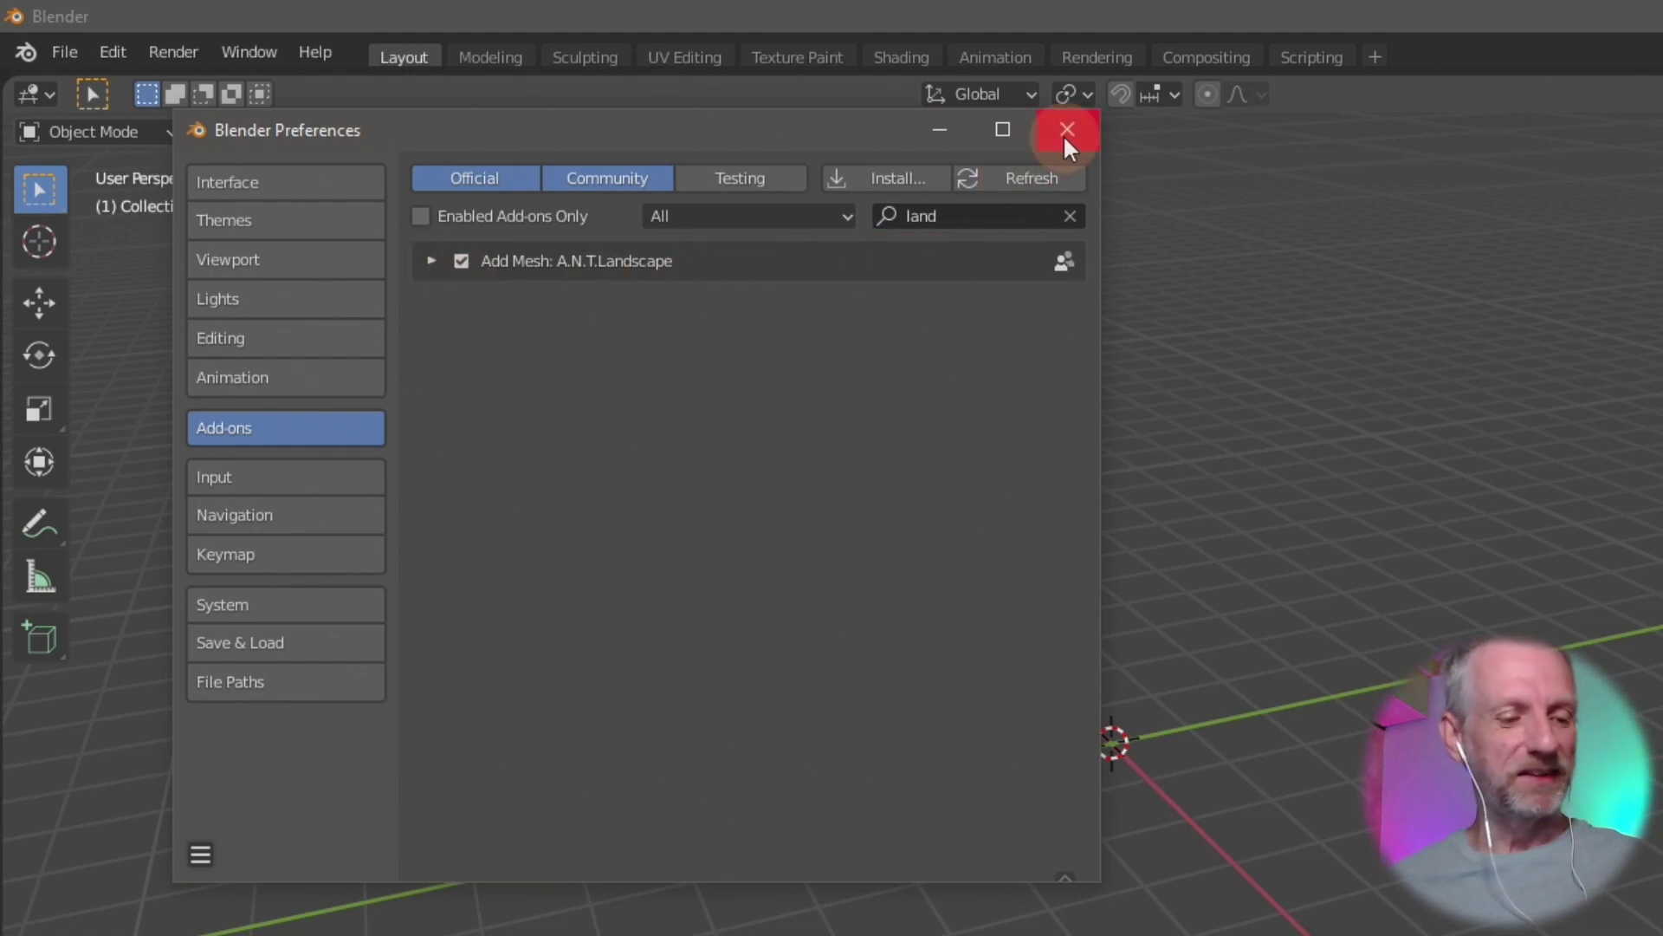
left_click(1066, 130)
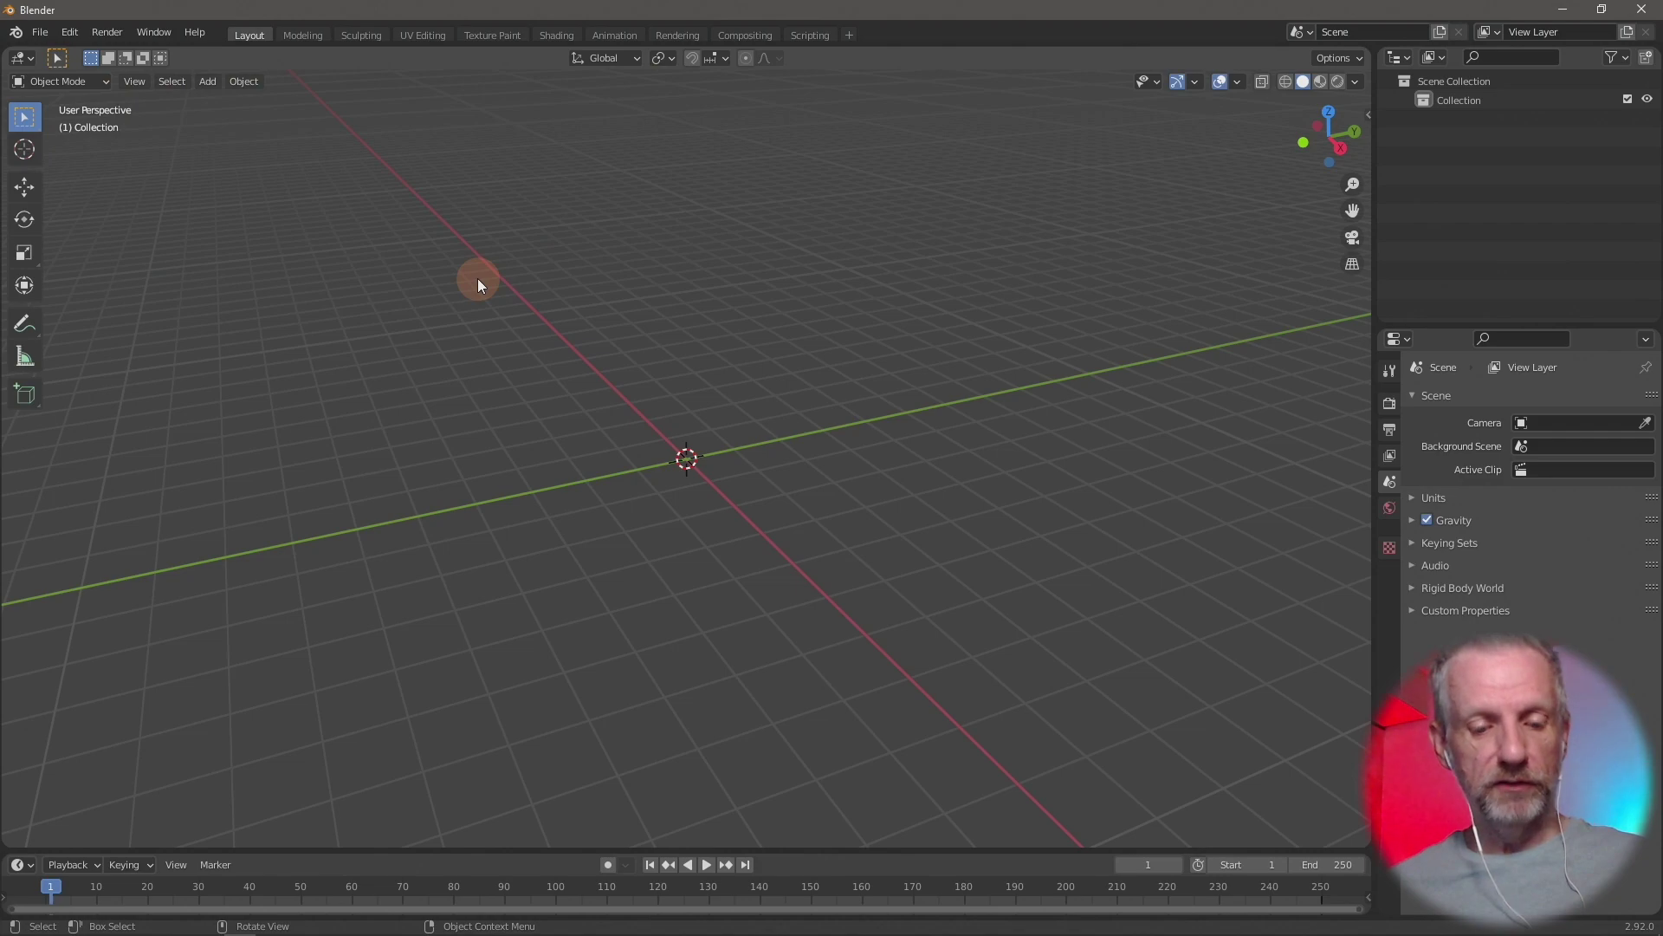
Add an A.N.T. Landscape mesh to the empty scene
key("shift+a")
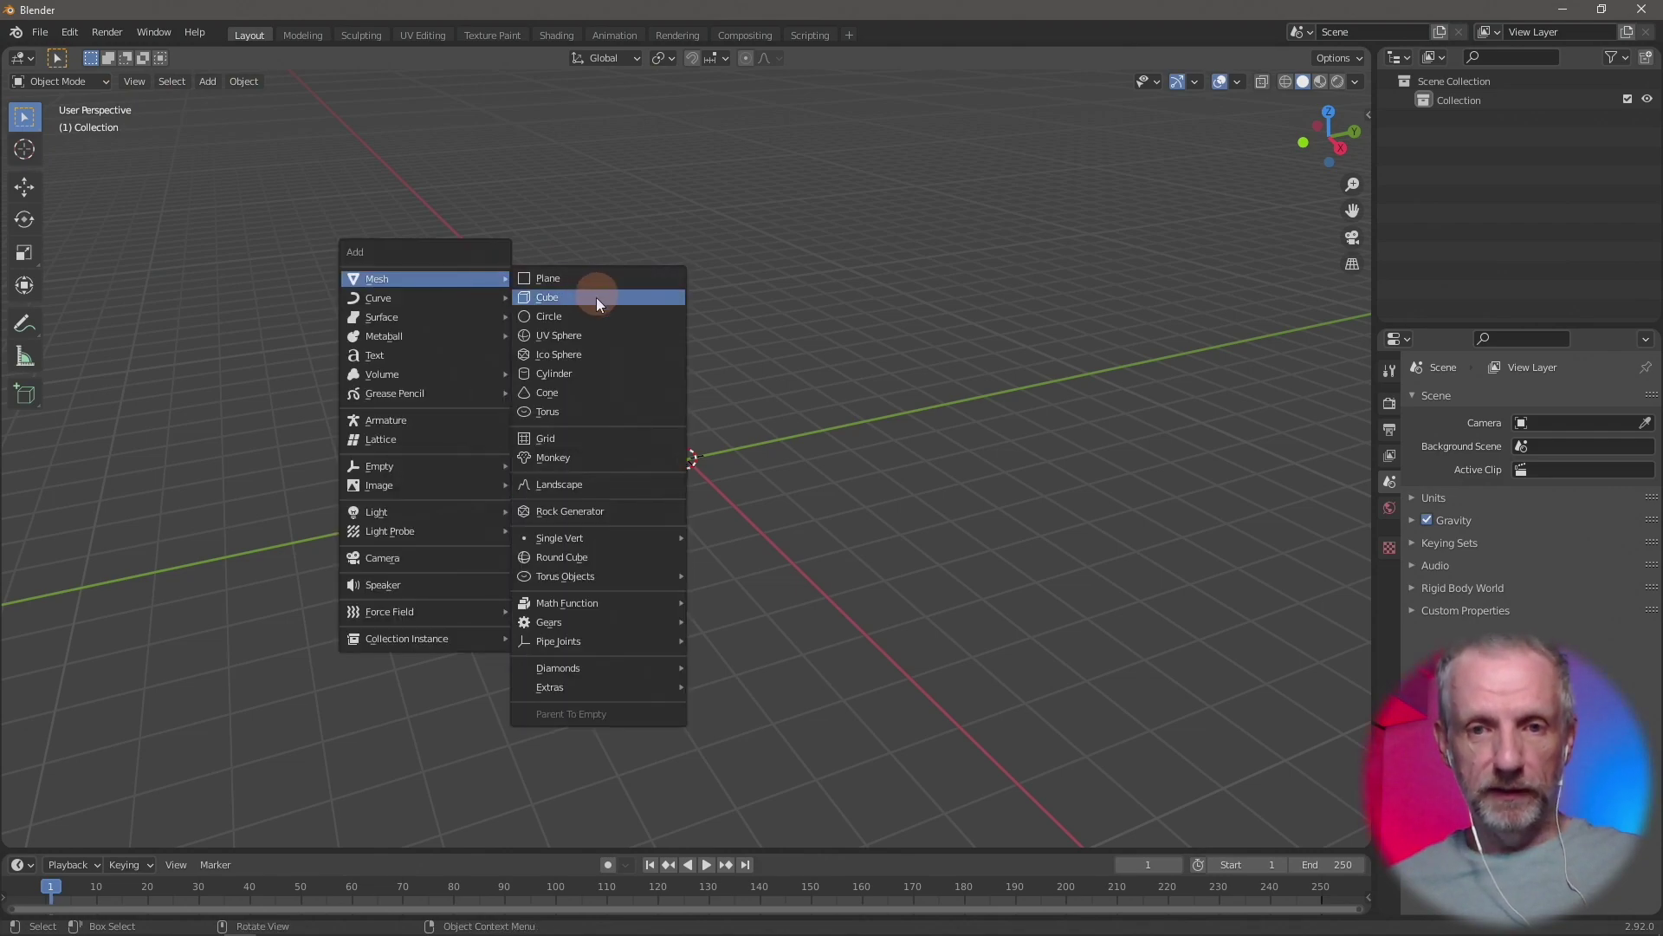
left_click(591, 491)
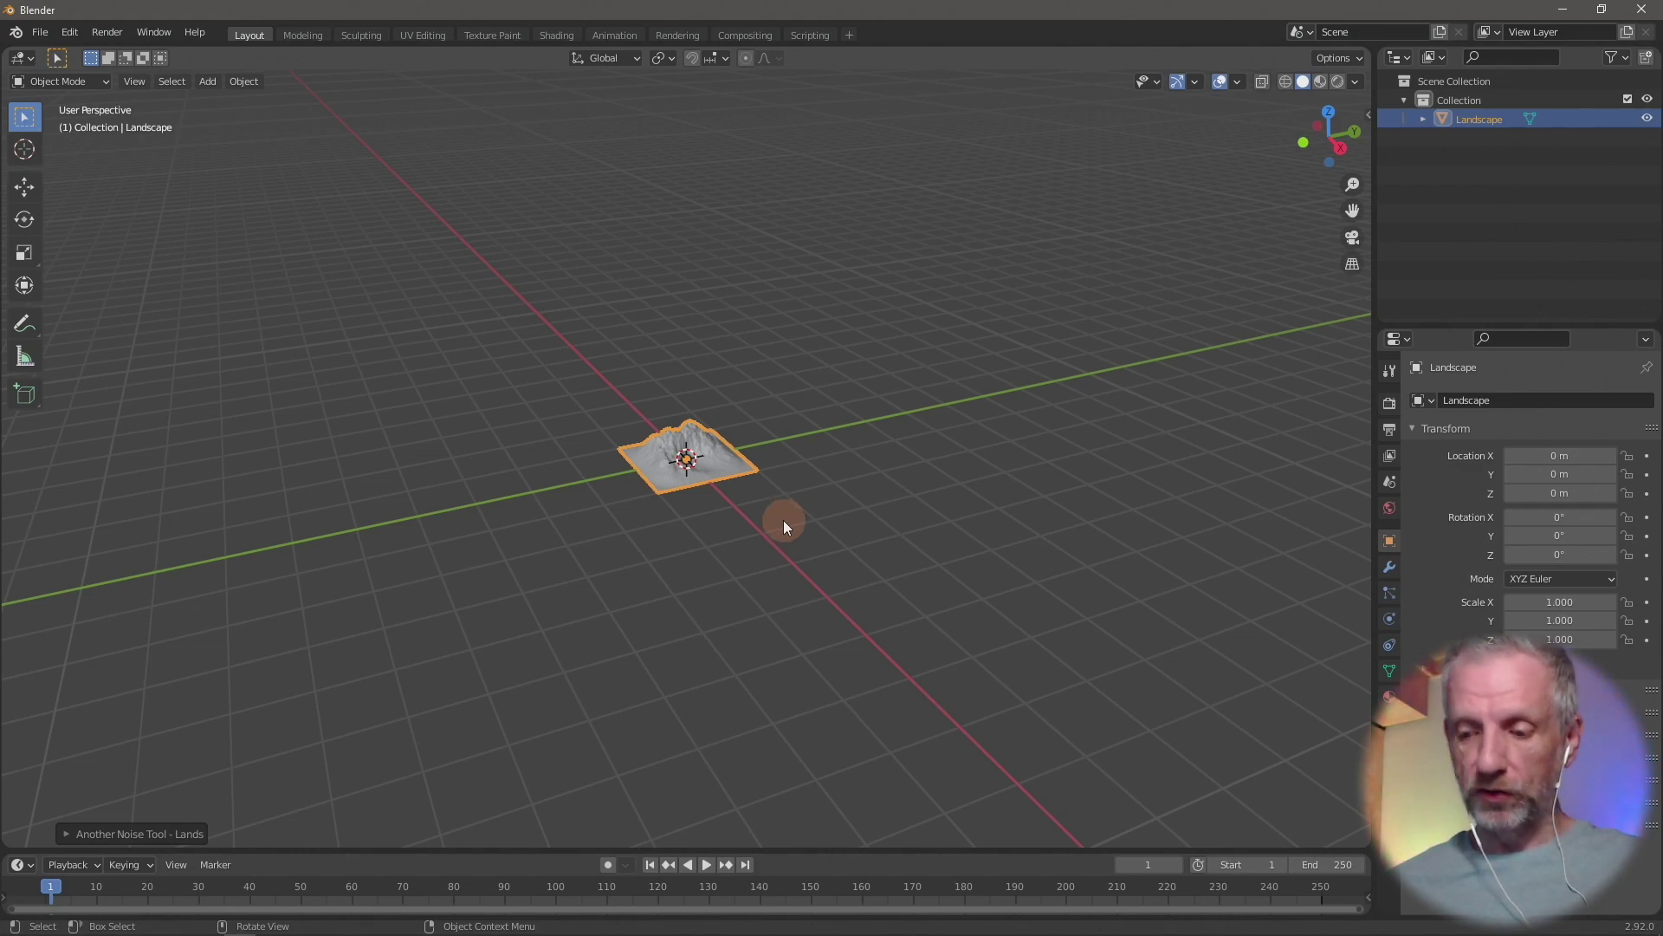
key("KP_Decimal")
mouse_move(803, 556)
middle_mouse_down()
mouse_move(866, 595)
mouse_move(910, 661)
mouse_move(791, 546)
mouse_move(780, 518)
mouse_move(813, 480)
mouse_move(823, 522)
mouse_move(789, 534)
middle_mouse_up()
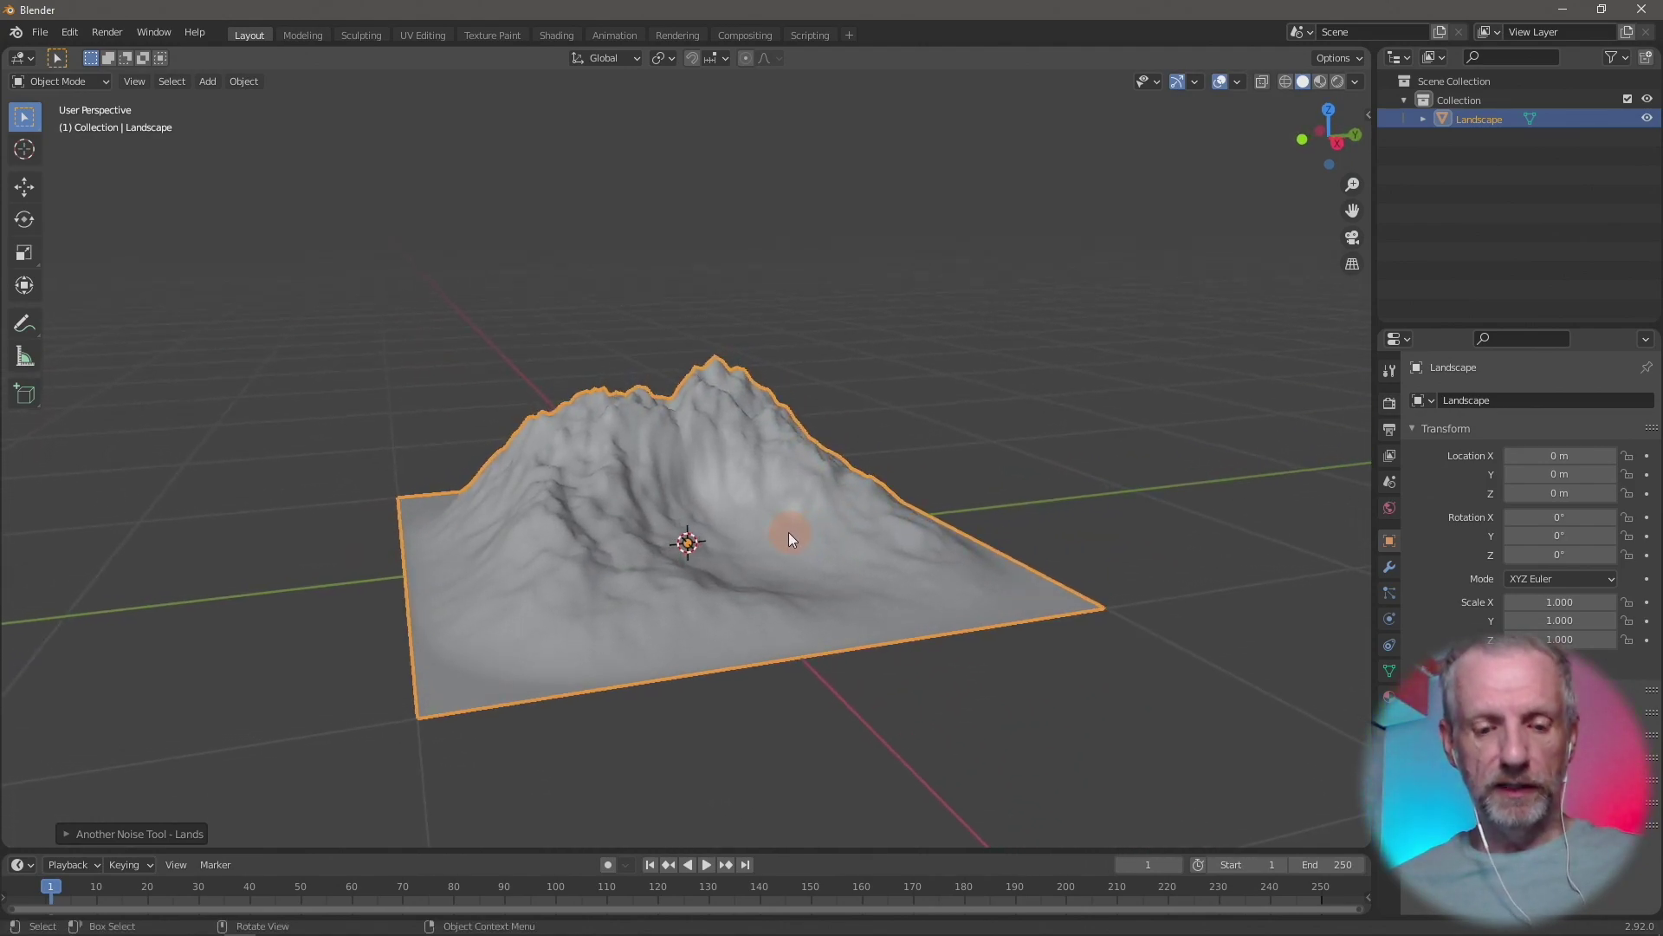
Flatten the landscape by scaling it along the global Z axis to about 0.4
key("s")
key("z")
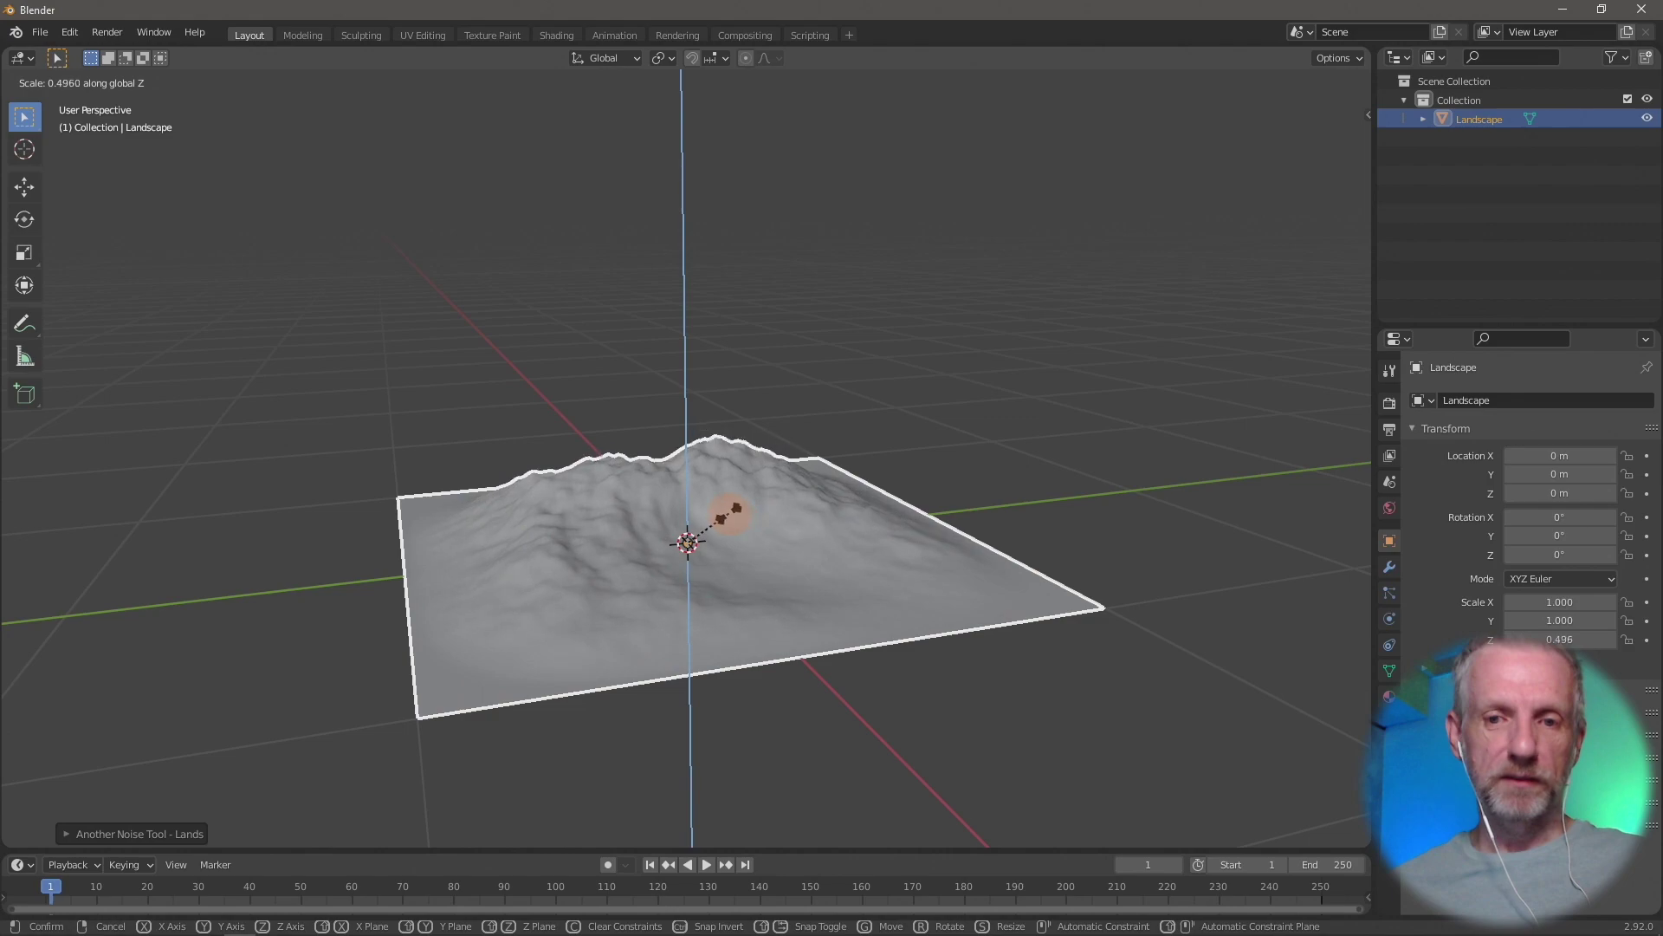
left_click(720, 520)
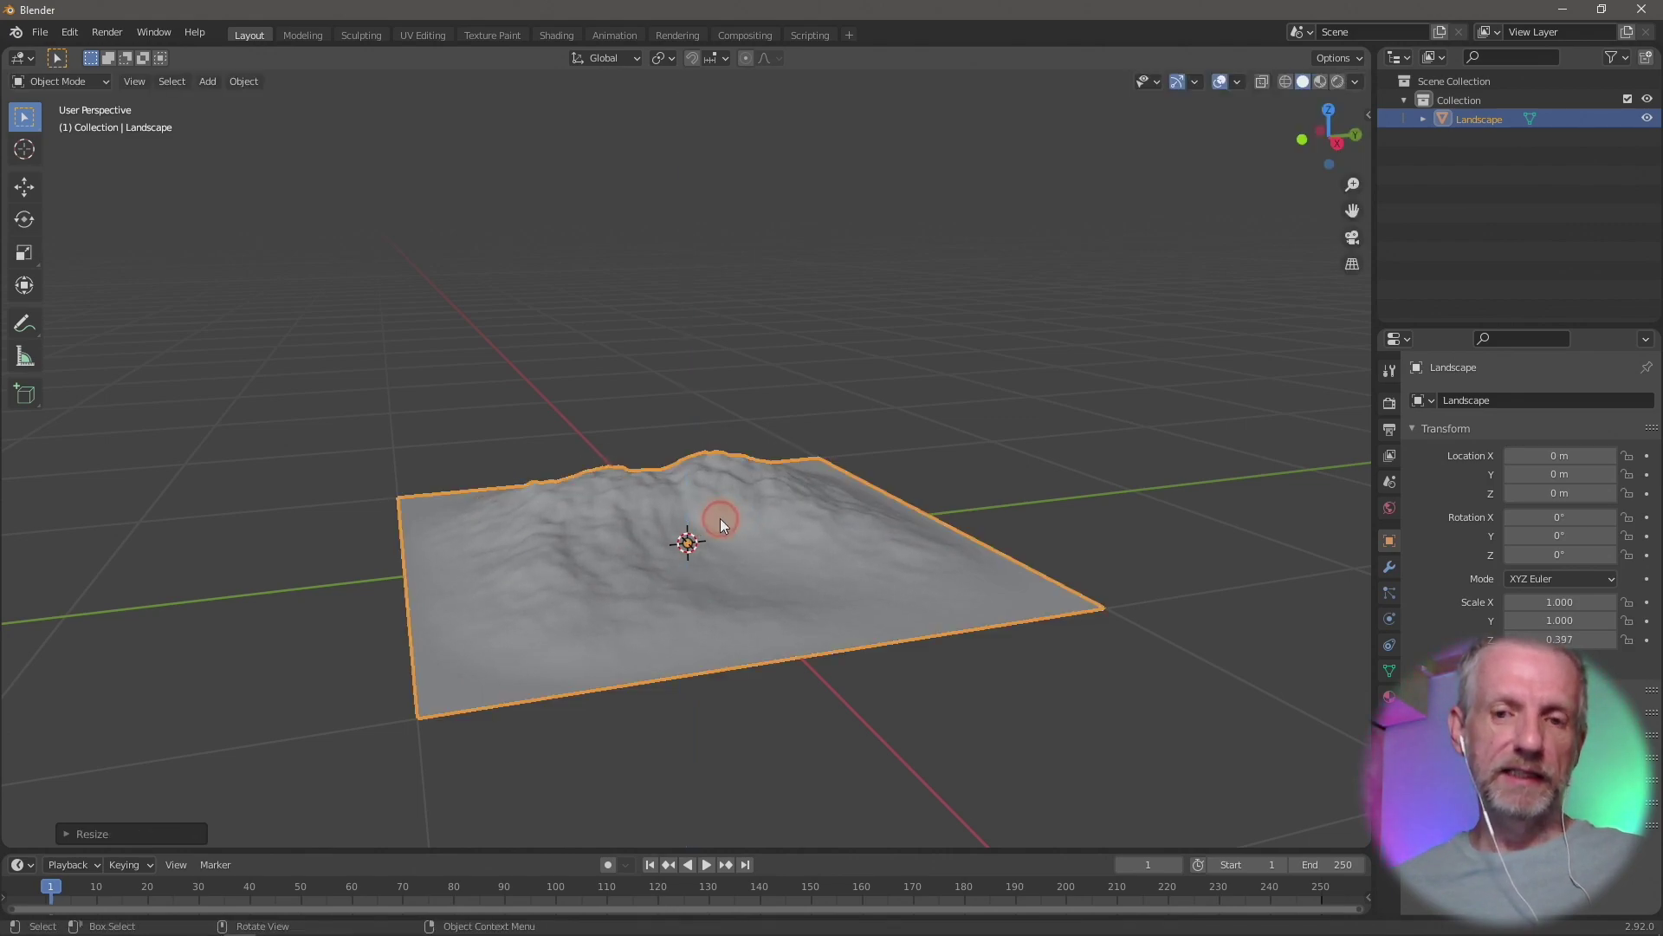
mouse_move(727, 524)
middle_mouse_down()
mouse_move(814, 503)
mouse_move(788, 556)
mouse_move(735, 523)
mouse_move(720, 580)
mouse_move(754, 646)
mouse_move(807, 569)
mouse_move(776, 577)
middle_mouse_up()
scroll(729, 532, "down", 2)
scroll(729, 532, "up", 5)
key("Tab")
key("Tab")
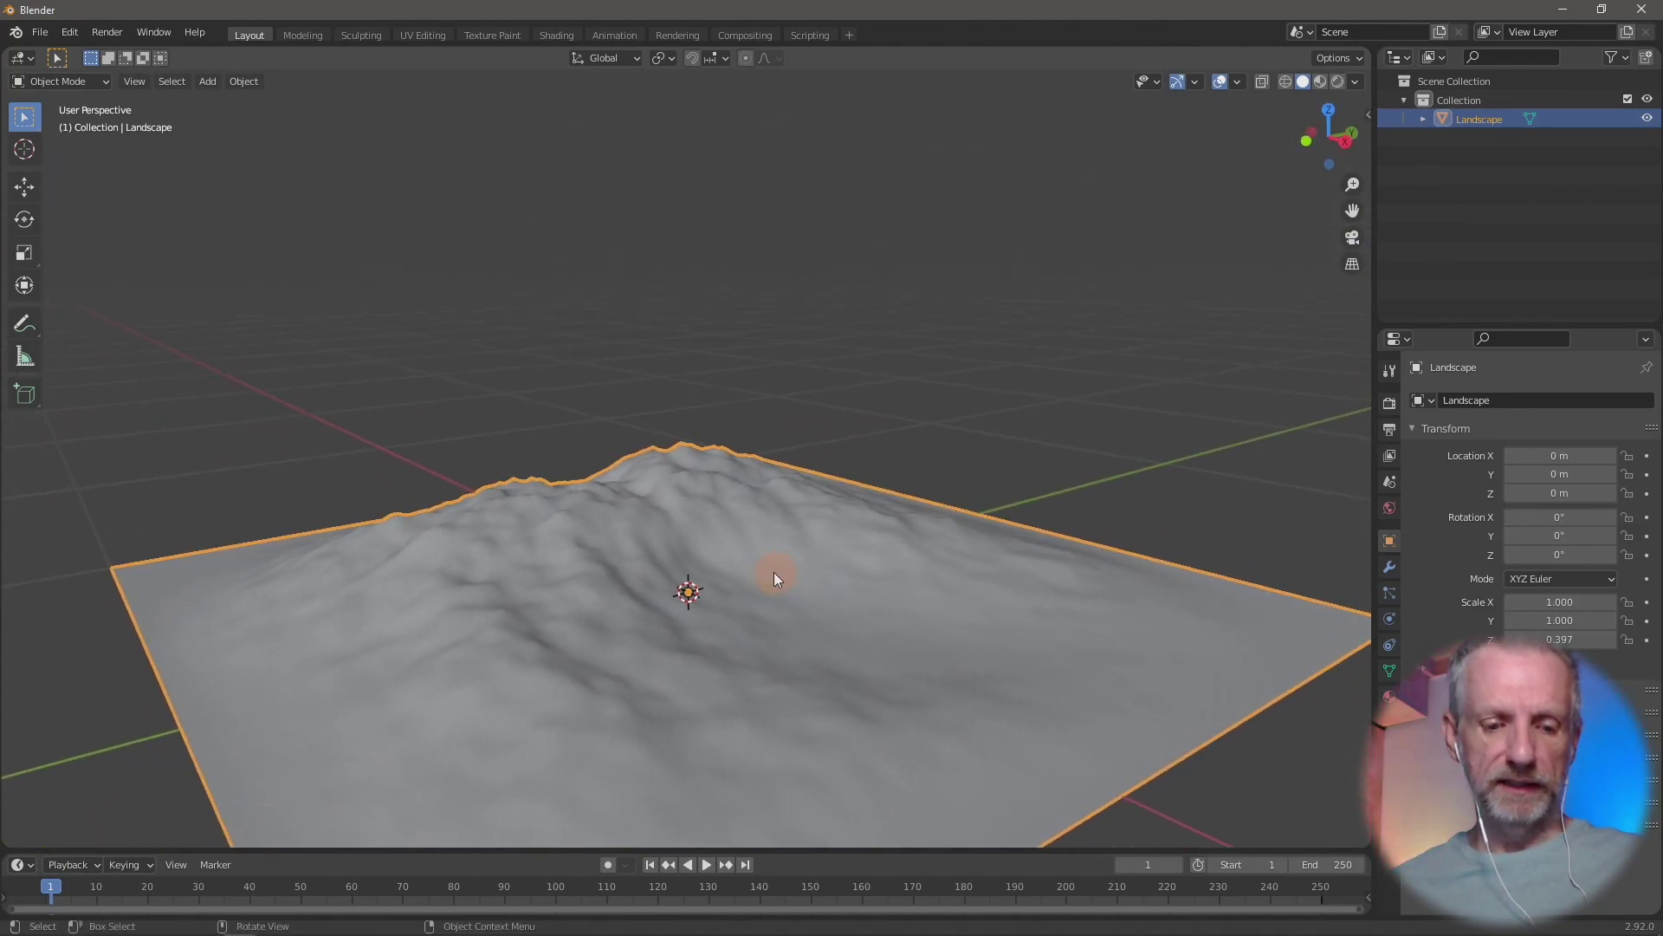
key("z")
key("Escape")
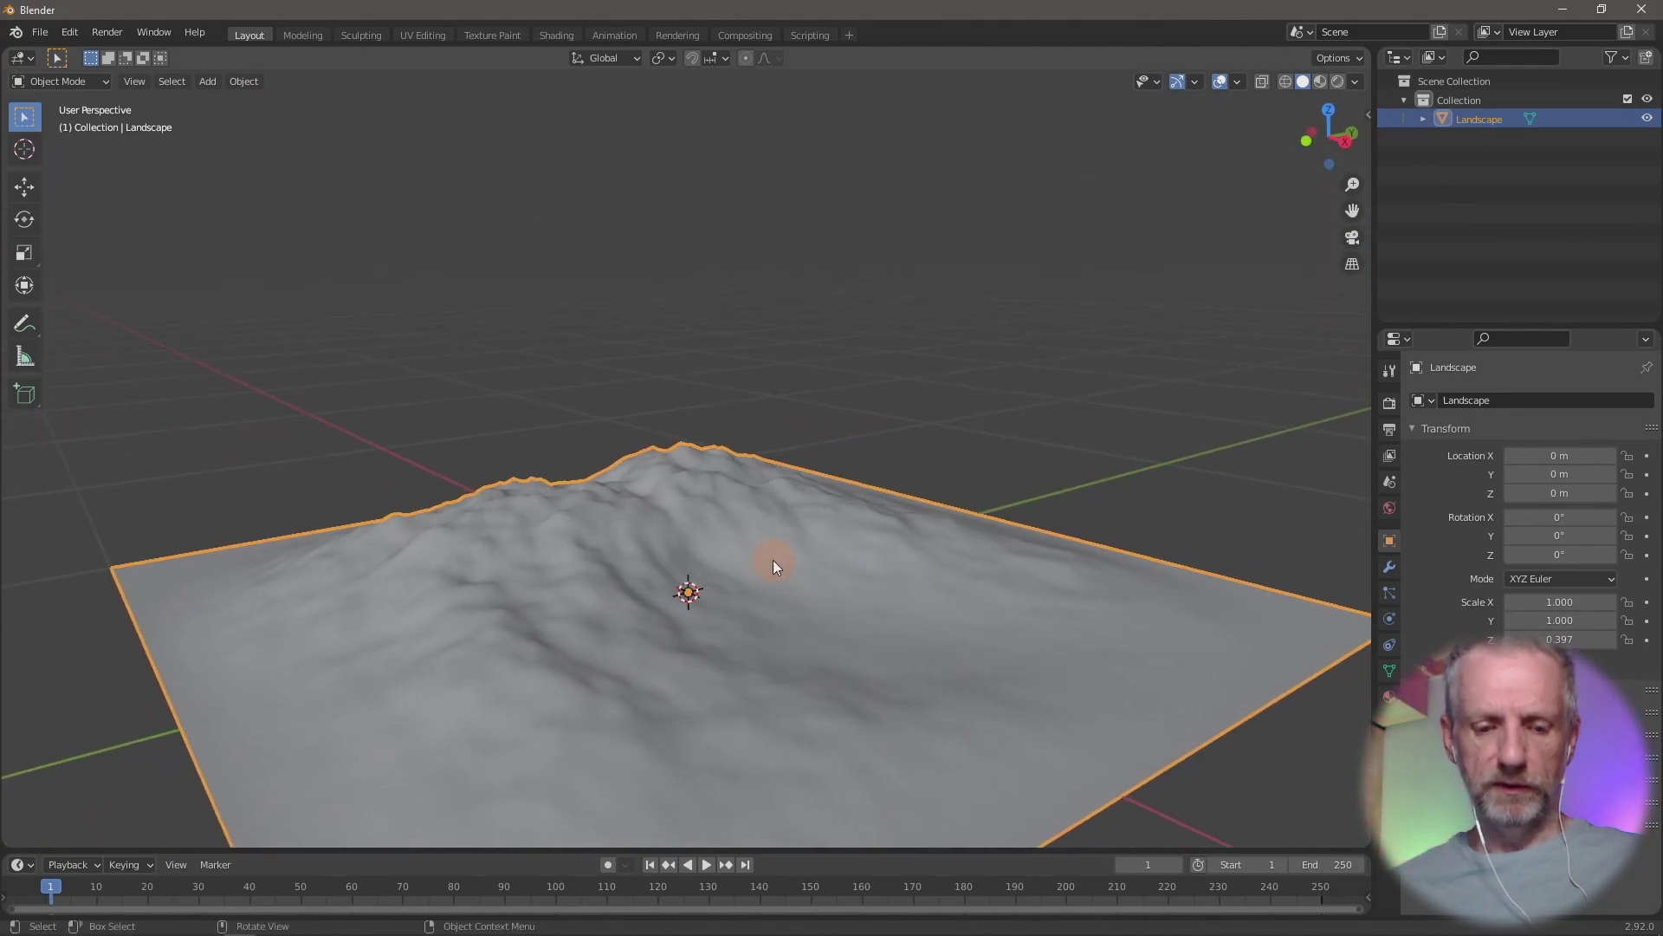
key("g")
key("z")
key("Escape")
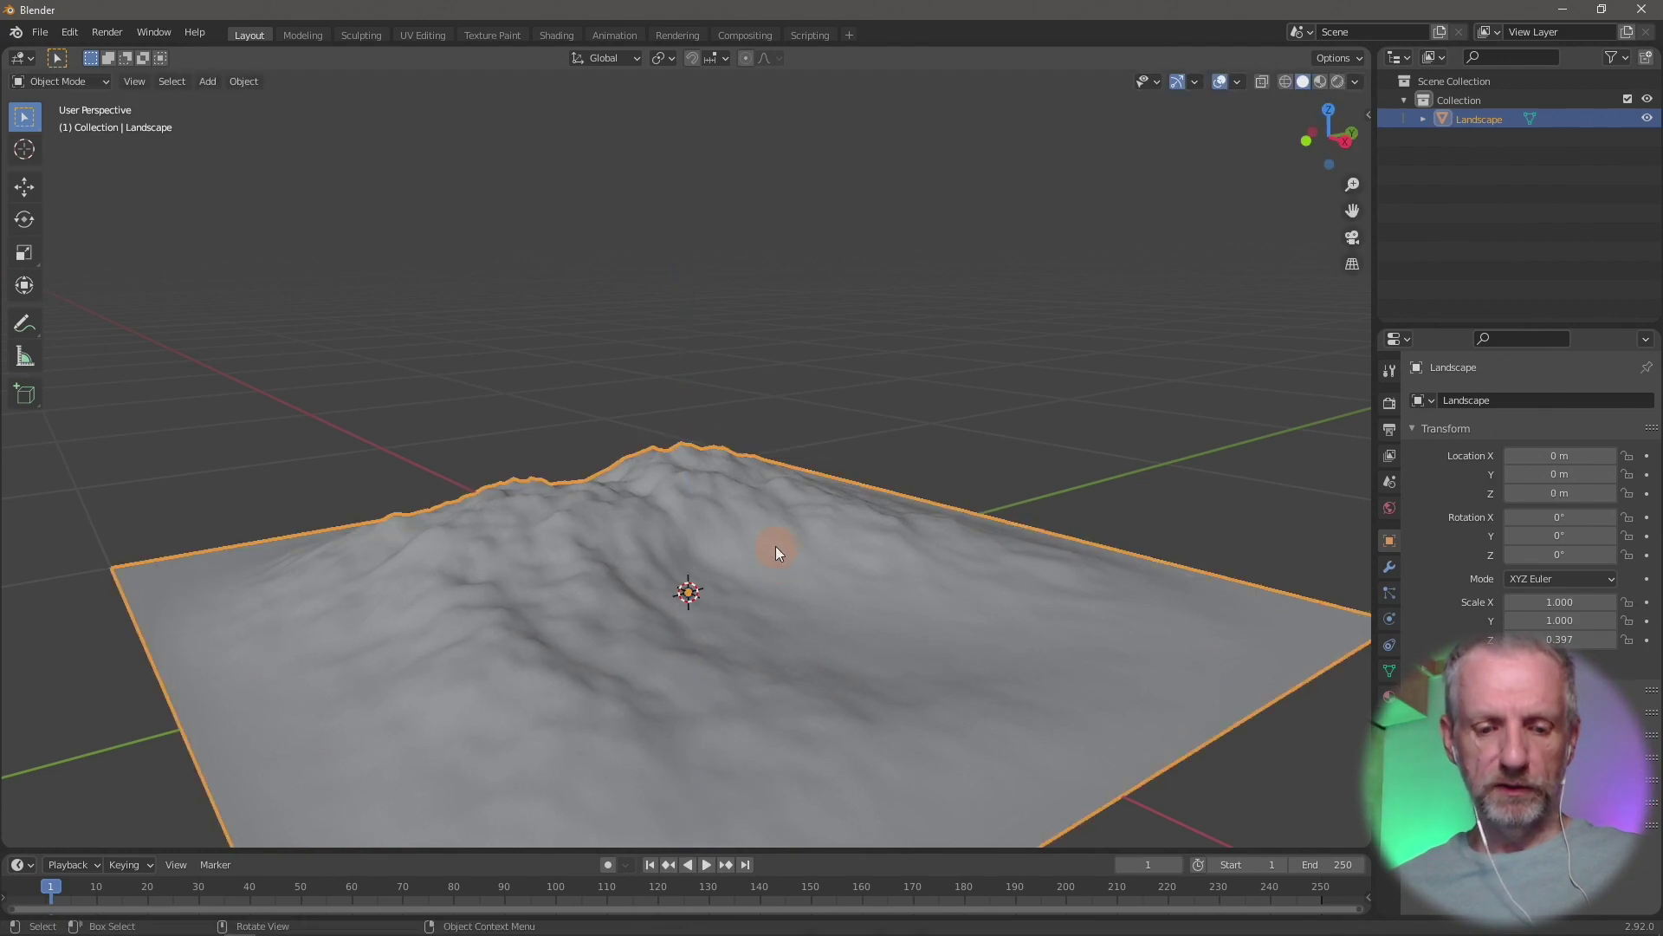
Fine-tune the landscape's height by scaling it along global Z to a Z scale of about 0.405
key("s")
key("z")
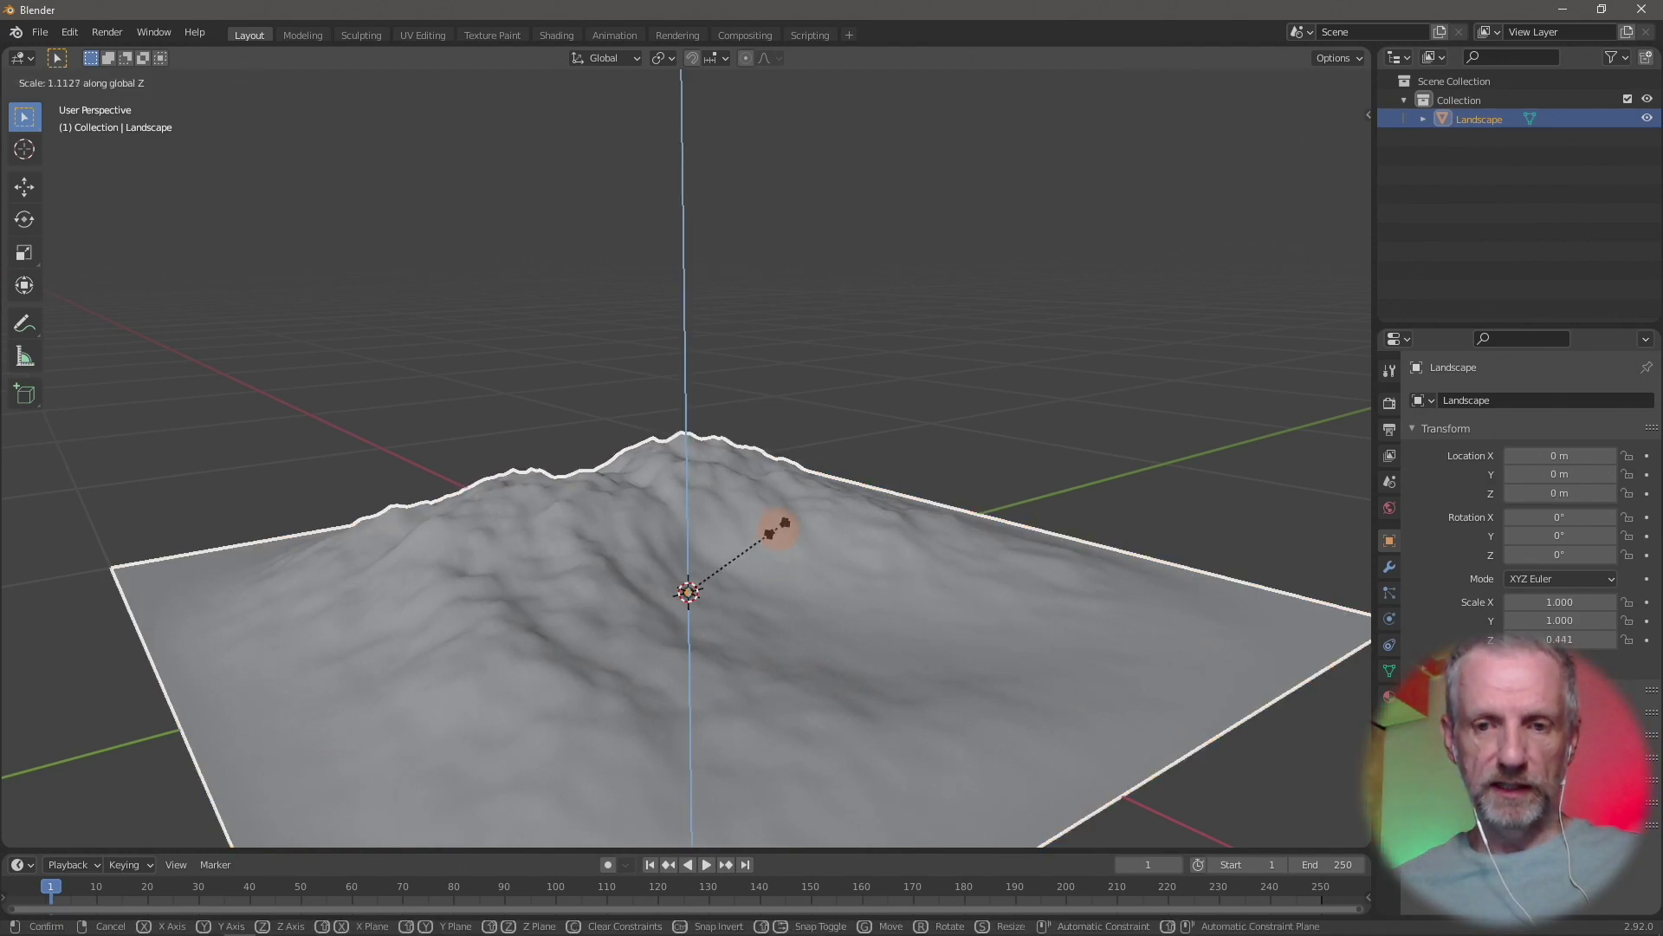
left_click(776, 542)
middle_click_drag(840, 544, 860, 372)
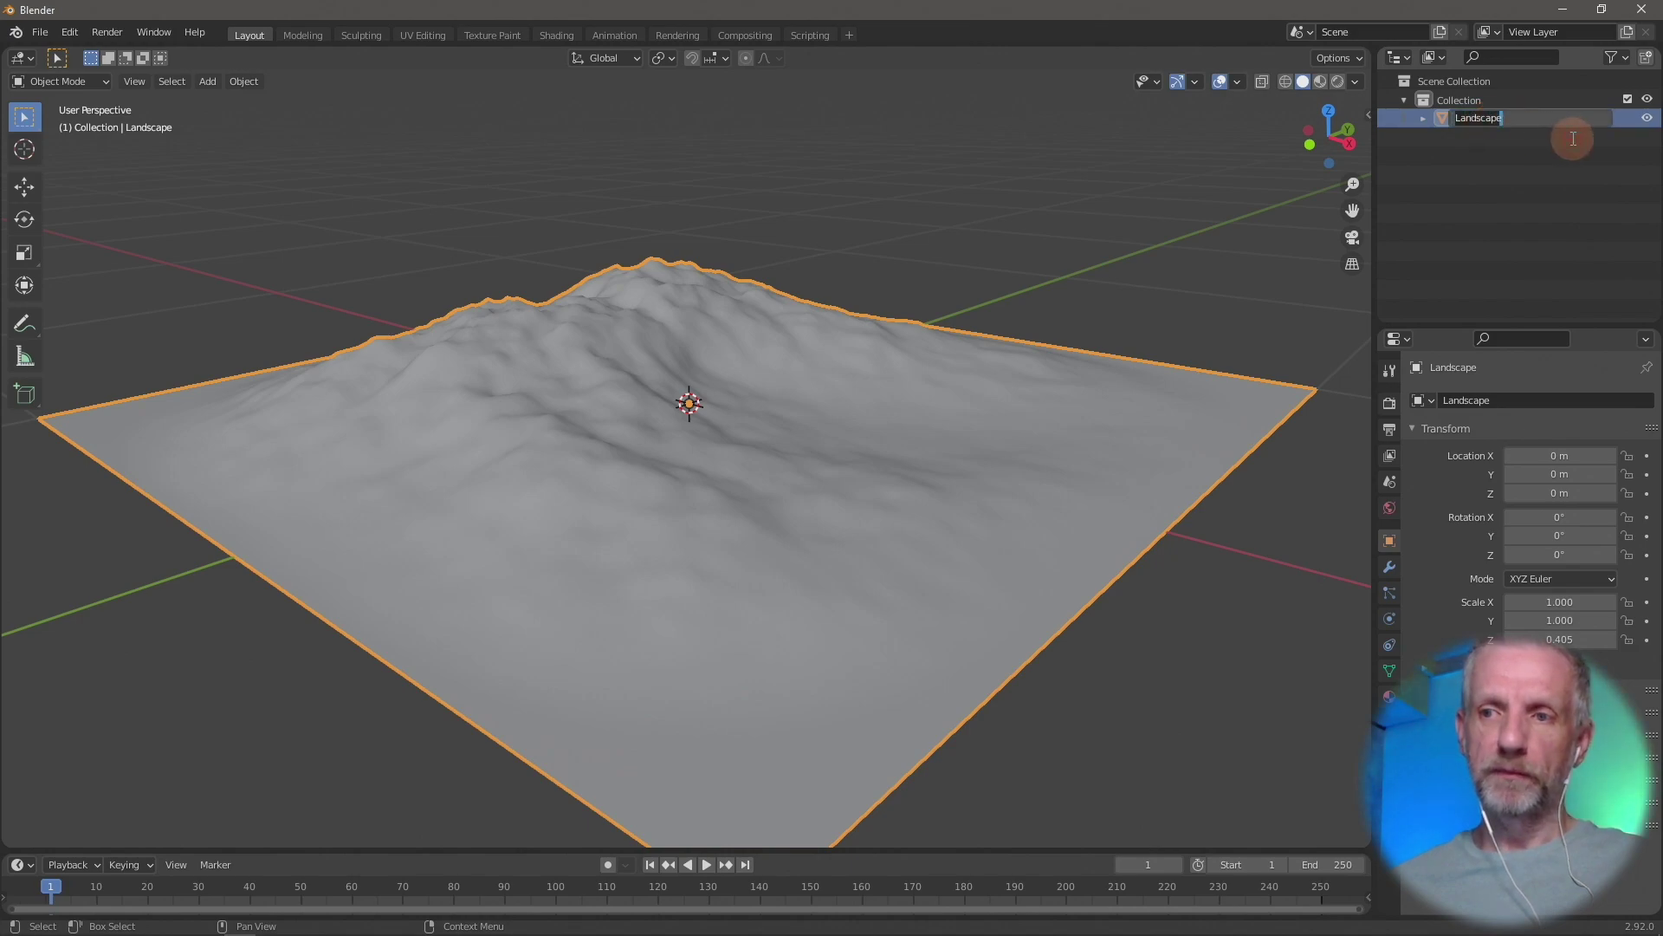
Rename the landscape object as "Landscape v2"
key("End")
key("BackSpace")
key("BackSpace")
key("BackSpace")
key("BackSpace")
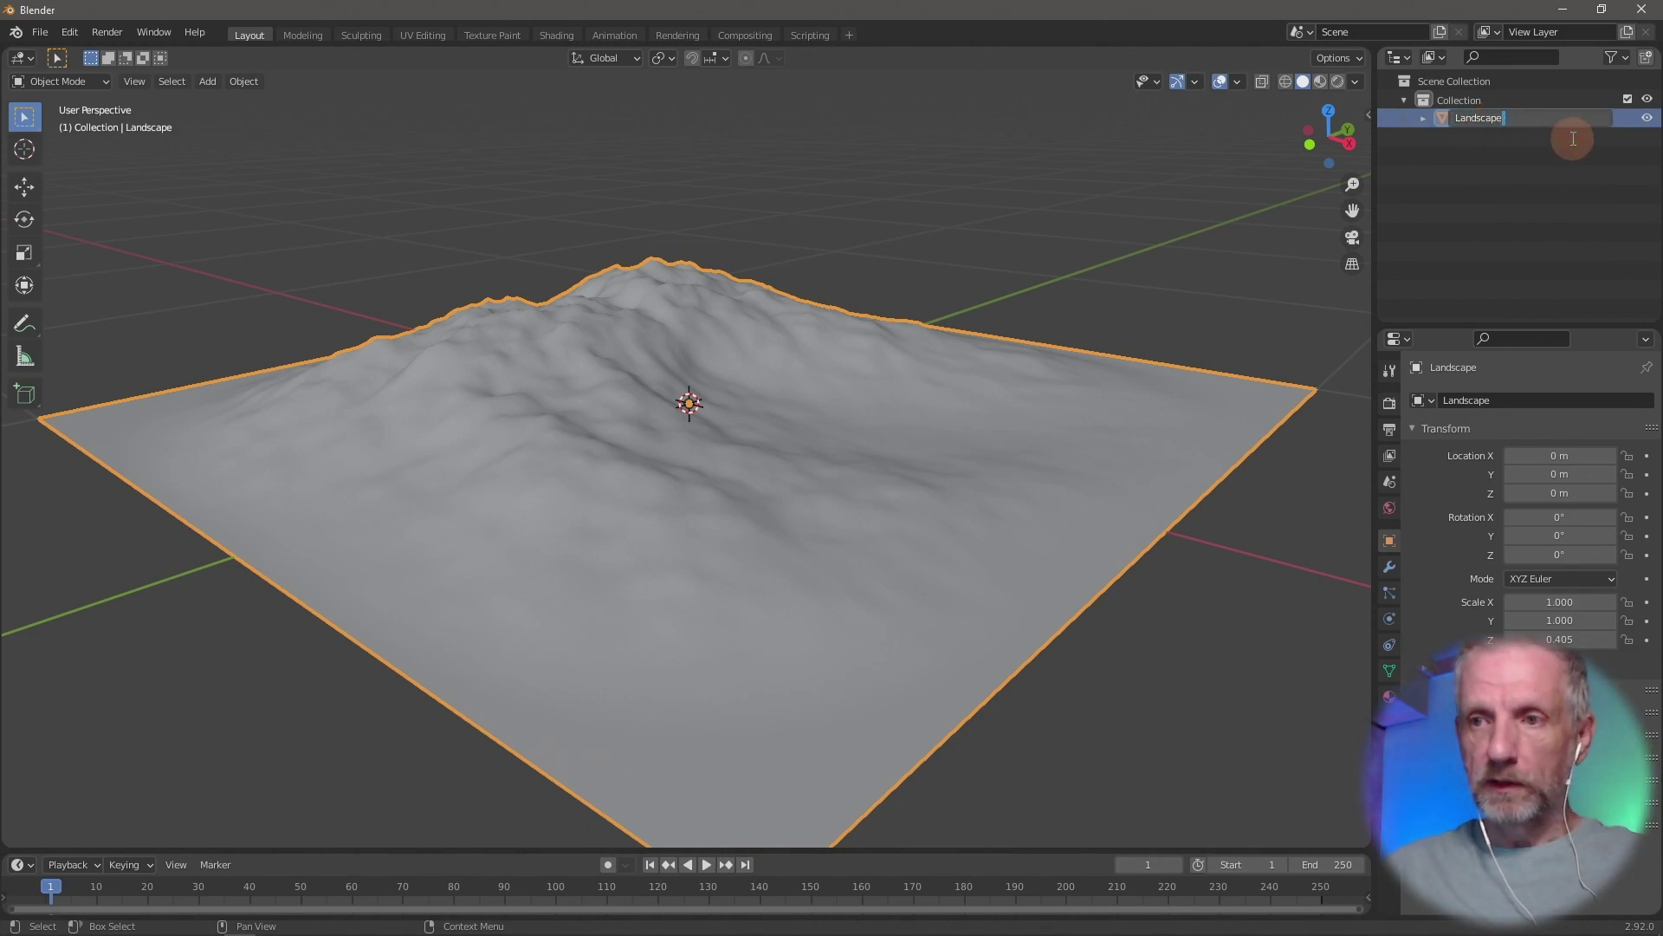
type("v2")
key("Return")
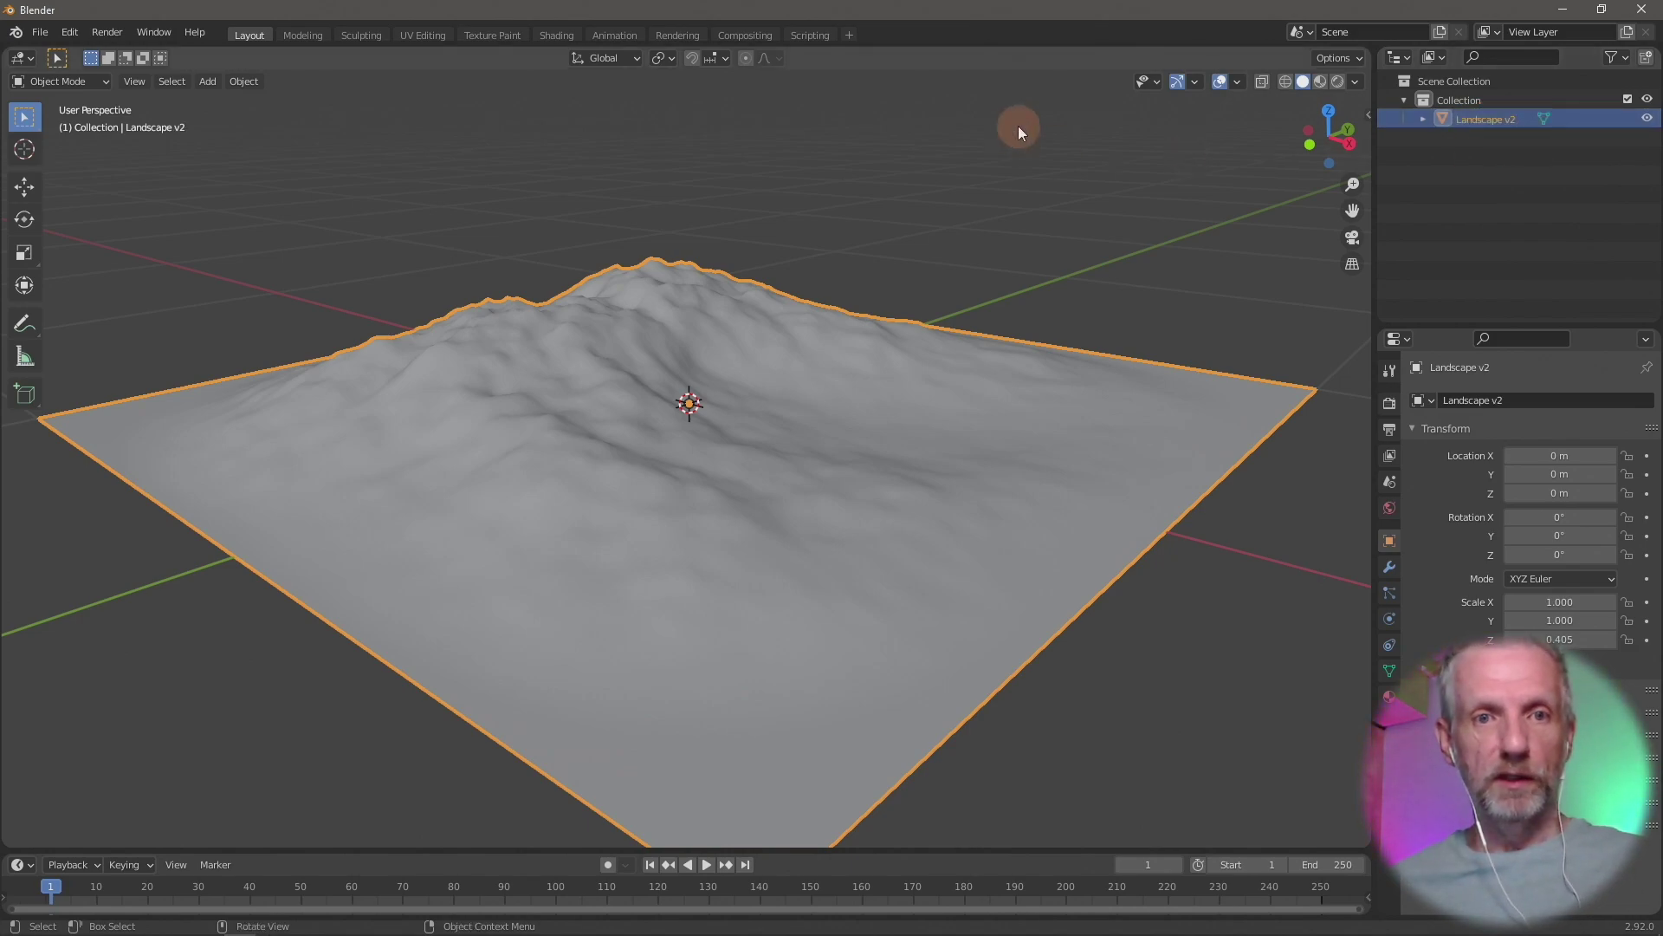
Start a Wavefront OBJ export and browse to OneDrive's ! DAZ Projects/Grass/OBJs folder
left_click(41, 32)
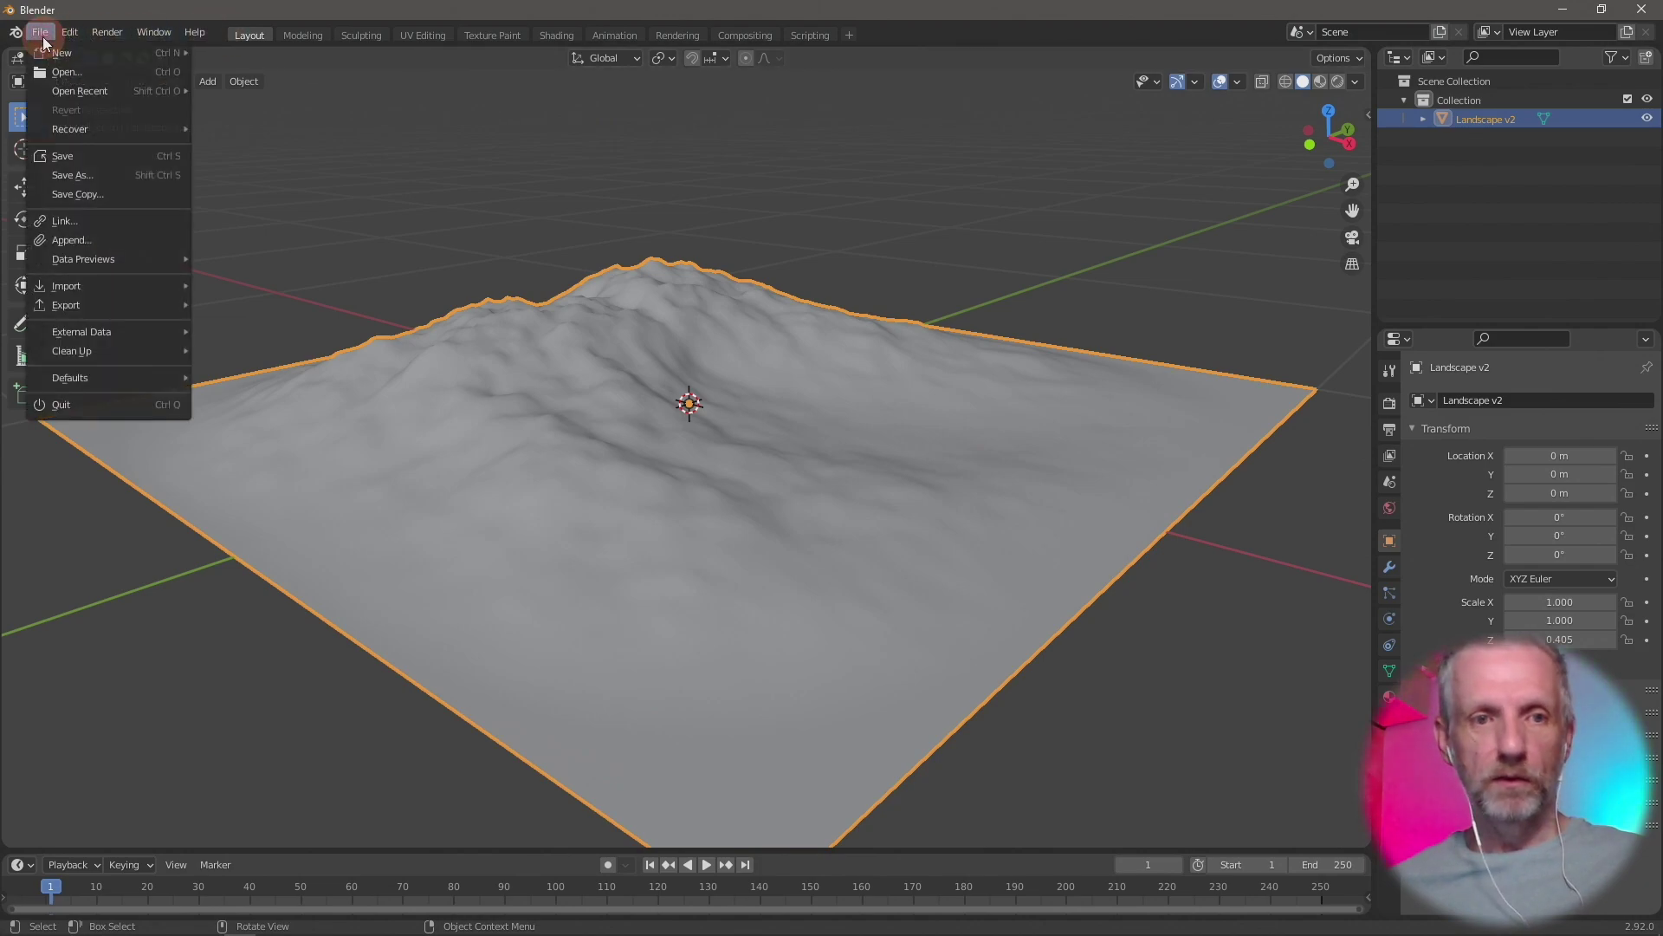
left_click(104, 310)
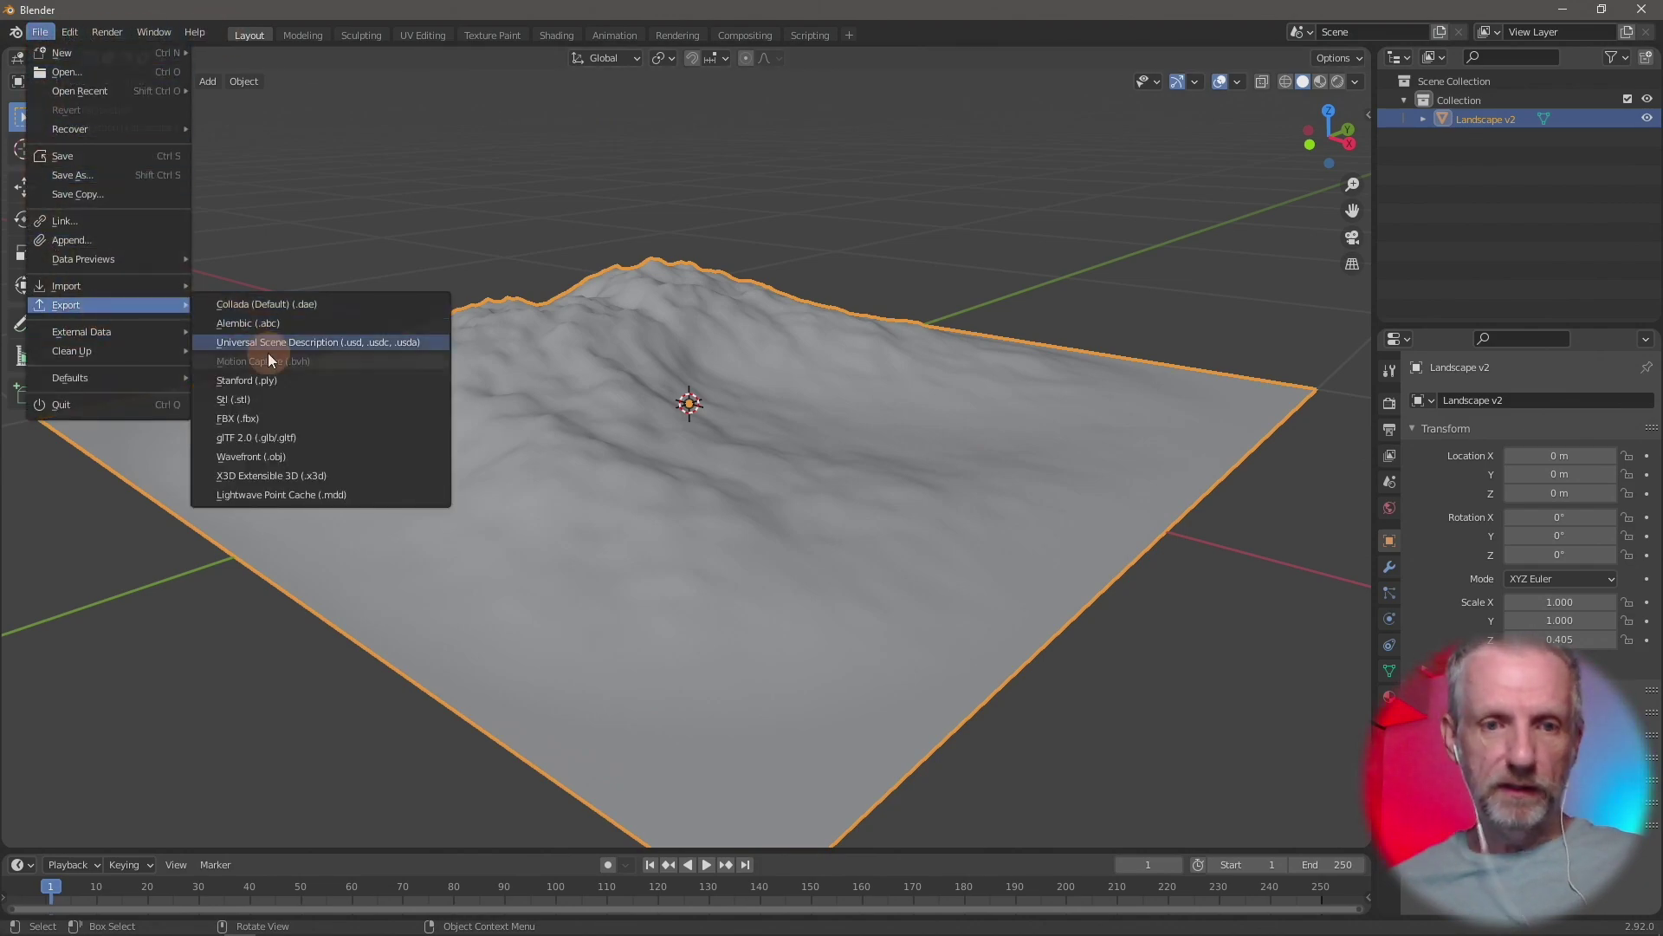
left_click(283, 457)
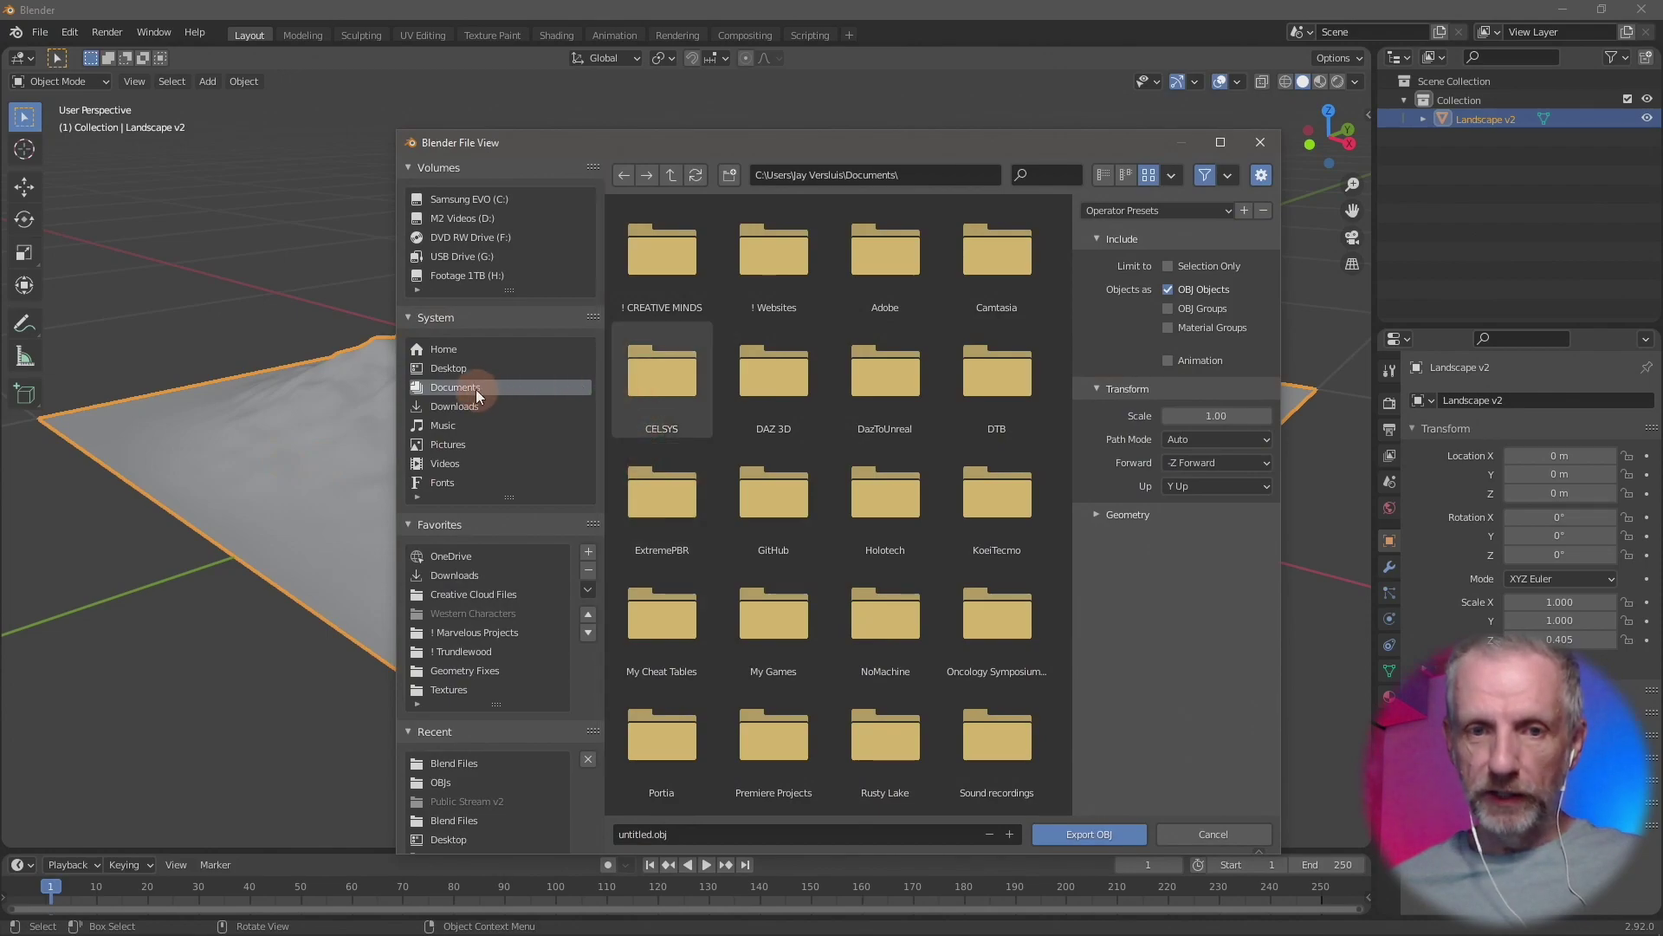
left_click(460, 559)
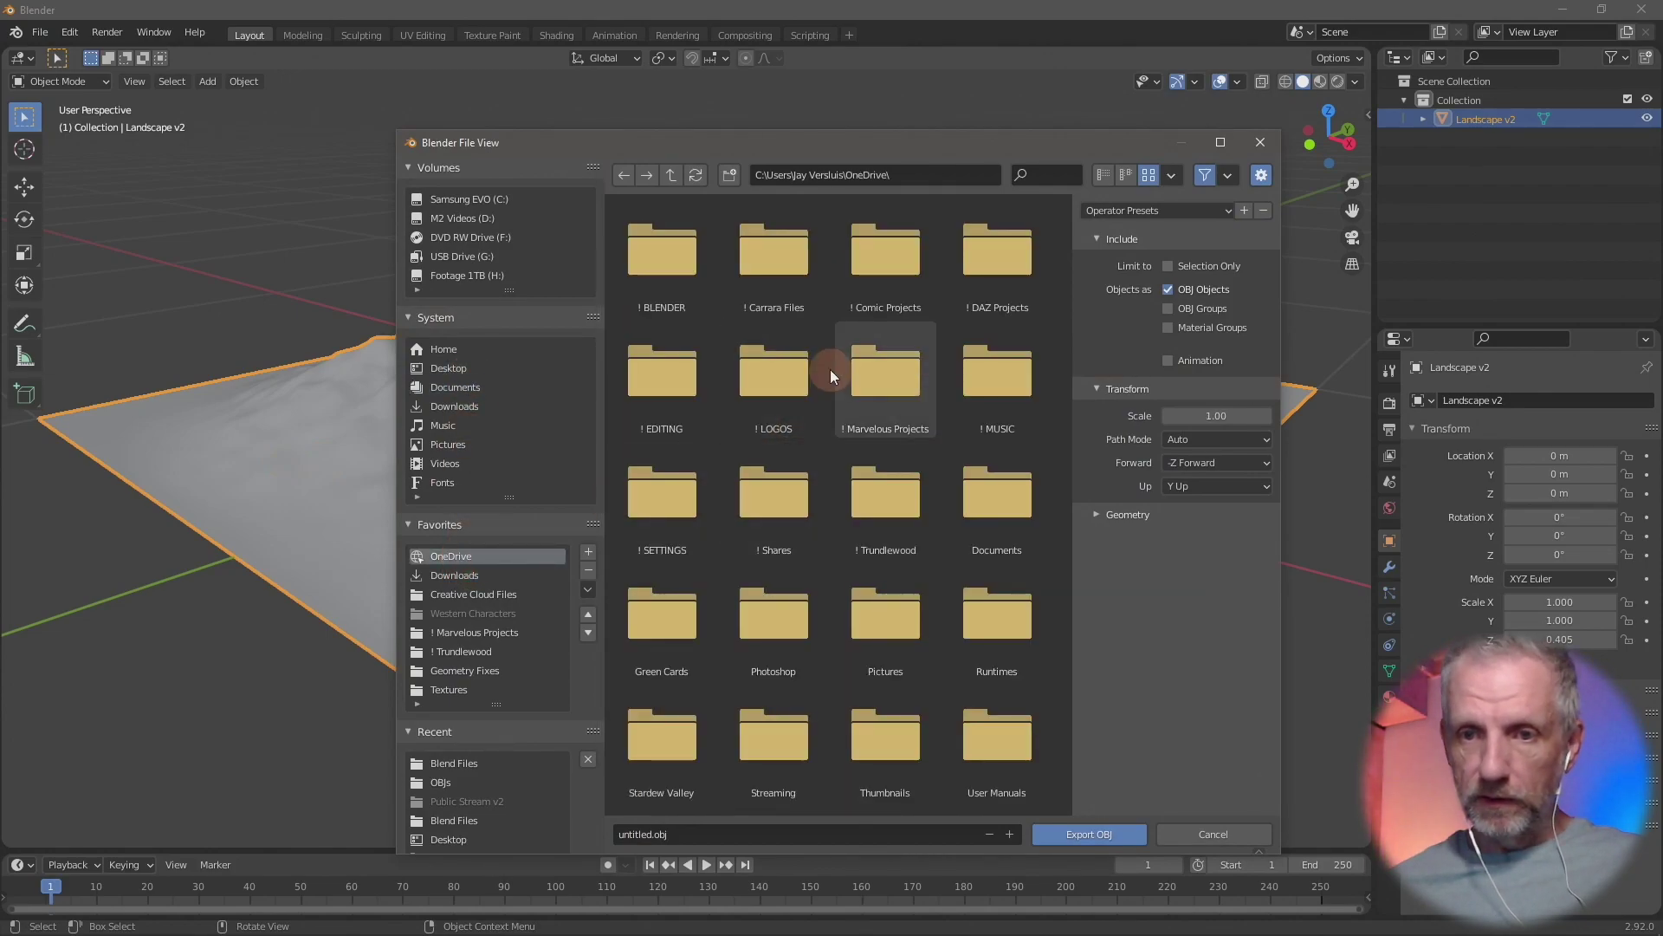
left_click(982, 280)
double_click(981, 279)
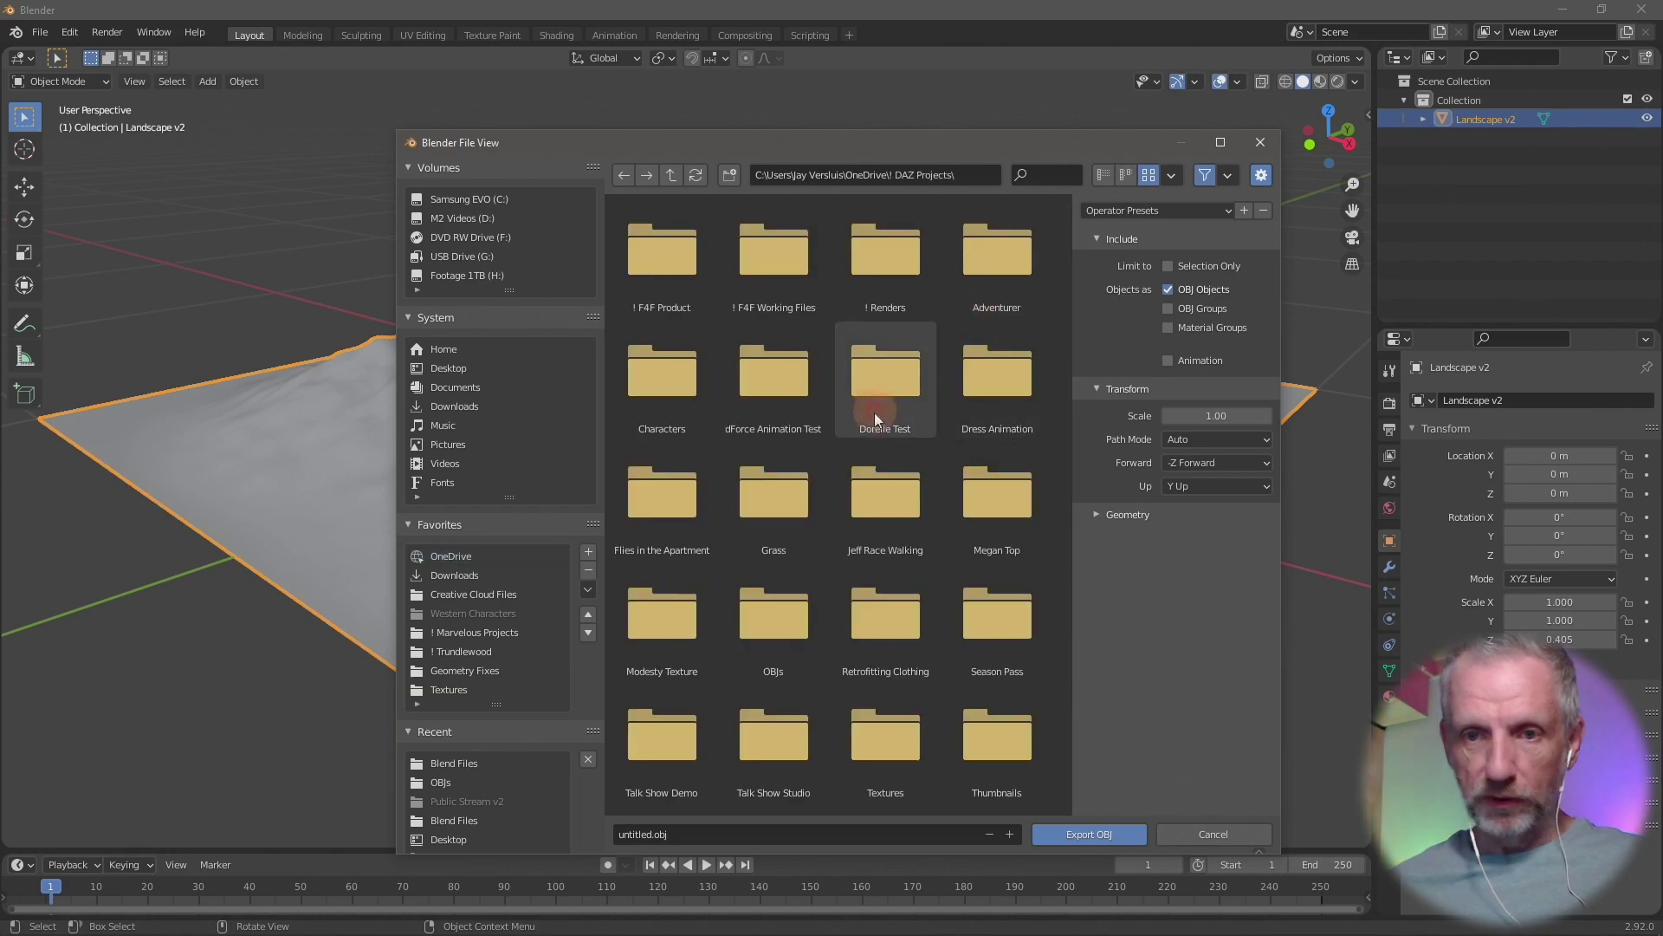
double_click(785, 499)
double_click(887, 259)
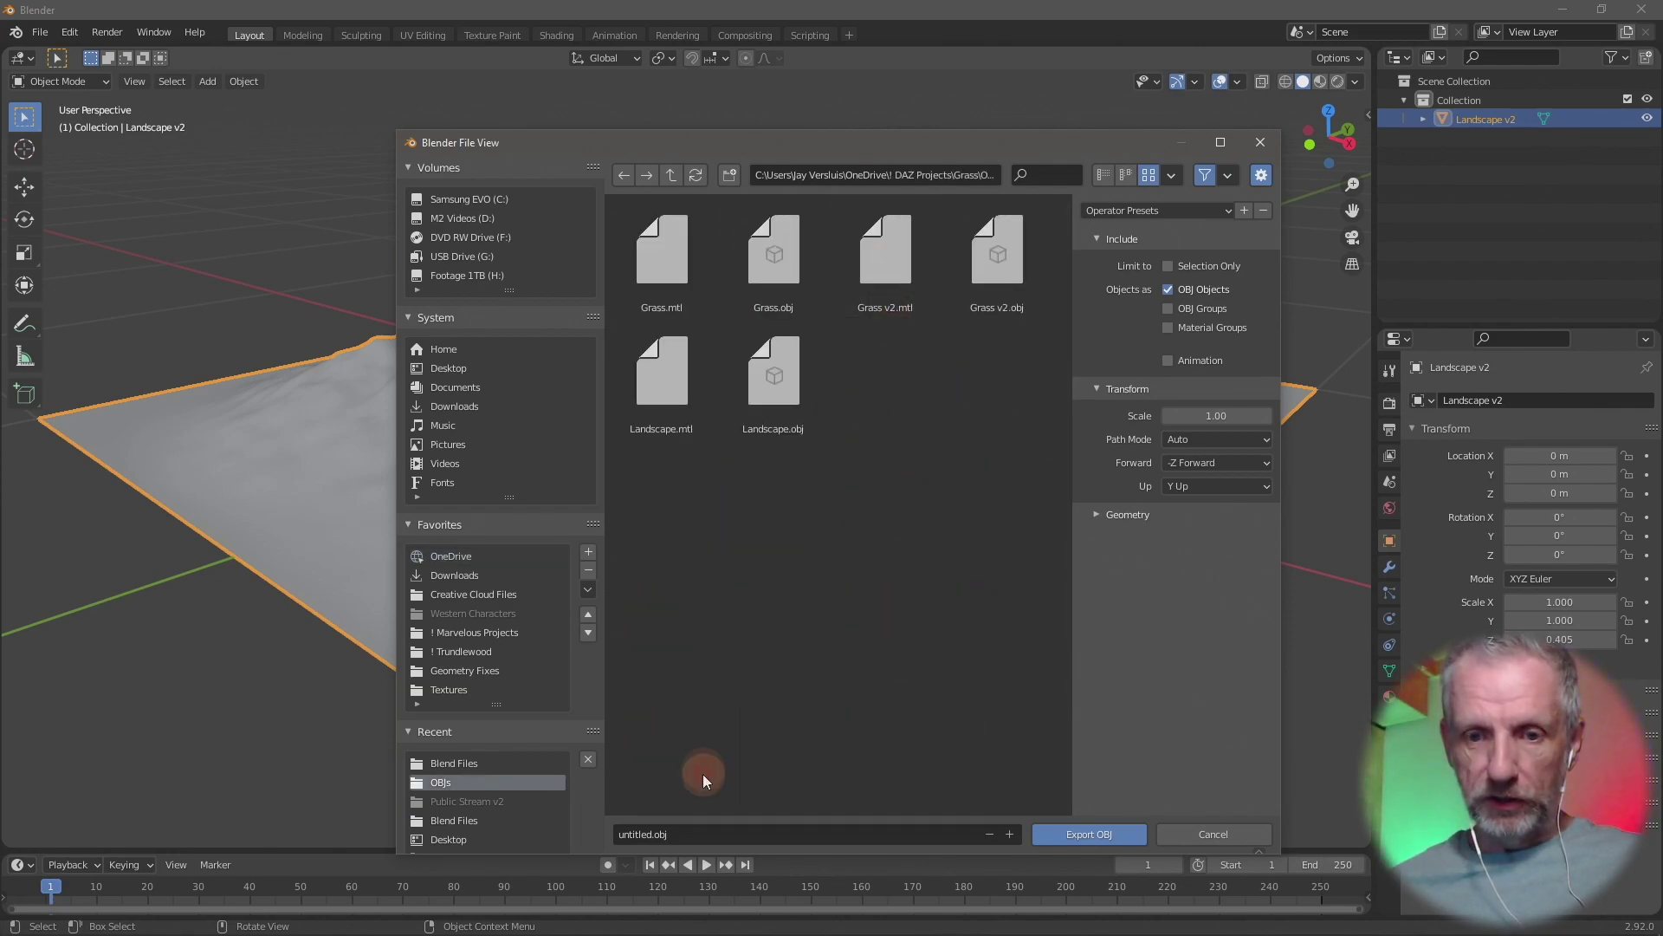
Export the landscape as "Landscape v2.obj" with the scale set to 100
left_click(756, 836)
type("Landscape v2")
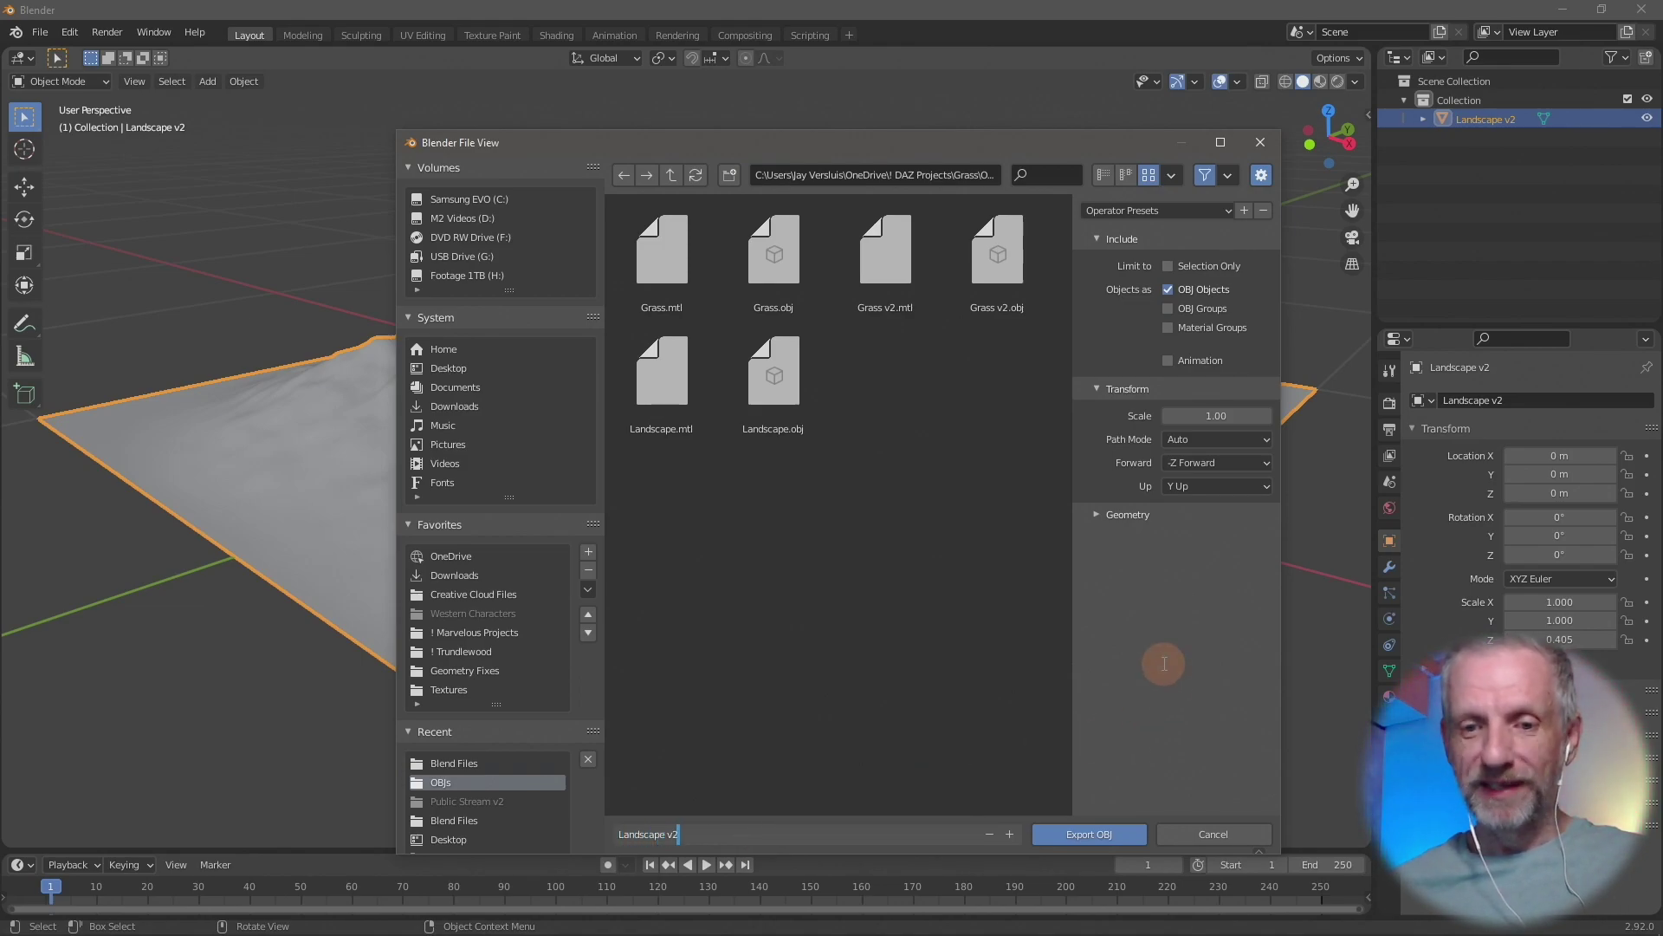
left_click(1203, 392)
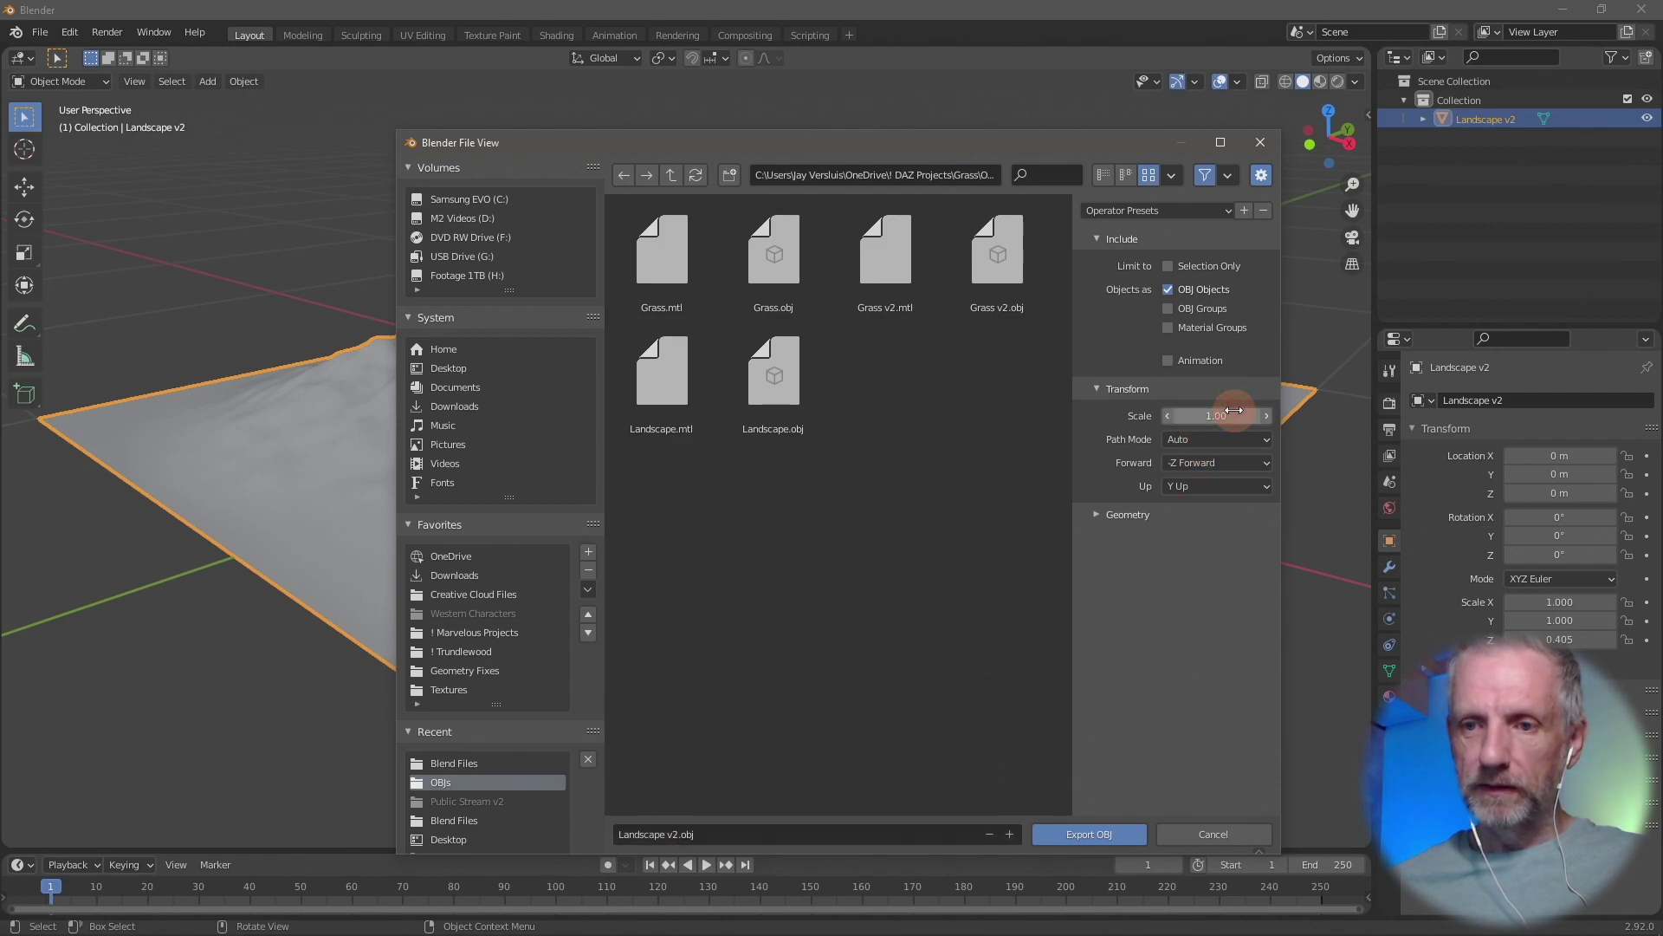
left_click(1230, 414)
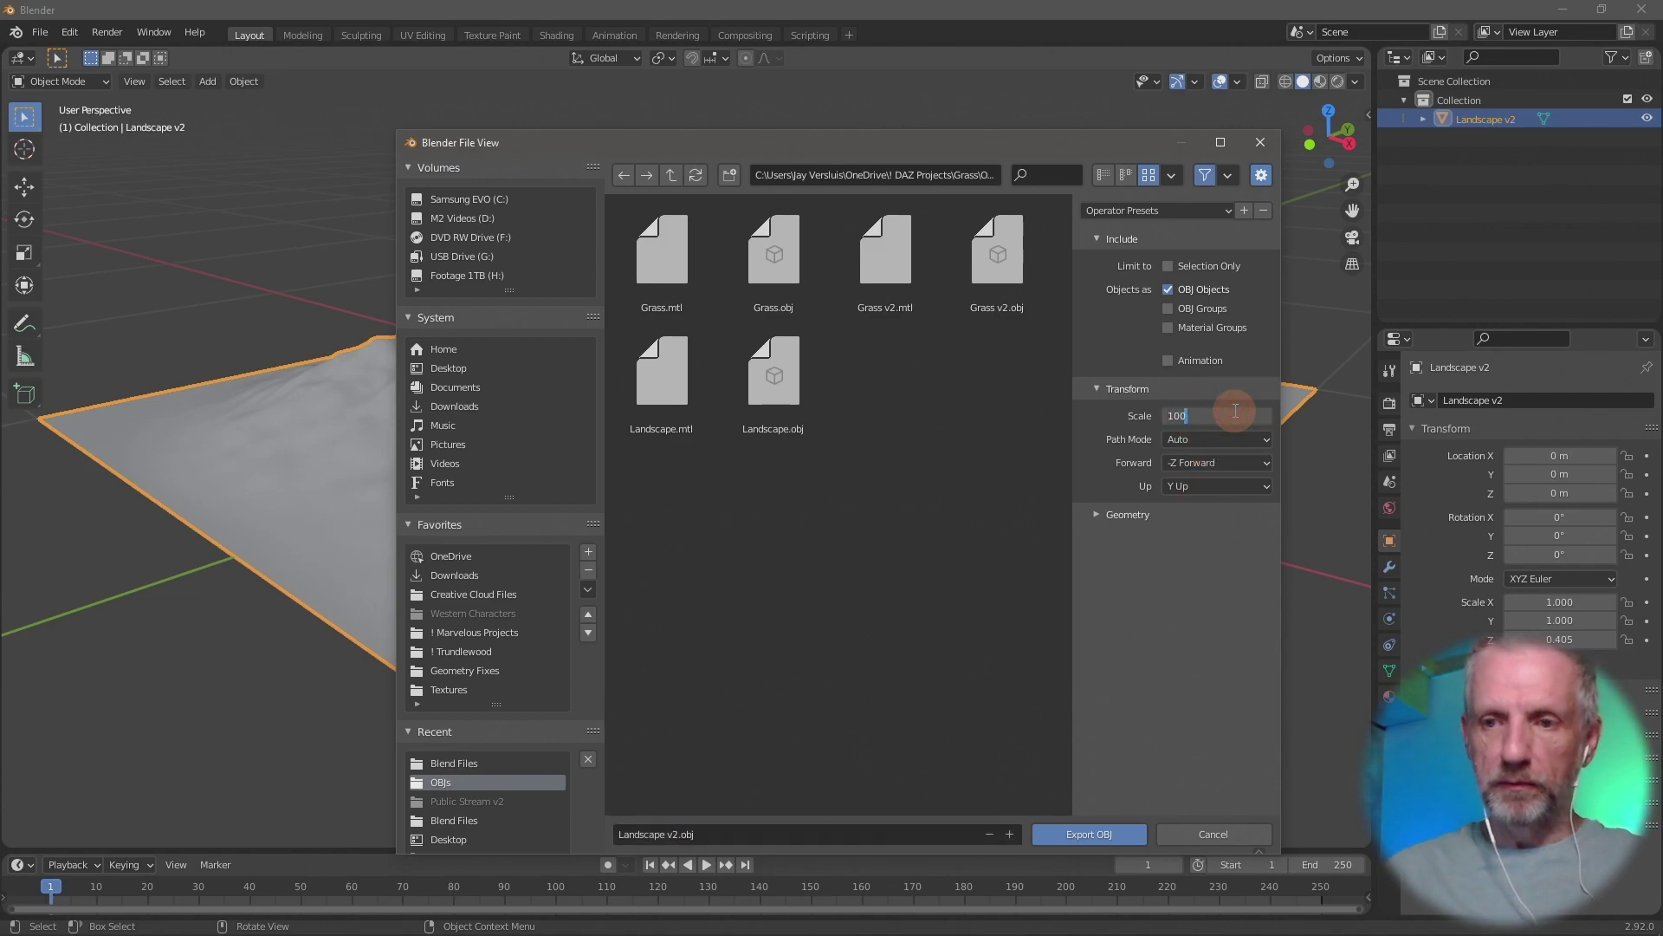
type("100")
key("Return")
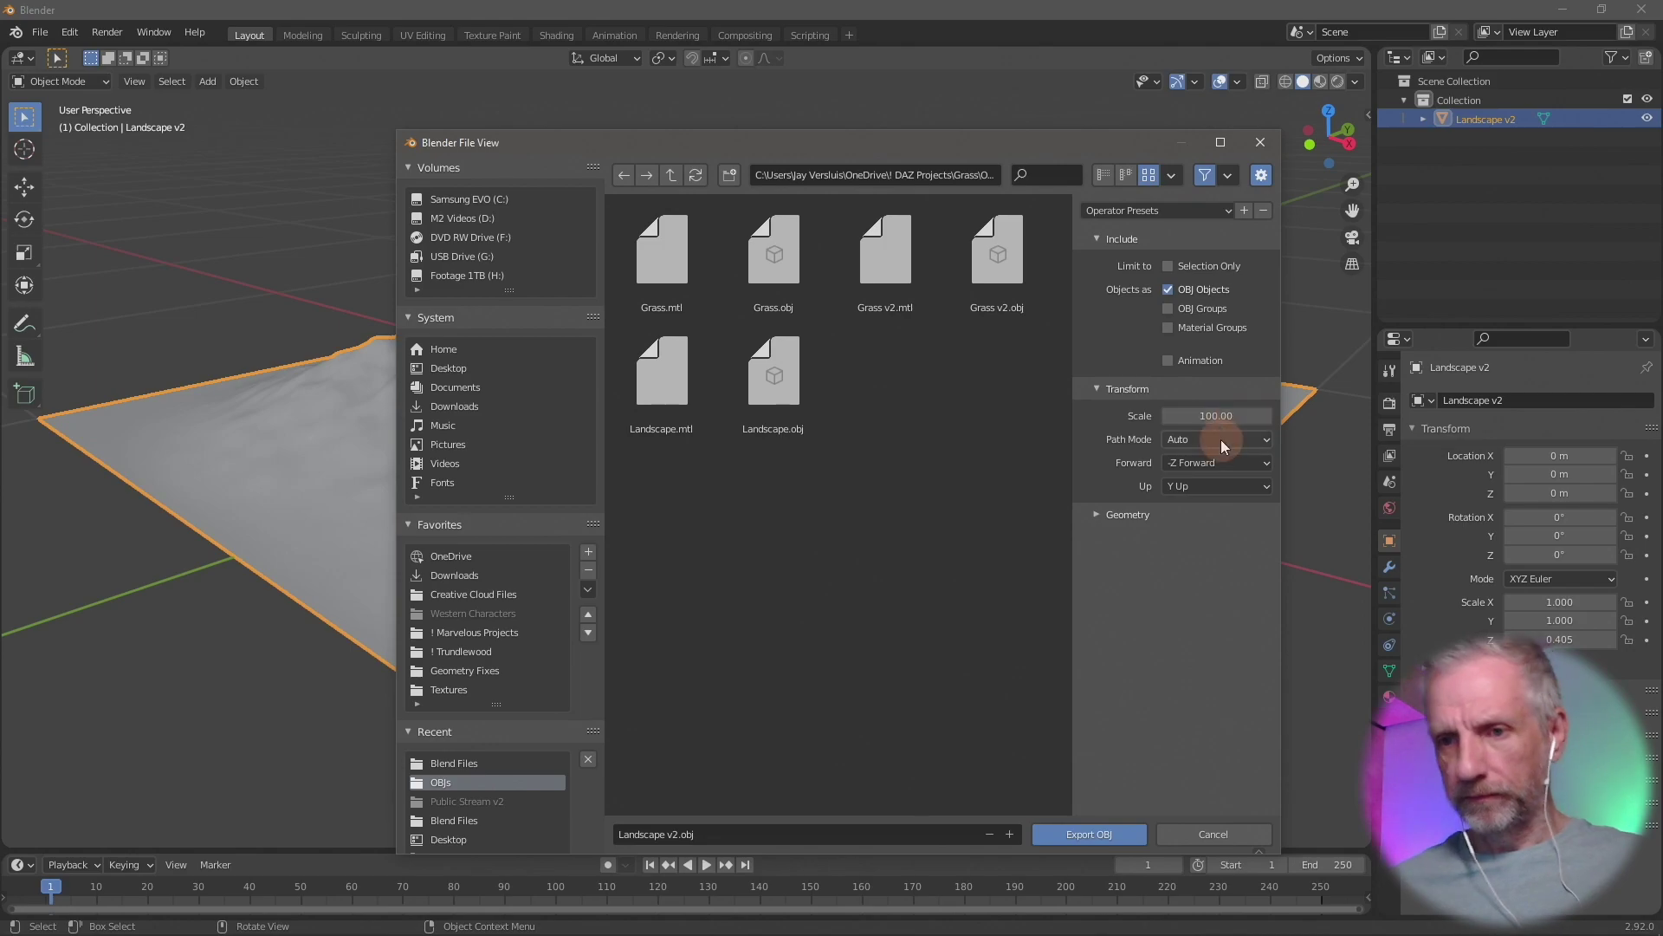
left_click(1111, 837)
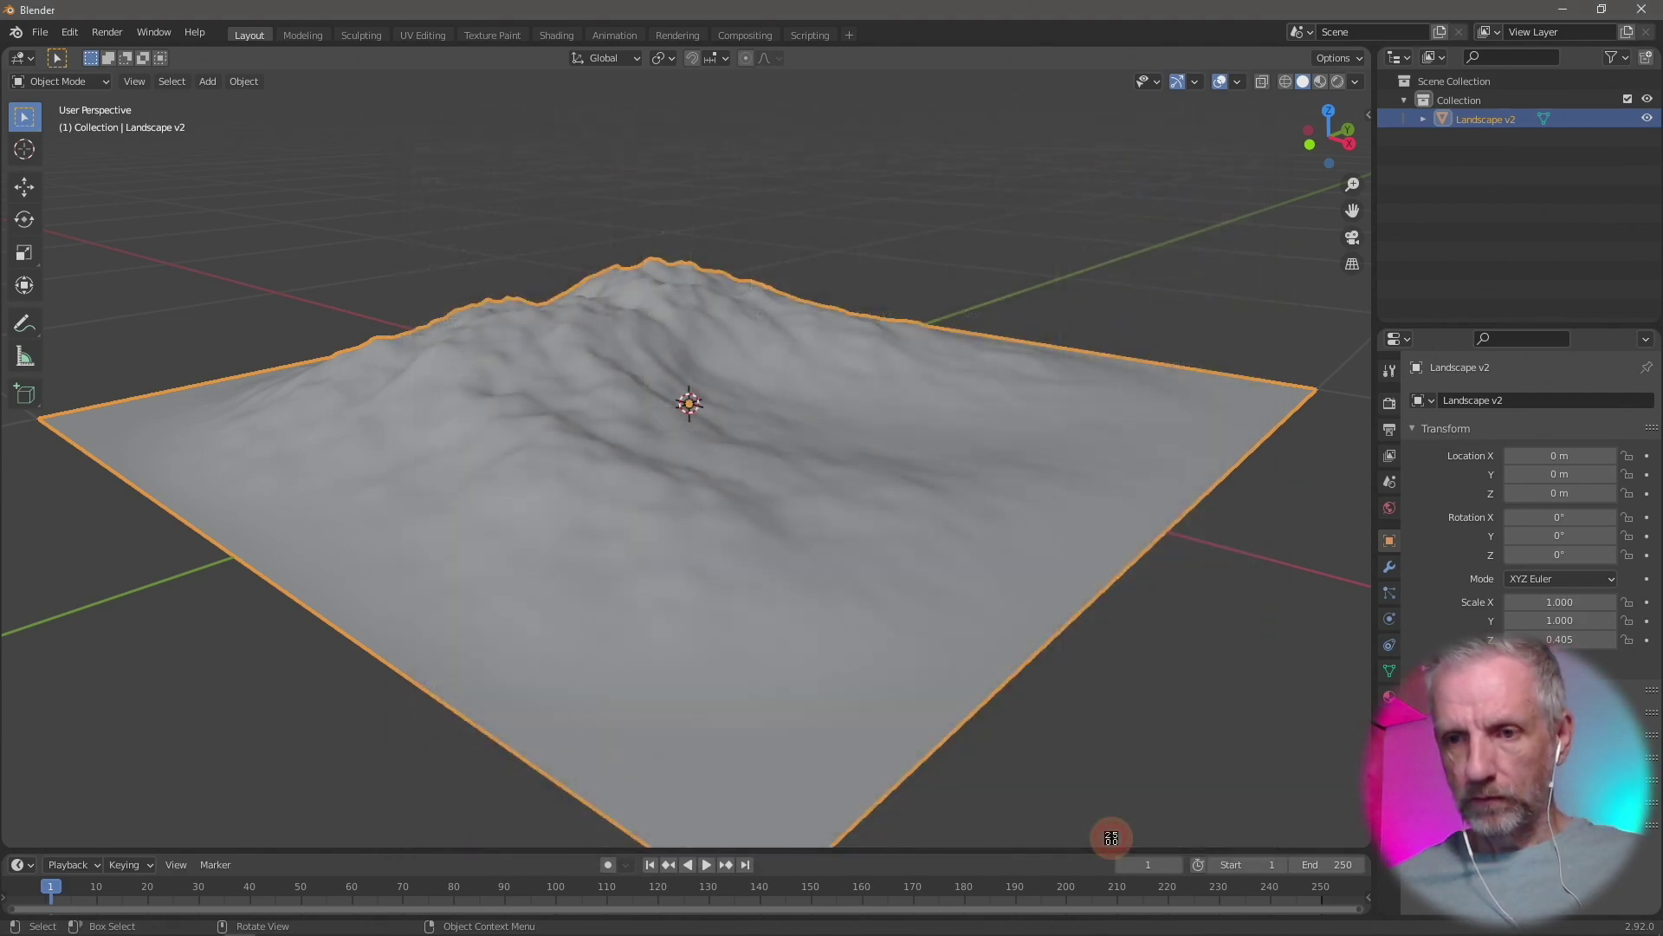
Switch to DAZ Studio and import Landscape v2.obj with the Custom preset at 100% scale
key("alt+Tab")
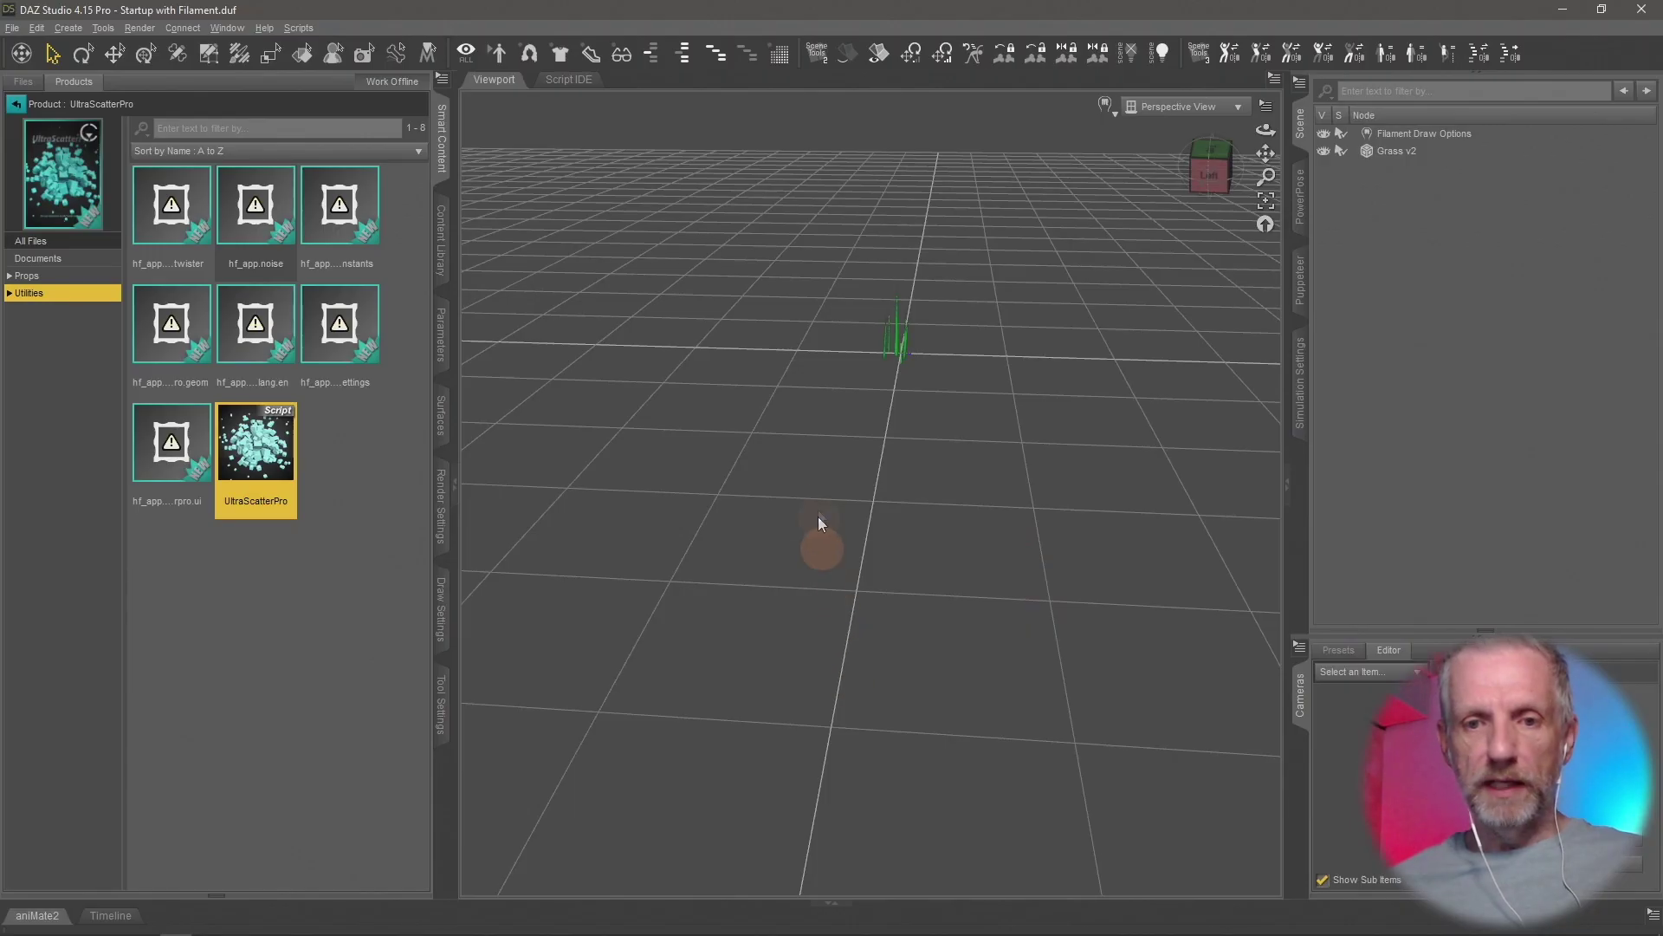
left_click(12, 28)
left_click(90, 211)
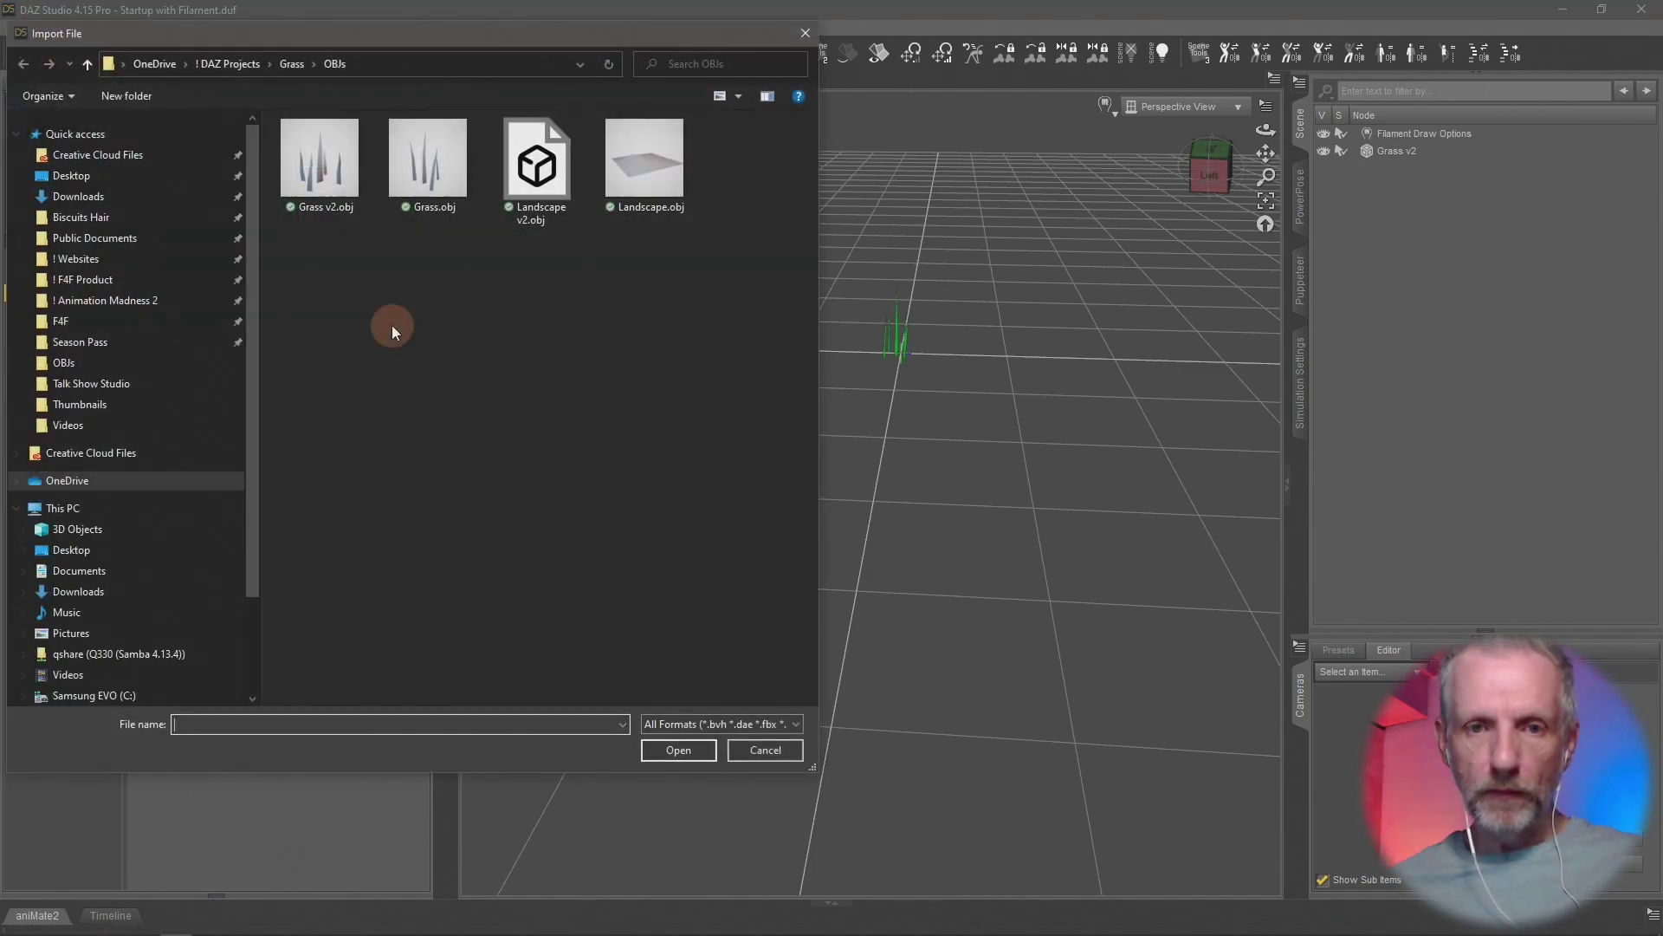
left_click(539, 139)
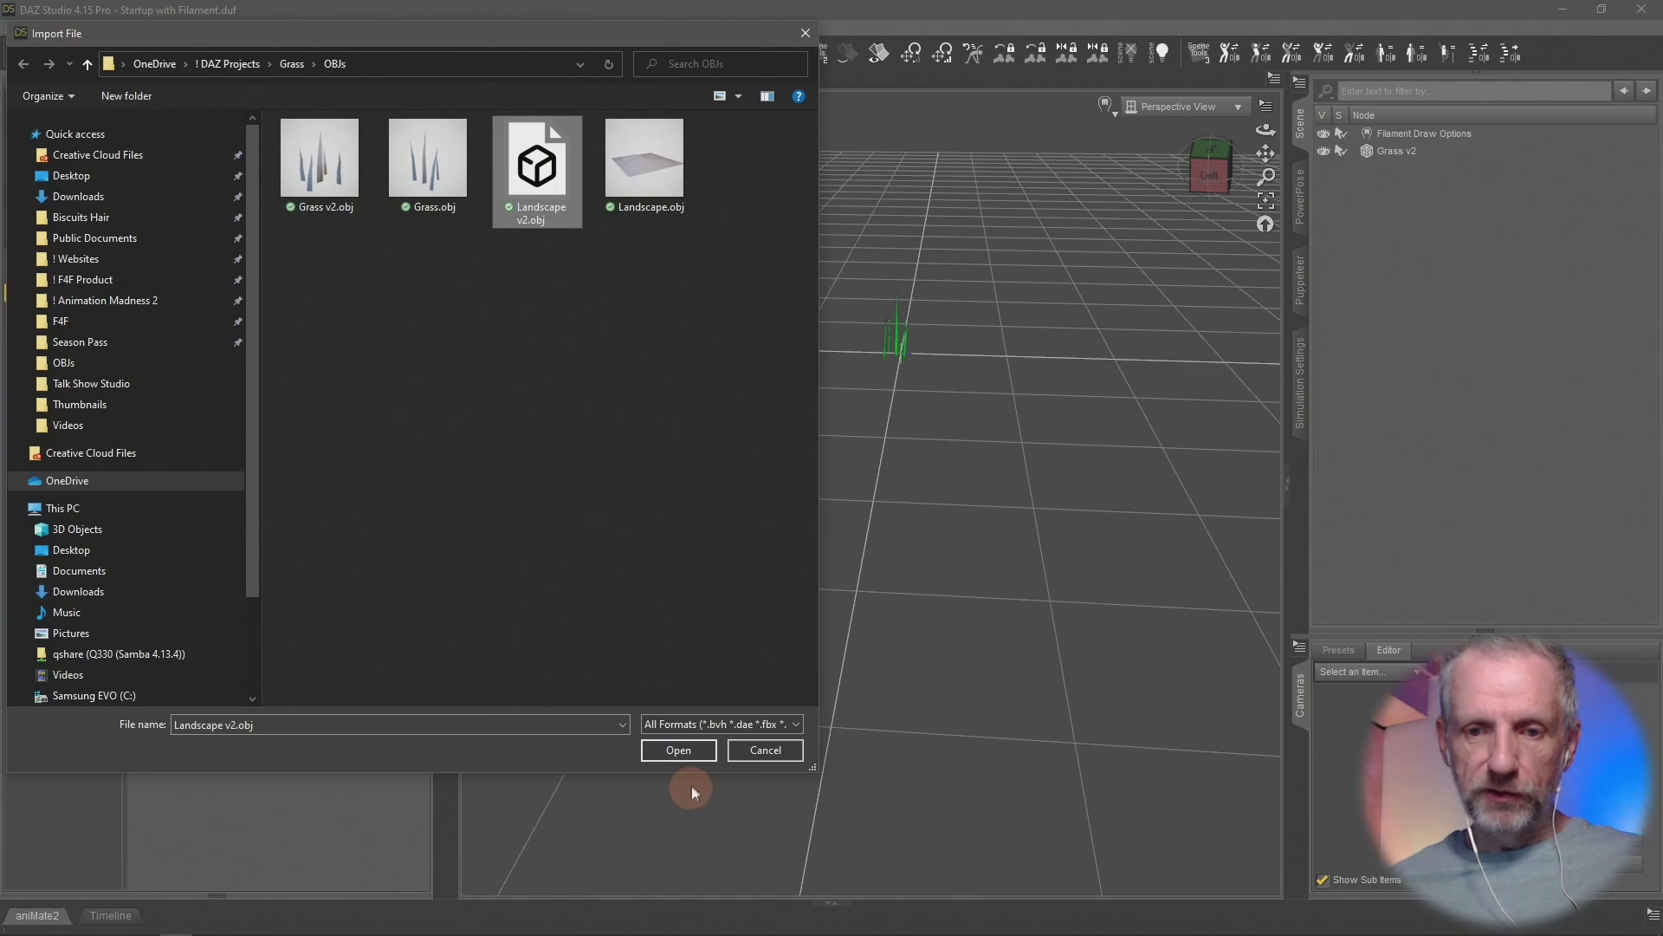
left_click(681, 750)
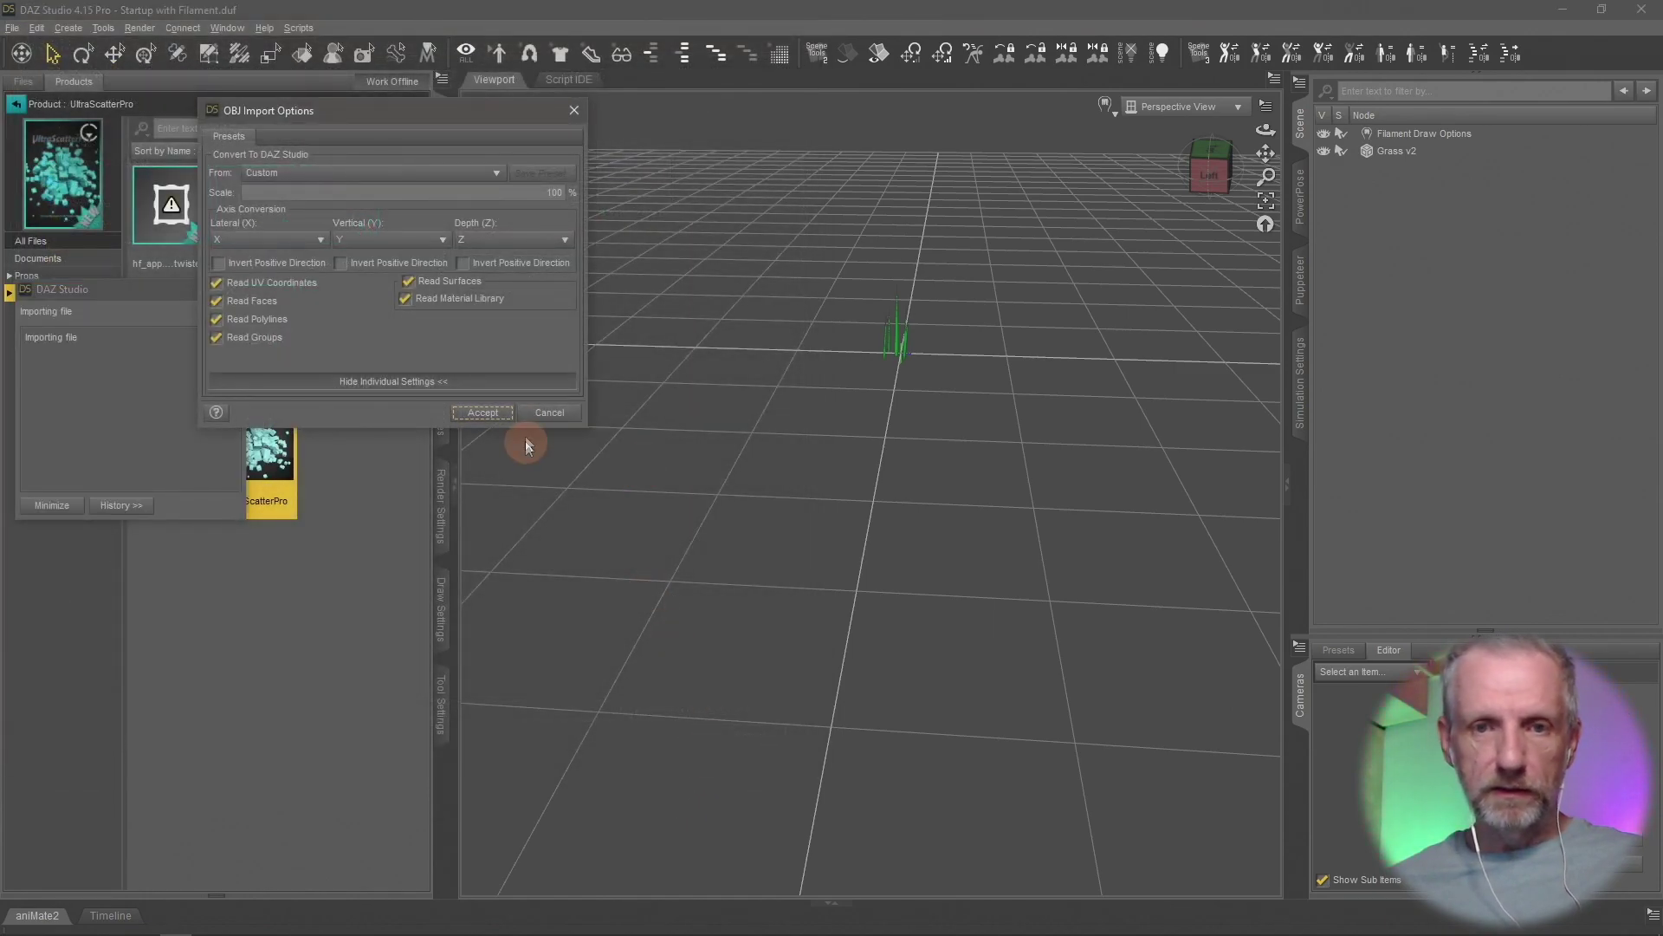
left_click(454, 414)
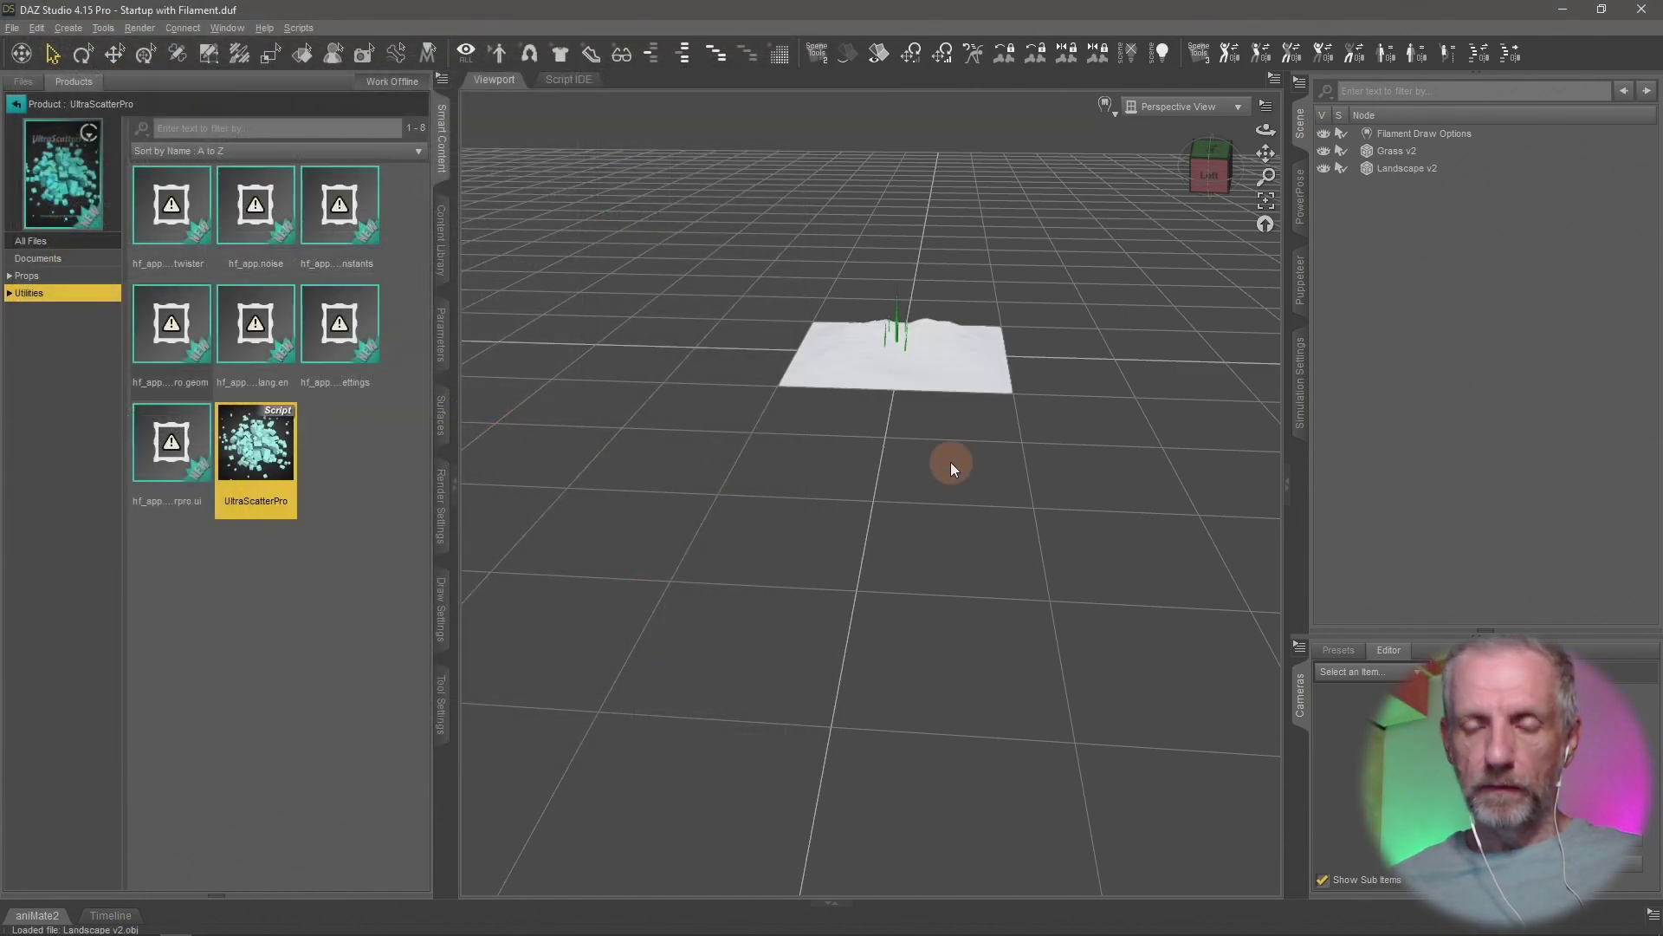
Set the overall Scale of Landscape v2 to 500%
left_click(1403, 170)
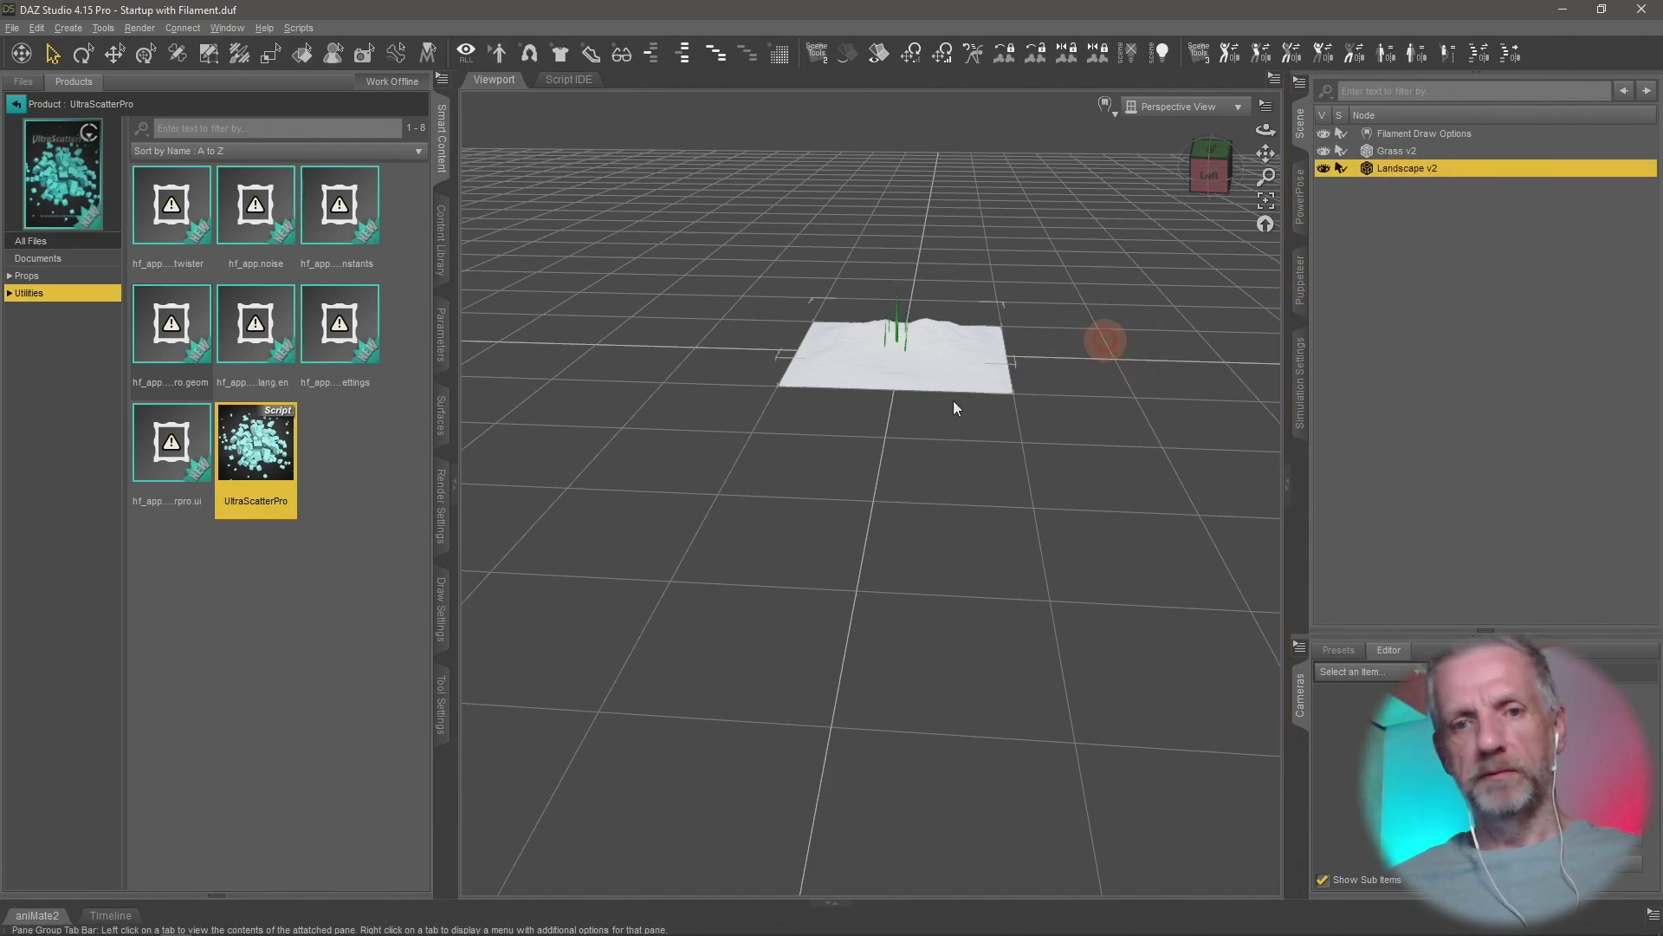
left_click(440, 364)
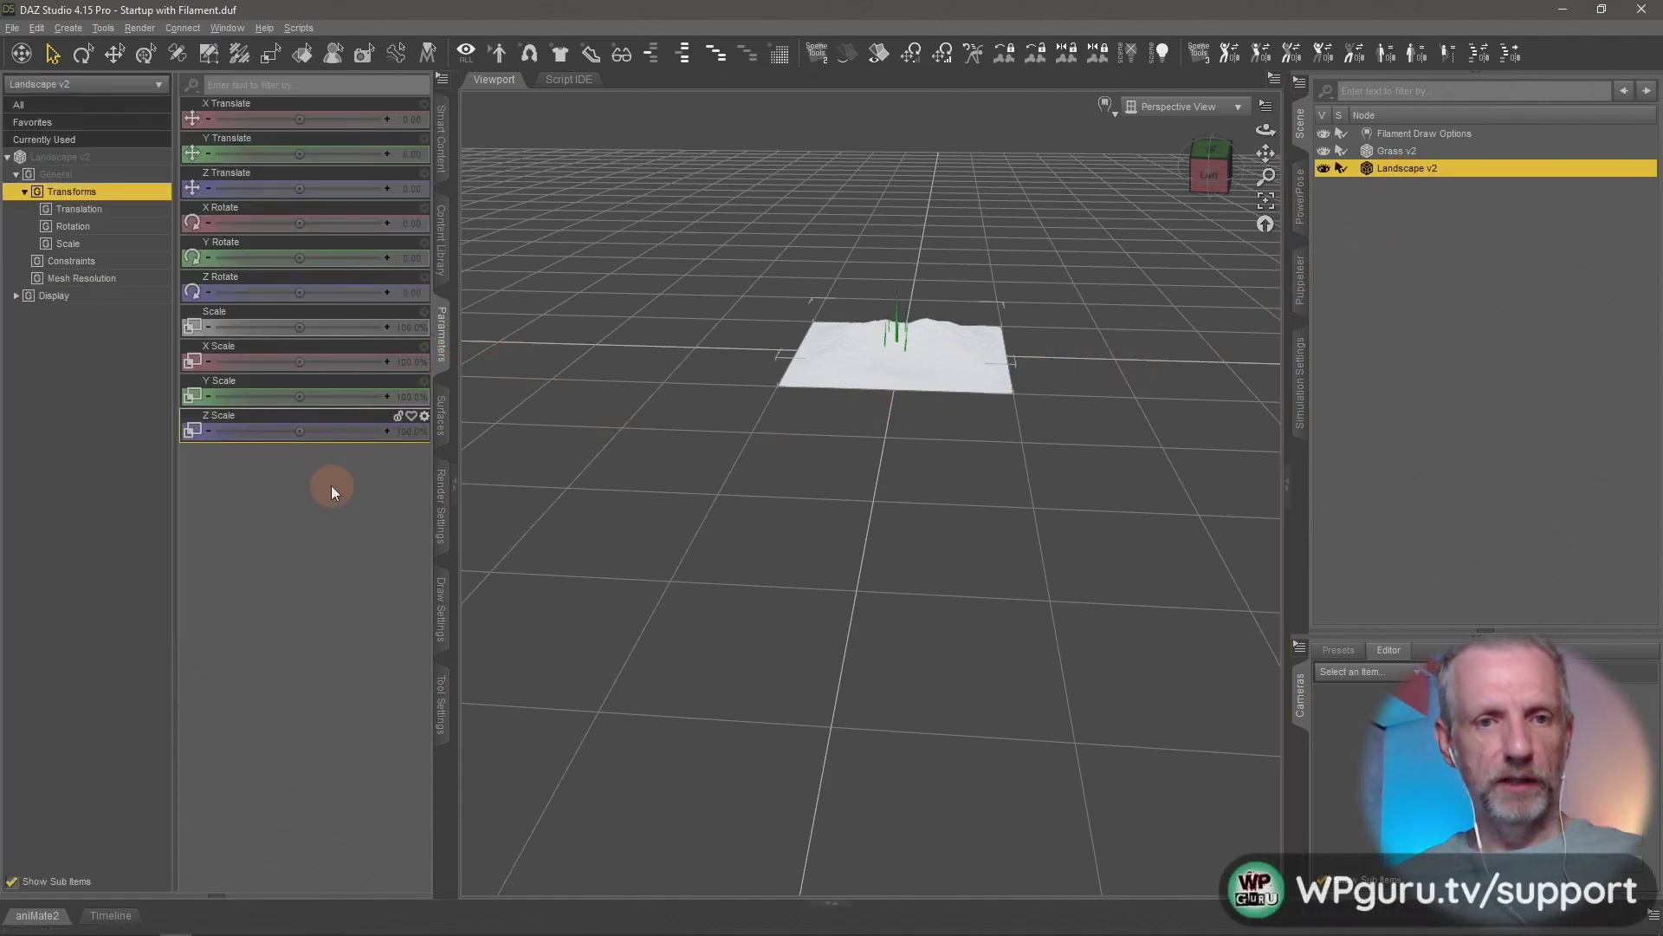
mouse_move(299, 327)
left_mouse_down()
mouse_move(346, 327)
mouse_move(300, 330)
left_mouse_up()
left_click(410, 328)
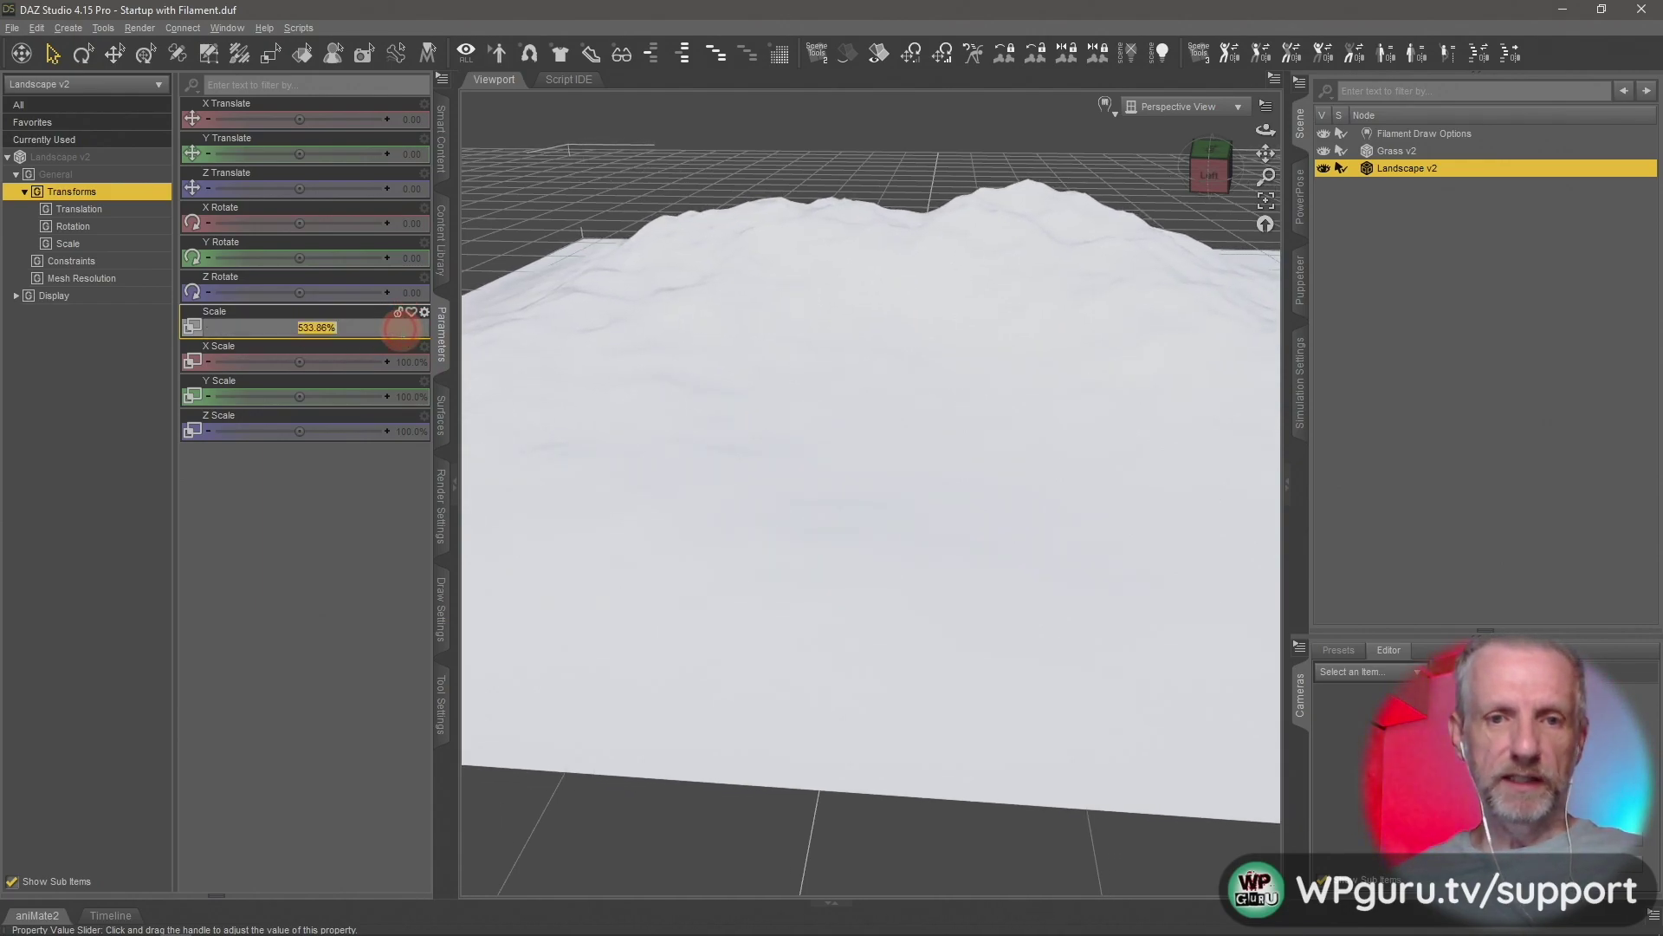
type("500")
key("Return")
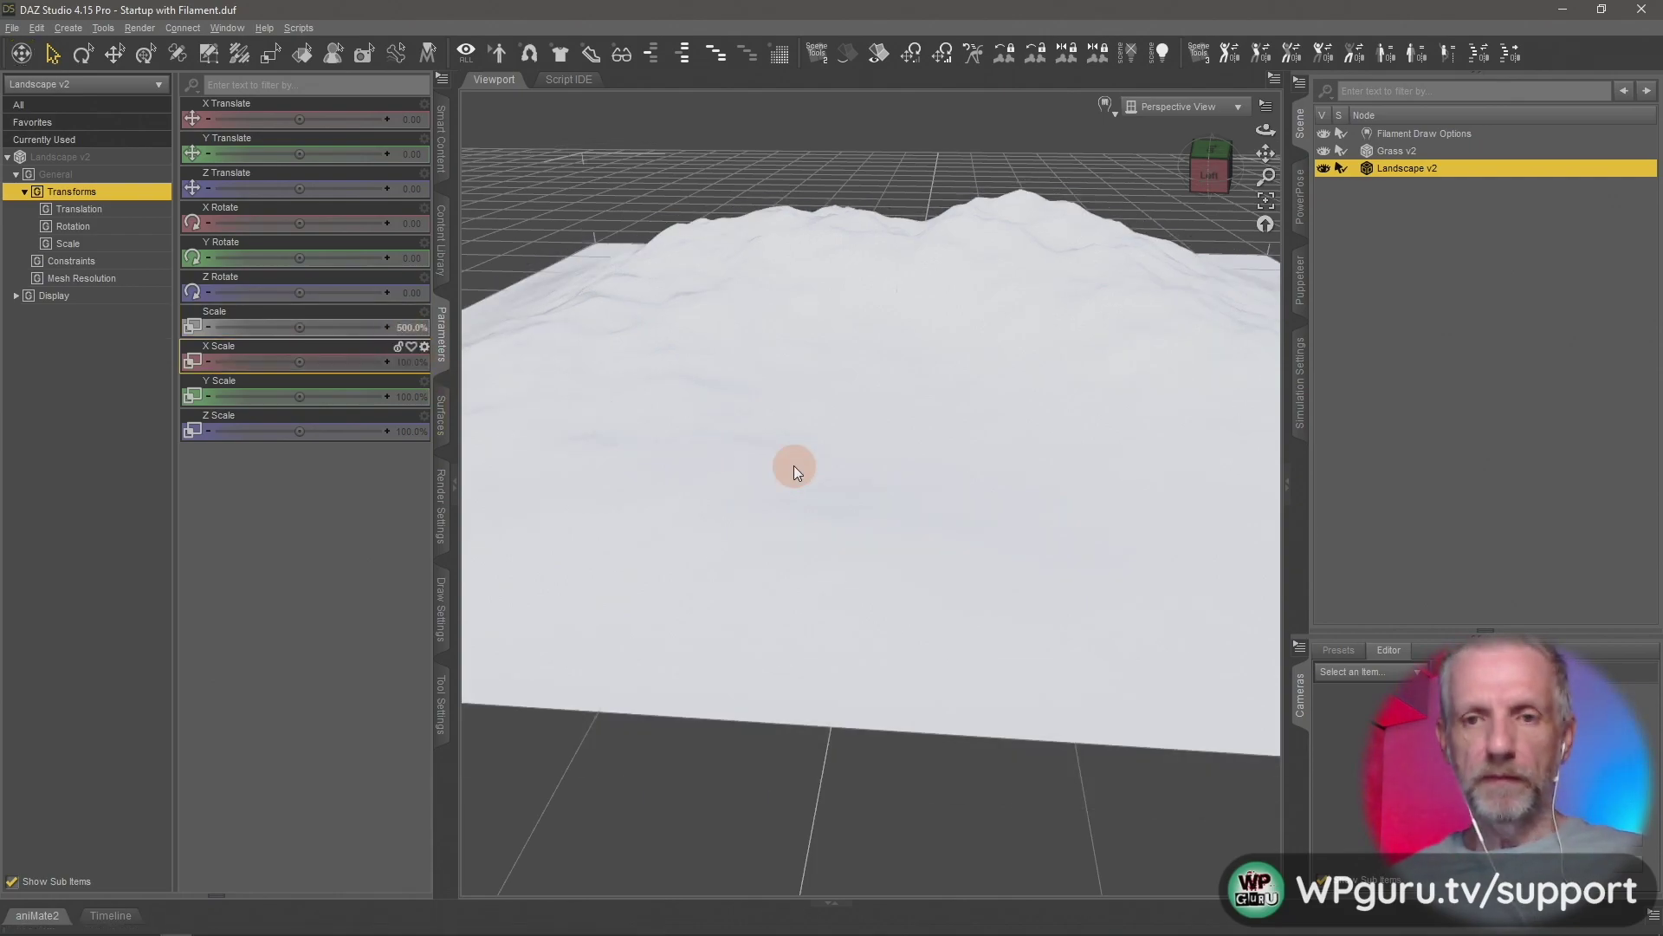
Open the surface settings of Landscape v2 and expand the Base properties of its None material
middle_click_drag(831, 496, 873, 482)
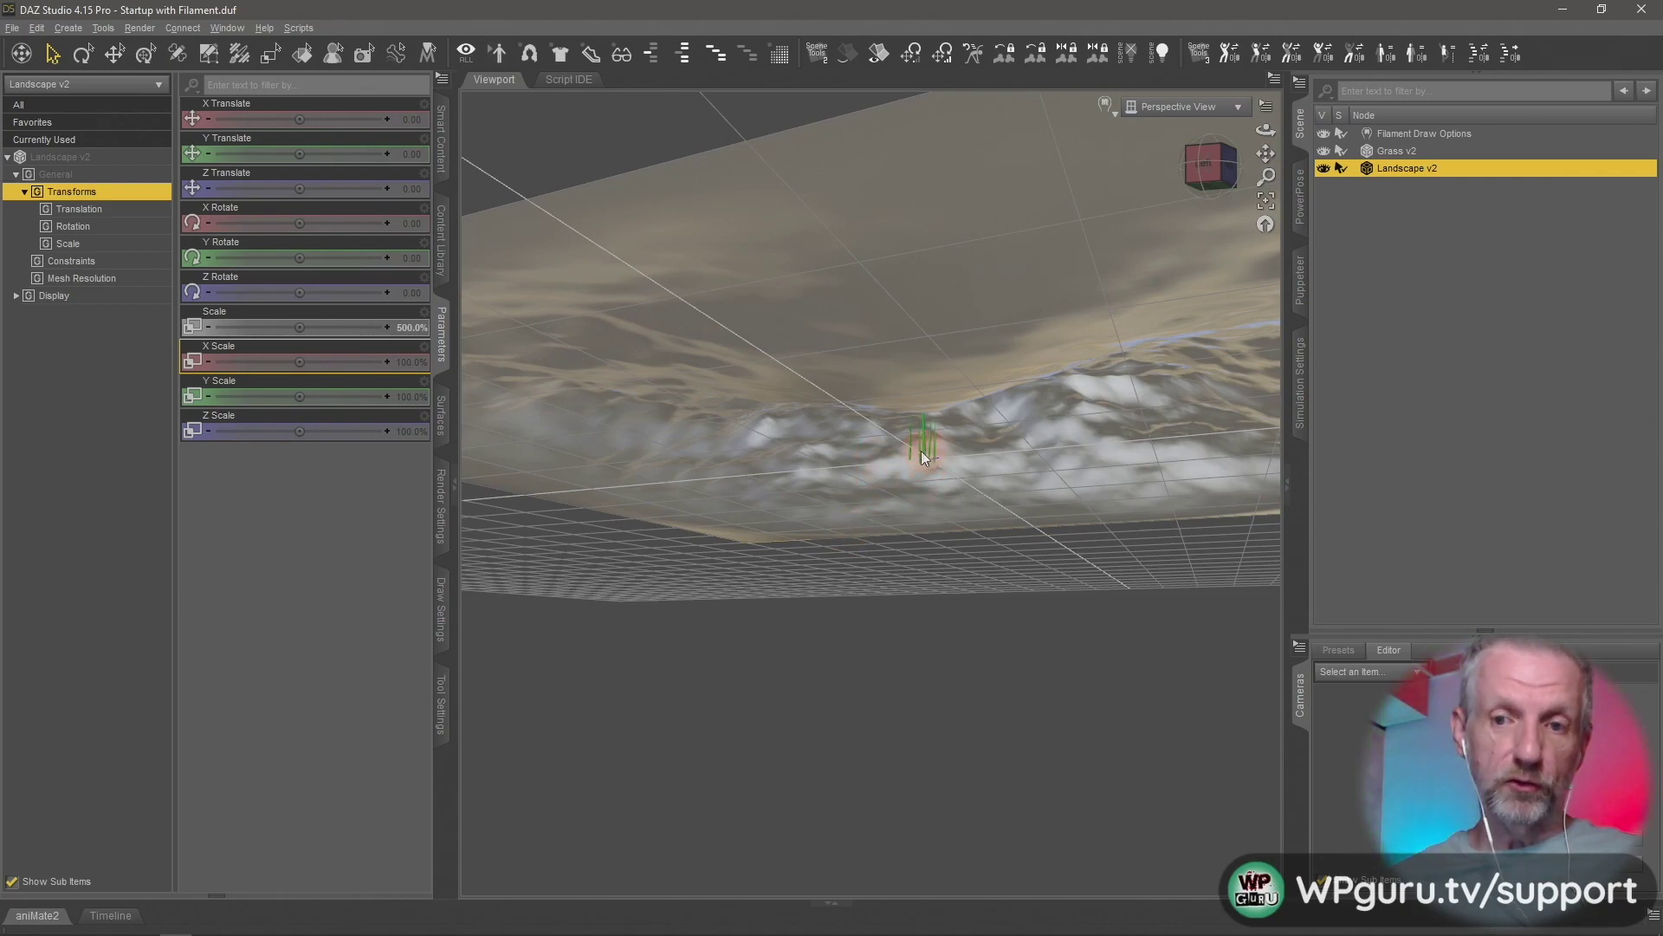
middle_click_drag(929, 450, 938, 477)
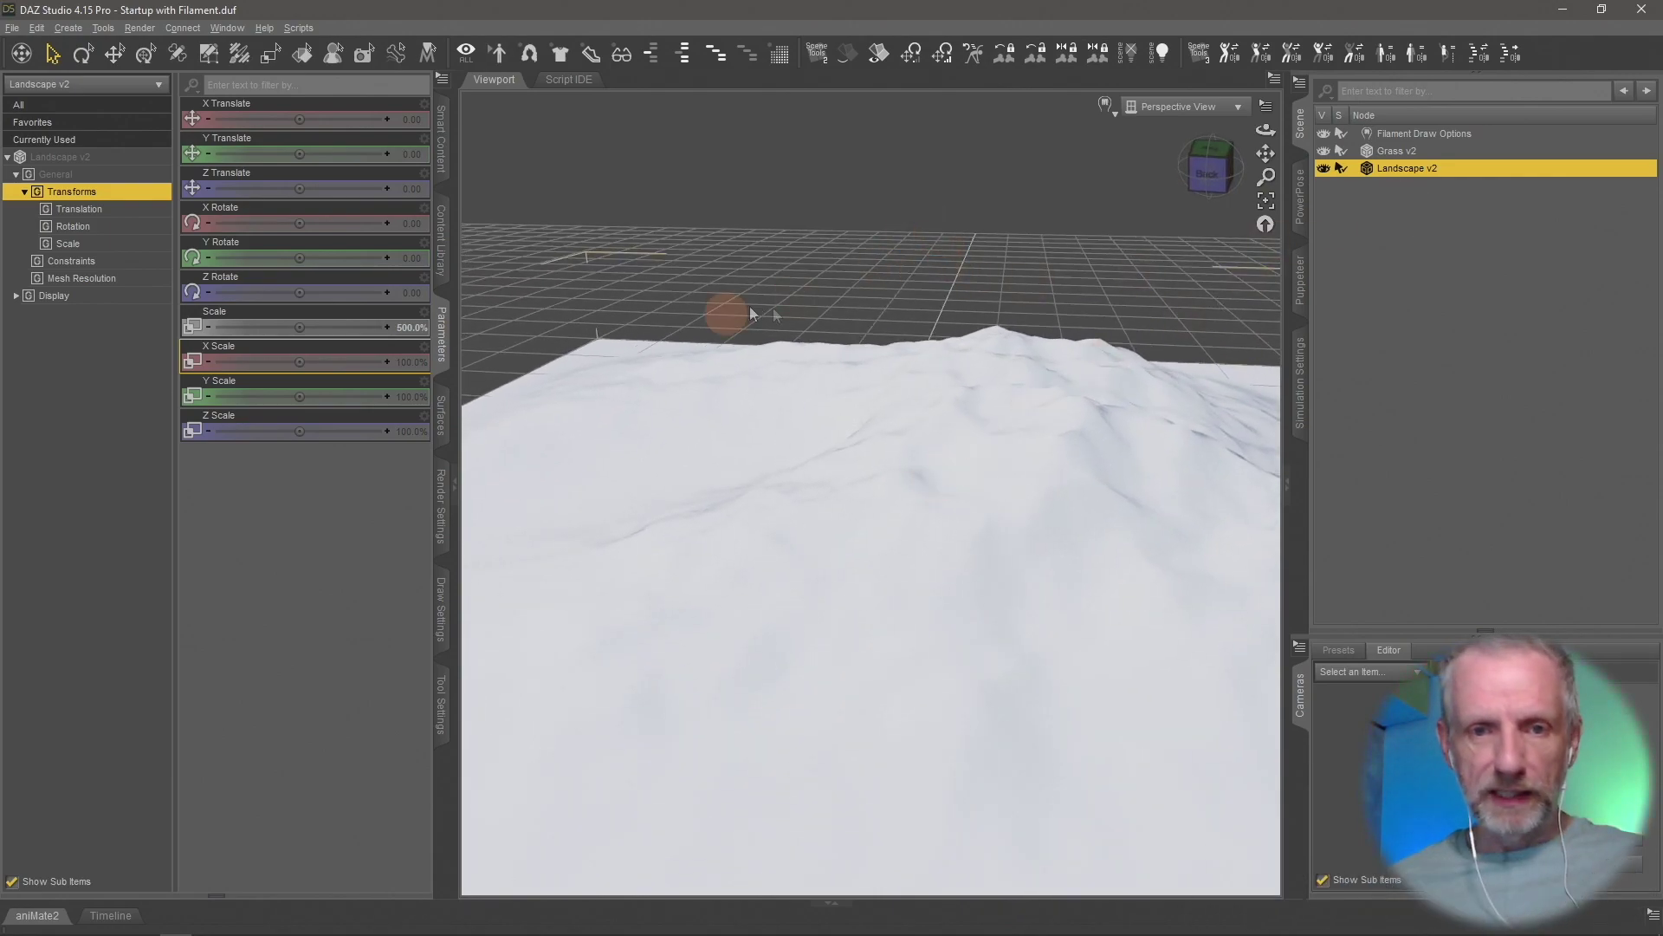
left_click(442, 415)
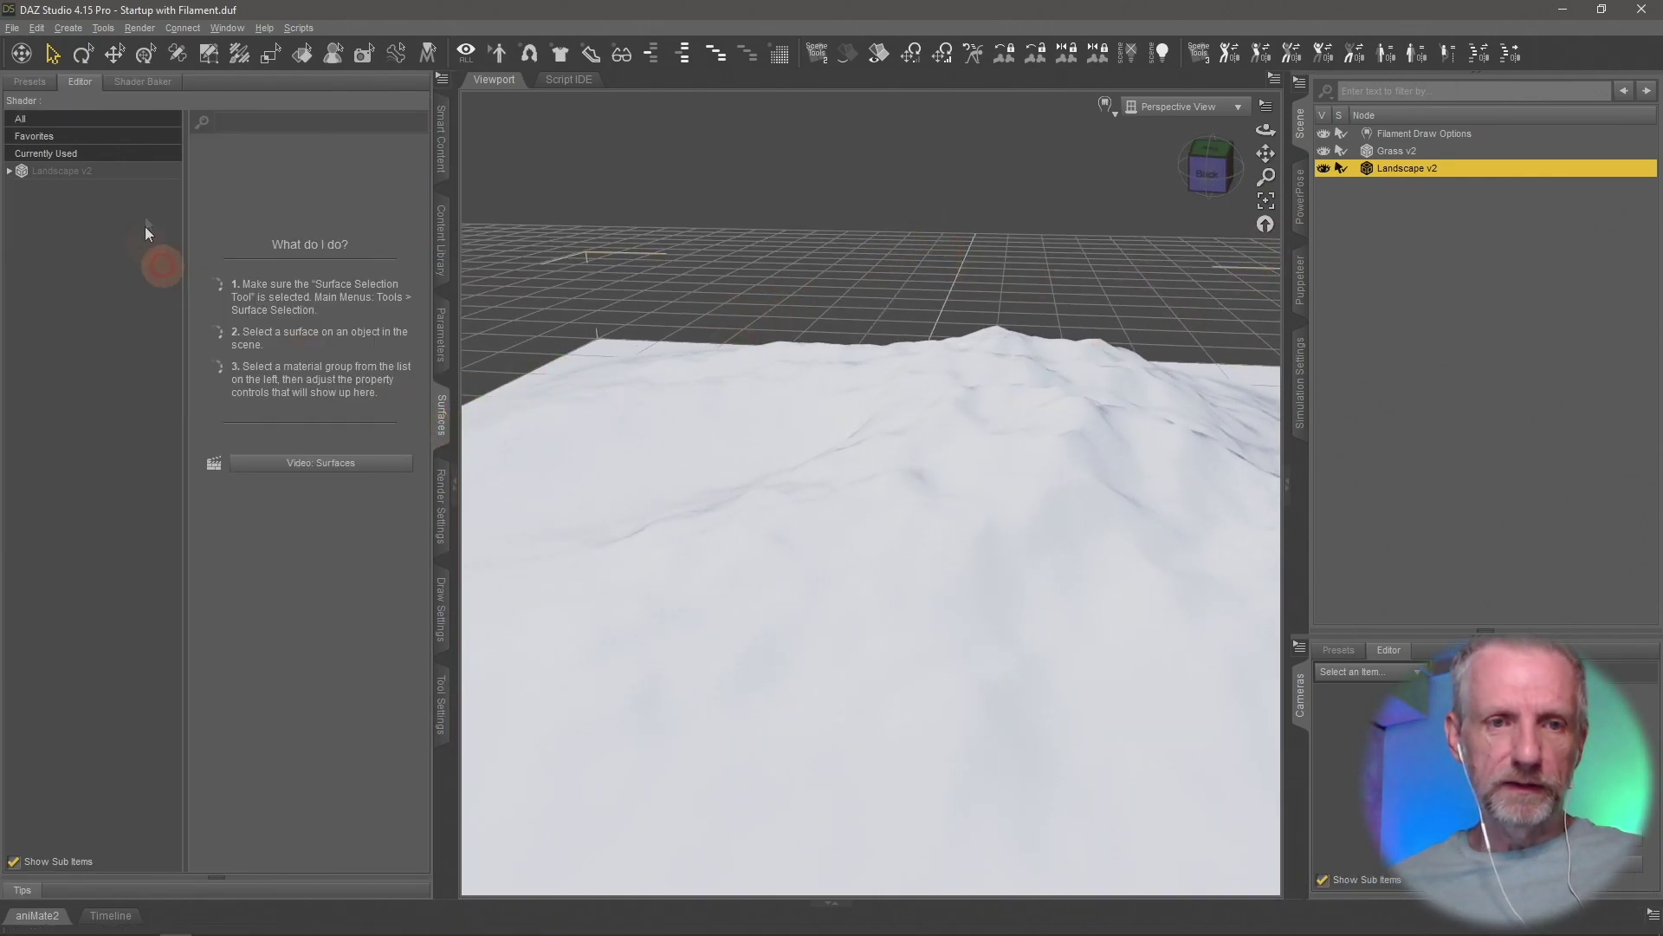
left_click(105, 185)
left_click(9, 170)
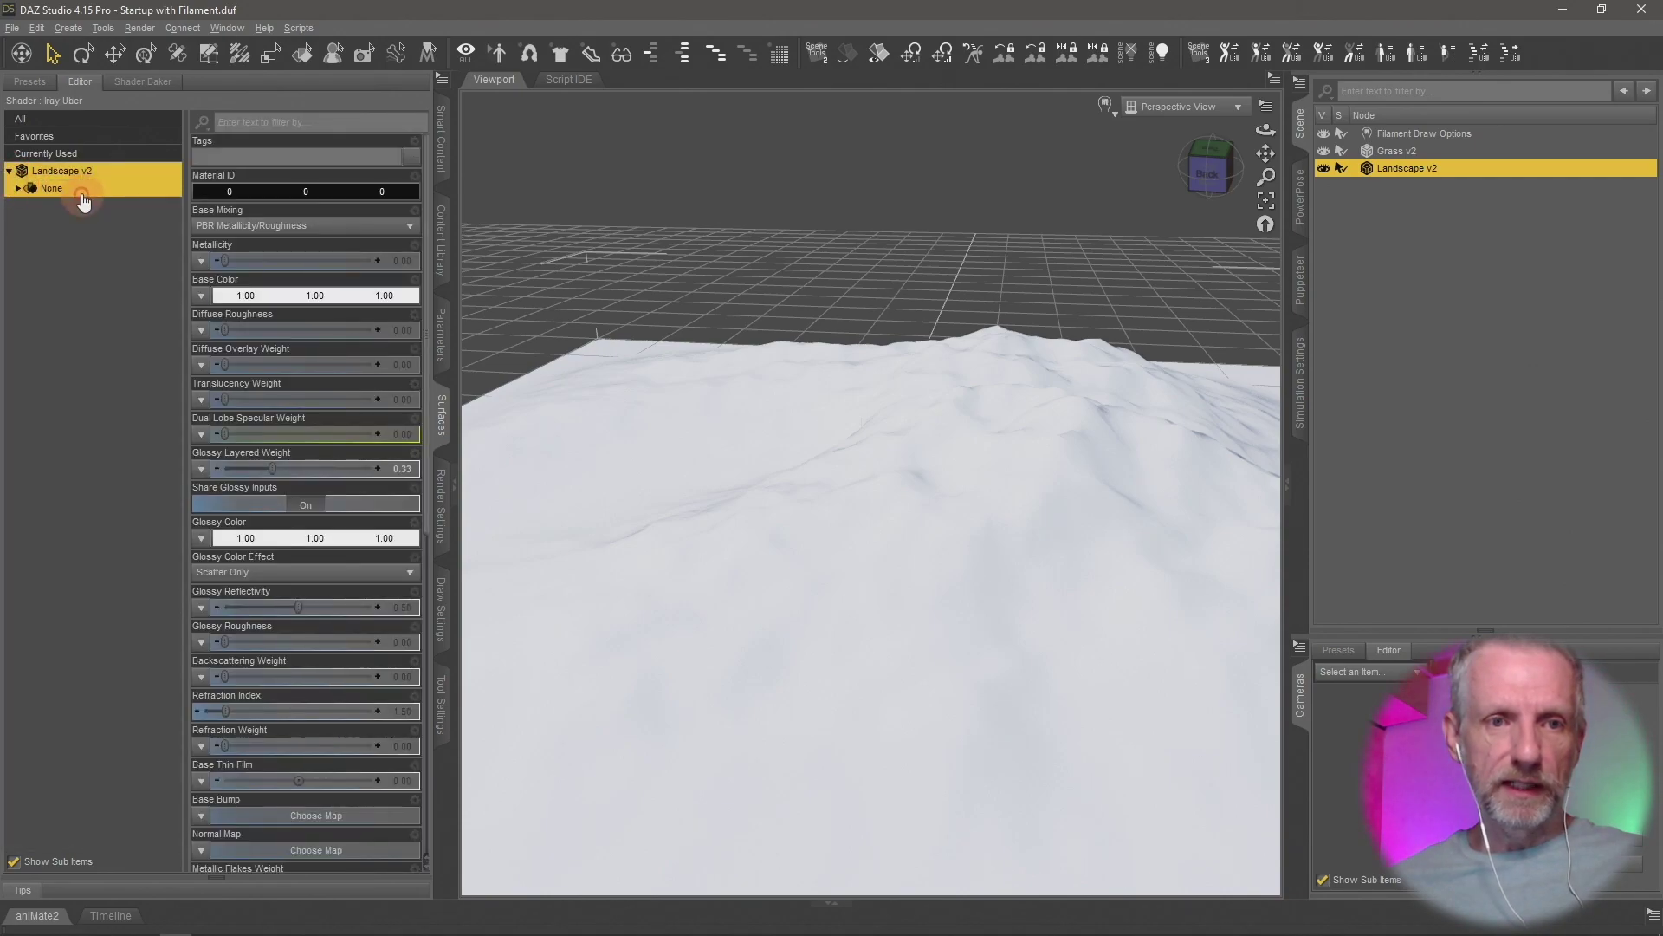
left_click(18, 188)
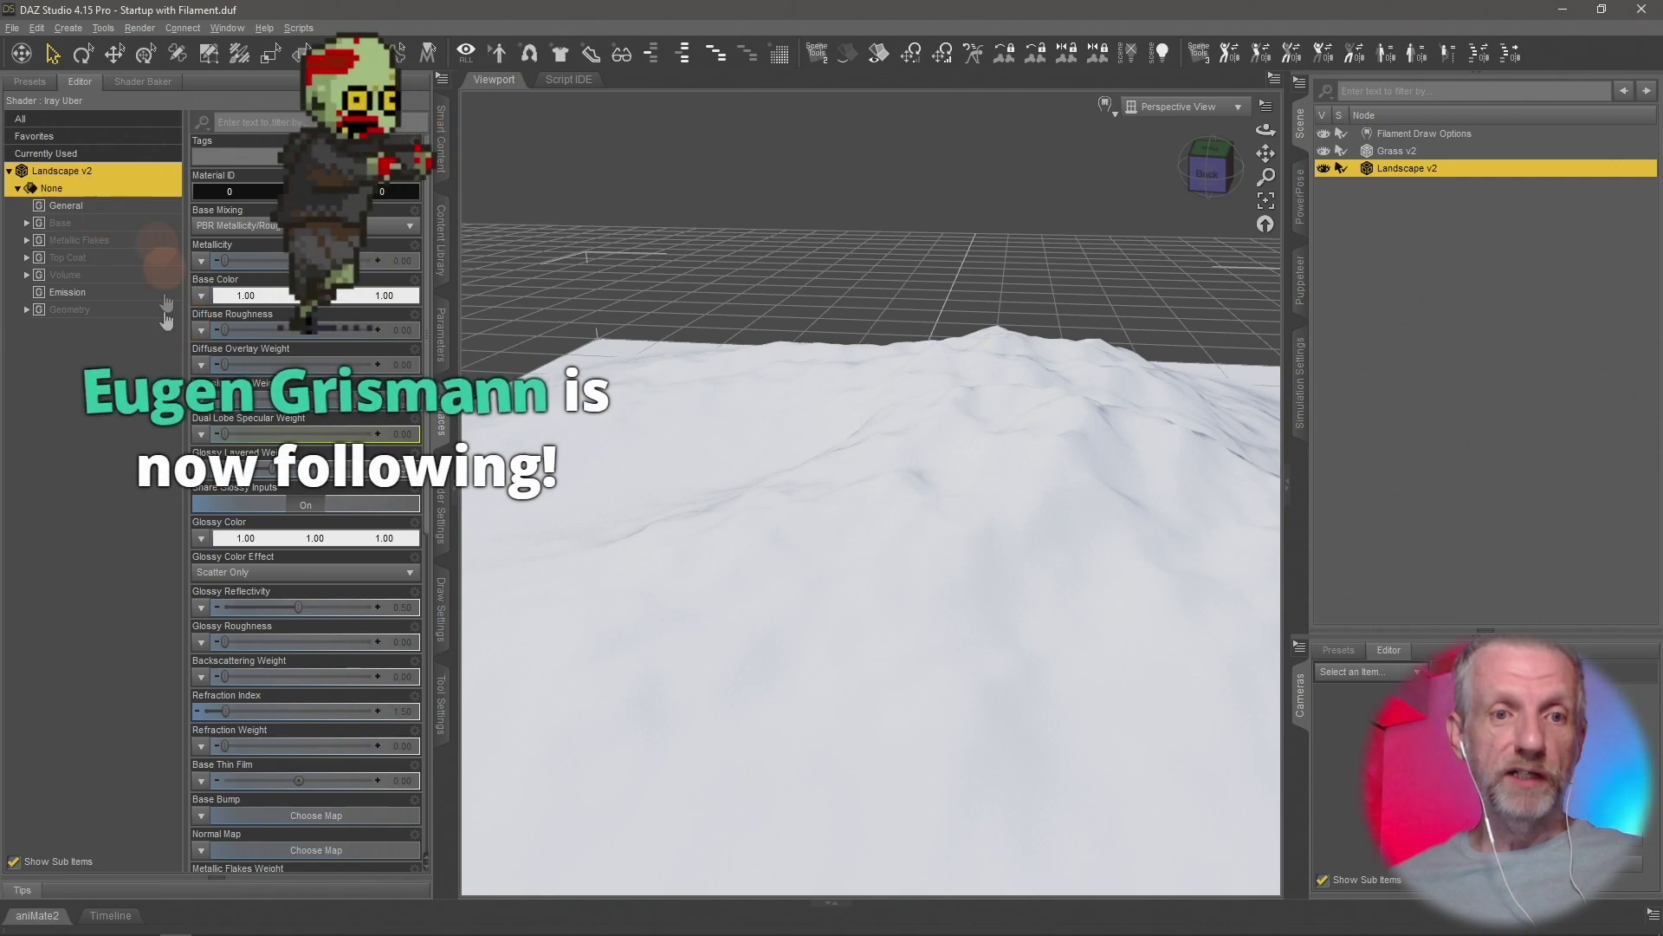
left_click(30, 225)
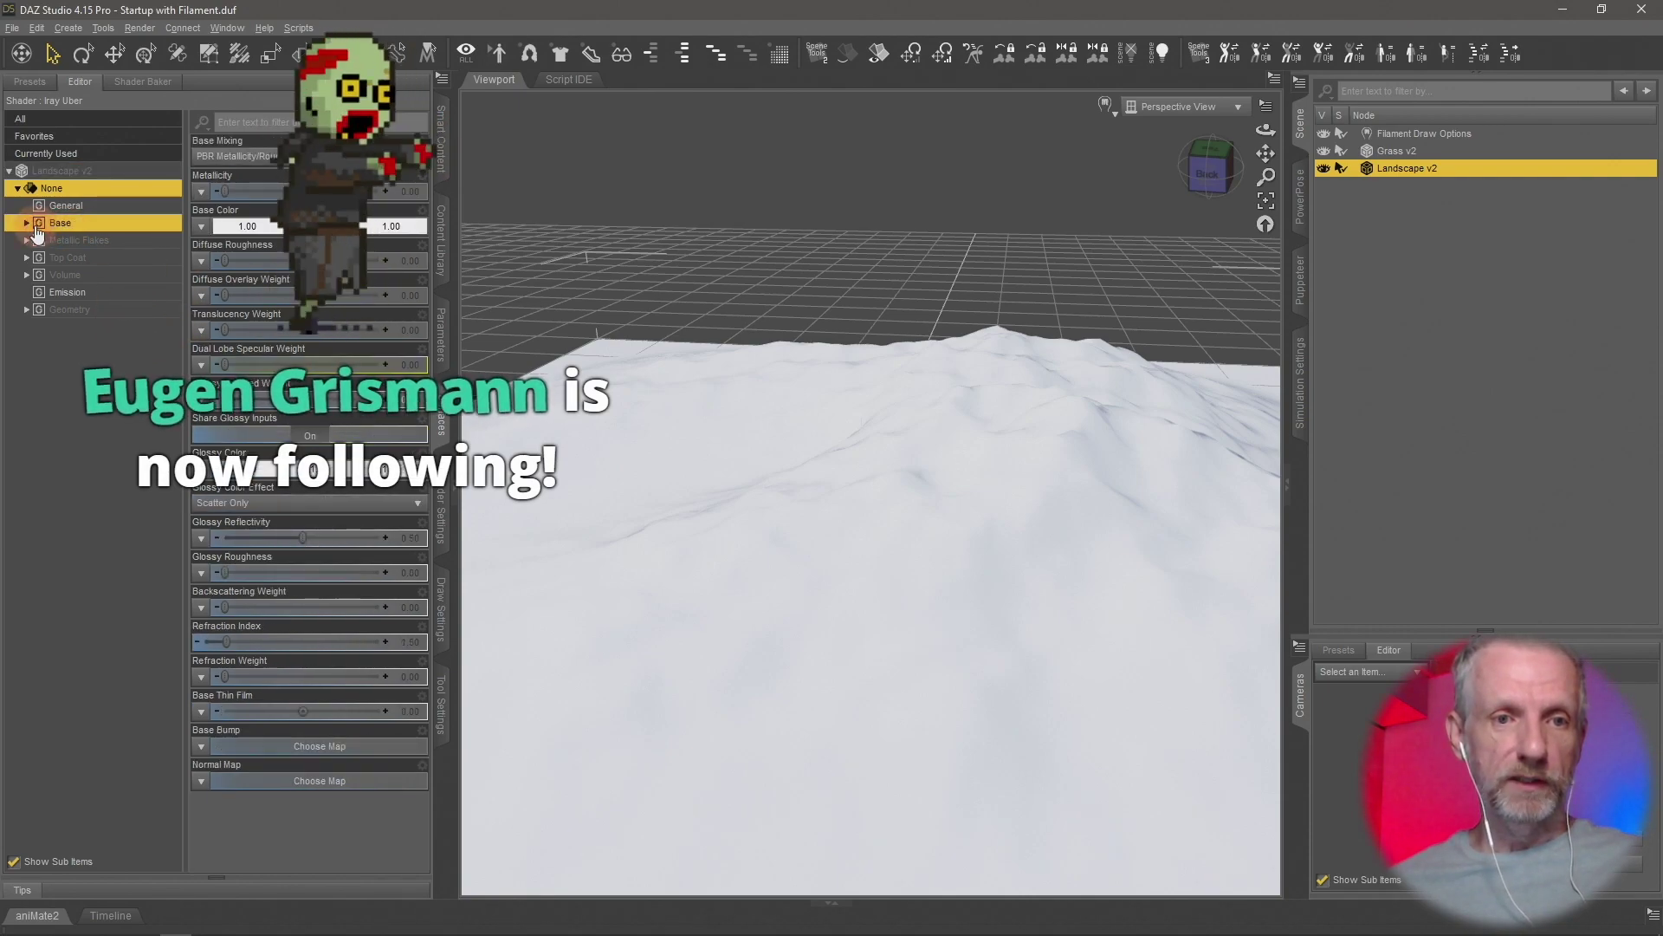
left_click(27, 222)
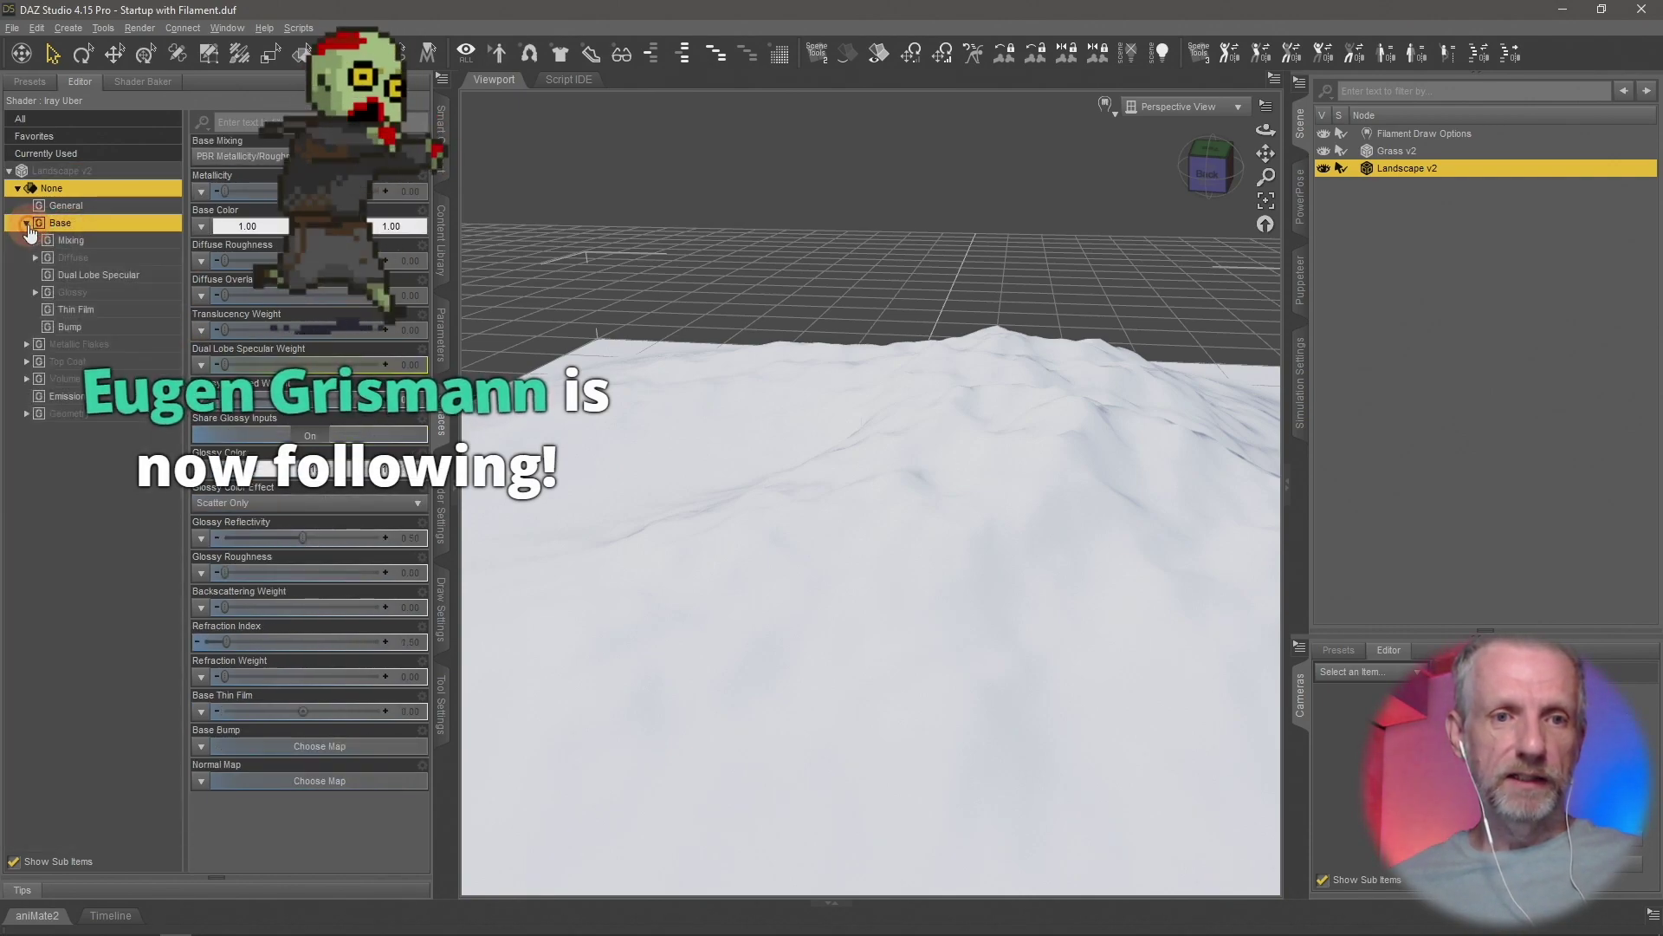
Set the Base Color of the landscape's surface to a dark brown, RGB 59, 33, 8
left_click(296, 227)
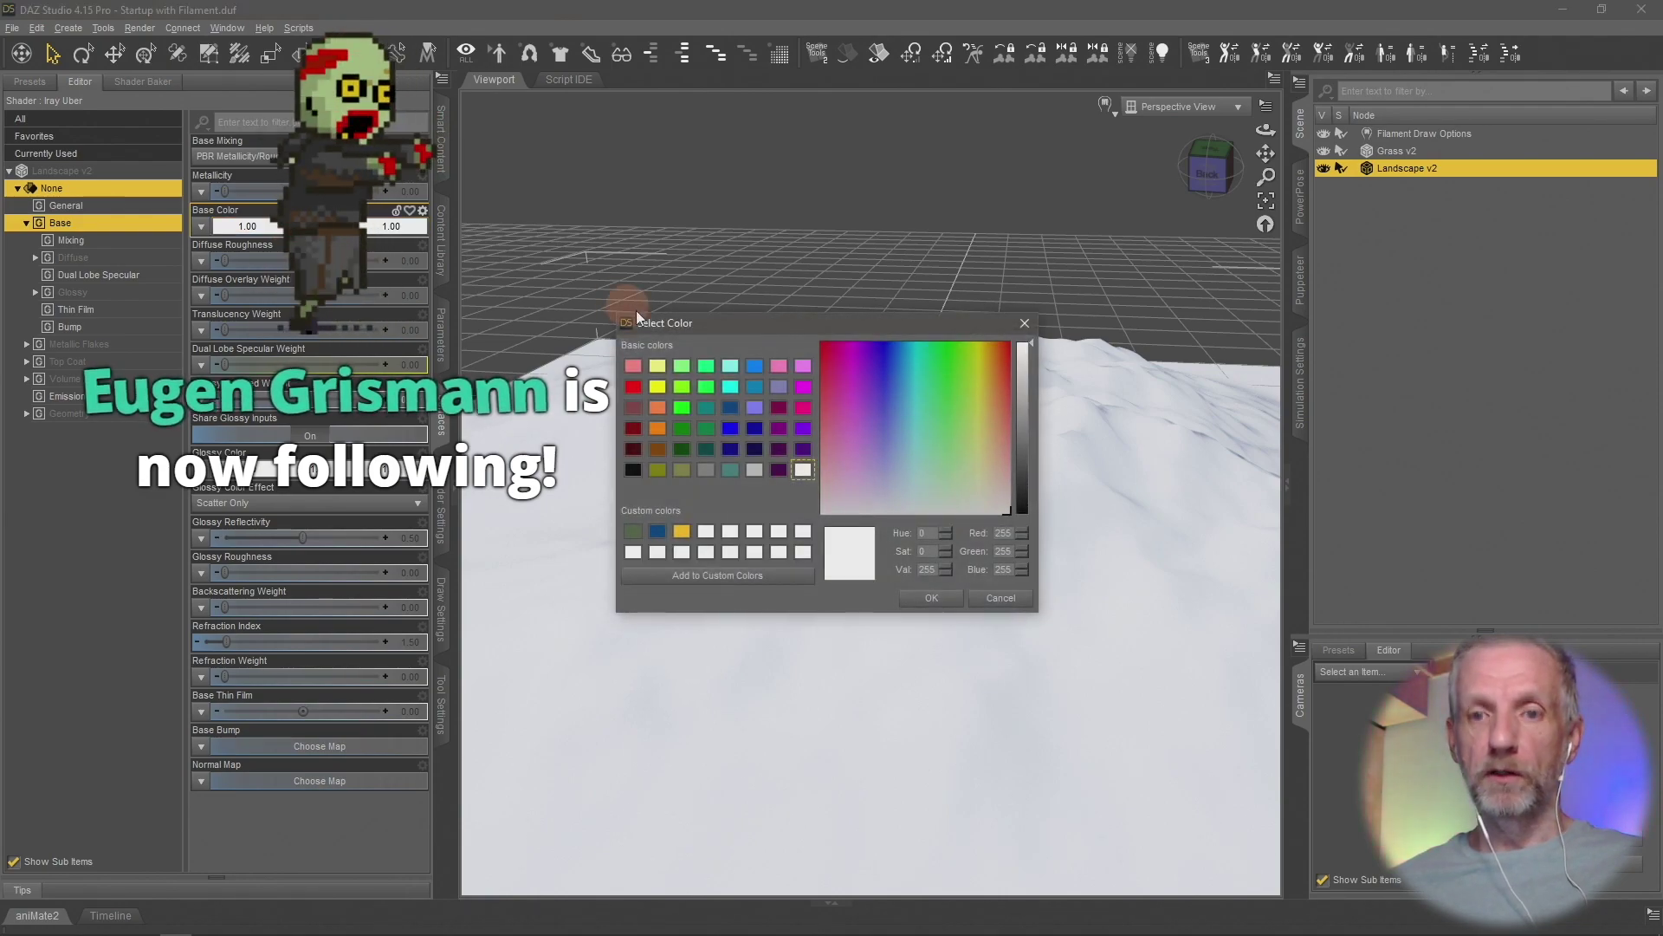
left_click(653, 451)
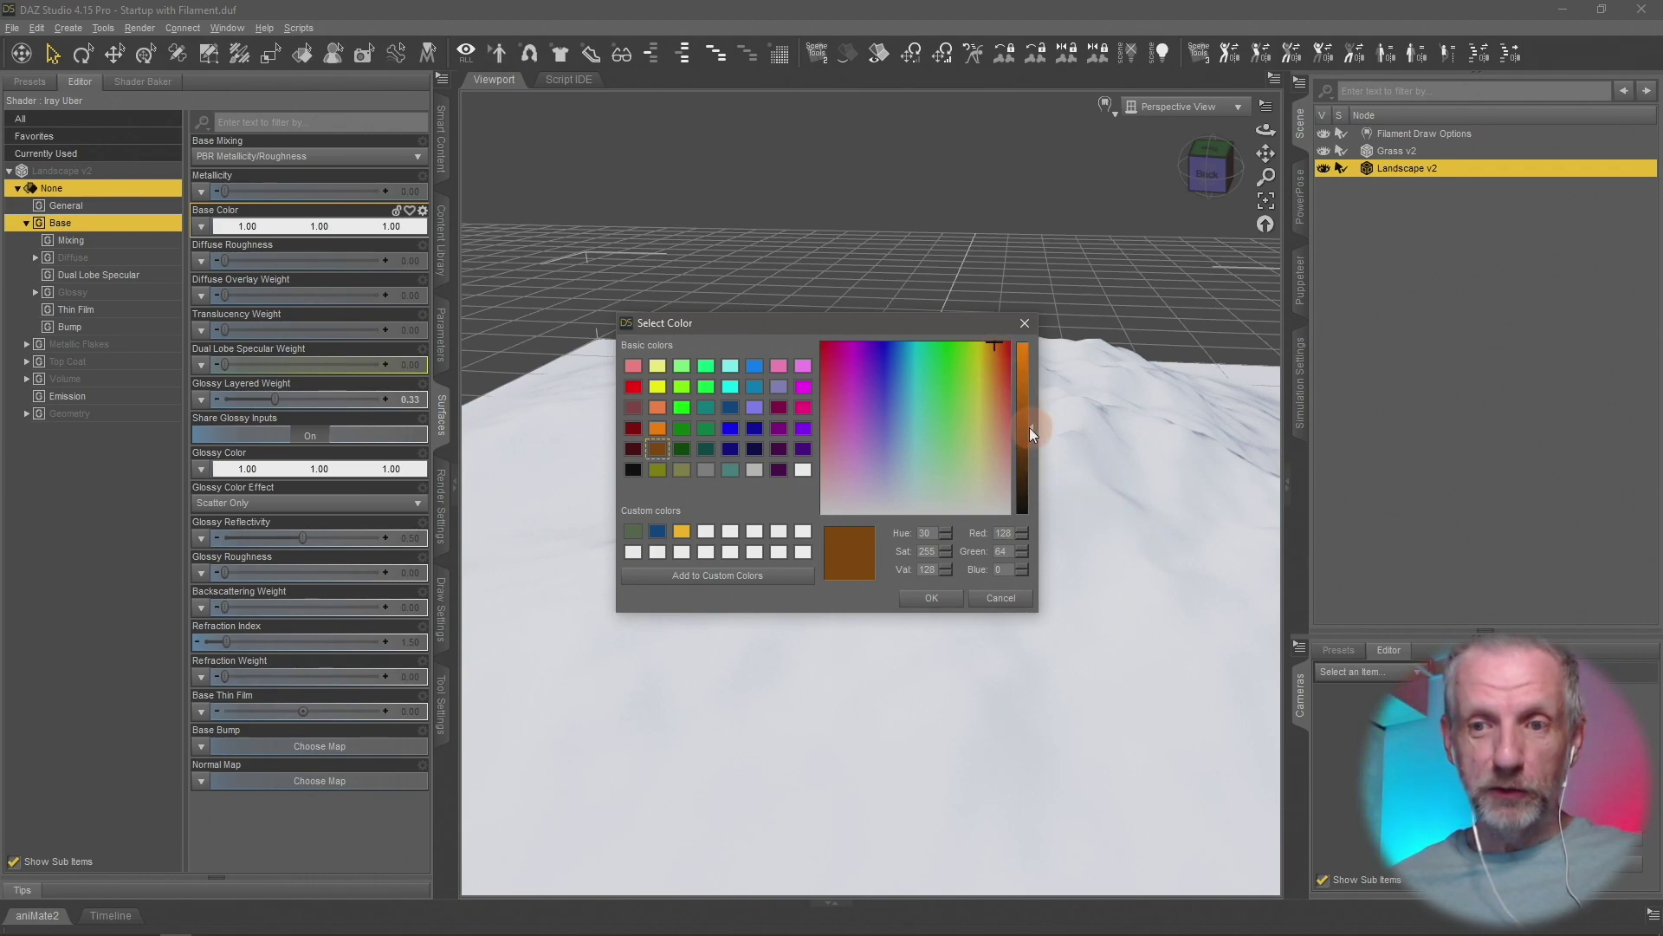
left_click_drag(1029, 428, 1031, 473)
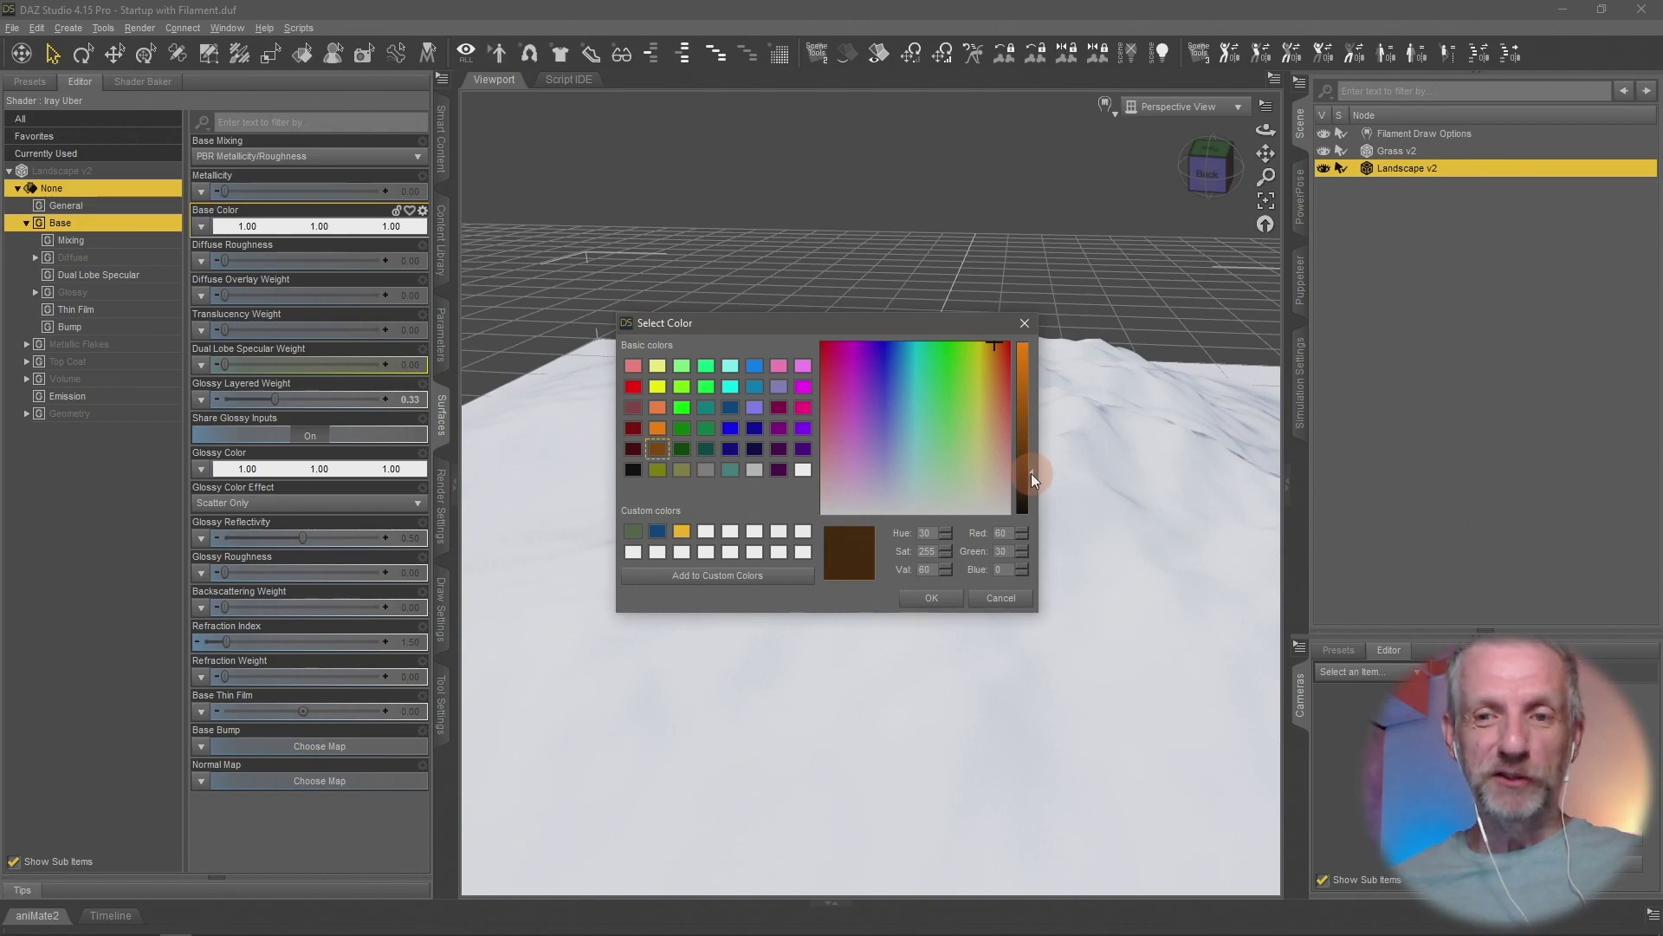
mouse_move(996, 350)
left_mouse_down()
mouse_move(984, 398)
mouse_move(996, 364)
left_mouse_up()
left_click(1030, 478)
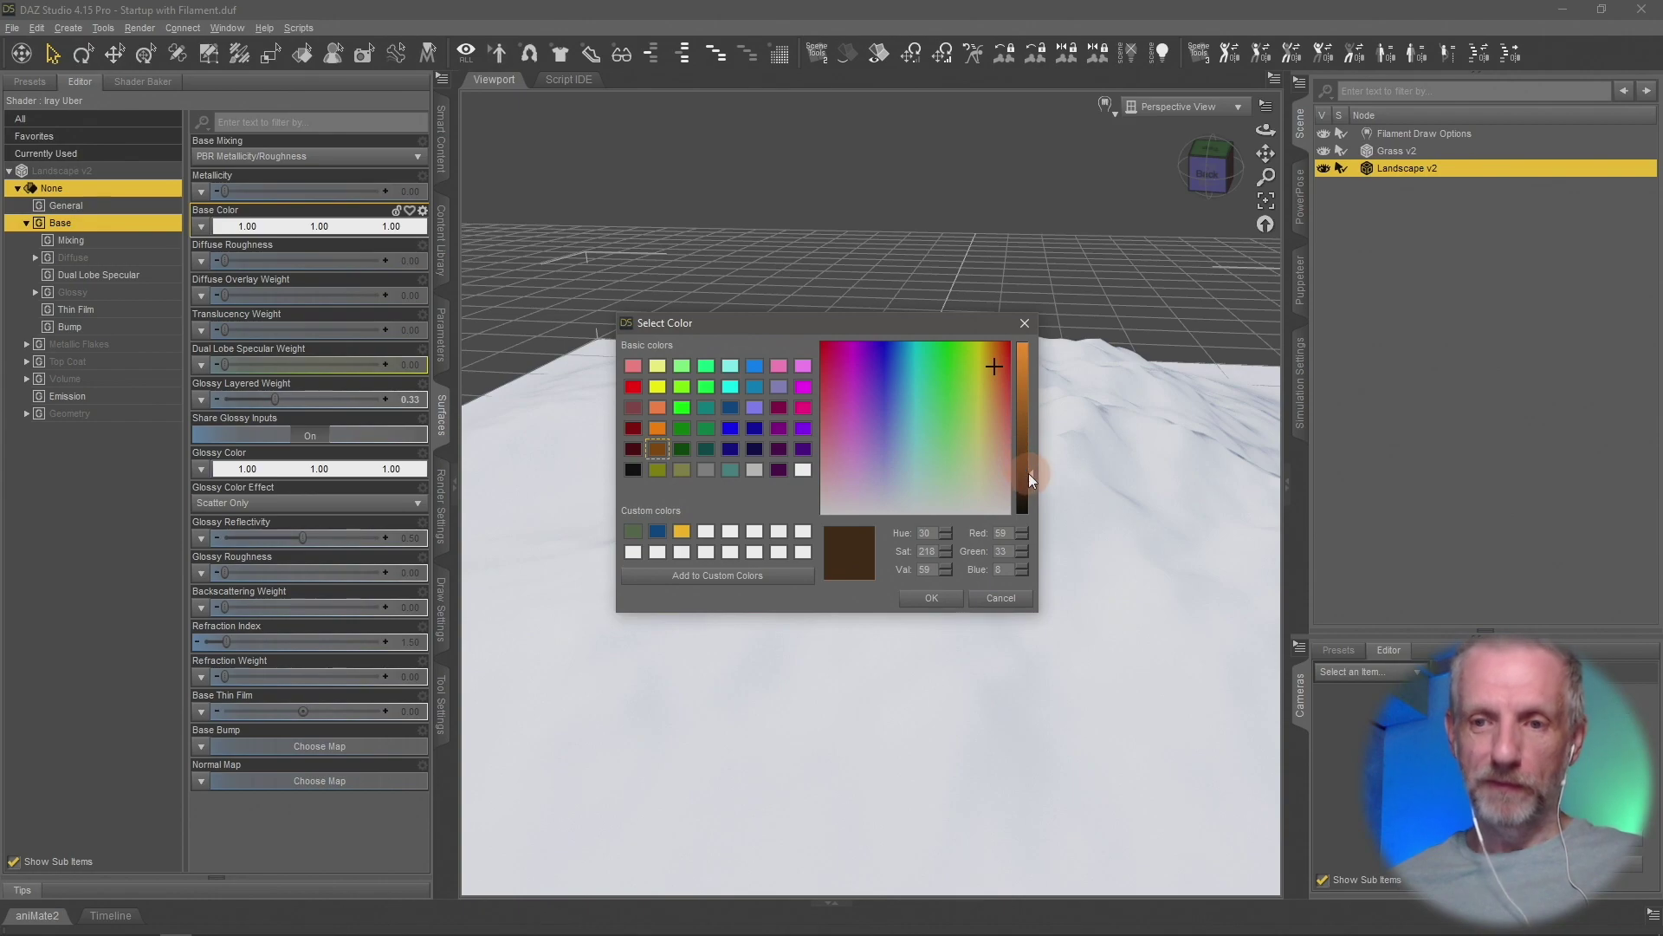
left_click(942, 598)
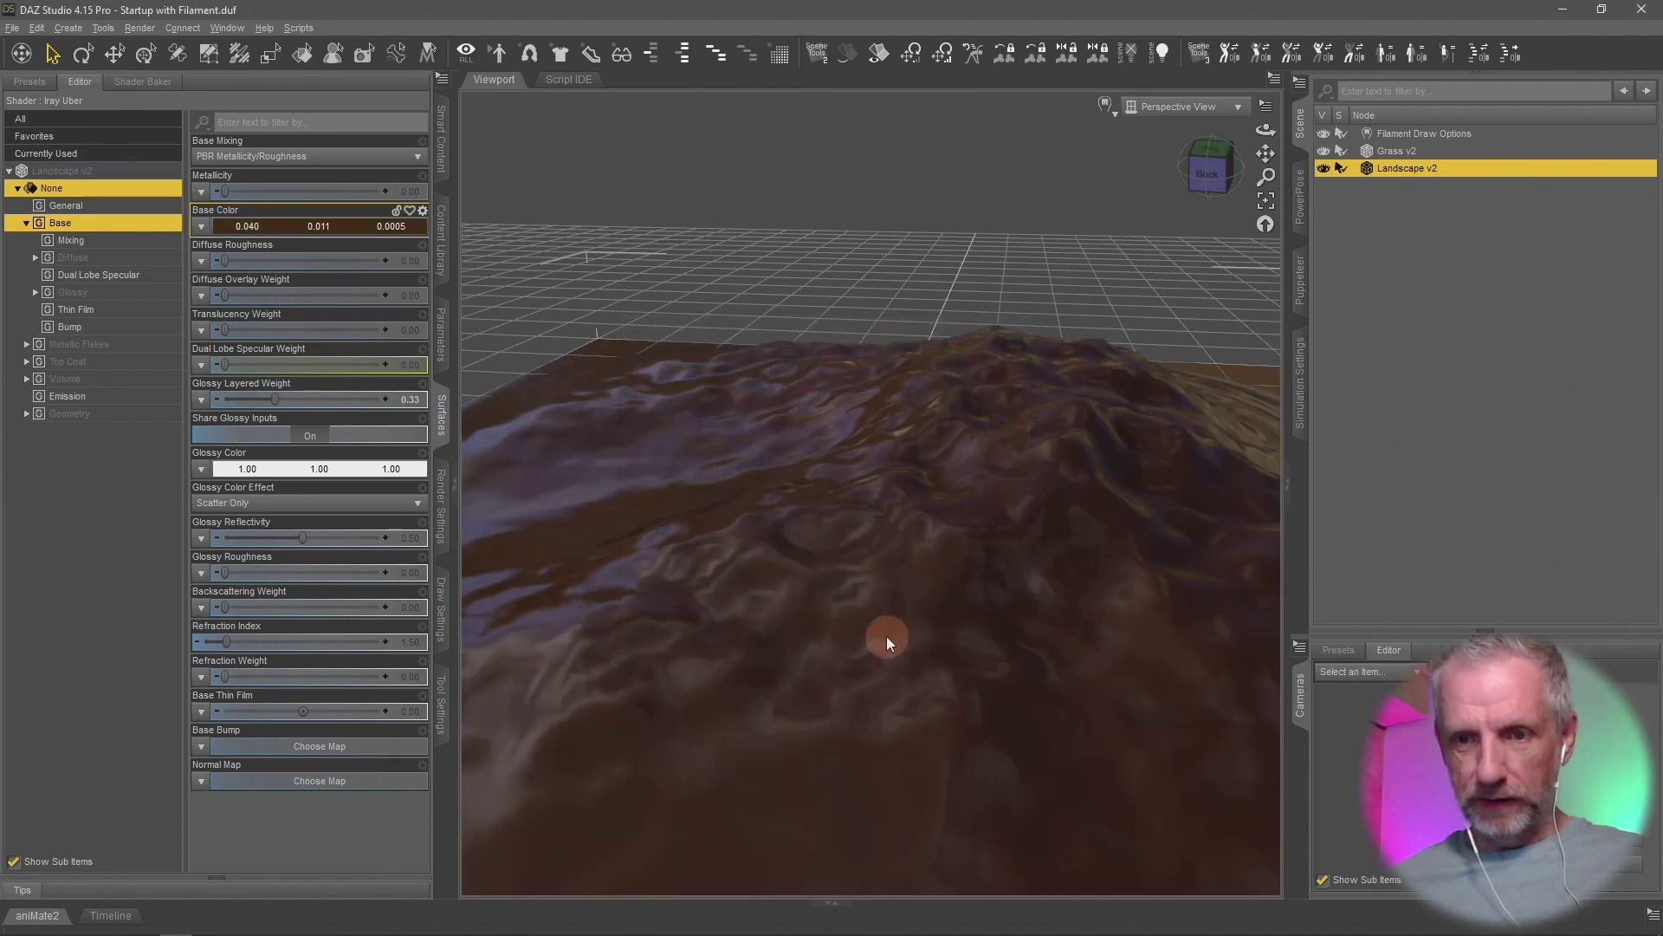
Raise the Glossy Roughness of the landscape's surface to about 0.58
left_click_drag(886, 636, 883, 633)
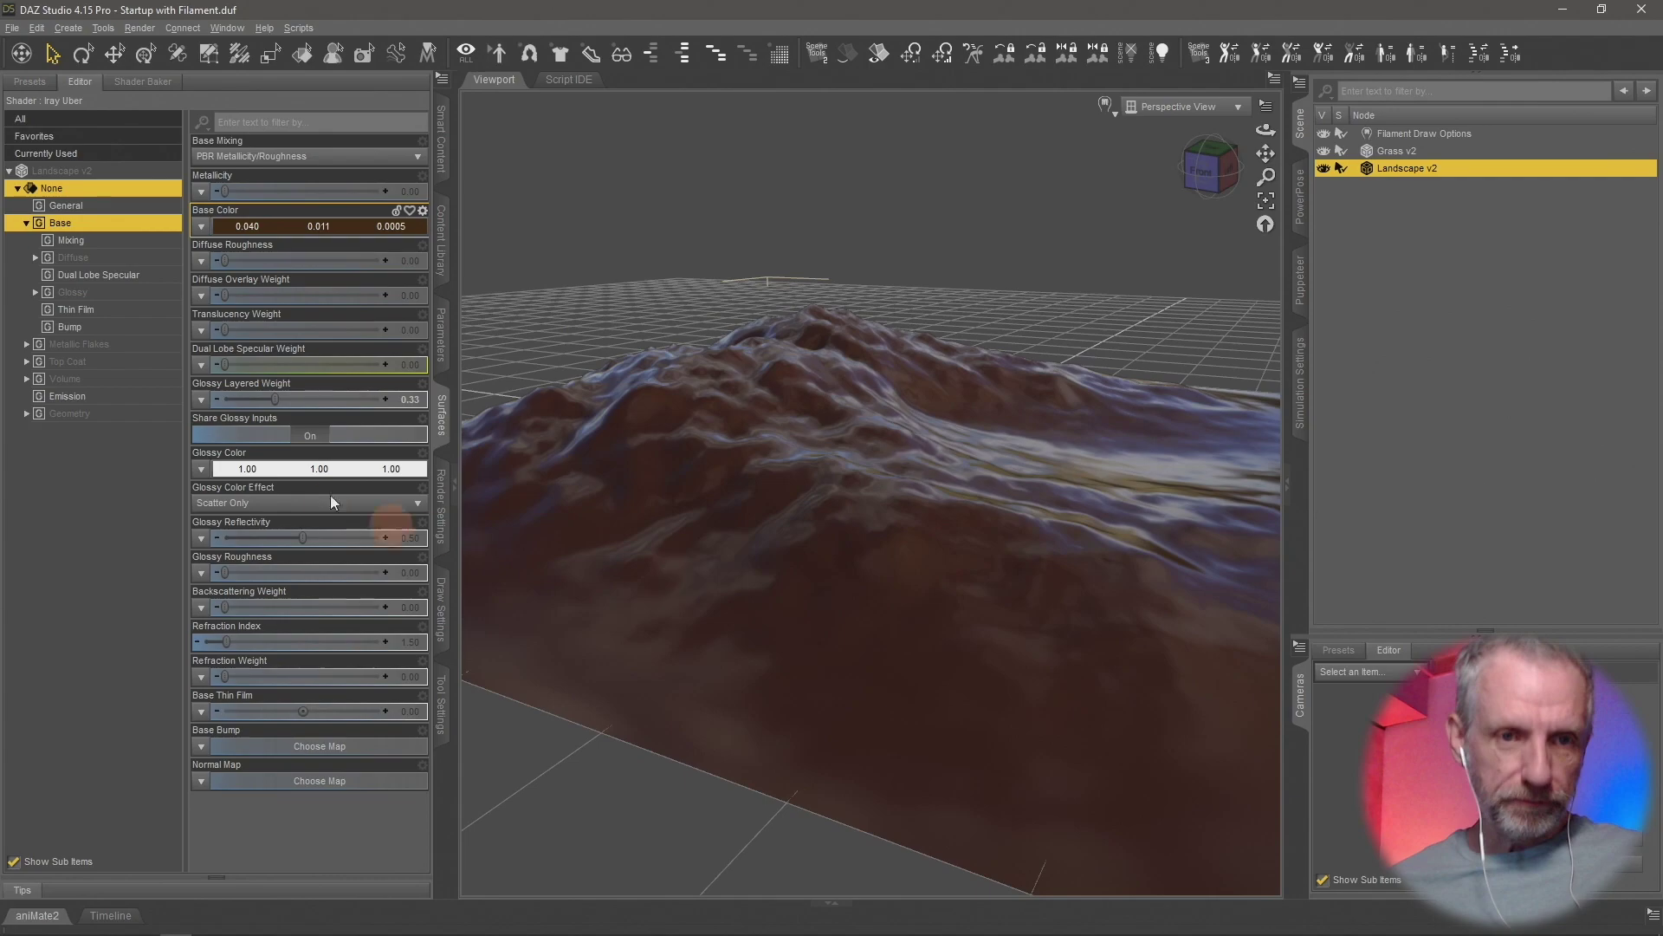
left_click(110, 294)
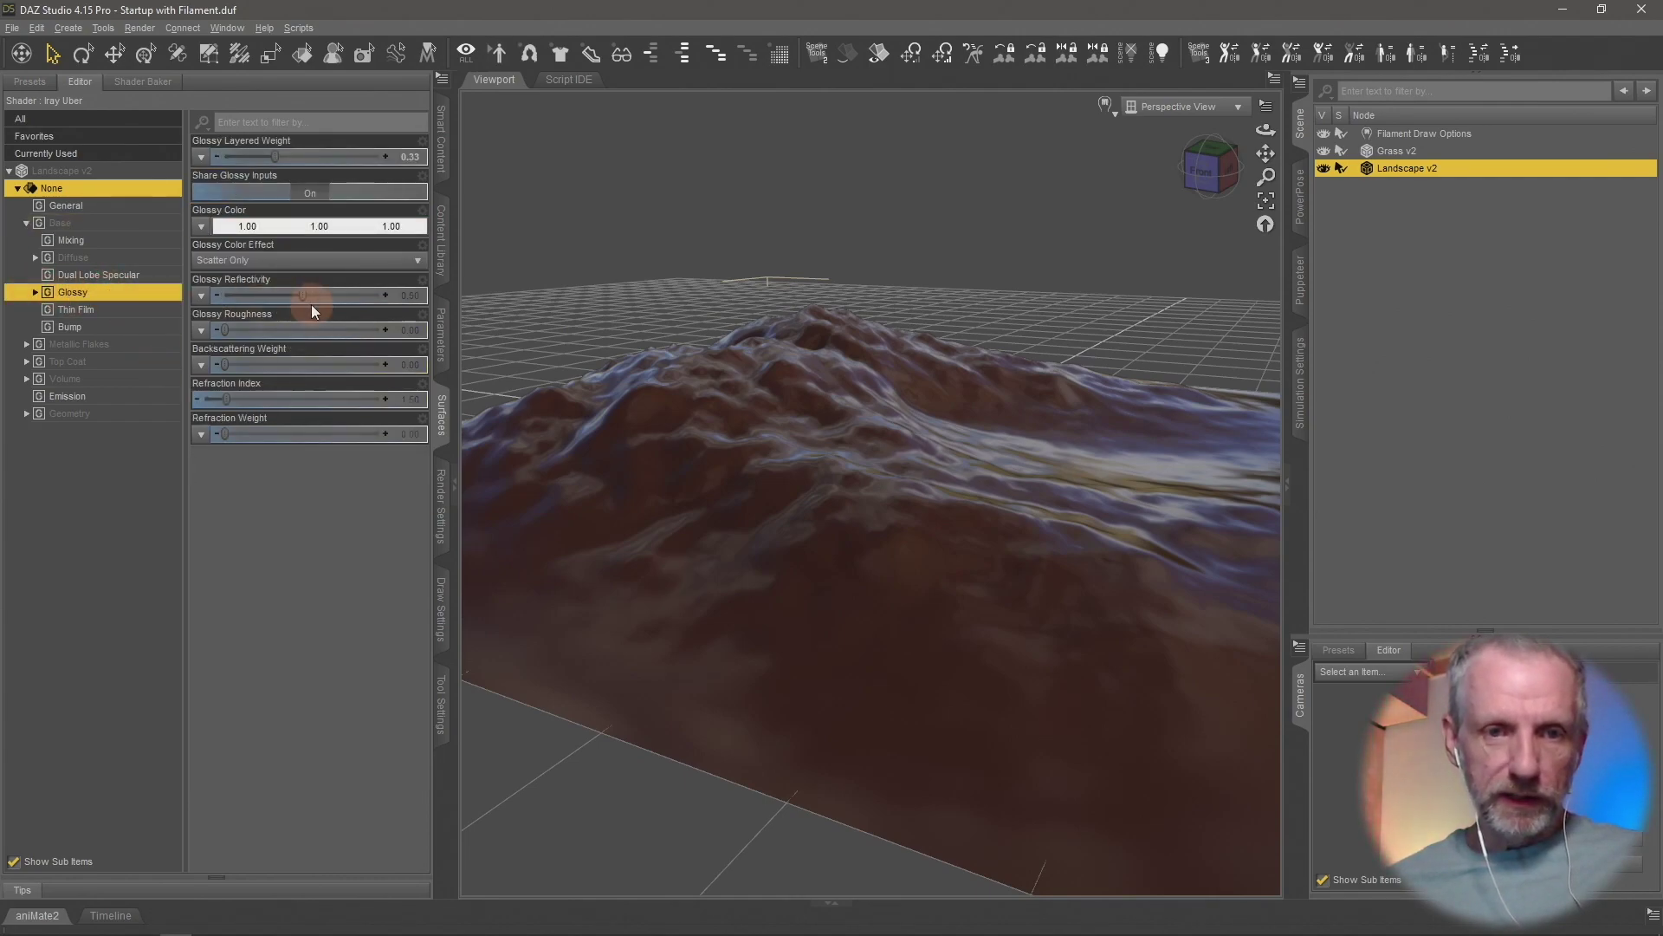
left_click_drag(221, 330, 321, 330)
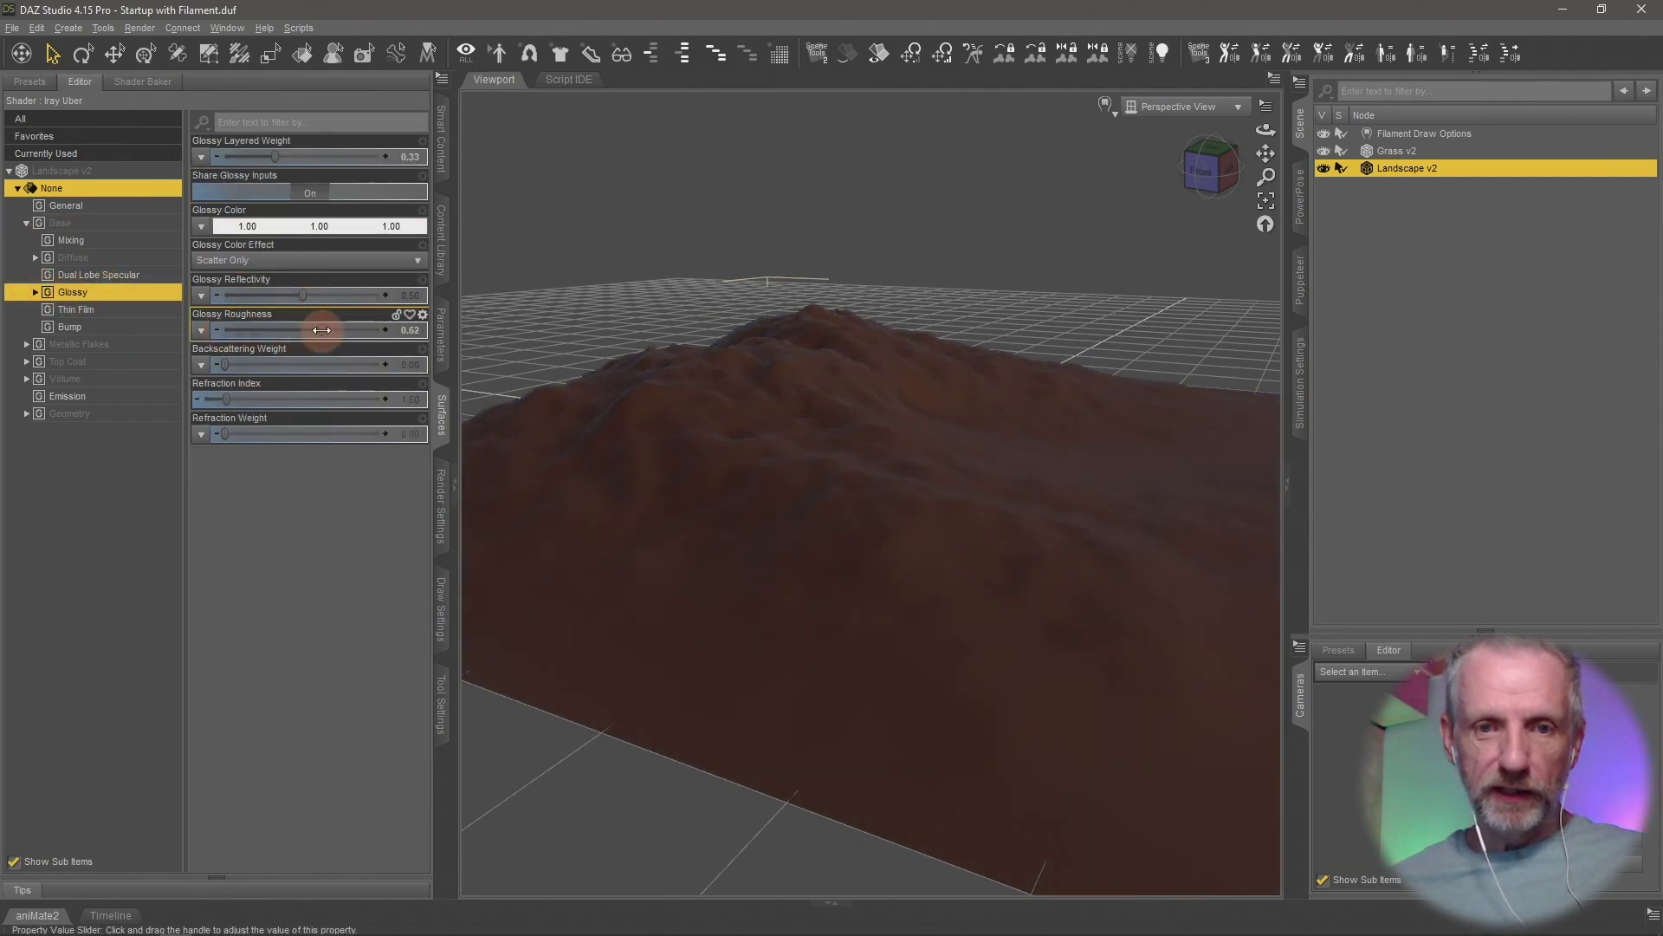
left_click_drag(719, 495, 1232, 333)
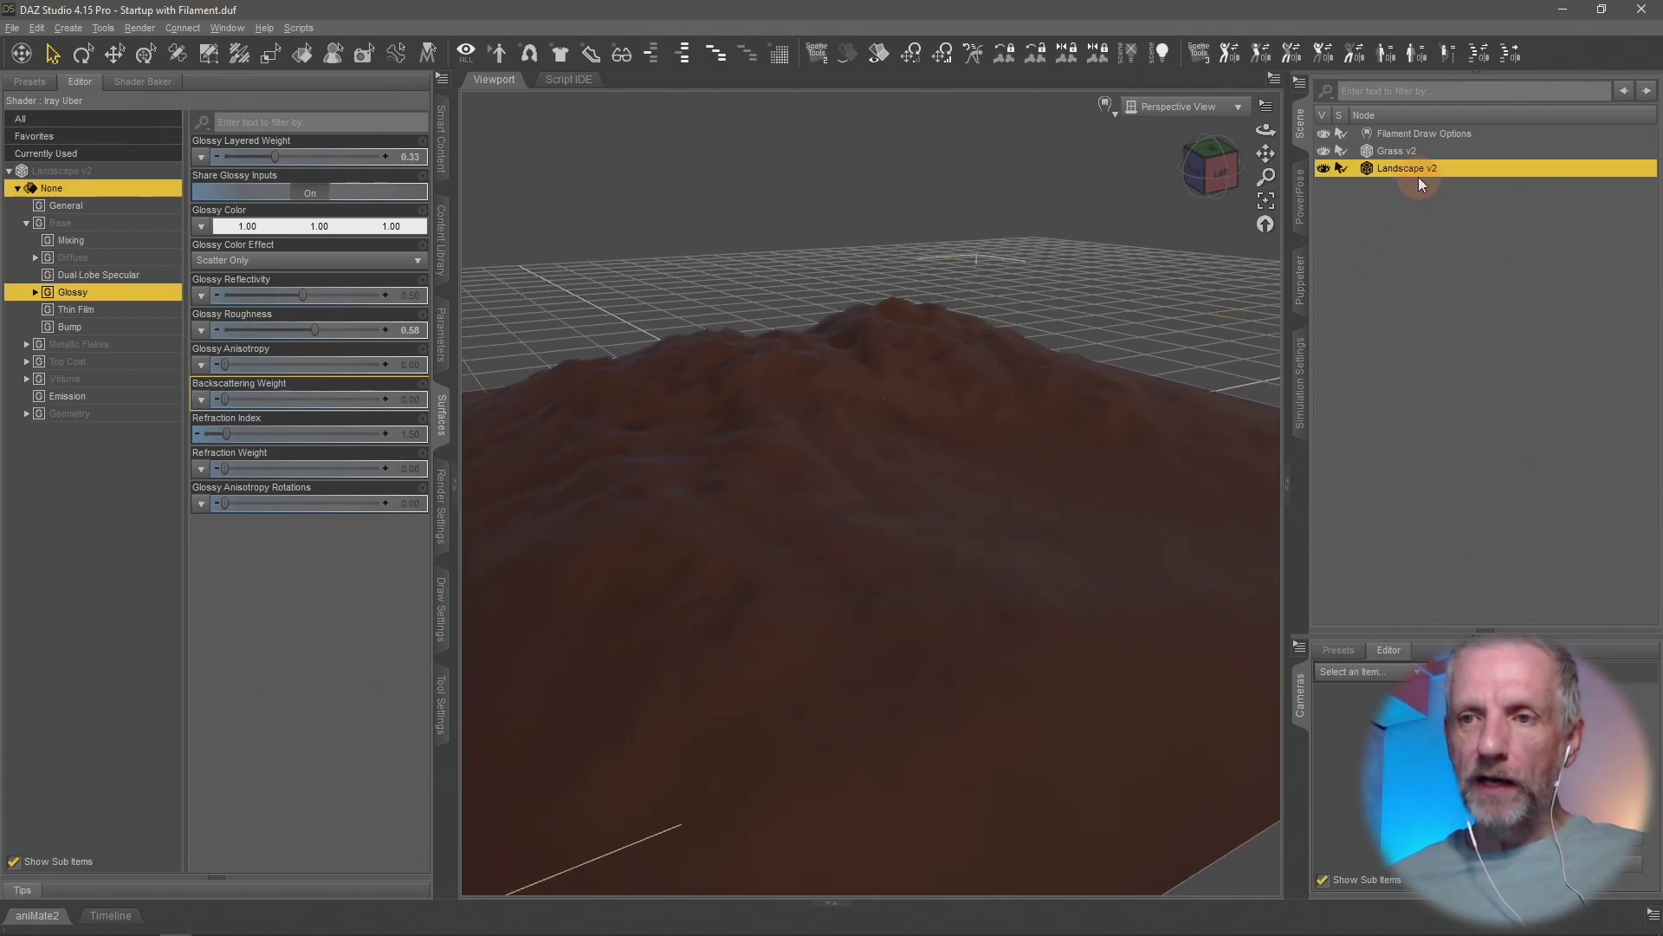
Select Grass v2 as the scatter object and launch the UltraScatterPro script
left_click(1421, 150)
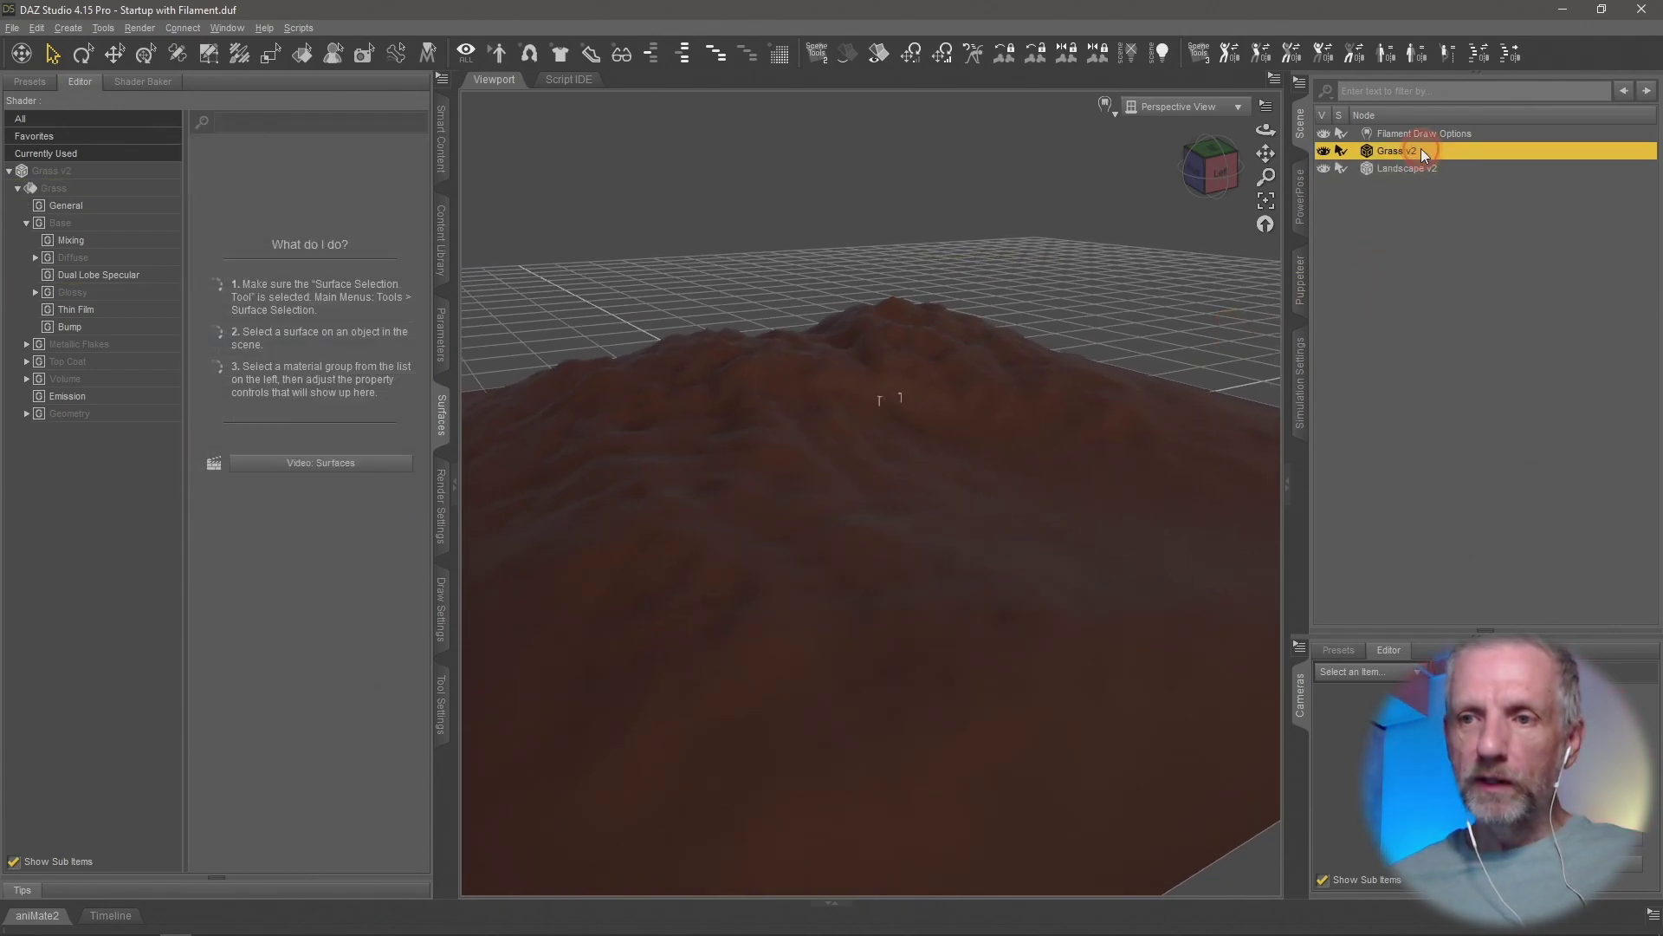
left_click(448, 163)
double_click(265, 454)
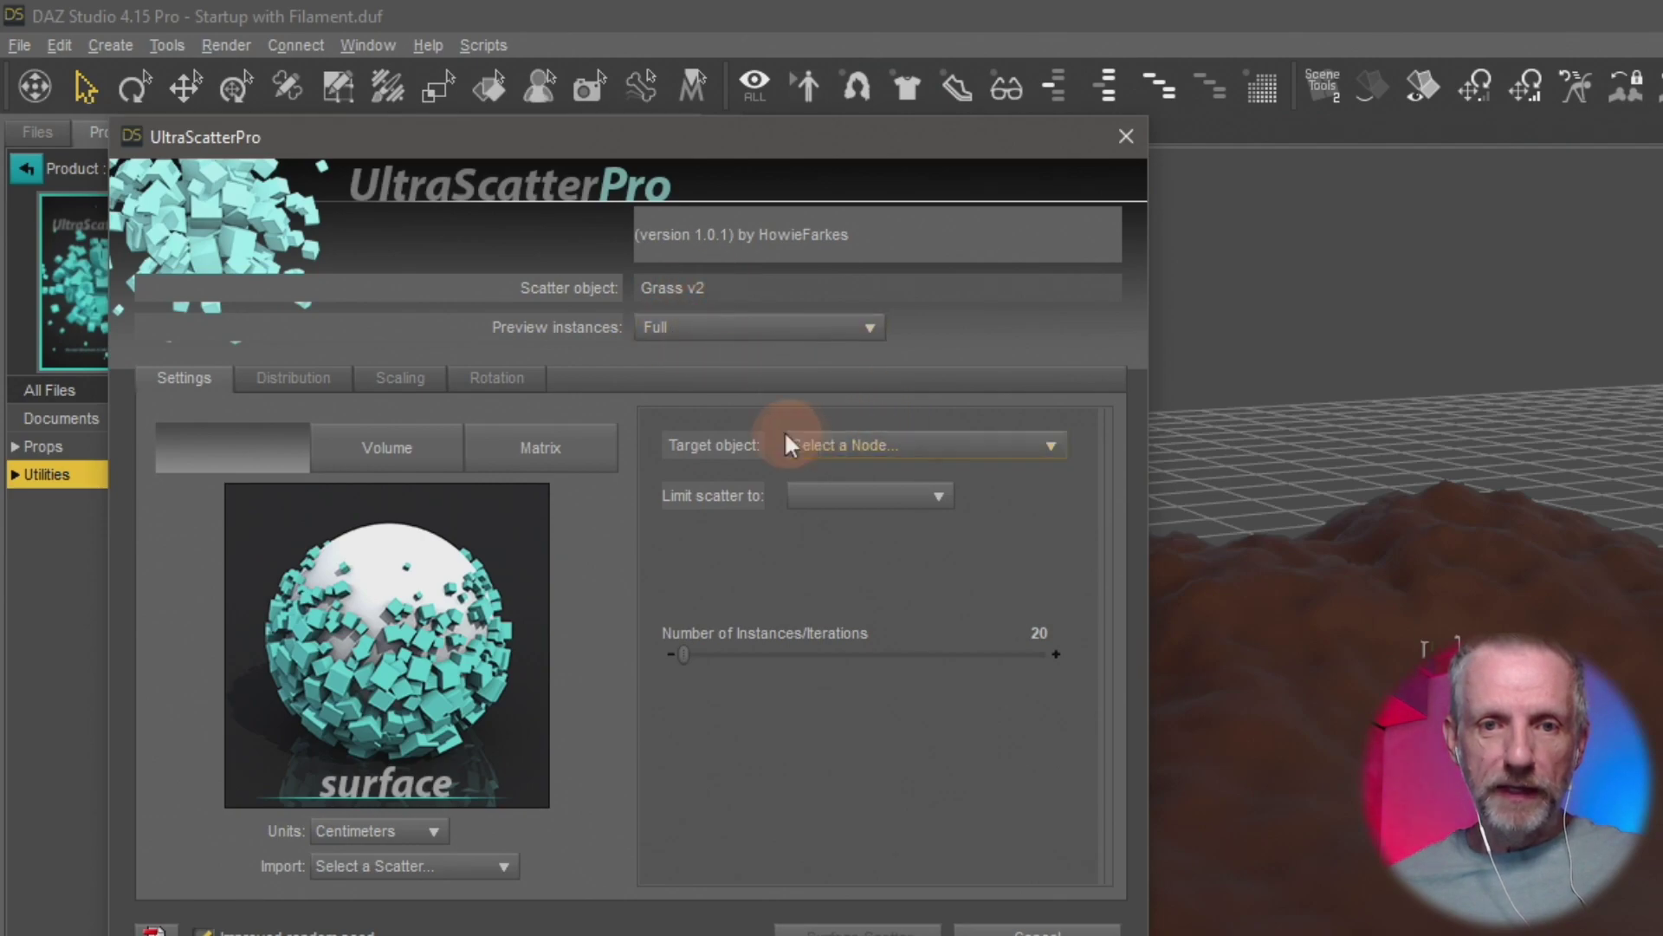
Choose Landscape v2 as the scatter's target object and set the number of instances to 4000
left_click(919, 448)
left_click(957, 510)
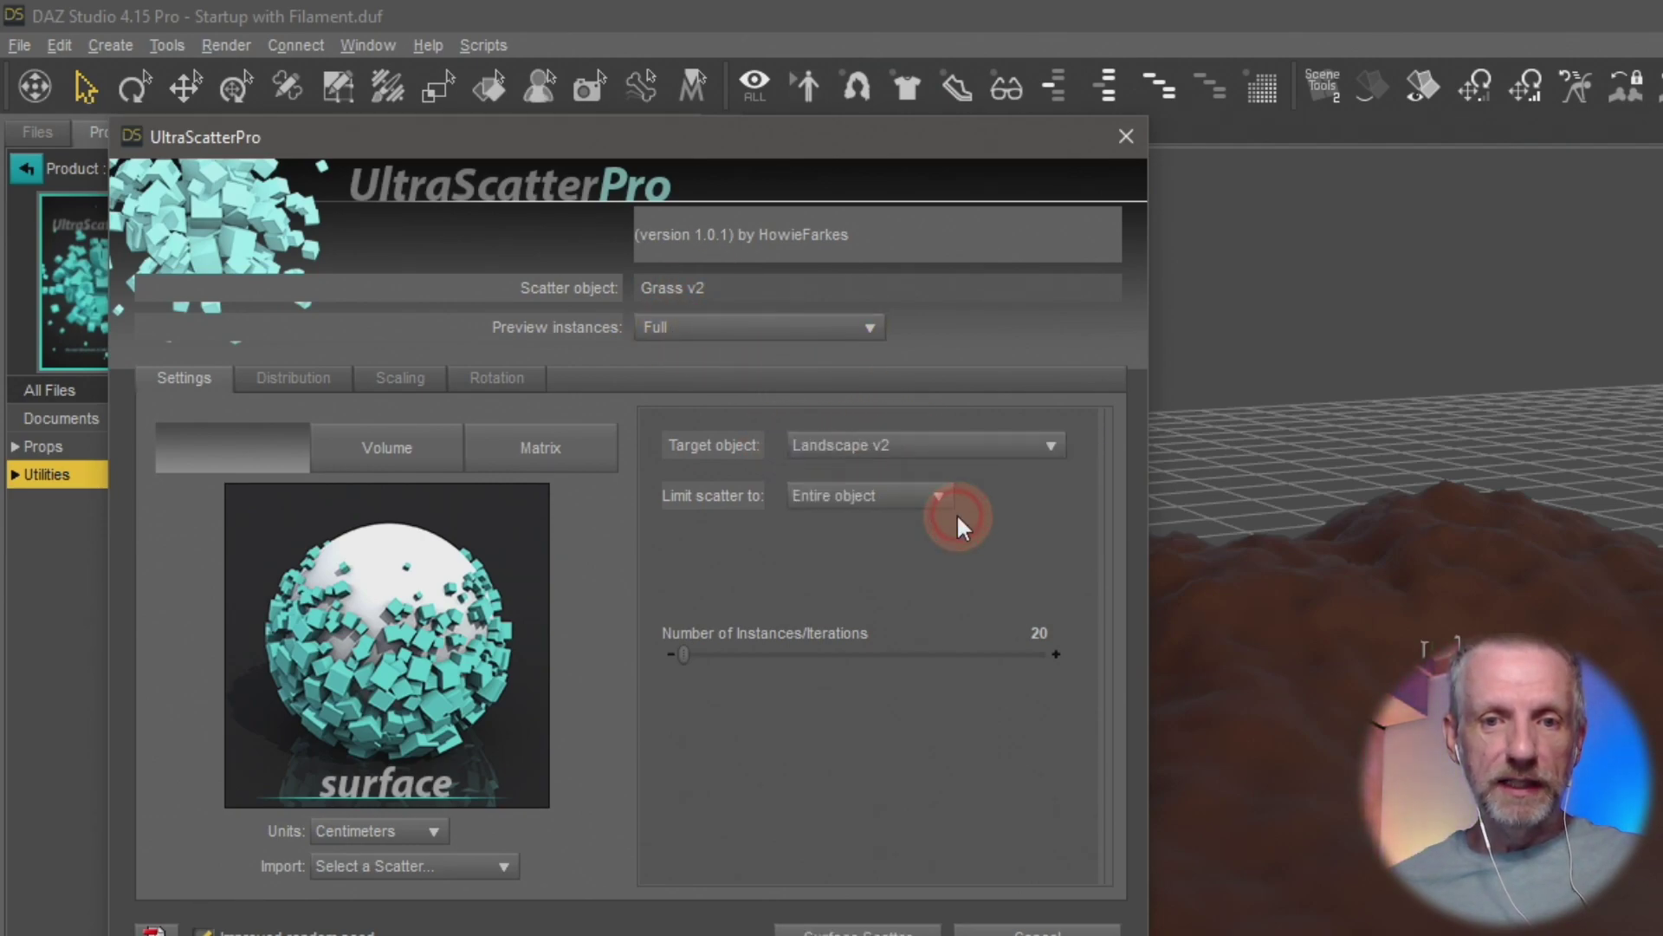
left_click(1039, 633)
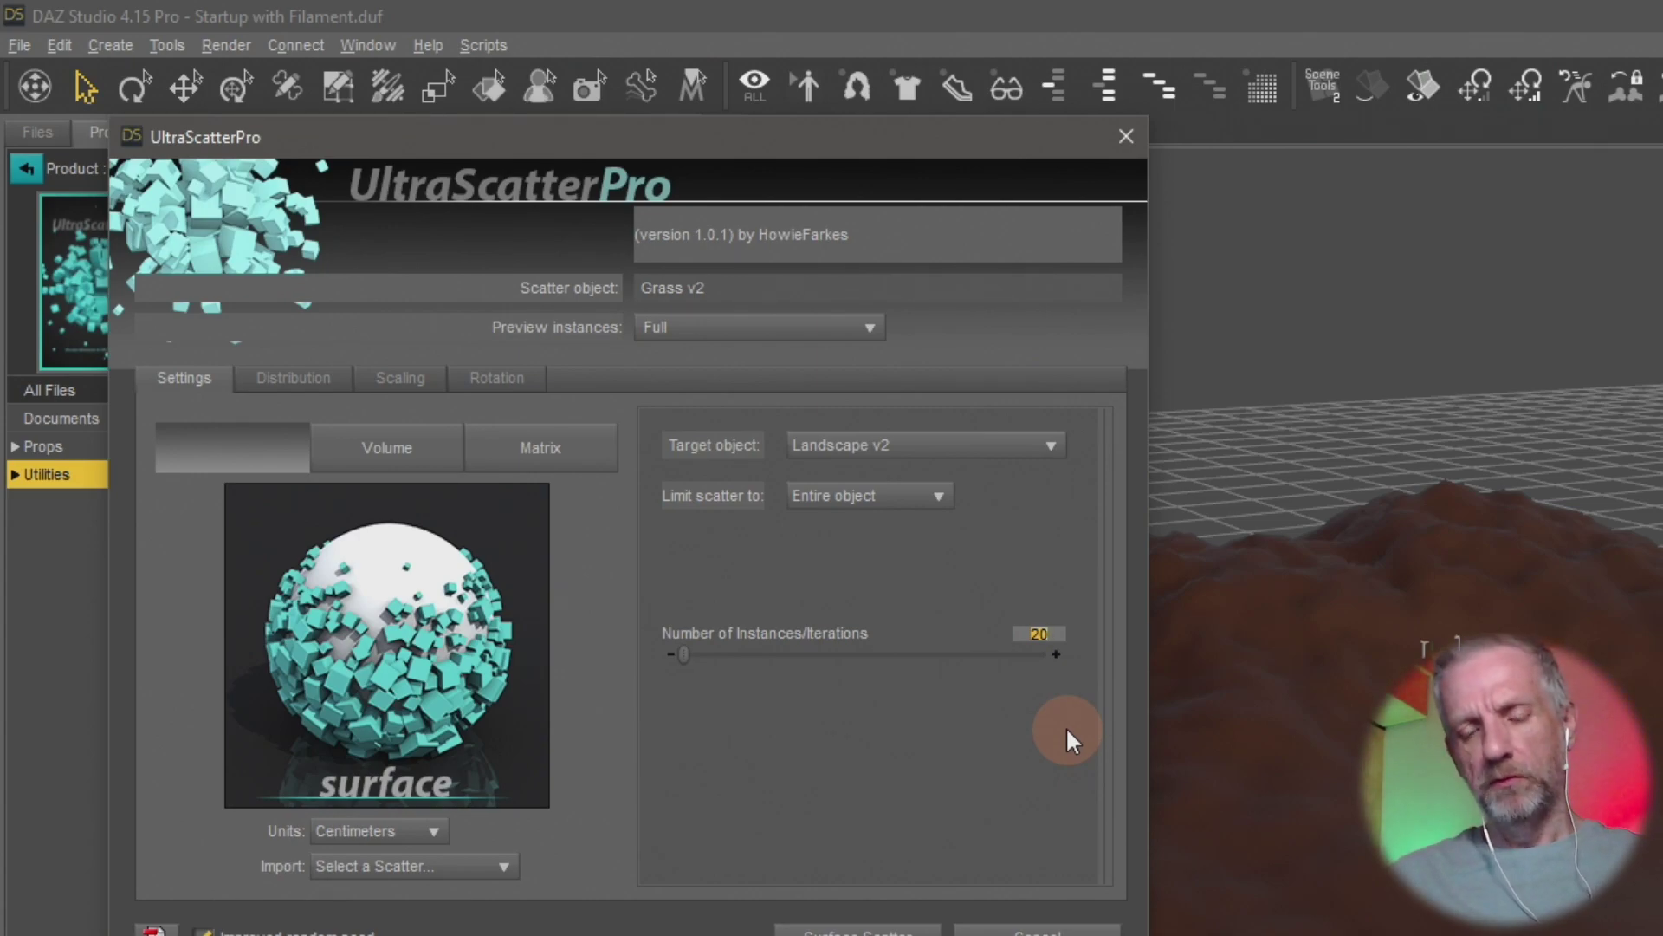
type("4000")
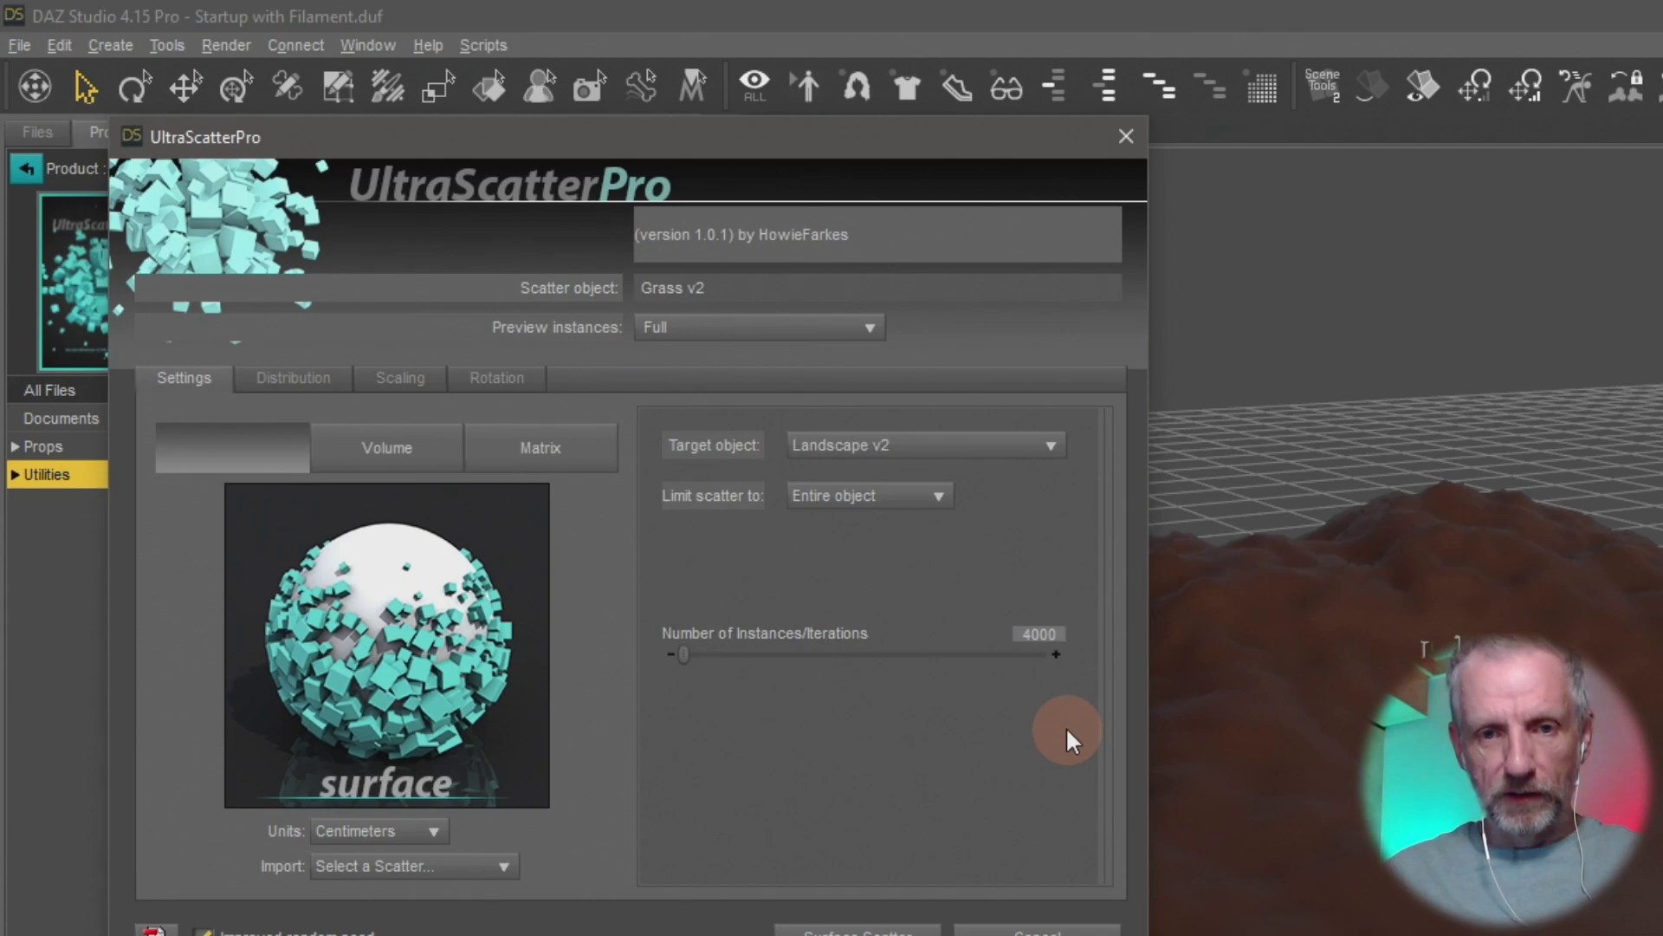
key("Return")
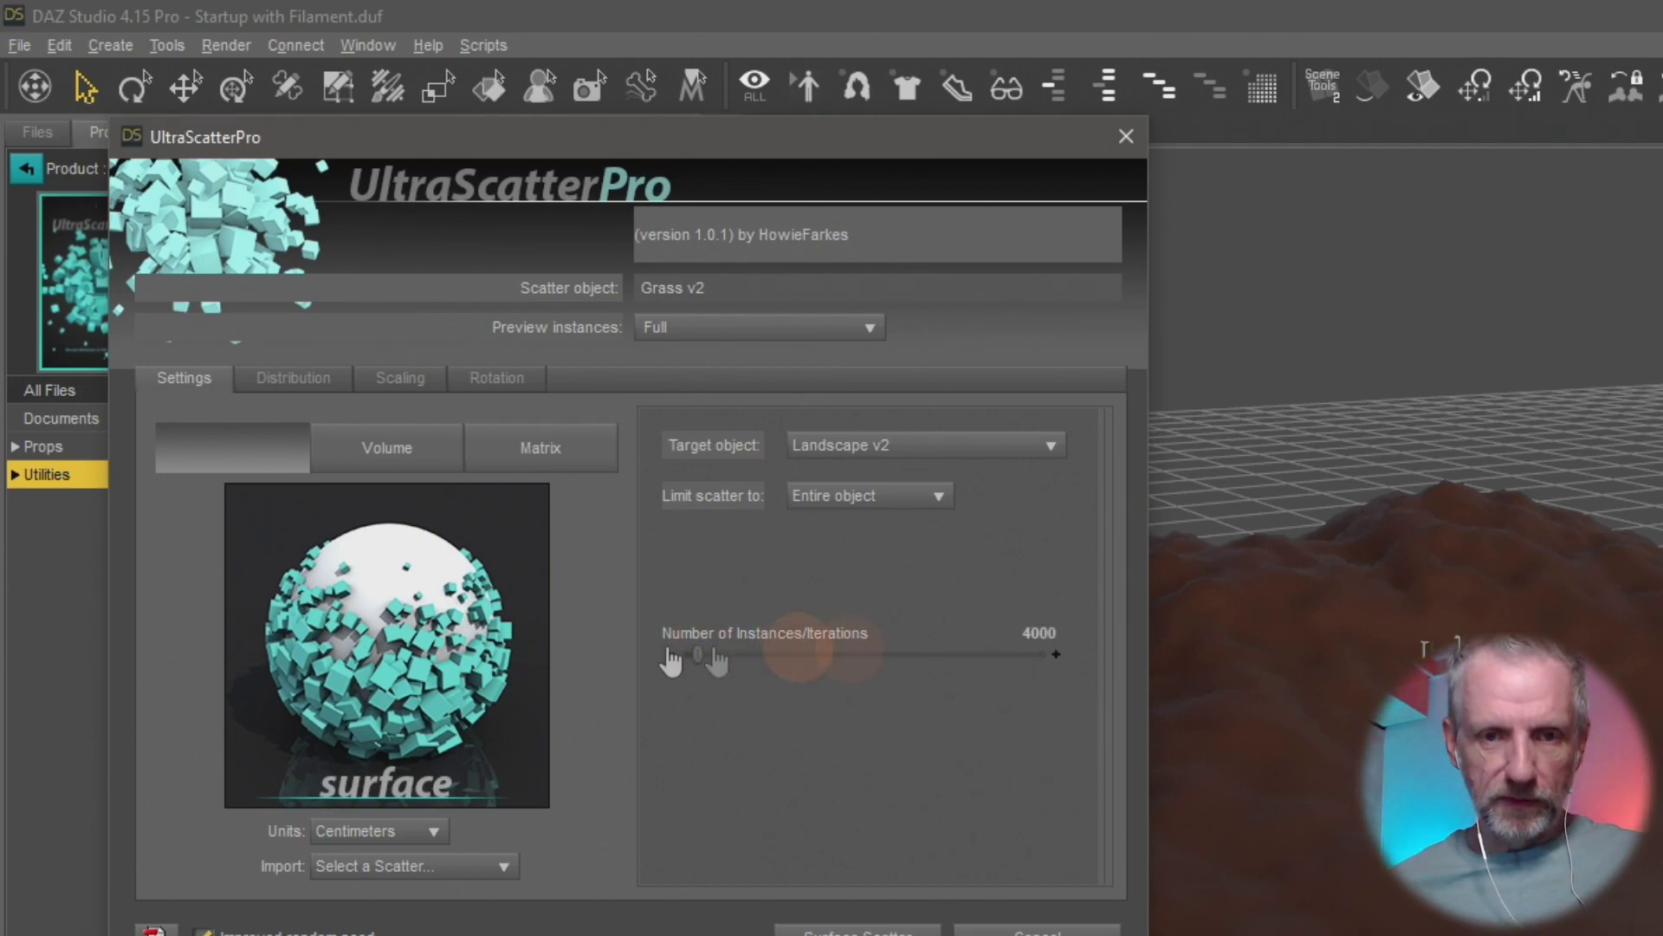
Set the grass instances' random overall scale to range from about 53.8% to about 230.8%
left_click(381, 378)
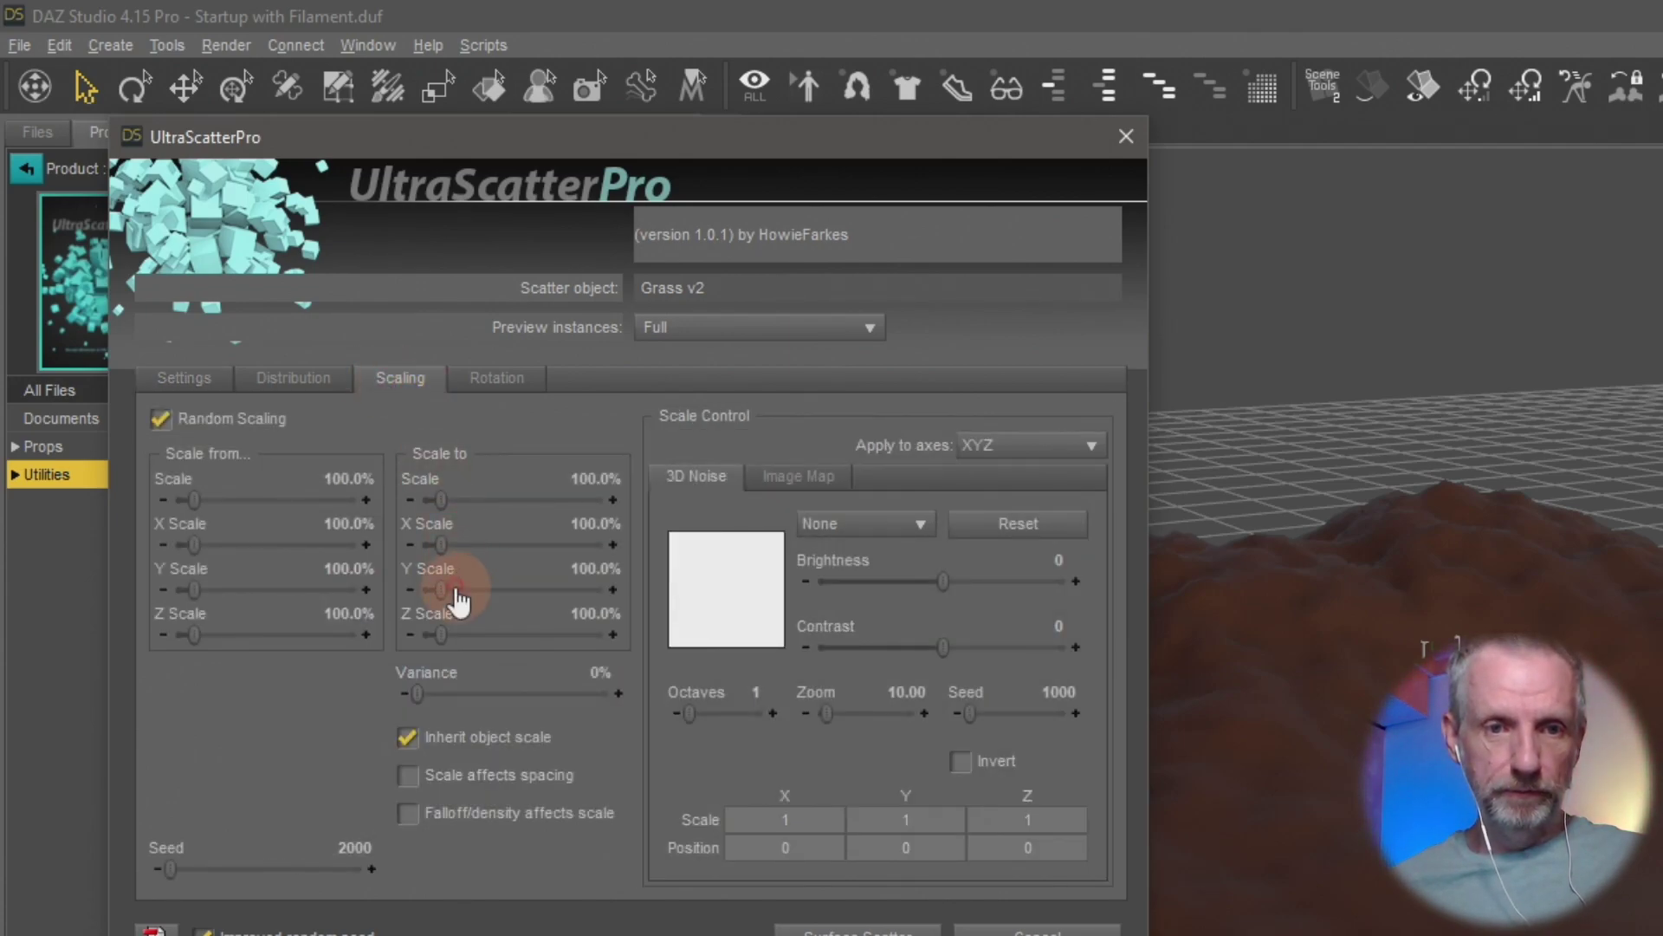
left_click_drag(195, 501, 185, 503)
left_click_drag(441, 500, 465, 497)
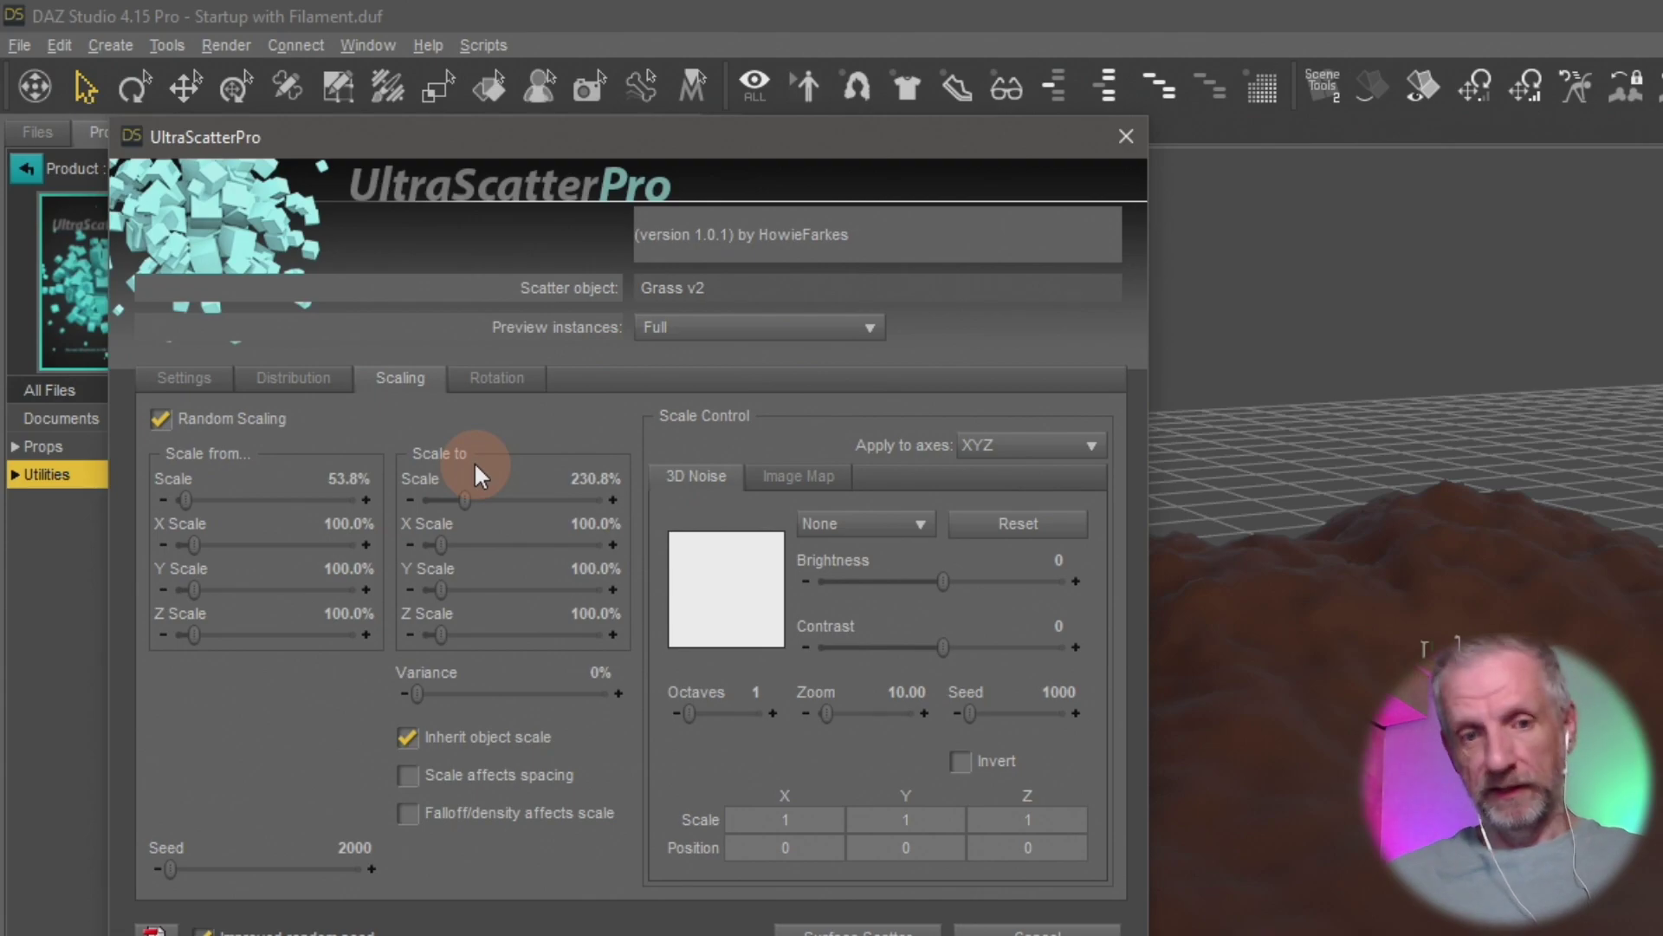
Set the random rotation to 180 degrees on Y and about 17.08 on X and Z, and run the surface scatter
left_click(501, 381)
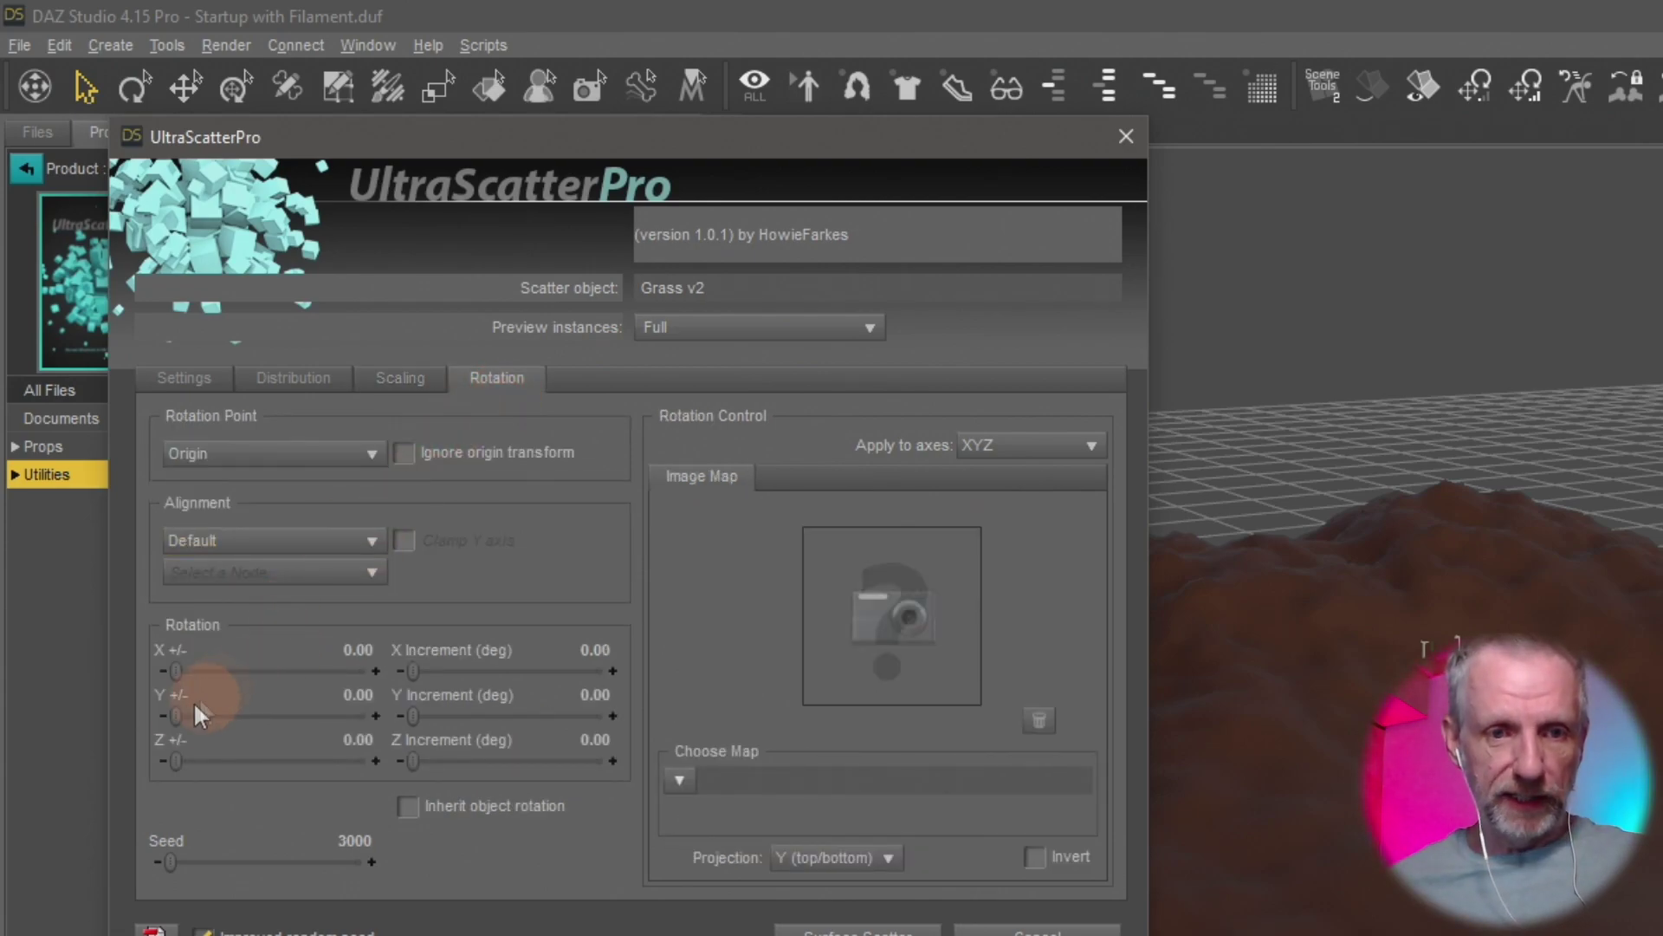
left_click_drag(170, 721, 559, 733)
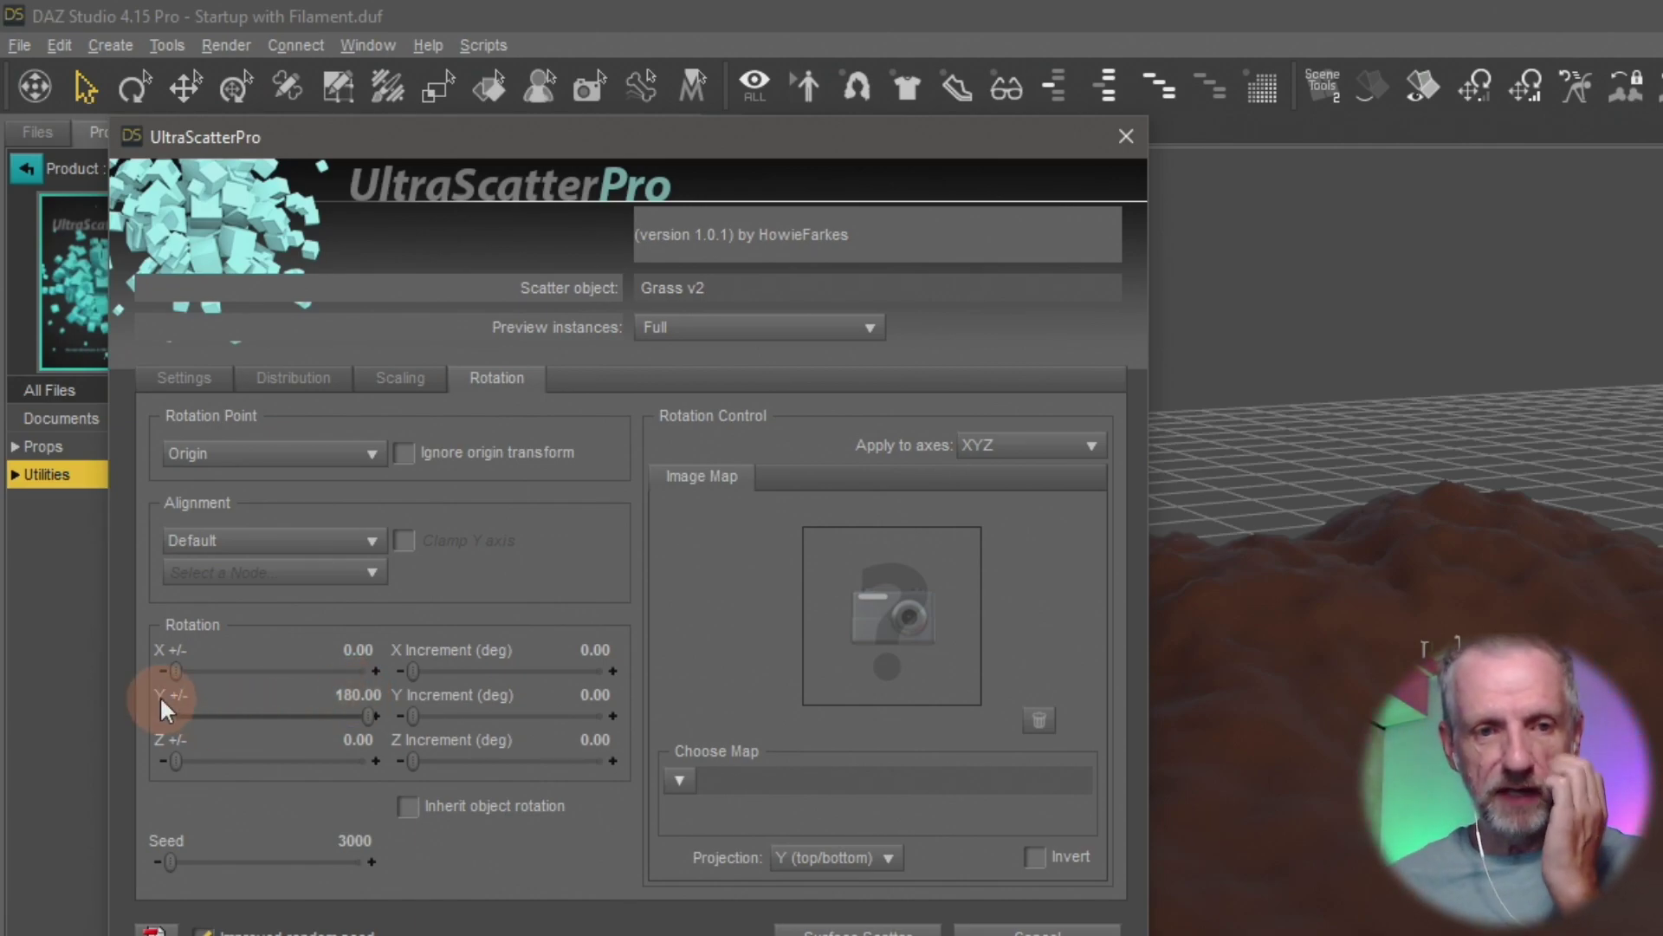
left_click_drag(177, 671, 194, 670)
left_click_drag(183, 759, 194, 757)
left_click_drag(186, 674, 192, 681)
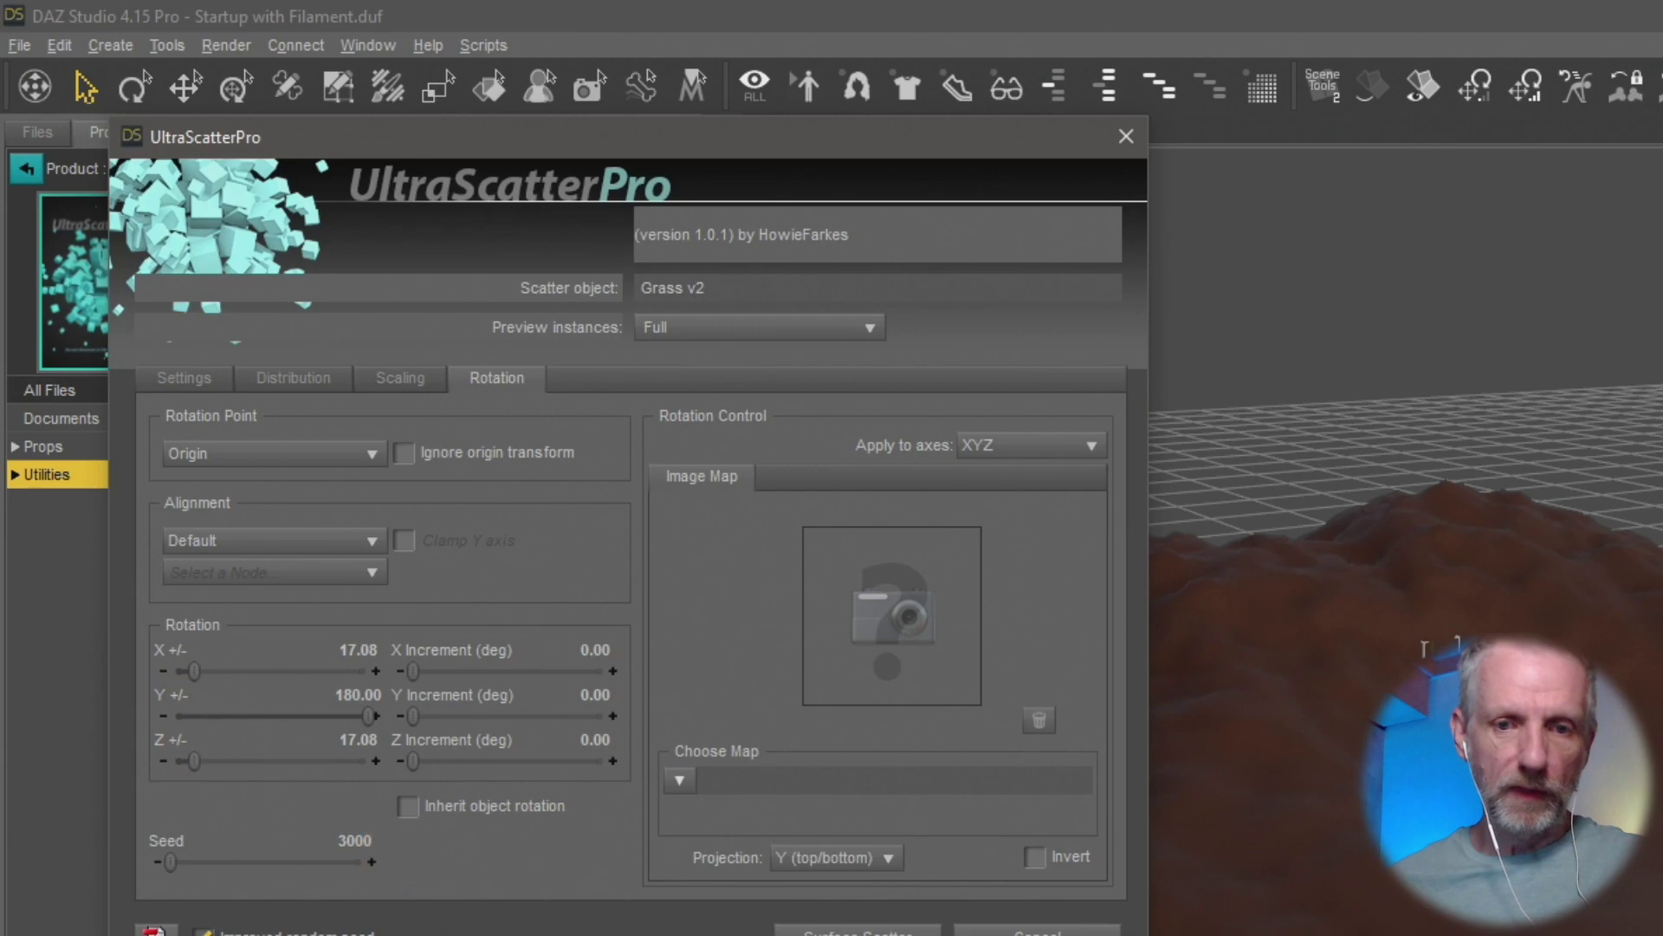
left_click(896, 922)
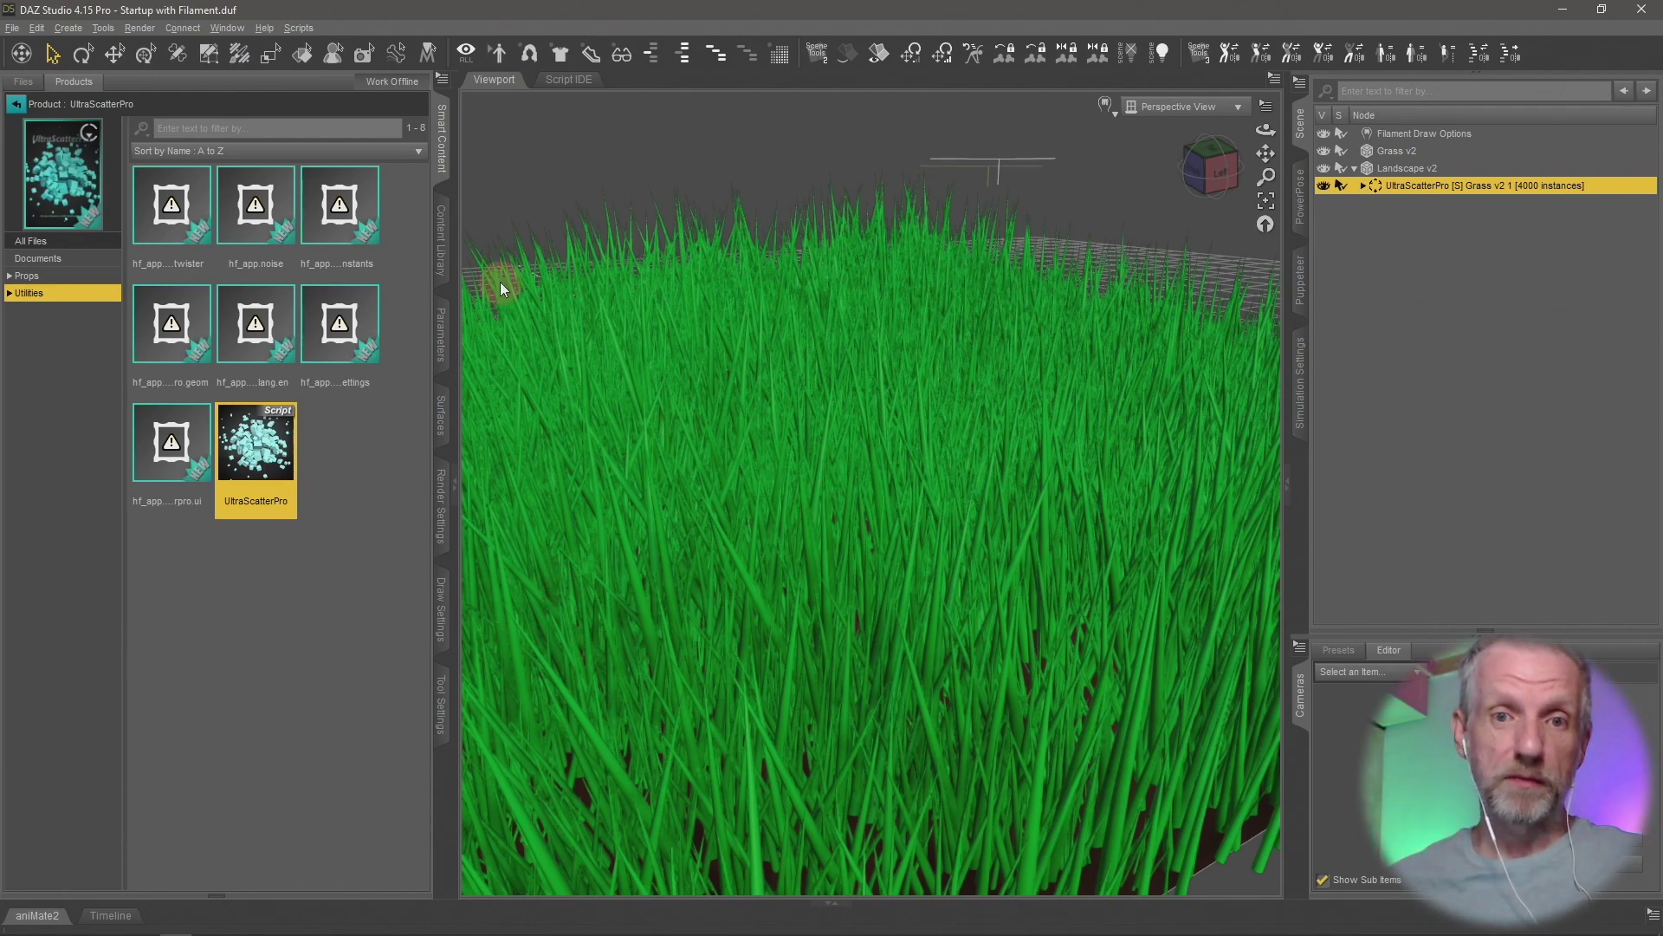
Enlarge the viewport, show the 16:9 aspect frame and compose the grass-covered hill inside it
left_click(442, 137)
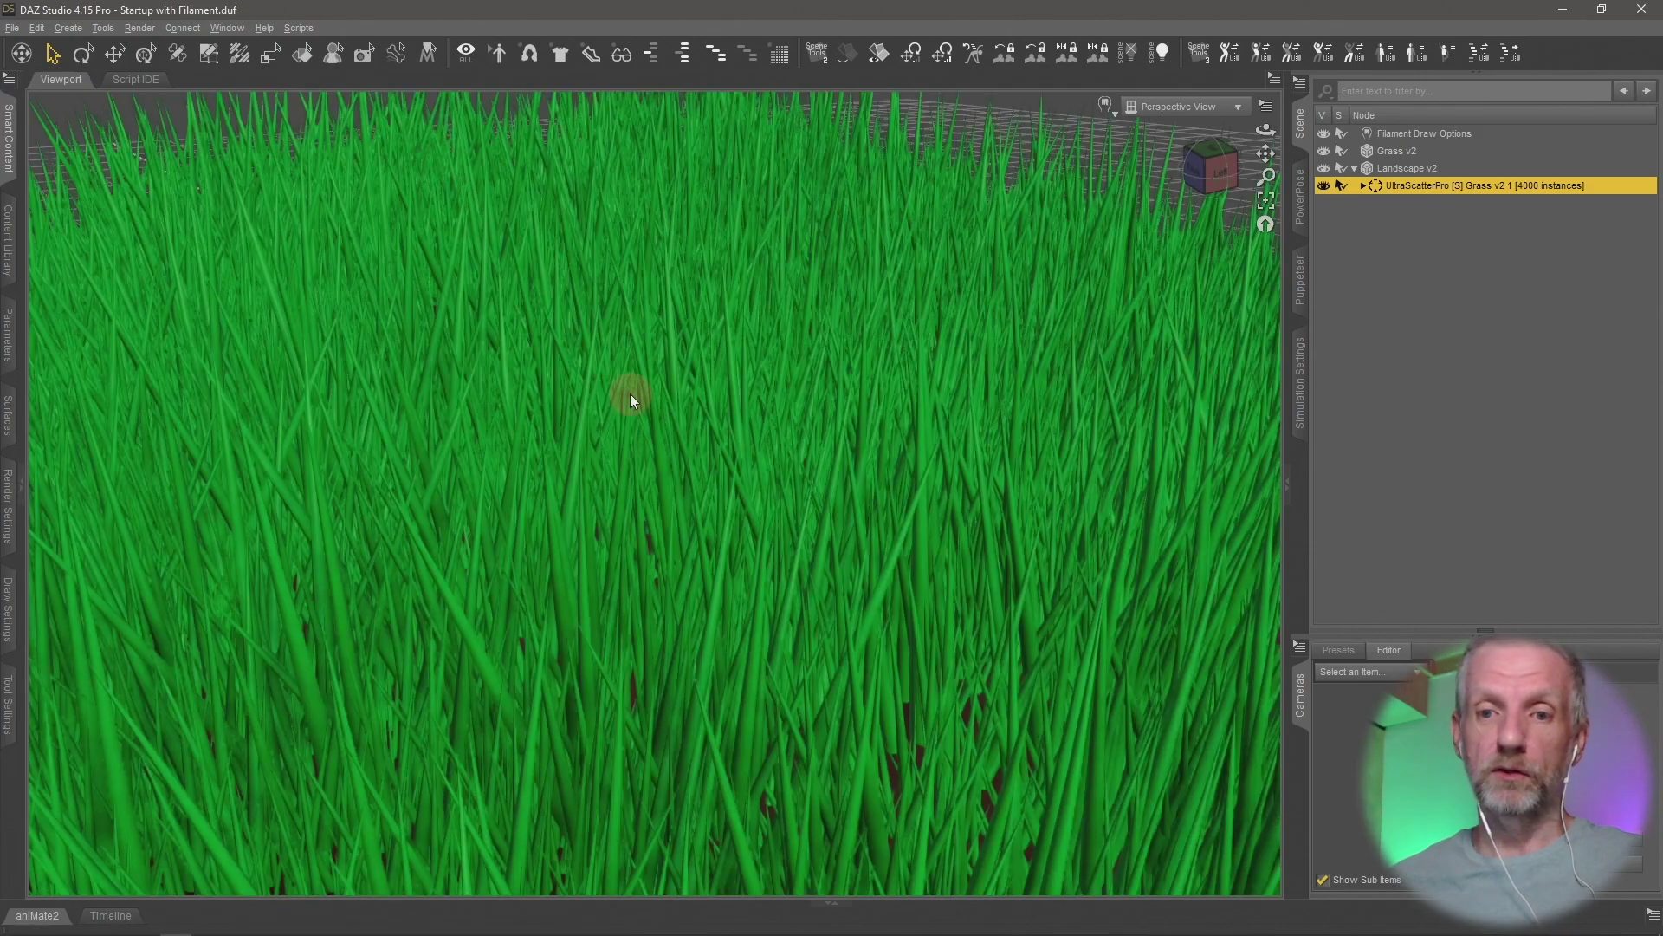
scroll(630, 394, "down", 10)
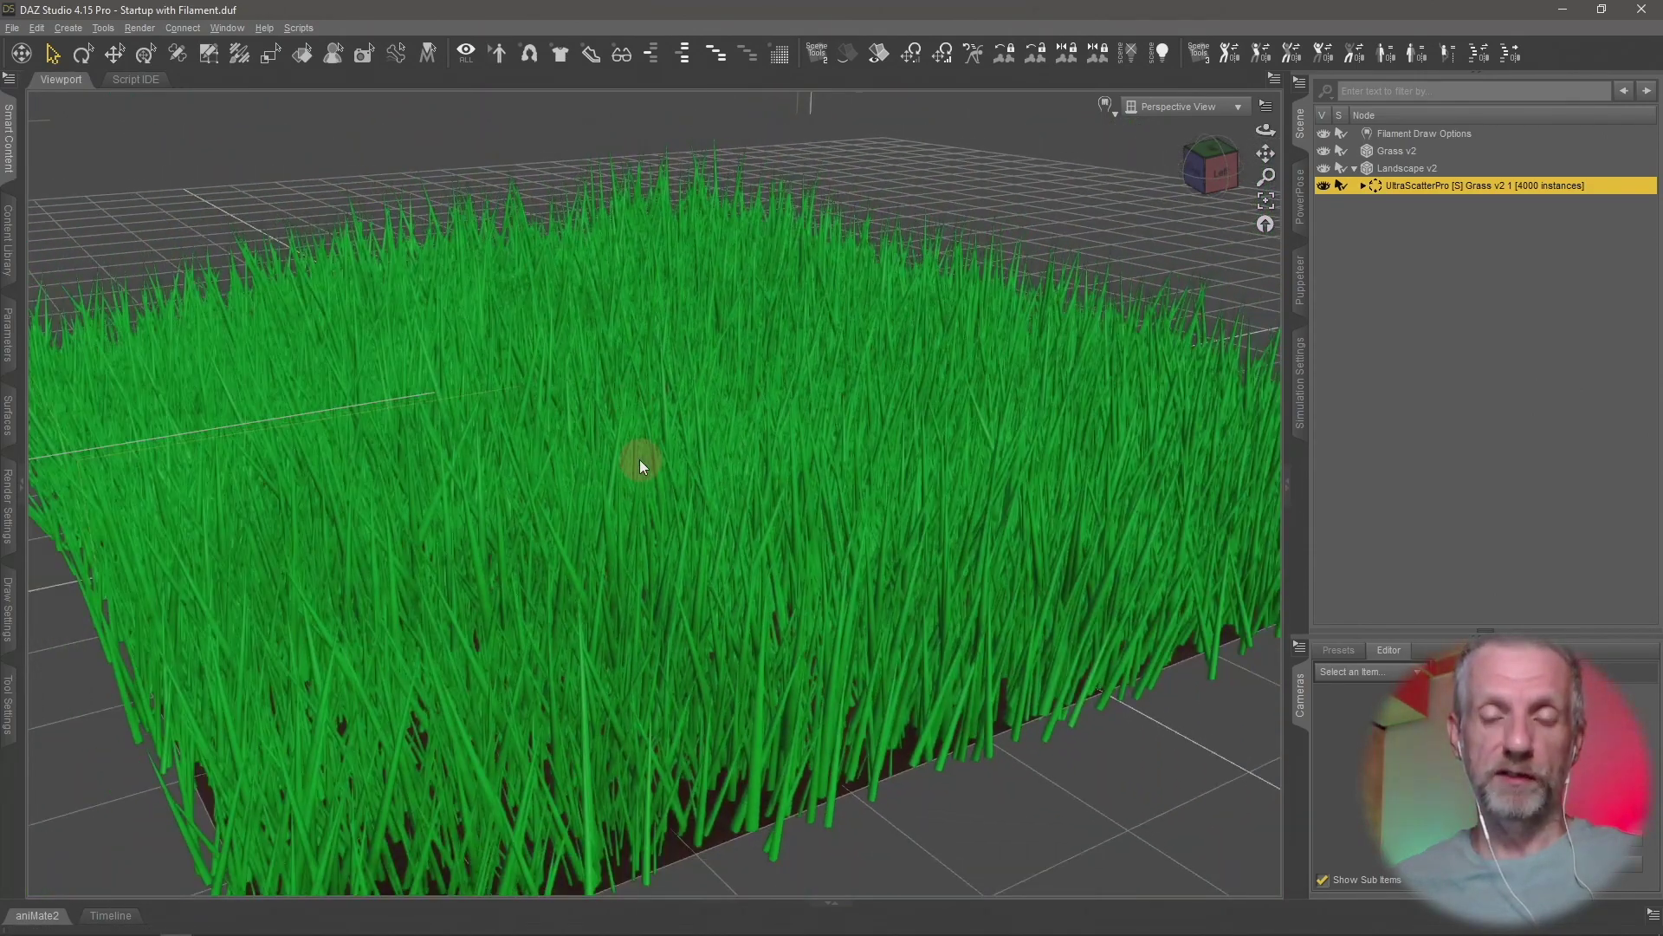
left_click_drag(639, 459, 660, 416)
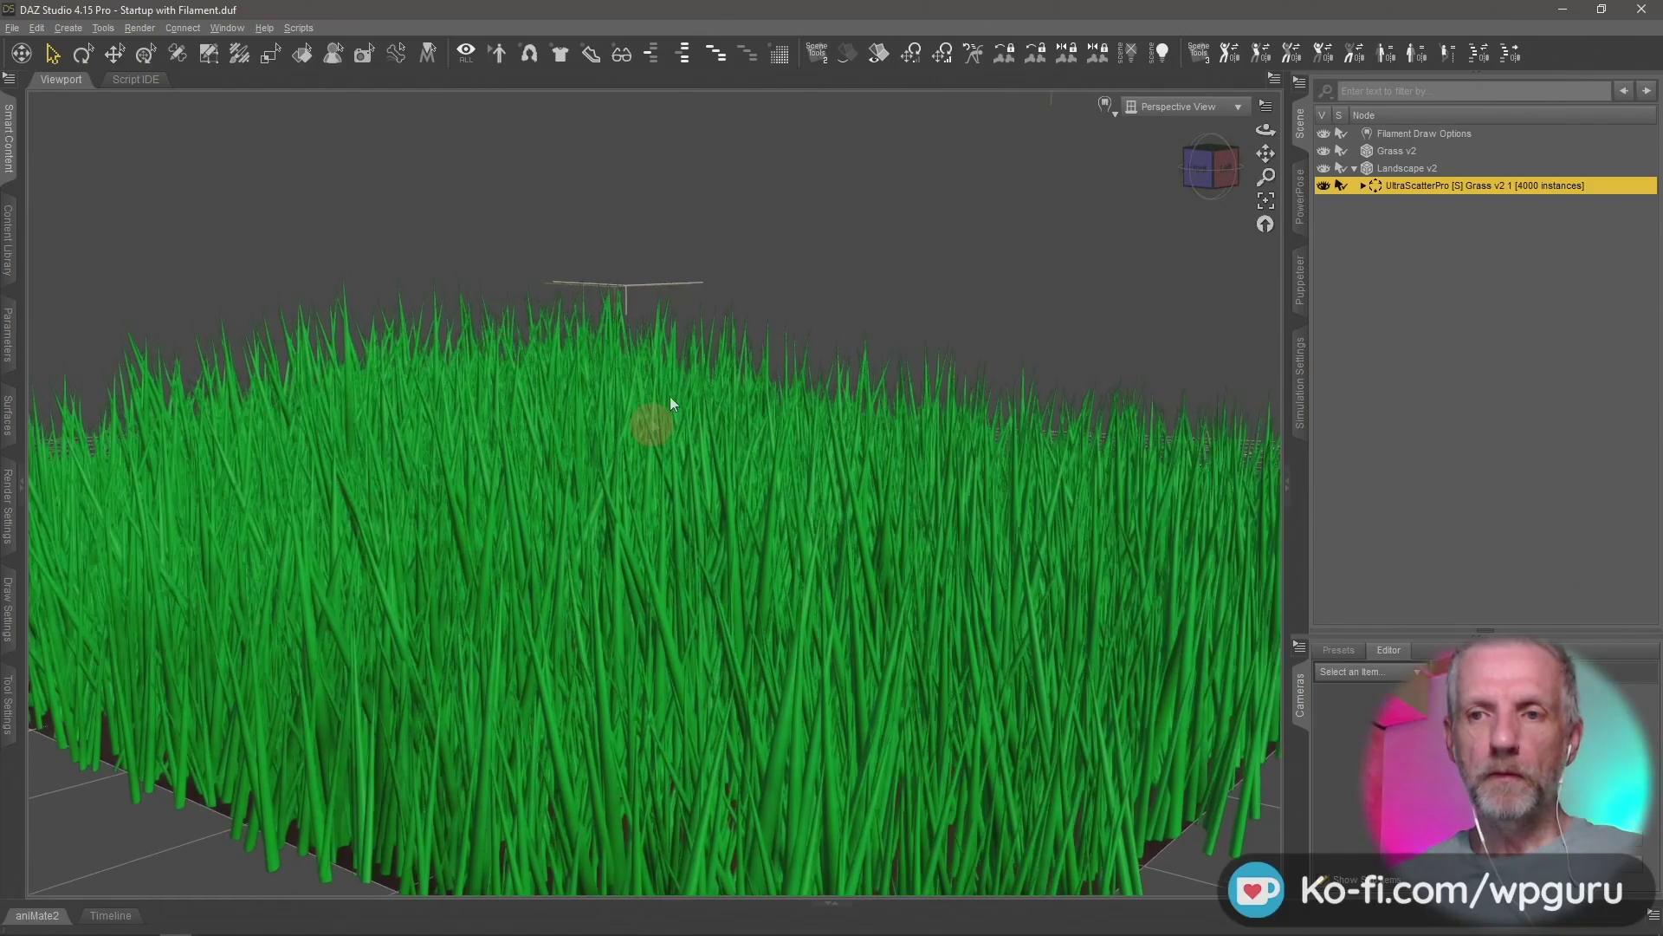
left_click(1265, 108)
left_click(1271, 196)
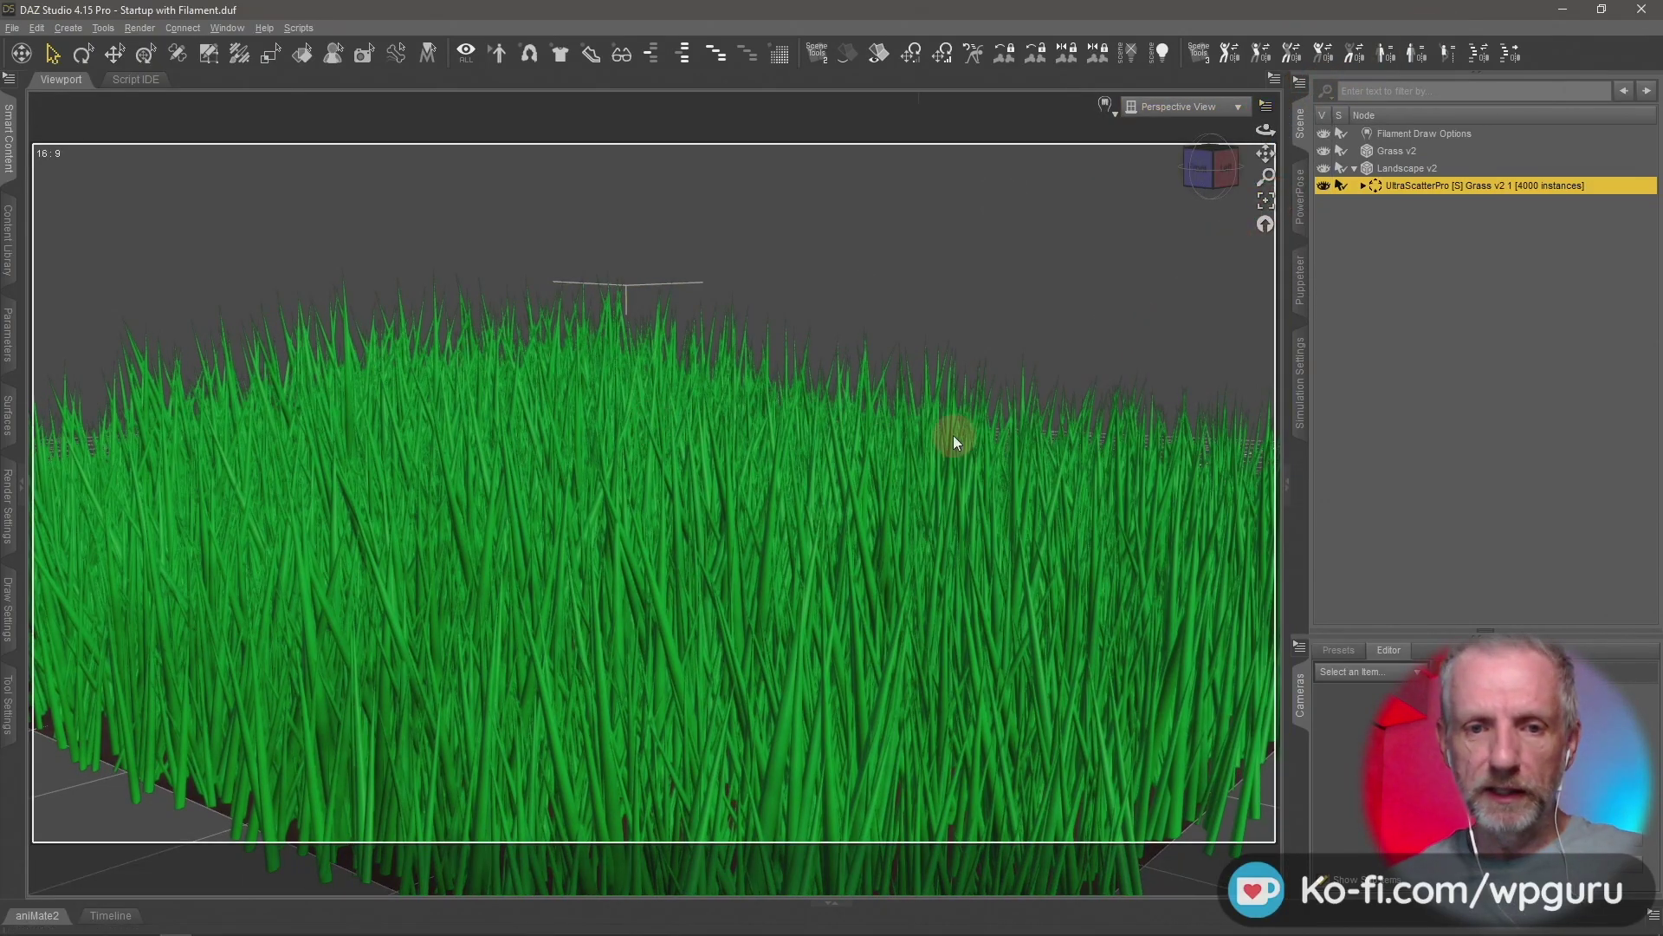
left_click_drag(953, 435, 1006, 258)
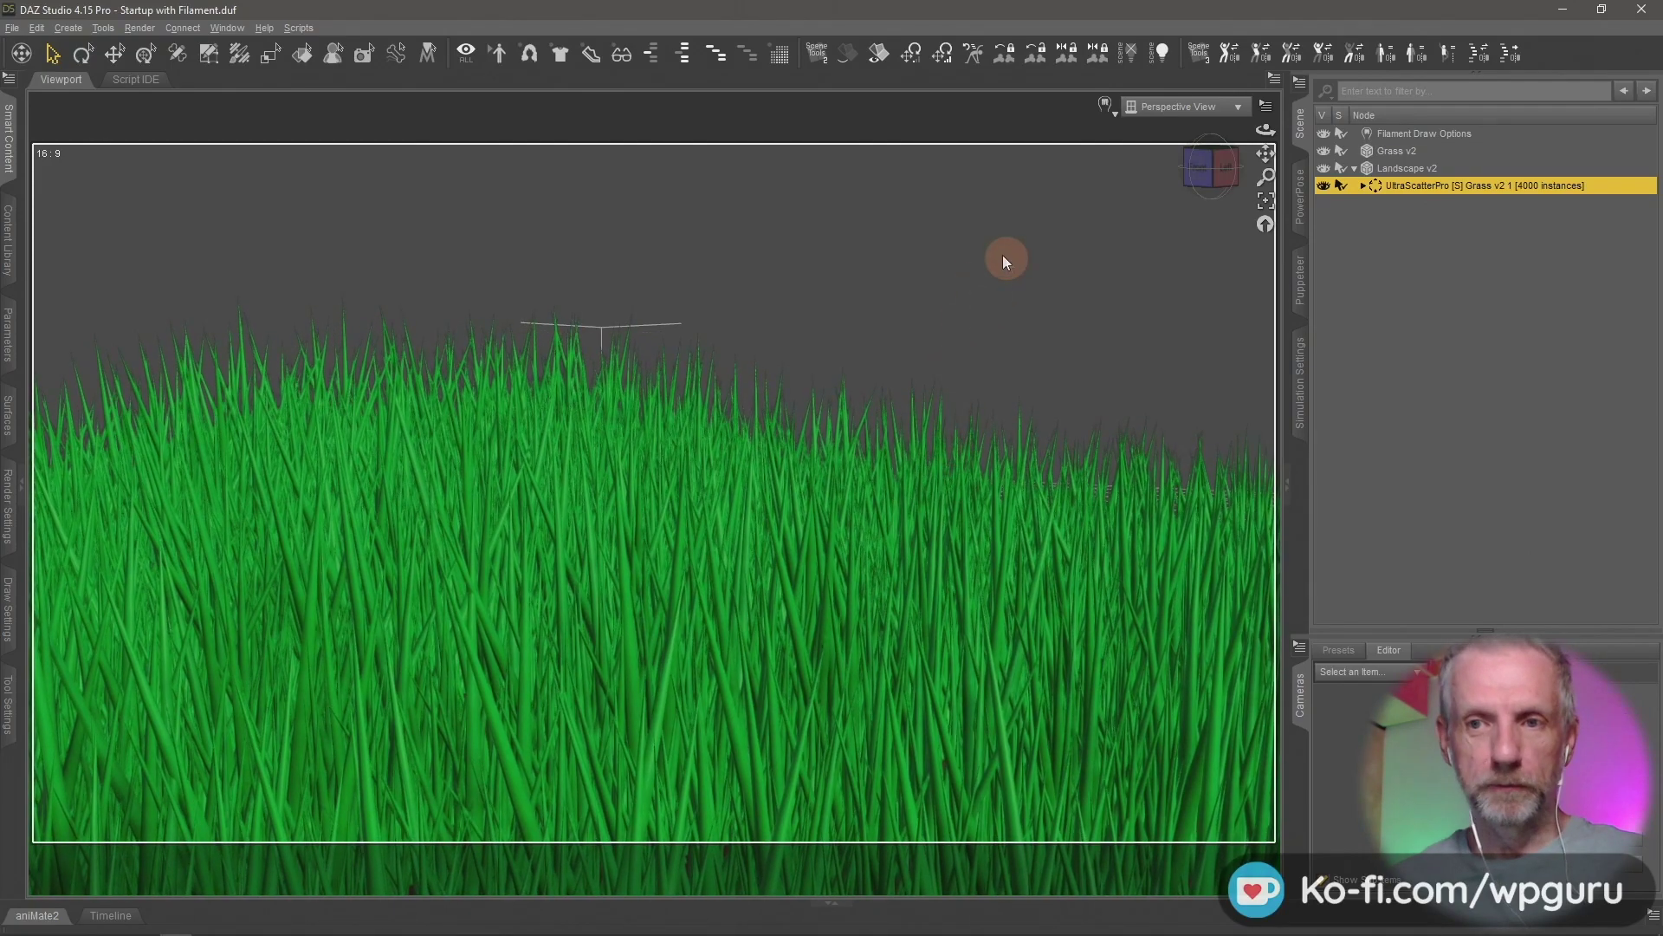
Make the post denoiser available and enabled in the Iray filtering render settings
left_click(5, 511)
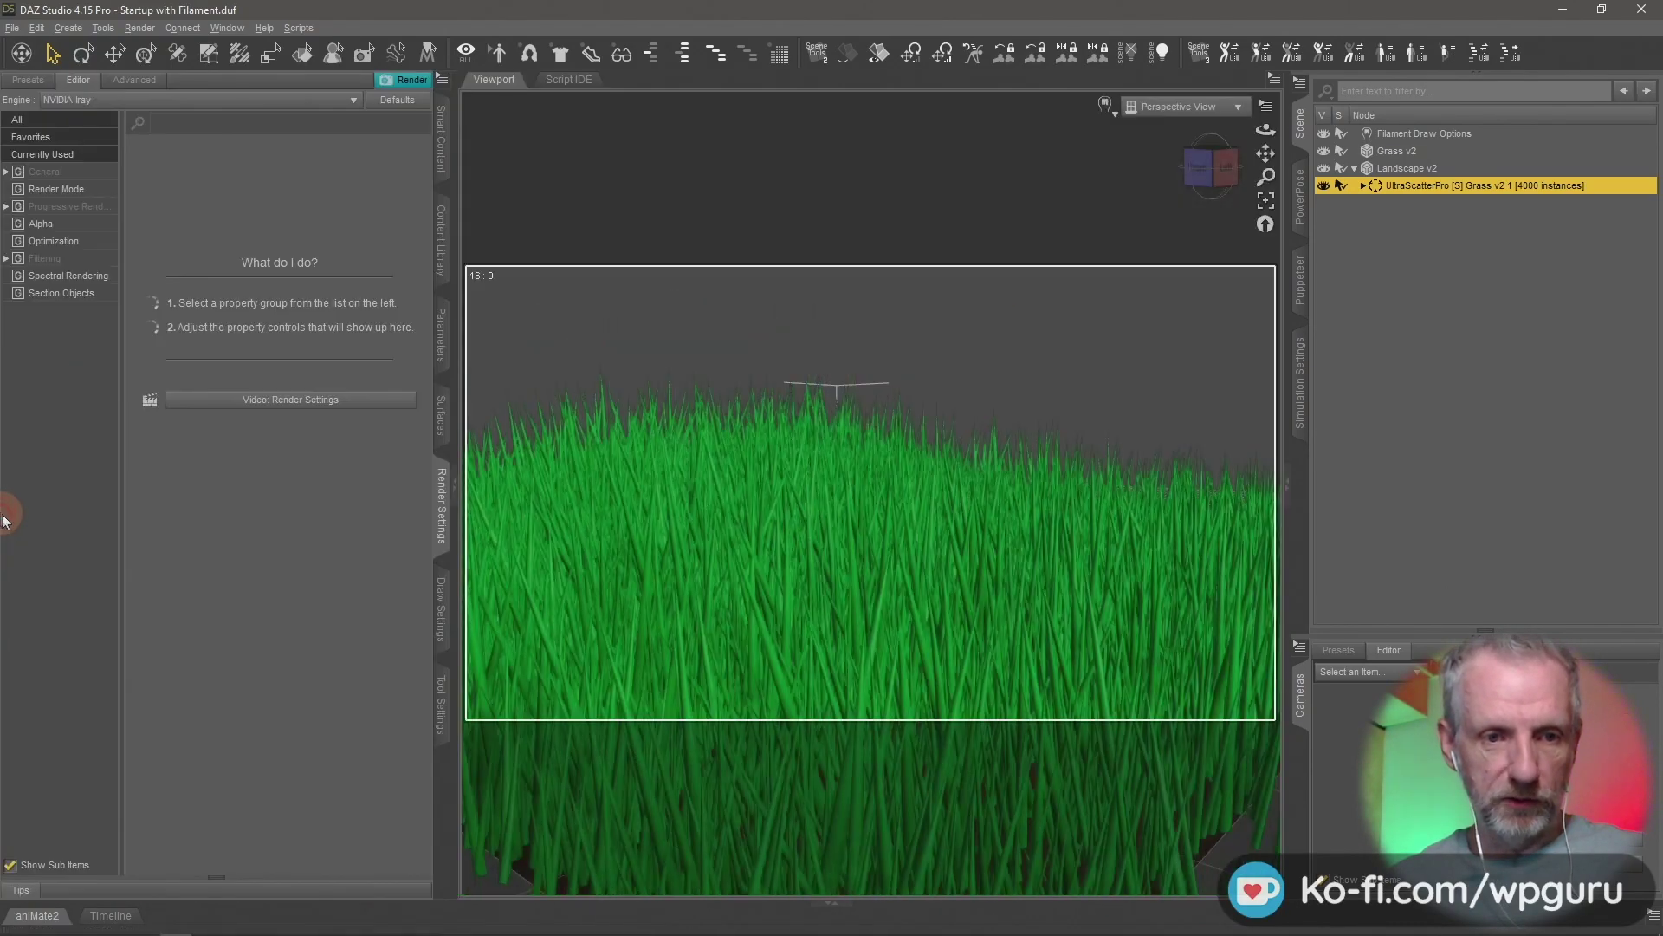
left_click(69, 208)
left_click(410, 261)
key("Return")
left_click(76, 259)
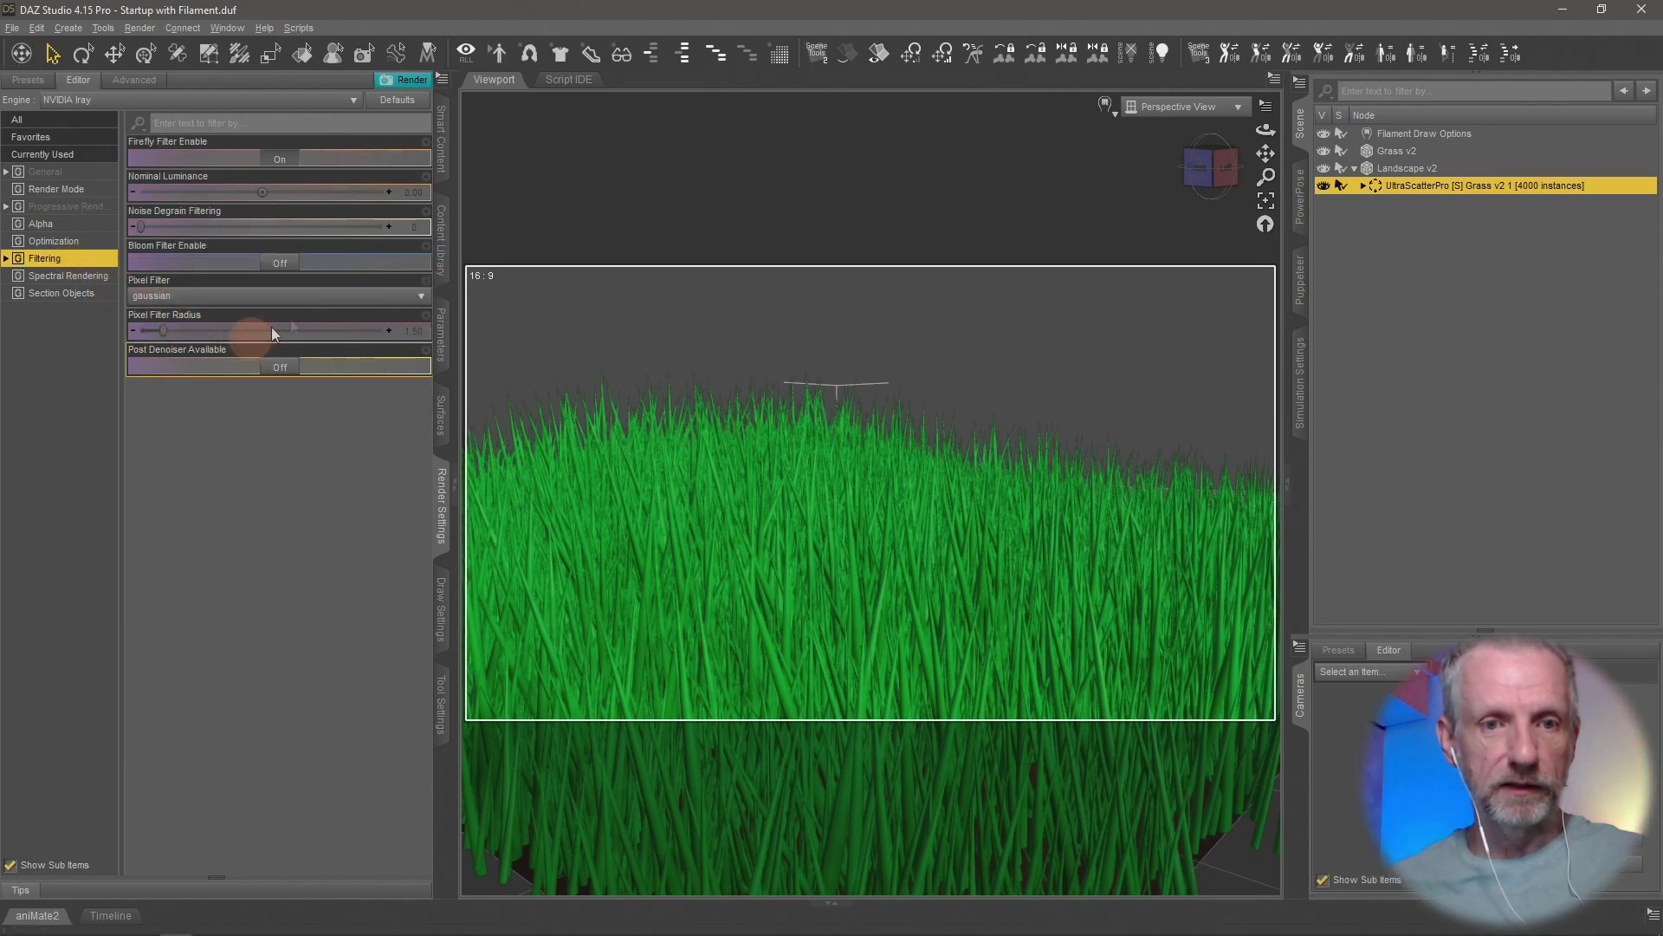
left_click(280, 367)
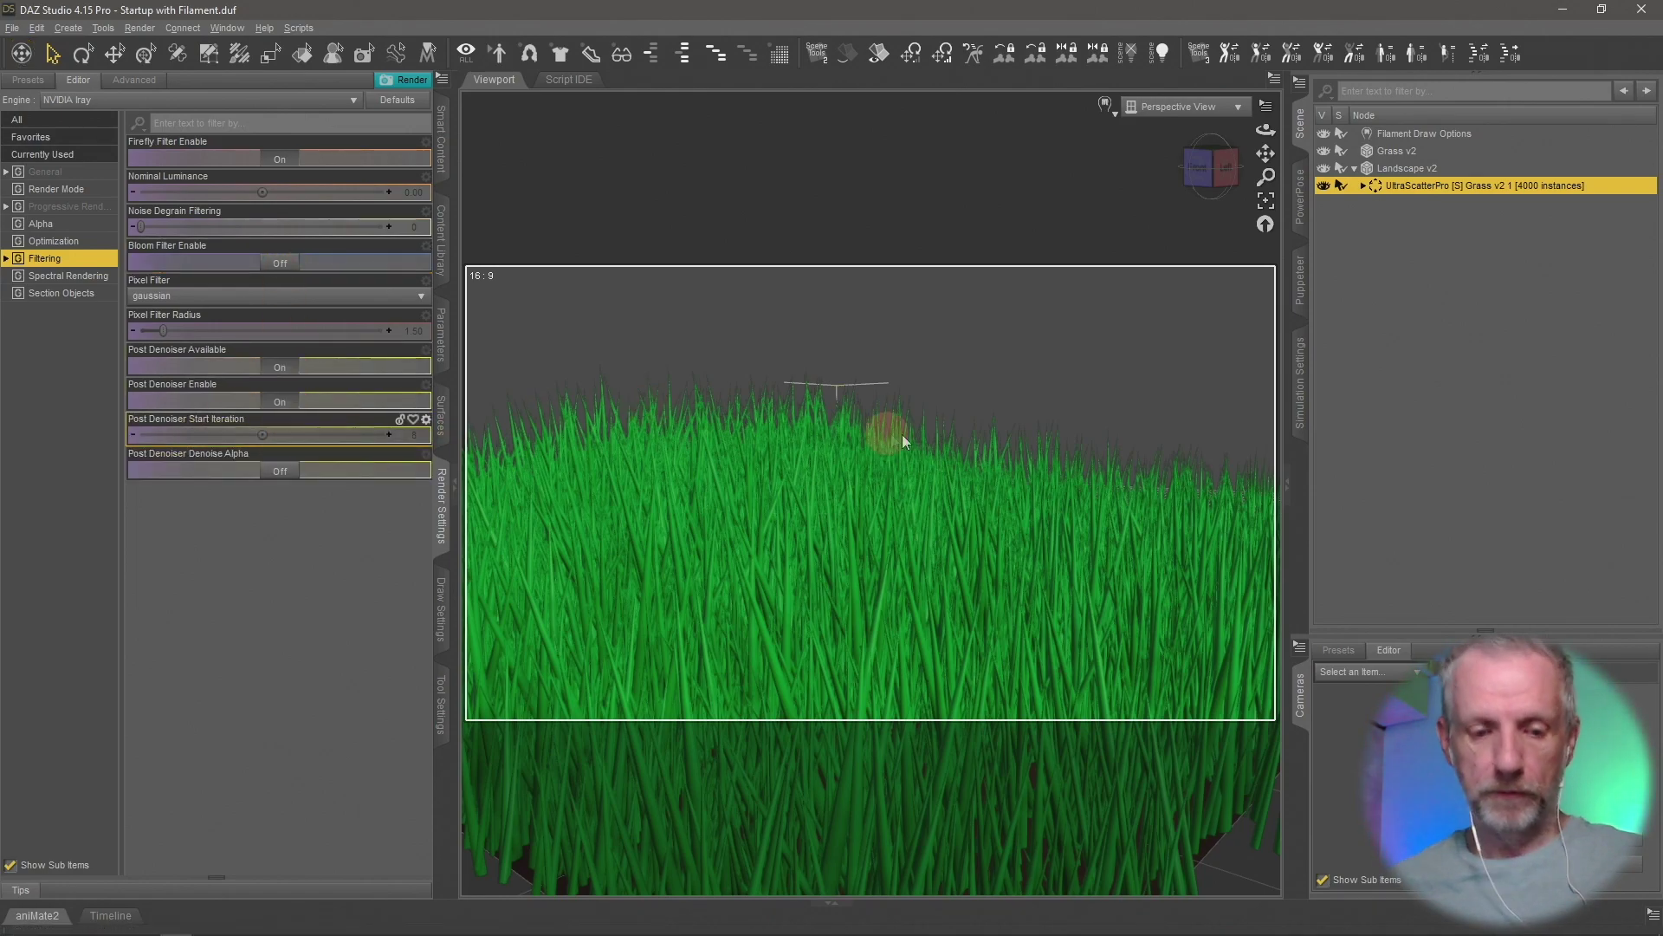
Render the grass hill in Iray and enlarge the render window to show more of the image
key("ctrl+r")
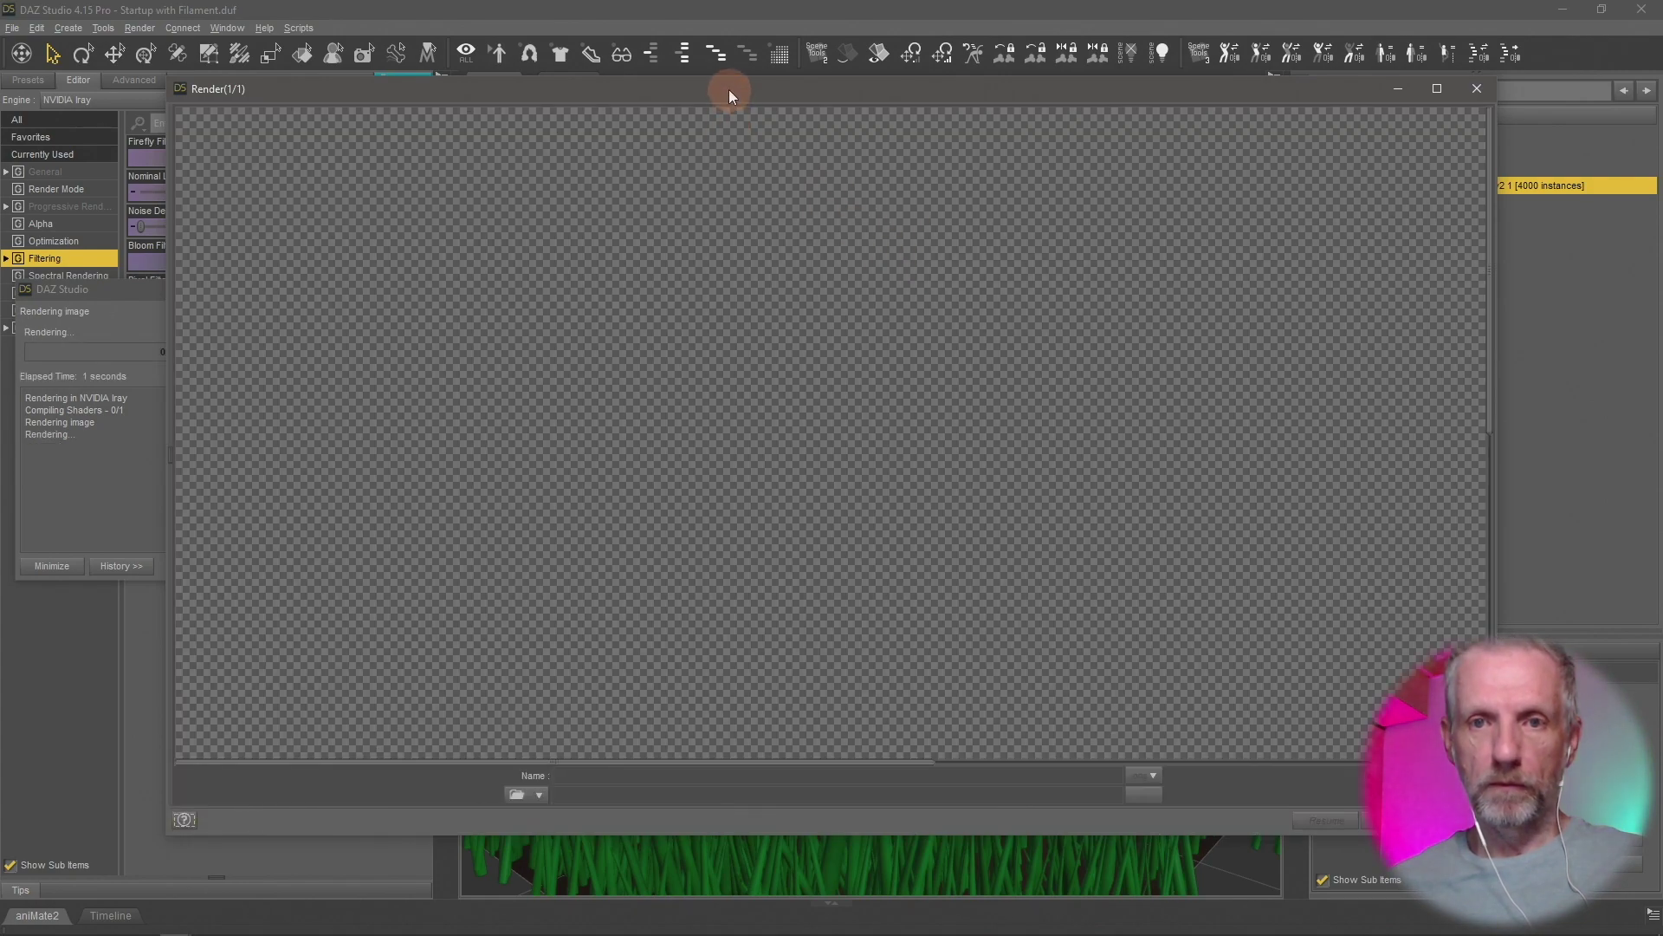
left_click_drag(730, 90, 714, 42)
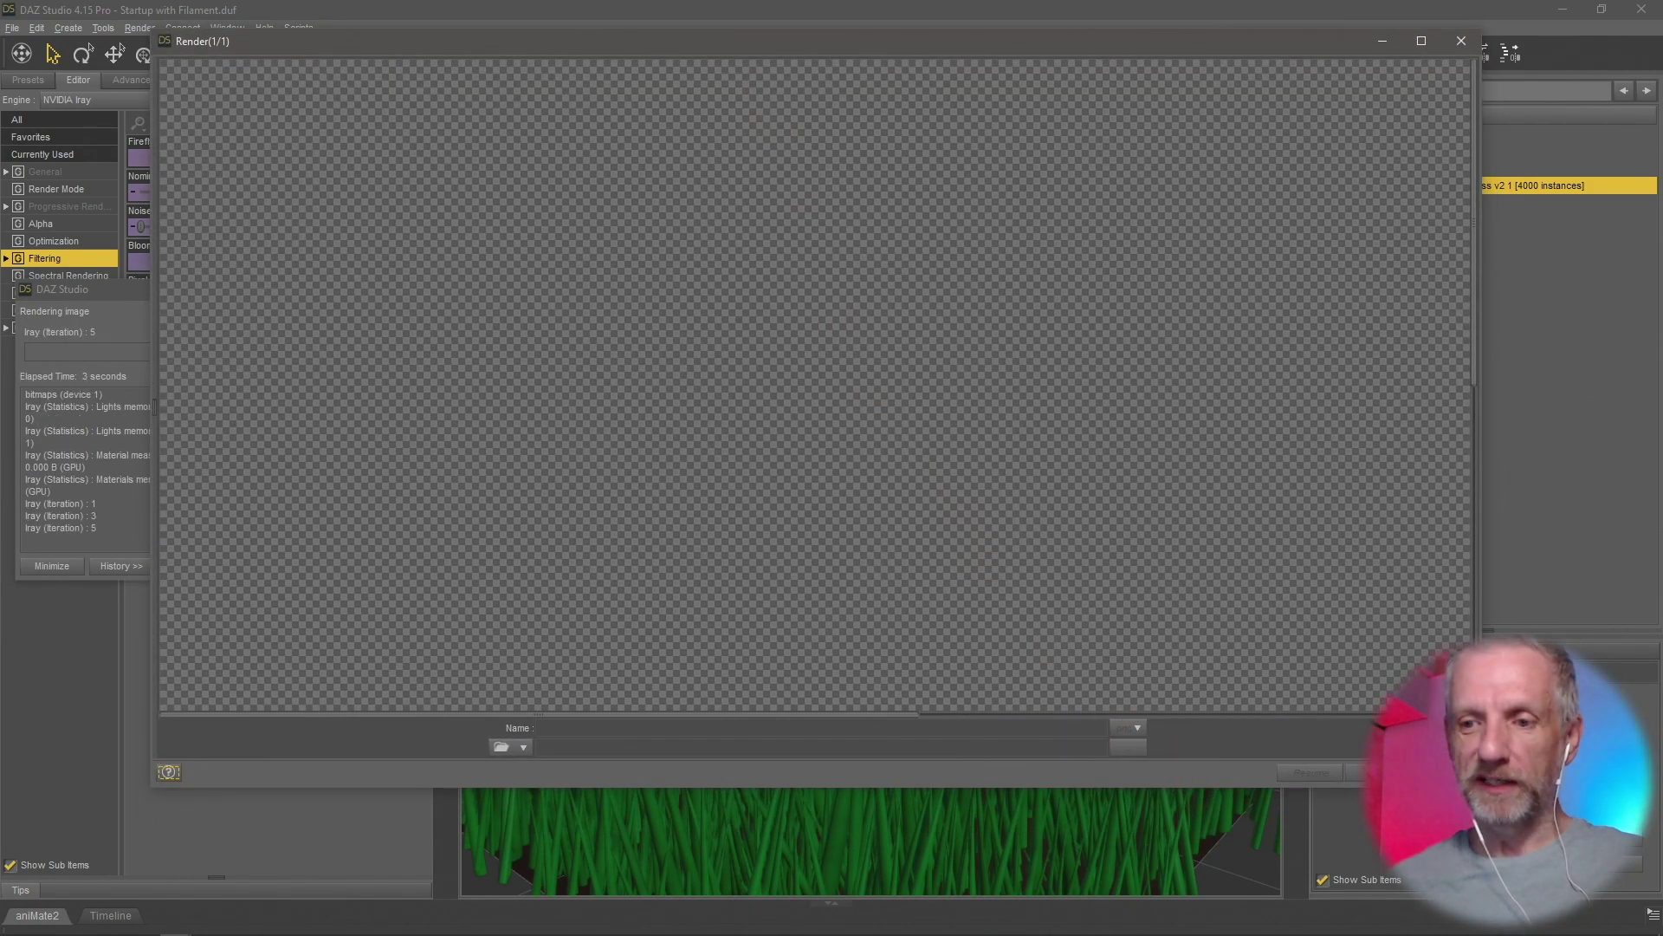
left_click_drag(1472, 786, 1629, 899)
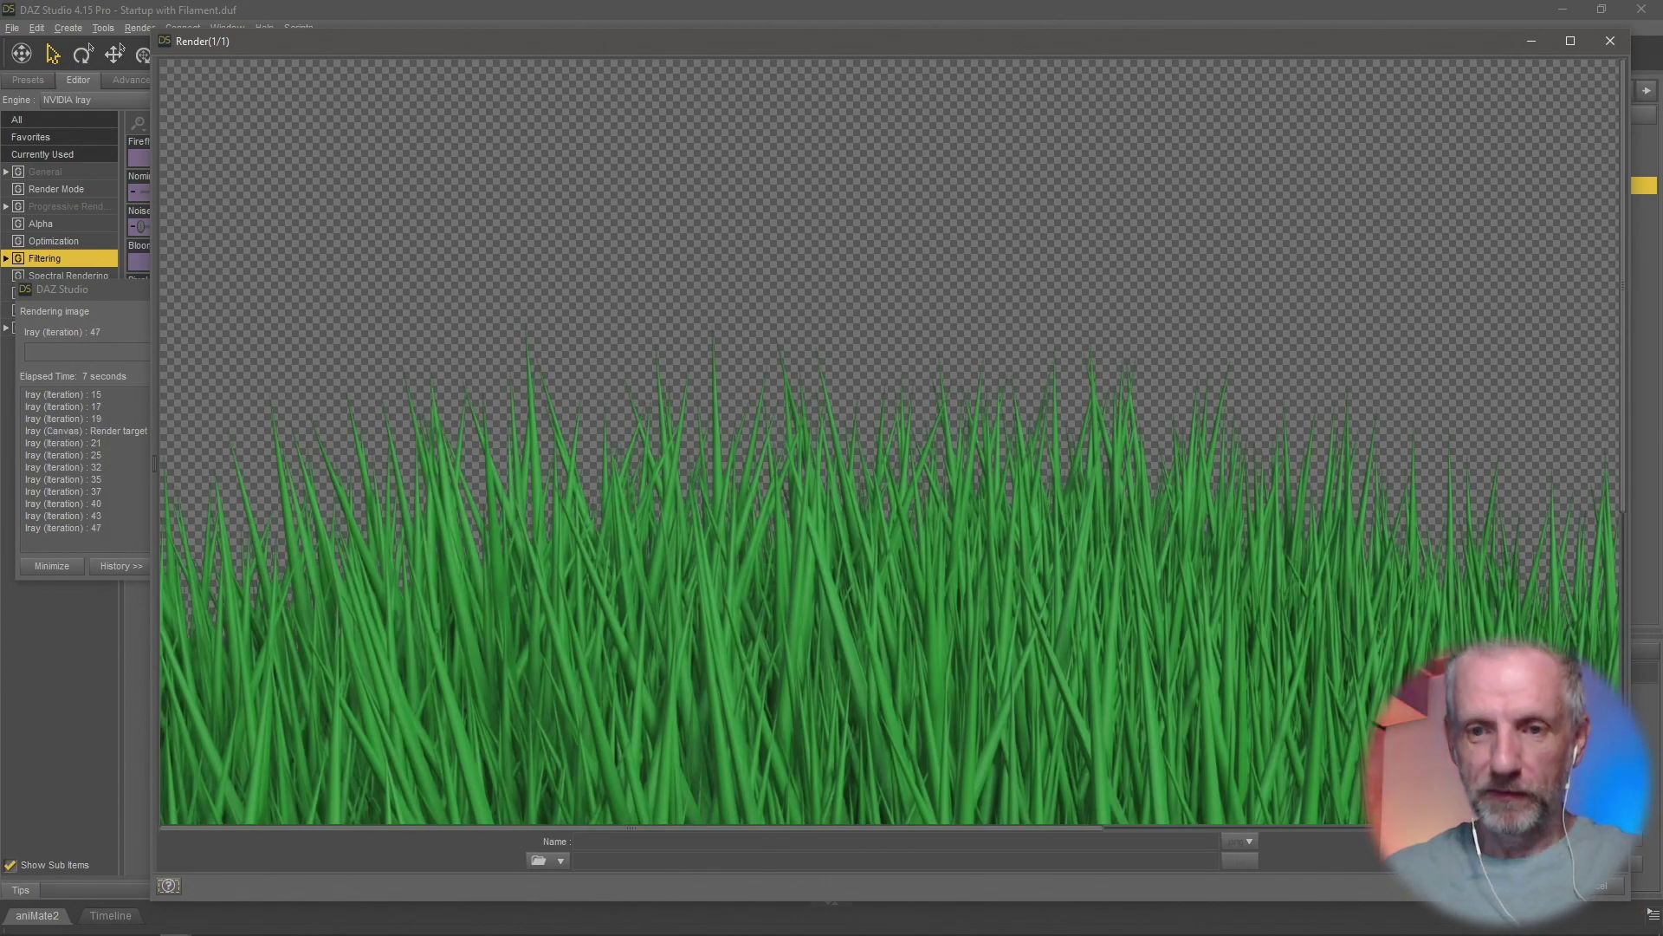
Examine the rendered grass from the blade tips down to the foreground while the image refines
scroll(1422, 475, "down", 4)
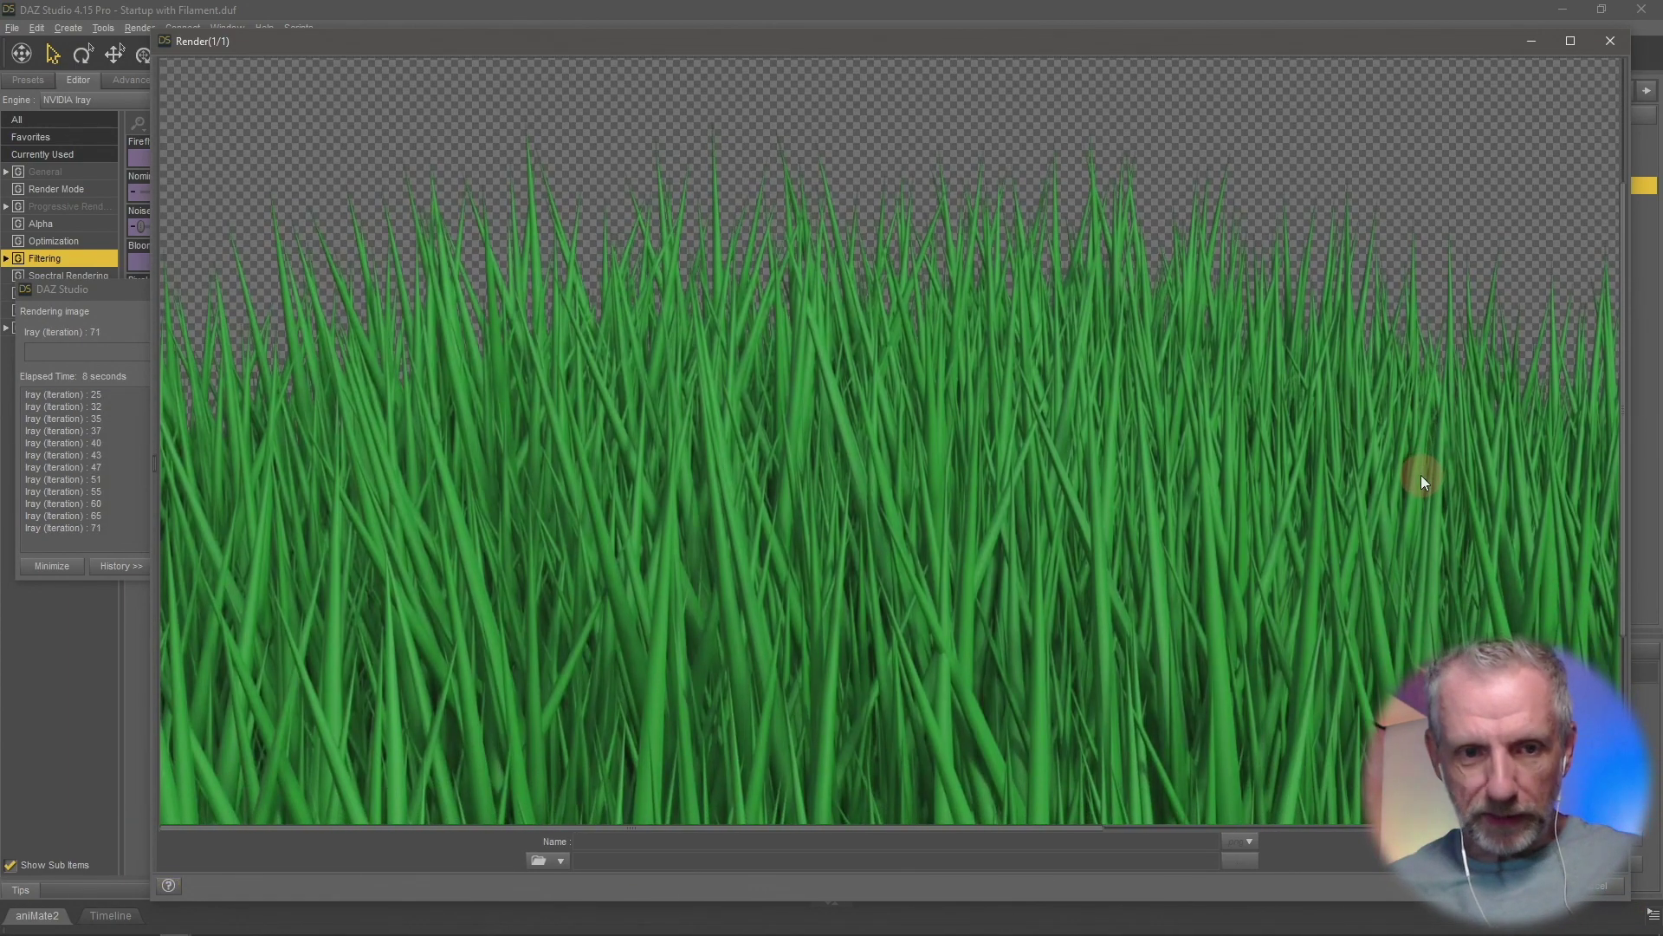
scroll(1421, 475, "down", 5)
scroll(1421, 475, "up", 8)
scroll(1420, 475, "up", 1)
scroll(1421, 475, "down", 1)
scroll(1421, 474, "up", 1)
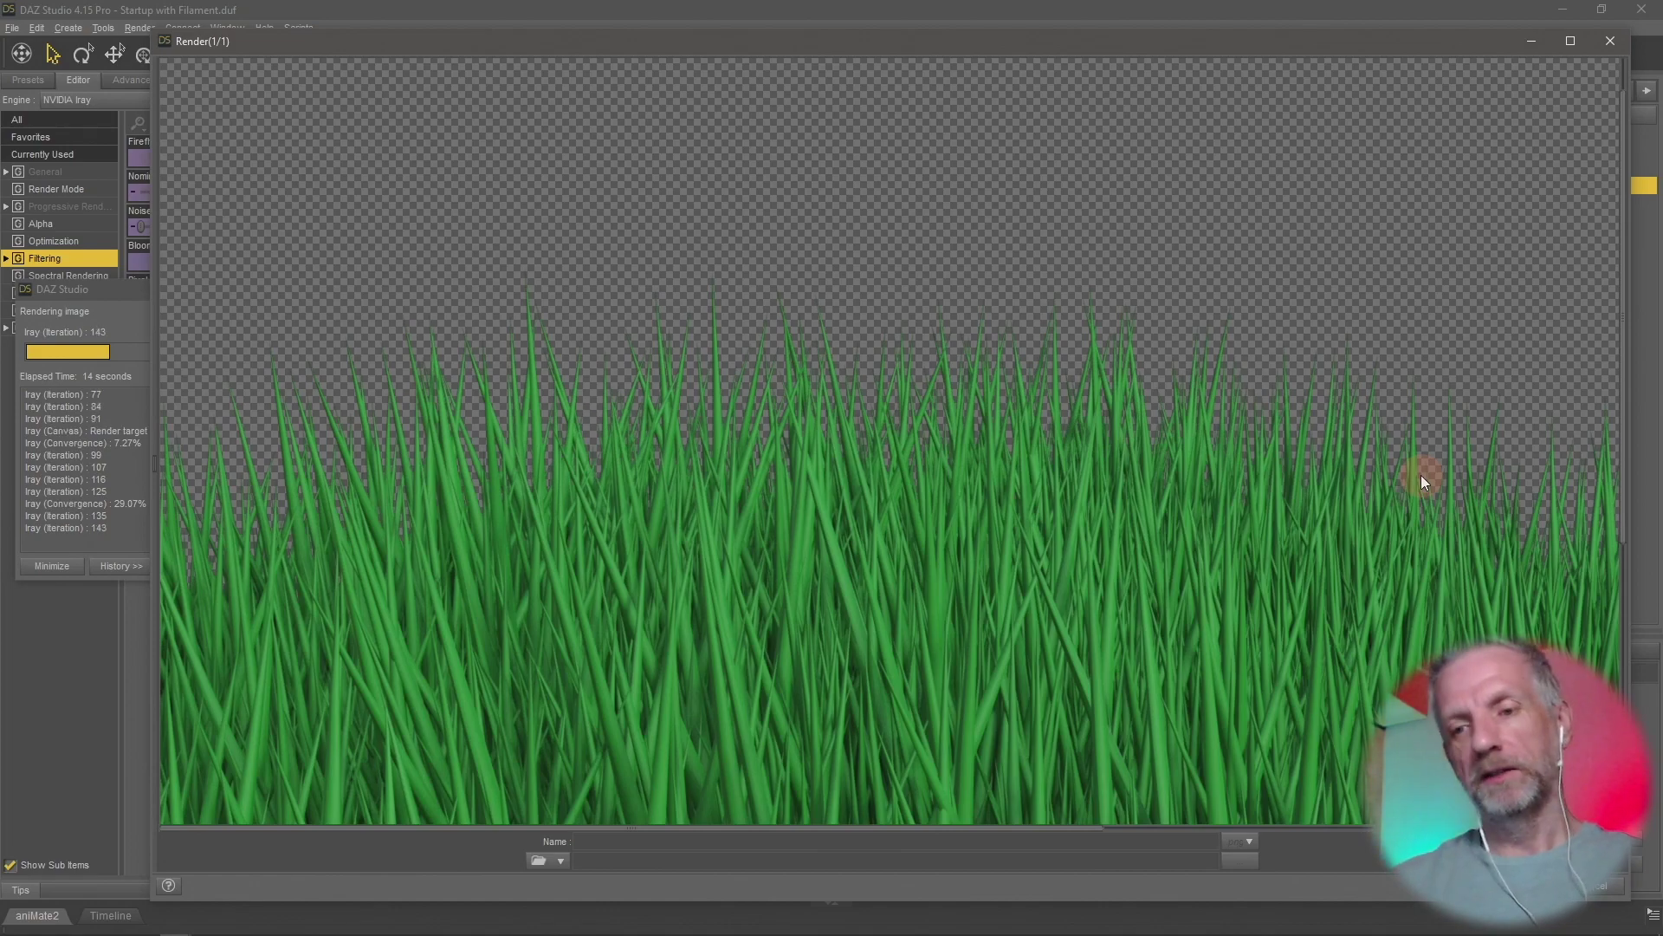
scroll(1421, 474, "down", 3)
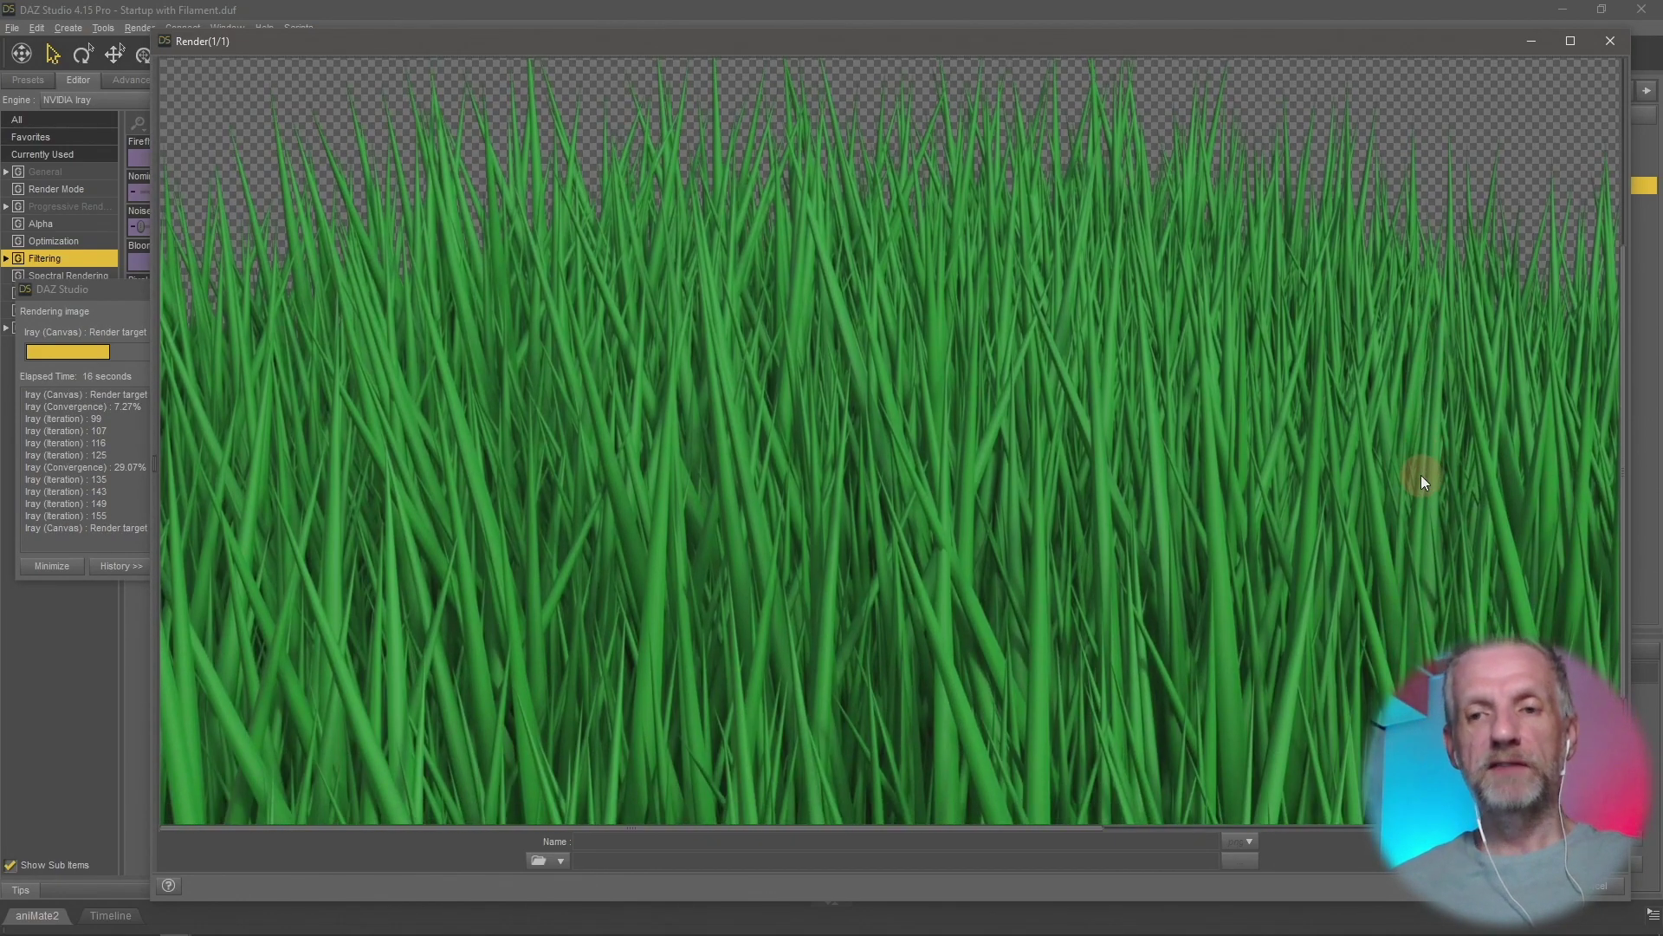
scroll(1420, 482, "up", 2)
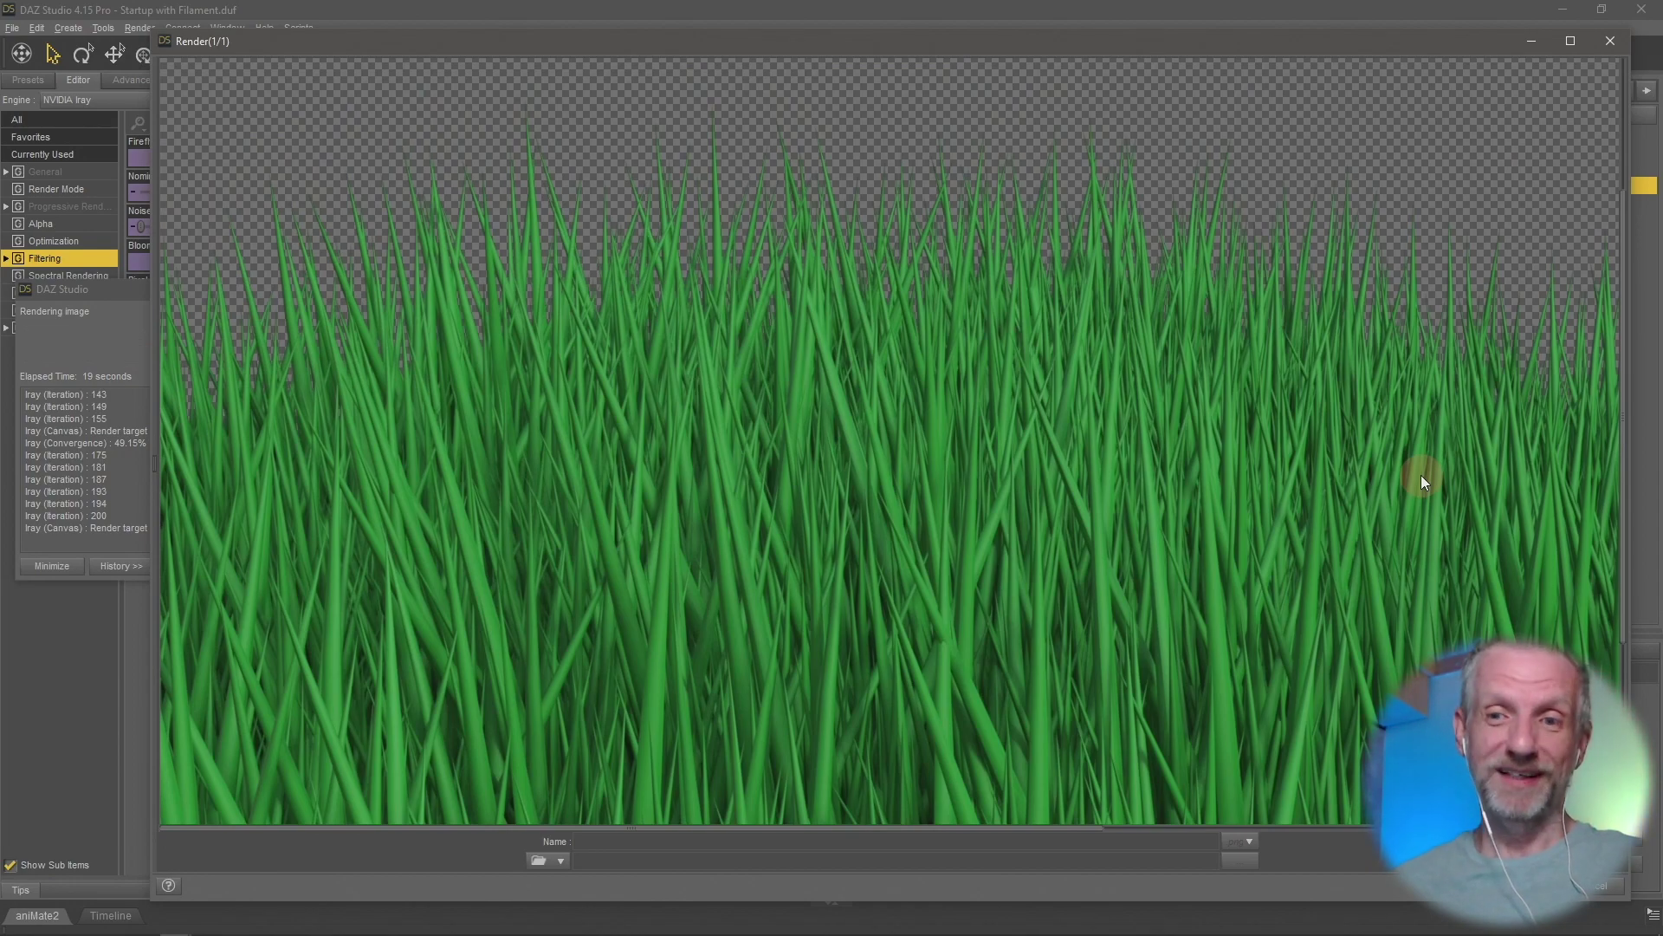
scroll(1420, 475, "up", 4)
scroll(1420, 475, "down", 2)
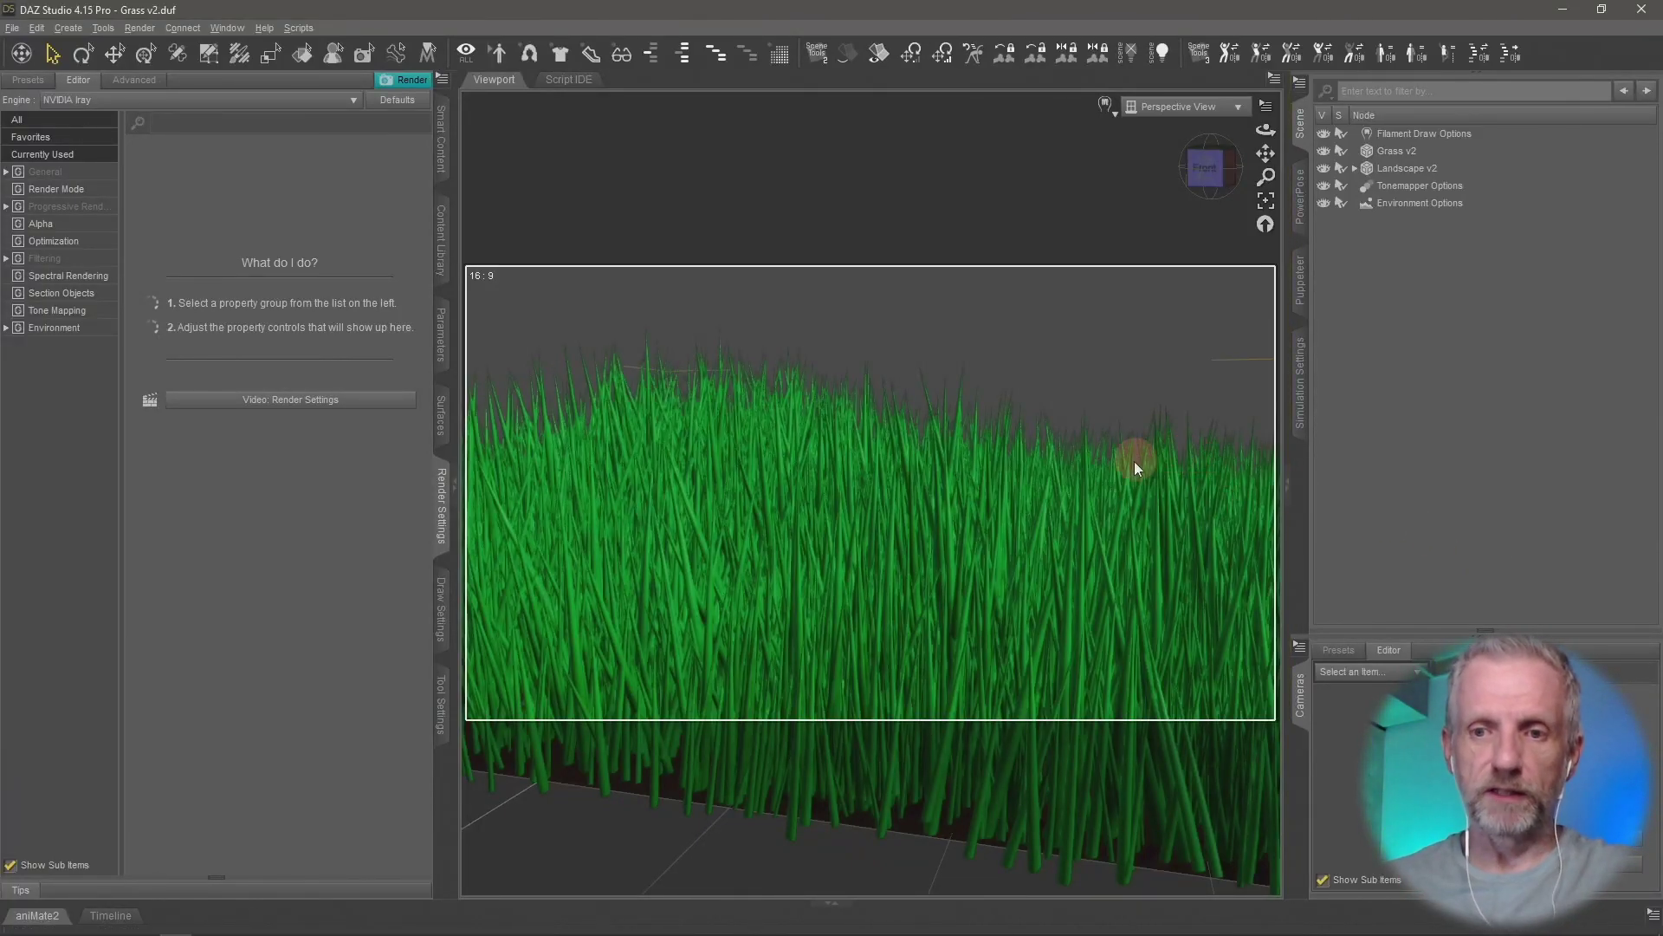
Select the existing 4000-instance grass scatter group under Landscape v2 and reopen it in UltraScatterPro for editing
mouse_move(1108, 492)
middle_mouse_down()
mouse_move(1120, 479)
mouse_move(1071, 502)
mouse_move(1090, 513)
middle_mouse_up()
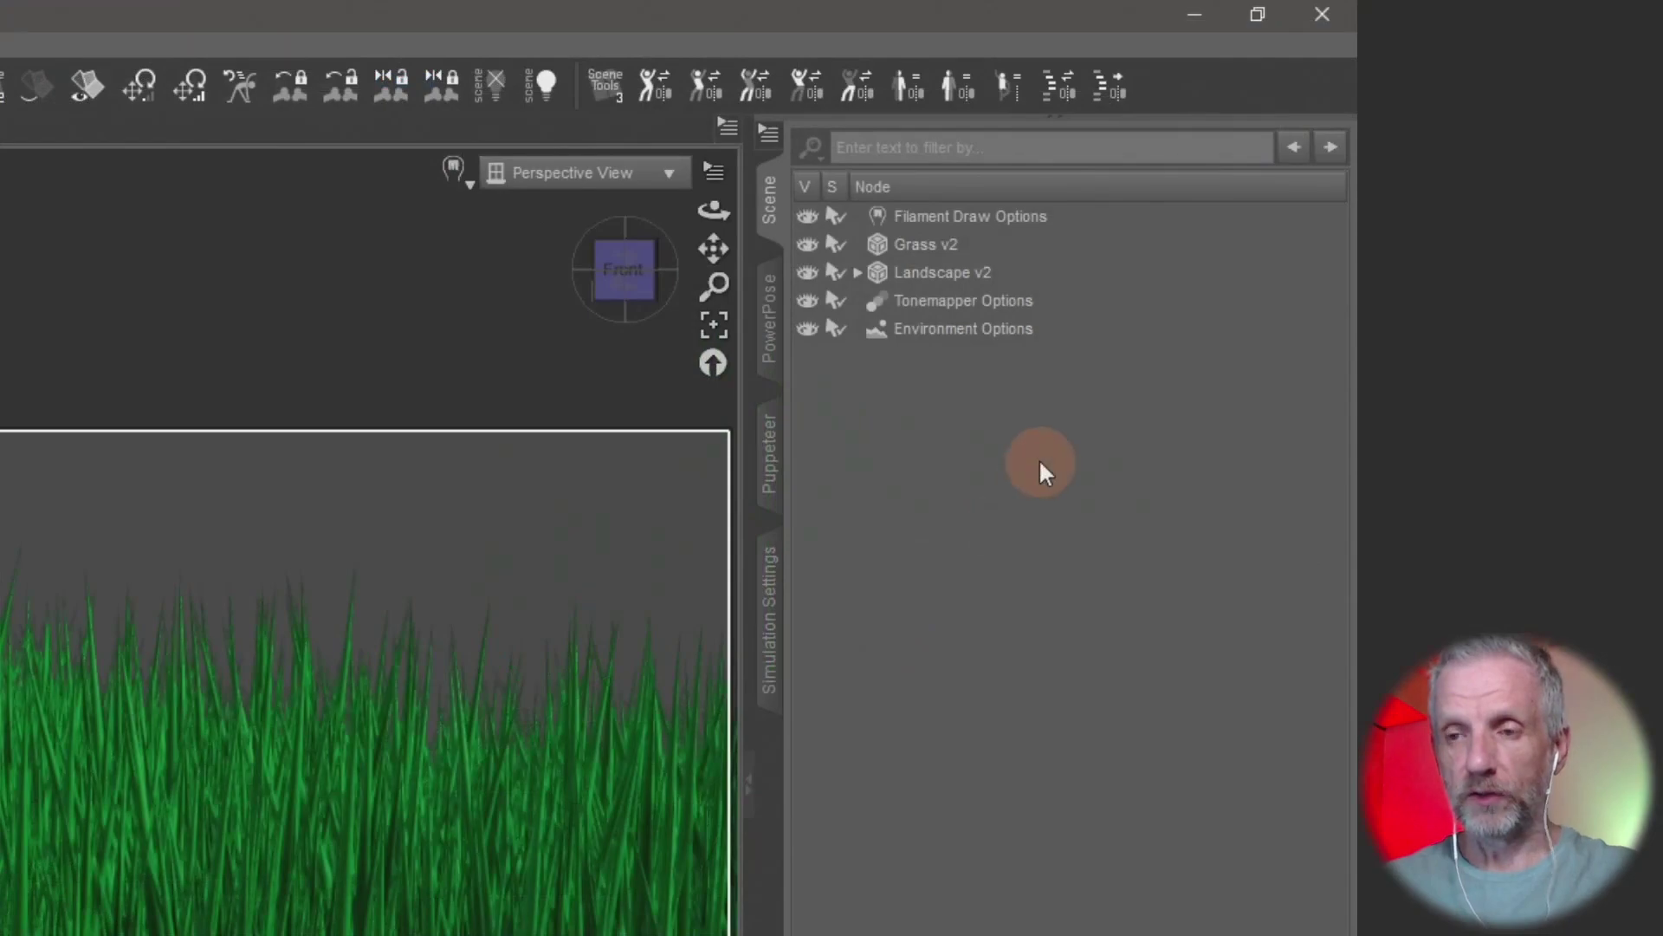
left_click(864, 274)
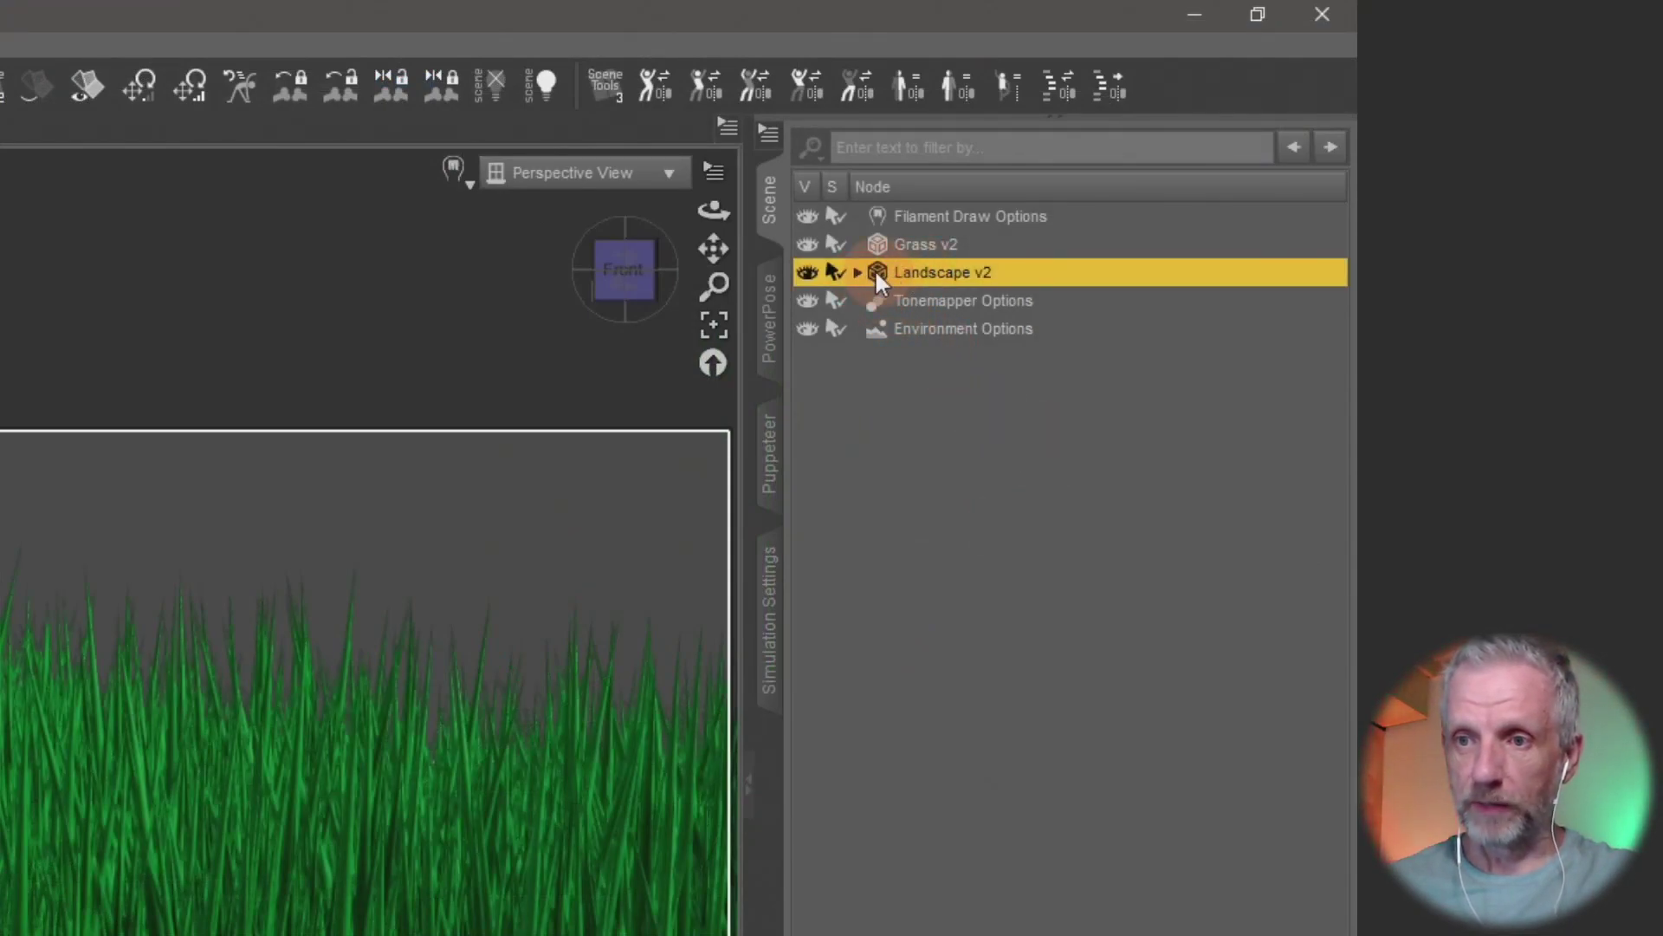
left_click(857, 272)
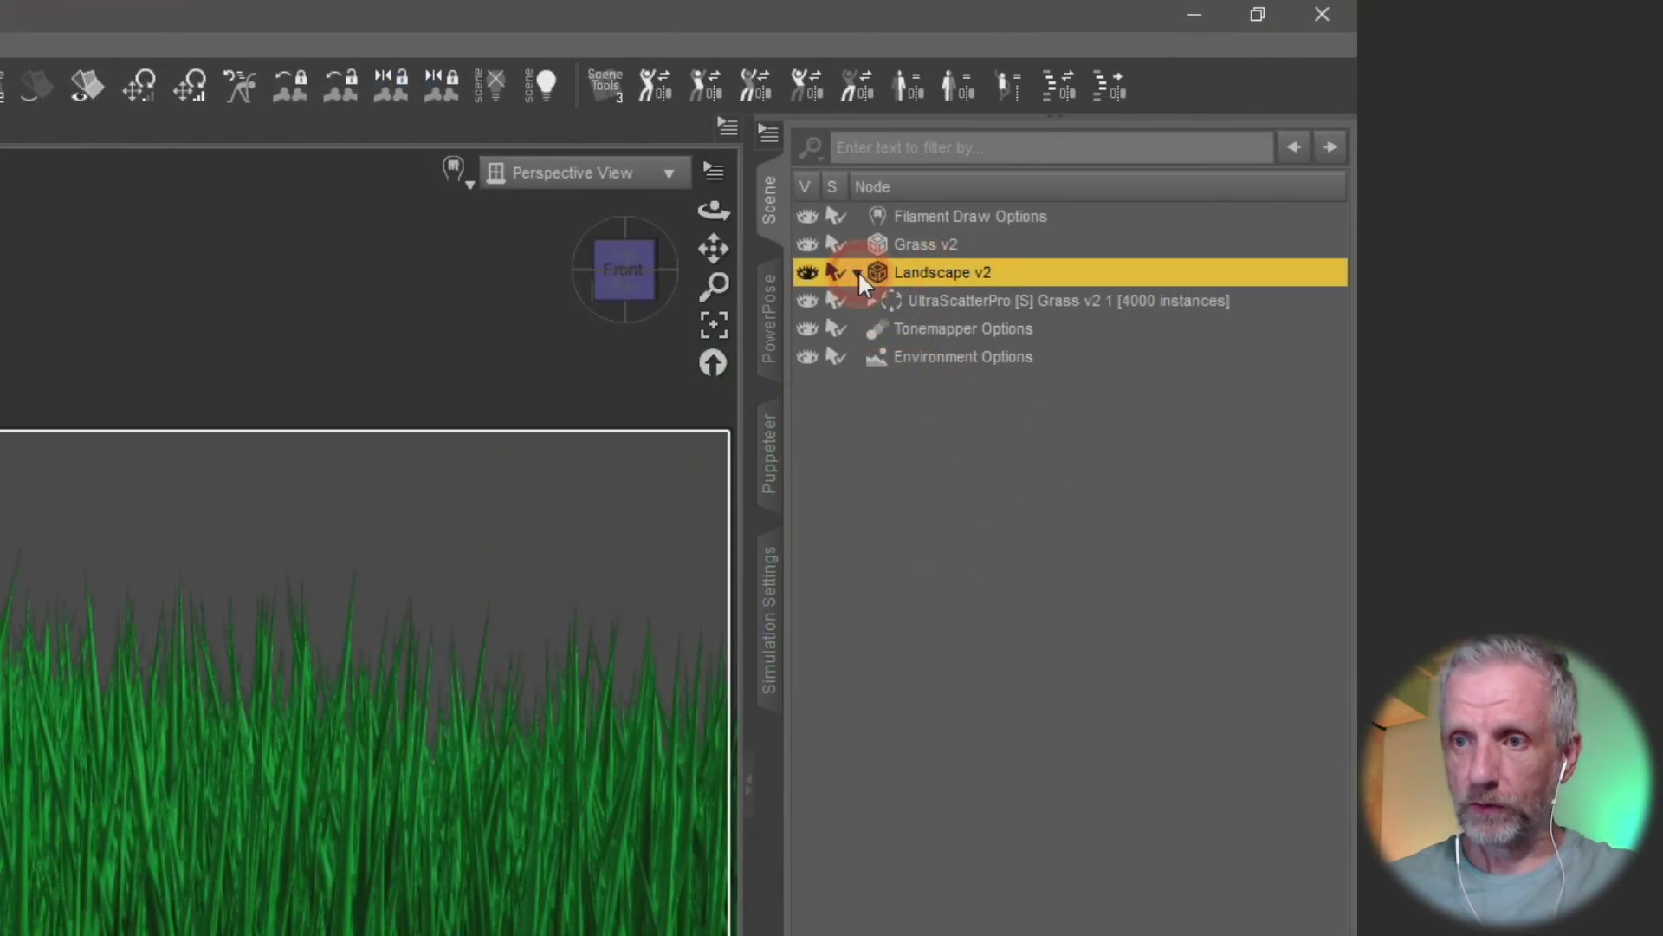
left_click(959, 297)
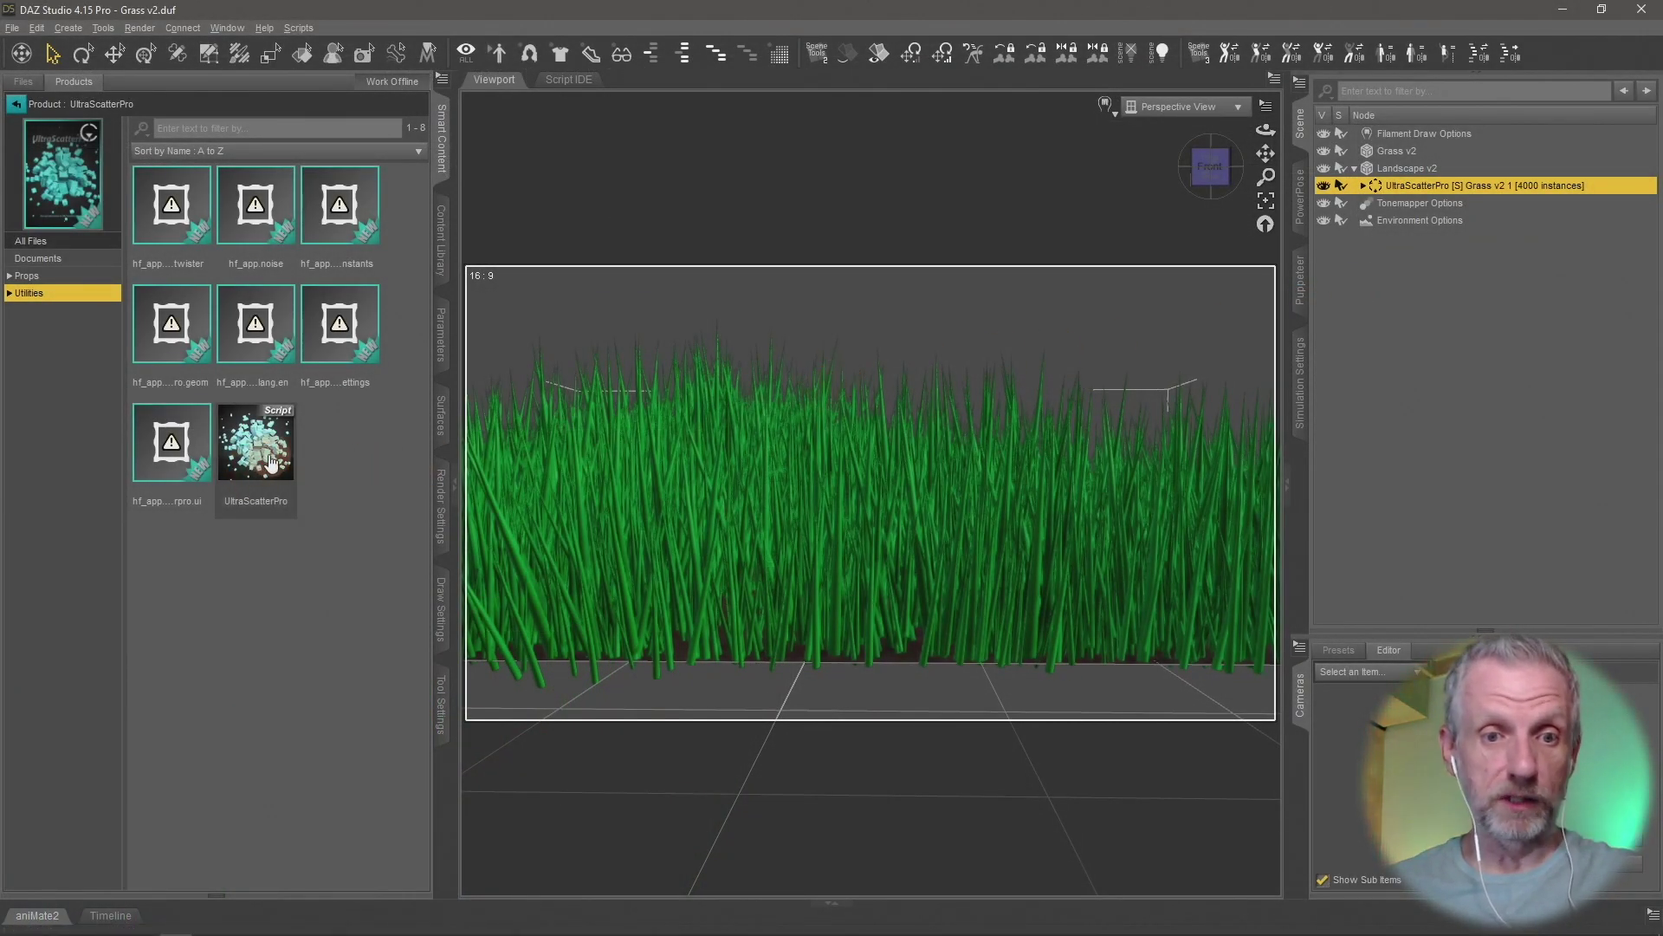
left_click(271, 460)
double_click(272, 460)
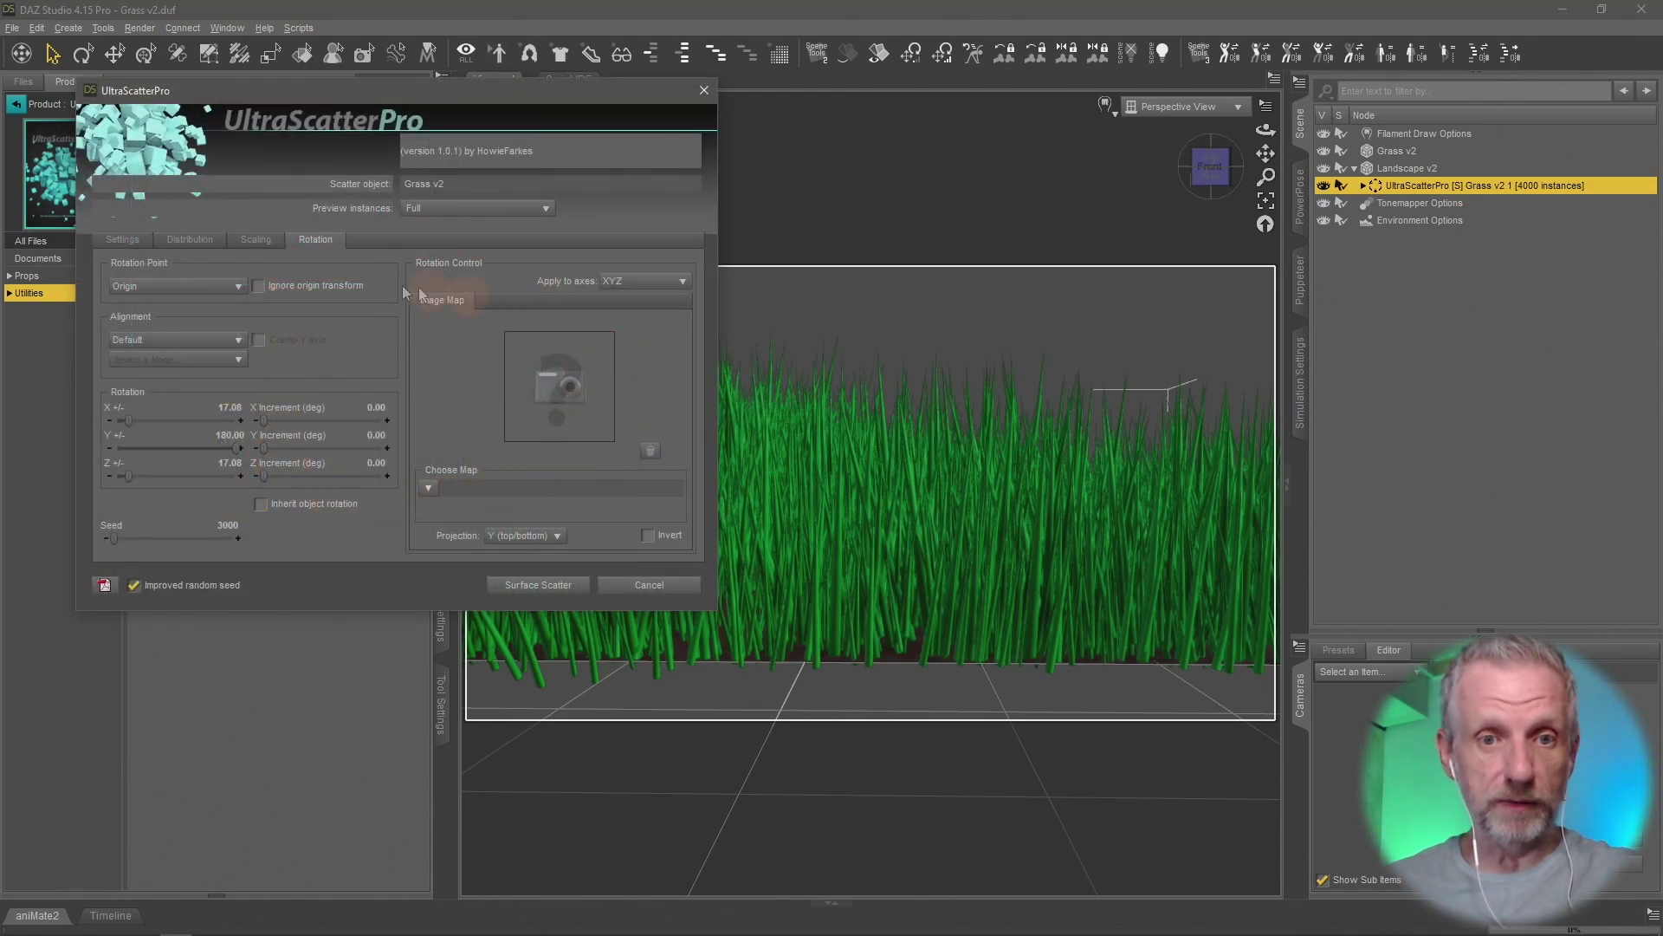
Set the random scaling variance to 100%, keep Inherit object scale on, and rerun the surface scatter
left_click(243, 247)
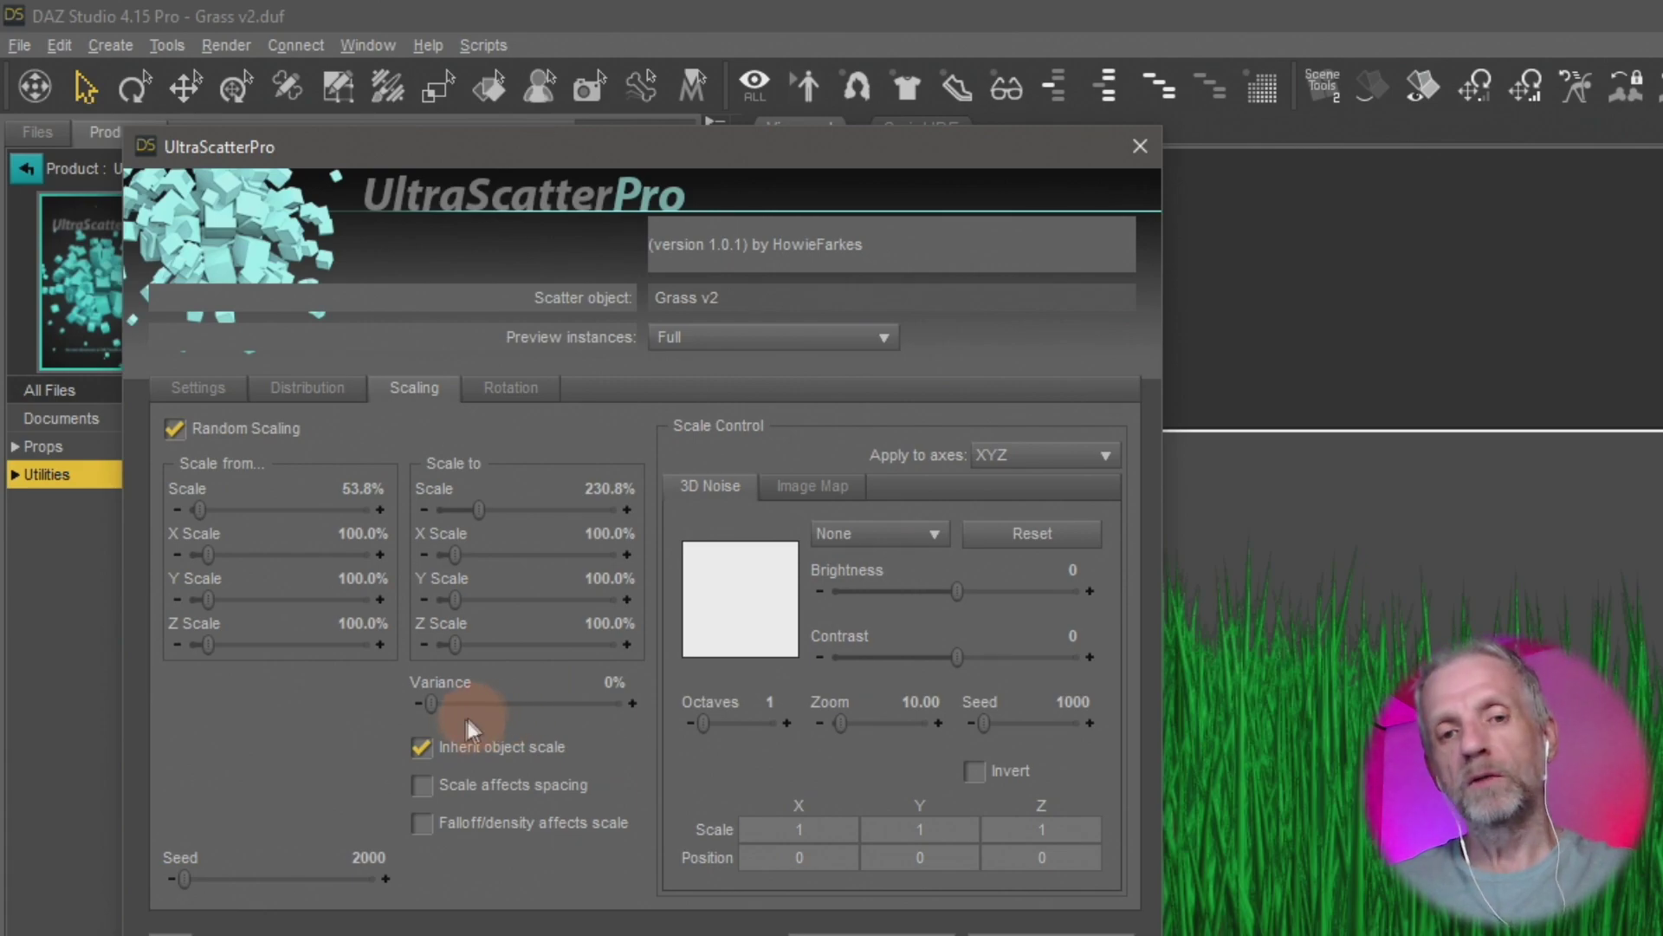
left_click_drag(431, 711, 700, 750)
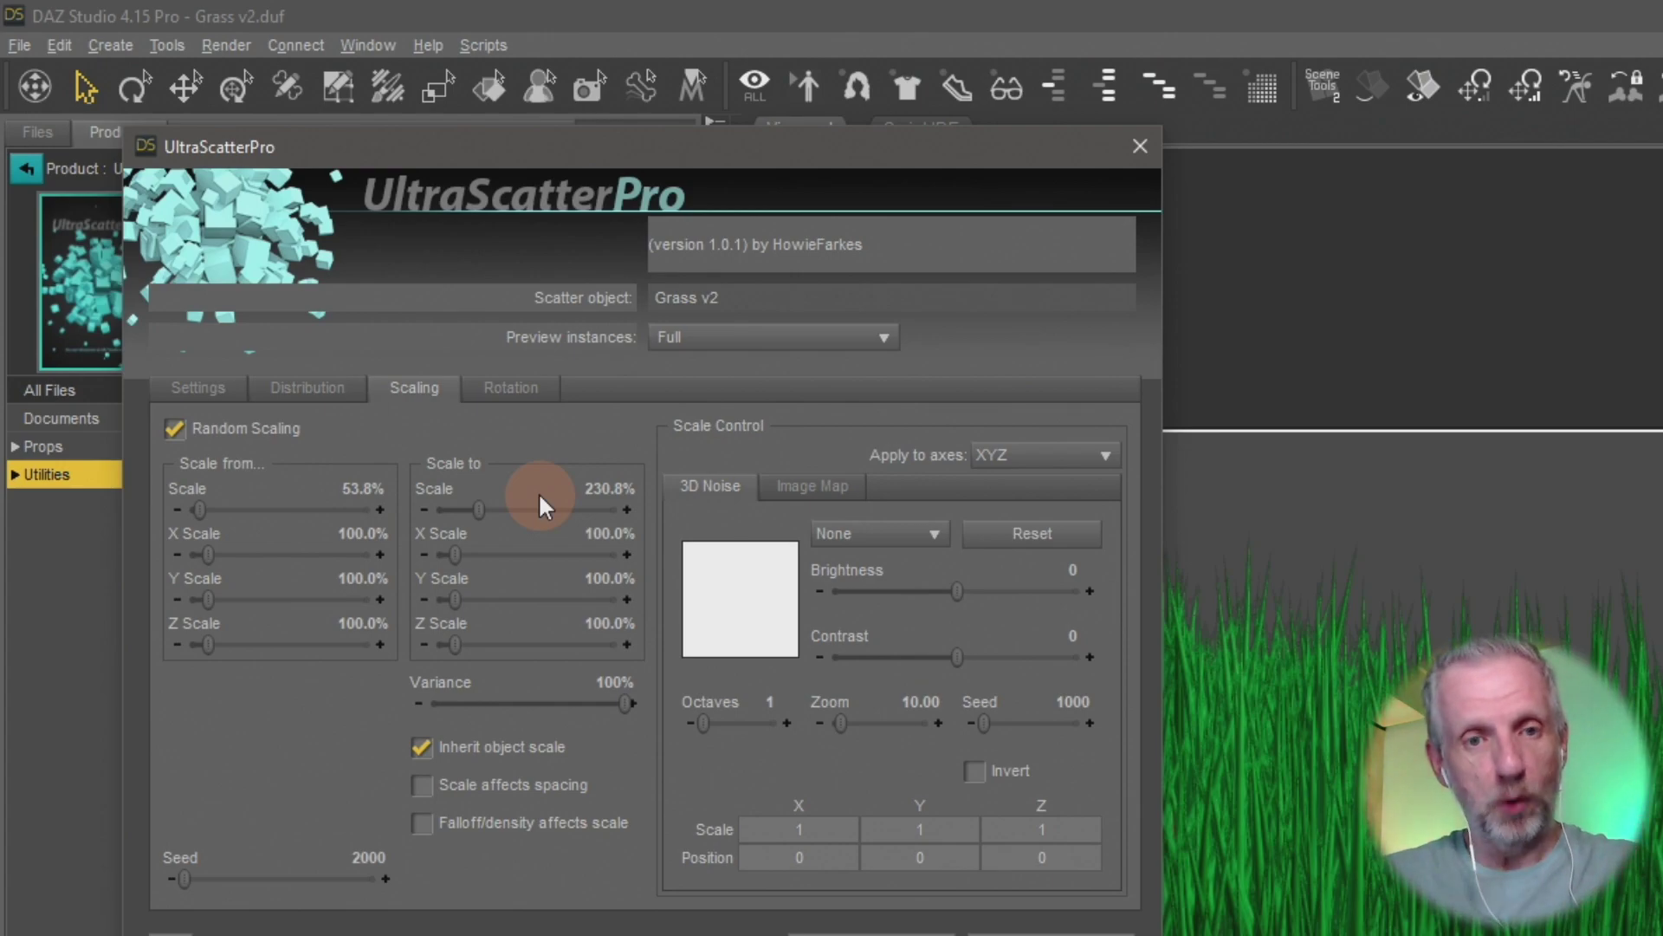
left_click_drag(622, 721, 538, 733)
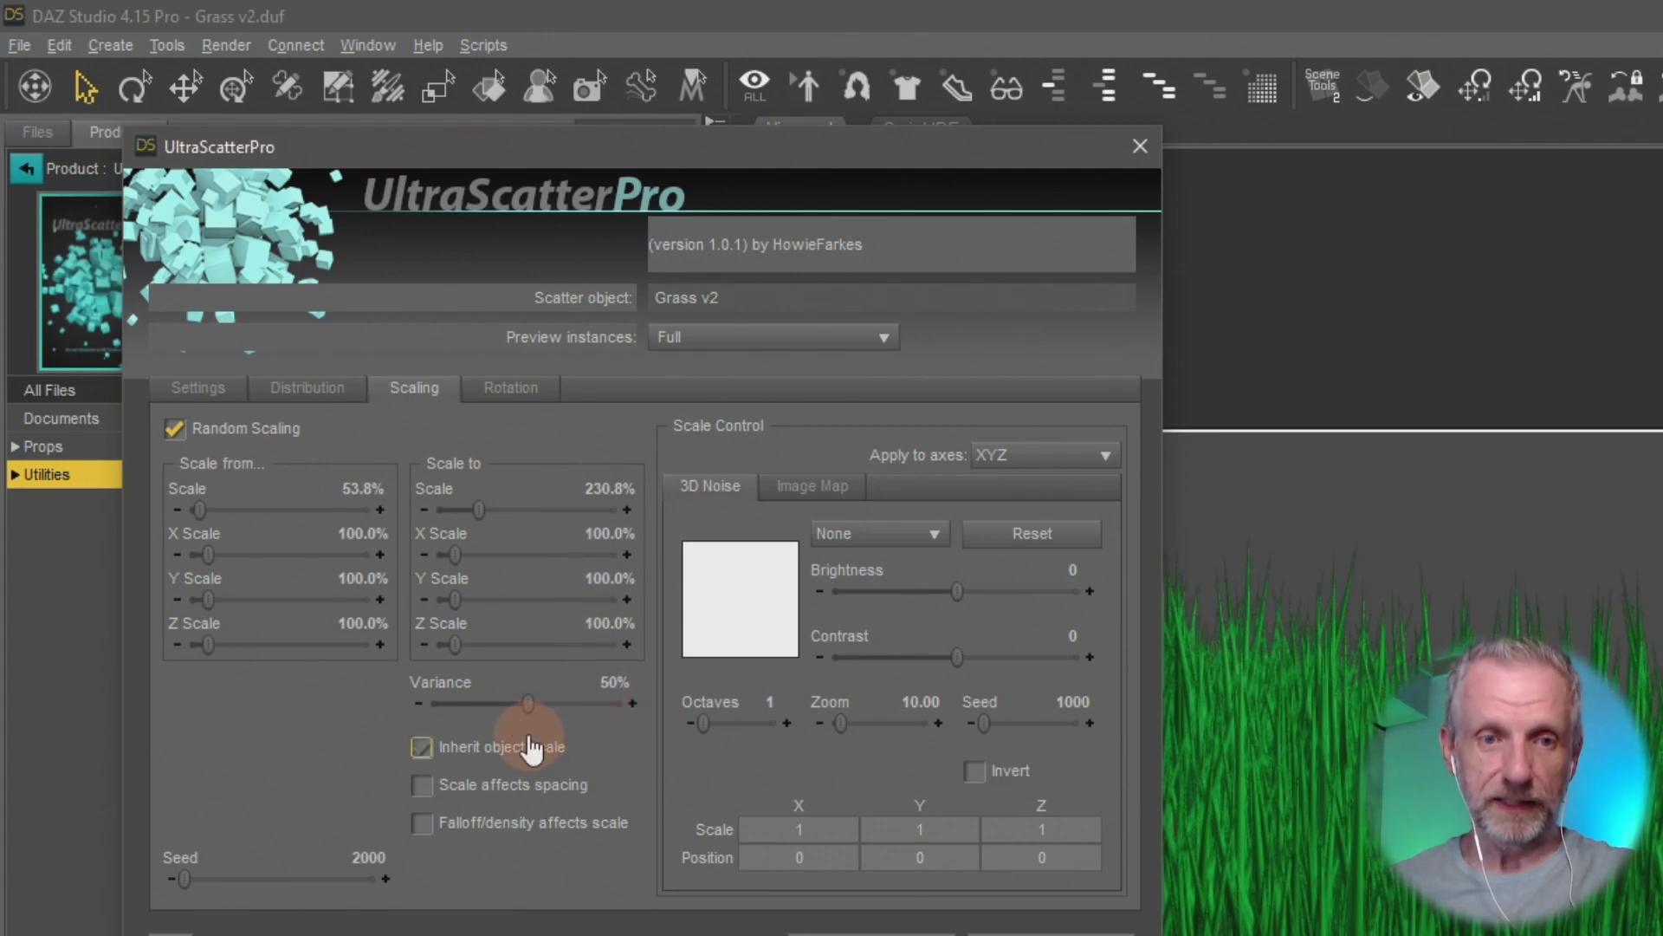
left_click(529, 747)
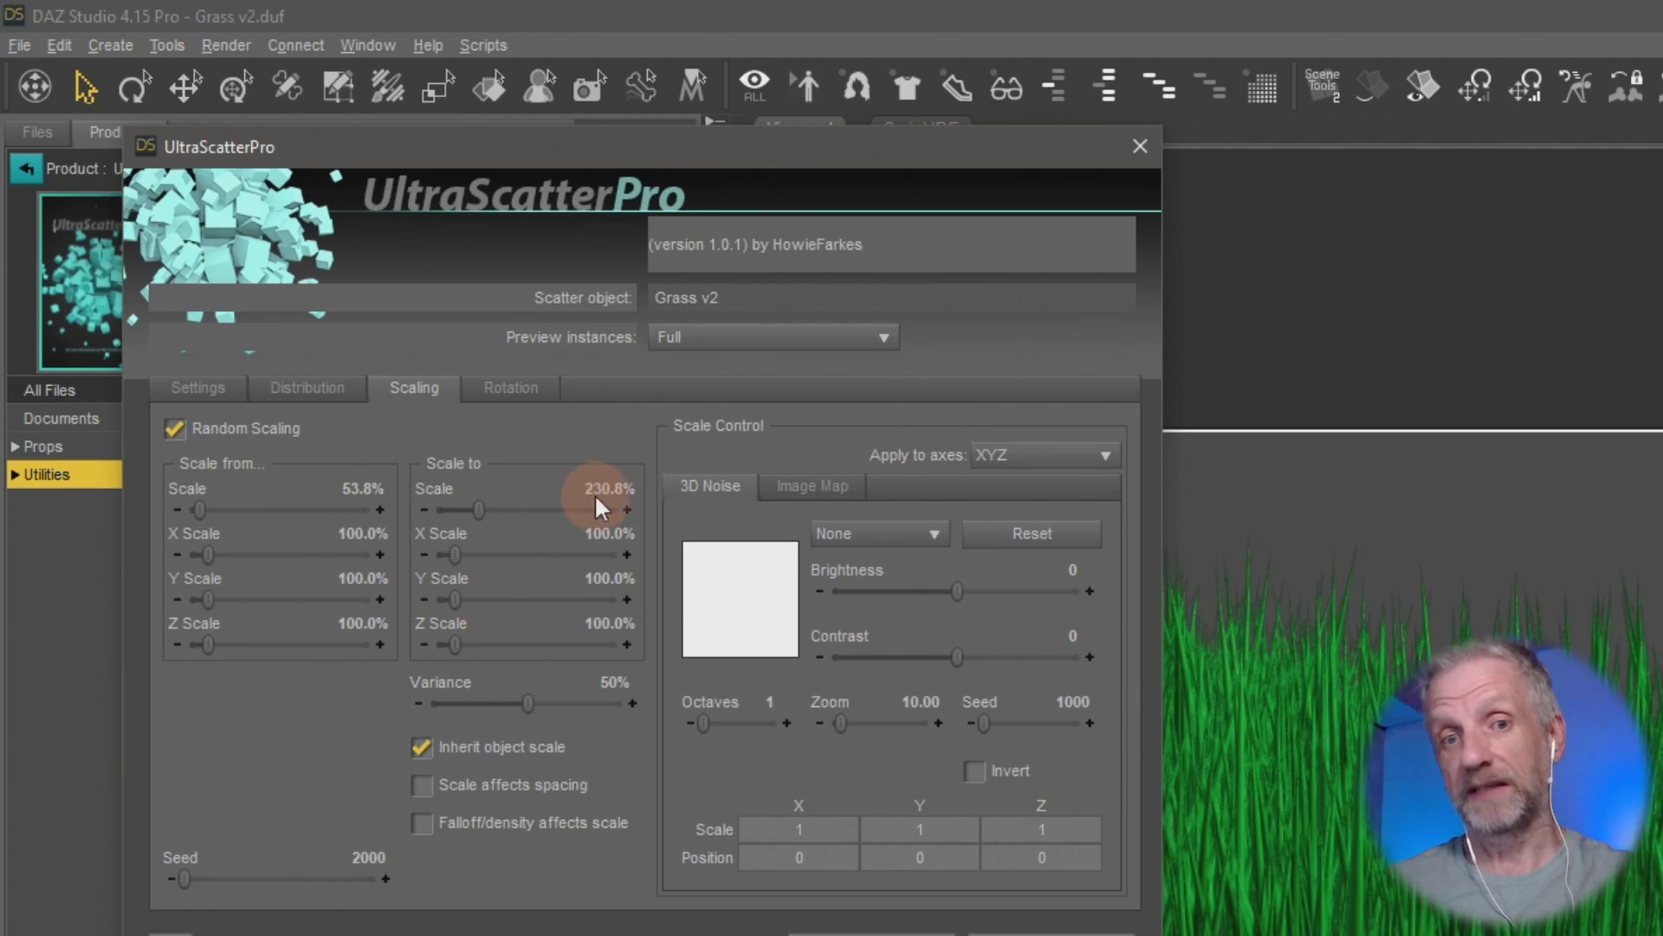
left_click_drag(525, 716, 630, 762)
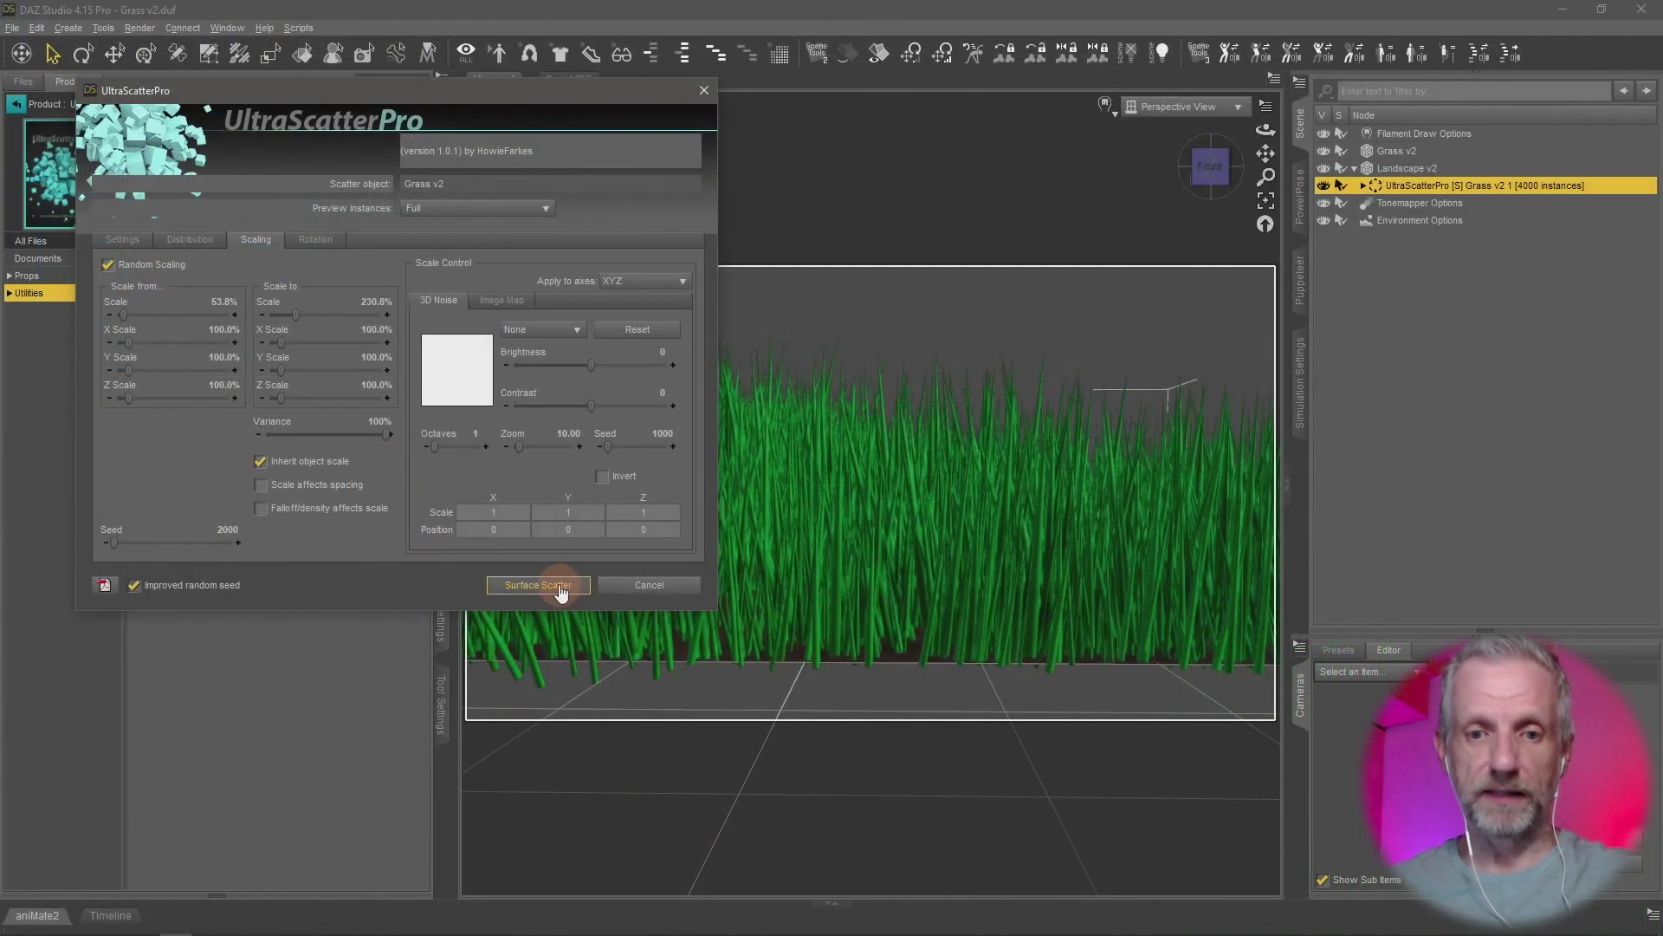
left_click(576, 587)
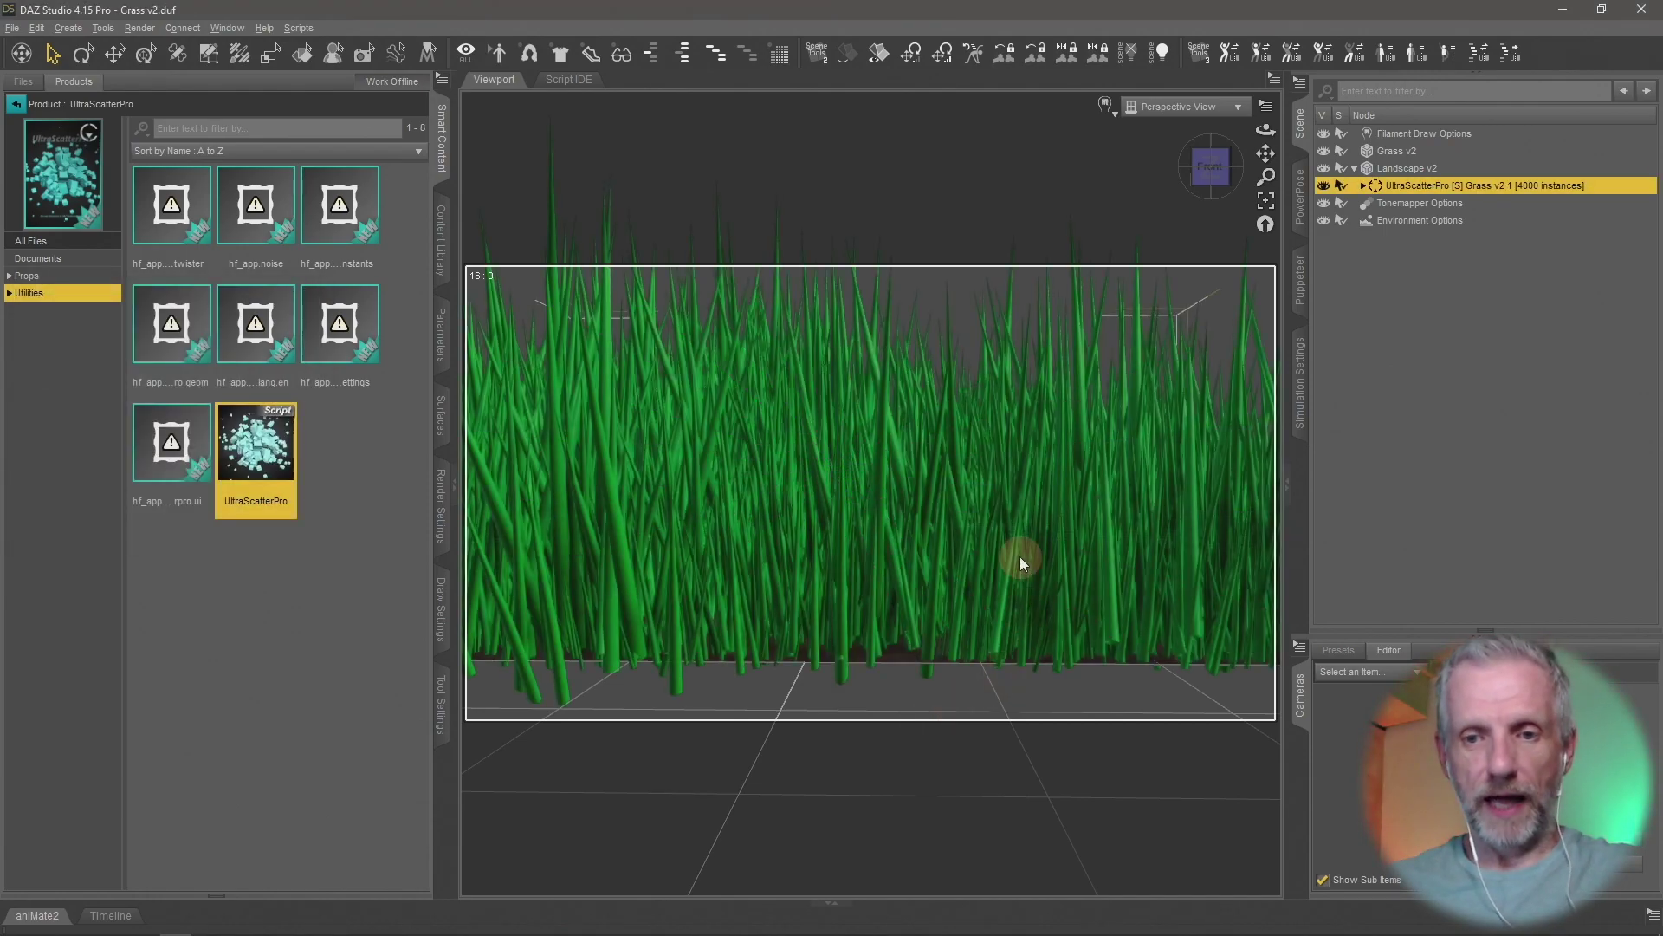
left_click_drag(1020, 556, 929, 626, "ctrl+alt")
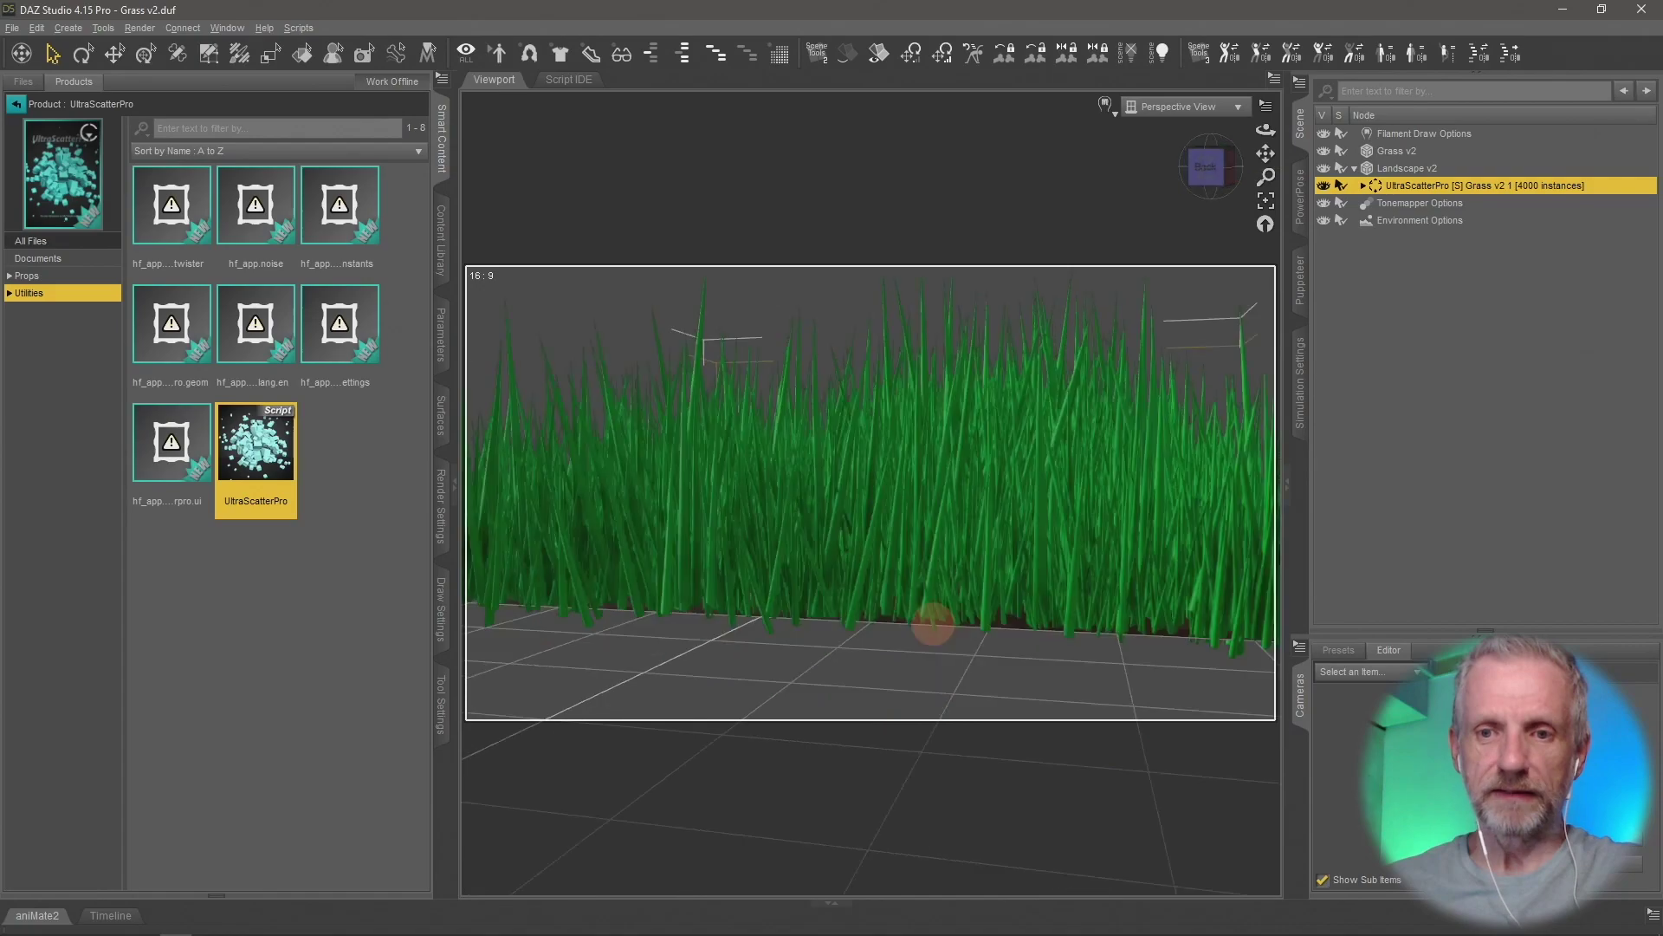